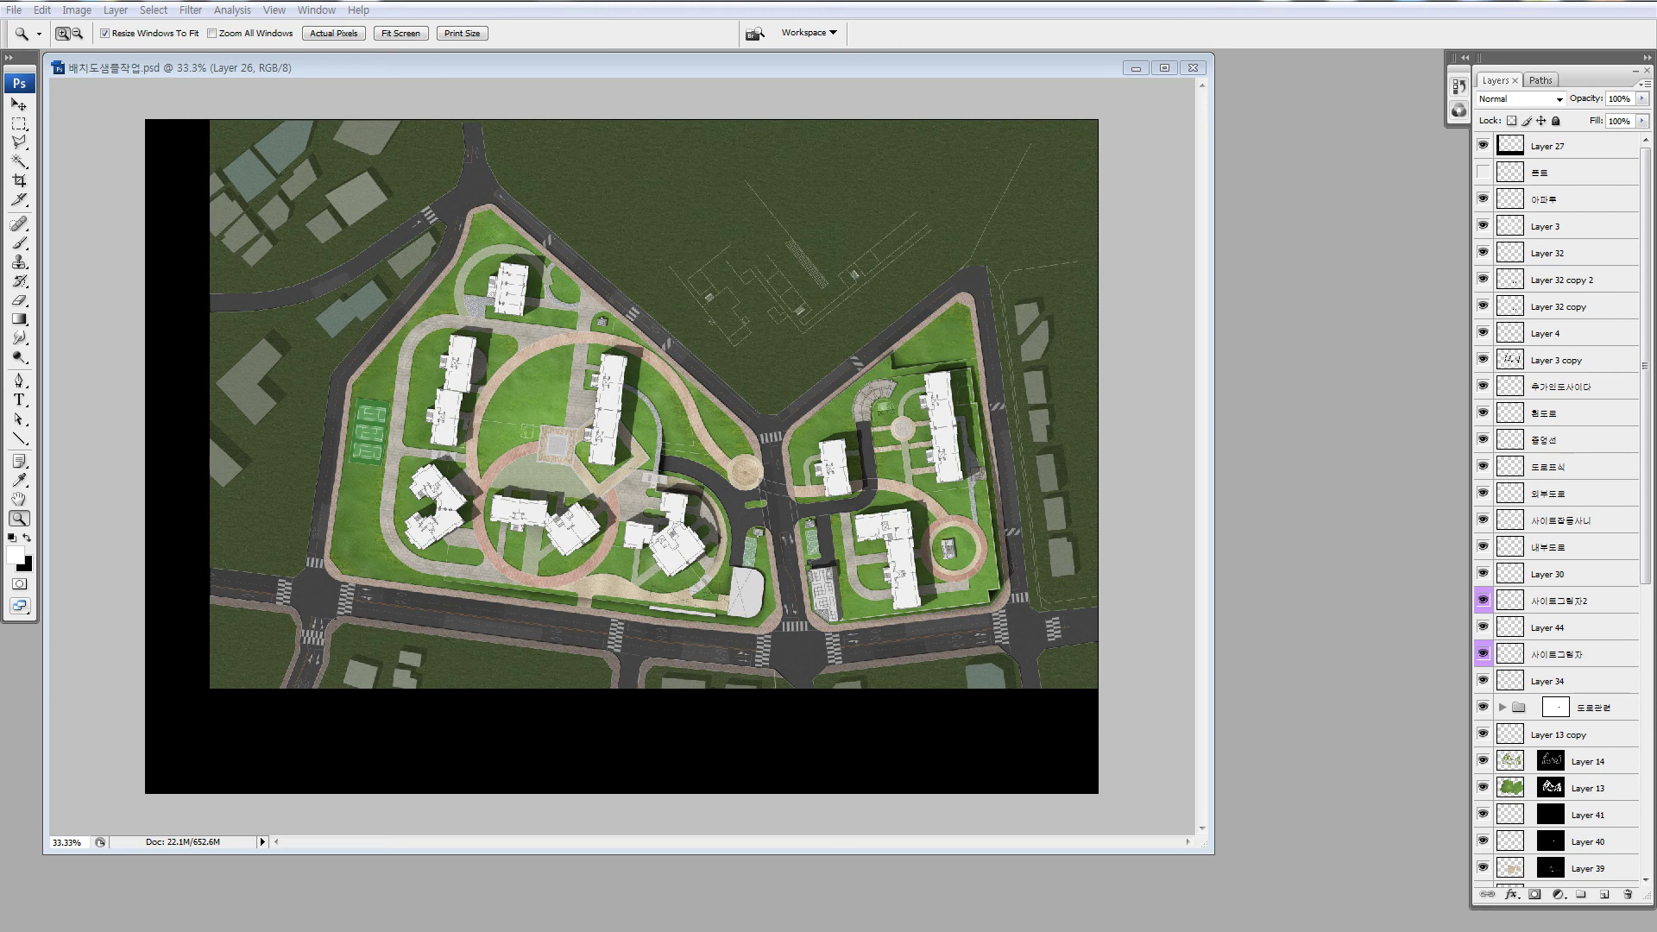
Examine the overall site plan, covering its lawns, walkways, roads and apartment blocks
left_click(608, 497)
left_click(608, 497)
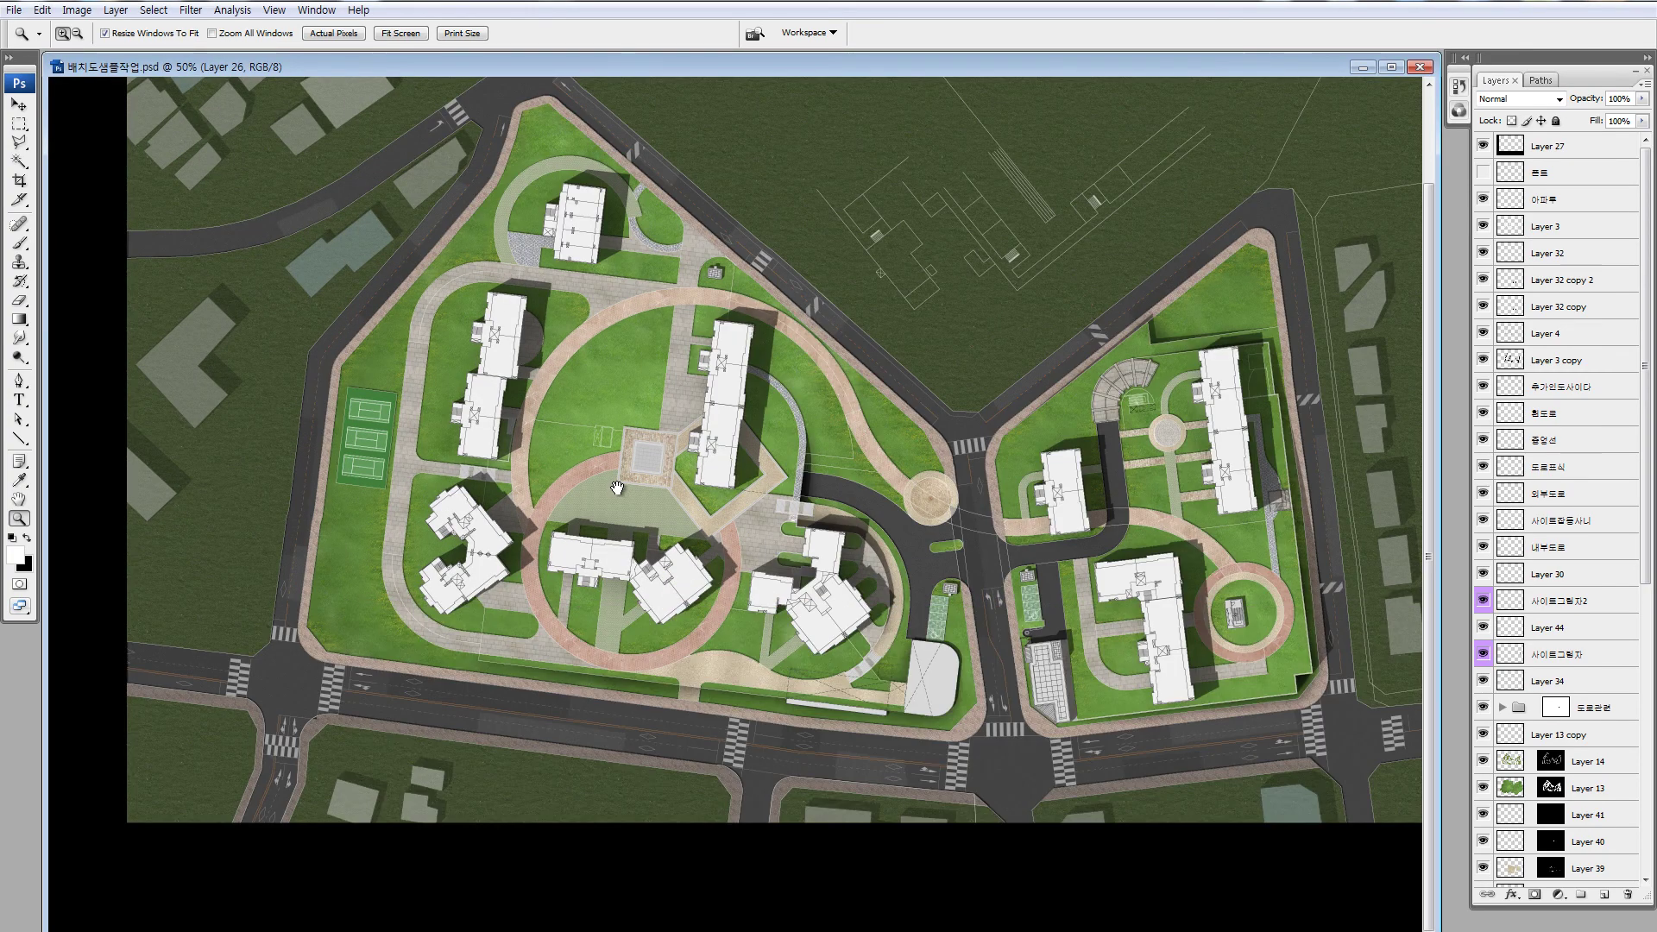
left_click_drag(613, 493, 613, 620)
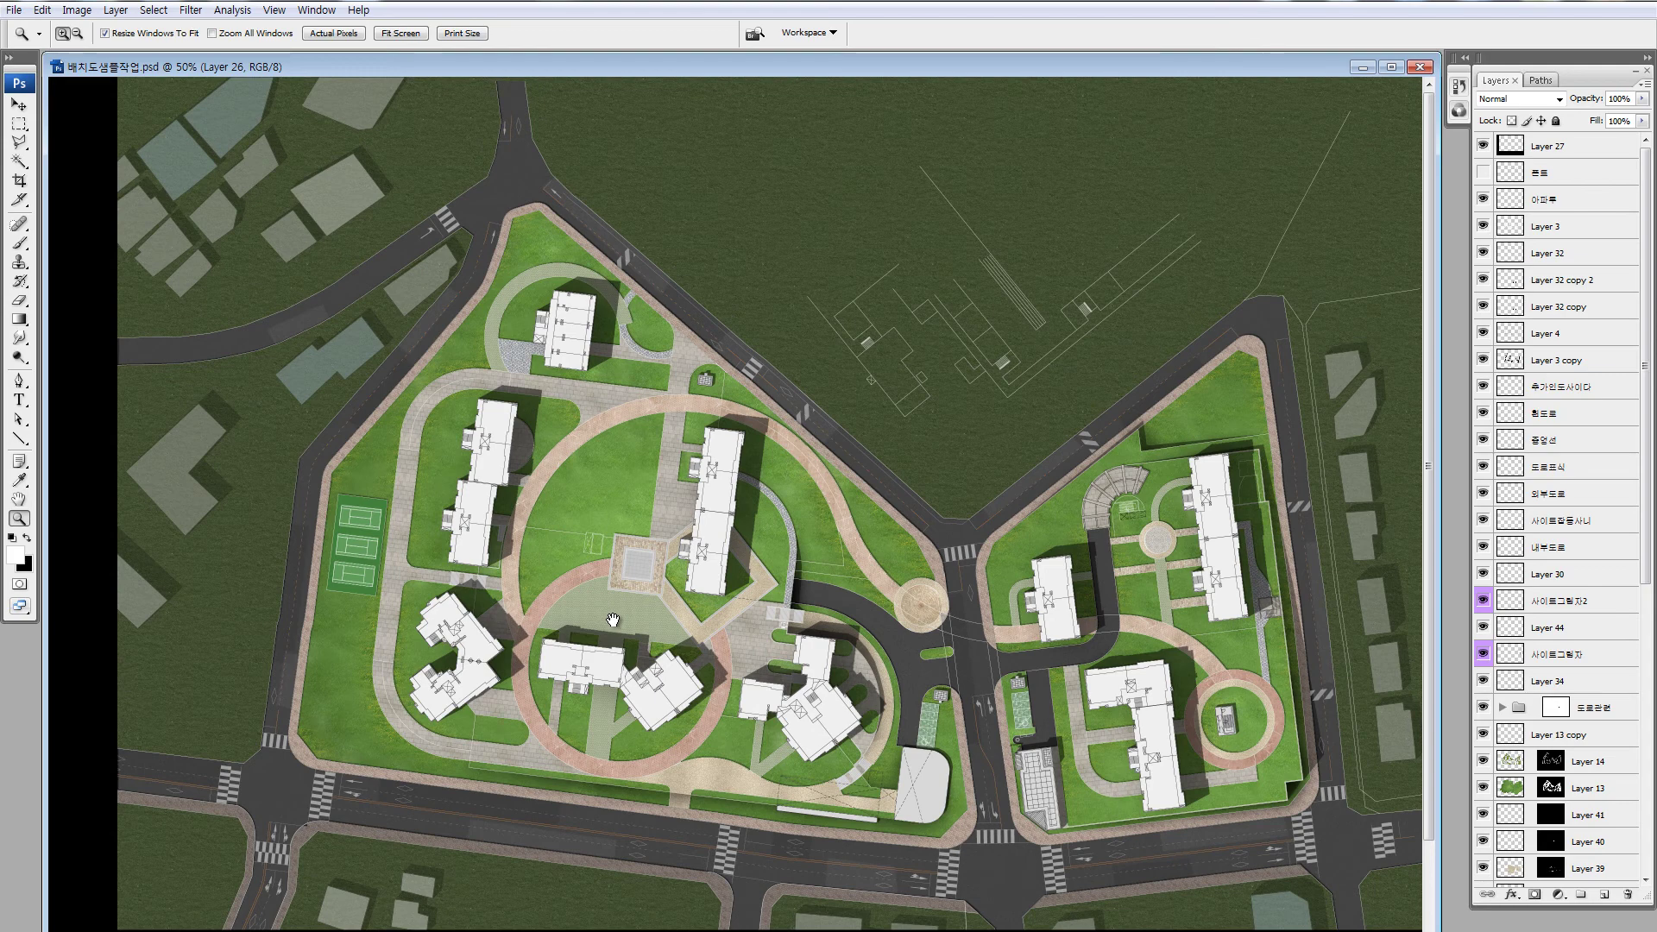
left_click_drag(561, 597, 531, 588)
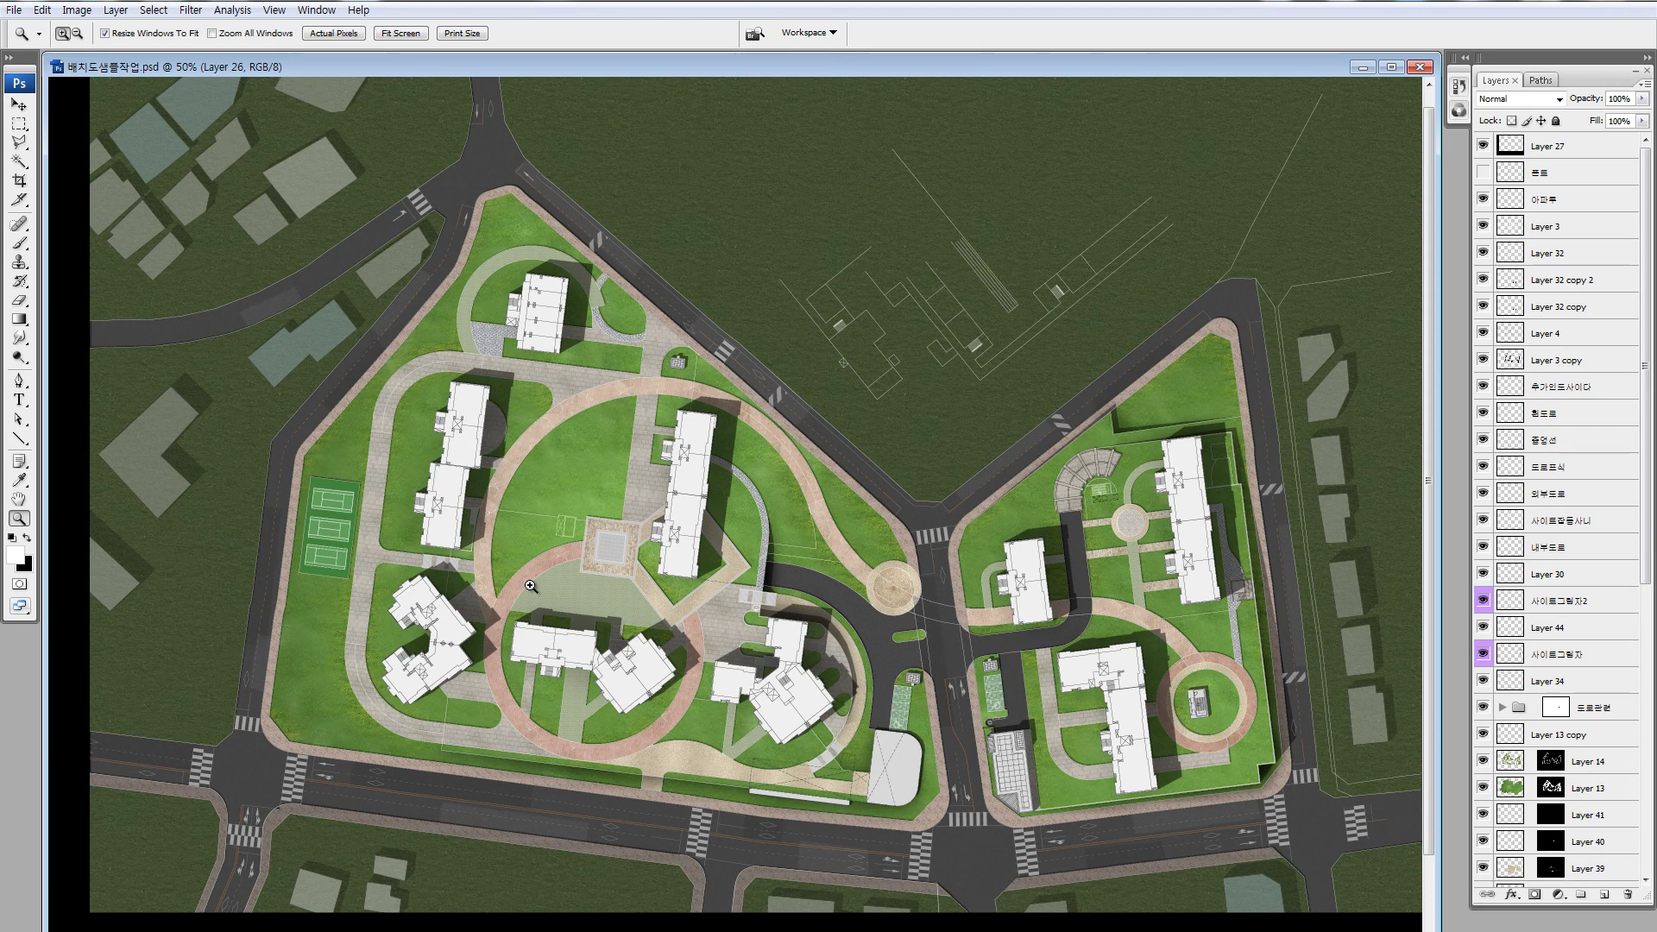
left_click(531, 585)
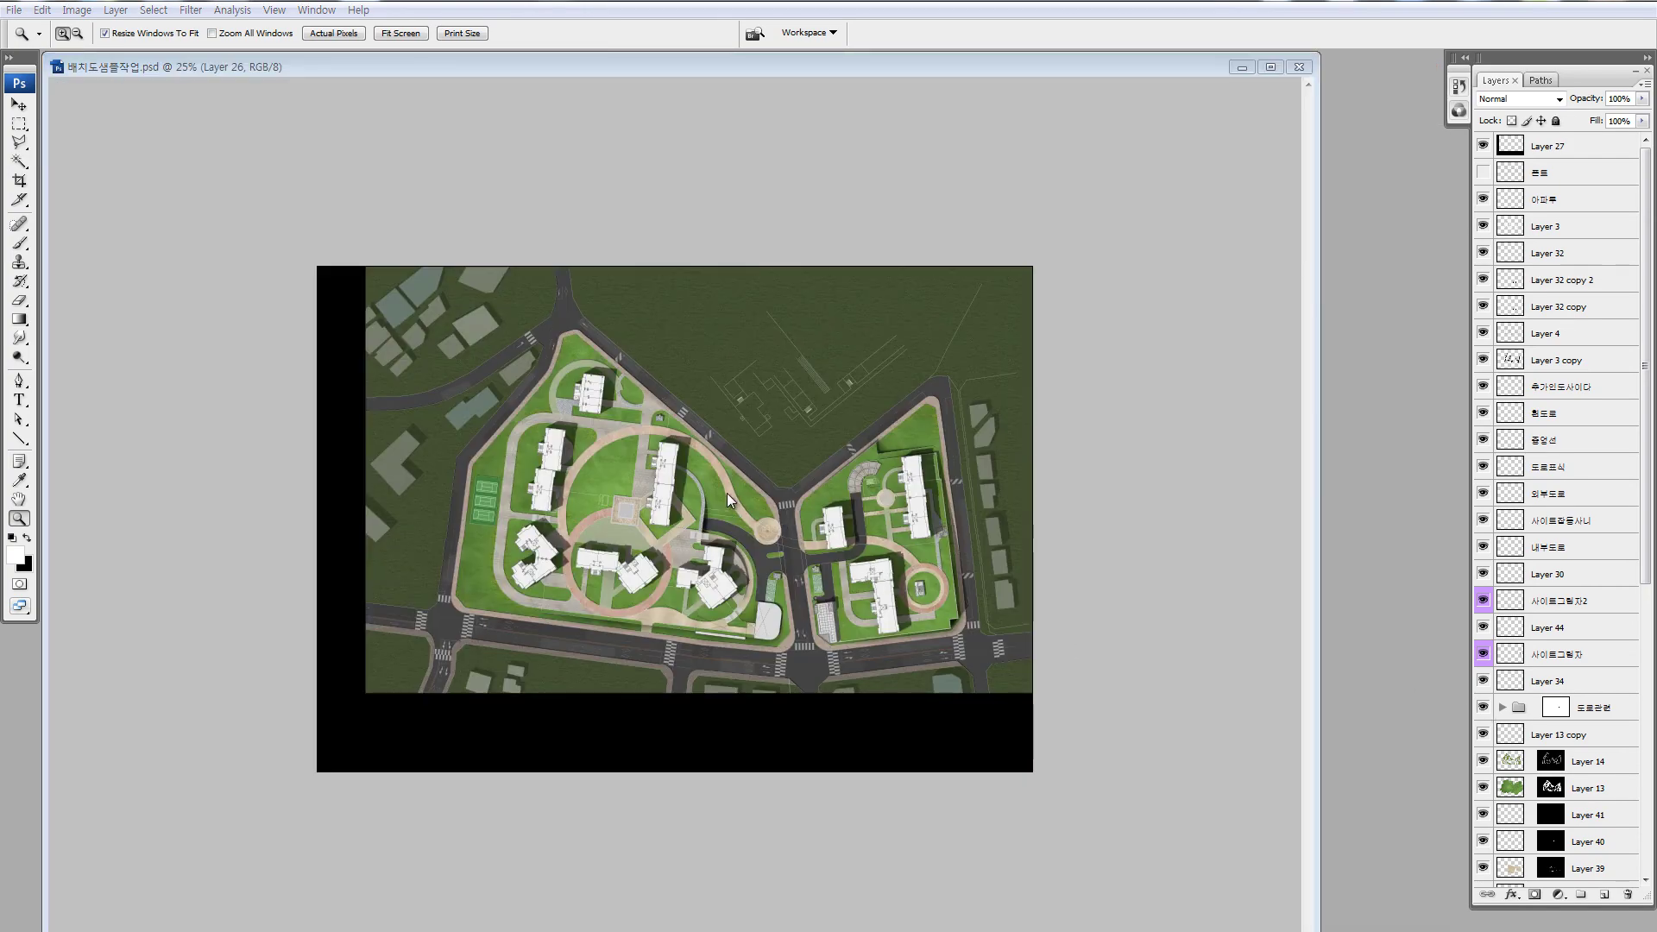
left_click(727, 494)
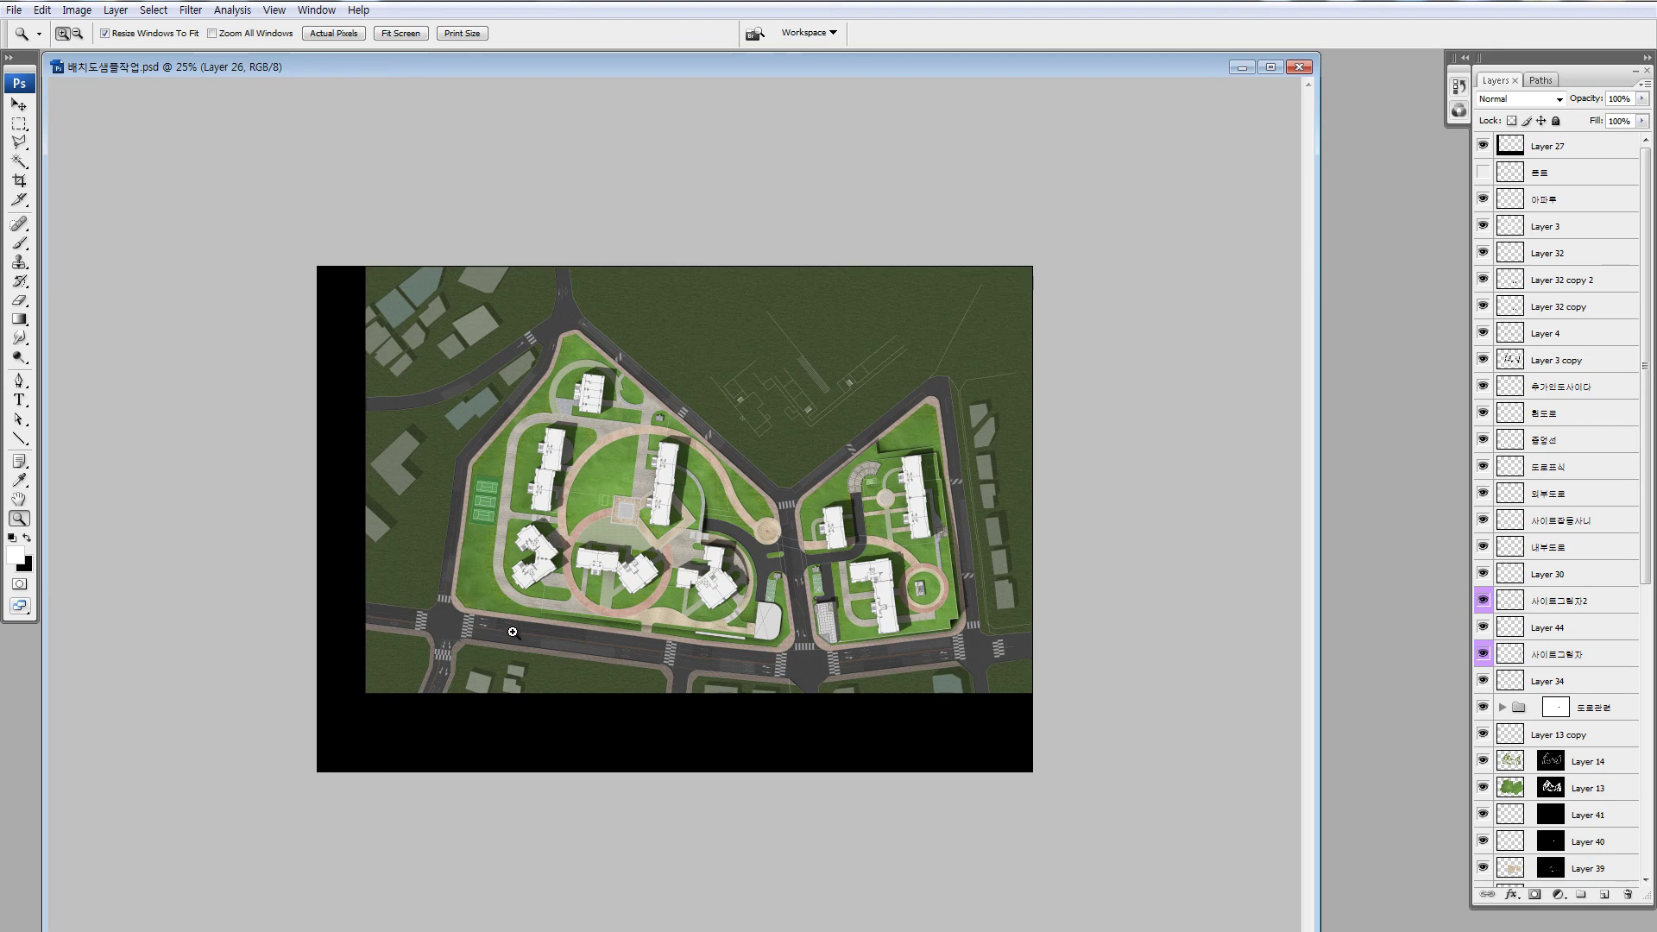
left_click(628, 530)
left_click(811, 577)
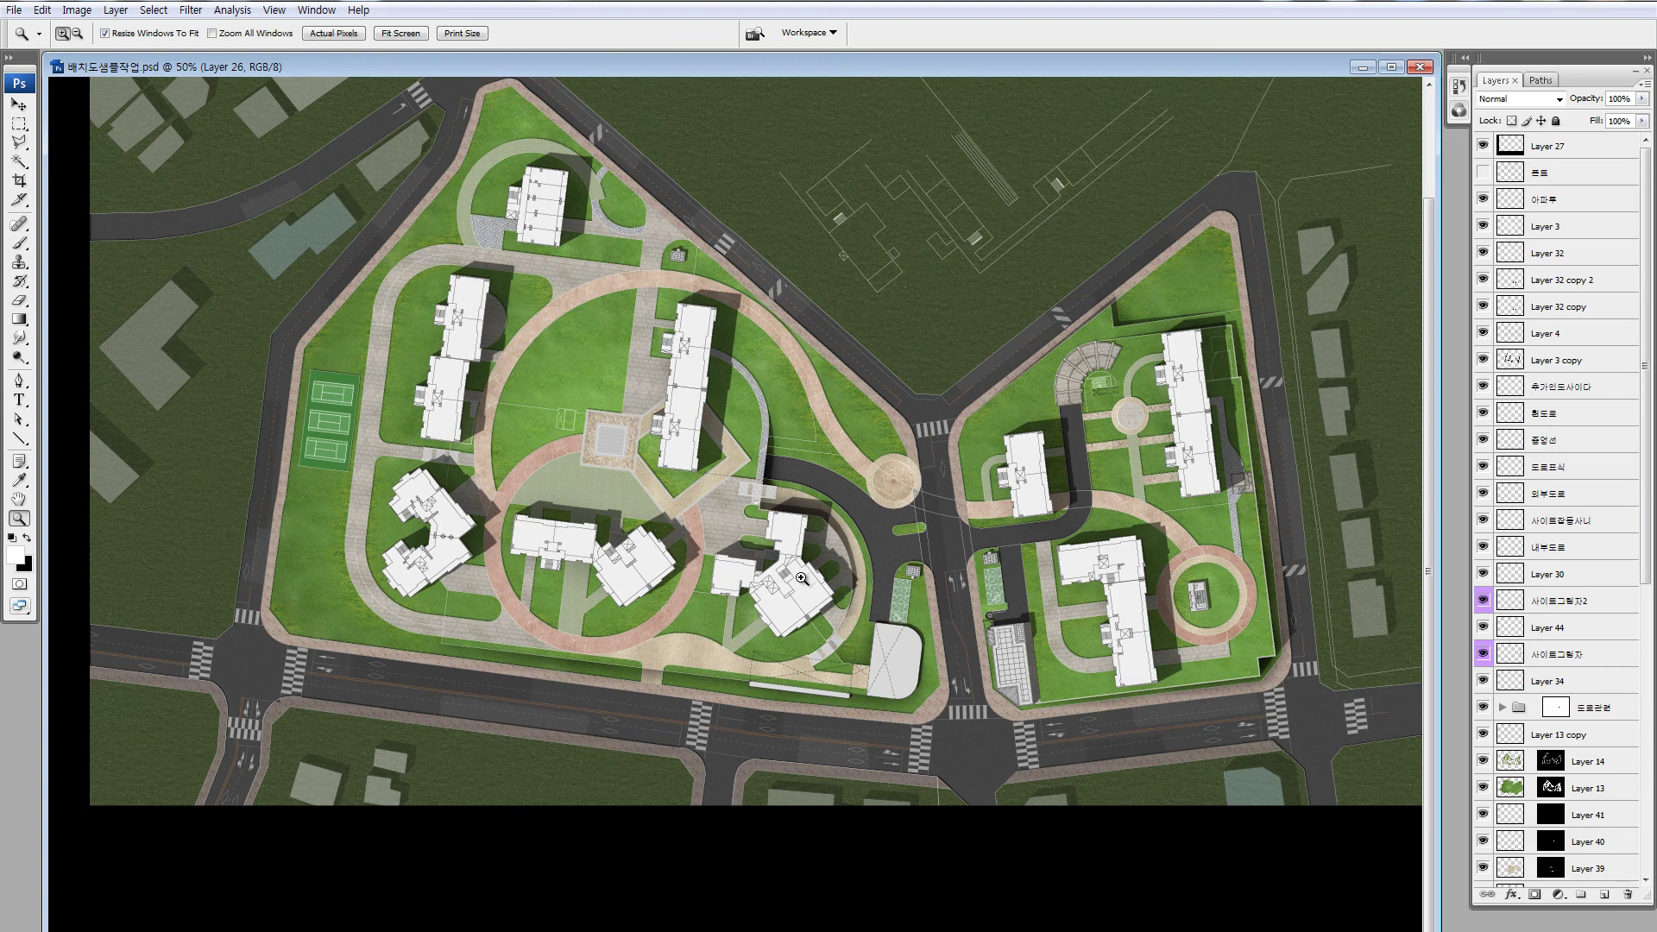
Examine the tennis courts and the surrounding lawns, paths and buildings up close, and return to the full plan
left_click_drag(196, 276, 593, 565)
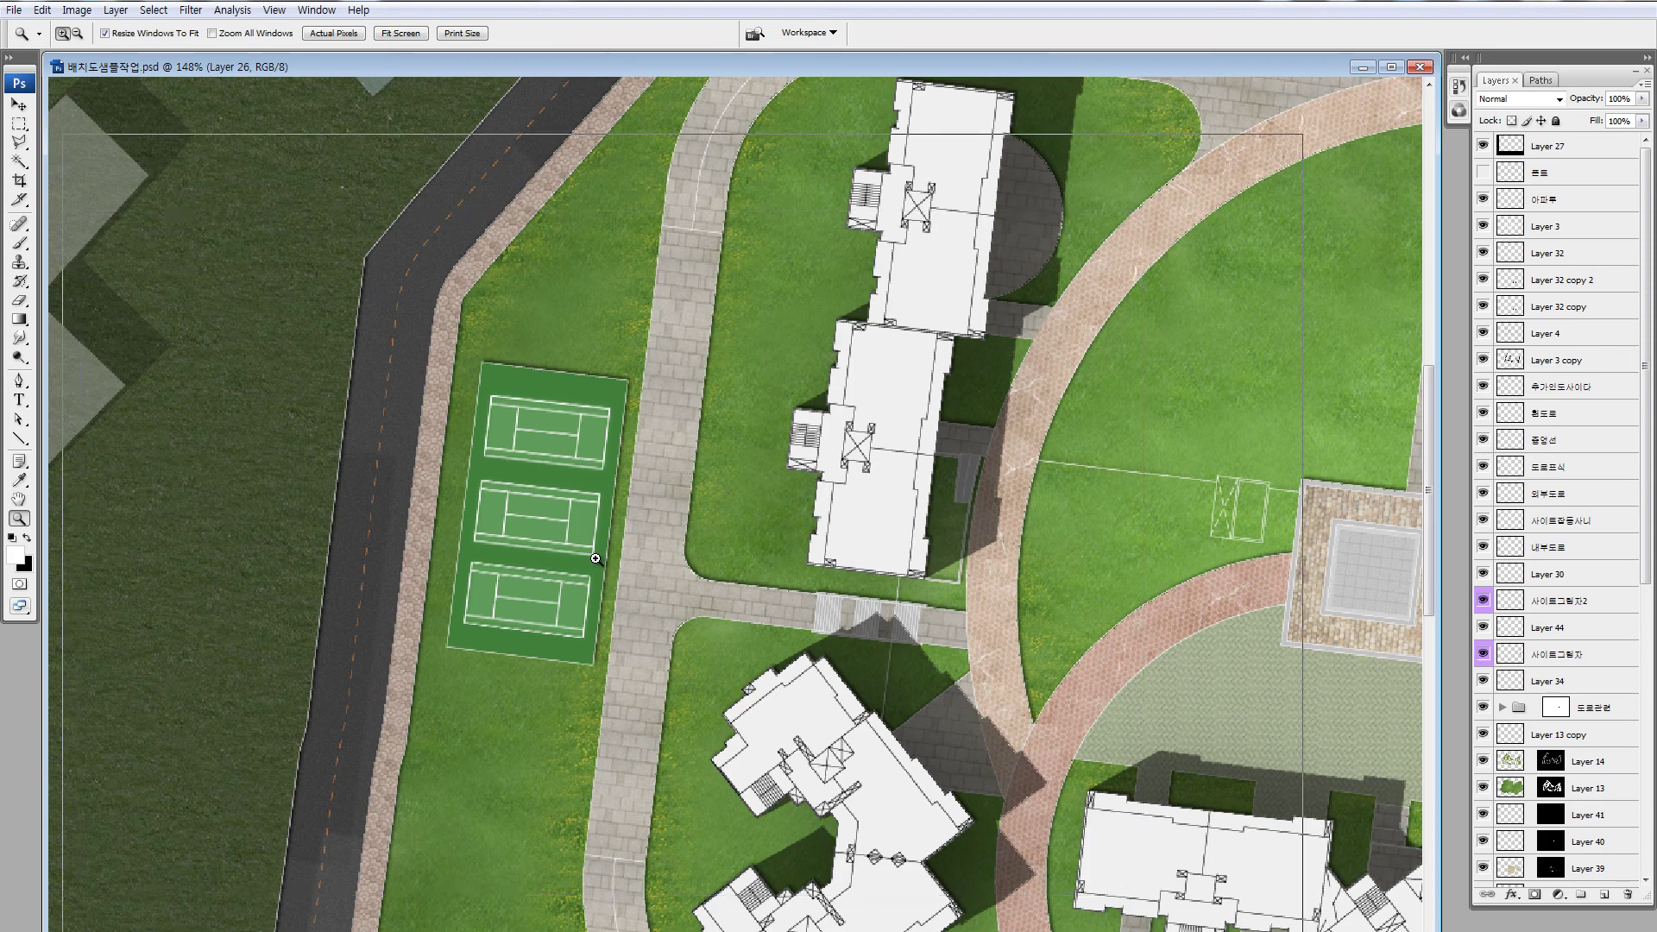
left_click(596, 559)
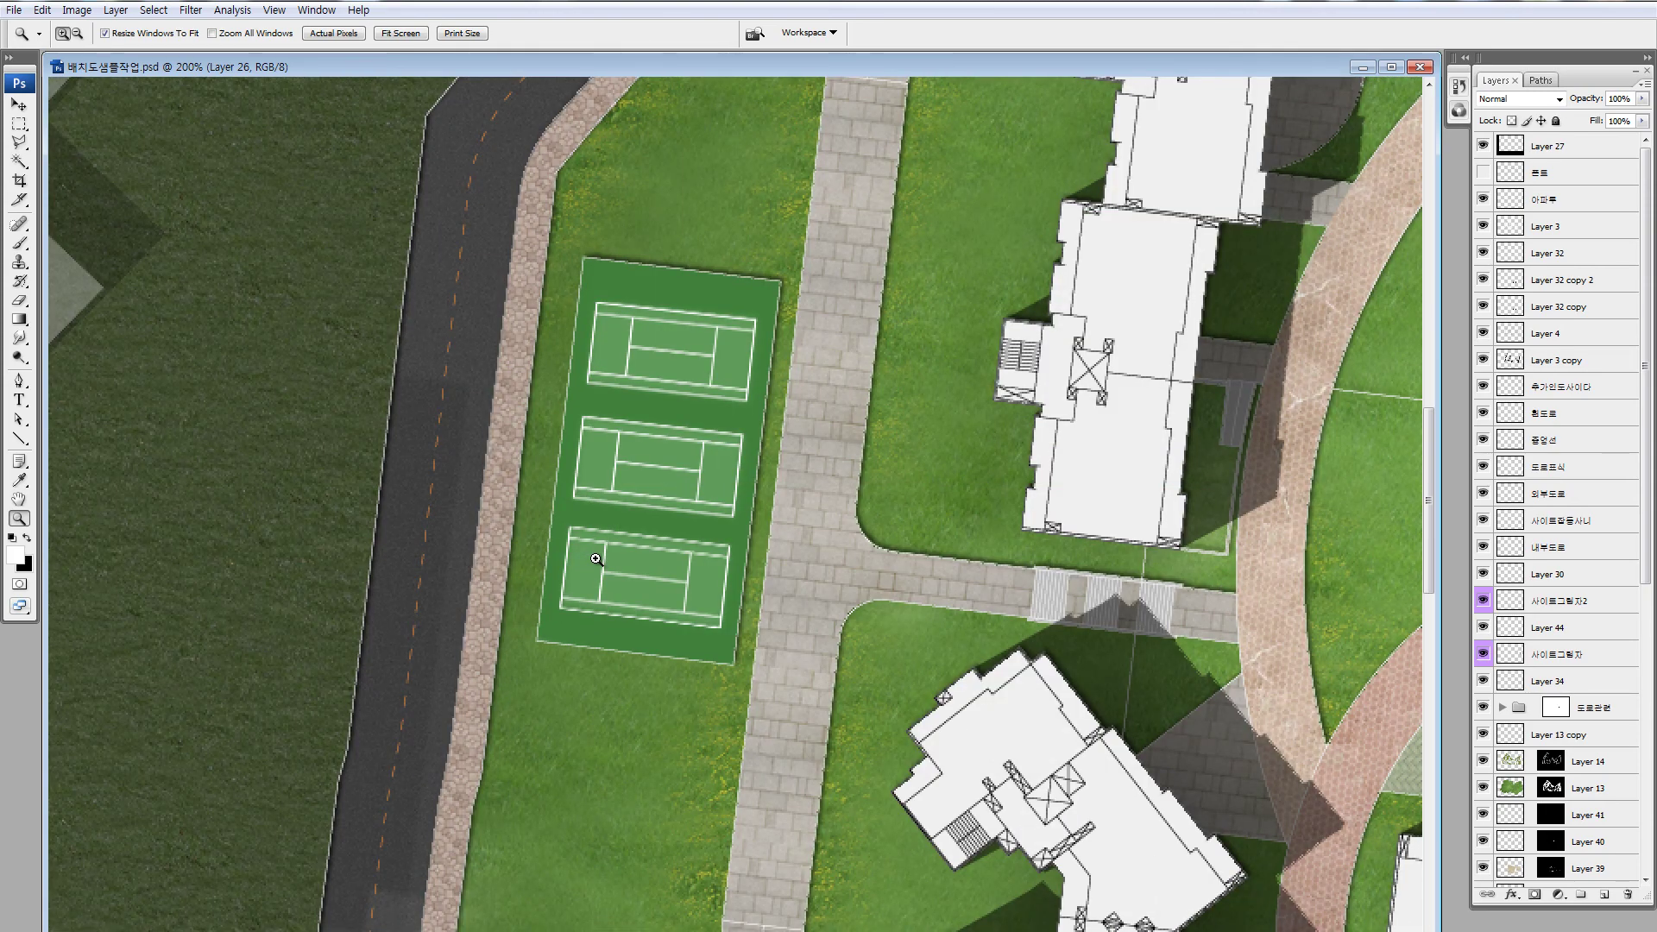
left_click(596, 558, "alt")
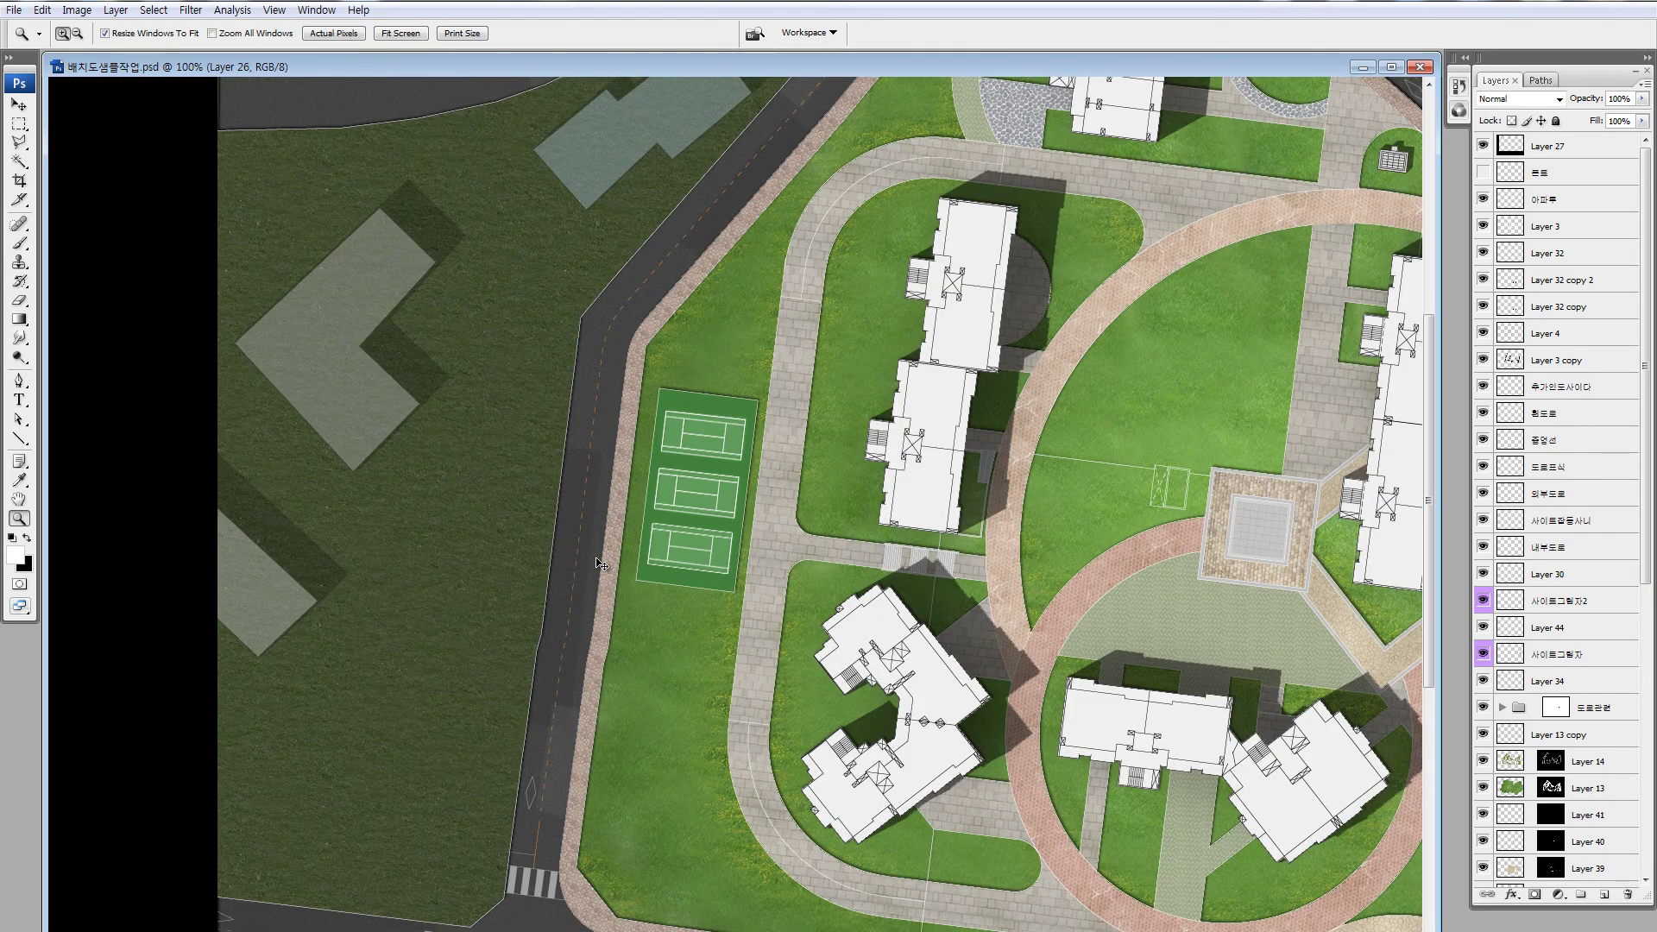
left_click(599, 563, "alt")
left_click(597, 559, "alt")
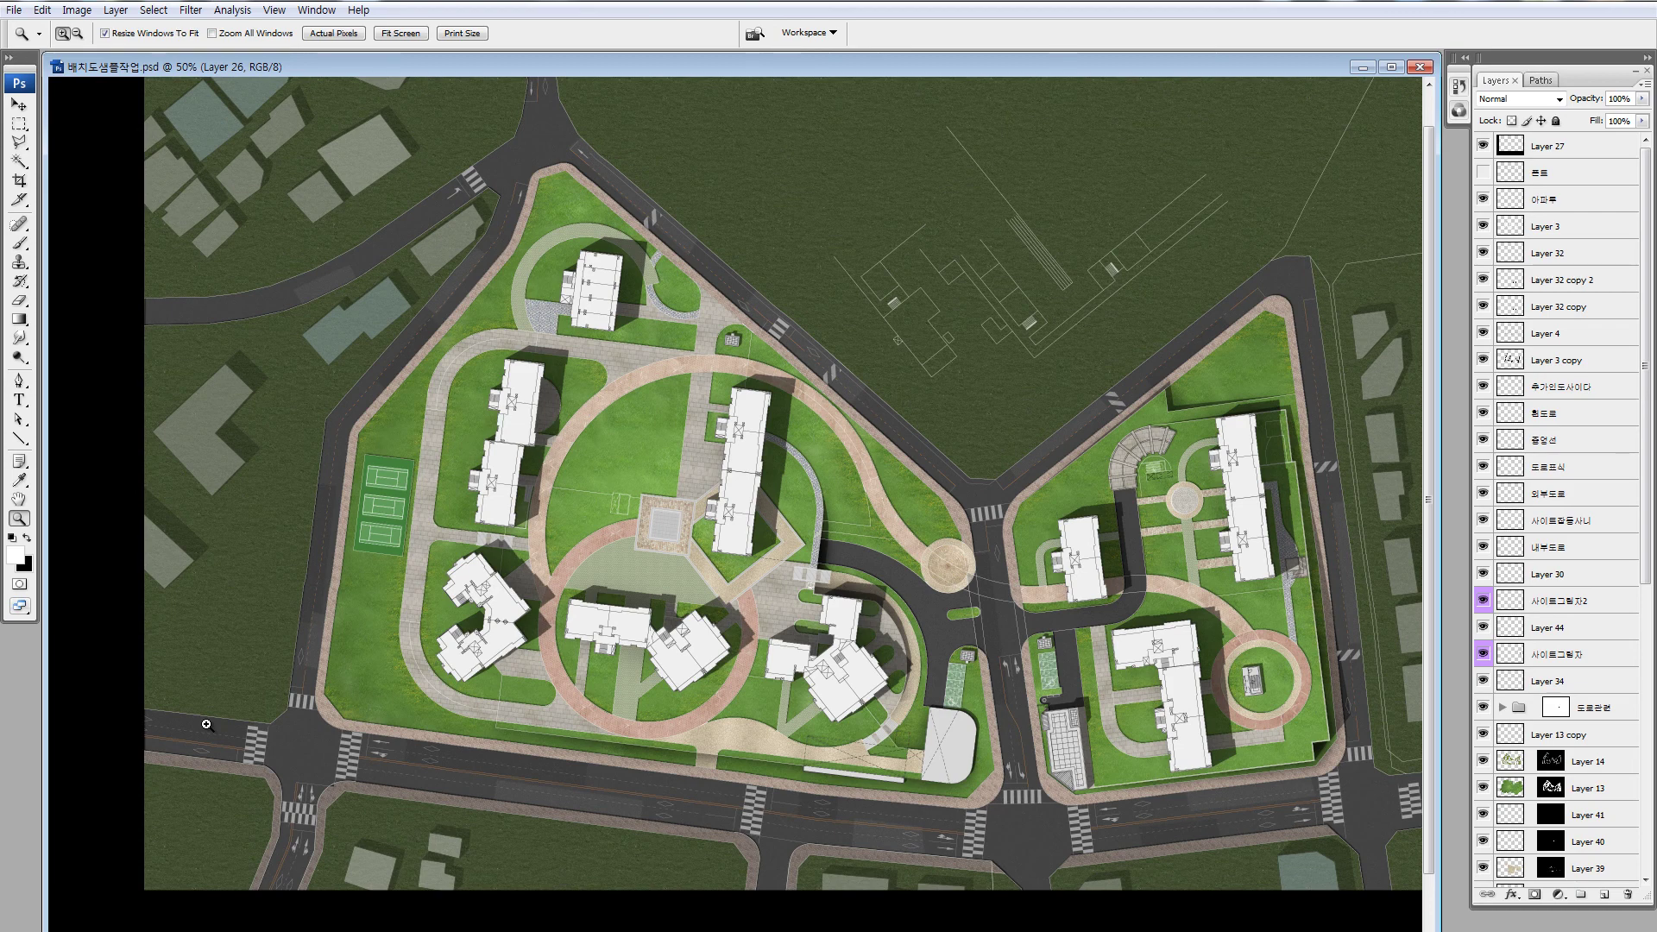
left_click_drag(425, 369, 687, 733)
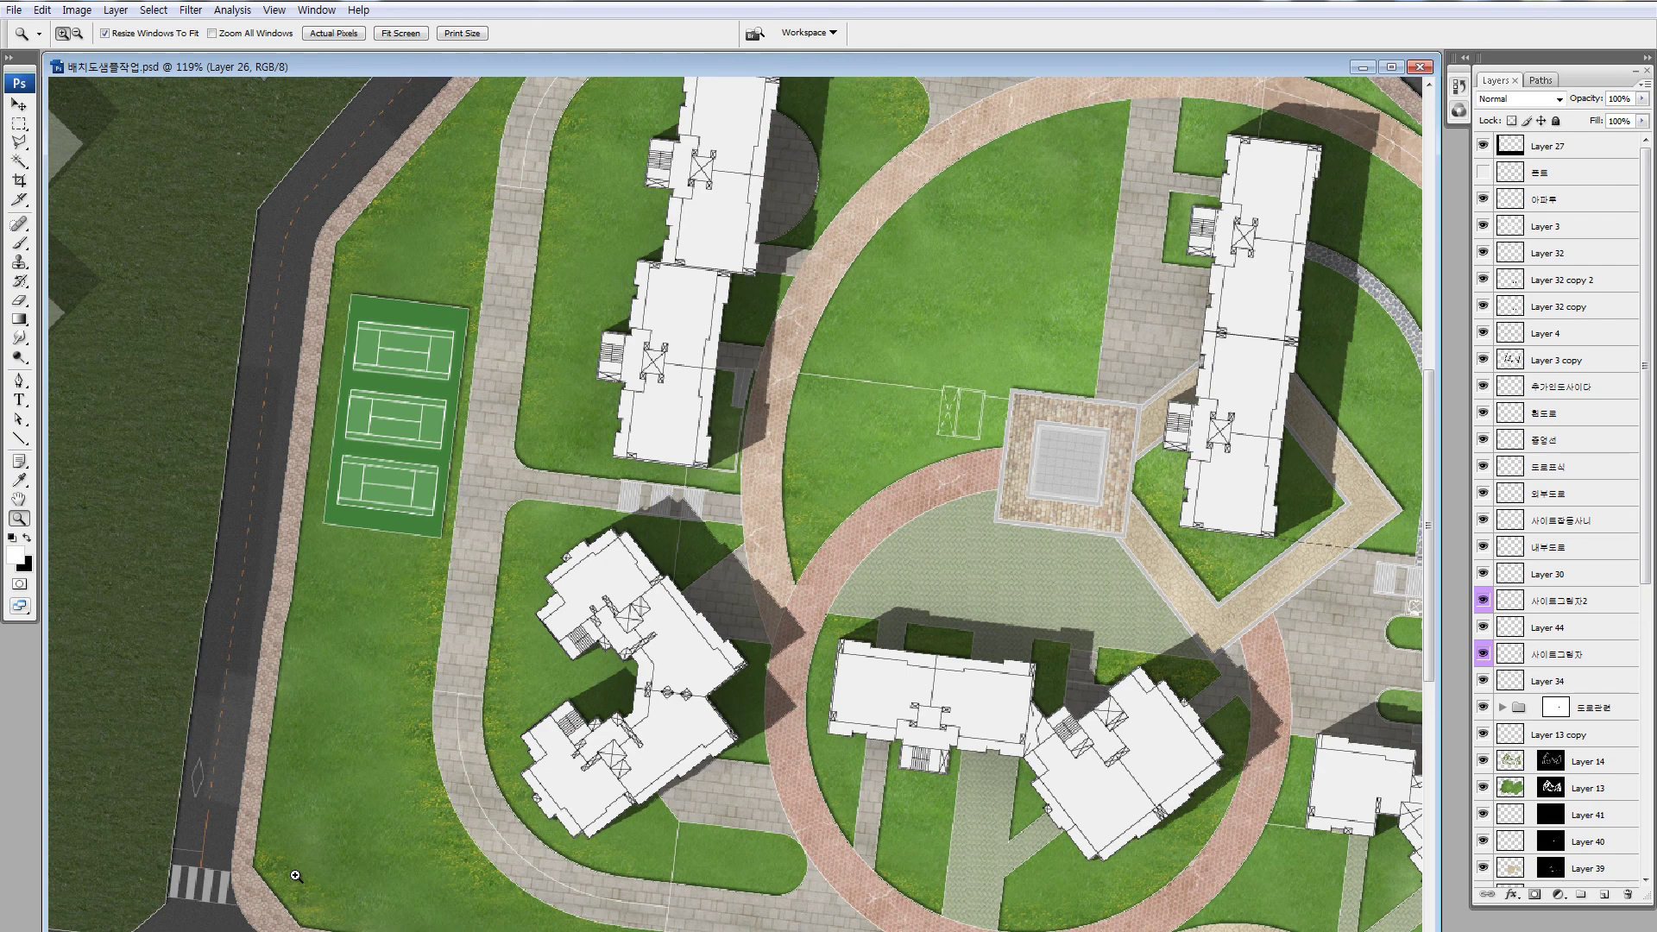
key("ctrl+minus")
key("ctrl+minus")
key("ctrl+minus")
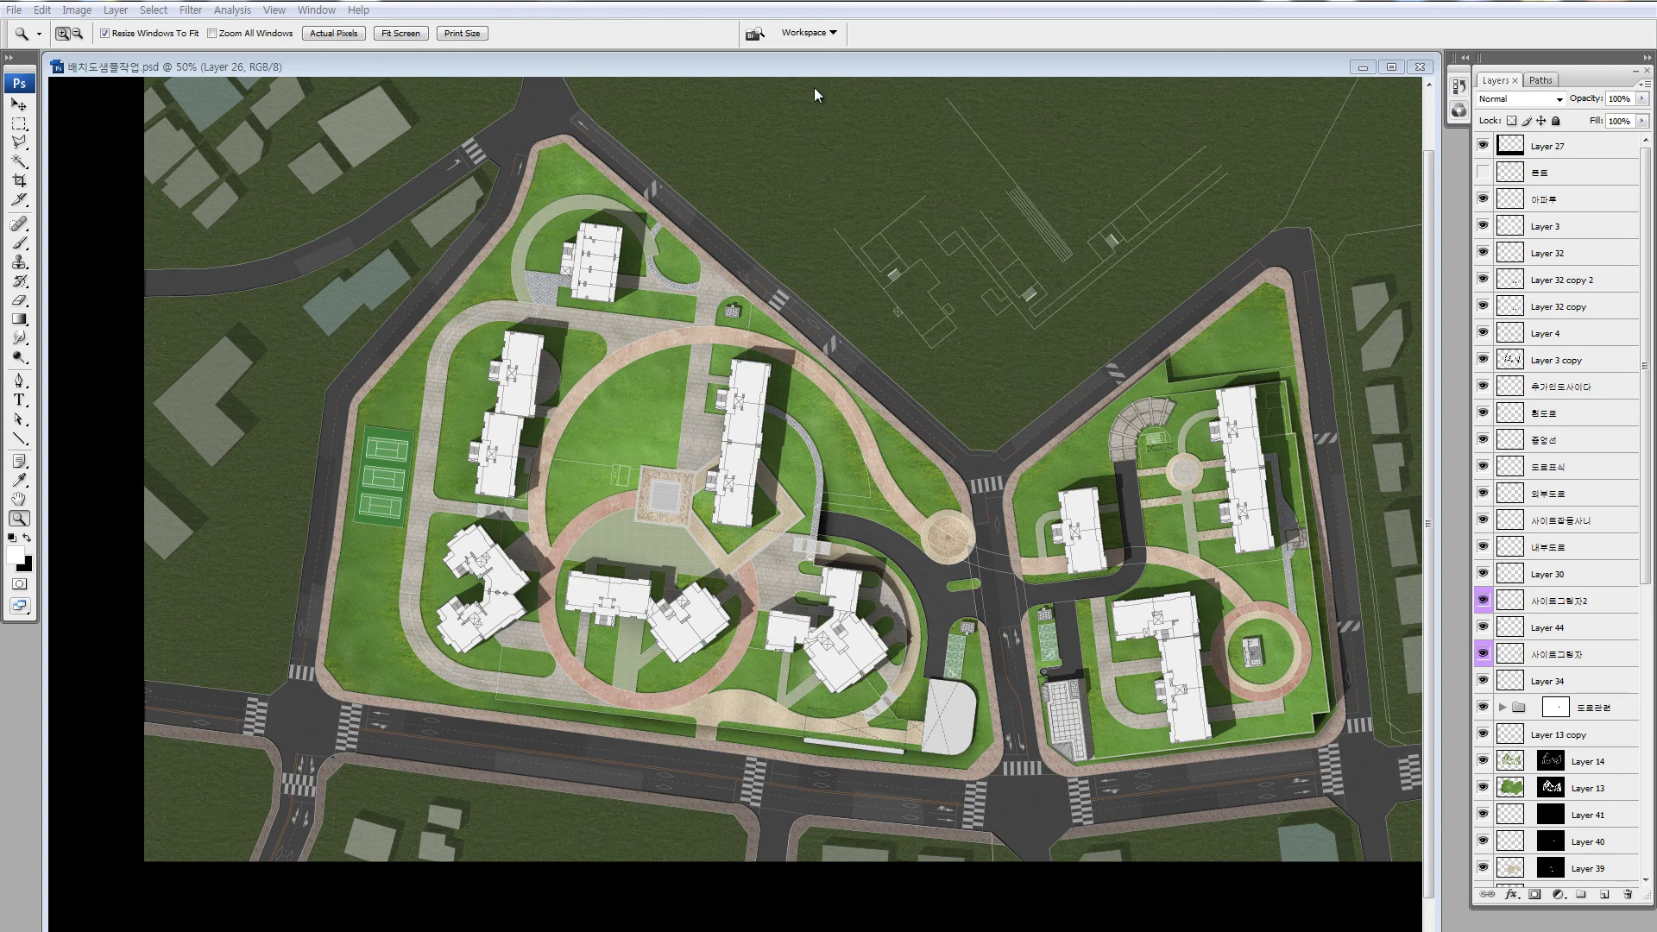
left_click(805, 67)
key("ctrl+minus")
key("ctrl+minus")
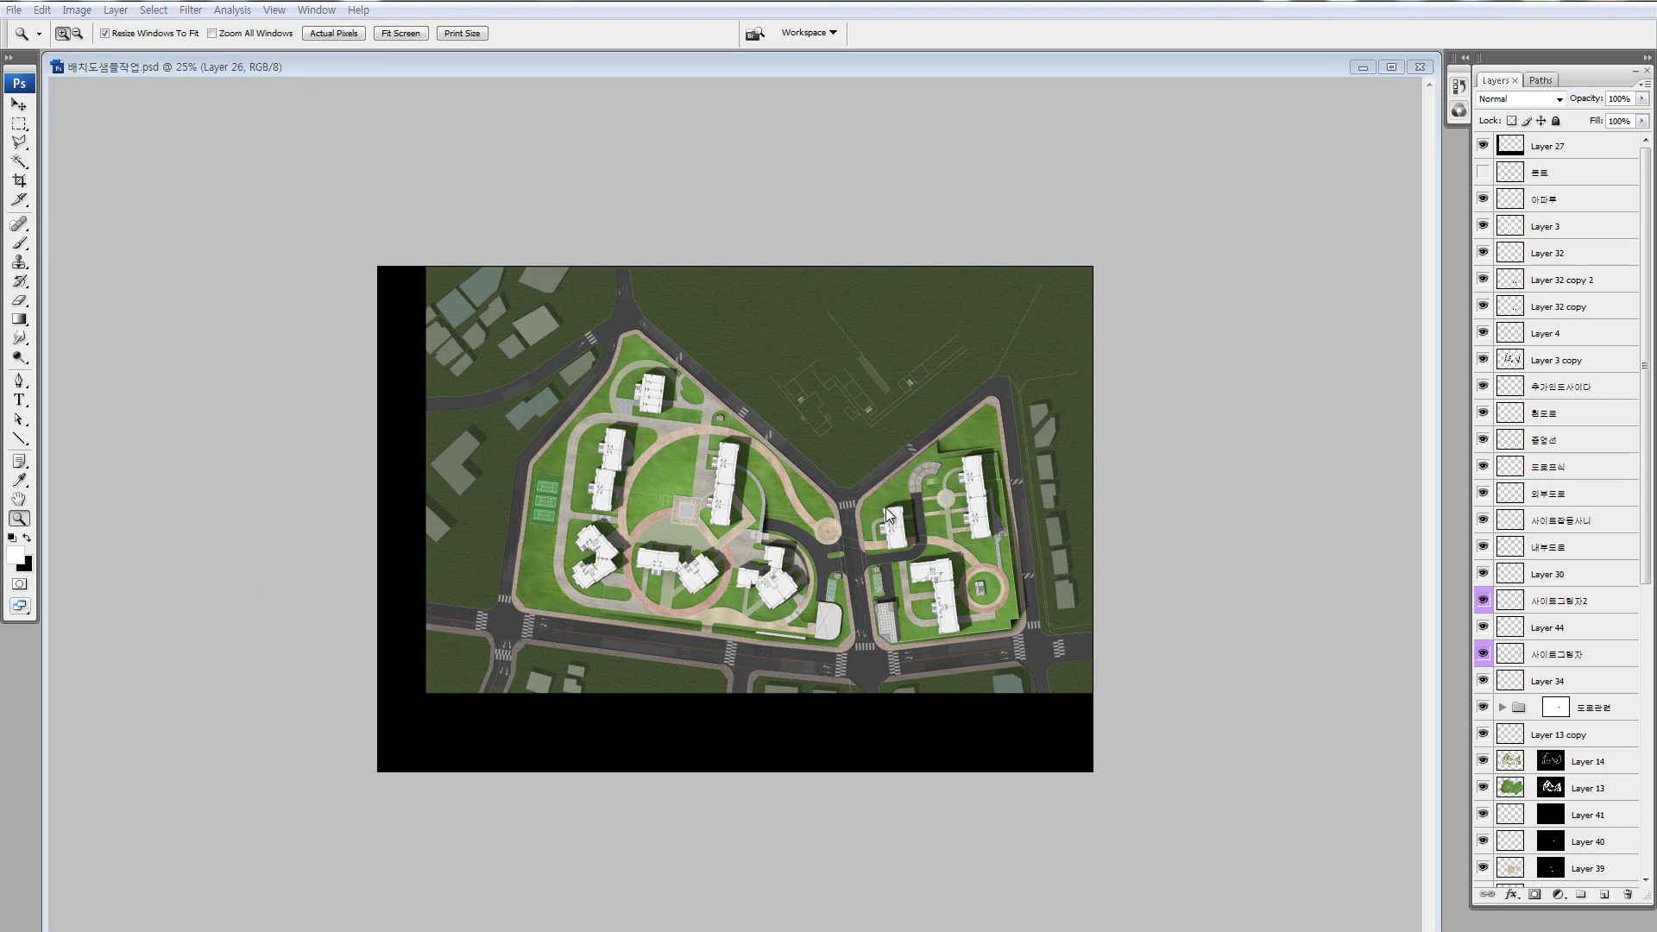
left_click(799, 503)
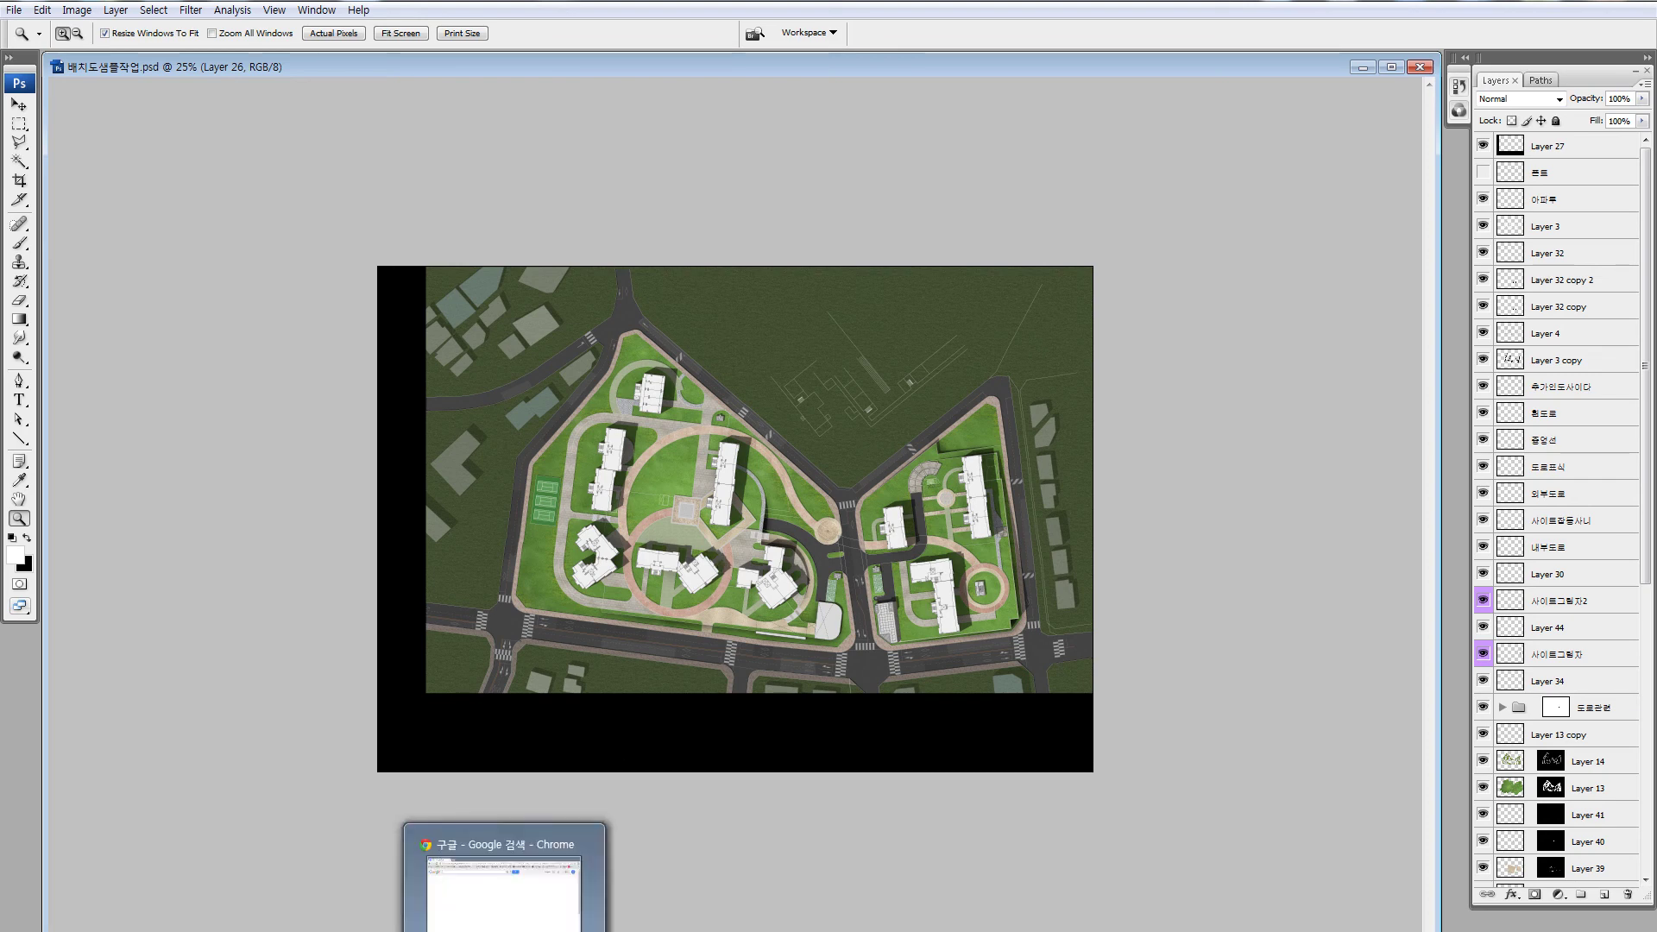
Switch to Chrome and search Google Images for "tree top"
left_click(509, 926)
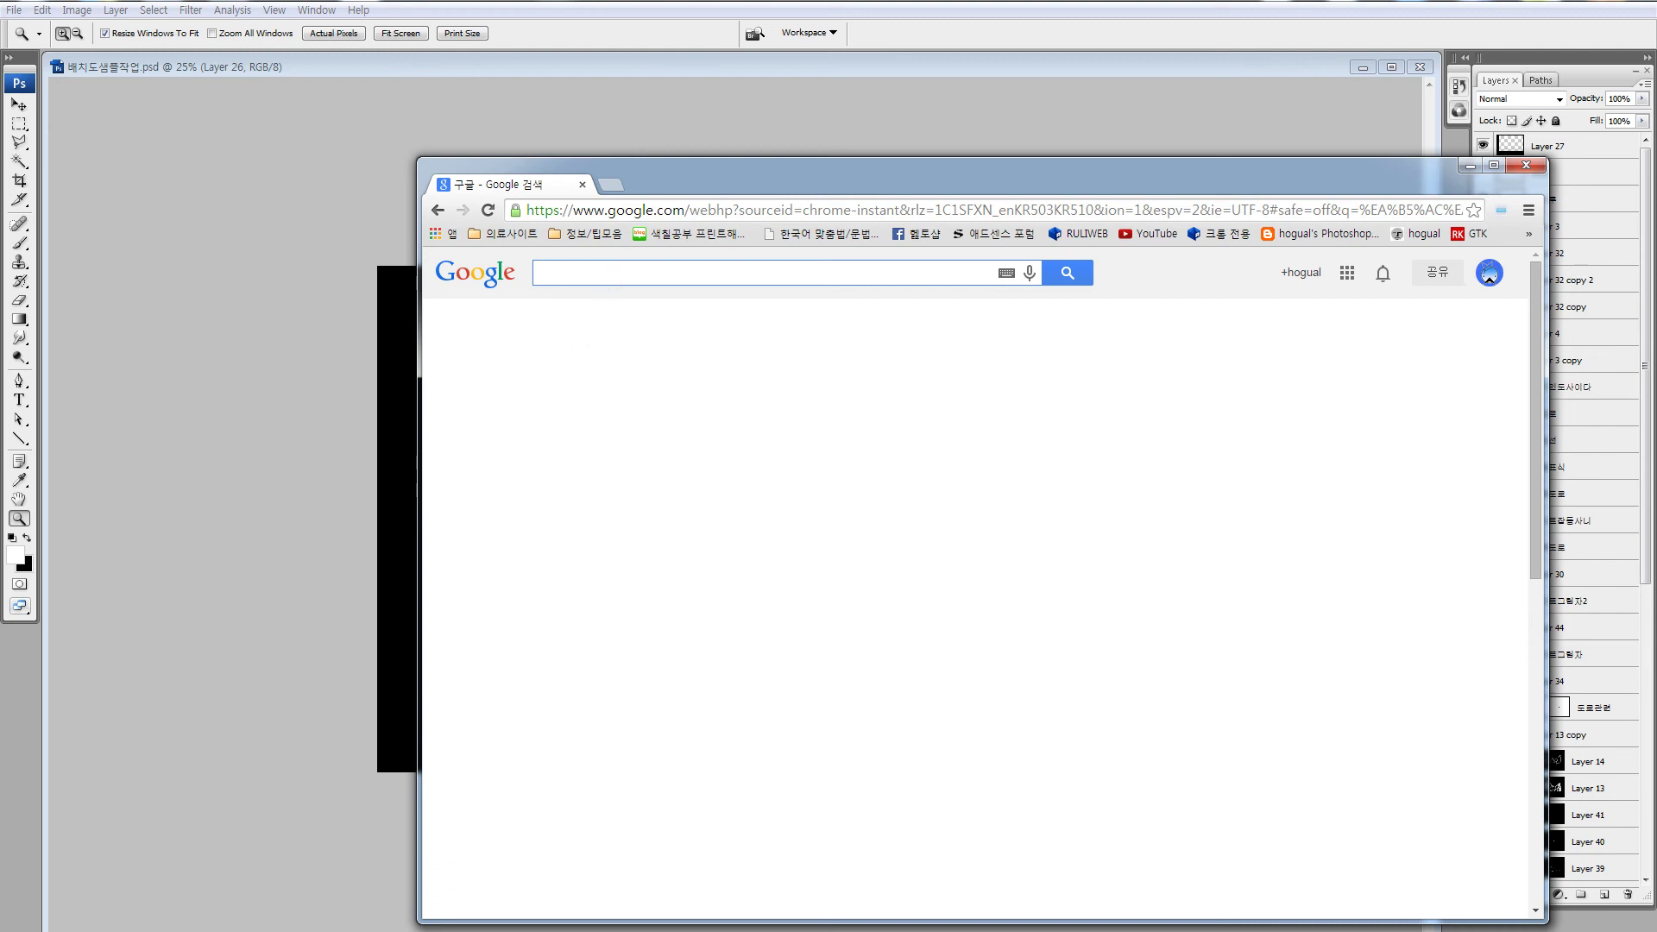
type("tree top")
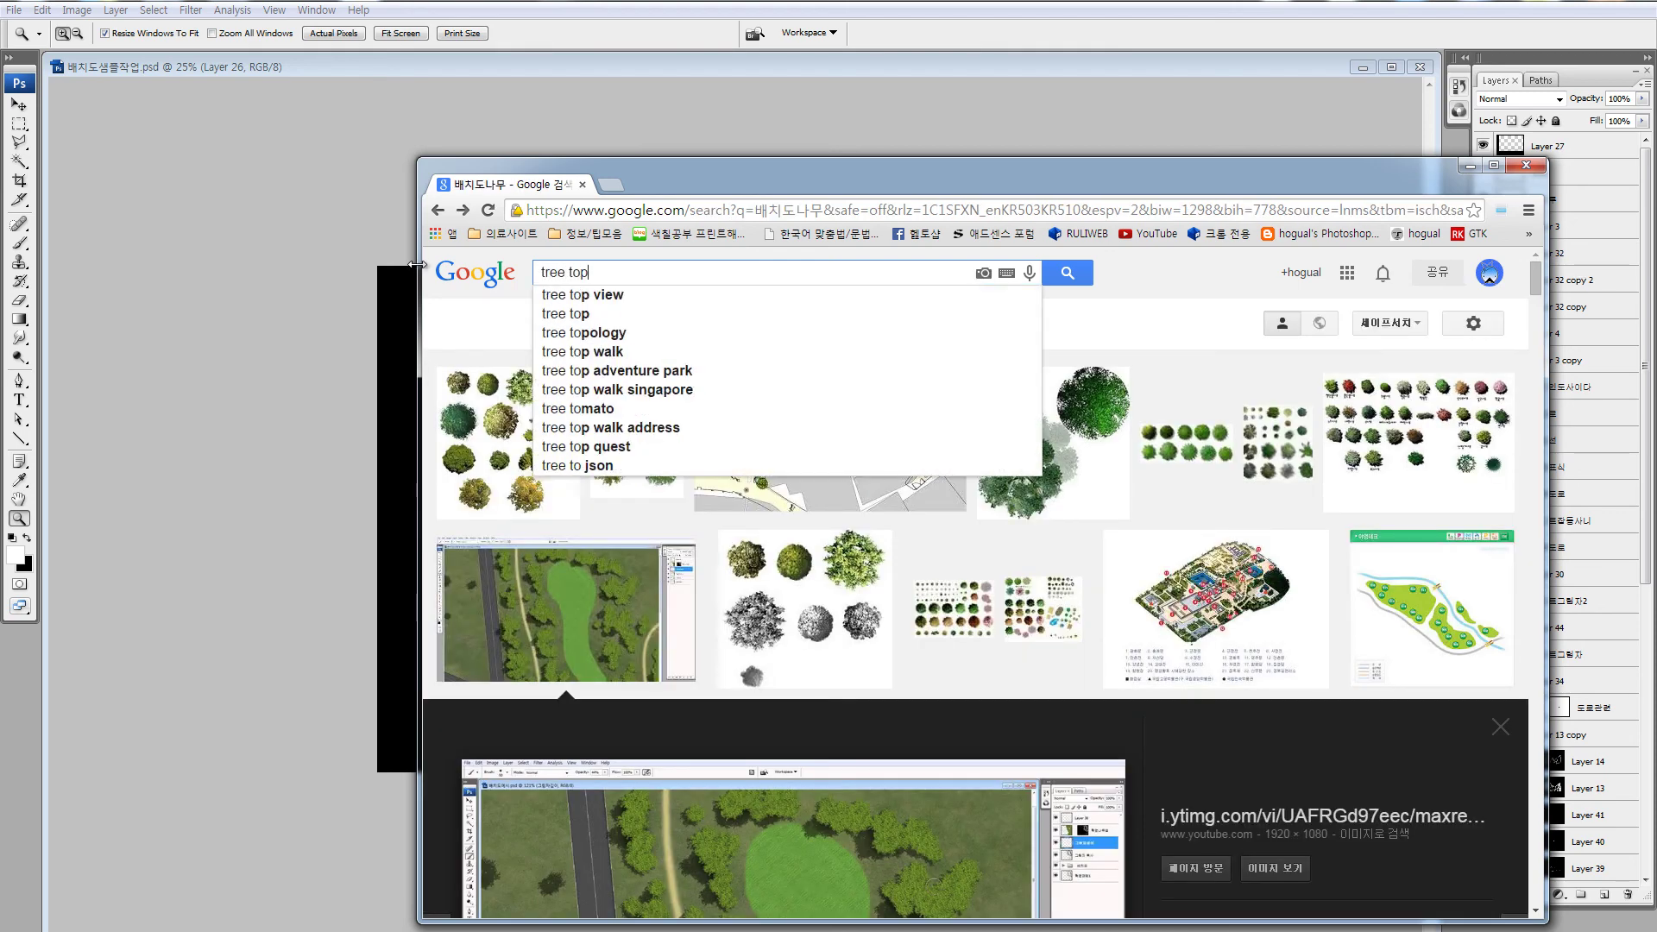
key("Return")
Browse the image results for a top-view tree on a plain background
scroll(1141, 628, "down", 1)
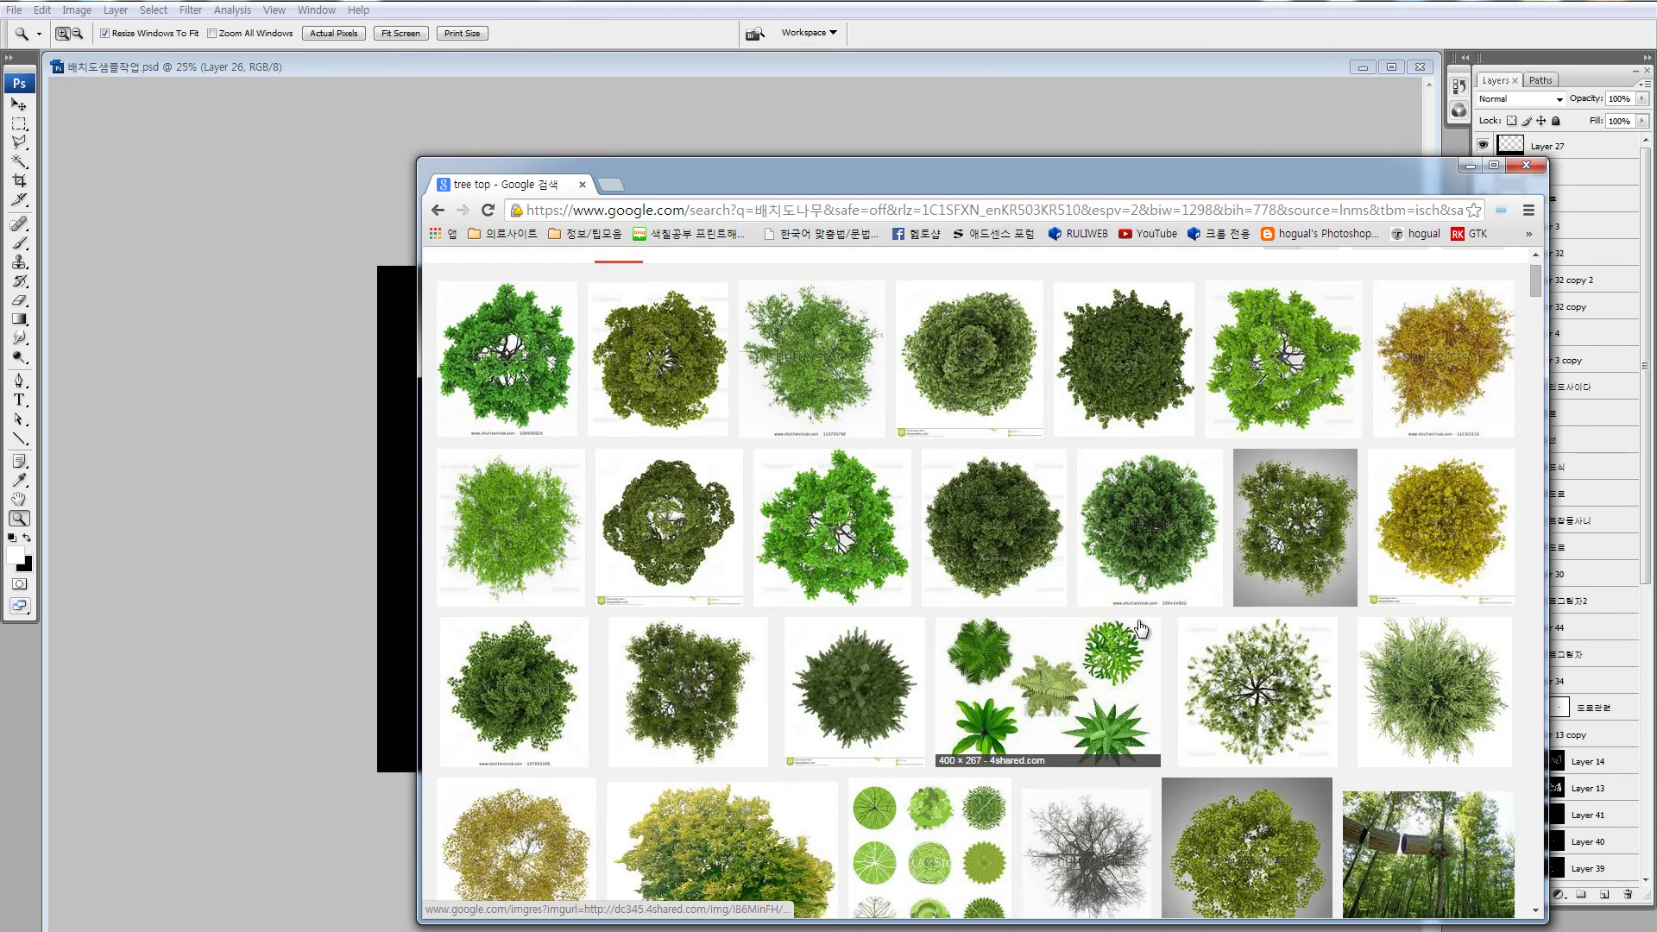
scroll(1141, 628, "down", 2)
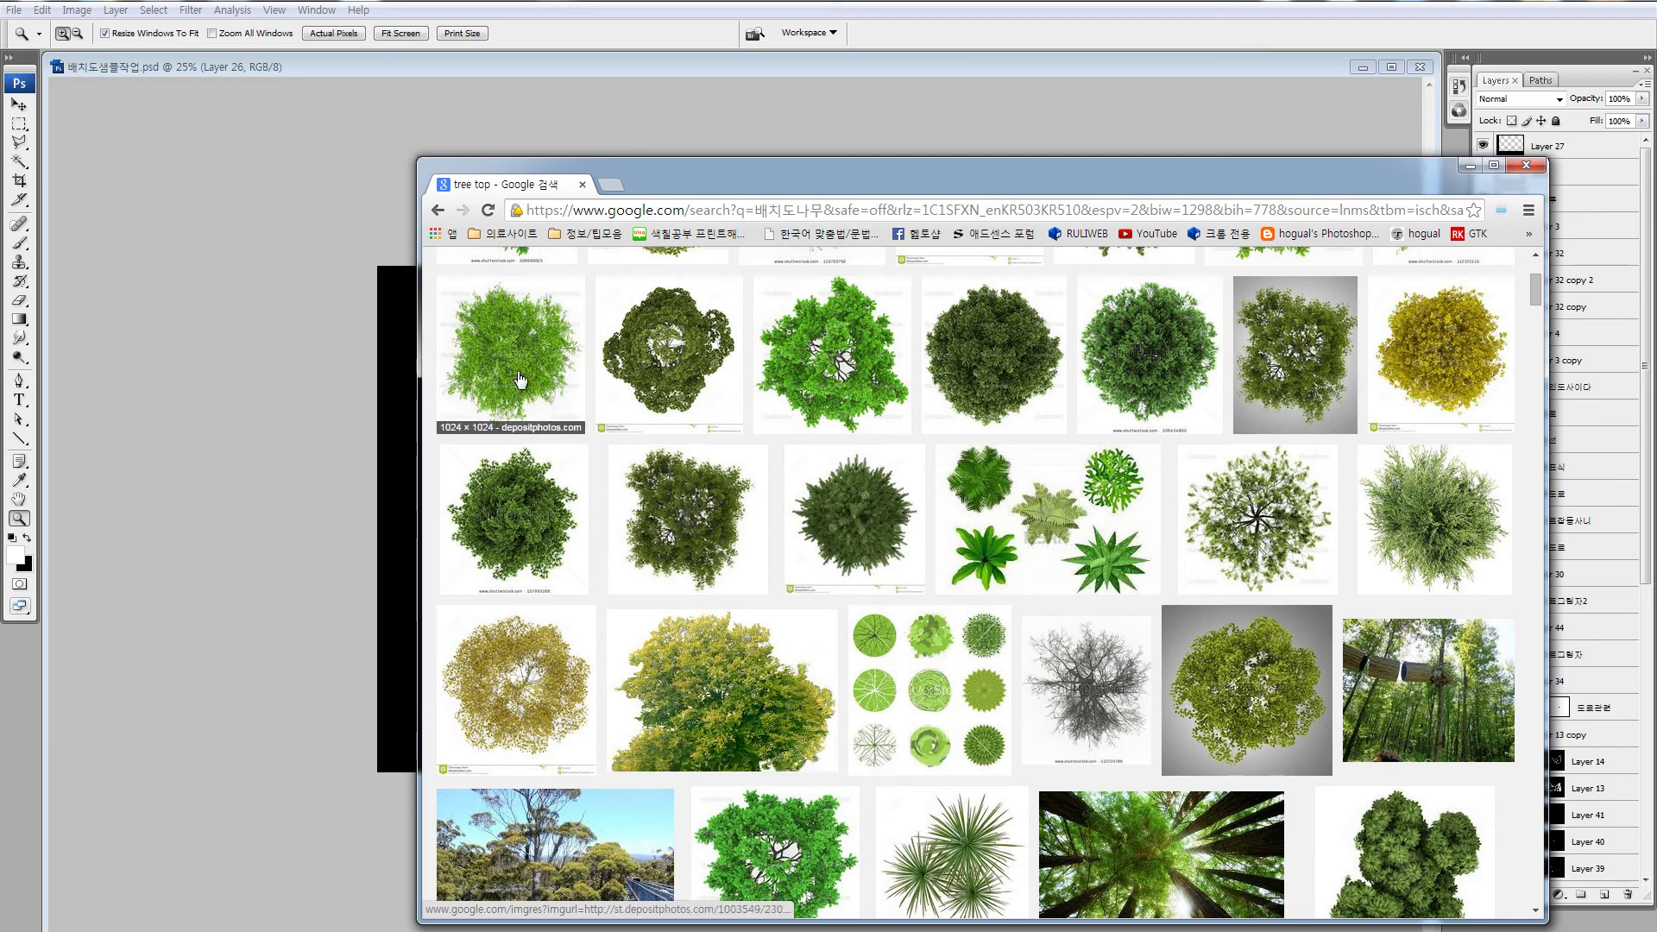
scroll(919, 507, "up", 2)
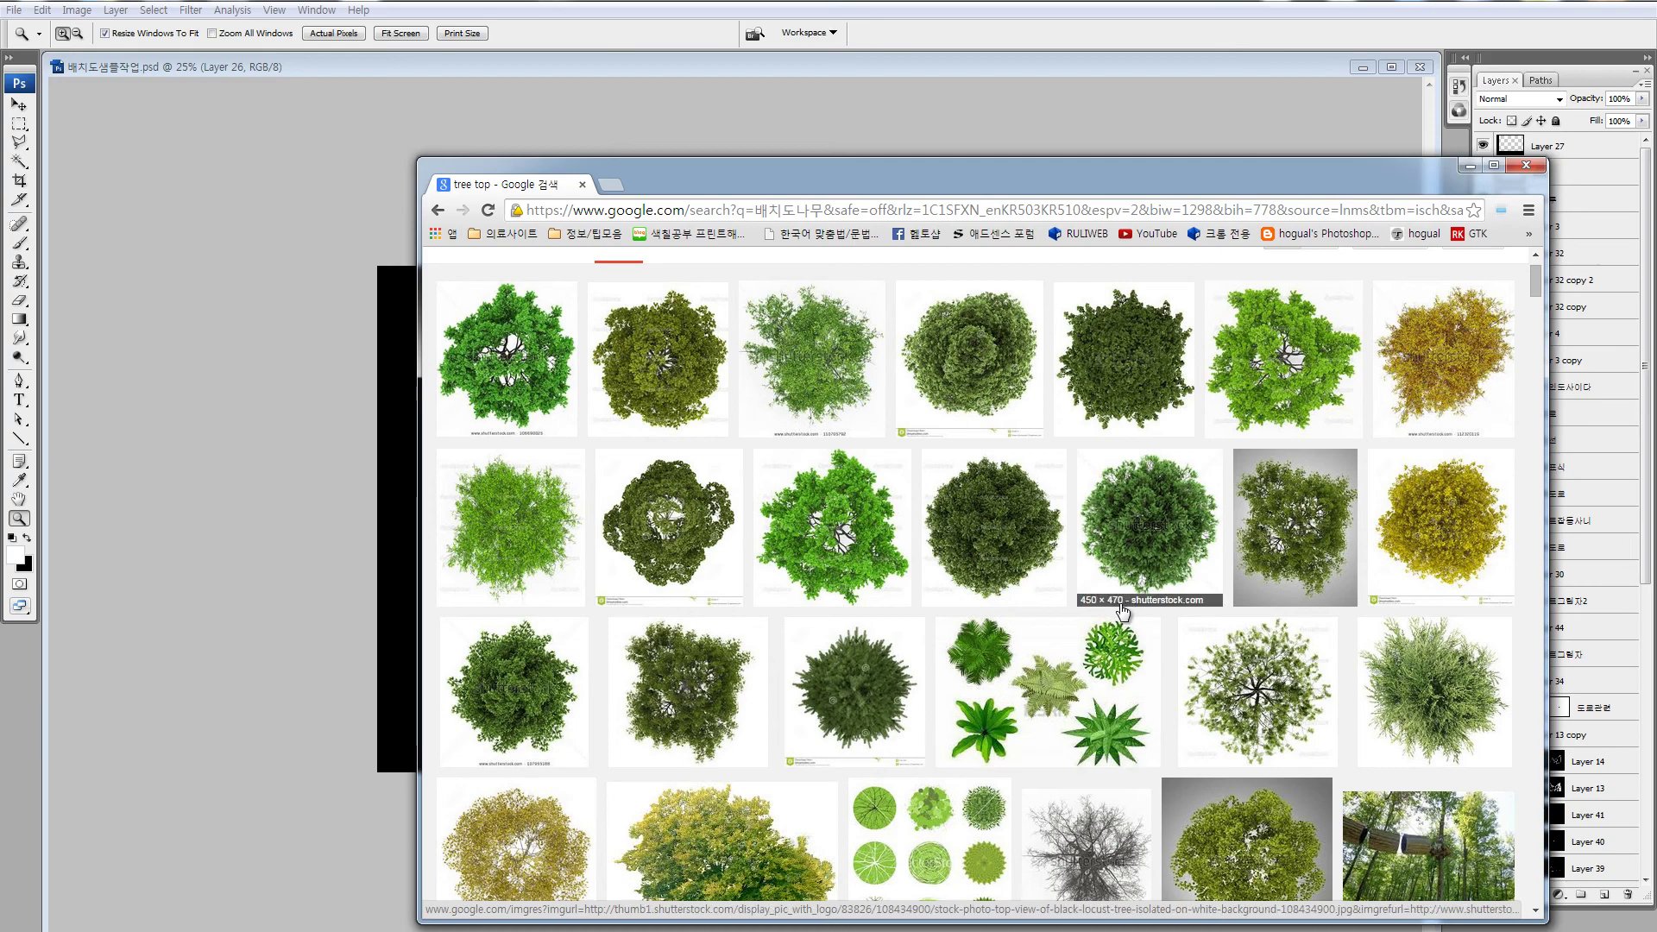
scroll(1118, 609, "down", 2)
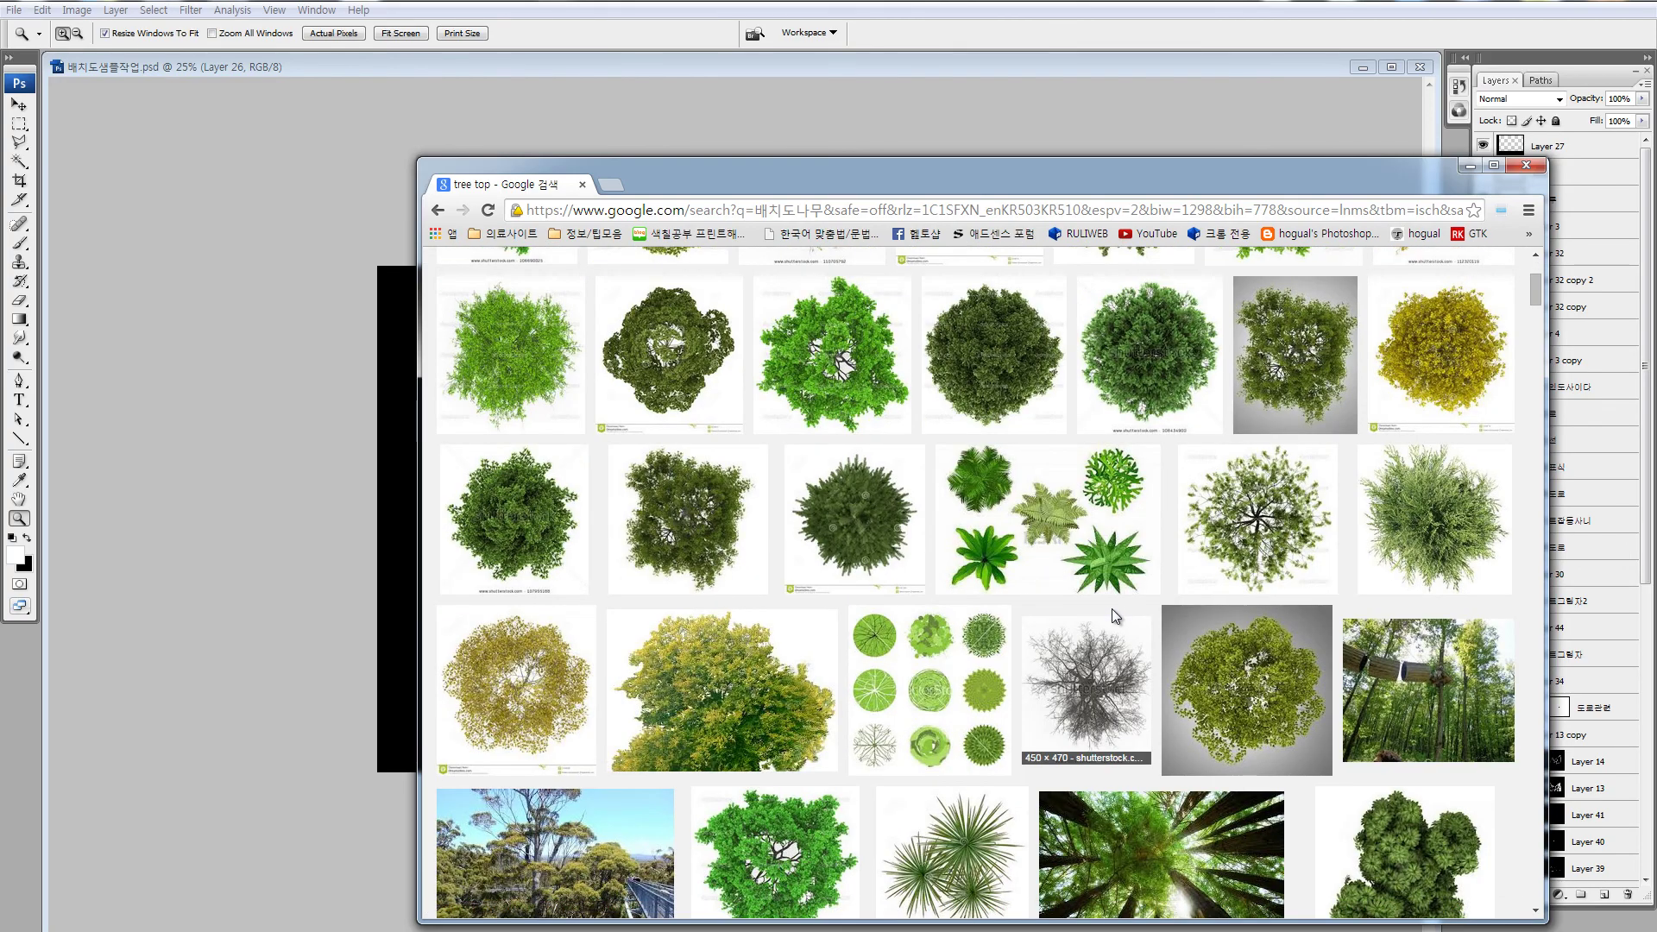
scroll(1113, 610, "down", 1)
scroll(1114, 618, "down", 1)
scroll(1108, 611, "up", 4)
scroll(1105, 614, "down", 4)
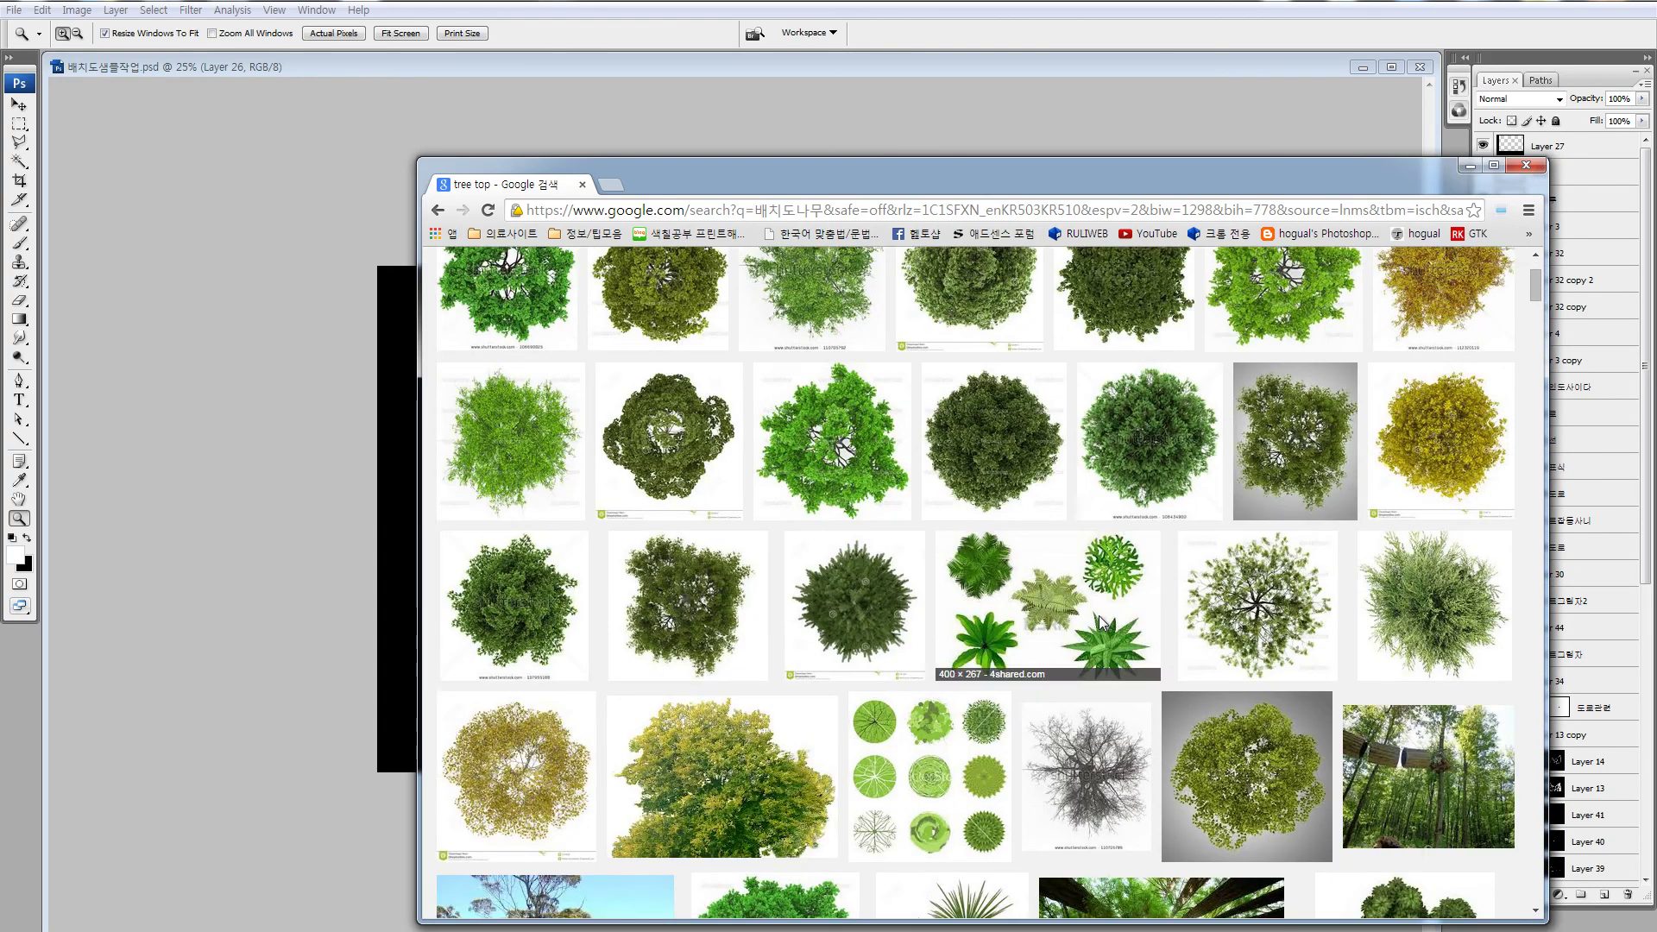
scroll(1097, 615, "down", 1)
scroll(1097, 614, "up", 6)
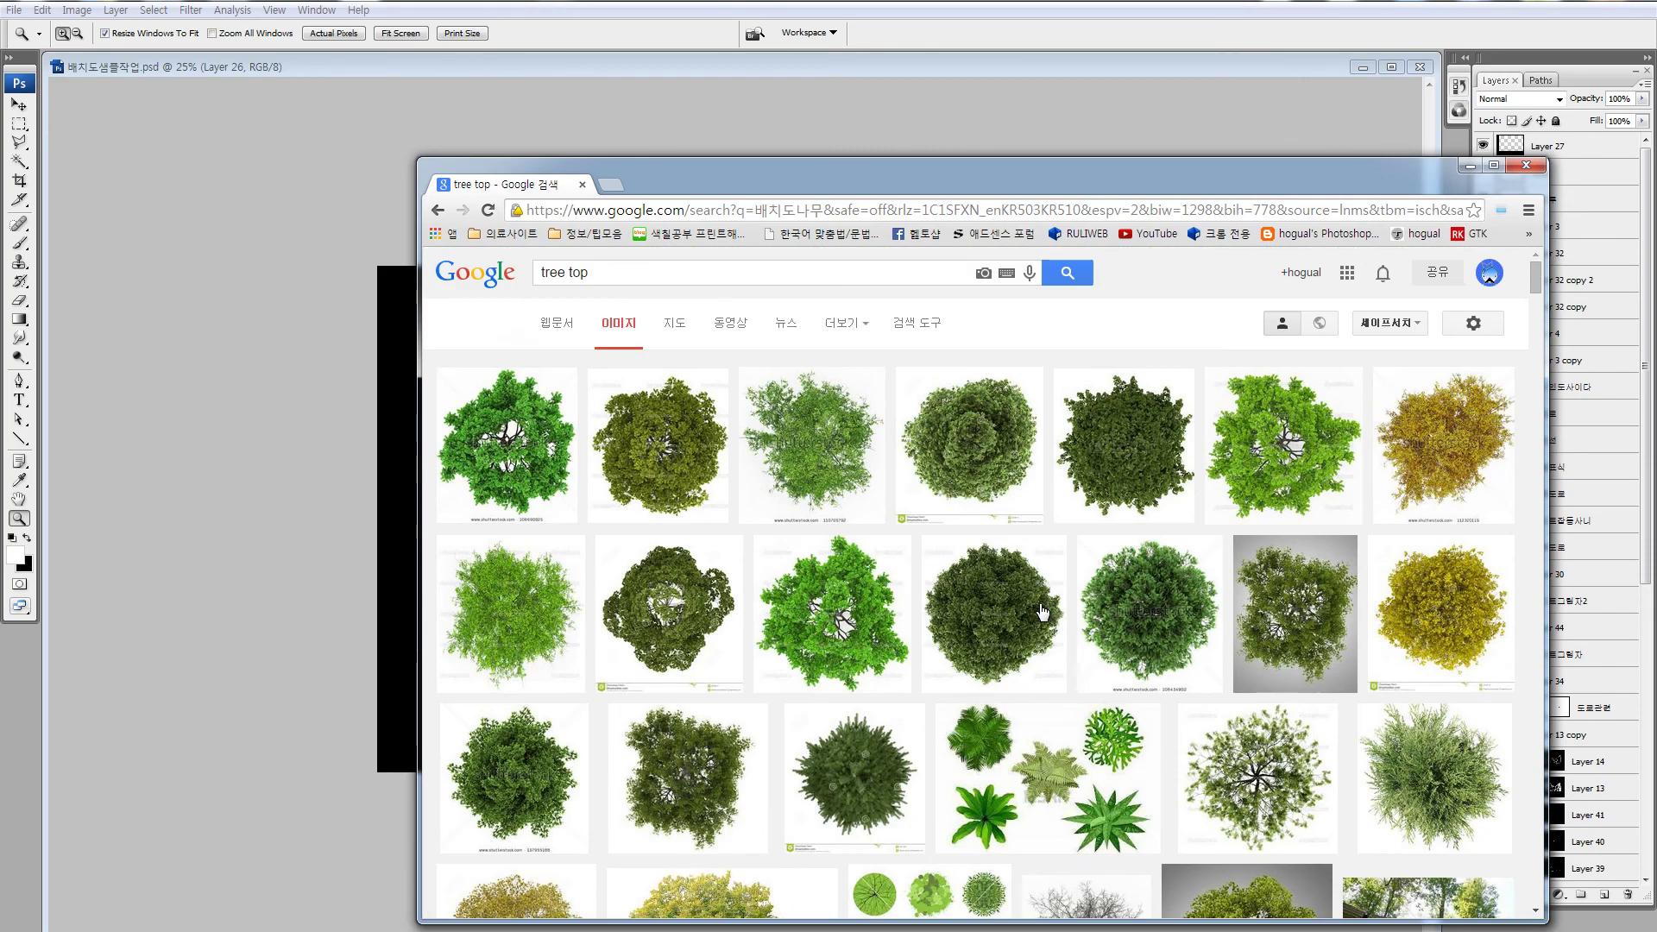
Open the light green depositphotos tree at full size and bring the image into Photoshop as its own document
left_click(521, 614)
left_click(1272, 566)
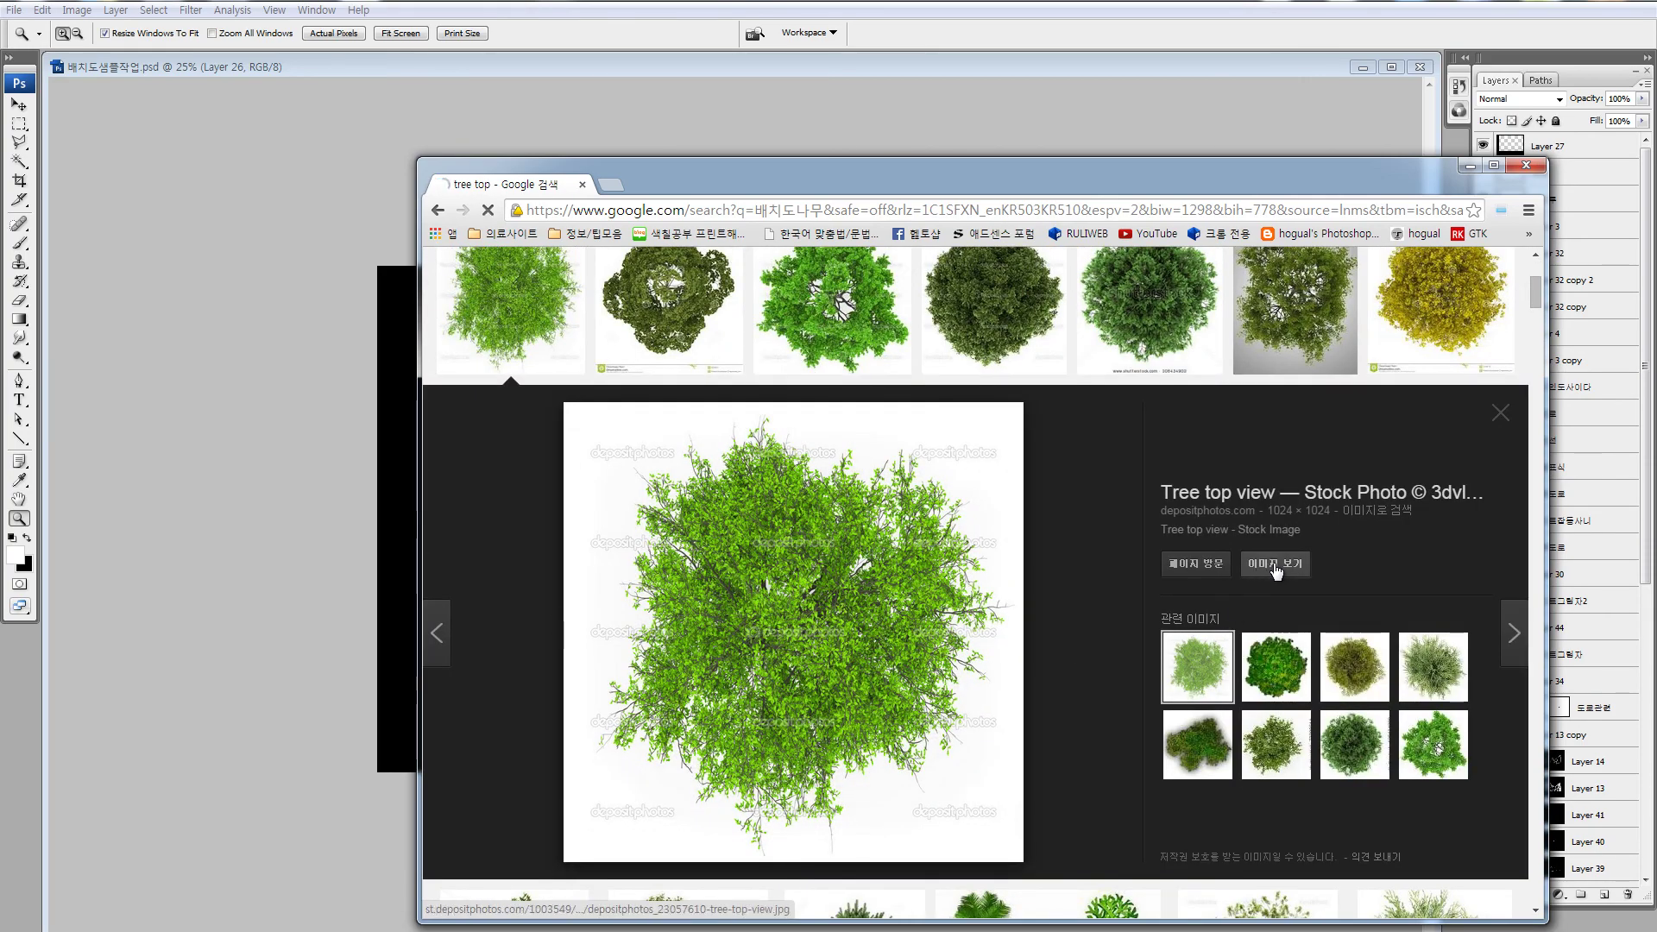
left_click(740, 550)
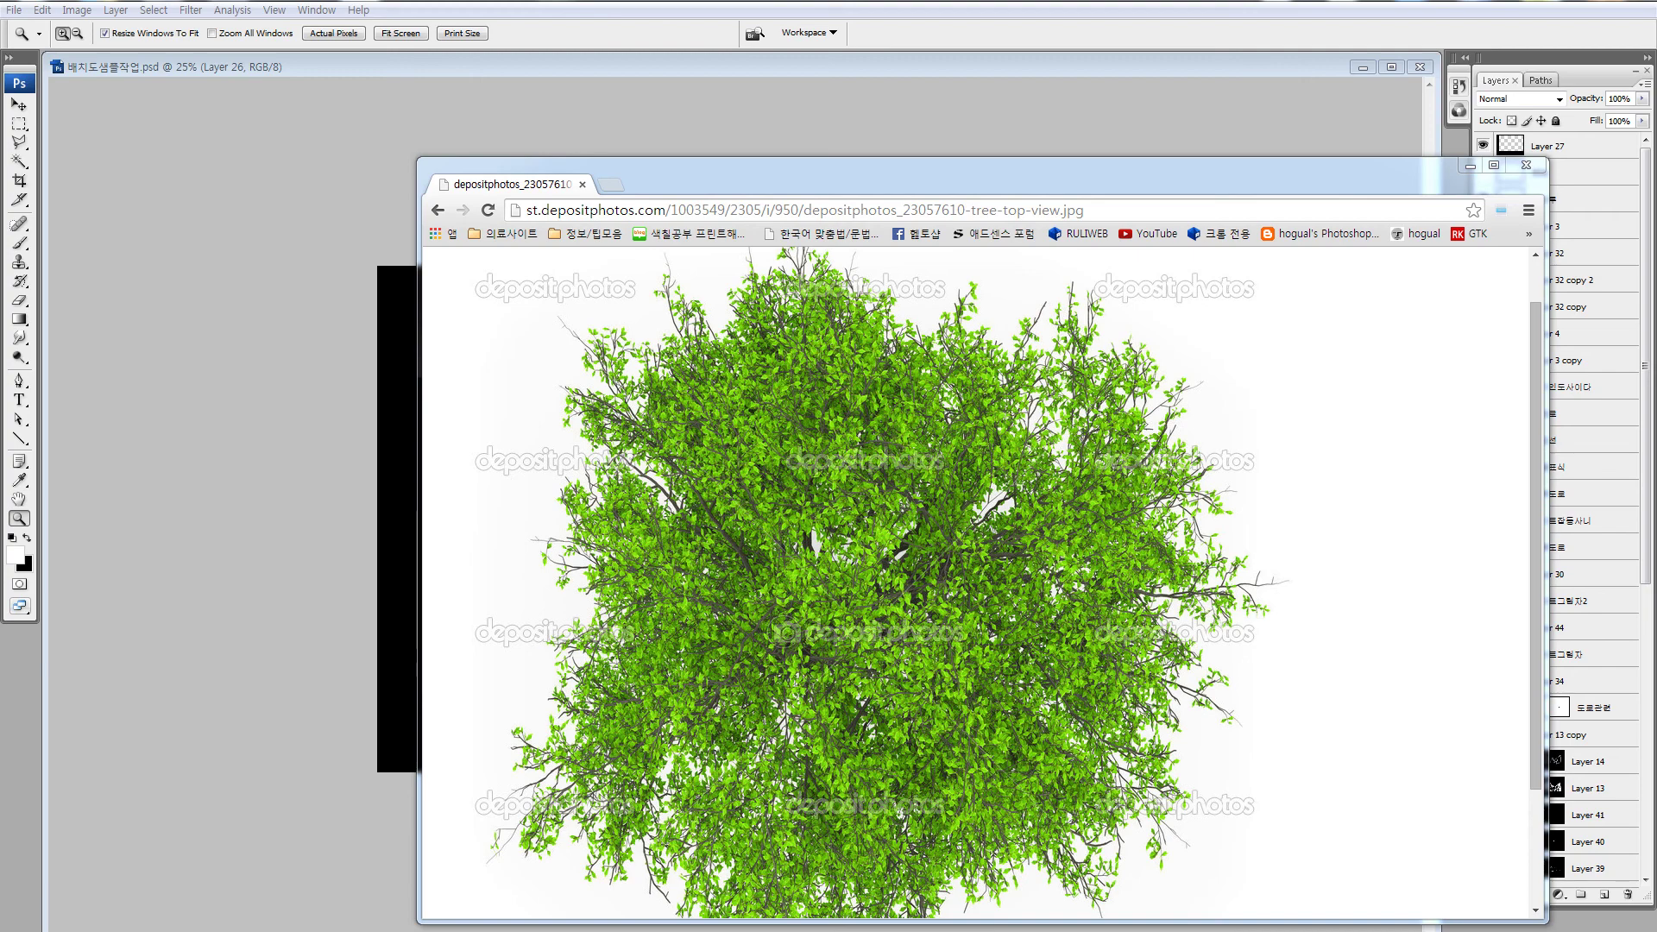
left_click_drag(152, 768, 152, 768)
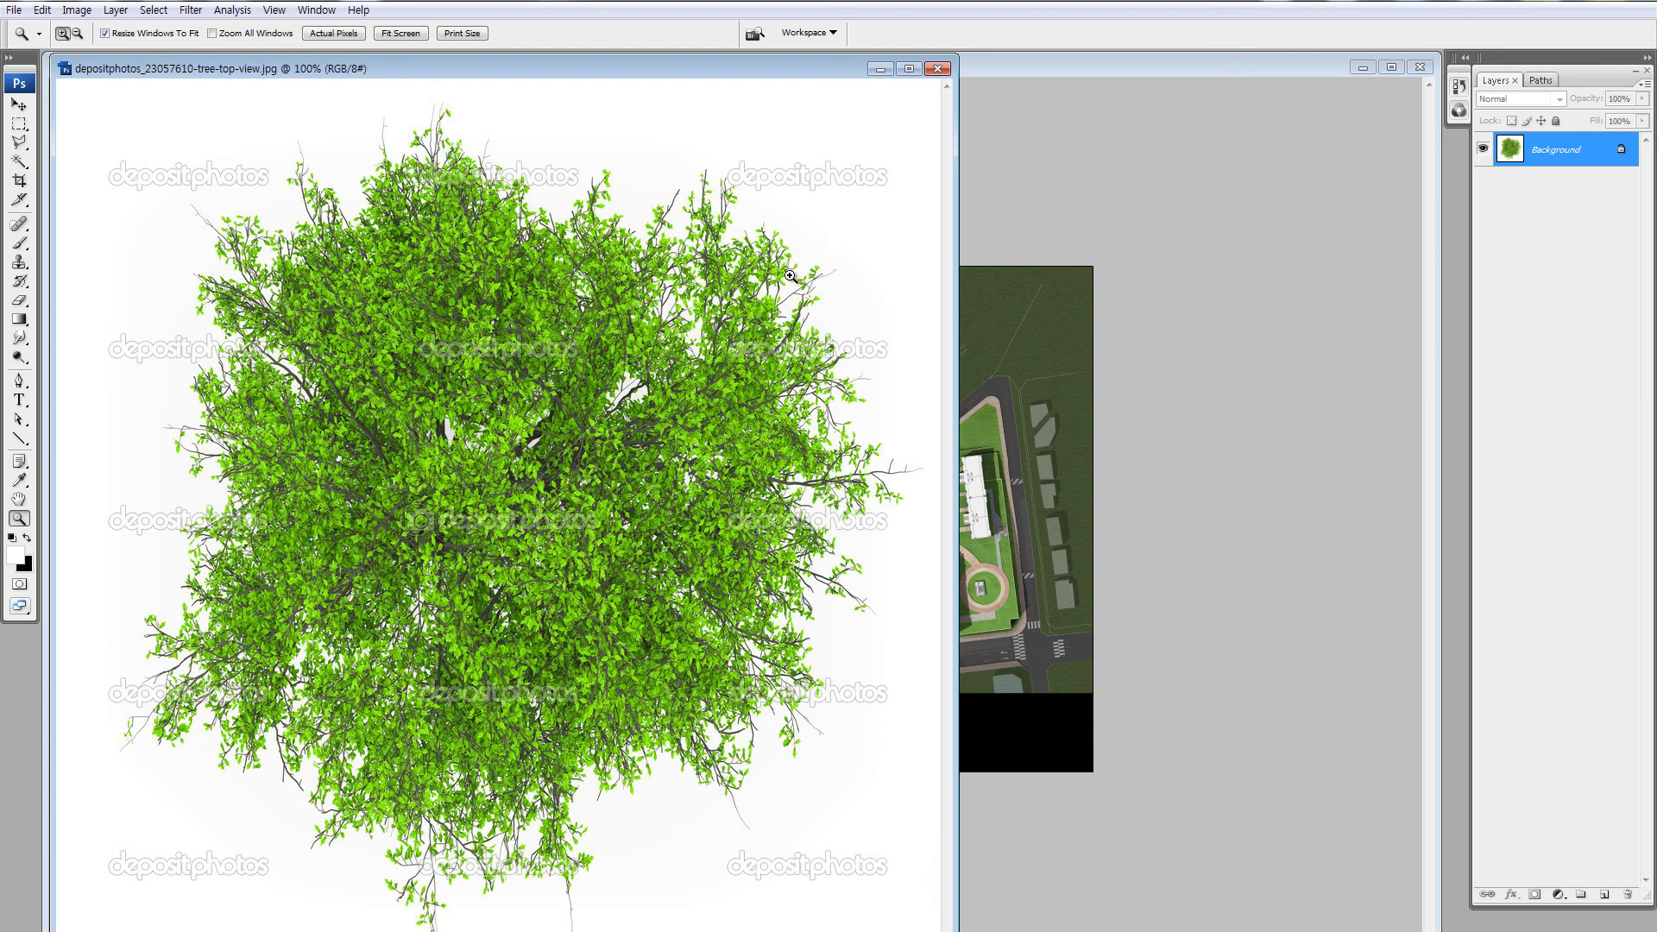
Apply a legacy Brightness/Contrast adjustment to the tree image with brightness +43 and contrast +35
left_click_drag(572, 121, 725, 237)
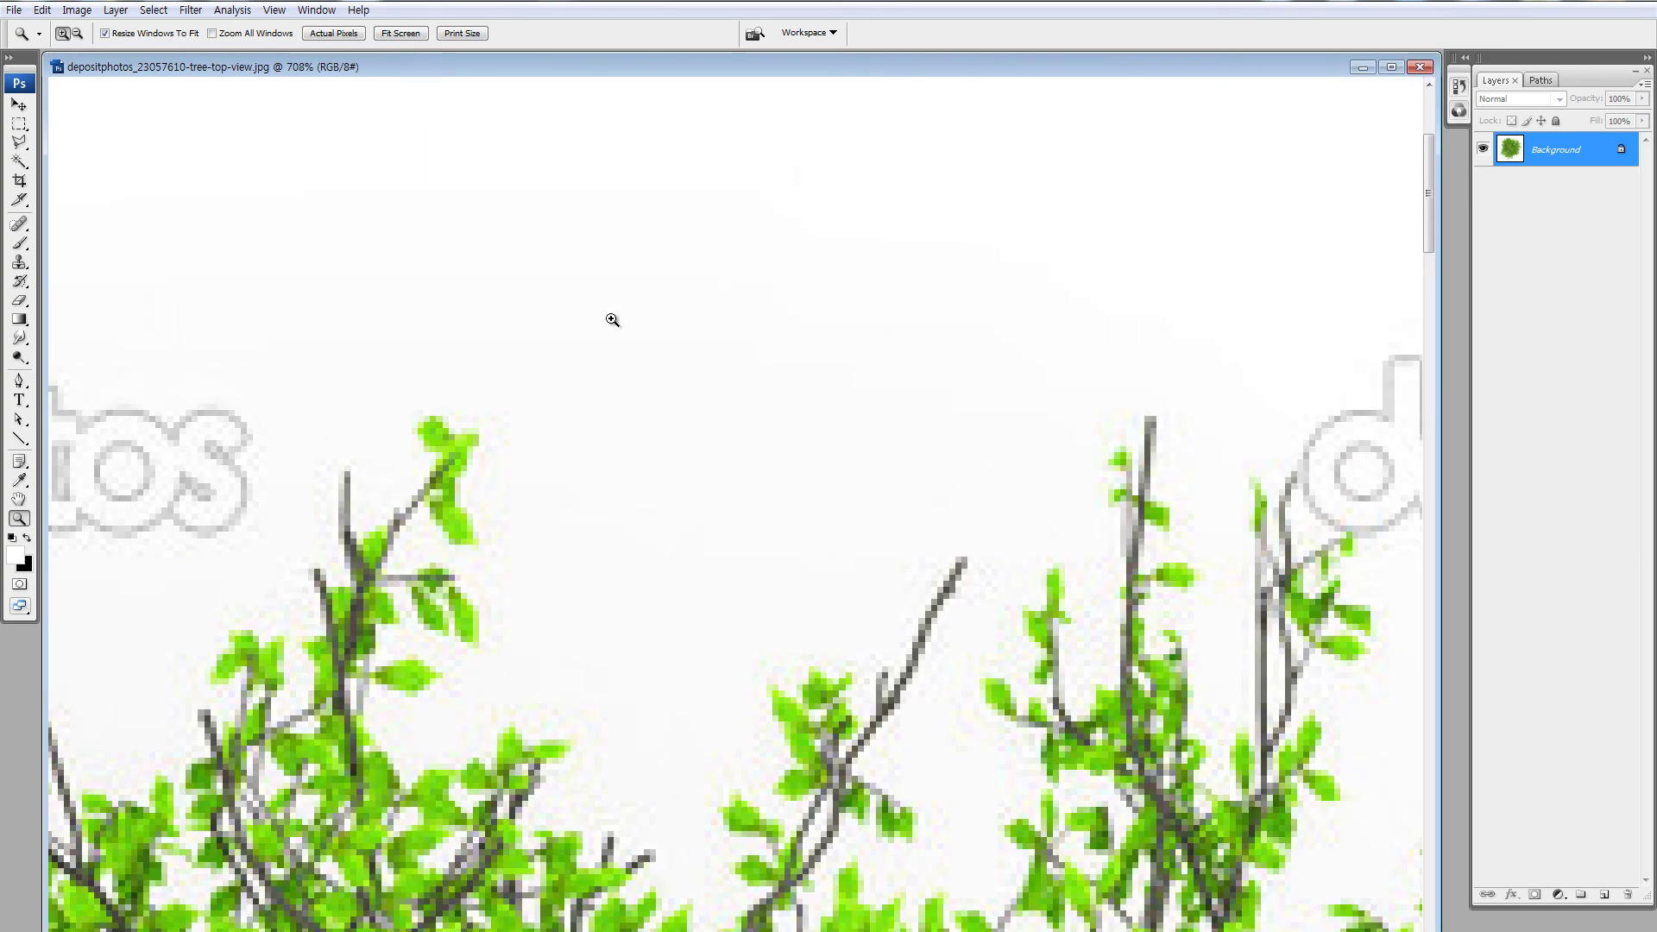
key("ctrl+alt+0")
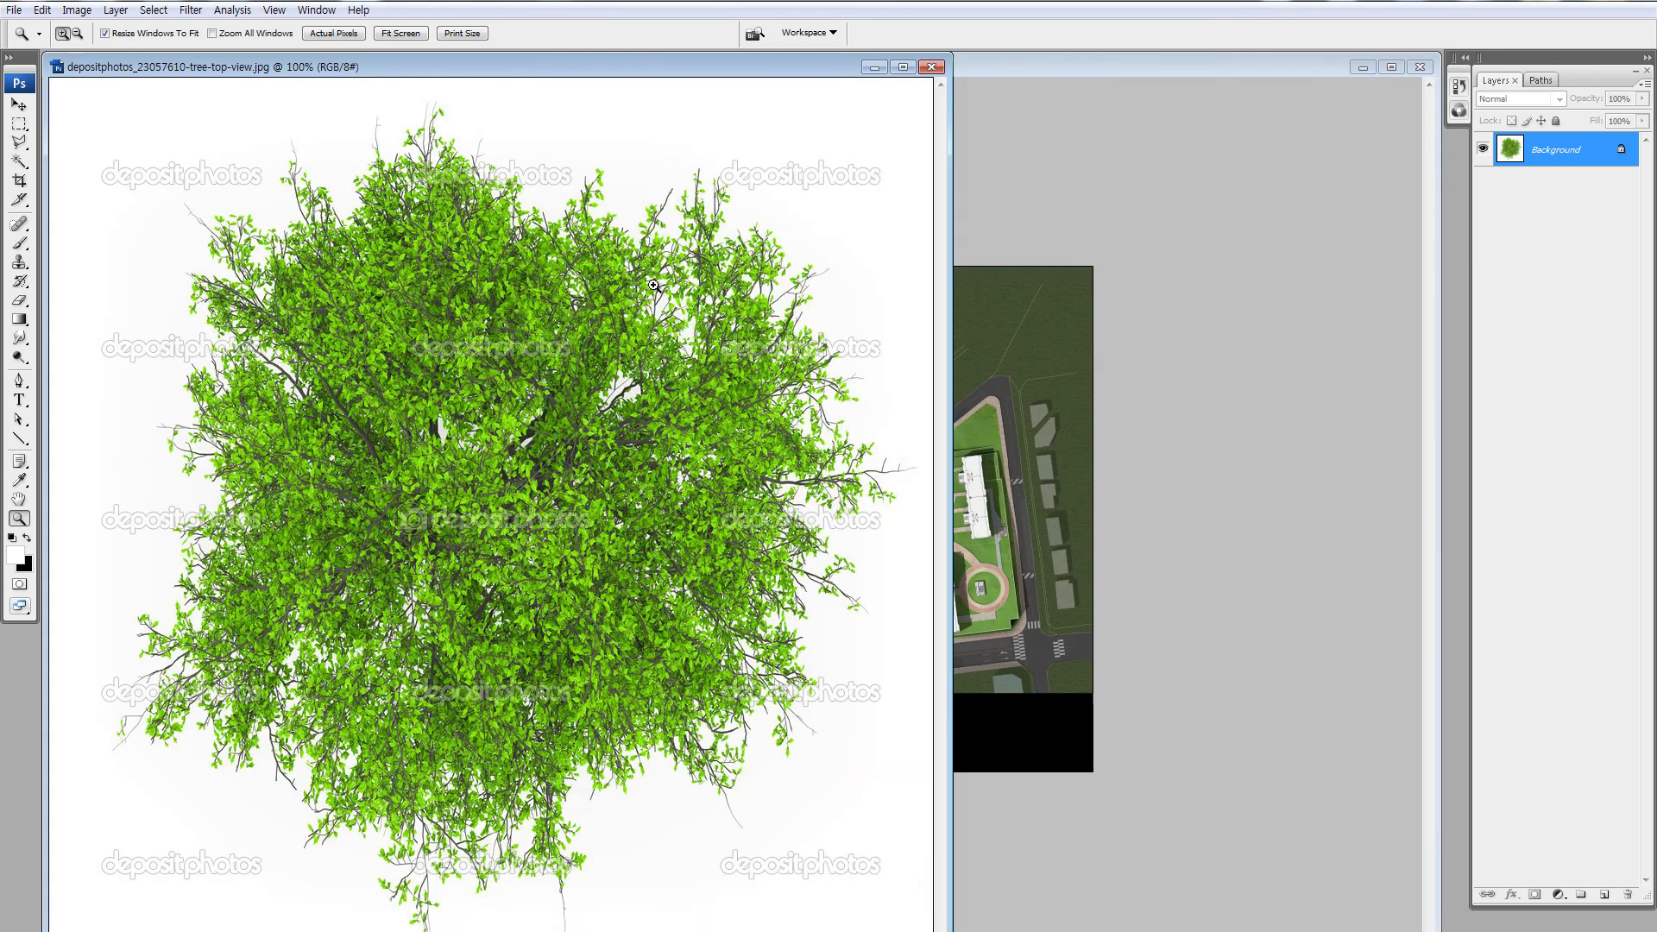
key("alt+i")
key("a")
key("c")
left_click(1081, 823)
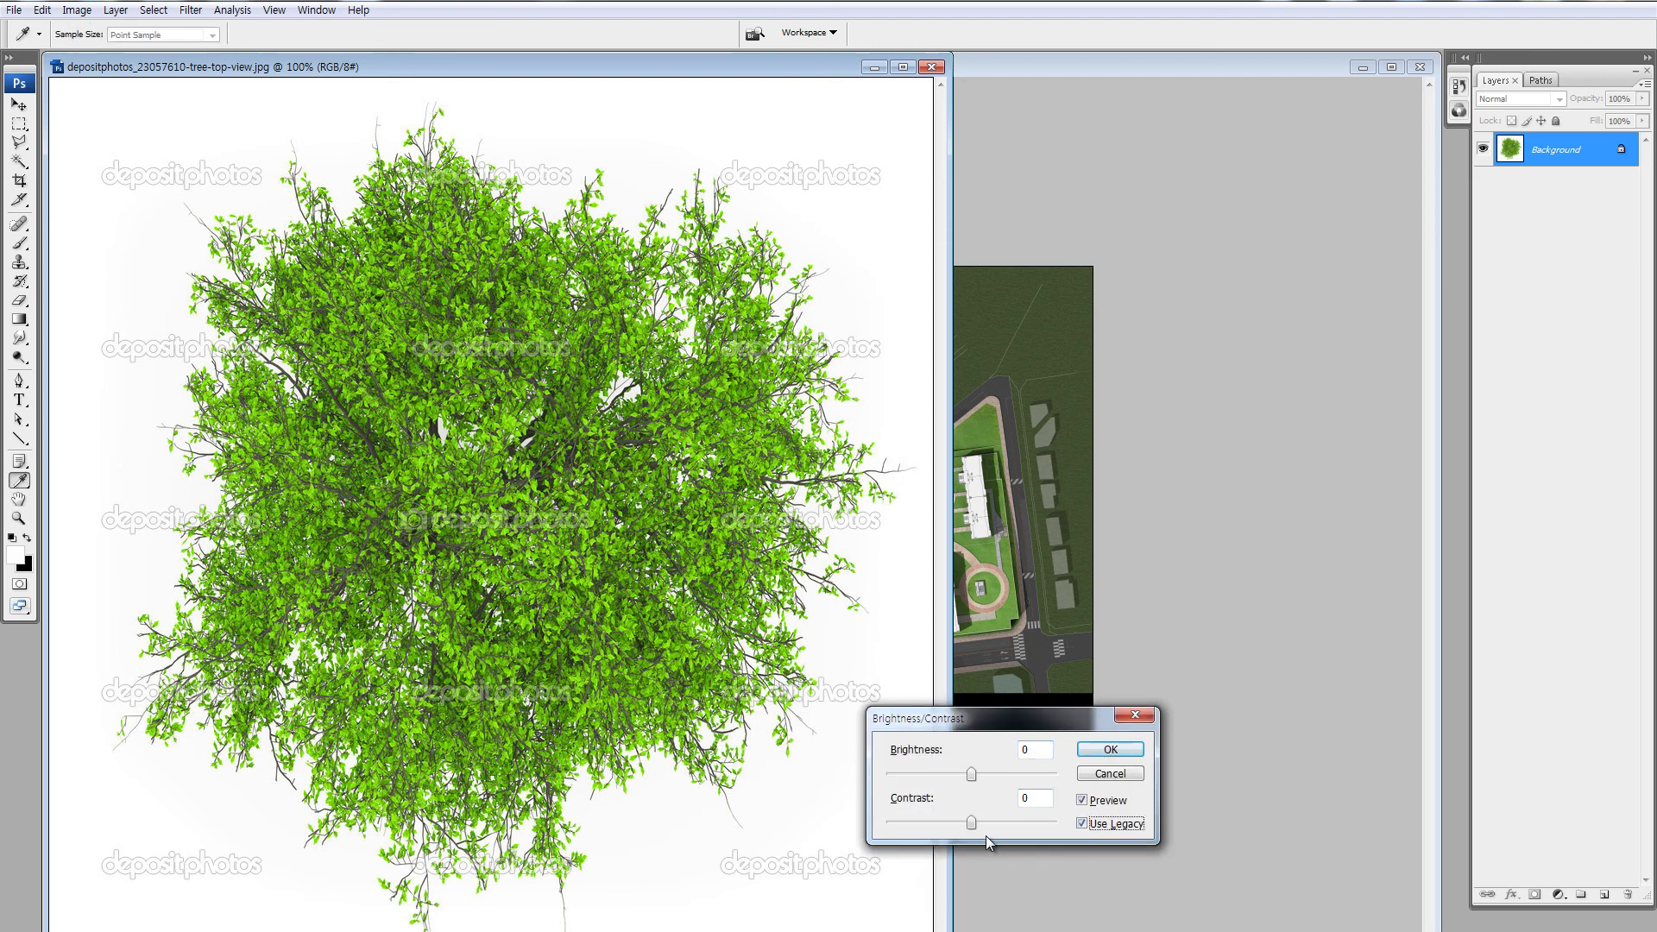
left_click(1002, 822)
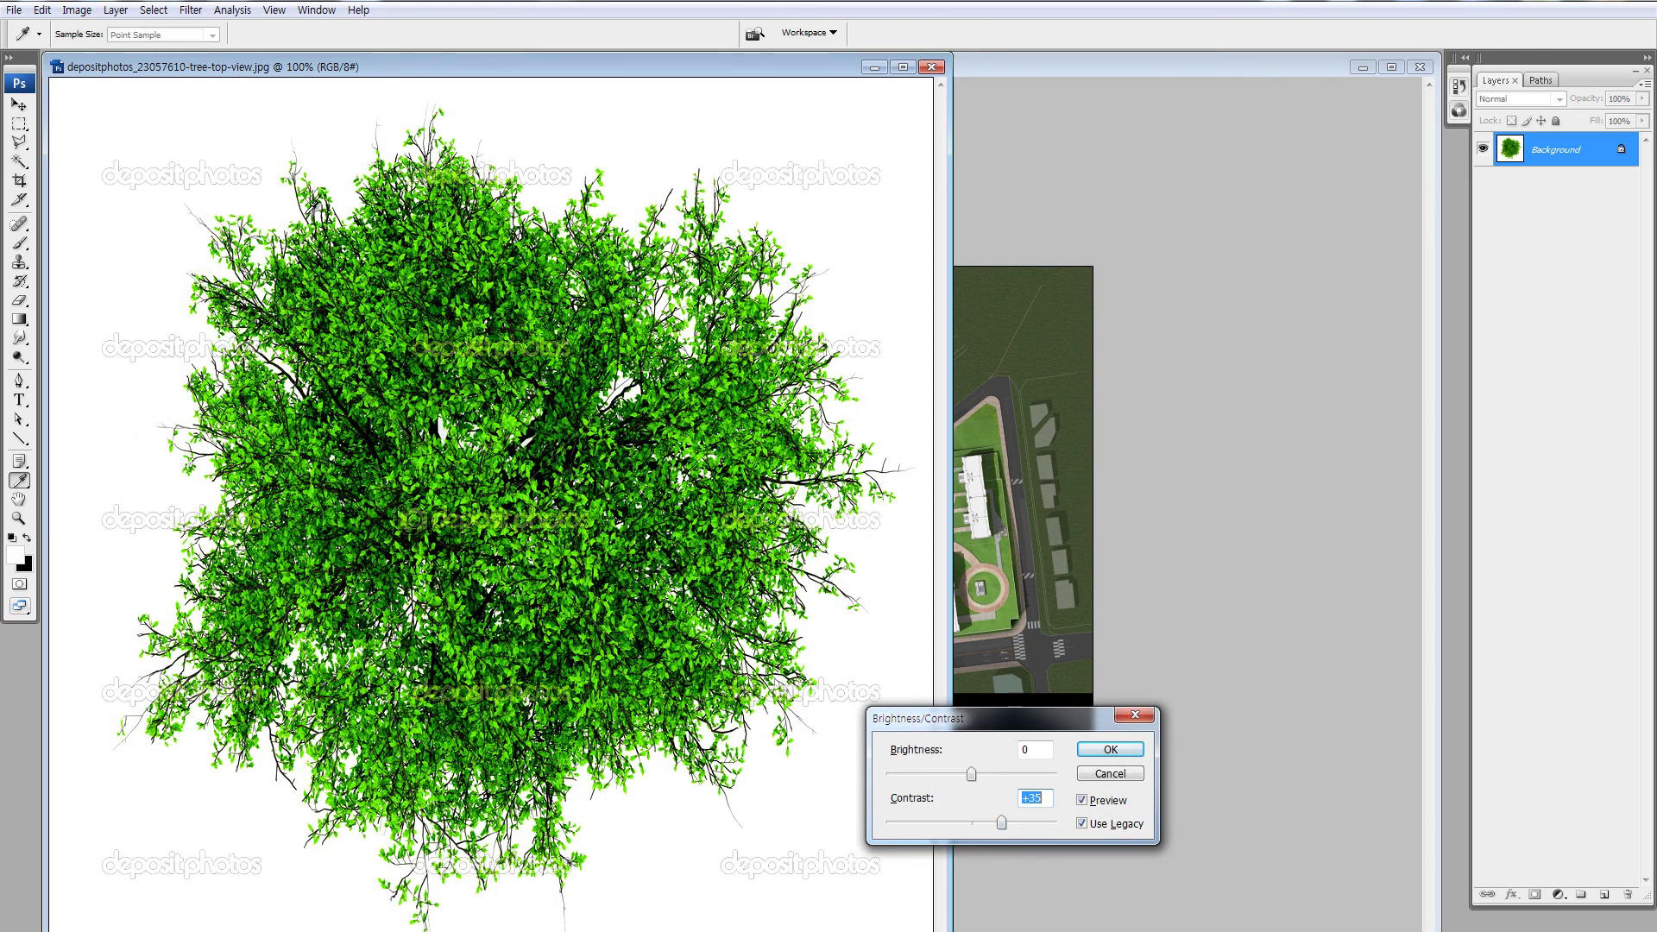
left_click_drag(979, 776, 1008, 775)
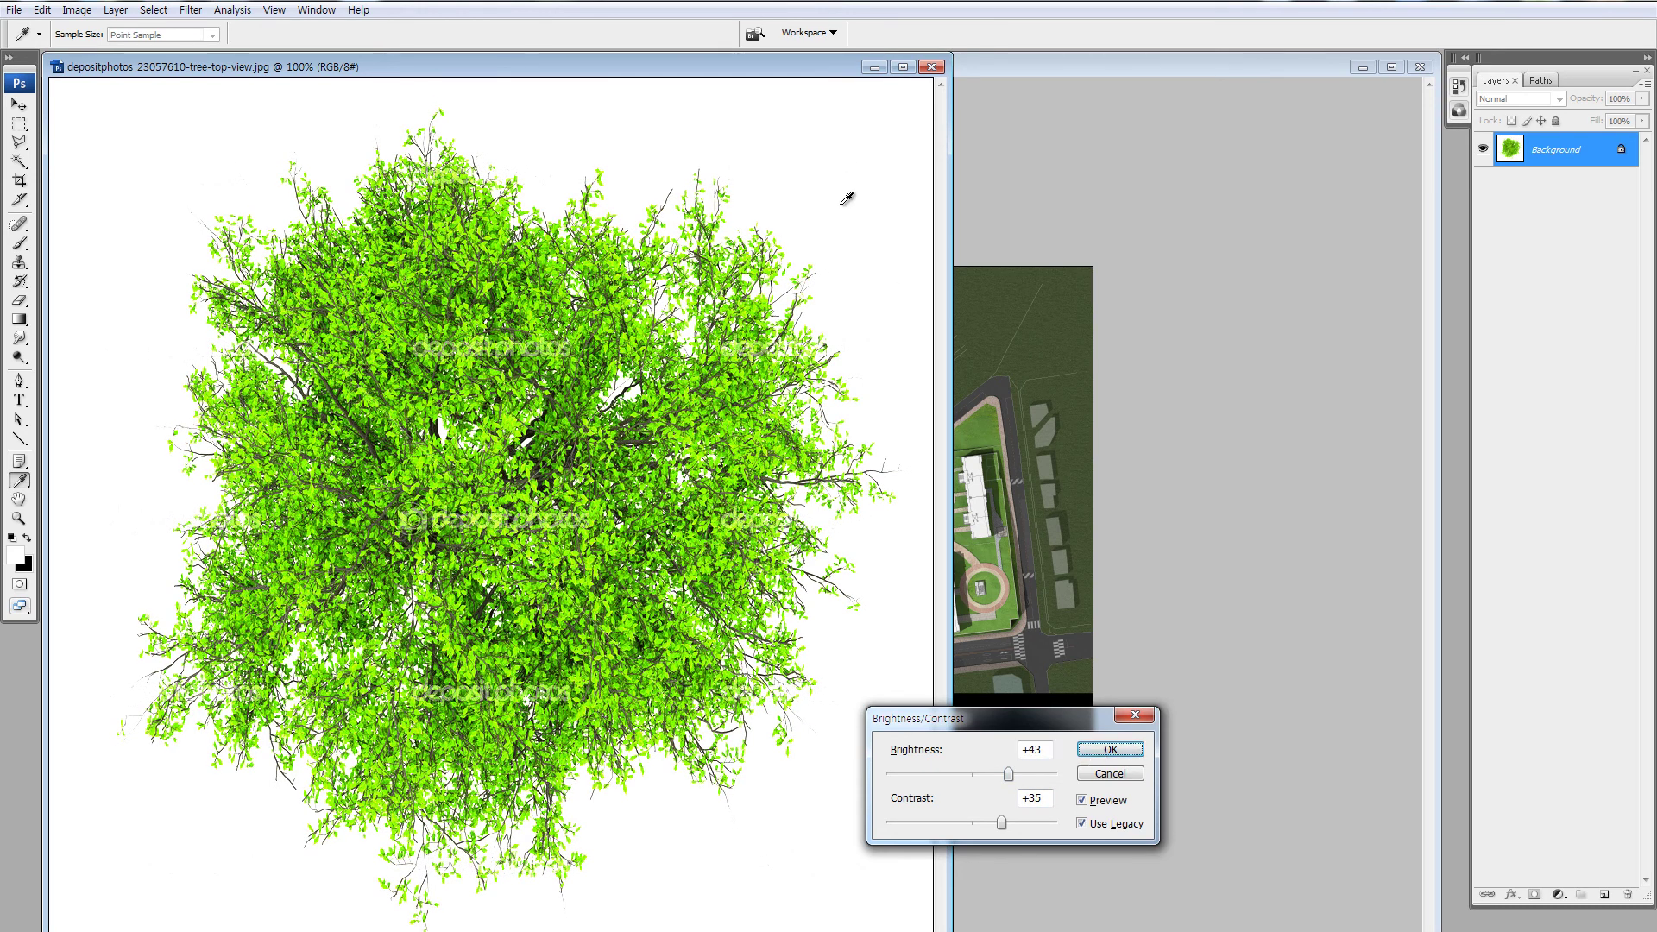
left_click(1104, 750)
Select the white background around the tree with Color Range, using sampled colors and a fuzziness of 151
key("z")
left_click_drag(703, 133, 895, 322)
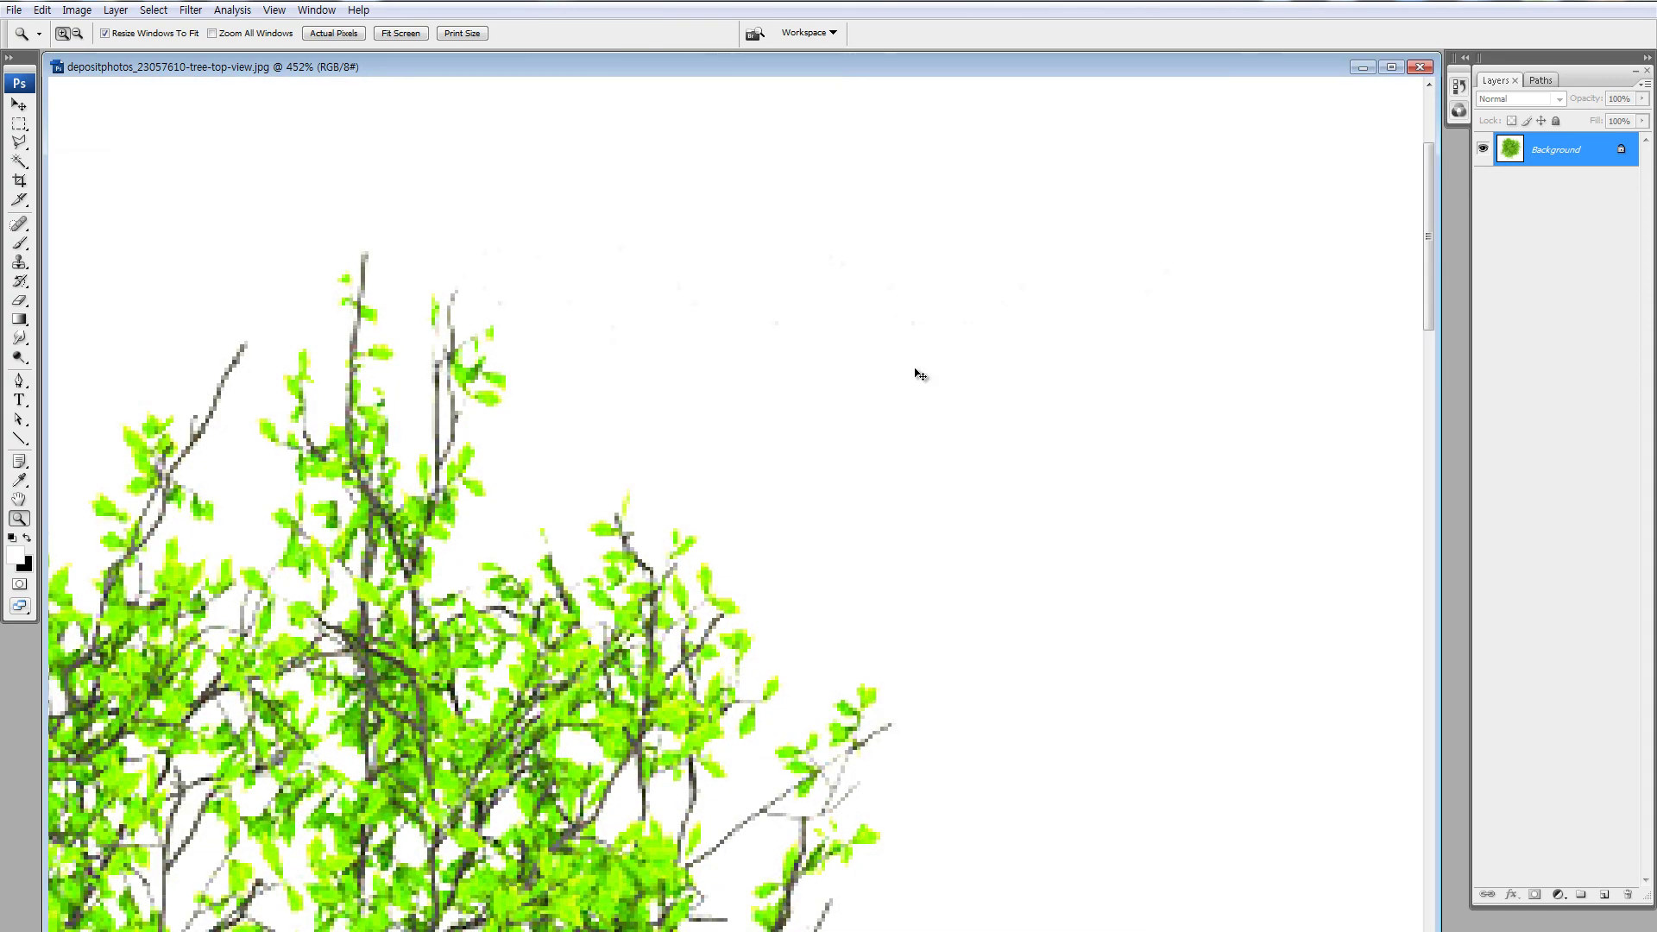
key("ctrl+0")
key("ctrl+minus")
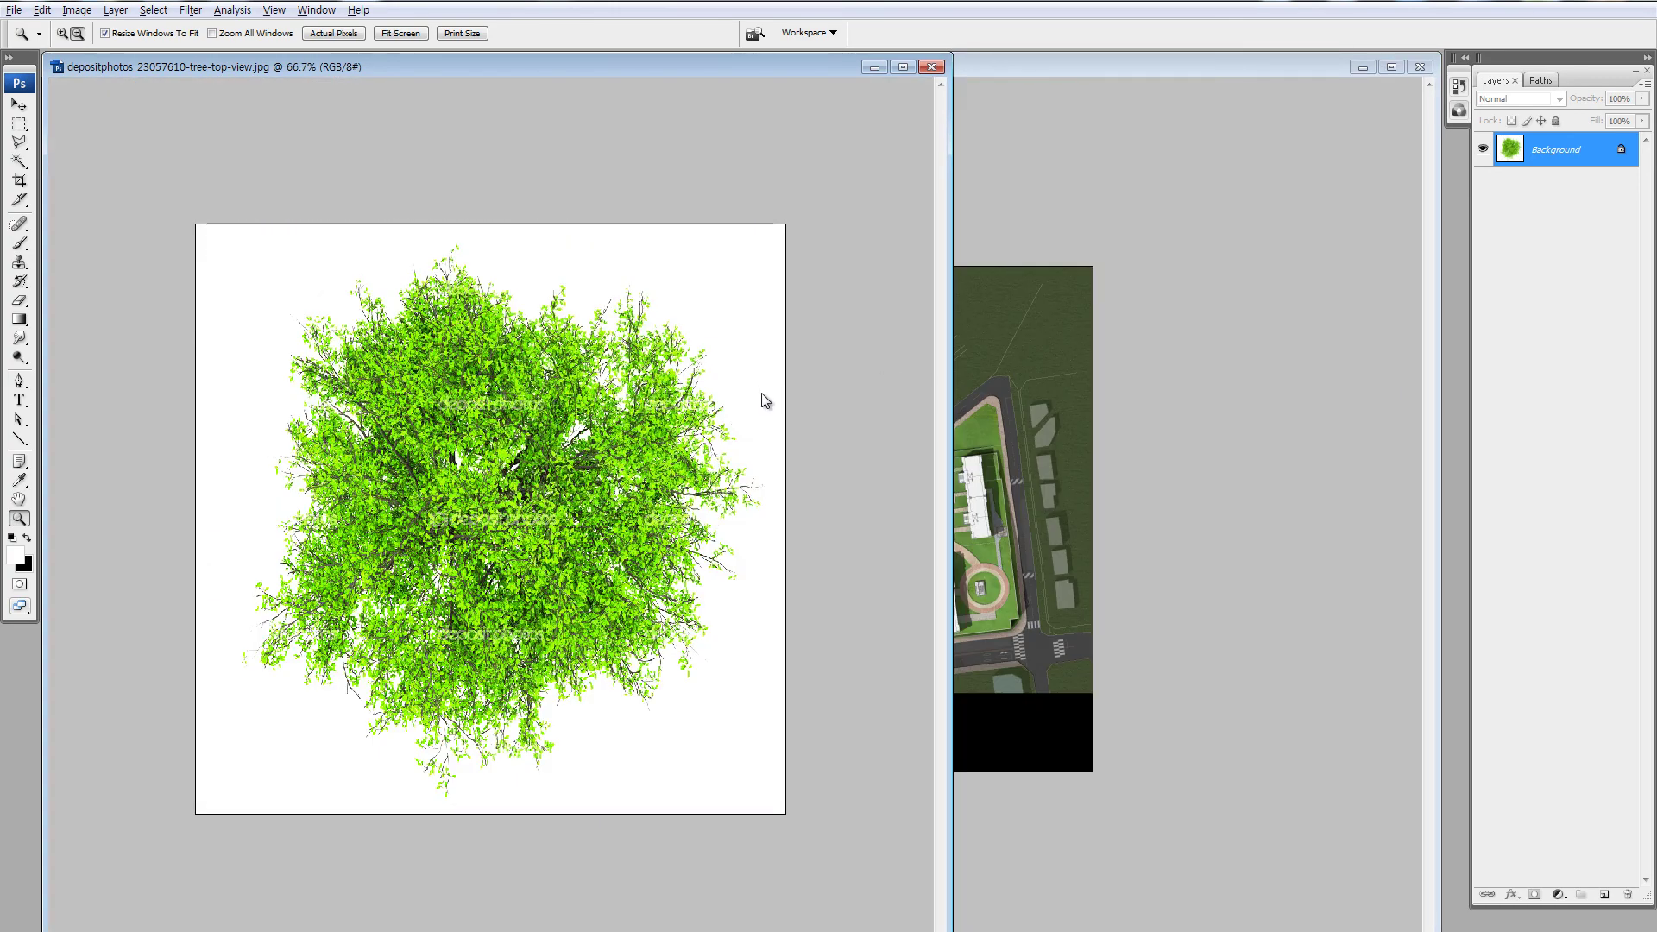
key("alt+s")
key("c")
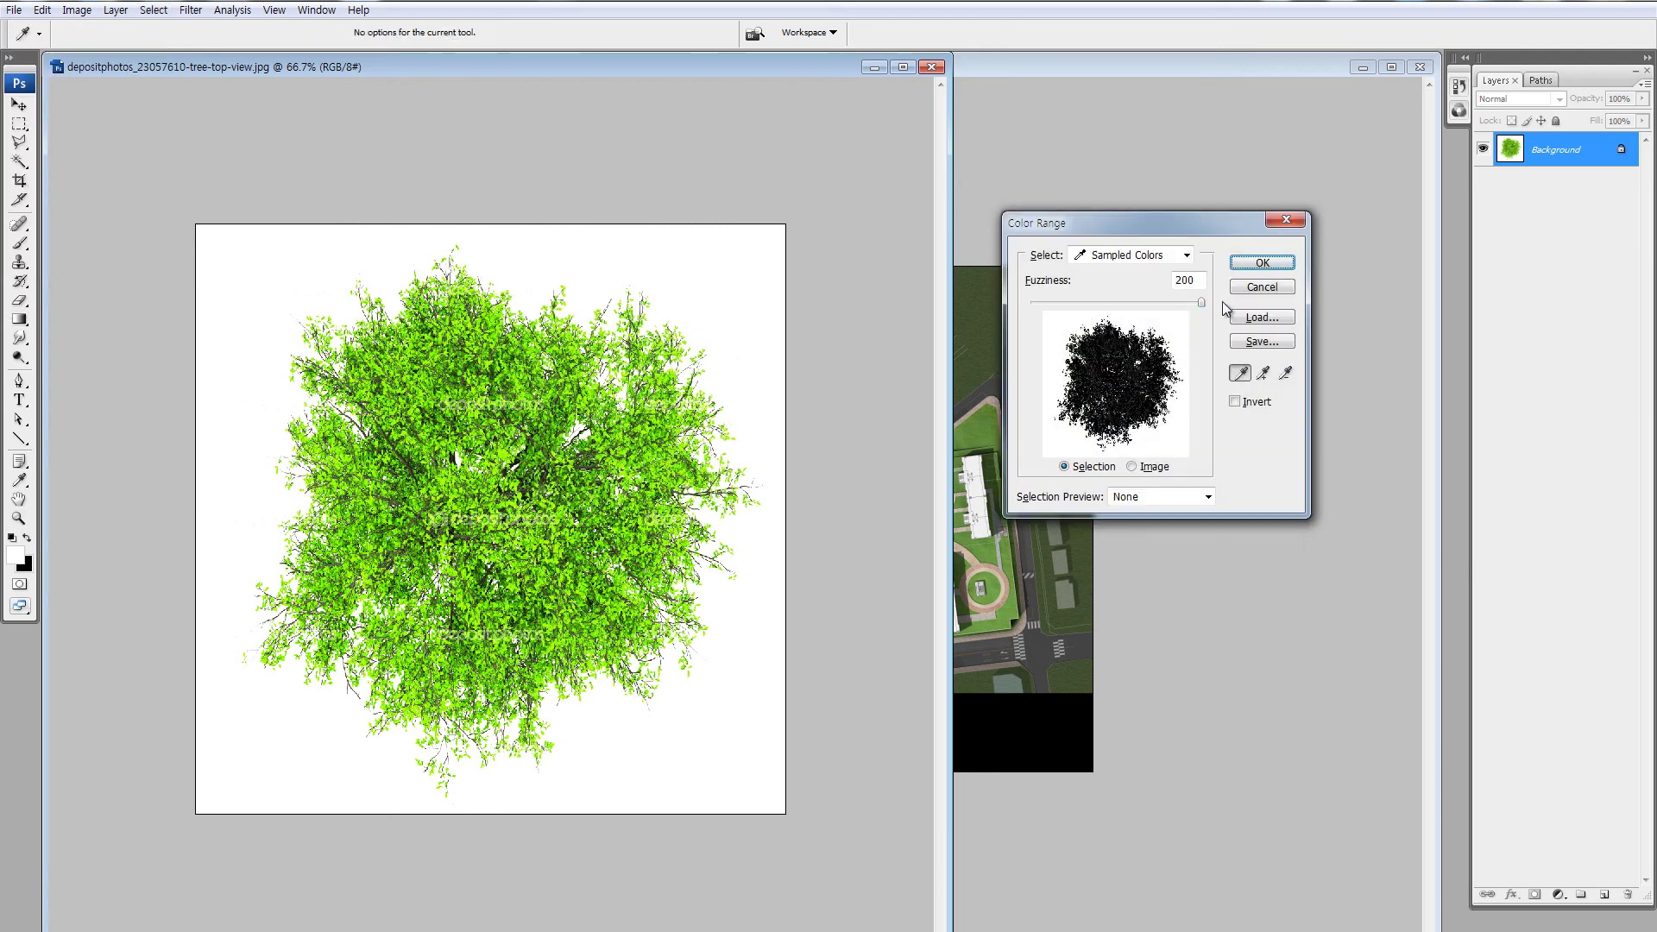
left_click(1203, 302)
left_click_drag(1201, 303, 1238, 308)
mouse_move(1199, 312)
left_mouse_down()
mouse_move(1230, 312)
mouse_move(1169, 309)
left_mouse_up()
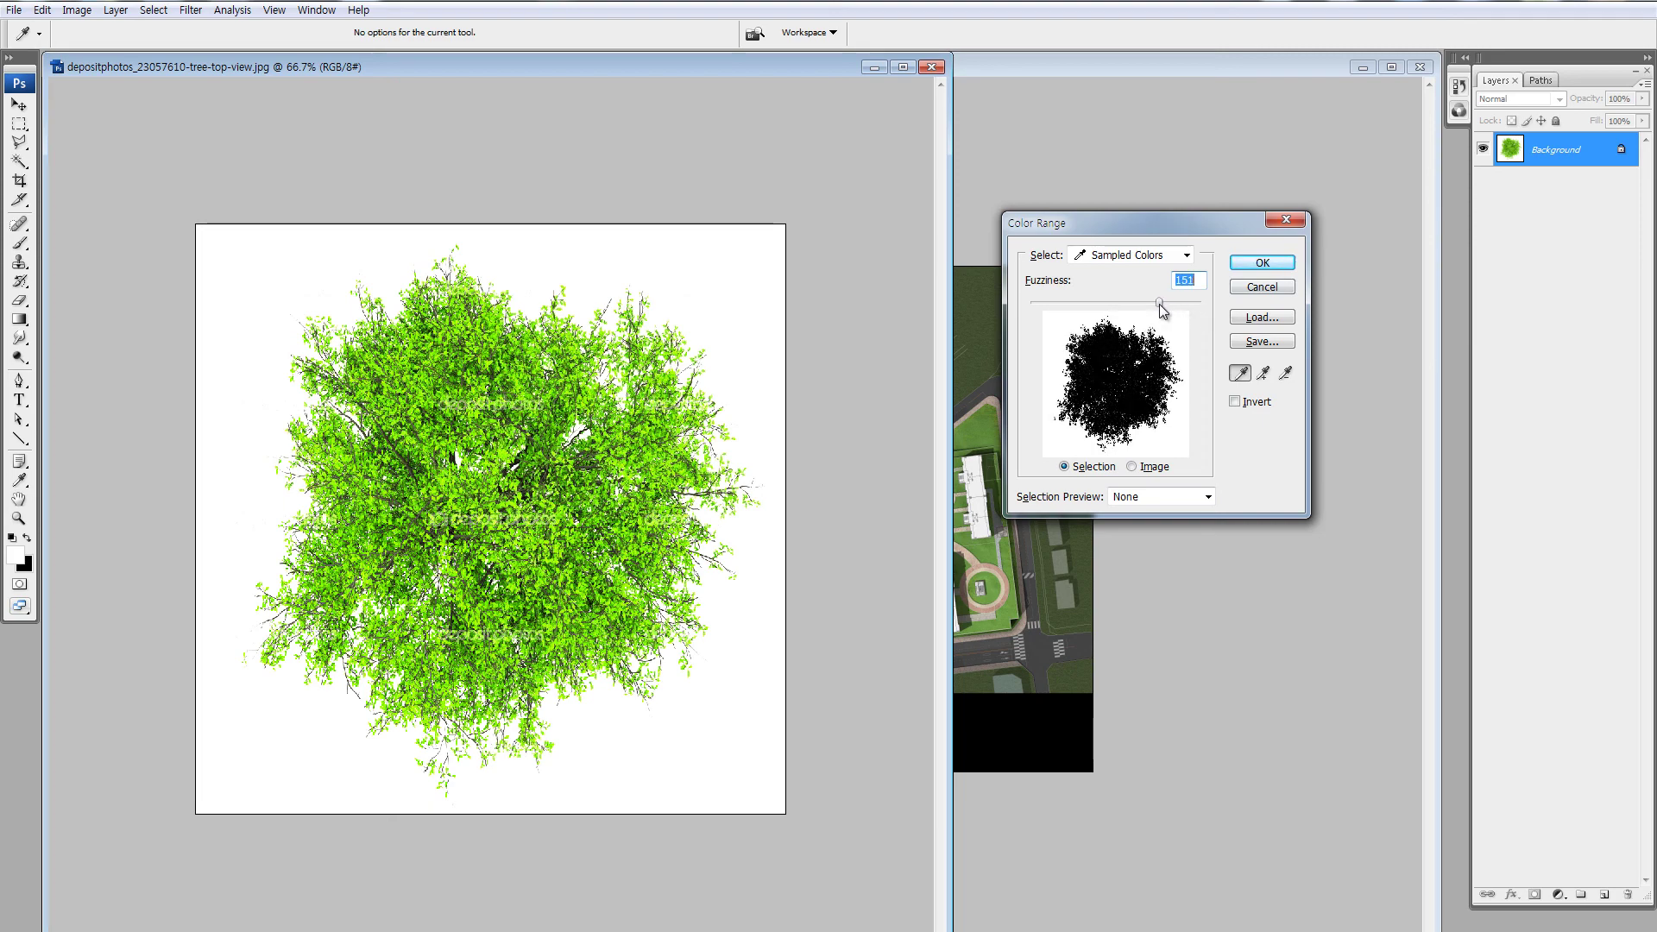
left_click(1261, 263)
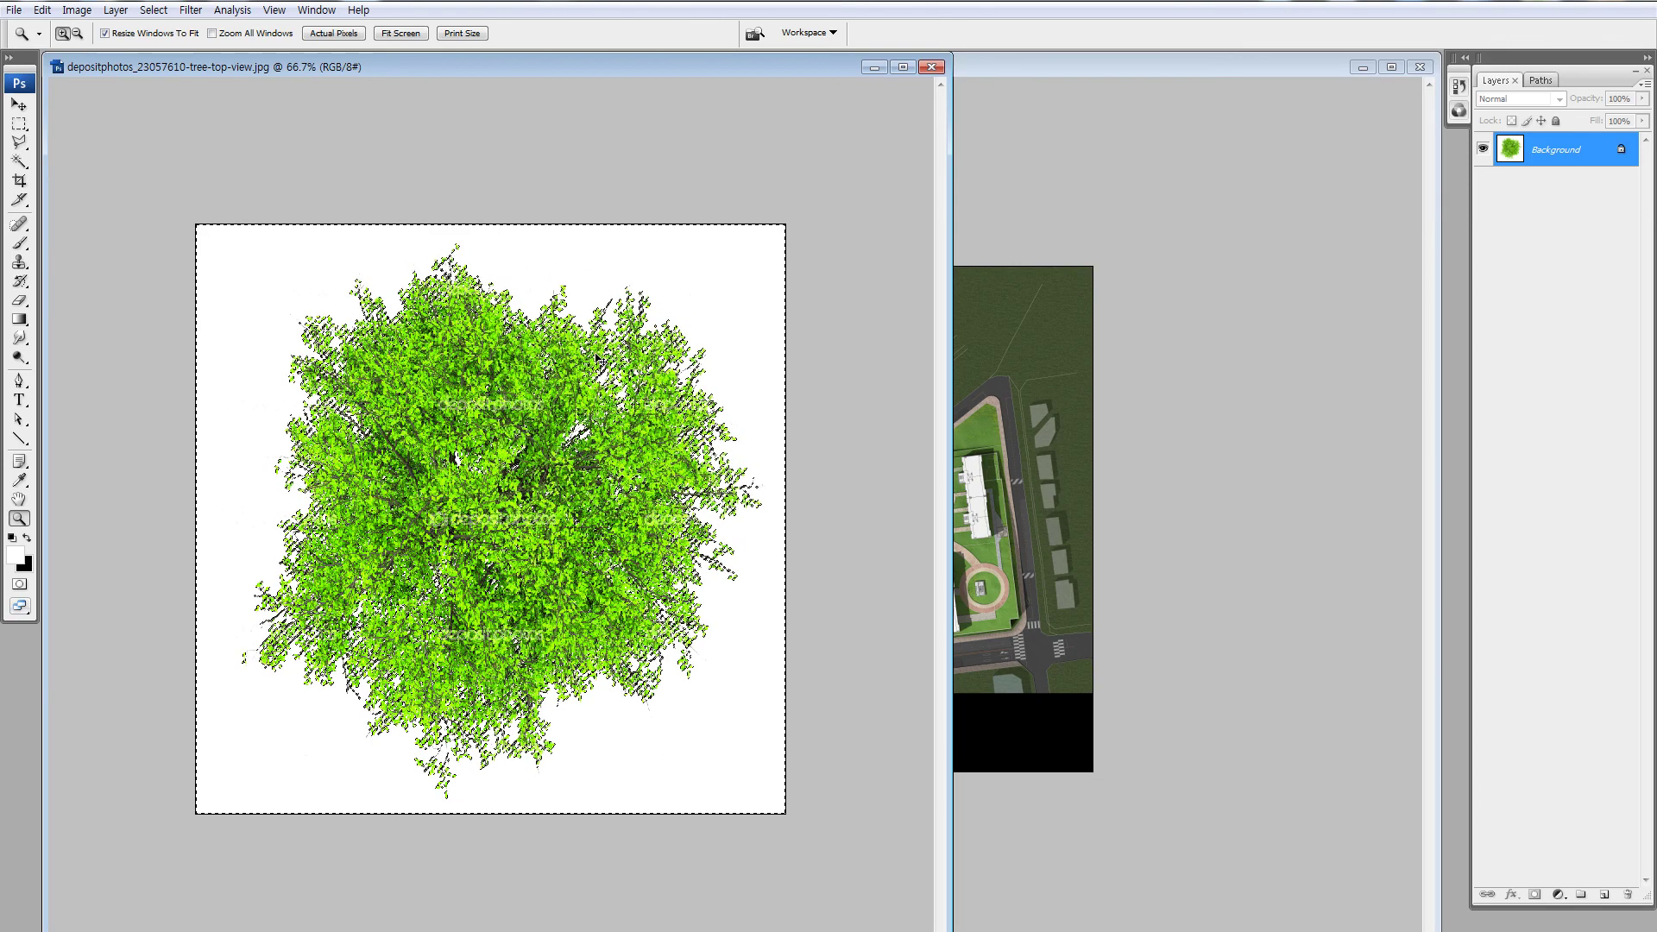
Invert the selection, copy the tree onto its own layer and hide the white Background layer
key("ctrl+shift+i")
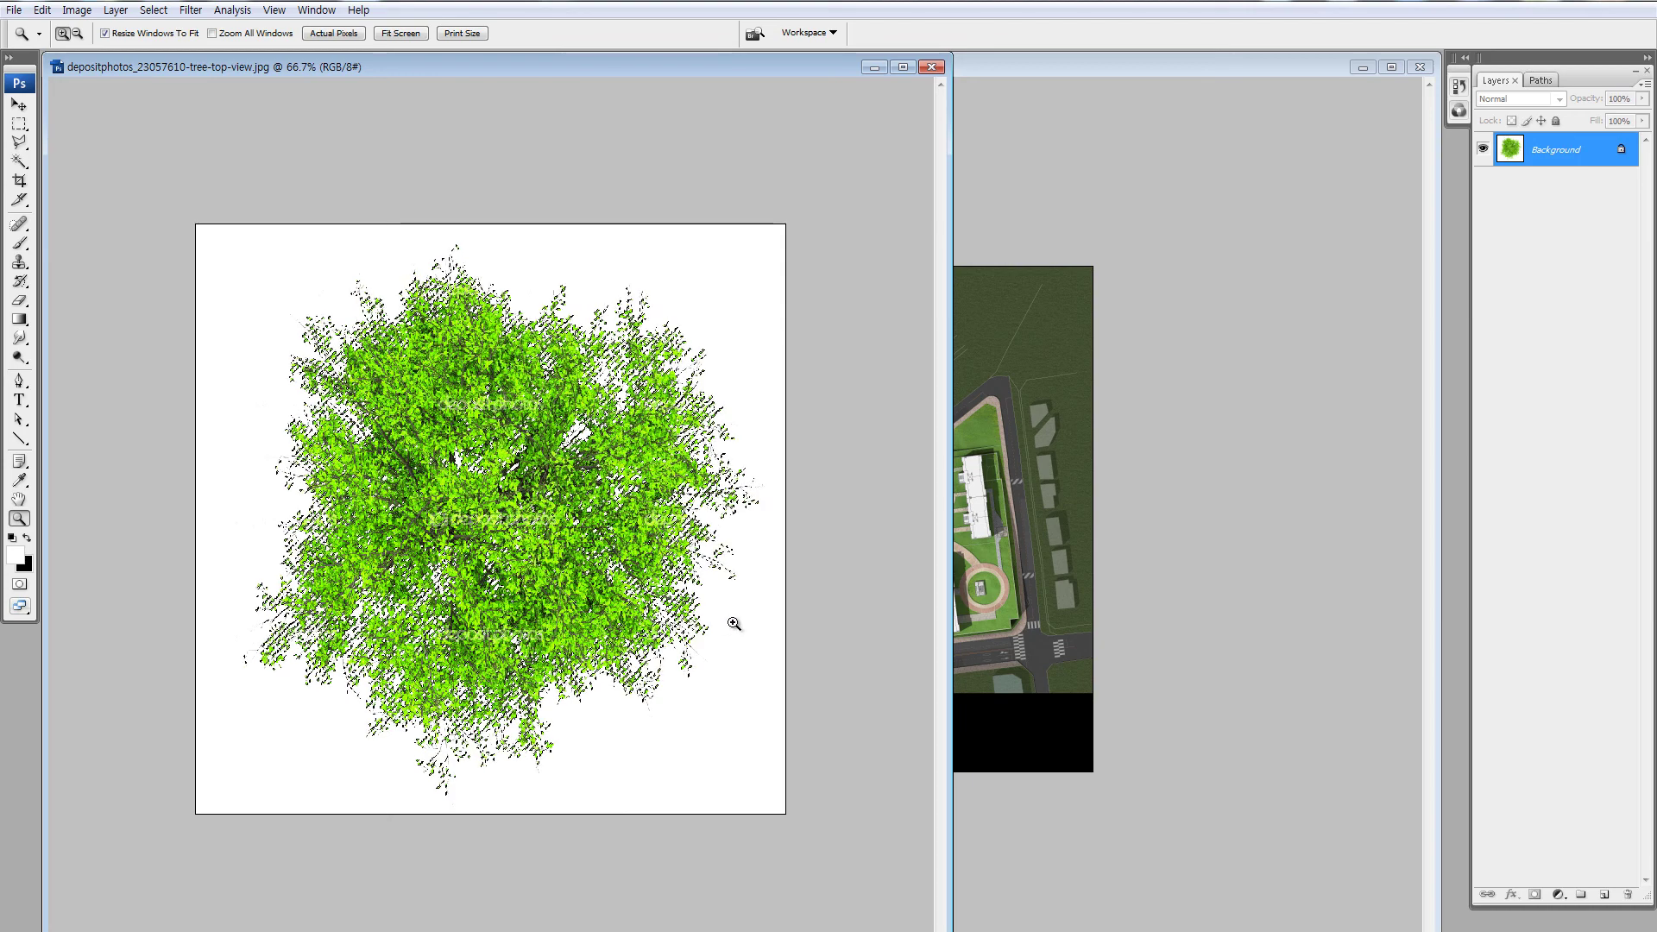
key("ctrl+j")
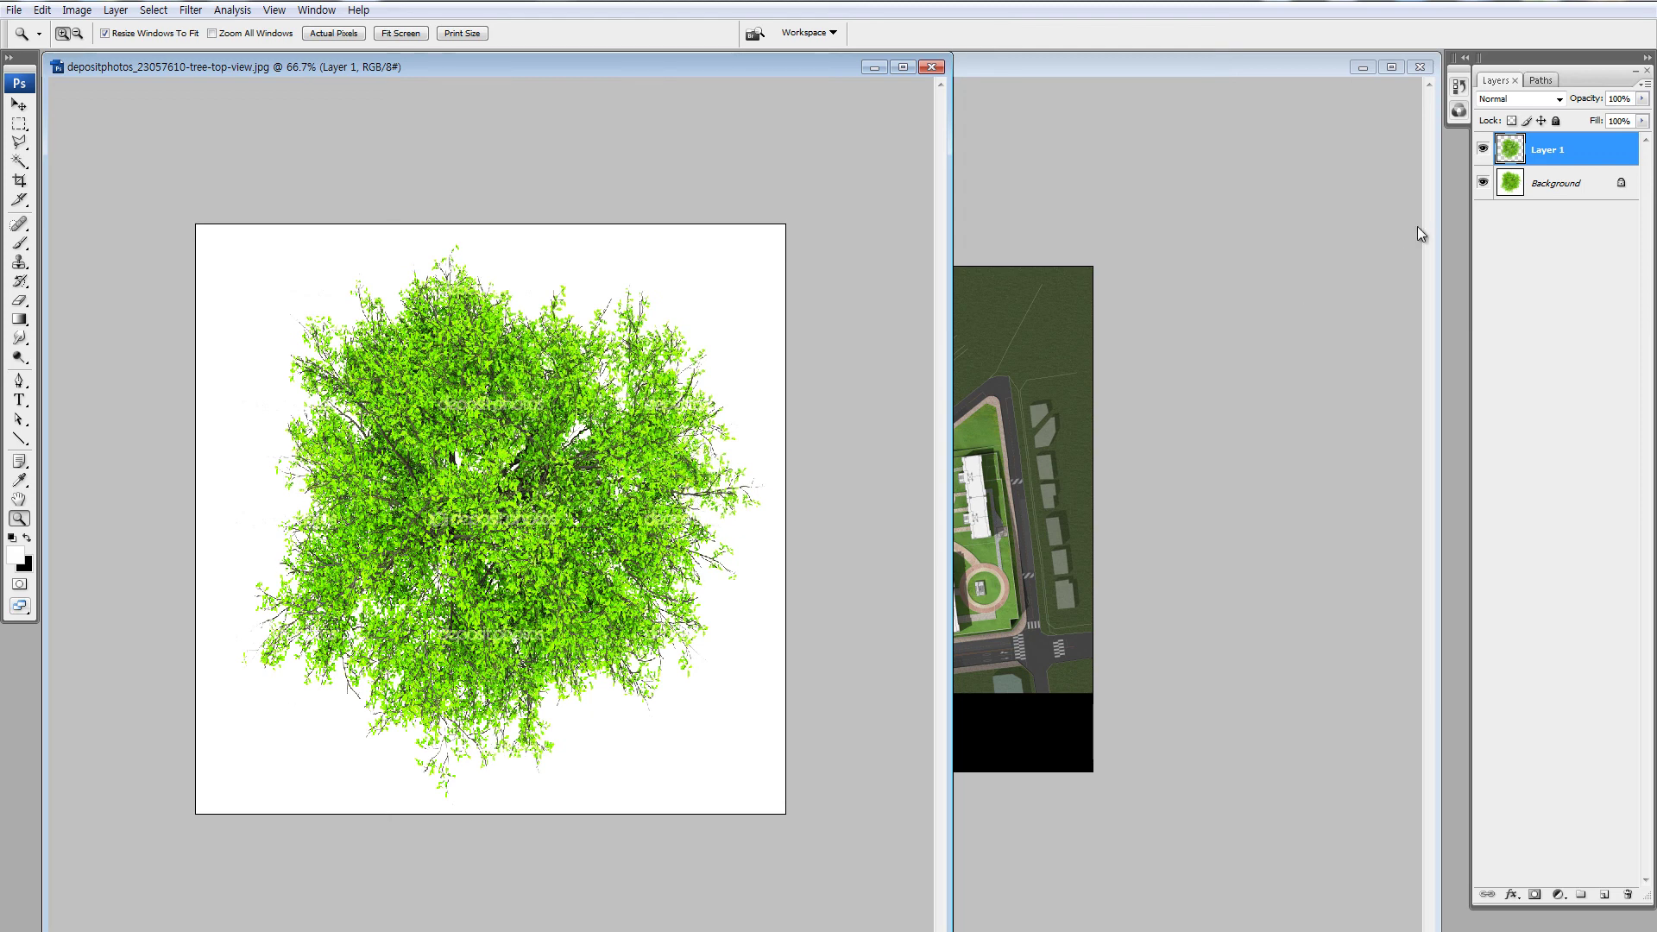
left_click(1483, 183)
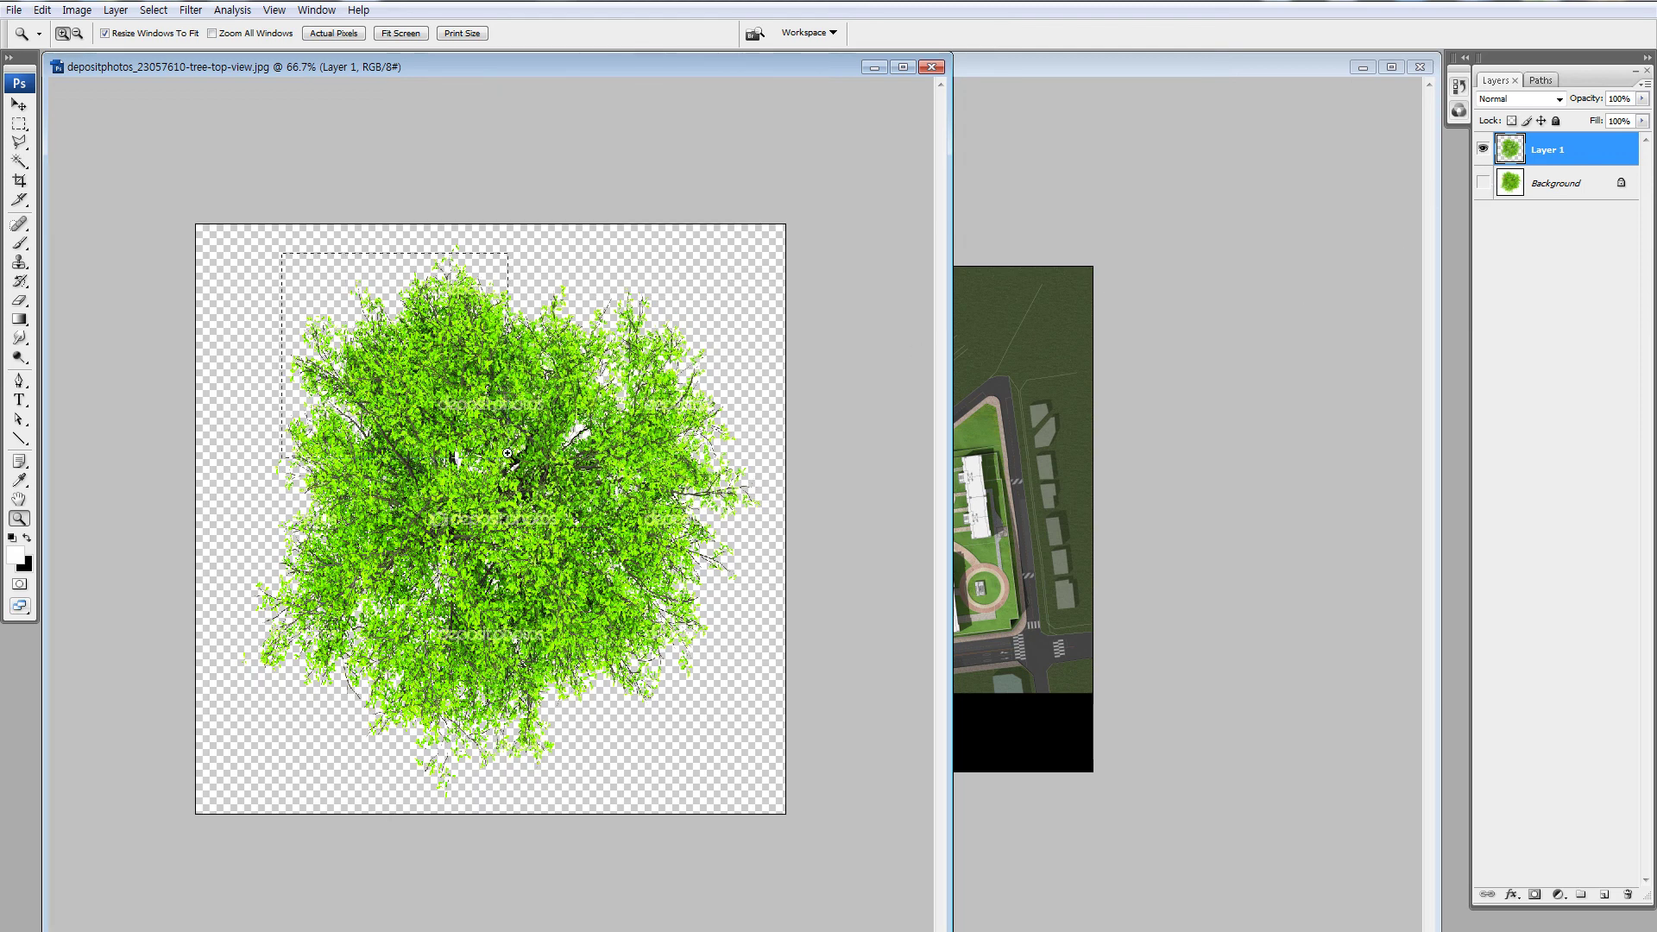
left_click(509, 453)
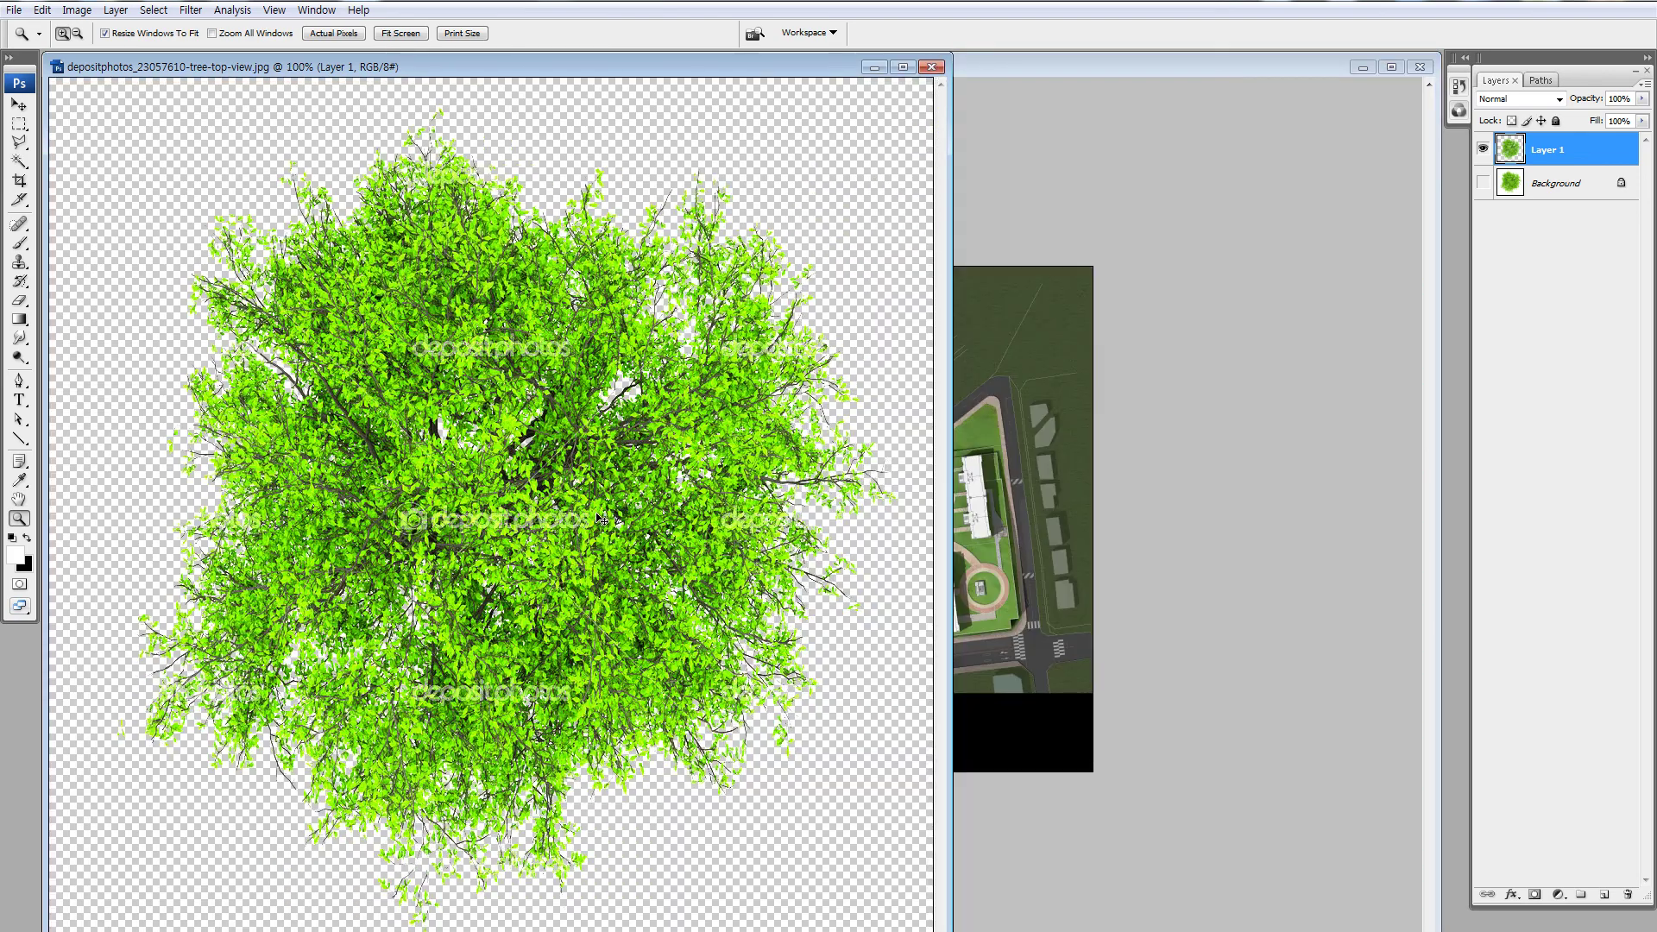
left_click(602, 517, "alt")
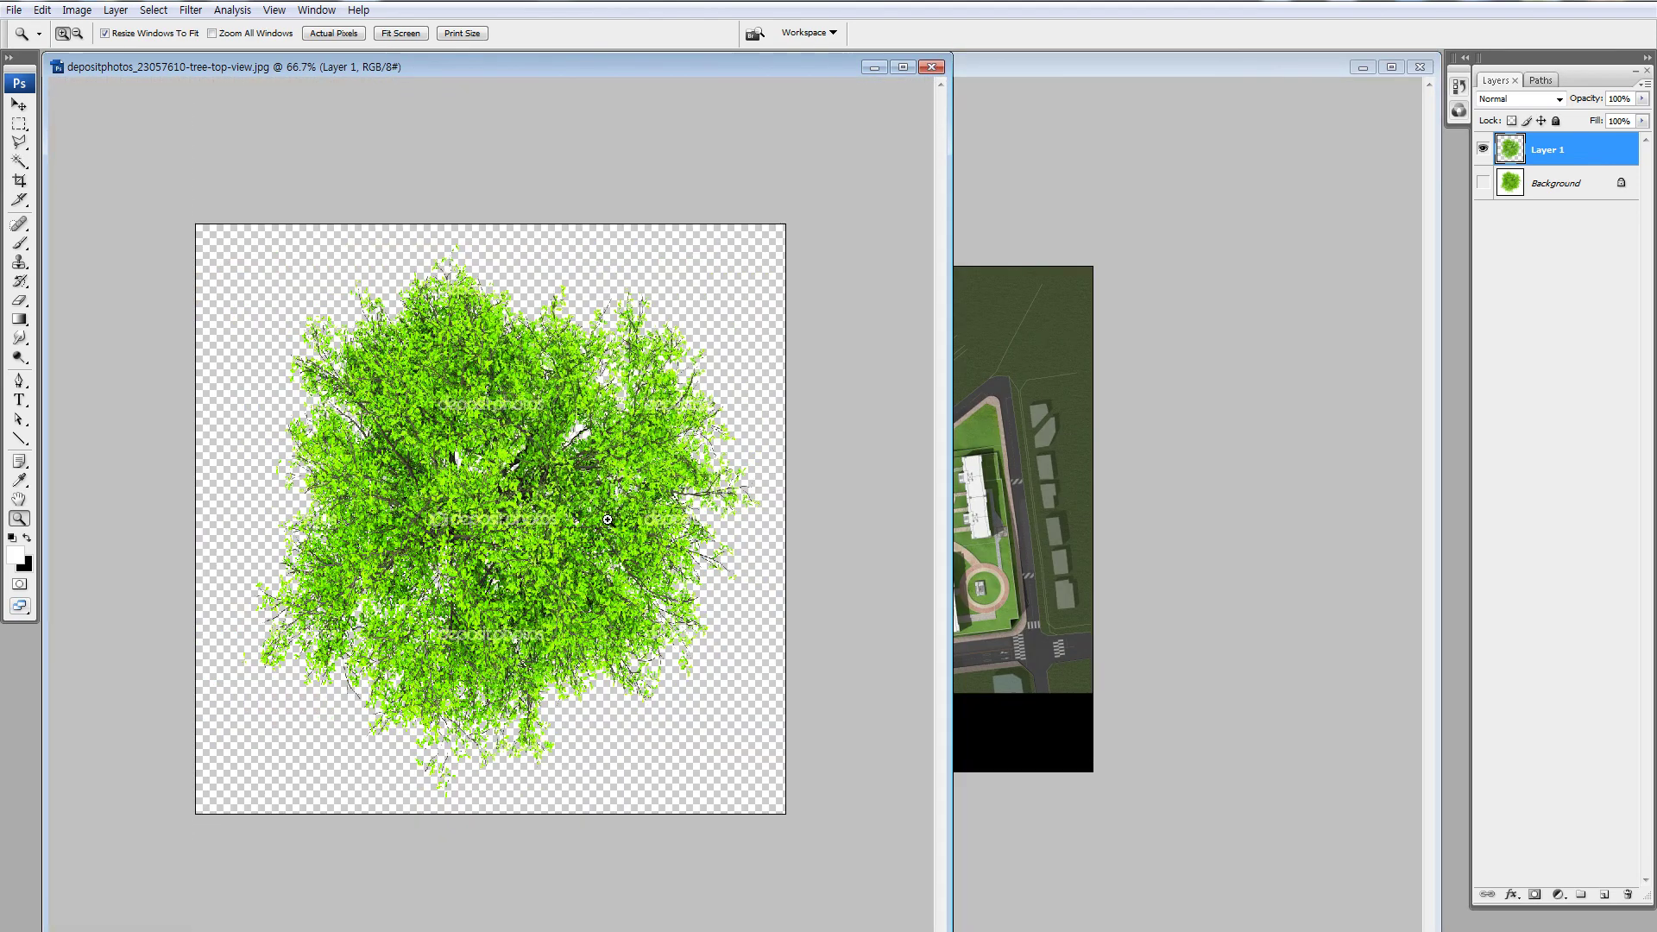
Bring the cut-out tree into the site plan, raise its layer near the top of the stack and place it over the site's northwest corner
key("v")
left_click_drag(602, 517, 761, 350)
left_click_drag(1509, 879, 1519, 191)
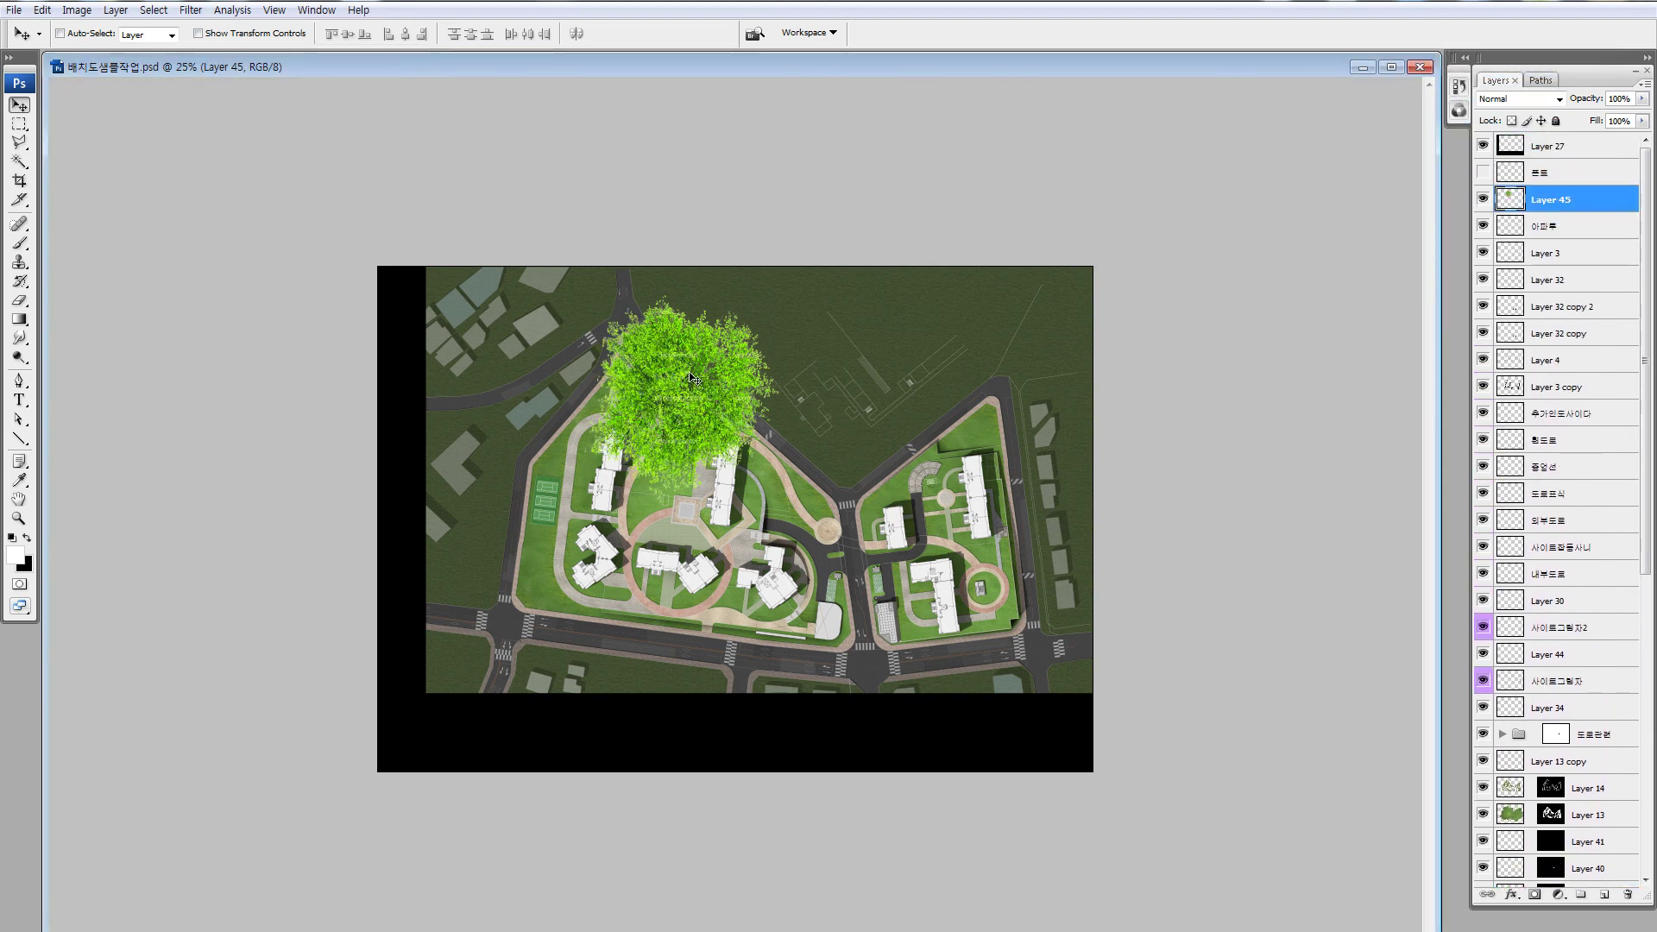
left_click_drag(692, 377, 614, 459)
key("z")
left_click_drag(698, 603, 779, 601)
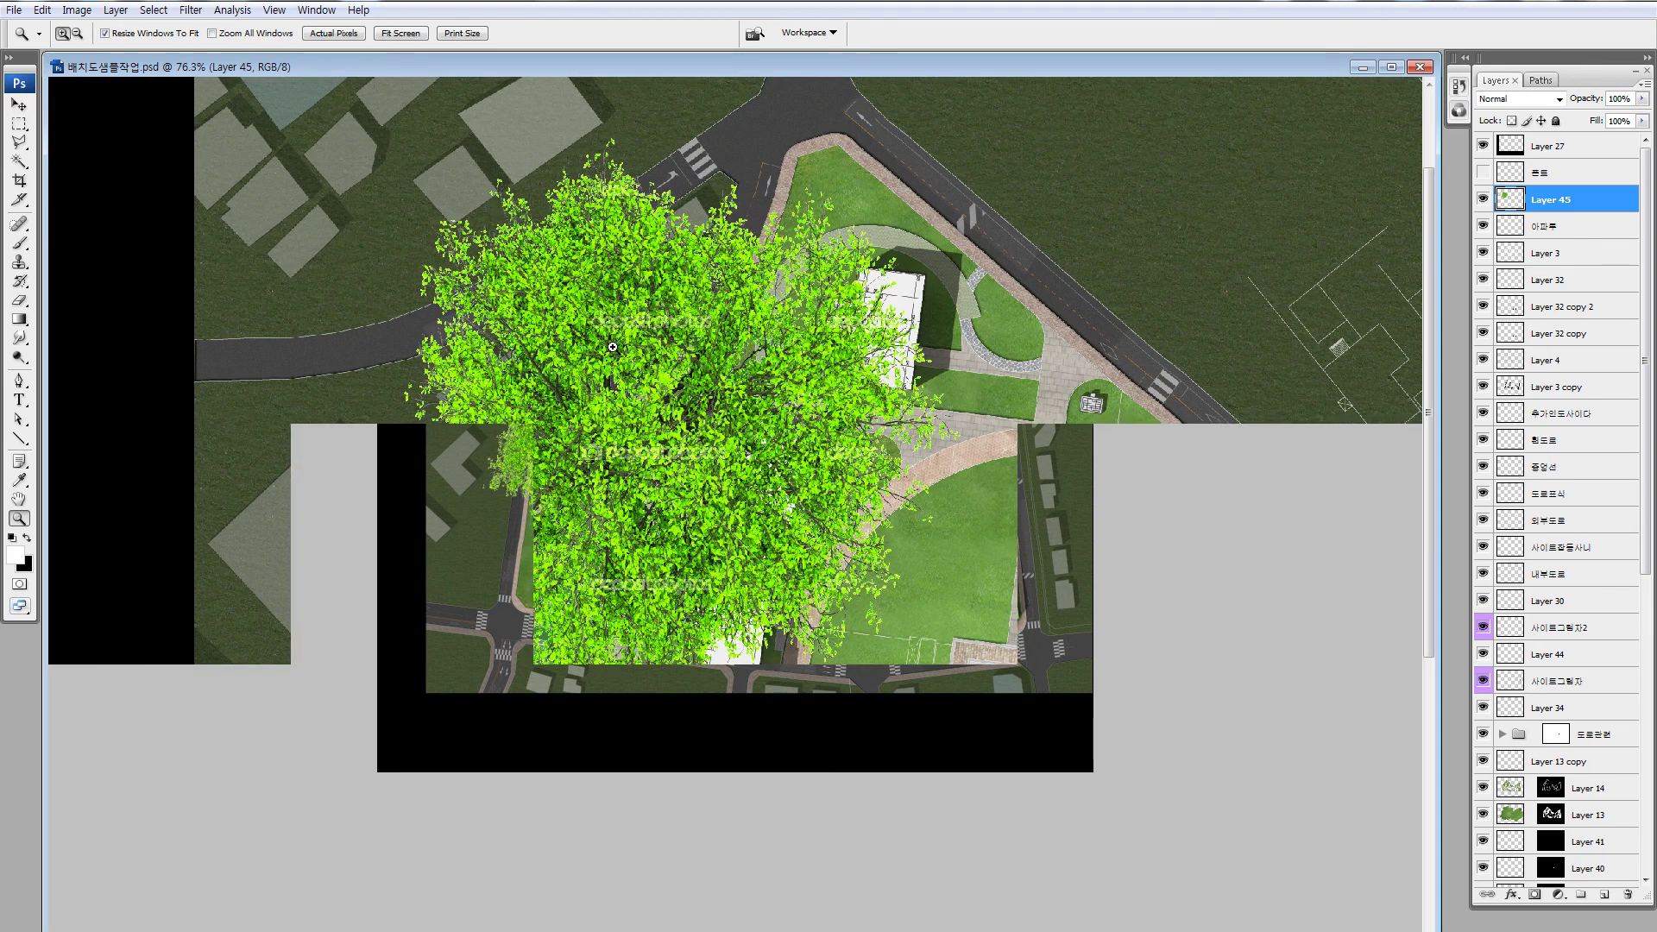
key("ctrl+minus")
key("ctrl+minus")
key("ctrl+minus")
key("ctrl+minus")
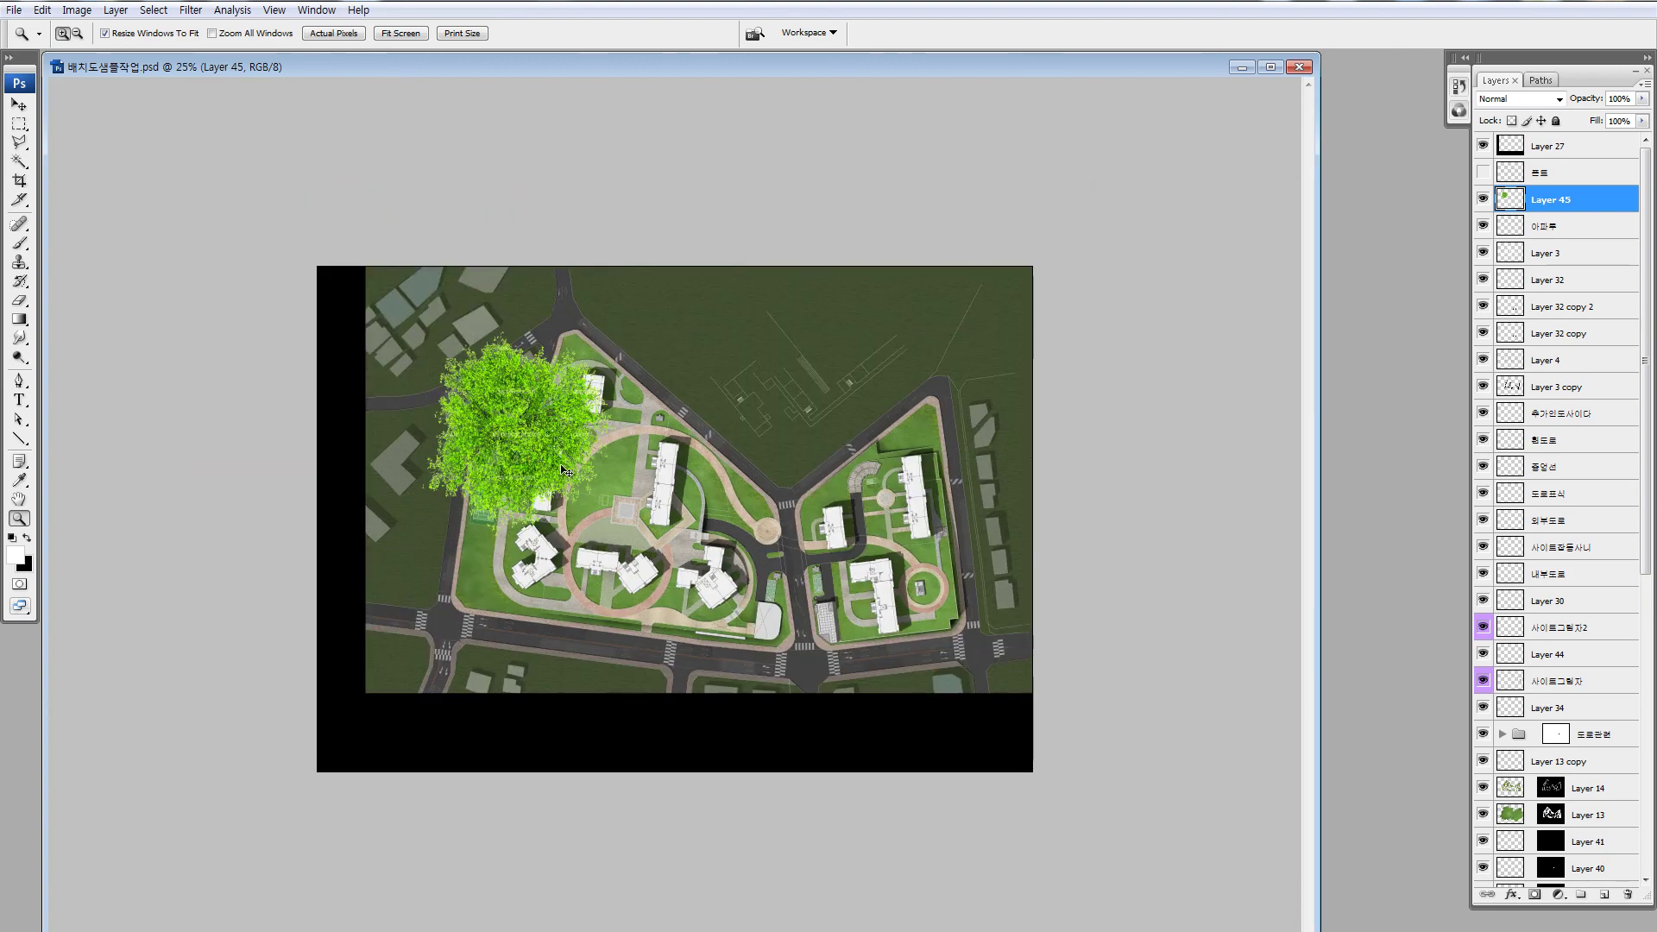
Duplicate the tree layer as a backup, move the copy to the plan's upper right and hide it, keeping the original layer active
key("ctrl+j")
key("v")
left_click_drag(562, 456, 990, 394)
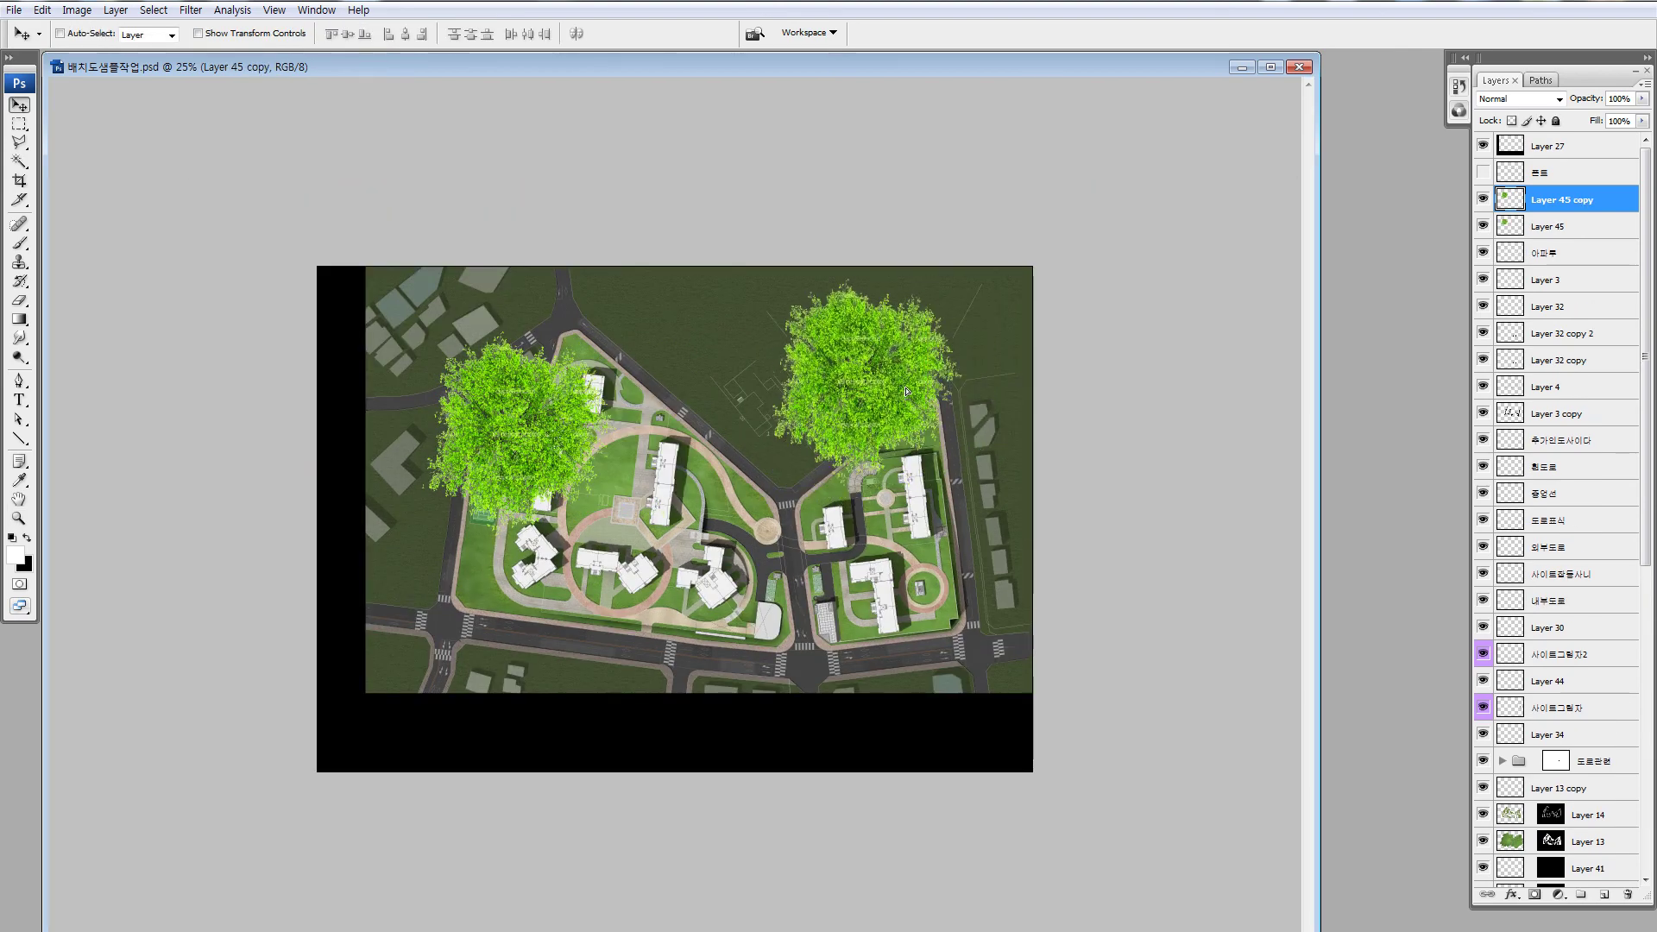
left_click(1483, 199)
left_click(1503, 227)
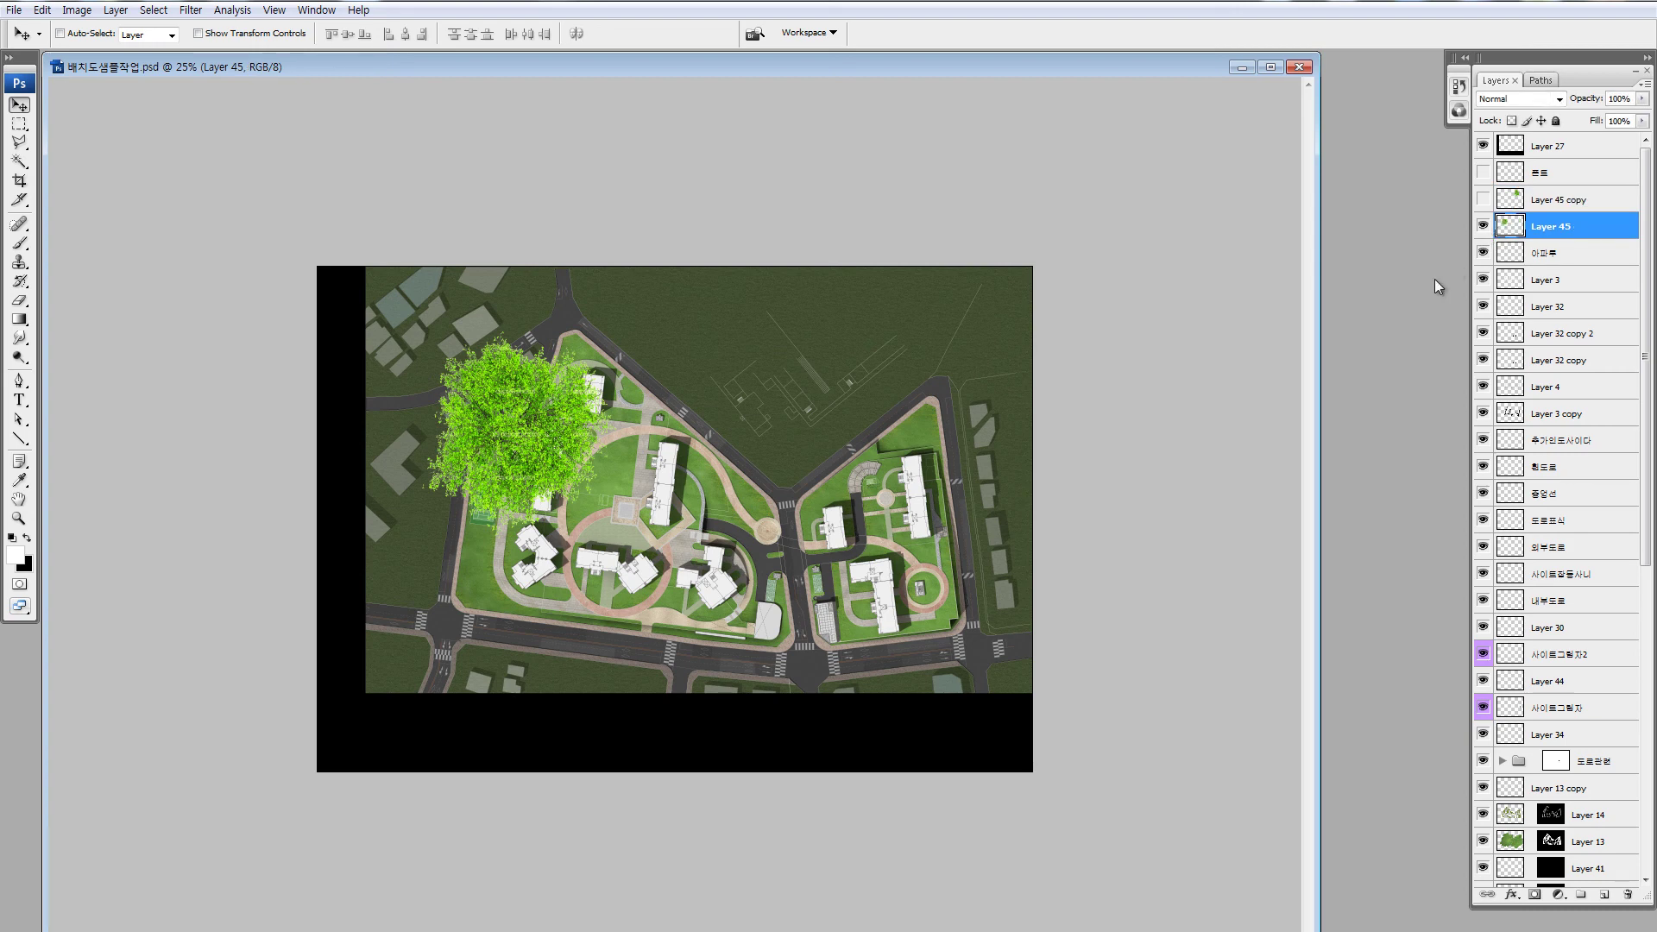
Turn the tree black with a Hue/Saturation lightness of -100 and move it down over the tennis courts
key("ctrl+u")
left_click_drag(1146, 737, 1030, 729)
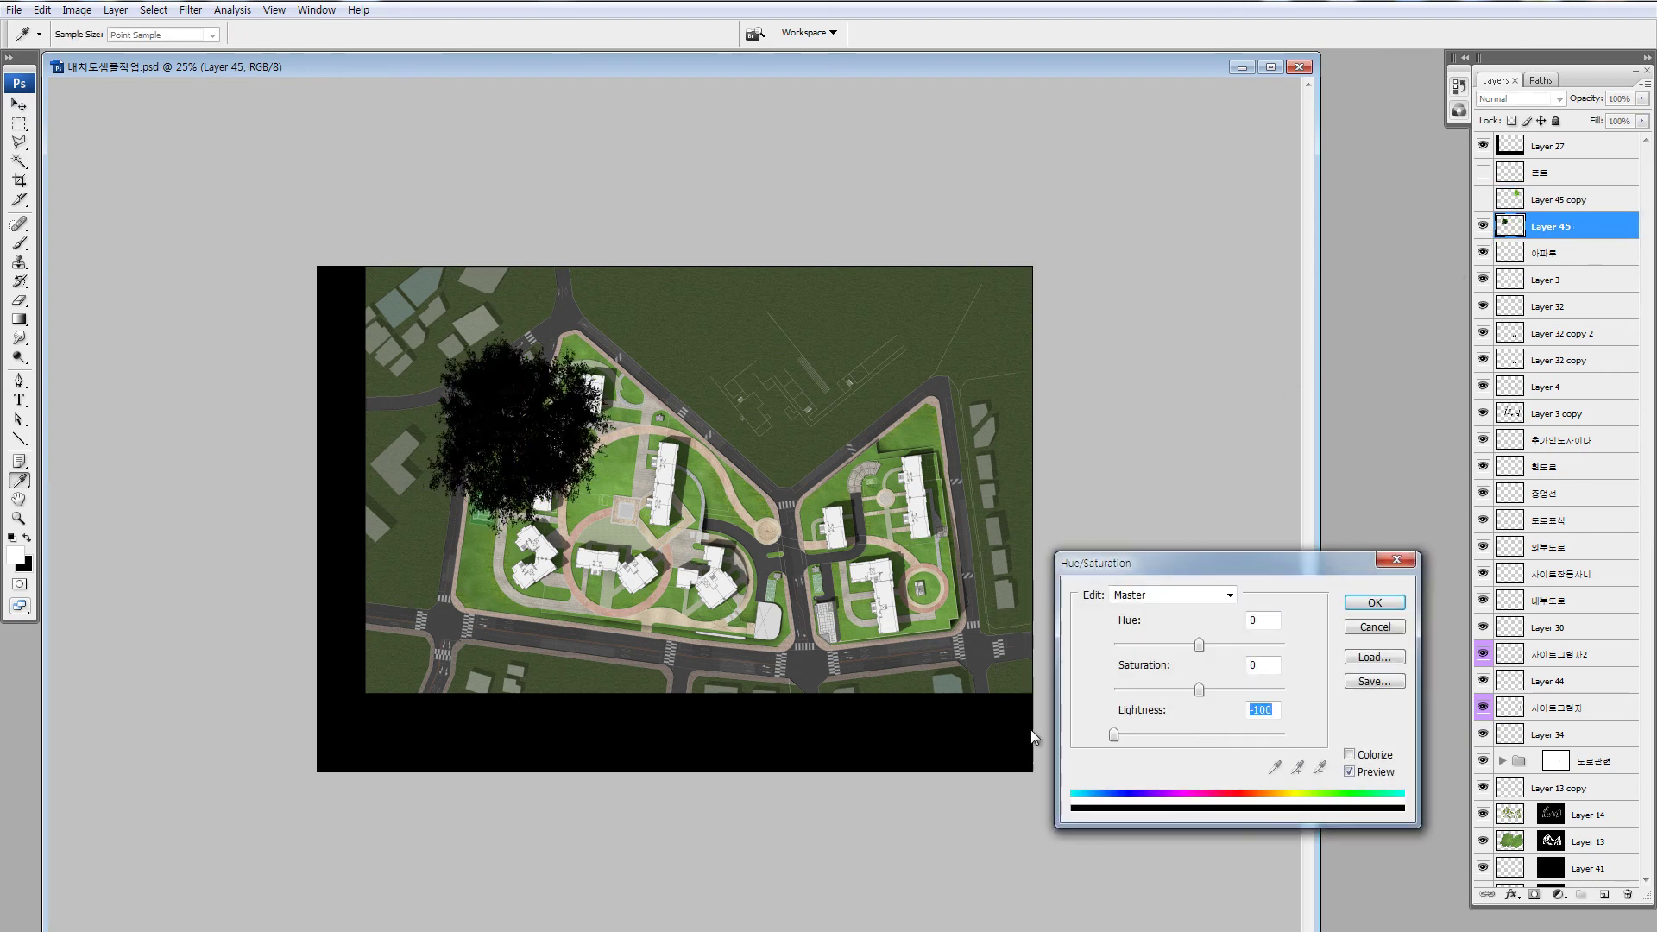
left_click(1380, 597)
key("v")
left_click_drag(565, 471, 586, 552)
key("z")
left_click_drag(384, 364, 743, 685)
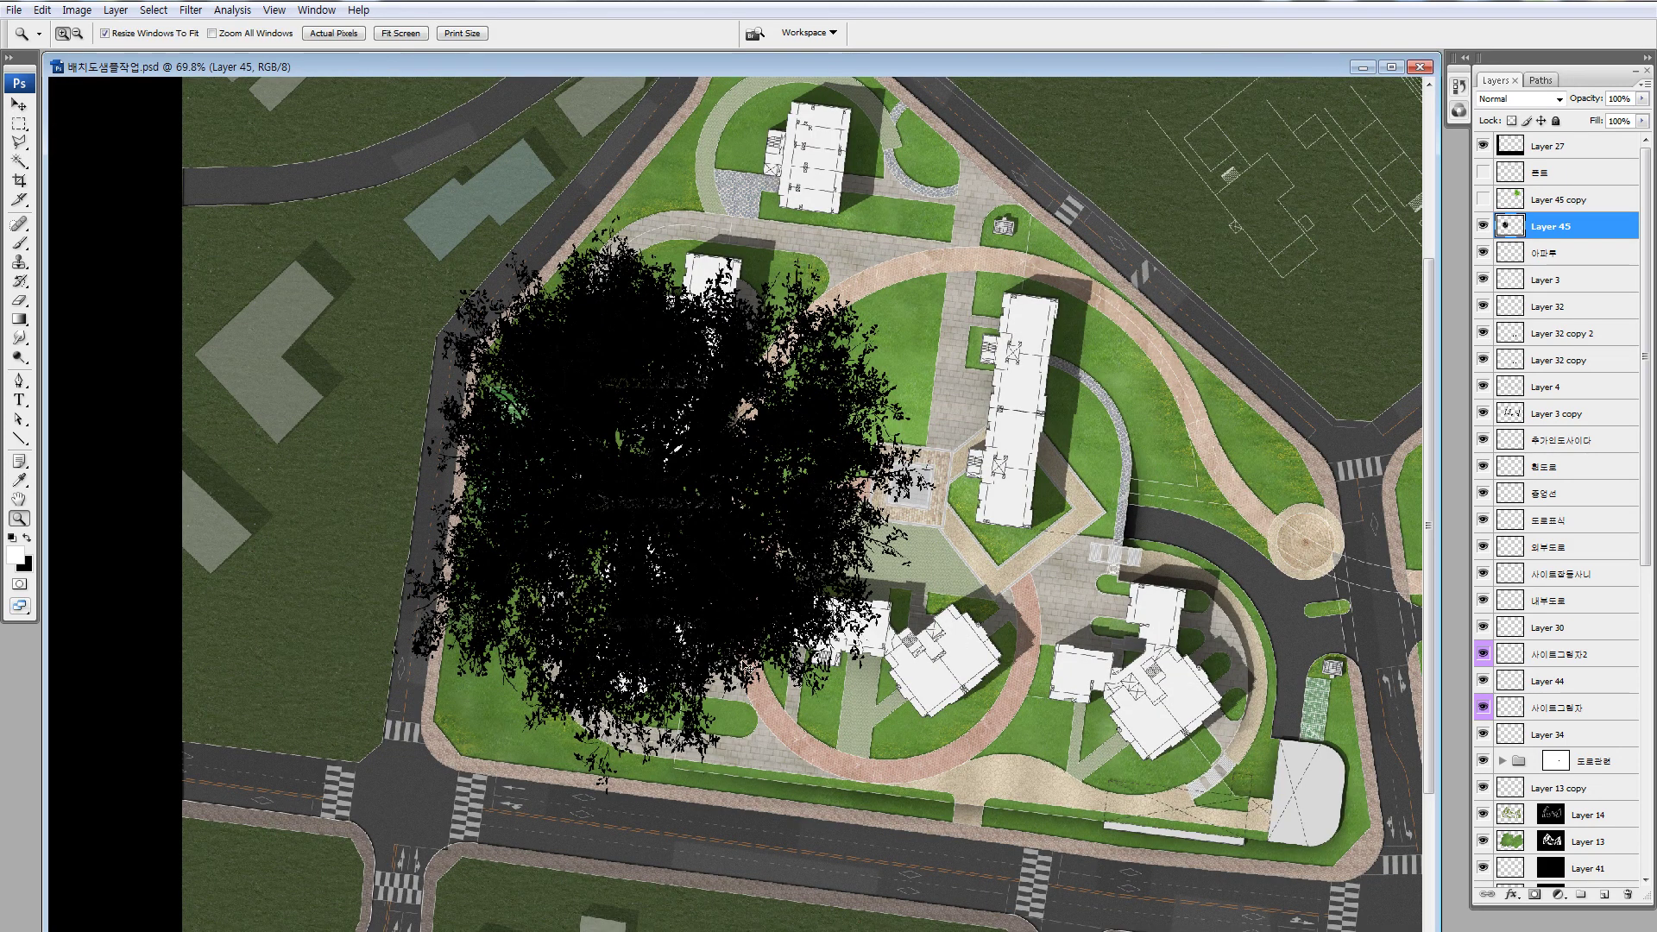
Lighten the black tree with a Hue/Saturation lightness of +20 and tint it green with Color Balance
key("ctrl+u")
left_click_drag(1198, 732, 1215, 732)
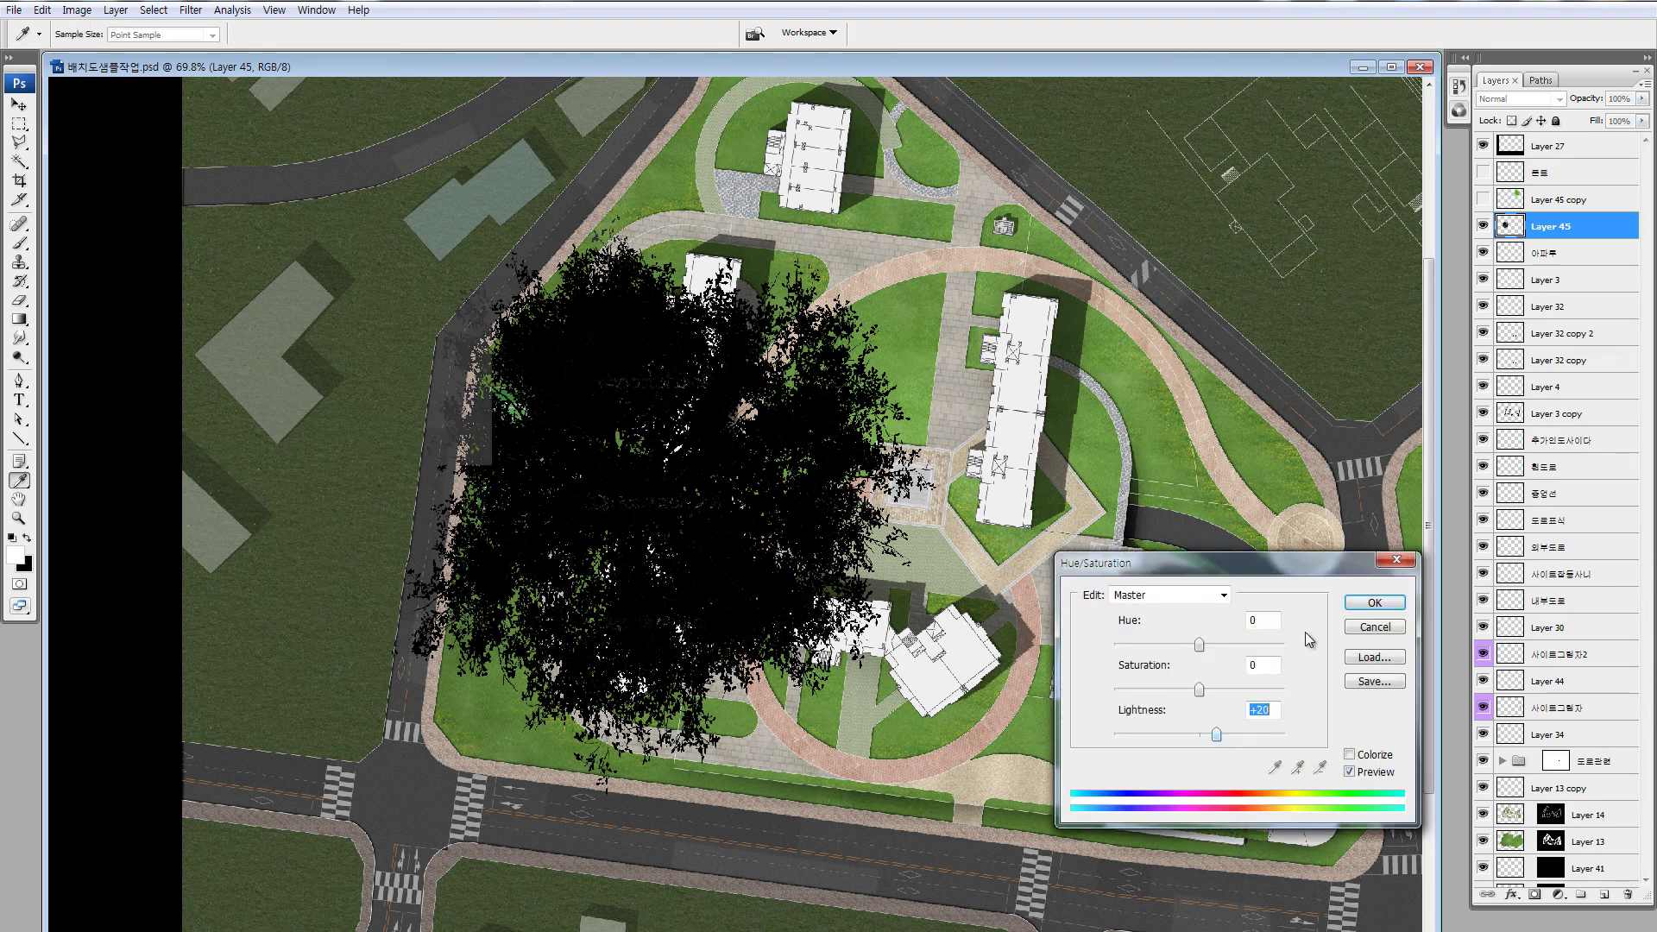
left_click(1368, 604)
key("ctrl+b")
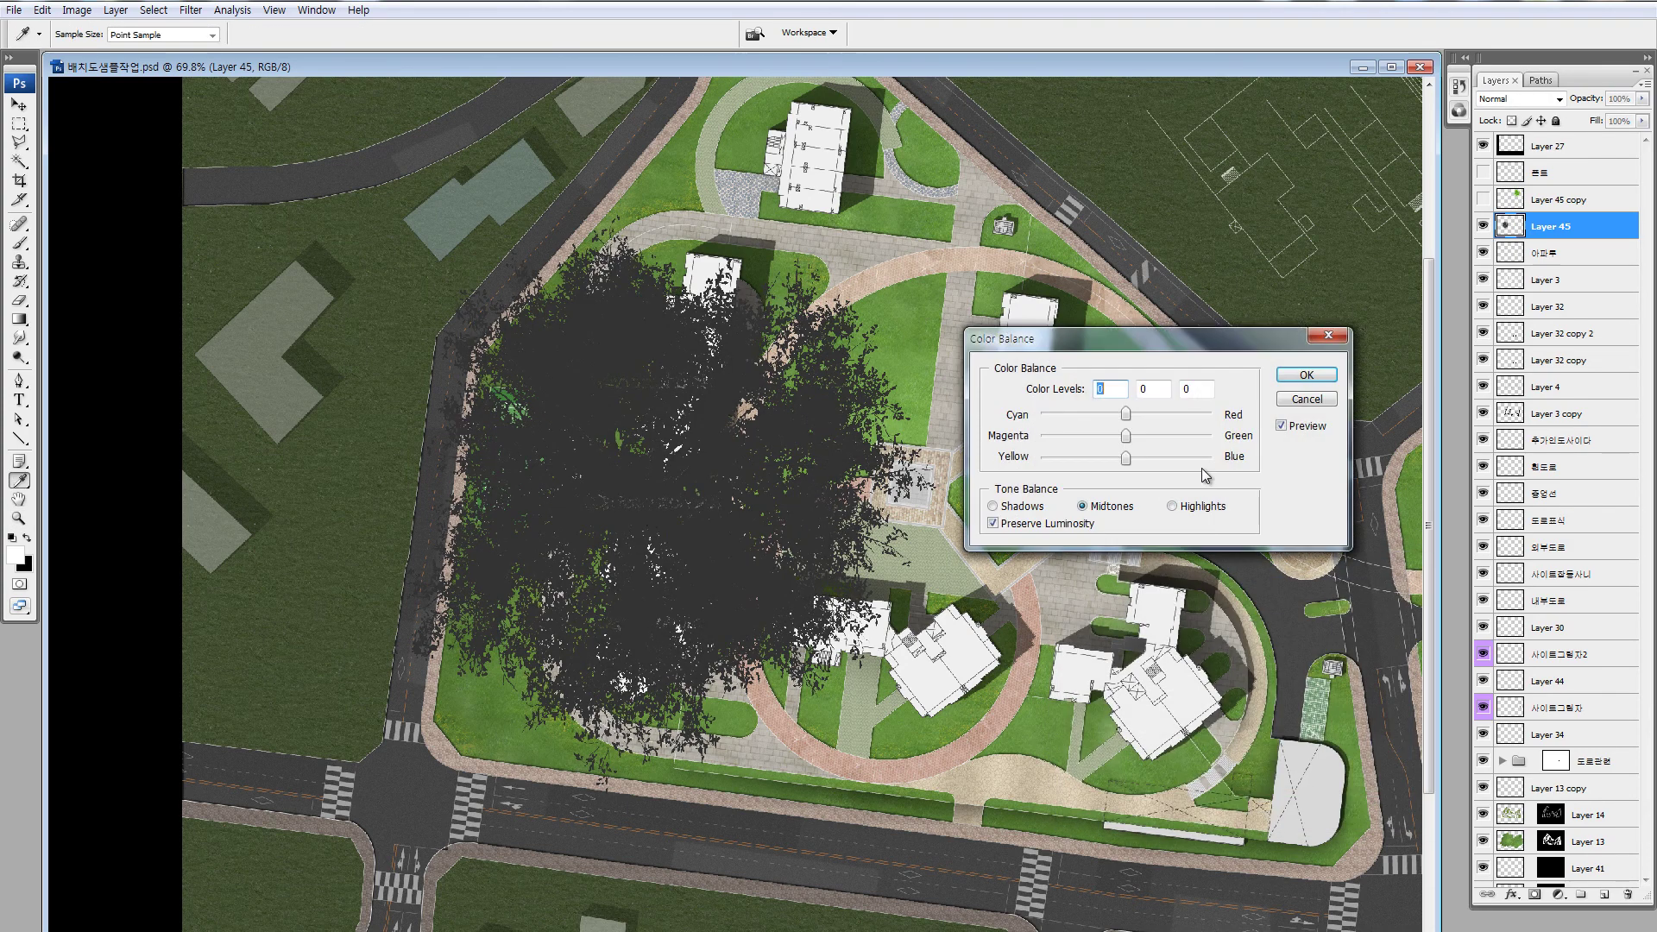
left_click(1307, 374)
Adjust the green tree with Hue/Saturation: hue -21, saturation +86 and lightness -25
key("ctrl+u")
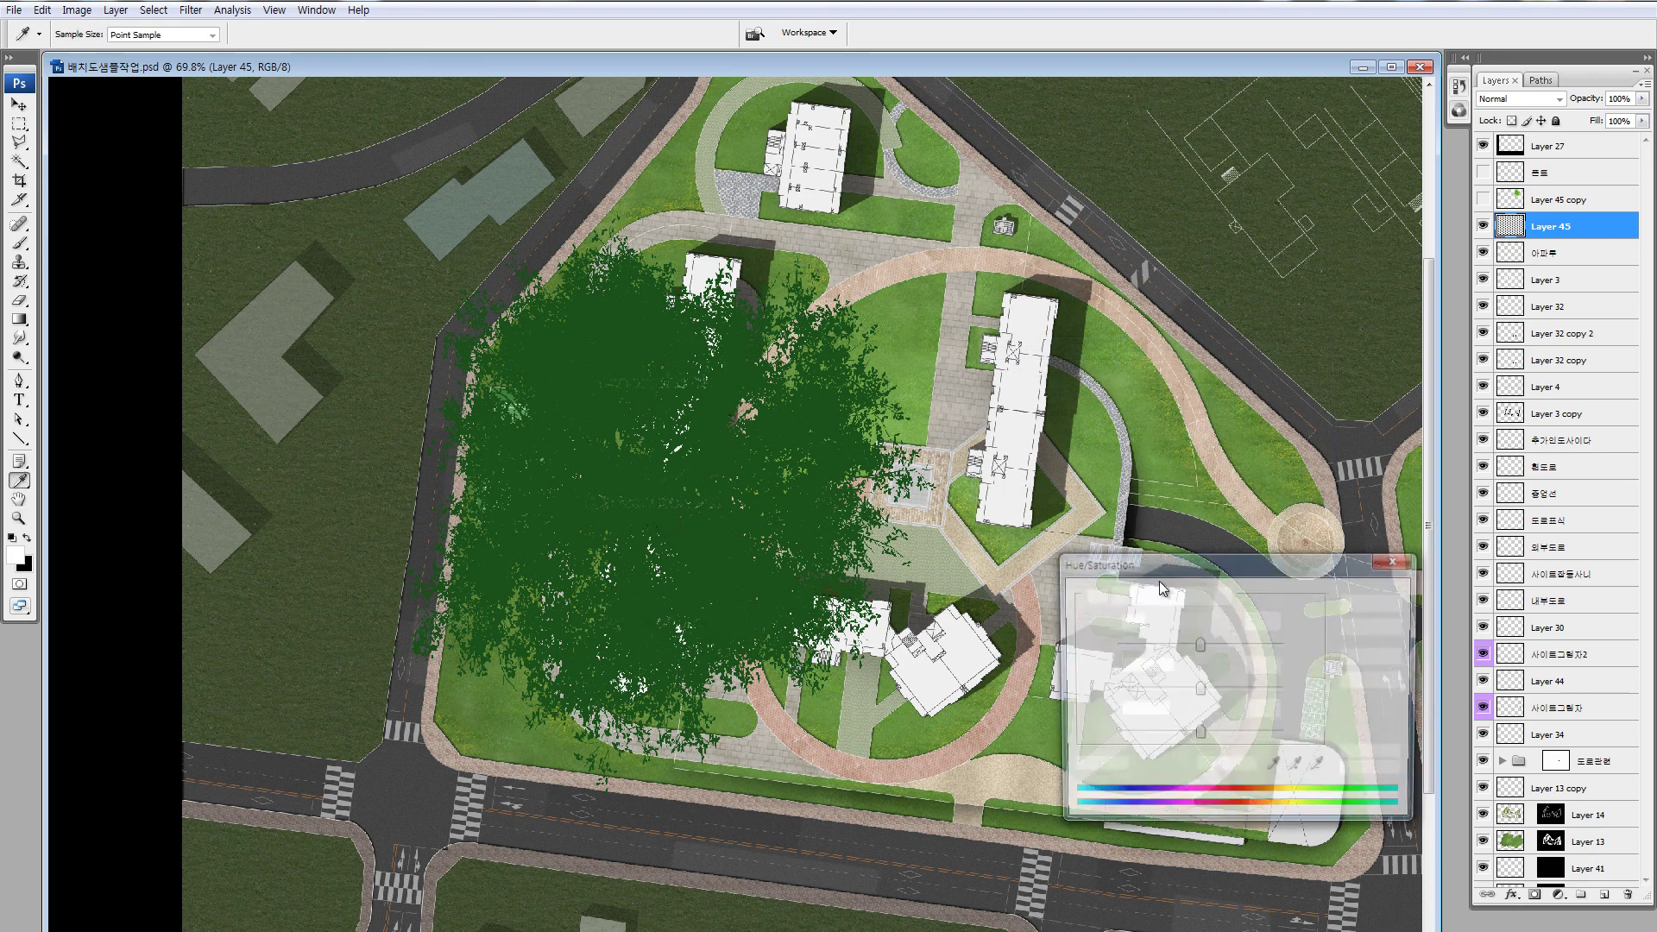
left_click_drag(1187, 735, 1185, 734)
left_click_drag(1199, 689, 1186, 649)
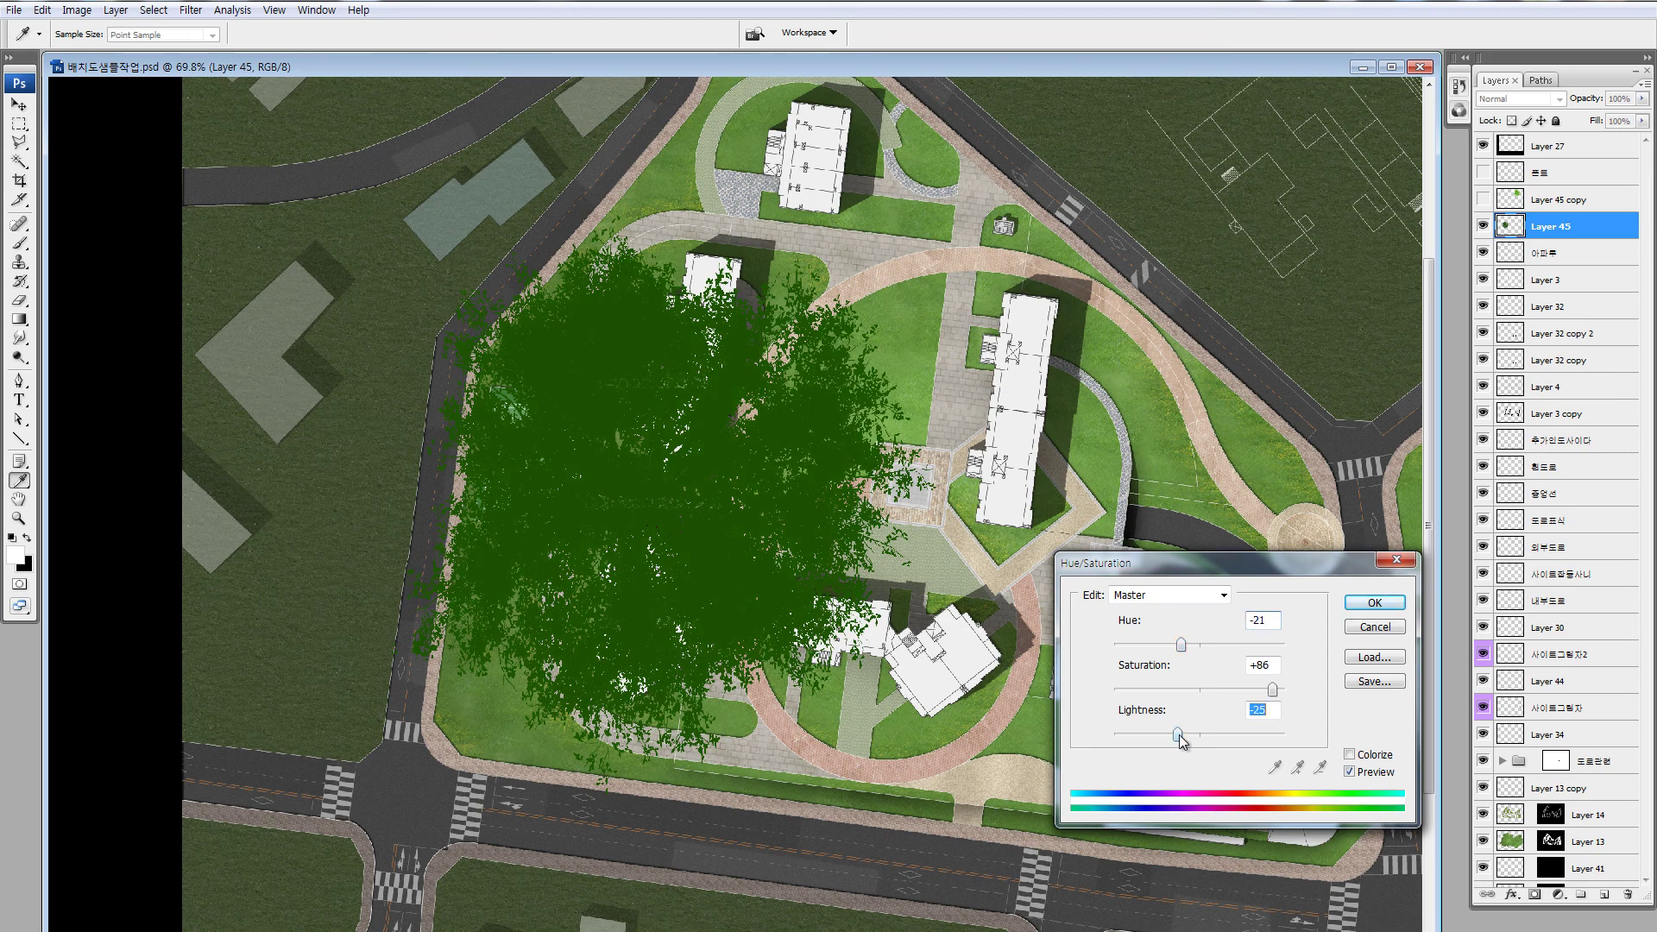
left_click(1374, 603)
Scale the tree down to 6.1%, rotate it 40.9° and place it on the lawn just below the tennis courts
key("z")
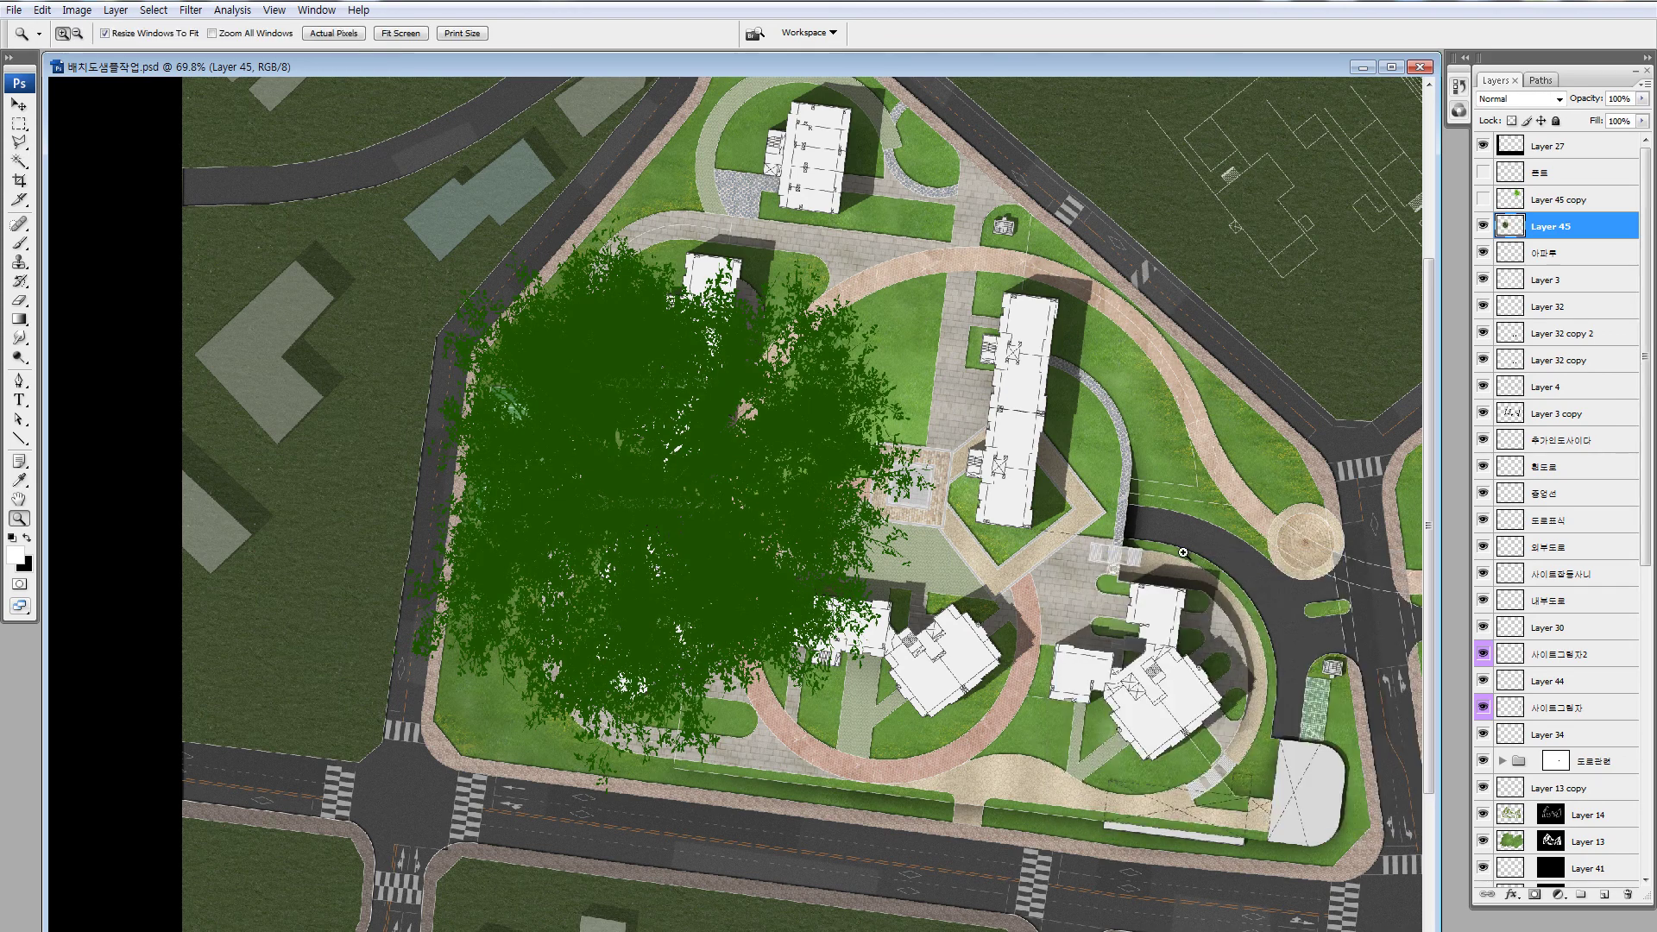
key("v")
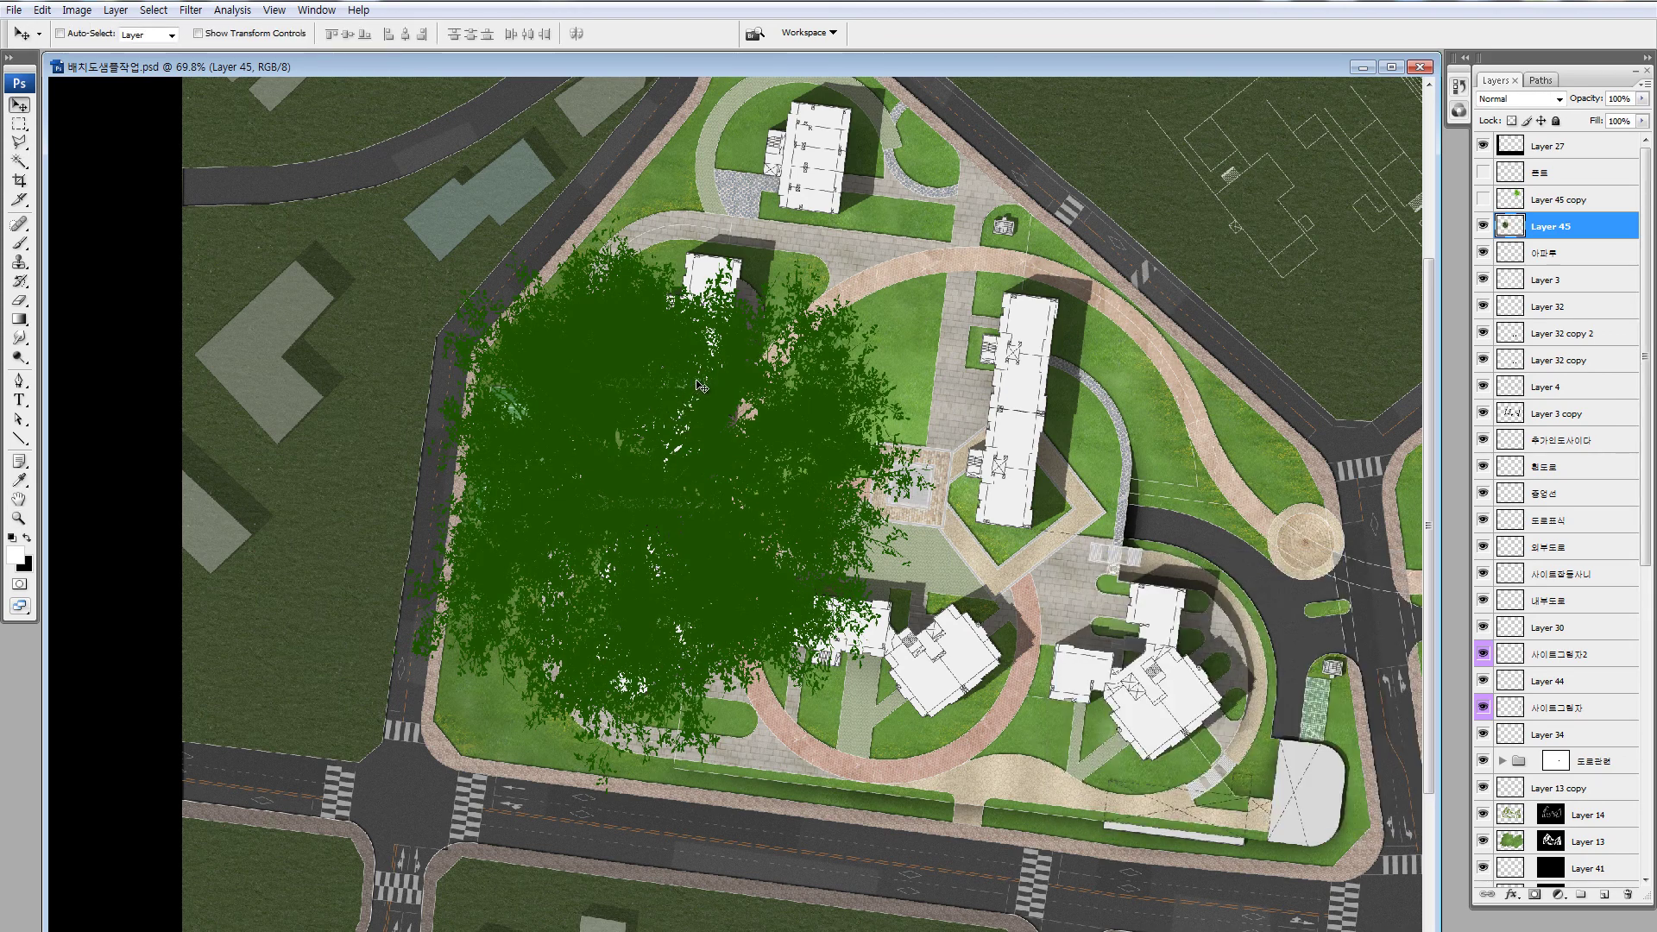
key("z")
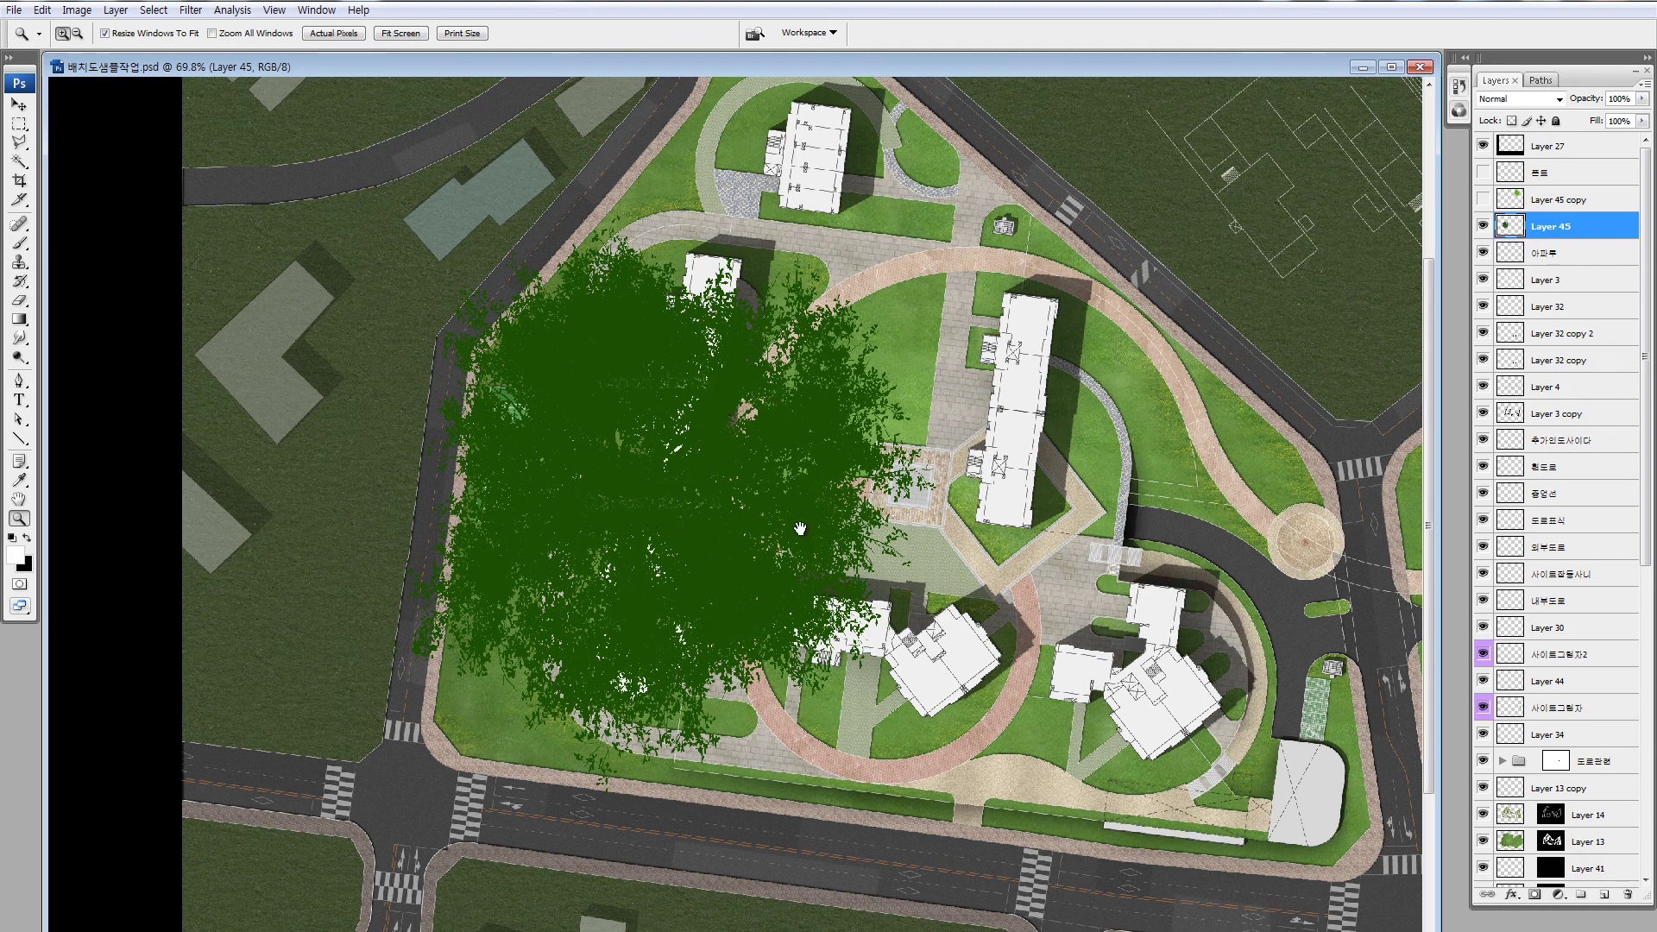
left_click_drag(799, 528, 764, 547)
key("ctrl+t")
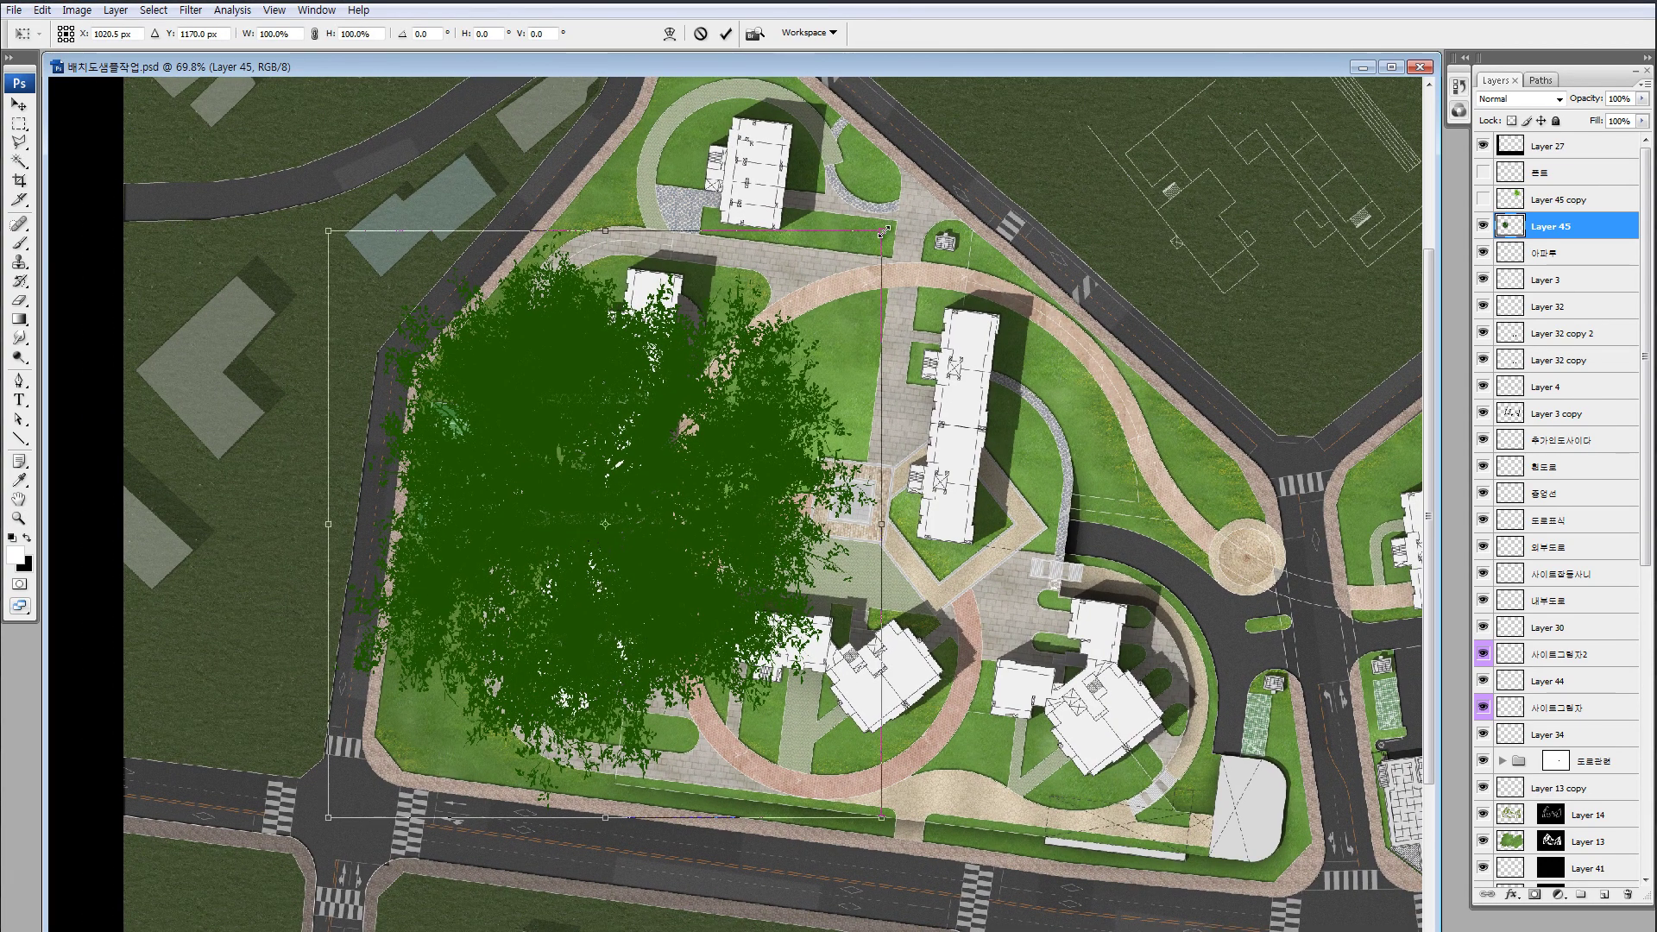
left_click_drag(885, 231, 487, 584)
left_click_drag(646, 527, 539, 595)
left_click_drag(501, 599, 494, 602)
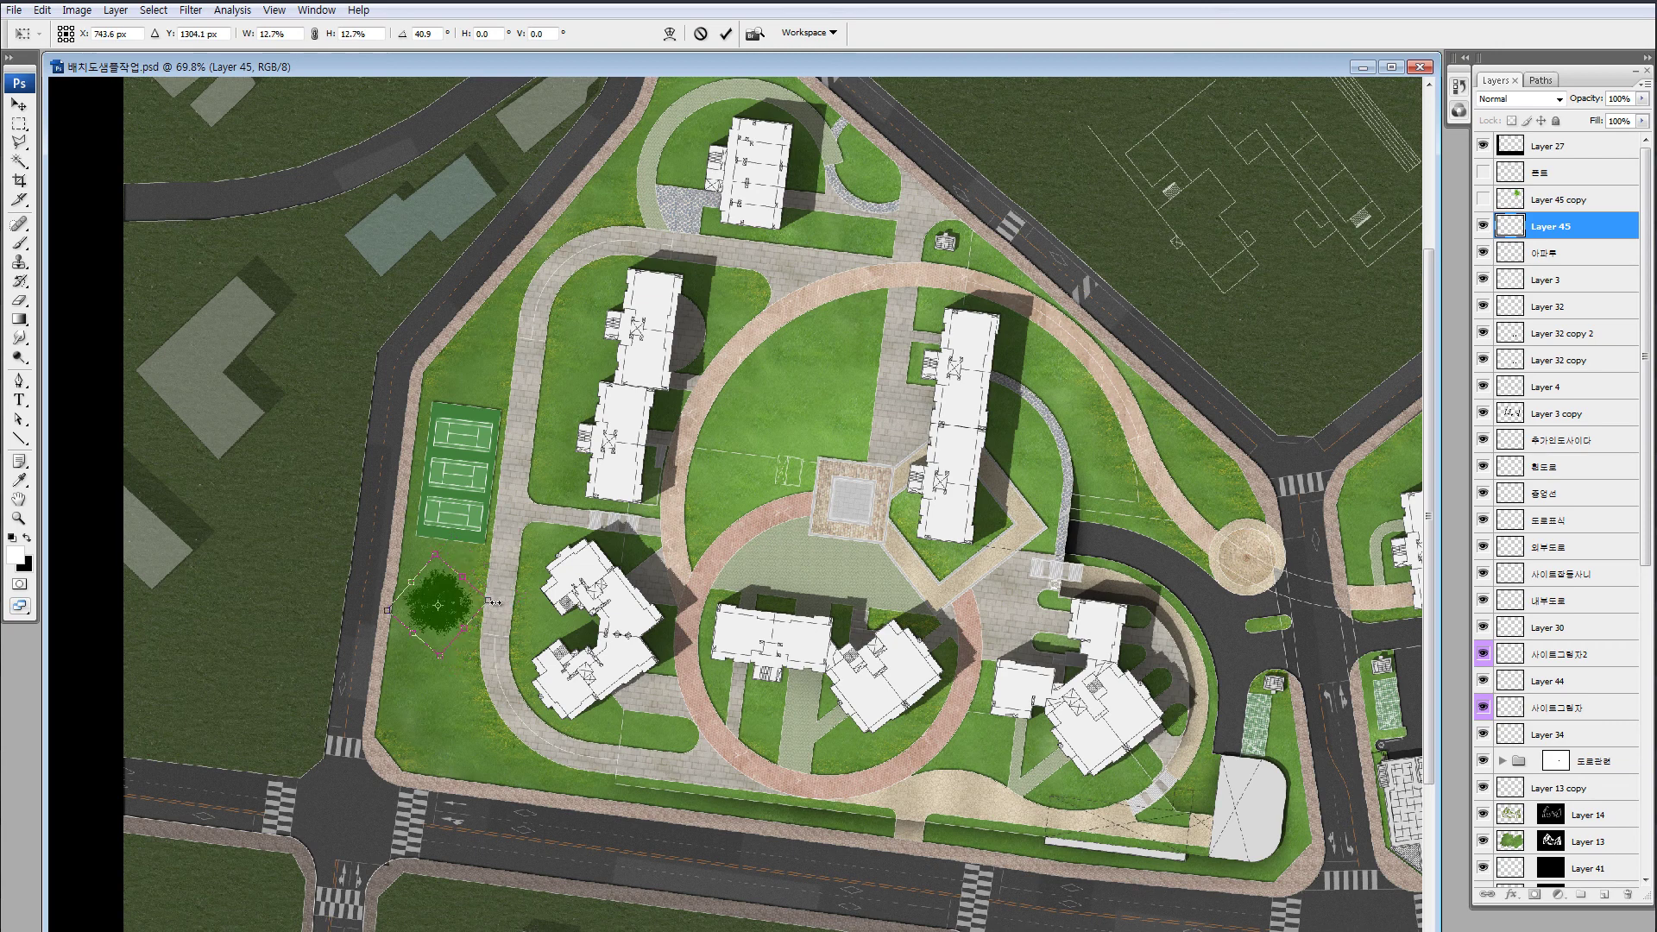
scroll(461, 607, "up", 2)
left_click_drag(616, 525, 490, 412)
key("Return")
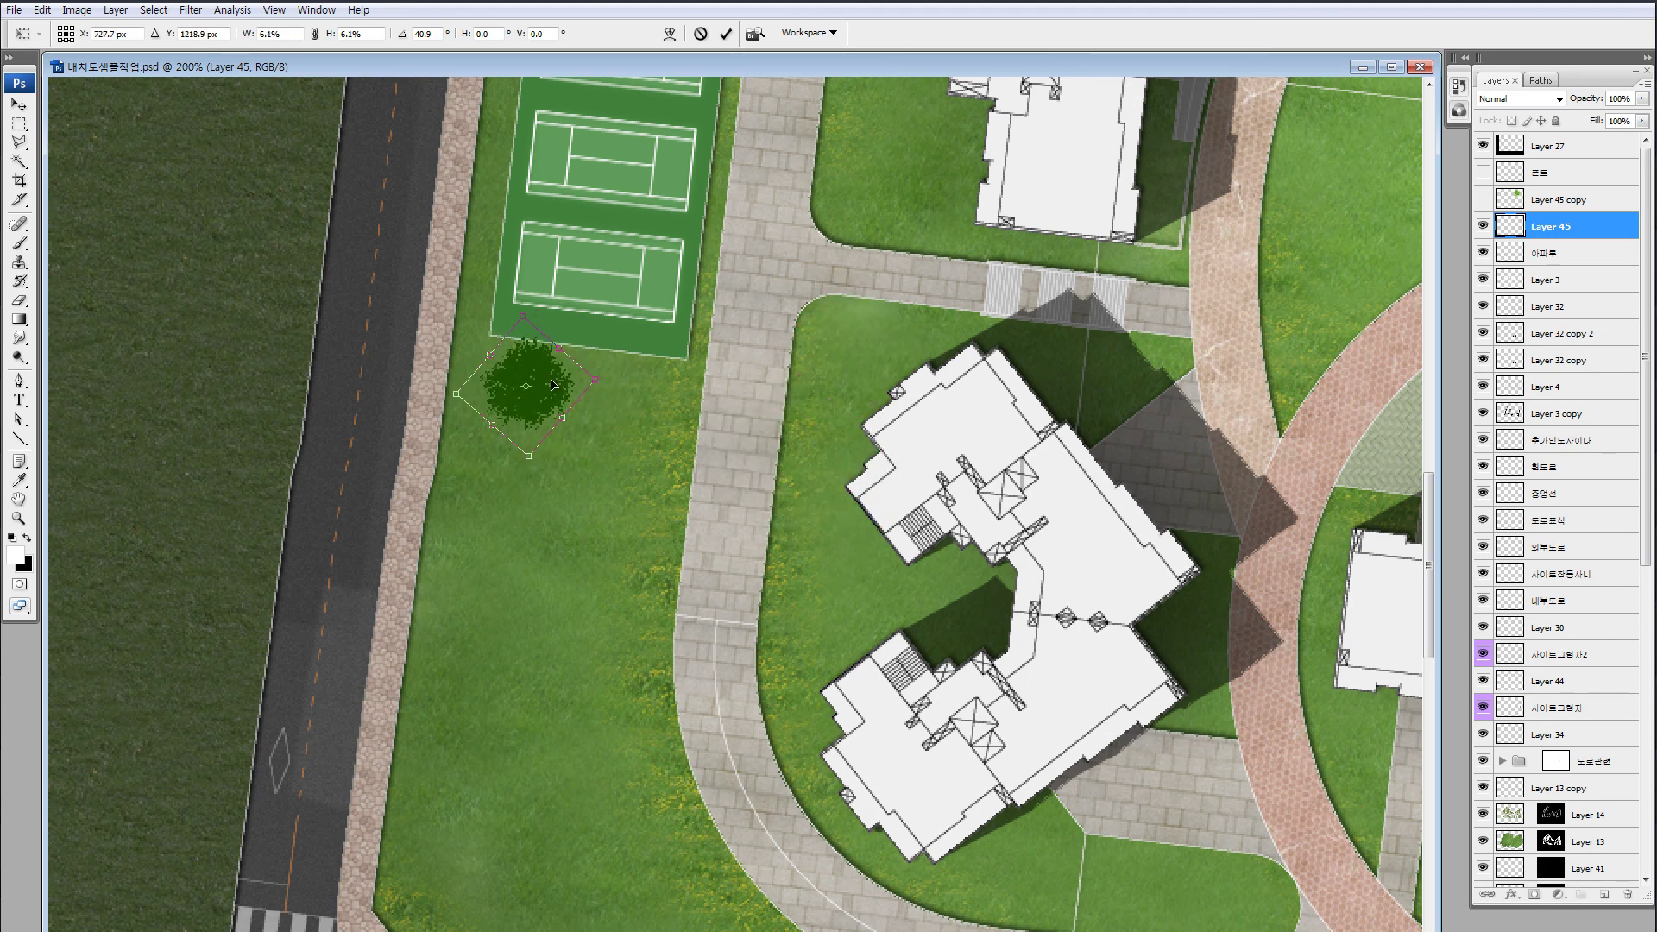
Nudge the scaled tree on the lawn below the tennis courts and check its size against the whole site
key("z")
left_click_drag(641, 477, 657, 588)
key("v")
left_click_drag(583, 537, 599, 554)
key("z")
left_click_drag(441, 431, 739, 678)
key("ctrl+minus")
key("ctrl+minus")
key("ctrl+minus")
key("ctrl+minus")
key("ctrl+minus")
key("ctrl+minus")
key("ctrl+minus")
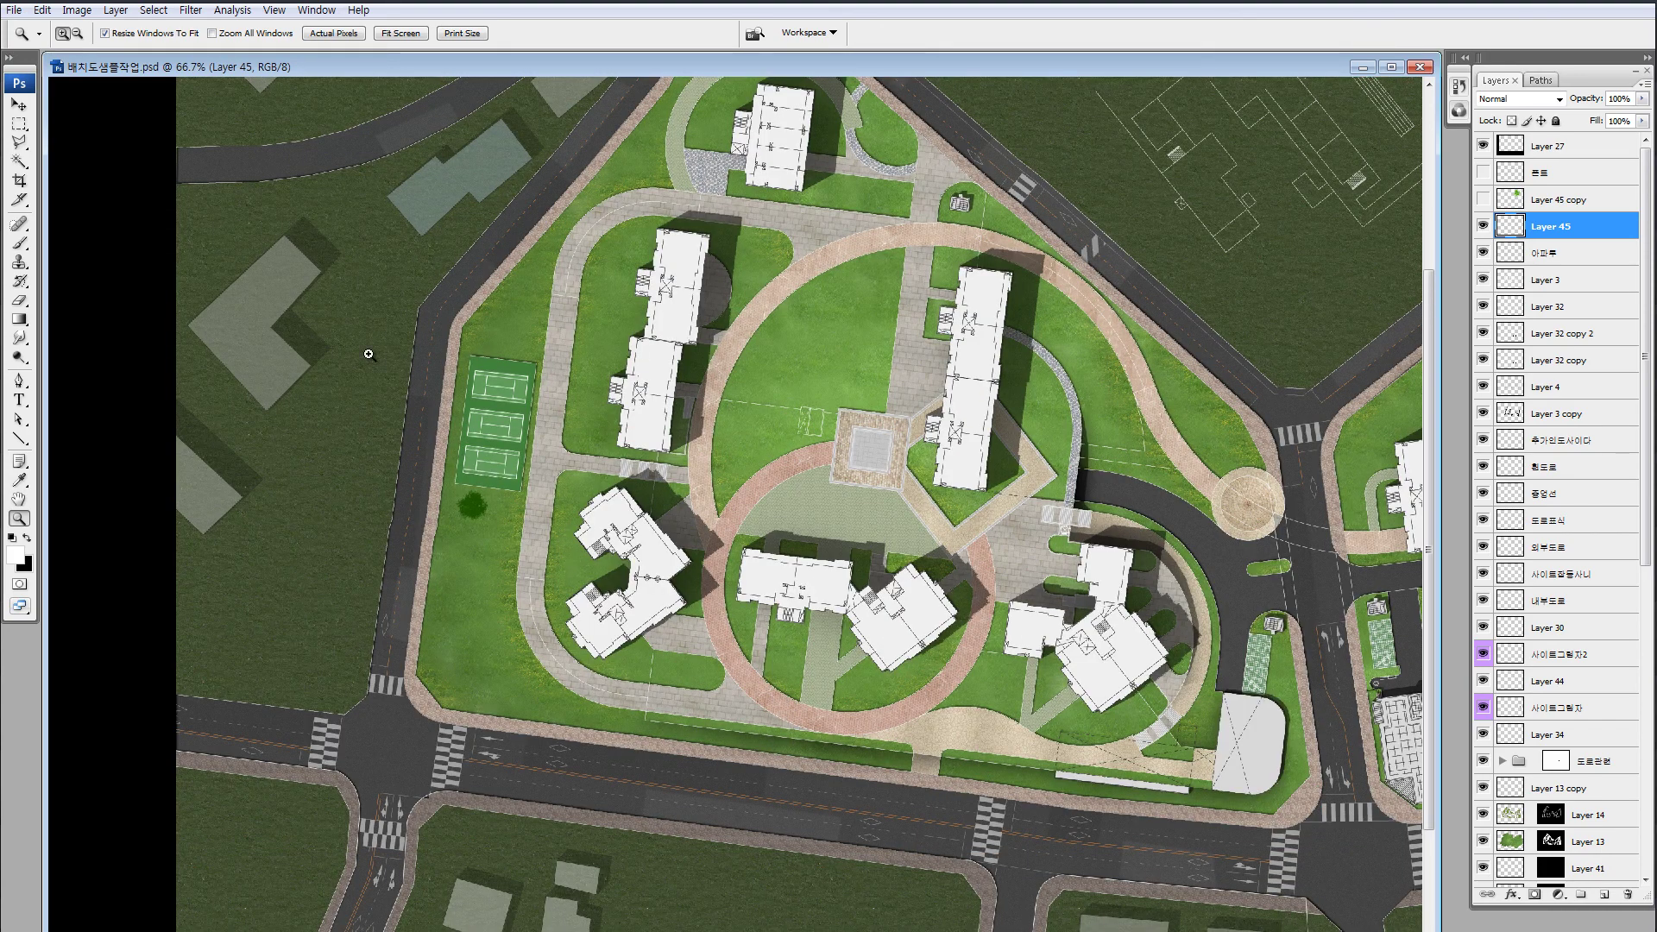
Put the tree on the dark ground west of the road and place a copy of it on the lawn below the tennis courts
left_click_drag(314, 324, 762, 765)
key("m")
left_click_drag(552, 304, 472, 407)
left_click_drag(381, 367, 640, 438)
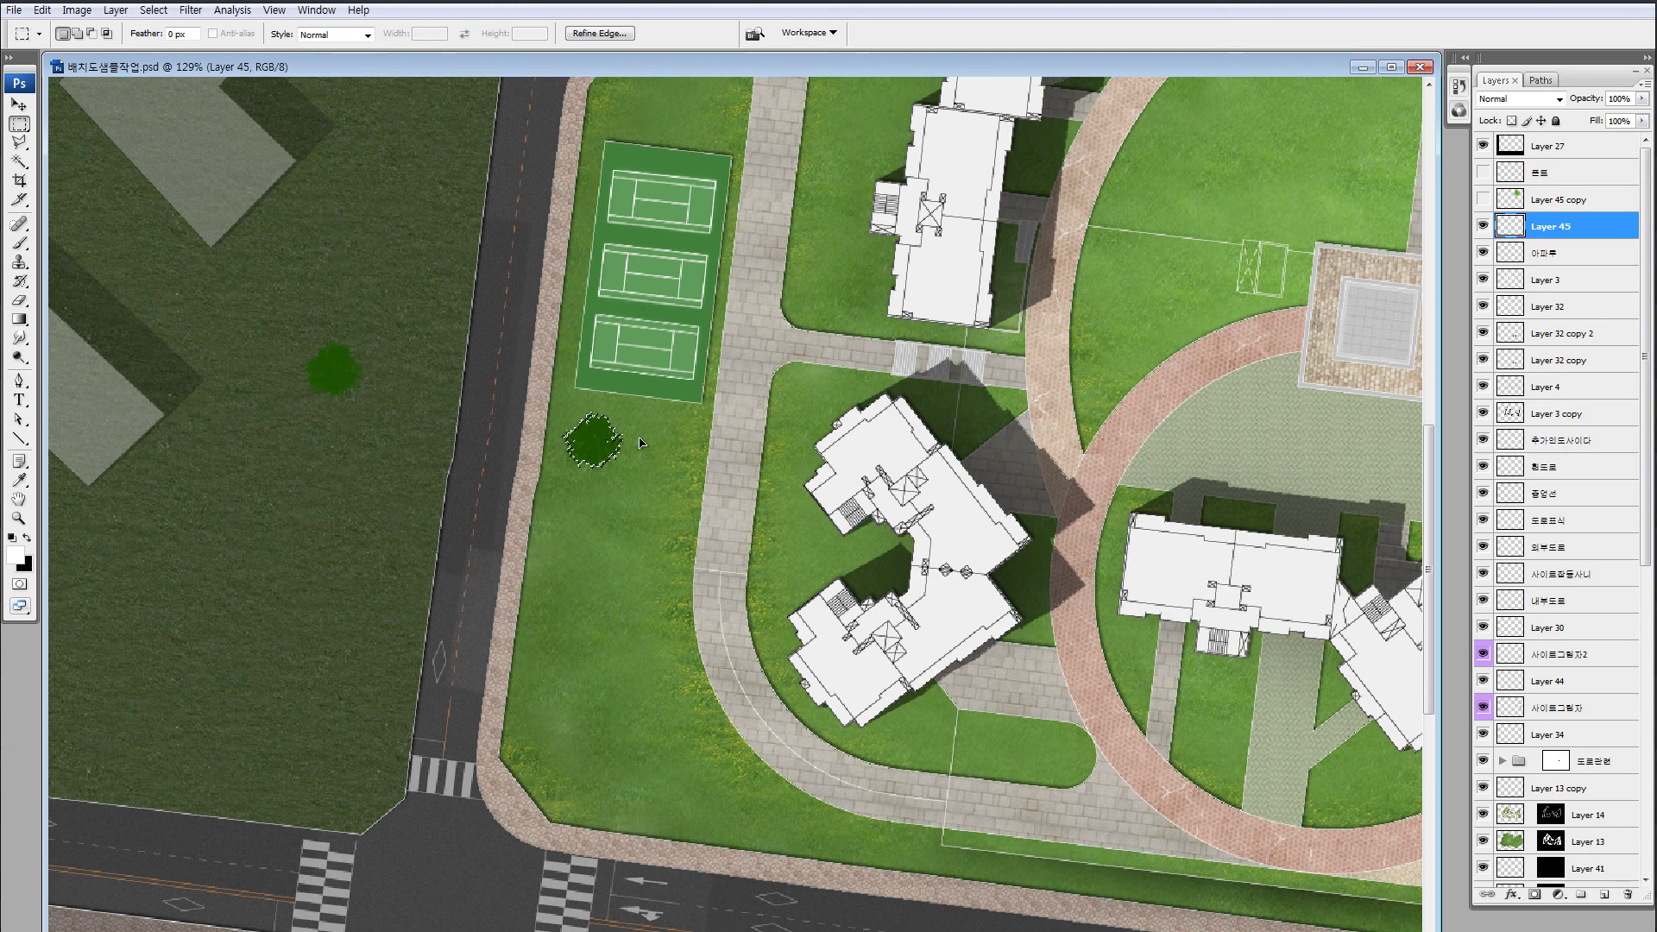
Shrink the copied tree and position it on the lawn beside the lower corner of the tennis courts
key("ctrl+t")
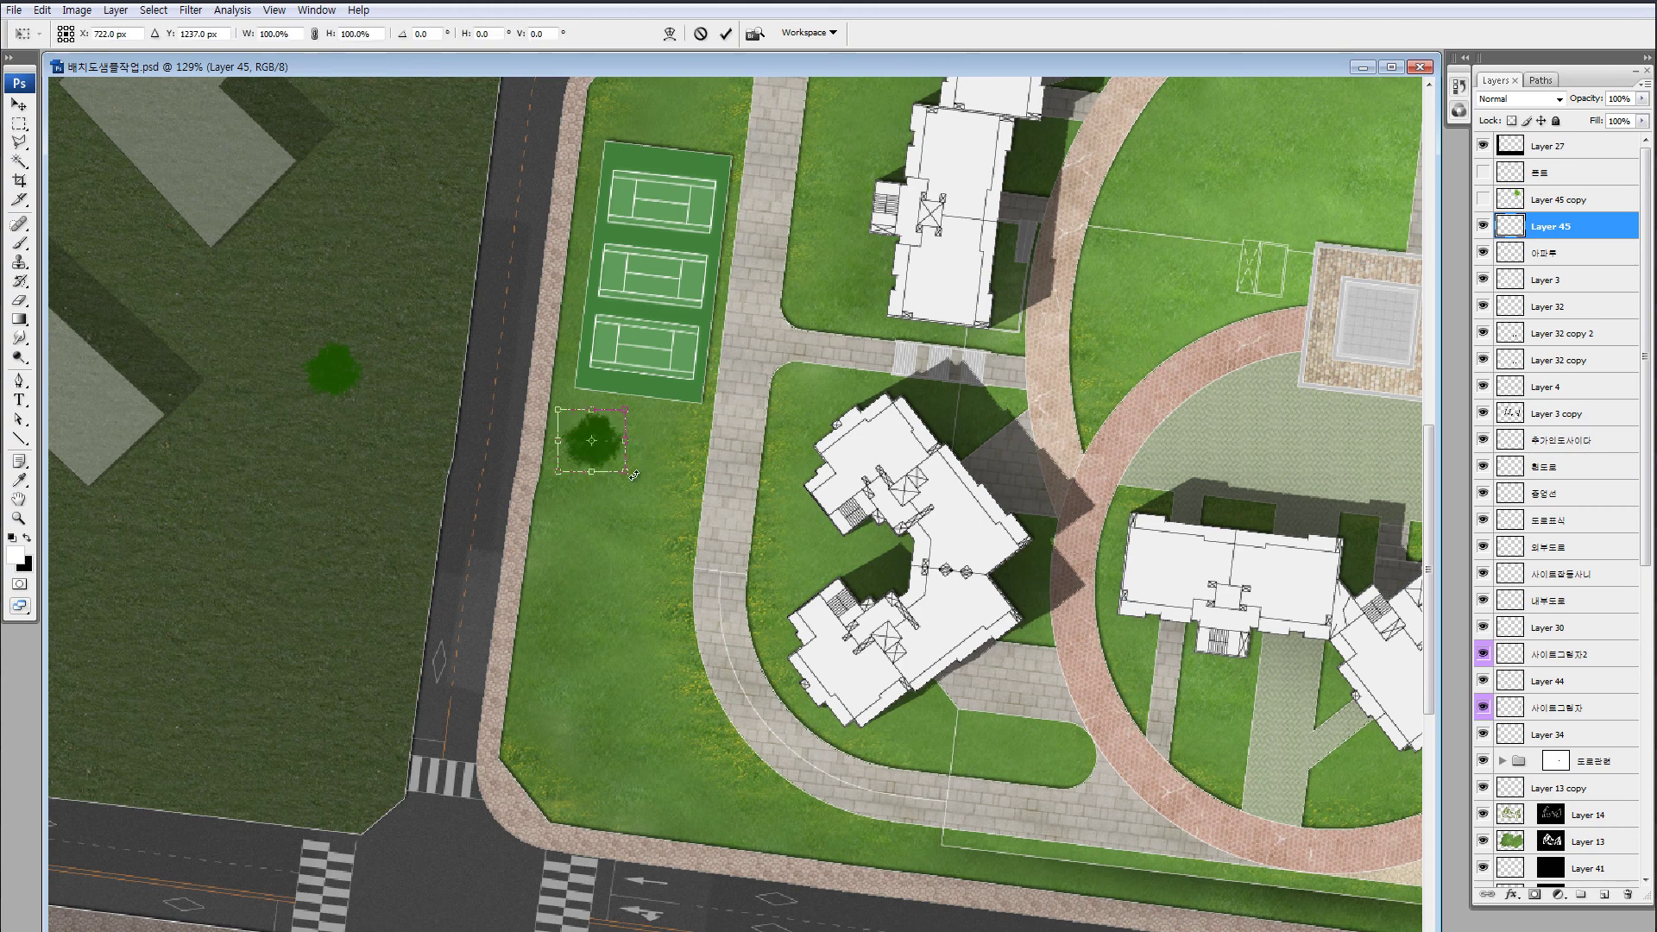
left_click_drag(624, 471, 615, 398)
key("Return")
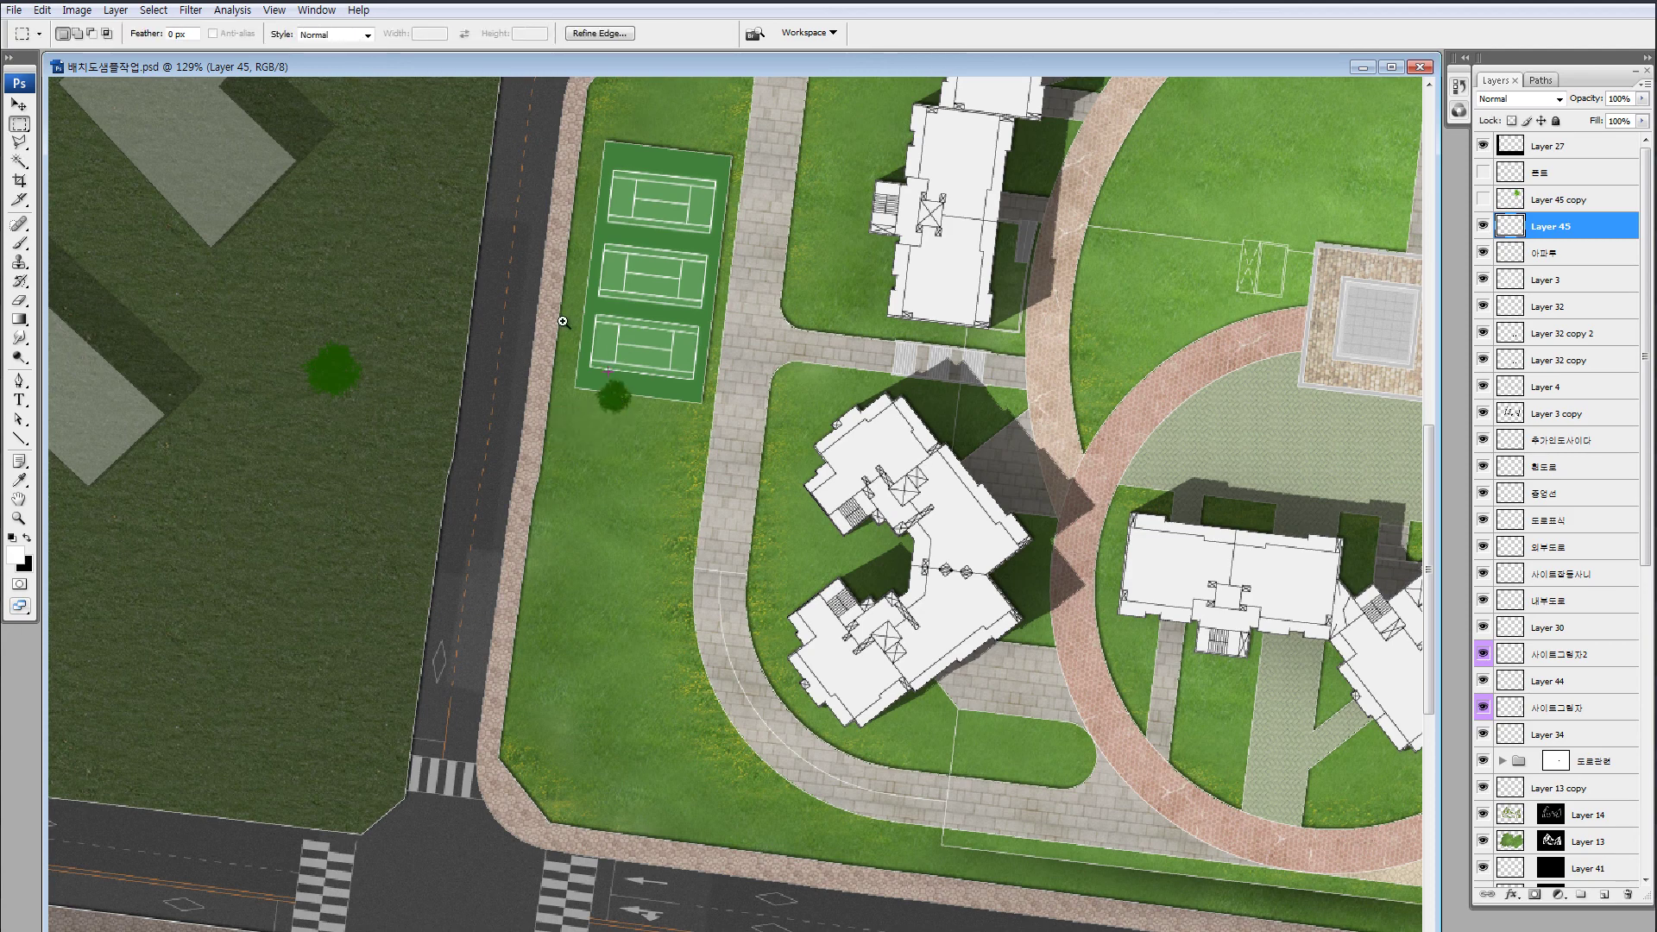
left_click_drag(493, 294, 781, 523)
left_click_drag(656, 458, 512, 521)
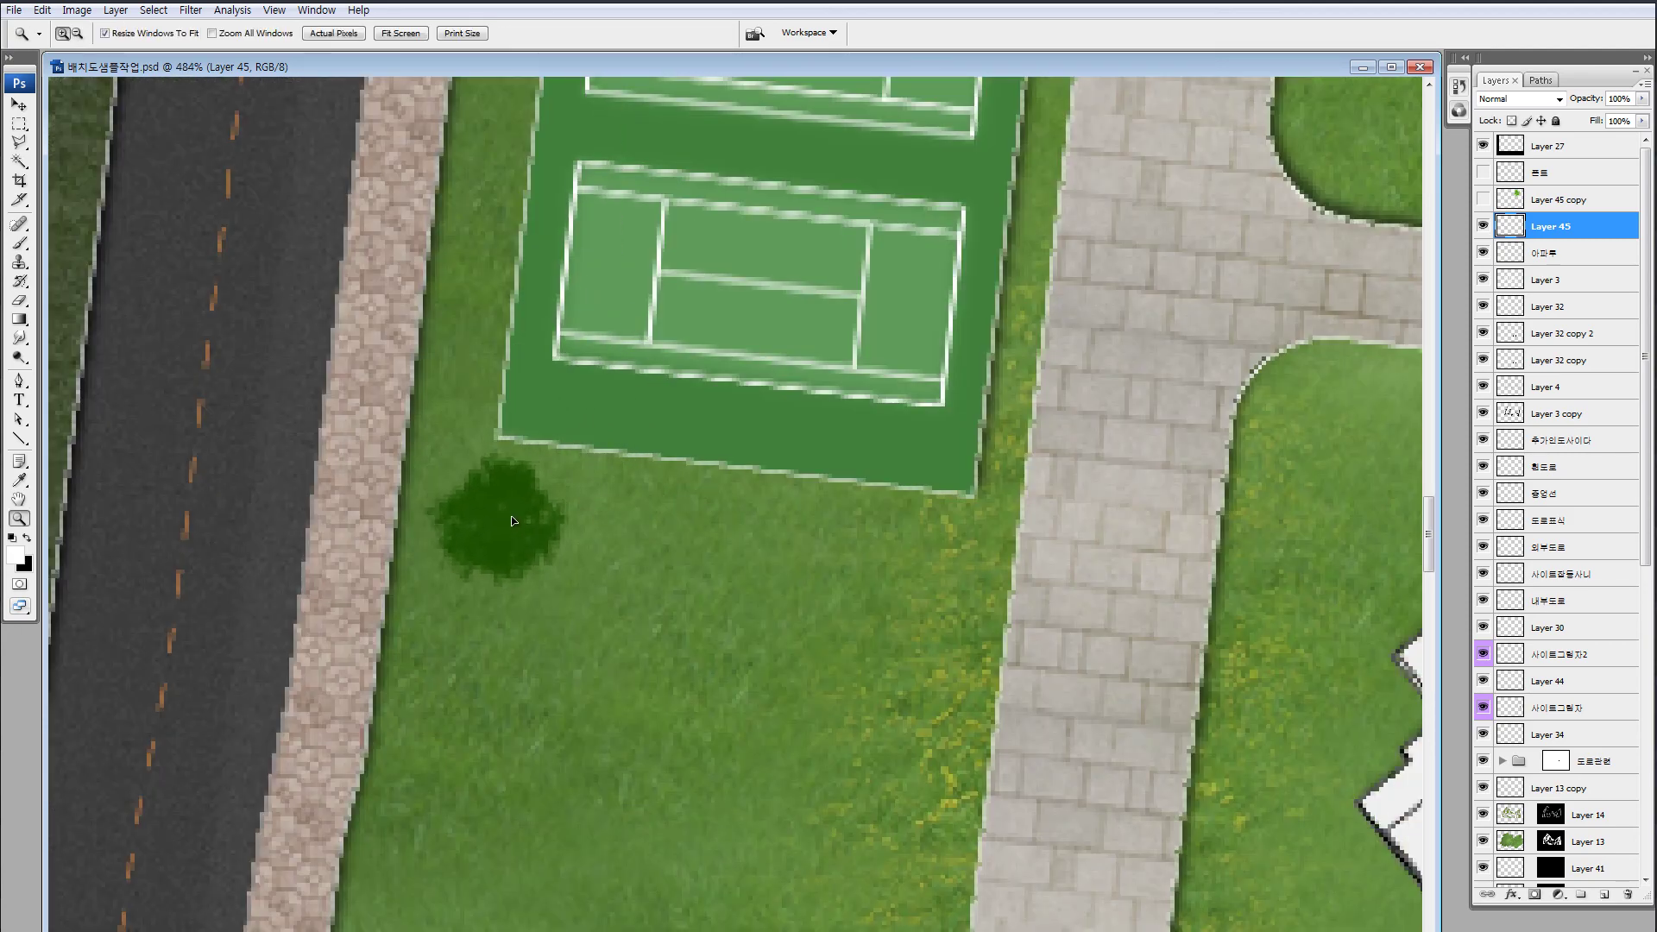
key("ctrl+minus")
key("ctrl+minus")
key("ctrl+minus")
key("ctrl+minus")
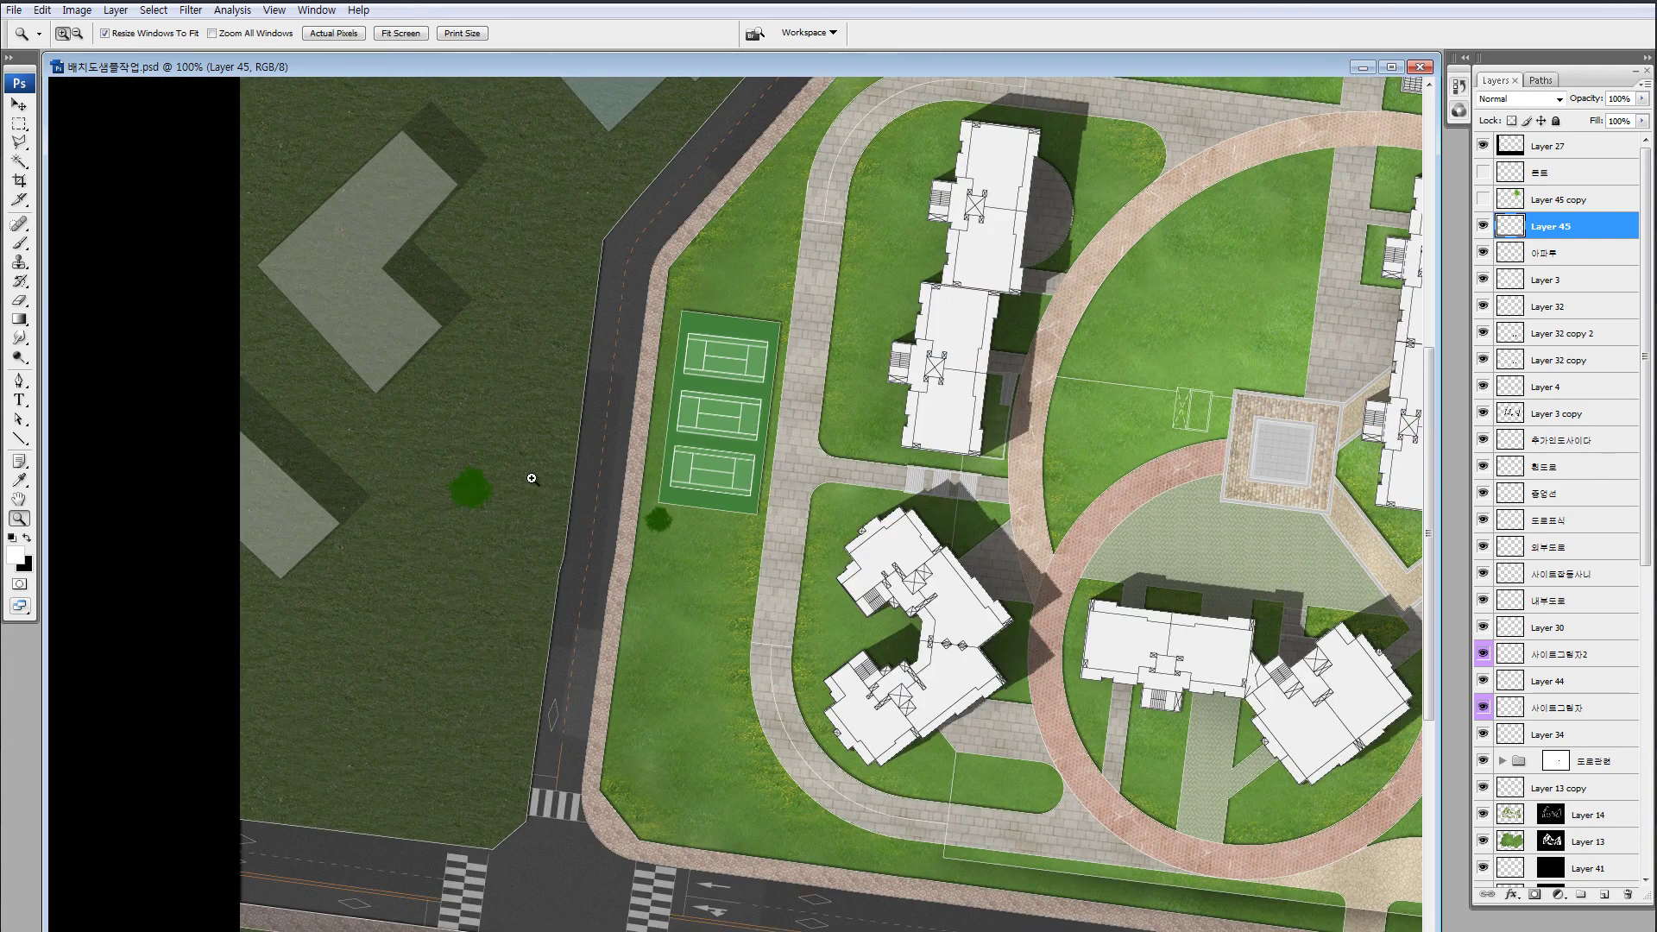
Copy the larger tree to a spot below it on the dark ground and scale the copy to a medium size
key("m")
left_click_drag(403, 367, 541, 586)
mouse_move(501, 511)
left_mouse_down()
mouse_move(667, 566)
mouse_move(688, 594)
mouse_move(522, 621)
mouse_move(477, 666)
mouse_move(461, 637)
left_mouse_up()
key("ctrl+t")
key("Return")
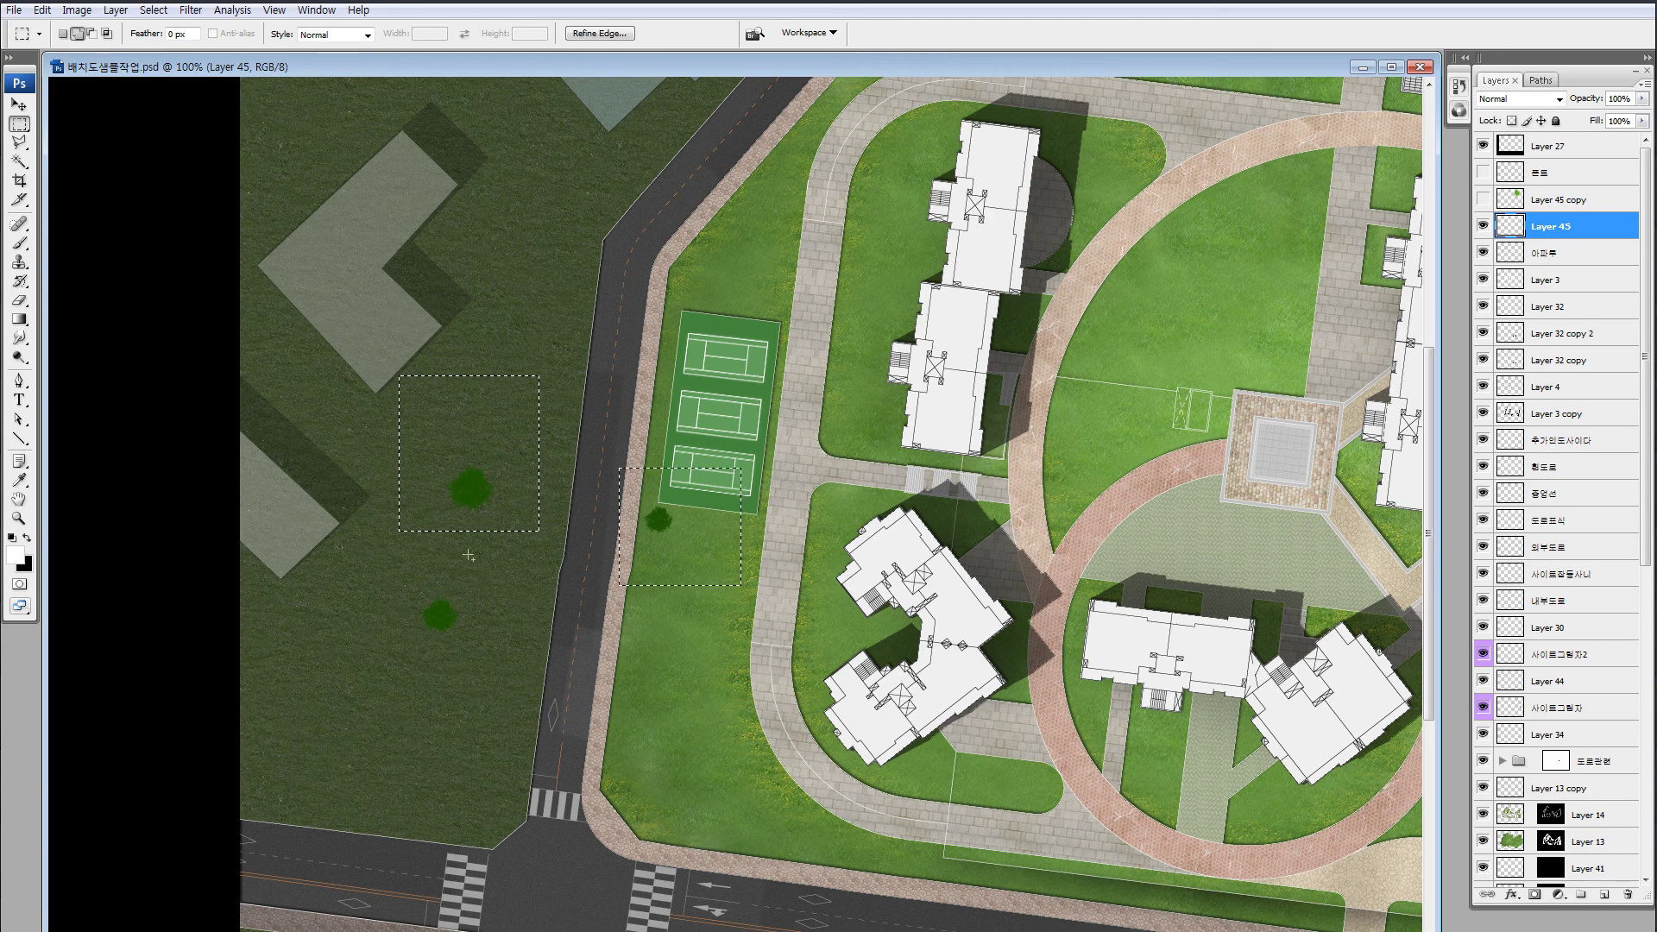
Gather the large, medium and small trees in a loose column on the dark ground outside the site
mouse_move(710, 653)
left_mouse_down()
mouse_move(888, 734)
mouse_move(681, 610)
mouse_move(616, 635)
mouse_move(644, 661)
left_mouse_up()
left_click_drag(546, 468, 715, 653)
left_click_drag(594, 477, 494, 765)
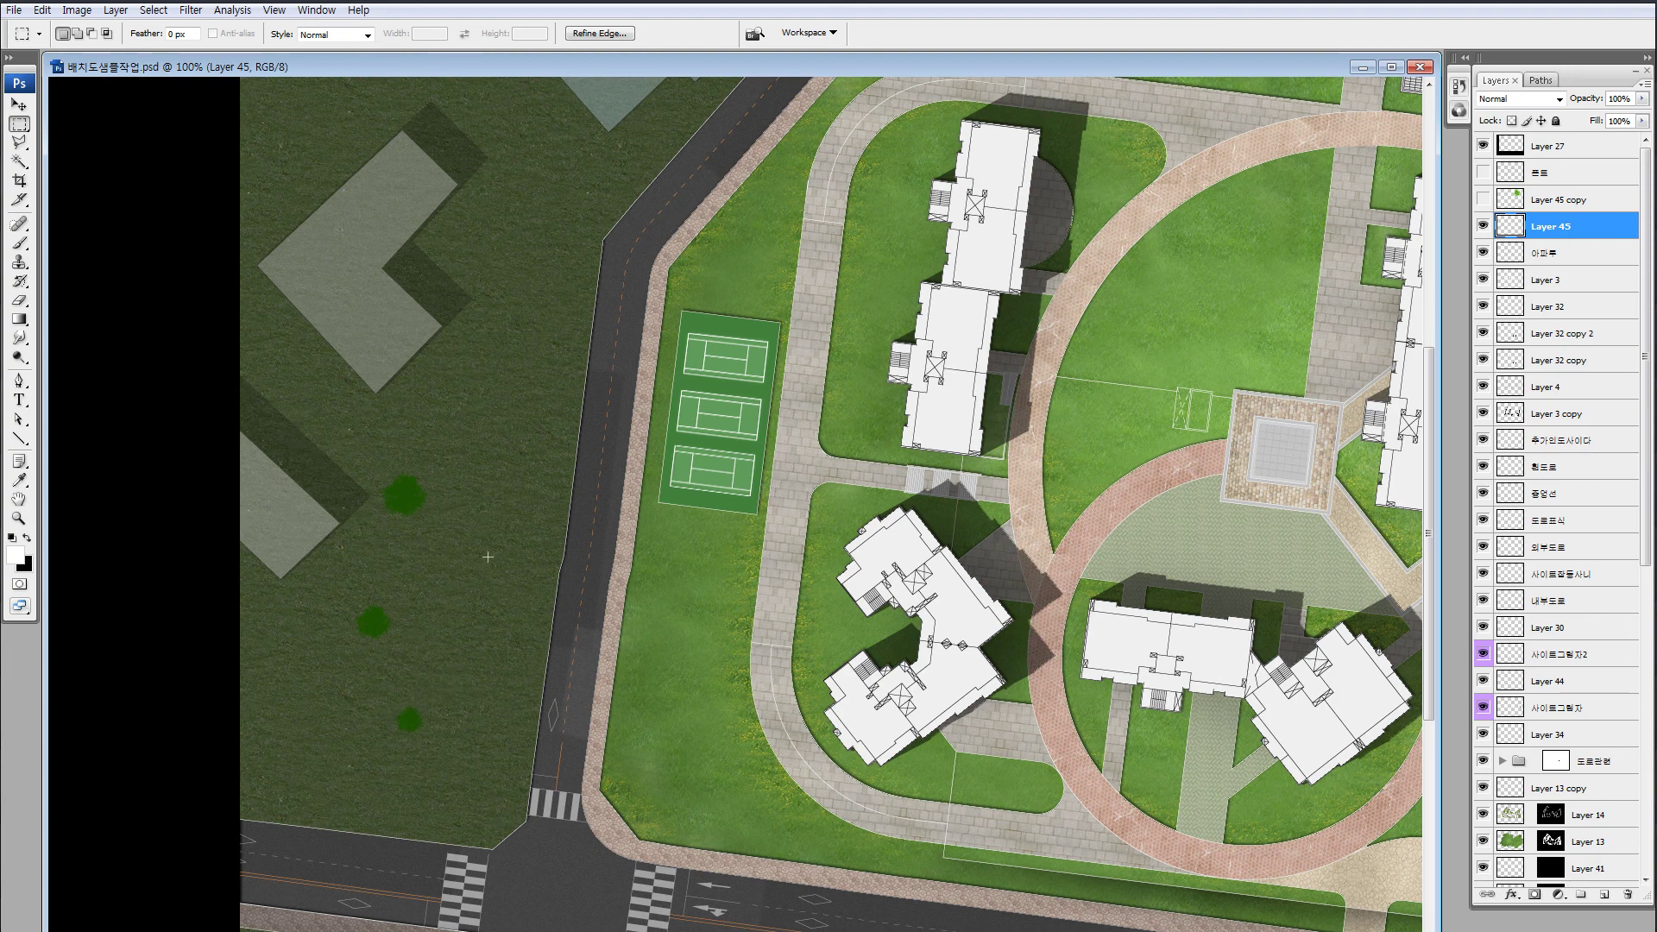
Copy the largest source tree onto the lawn at the lower corner of the tennis courts
left_click_drag(301, 414, 486, 557)
left_click_drag(412, 511, 675, 535)
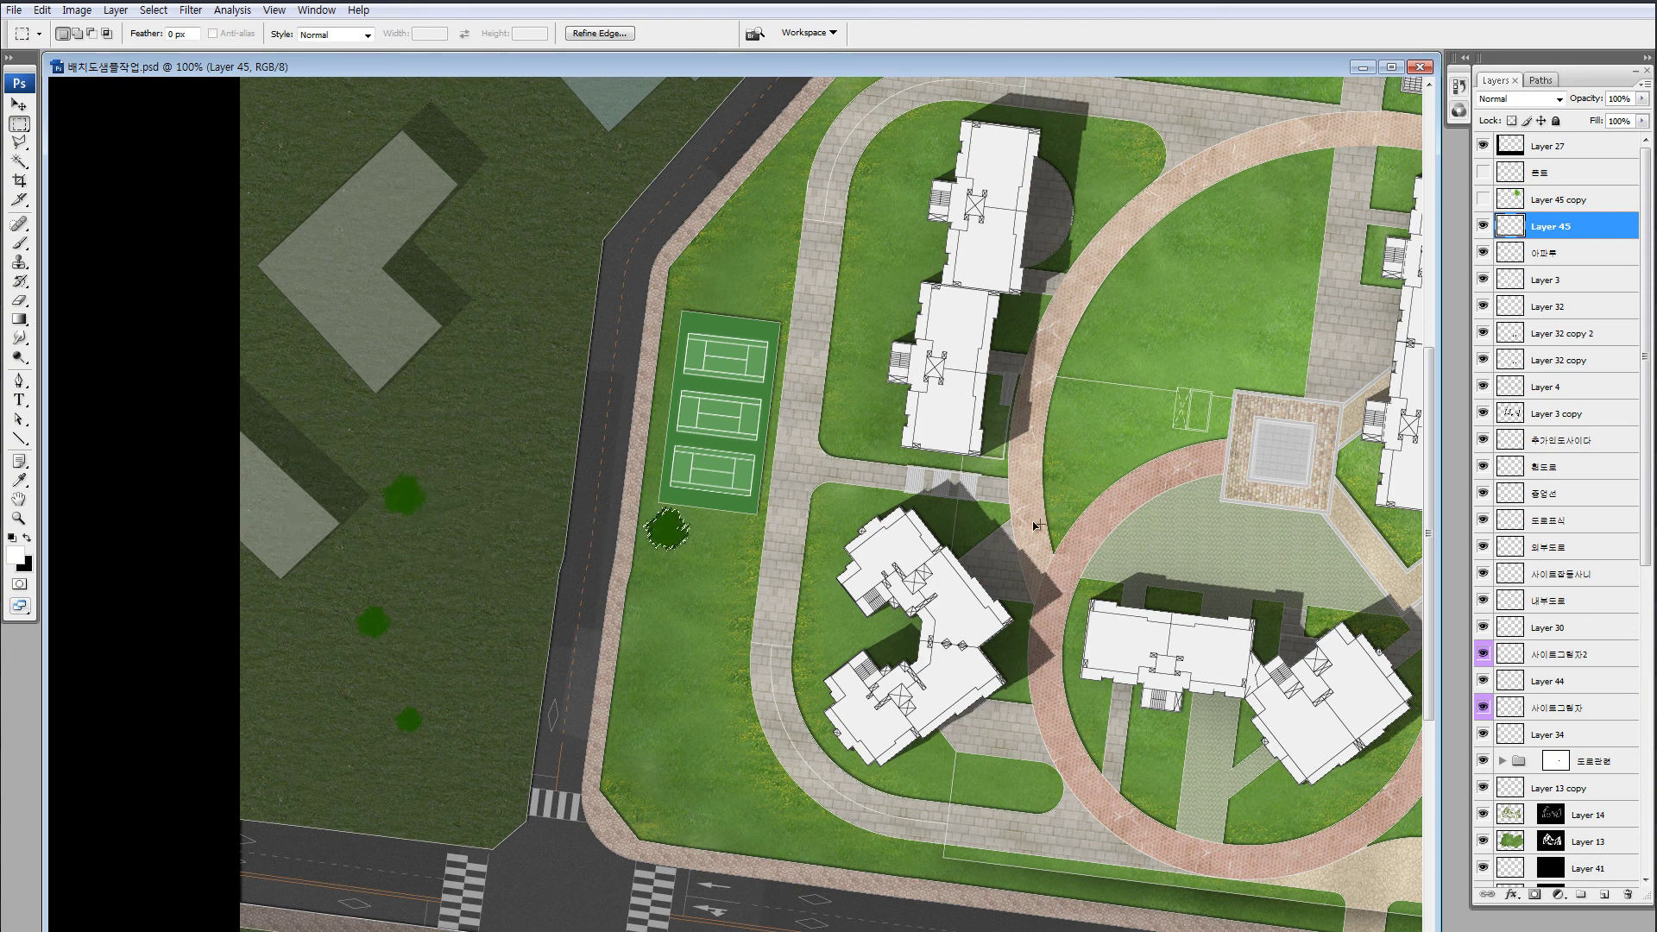
key("ctrl+minus")
key("ctrl+minus")
key("ctrl+plus")
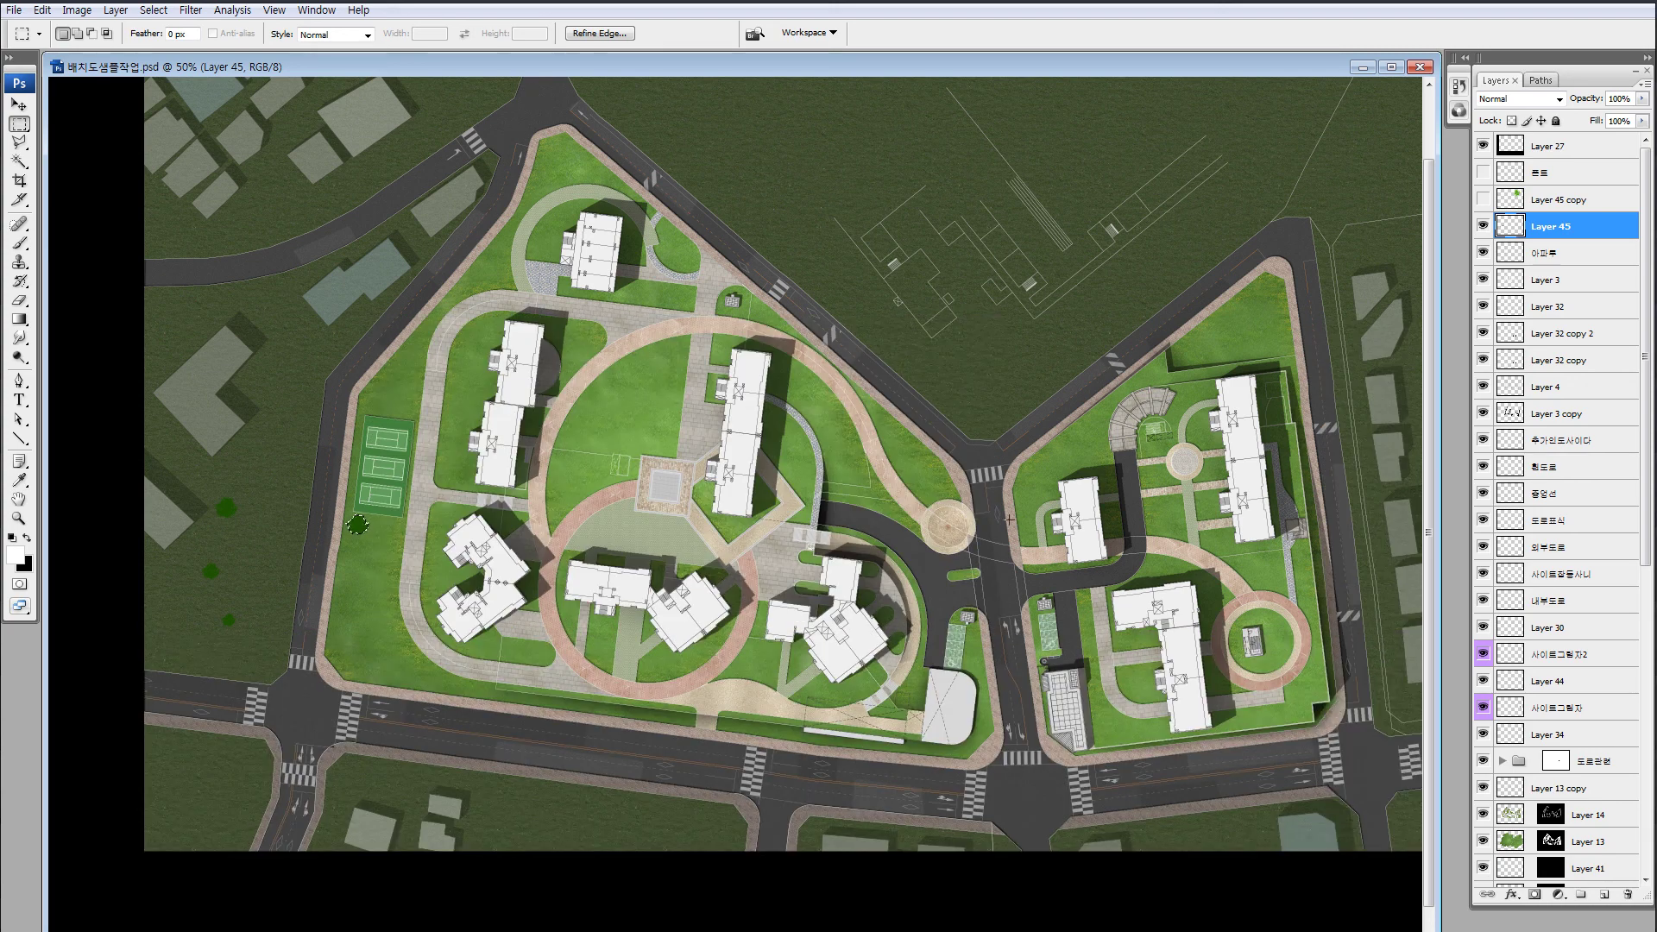
key("l")
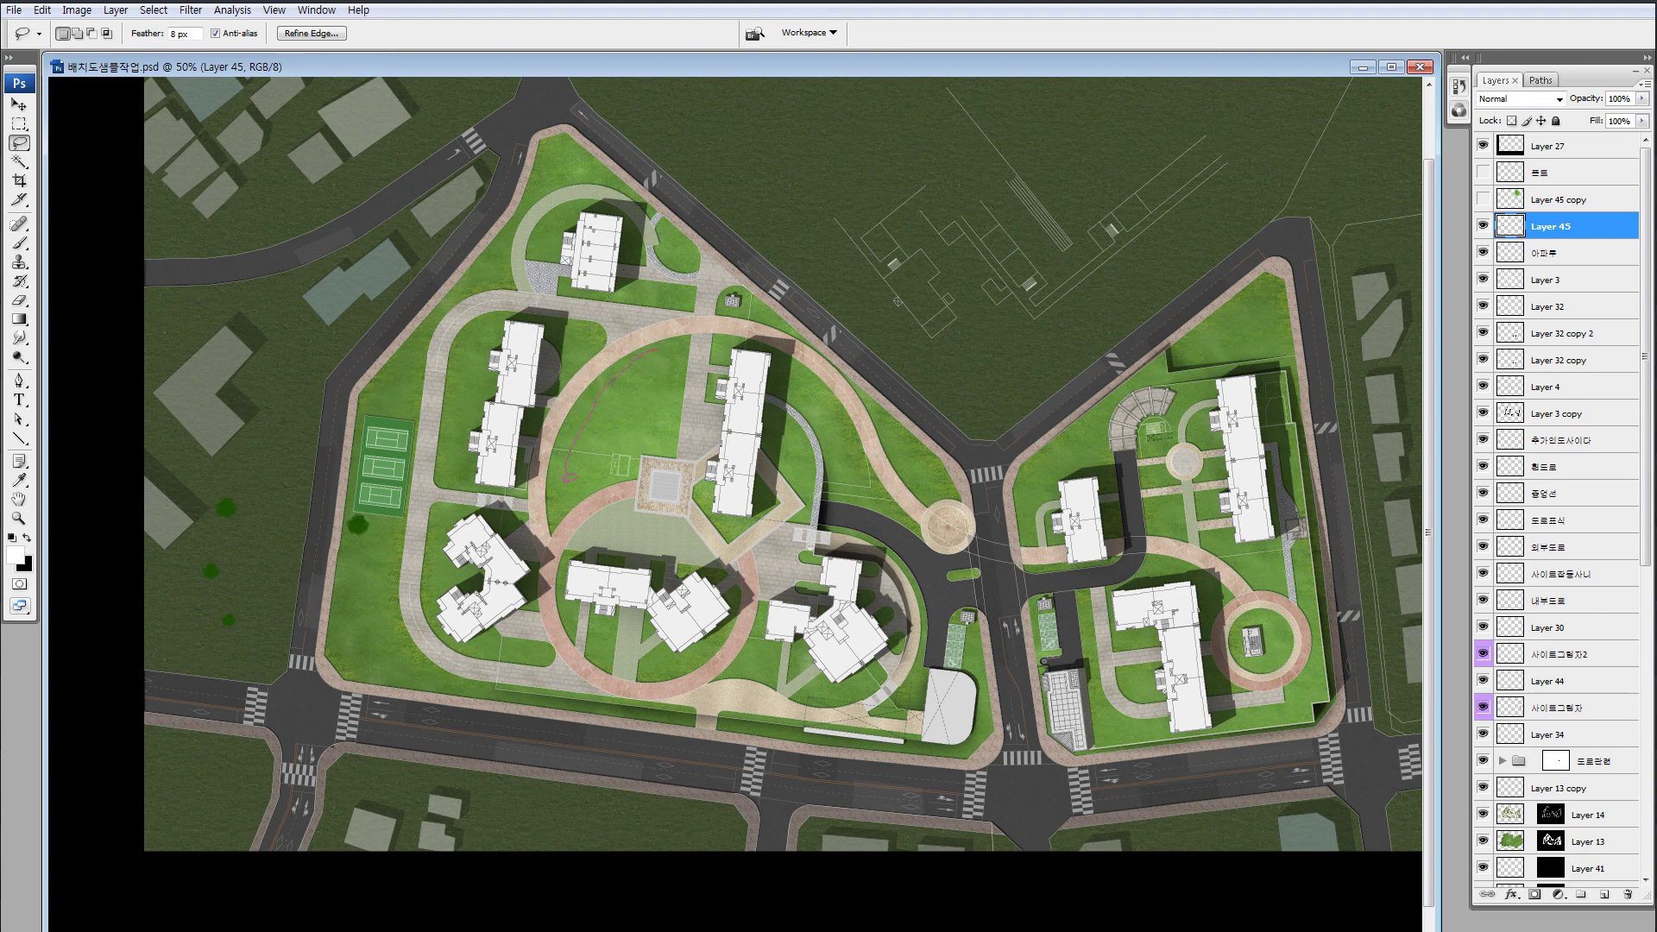
left_click_drag(643, 473, 661, 405)
key("ctrl+d")
left_click_drag(593, 278, 609, 411)
key("Return")
left_click_drag(523, 369, 537, 404)
mouse_move(512, 466)
left_mouse_down()
mouse_move(525, 494)
mouse_move(678, 350)
mouse_move(640, 342)
left_mouse_up()
left_click(696, 364)
left_click_drag(561, 483, 703, 414)
Lasso the small circular plaza in the eastern block and the large central lawn with an 8 px feather, and show them in Quick Mask
mouse_move(1183, 604)
left_mouse_down()
mouse_move(1212, 556)
mouse_move(1174, 603)
left_mouse_up()
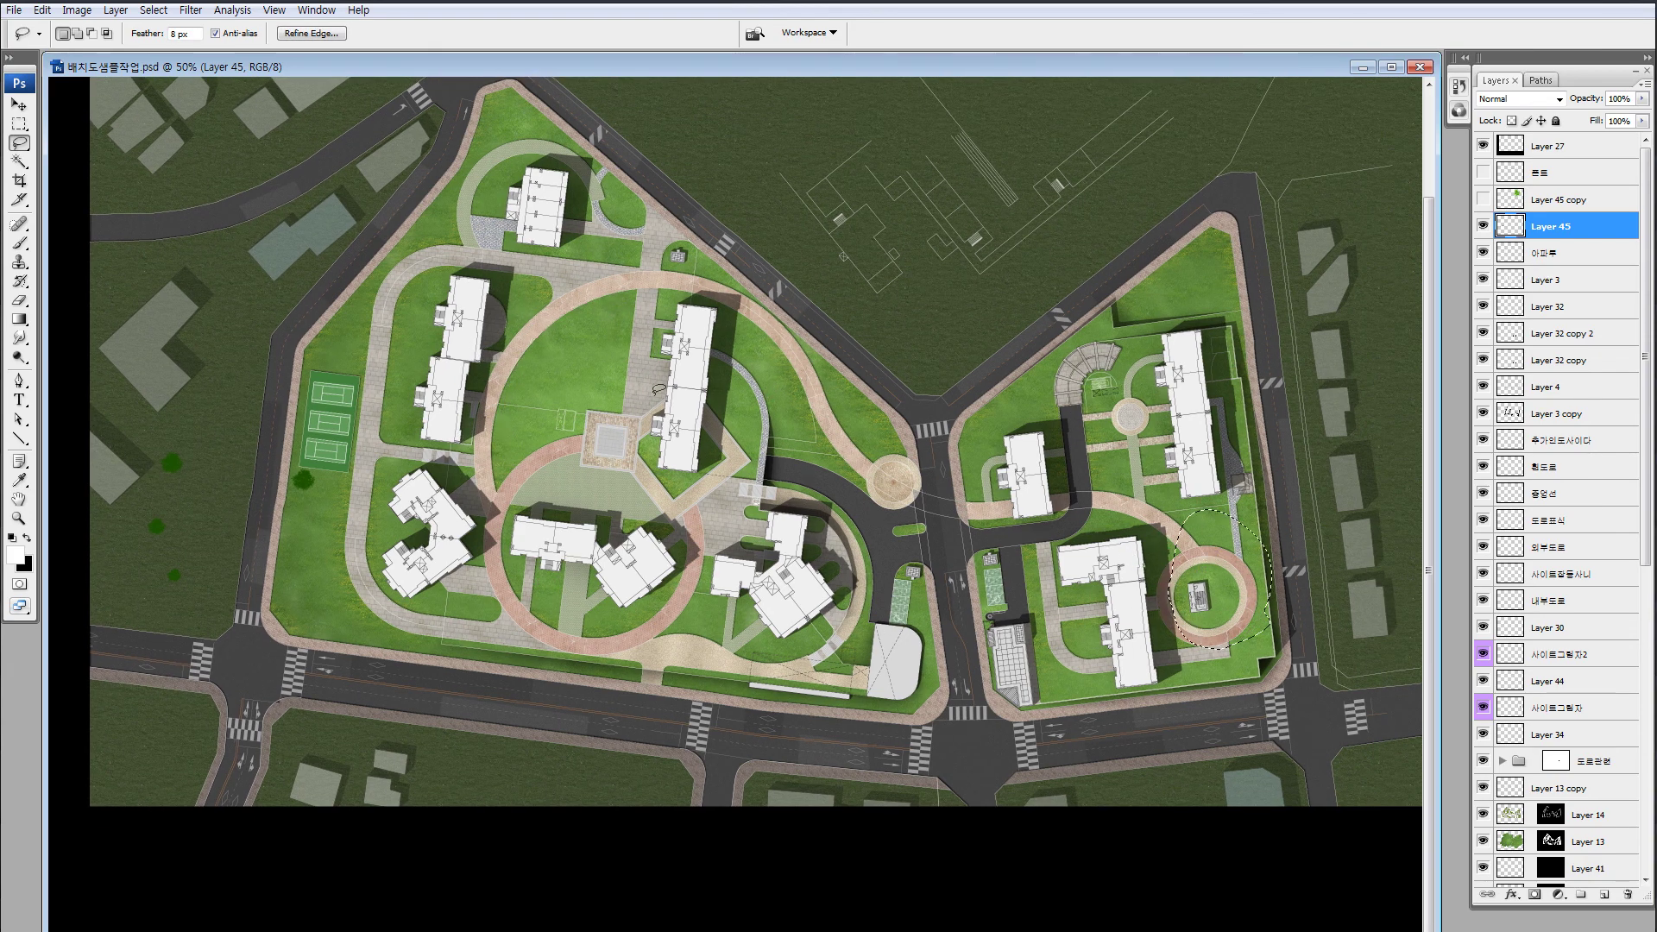
mouse_move(604, 295)
left_mouse_down()
mouse_move(656, 479)
mouse_move(580, 293)
left_mouse_up()
key("w")
key("d")
key("q")
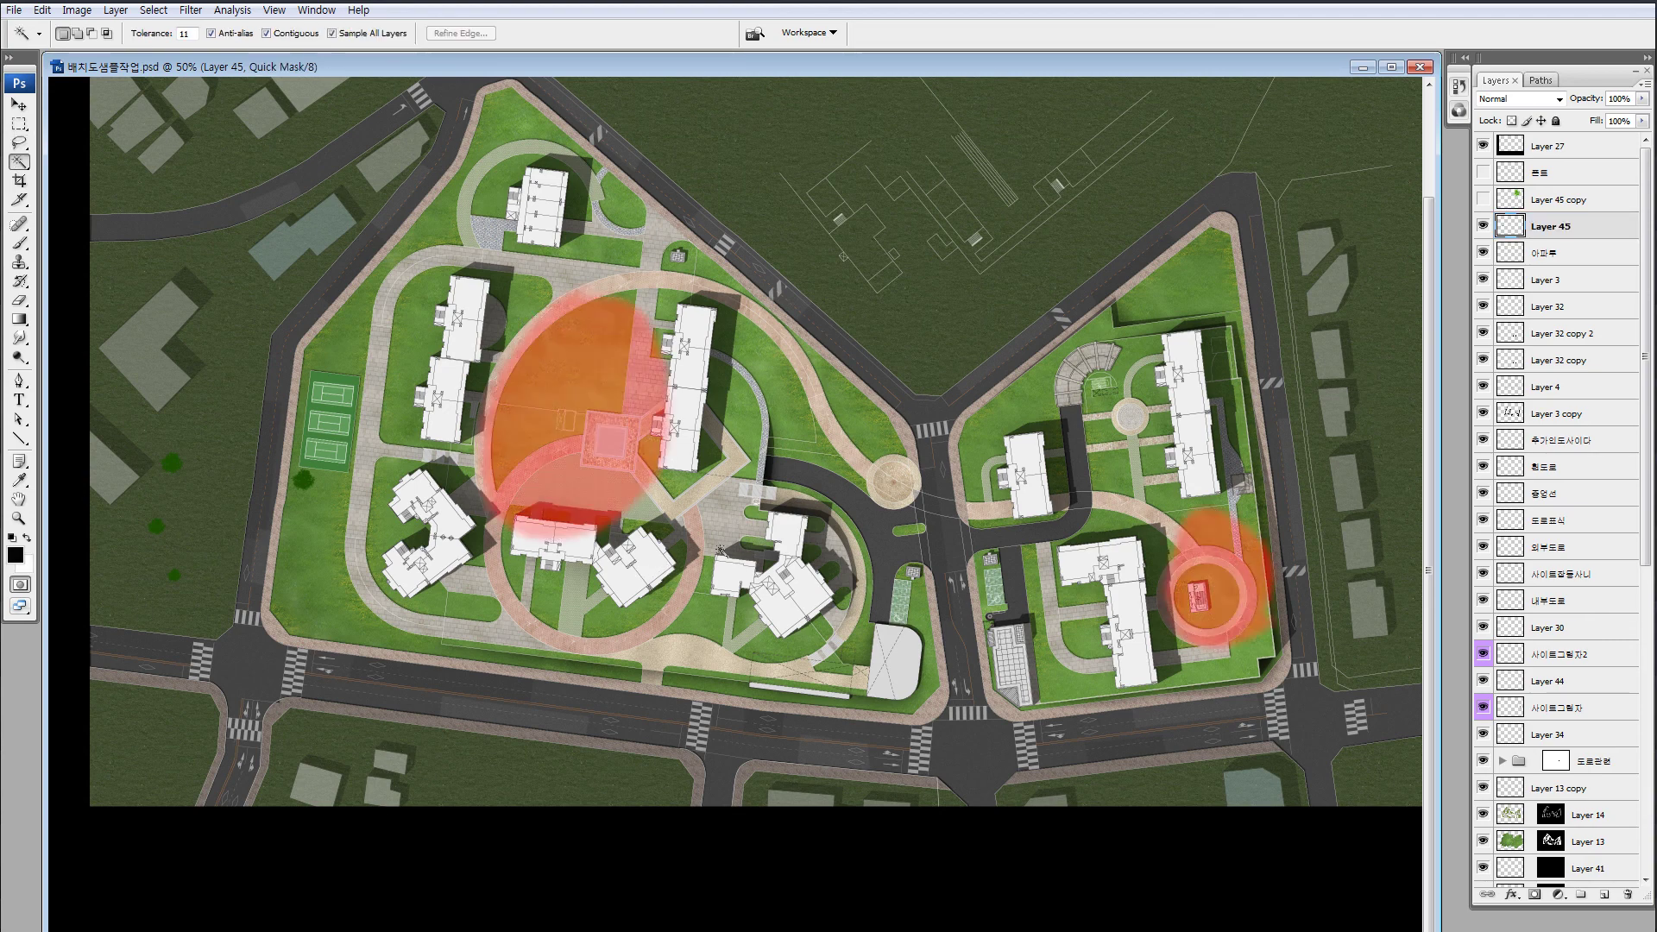
Leave Quick Mask and deselect the plaza and central lawn areas
key("q")
left_click(552, 94)
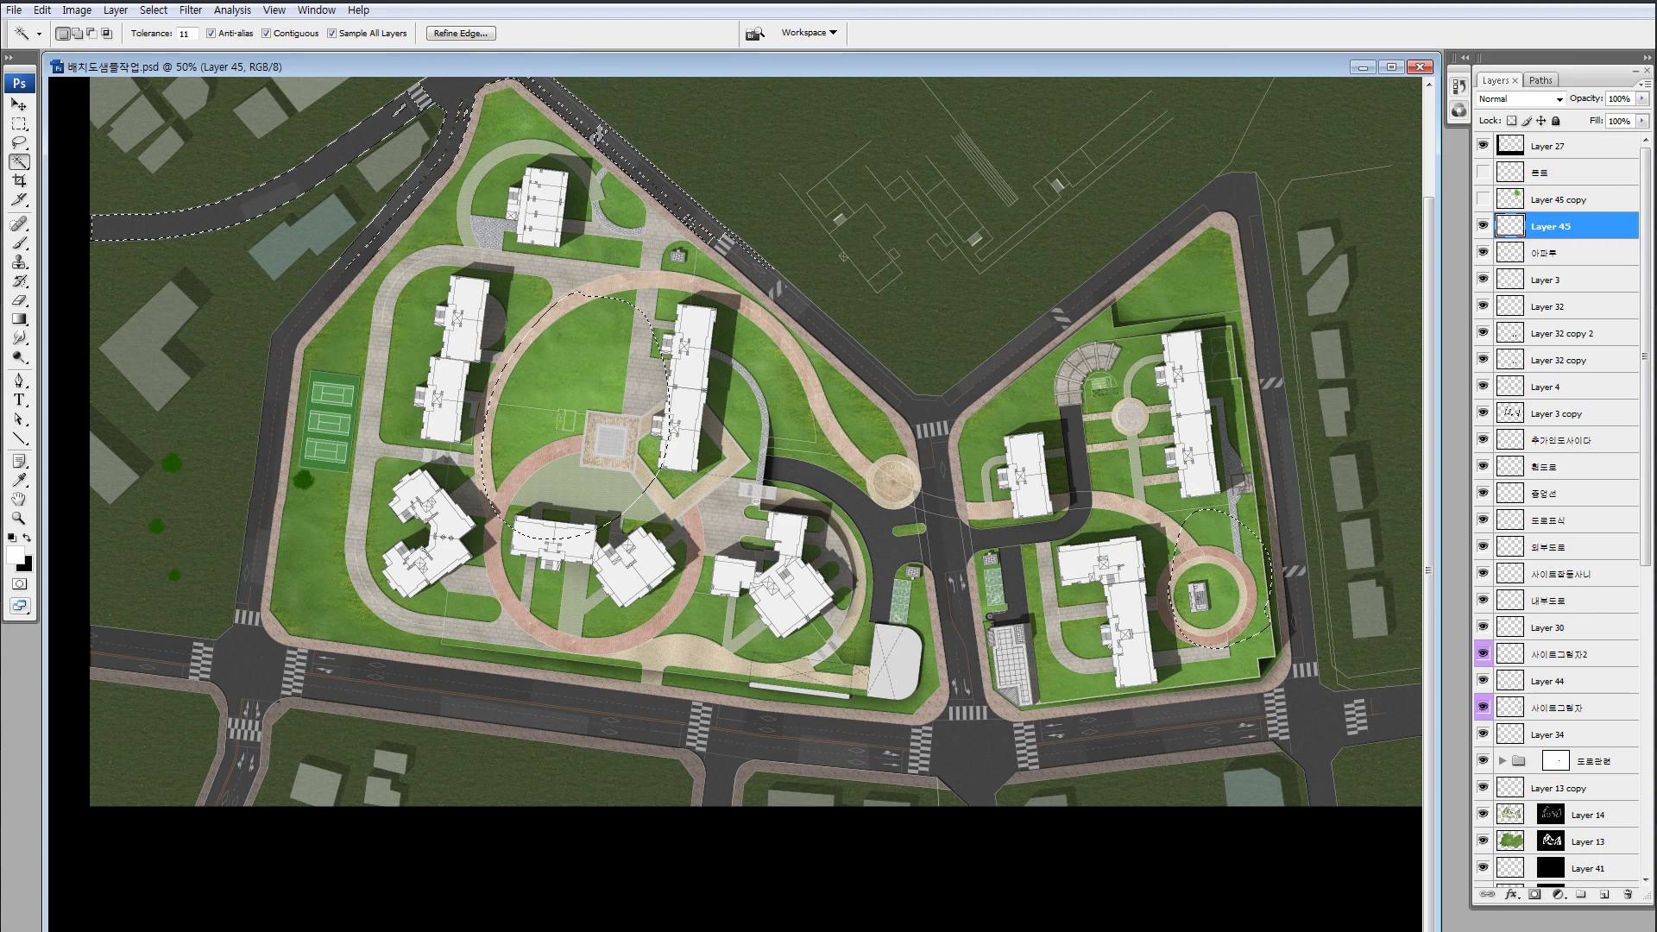
key("ctrl+d")
key("l")
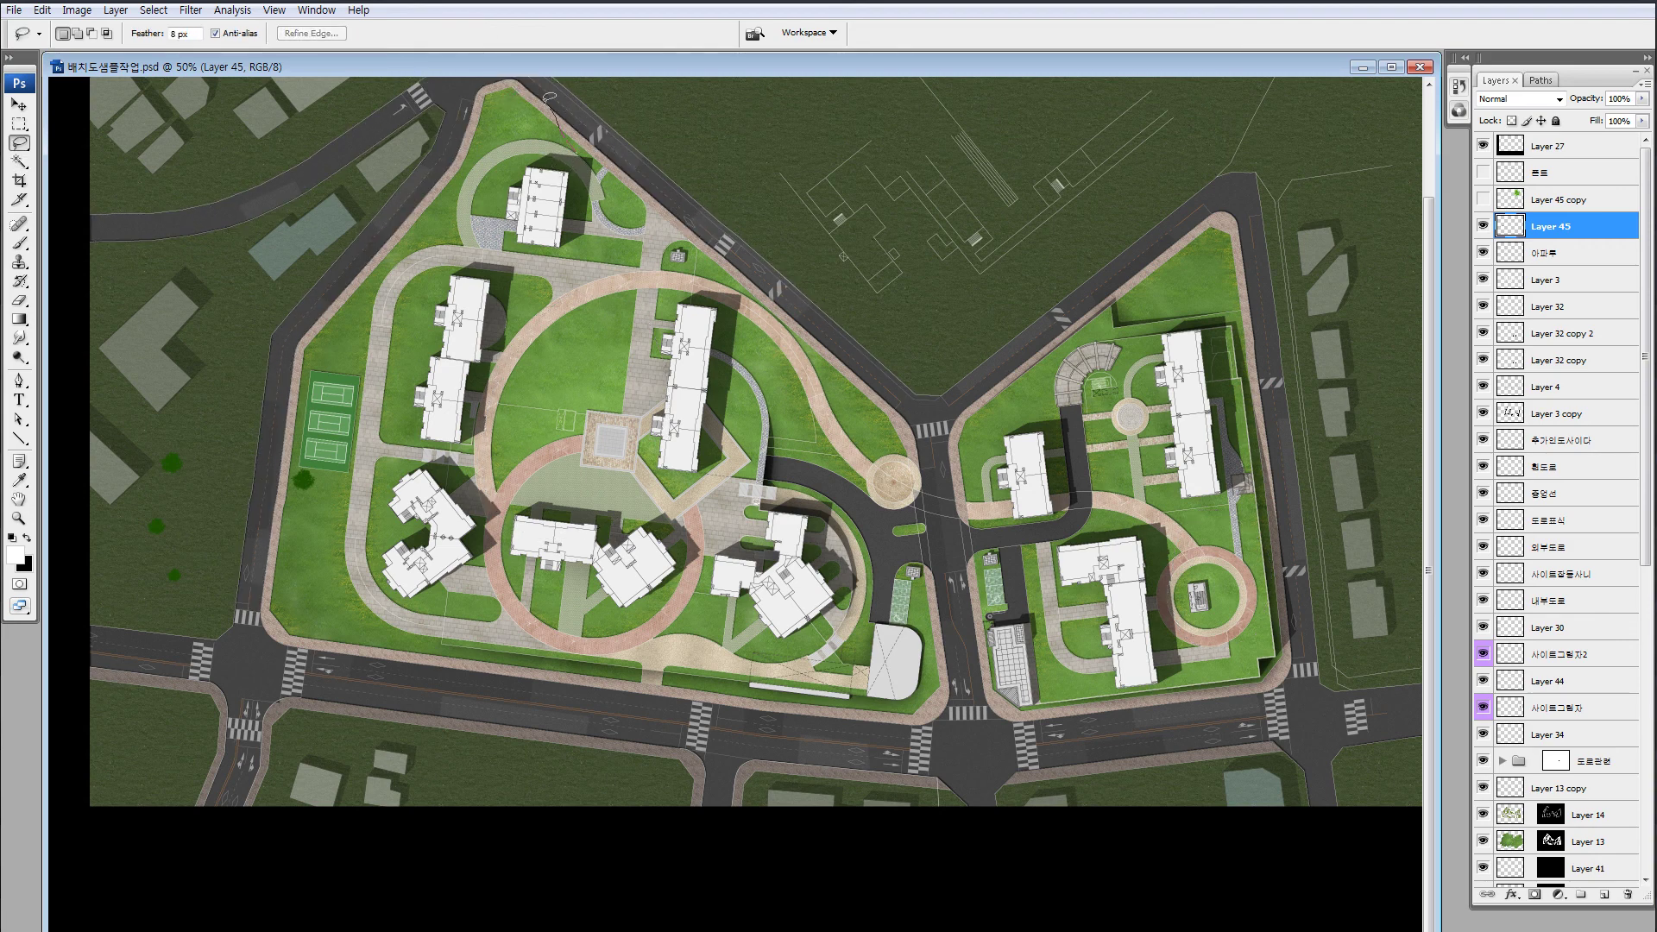
Lasso an area across the northernmost apartment building's lawn with an 8 px feather
left_click_drag(493, 135, 459, 162)
left_click_drag(488, 653, 698, 785)
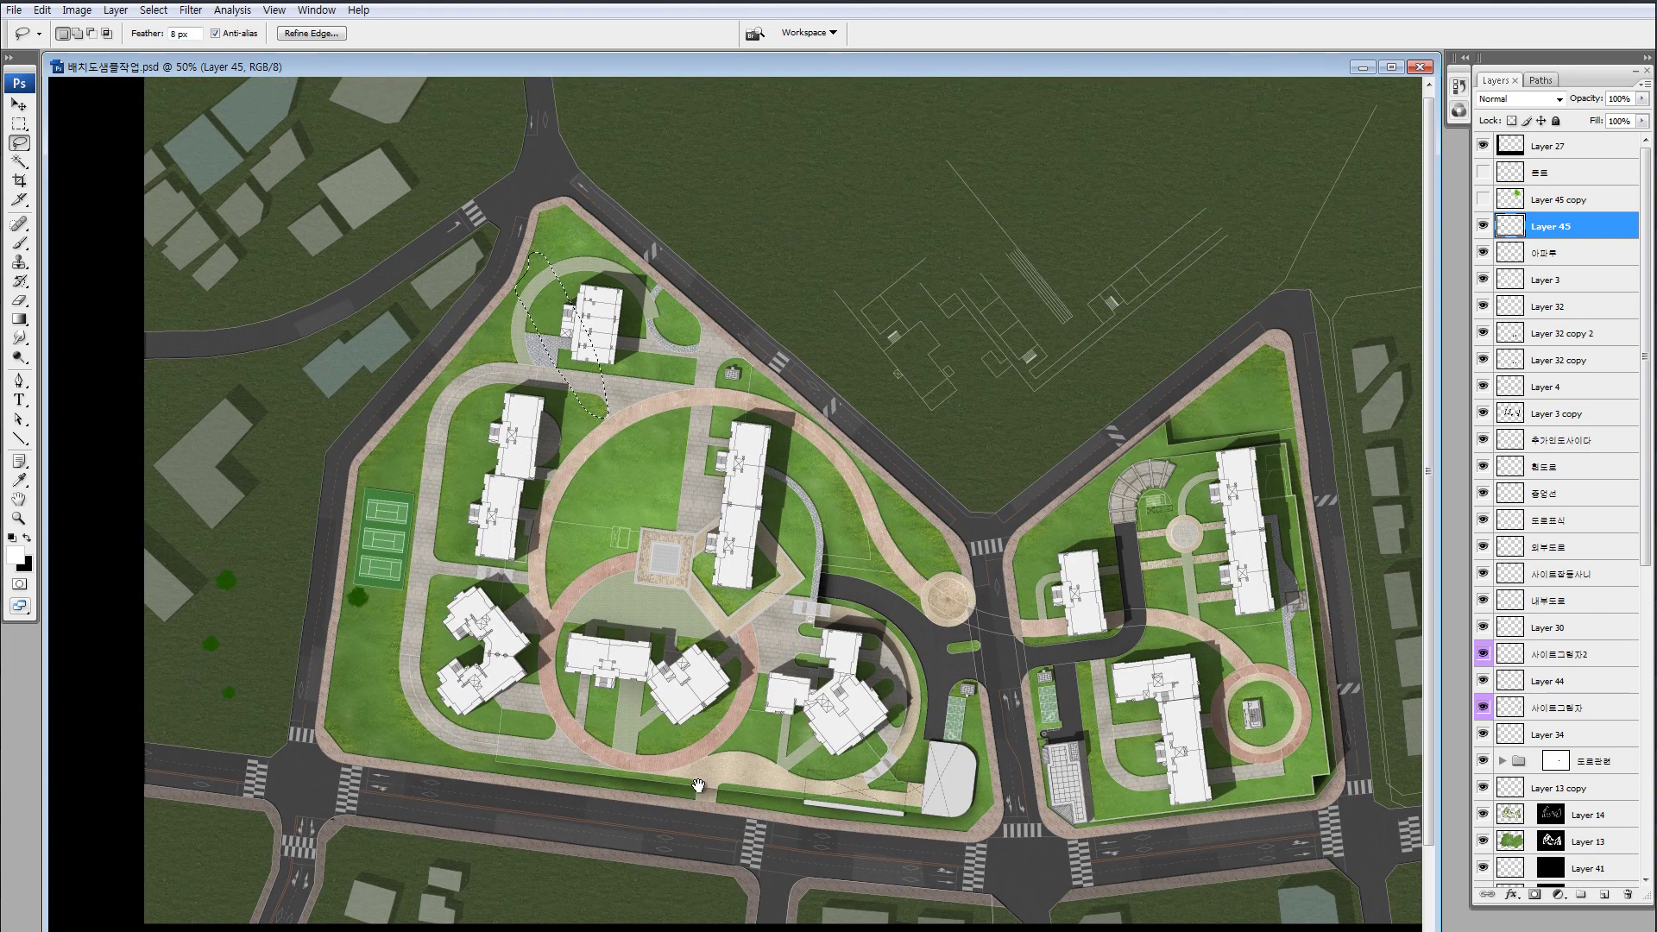
key("z")
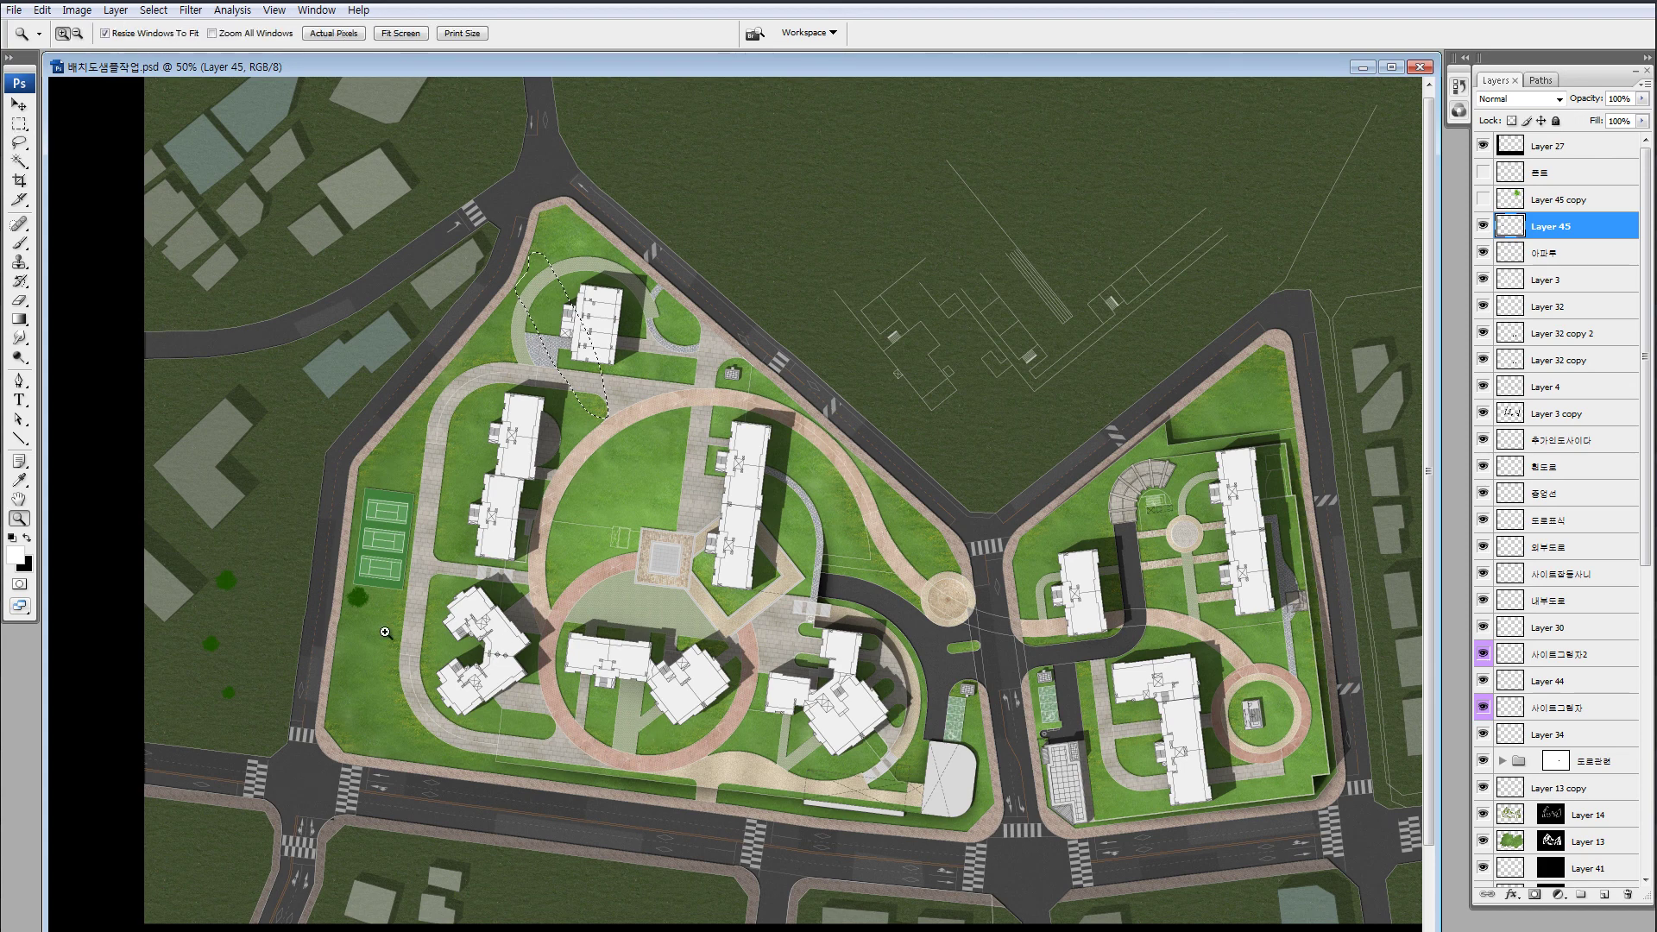
key("m")
key("z")
Copy trees of different sizes onto the southwest corner lawn below the tennis courts and the rounded green strip beside the circular path
left_click_drag(277, 431, 481, 721)
left_click_drag(694, 576, 684, 724)
left_click_drag(663, 815, 477, 477)
left_click_drag(523, 397, 544, 643)
left_click_drag(544, 643, 594, 654)
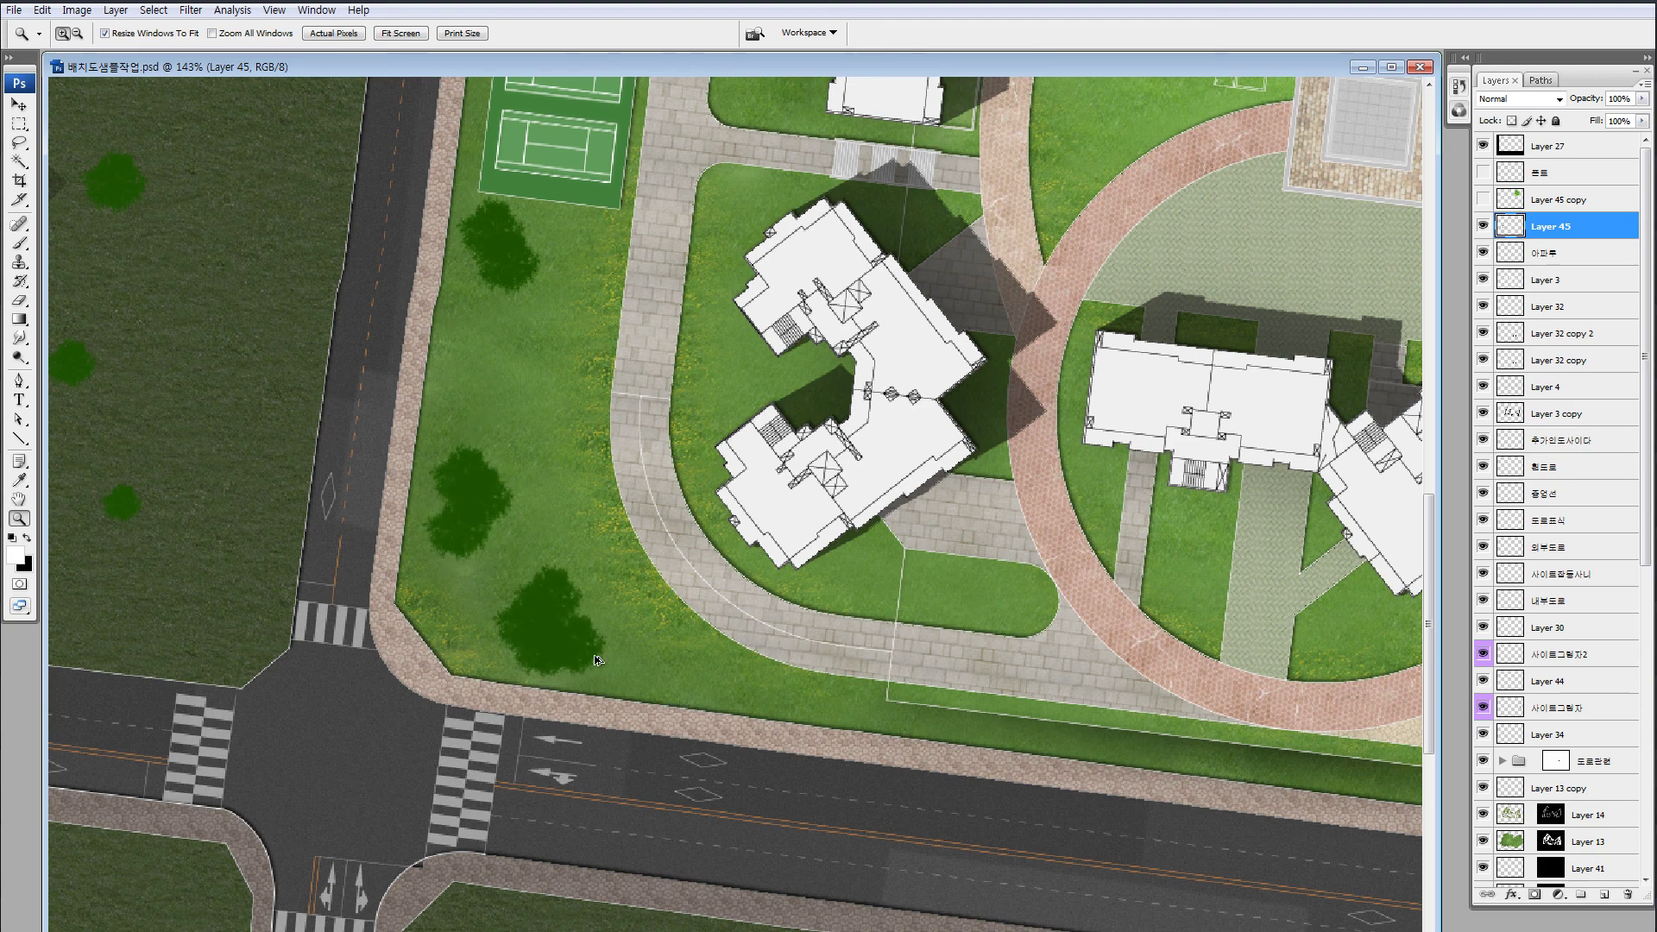
left_click_drag(458, 634, 680, 664)
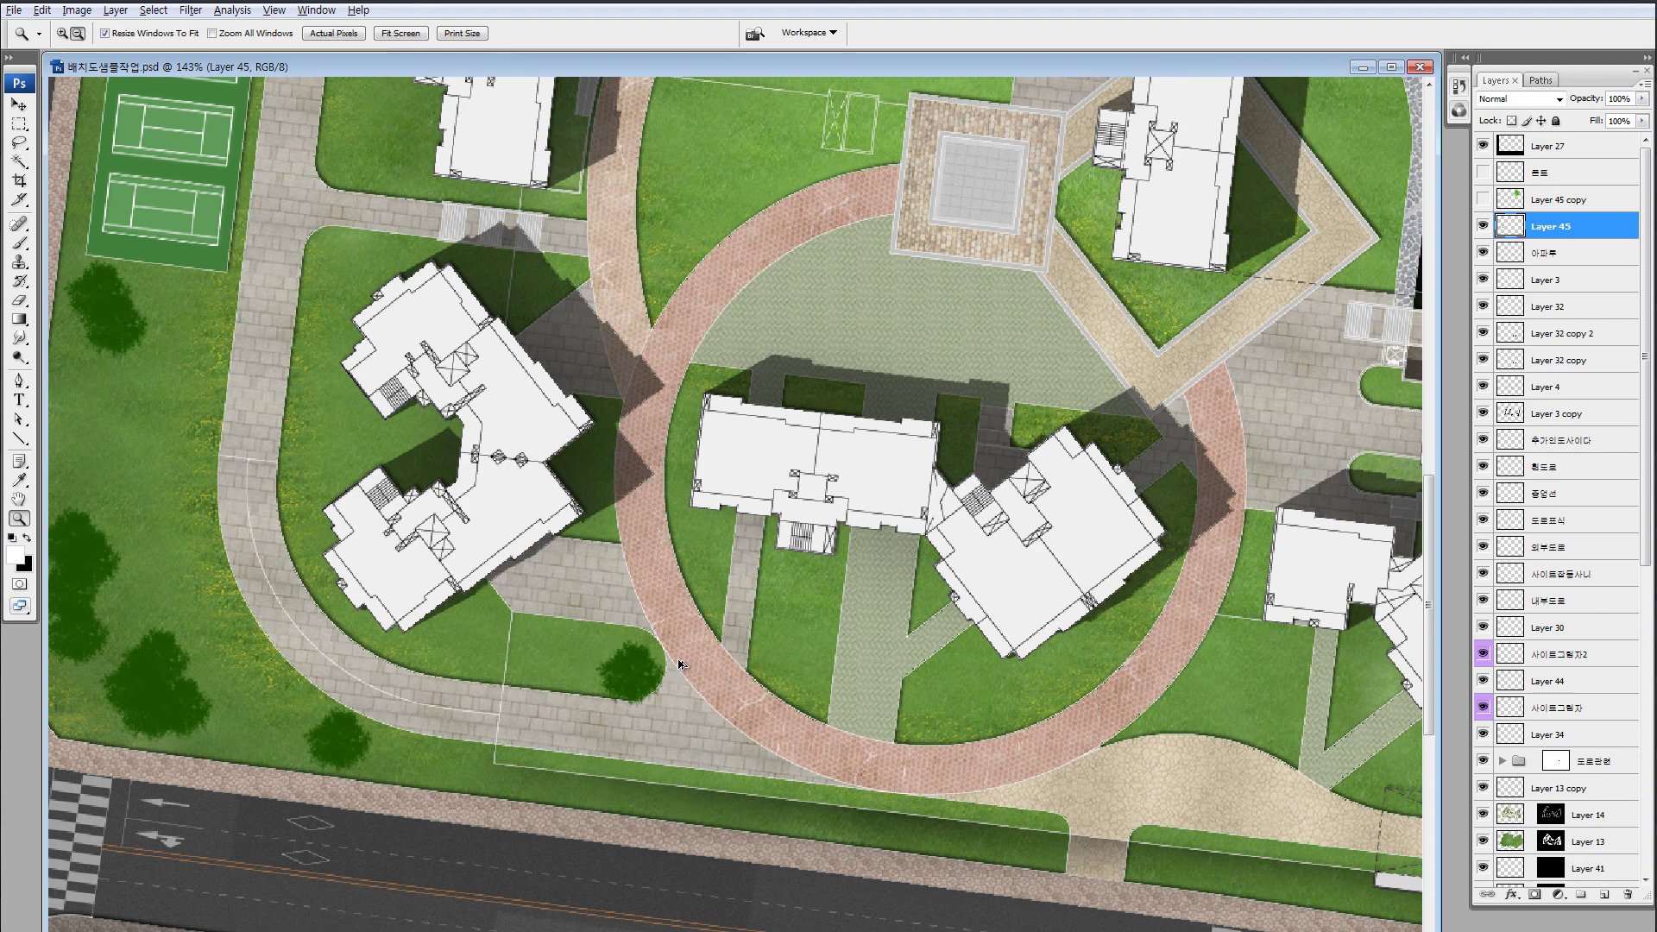
Copy a tree onto the lawn just above the tennis courts, scale it to 90% and rotate it
left_click_drag(535, 328, 531, 839)
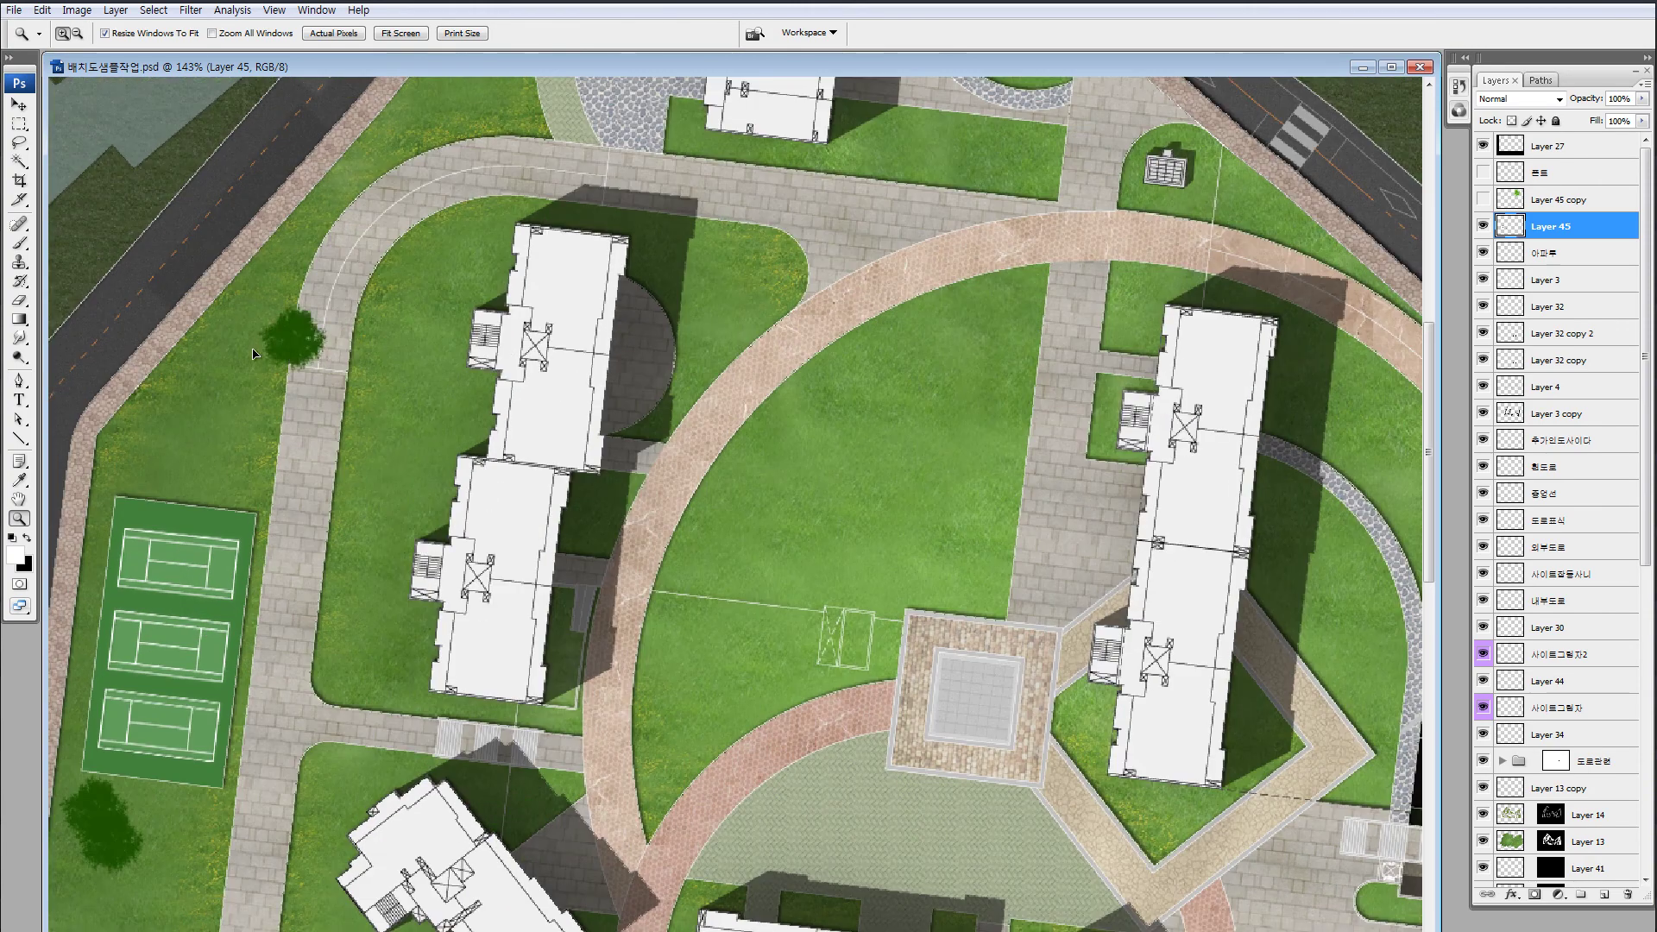
mouse_move(188, 413)
left_mouse_down()
mouse_move(226, 401)
mouse_move(206, 401)
left_mouse_up()
key("ctrl+t")
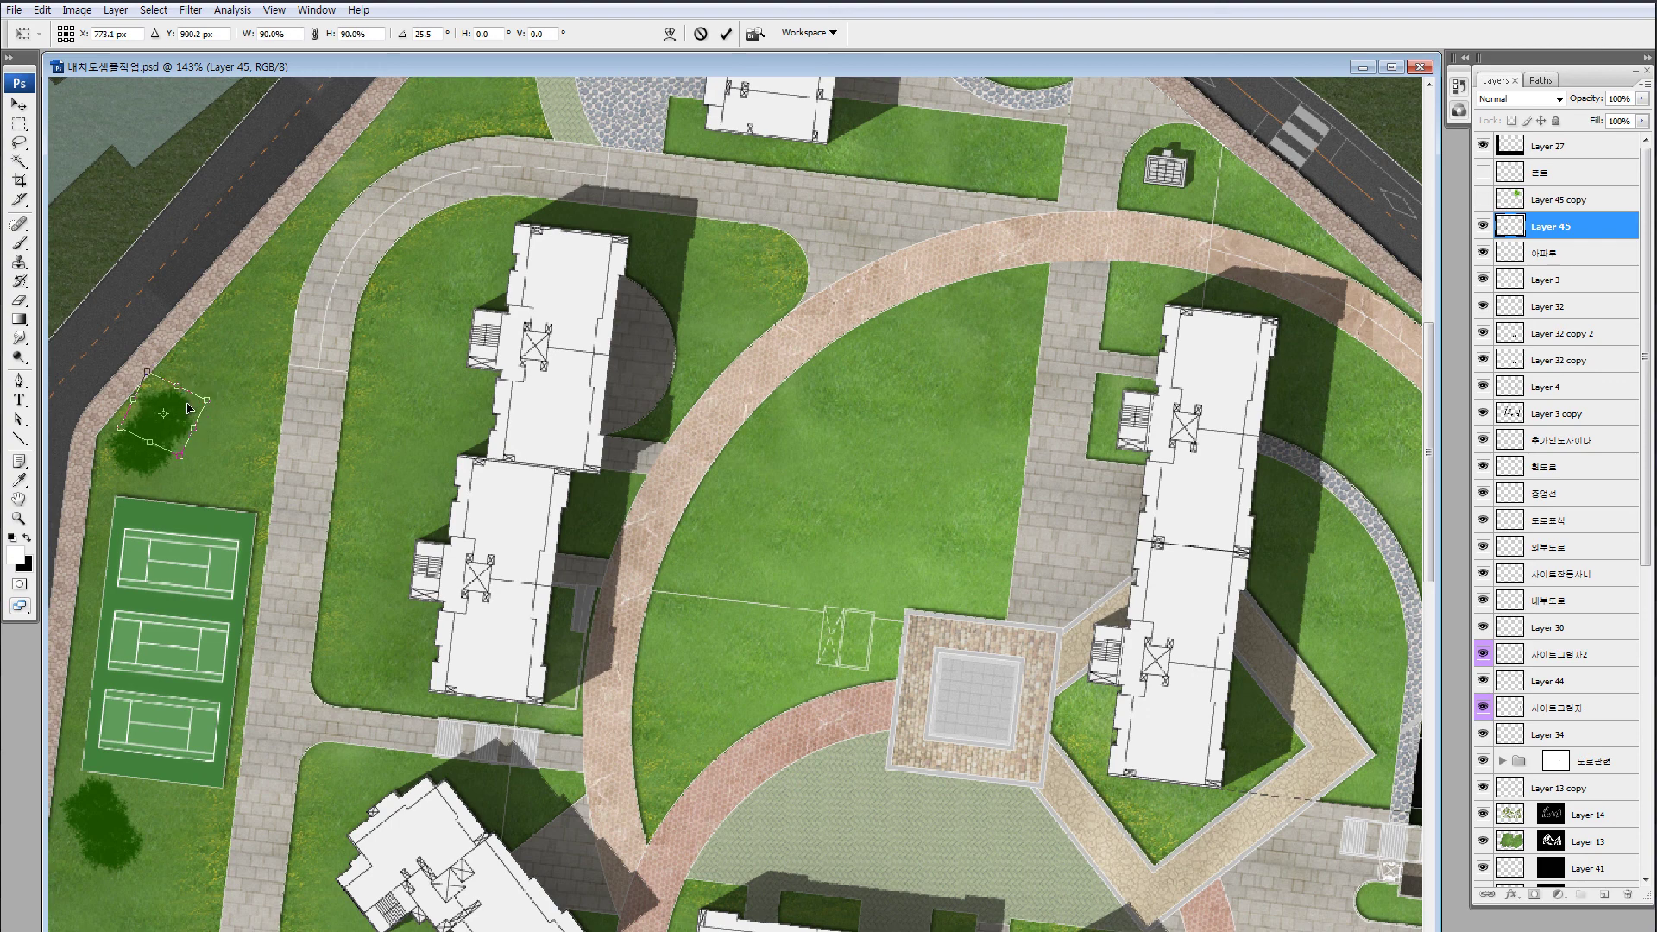
key("Return")
key("z")
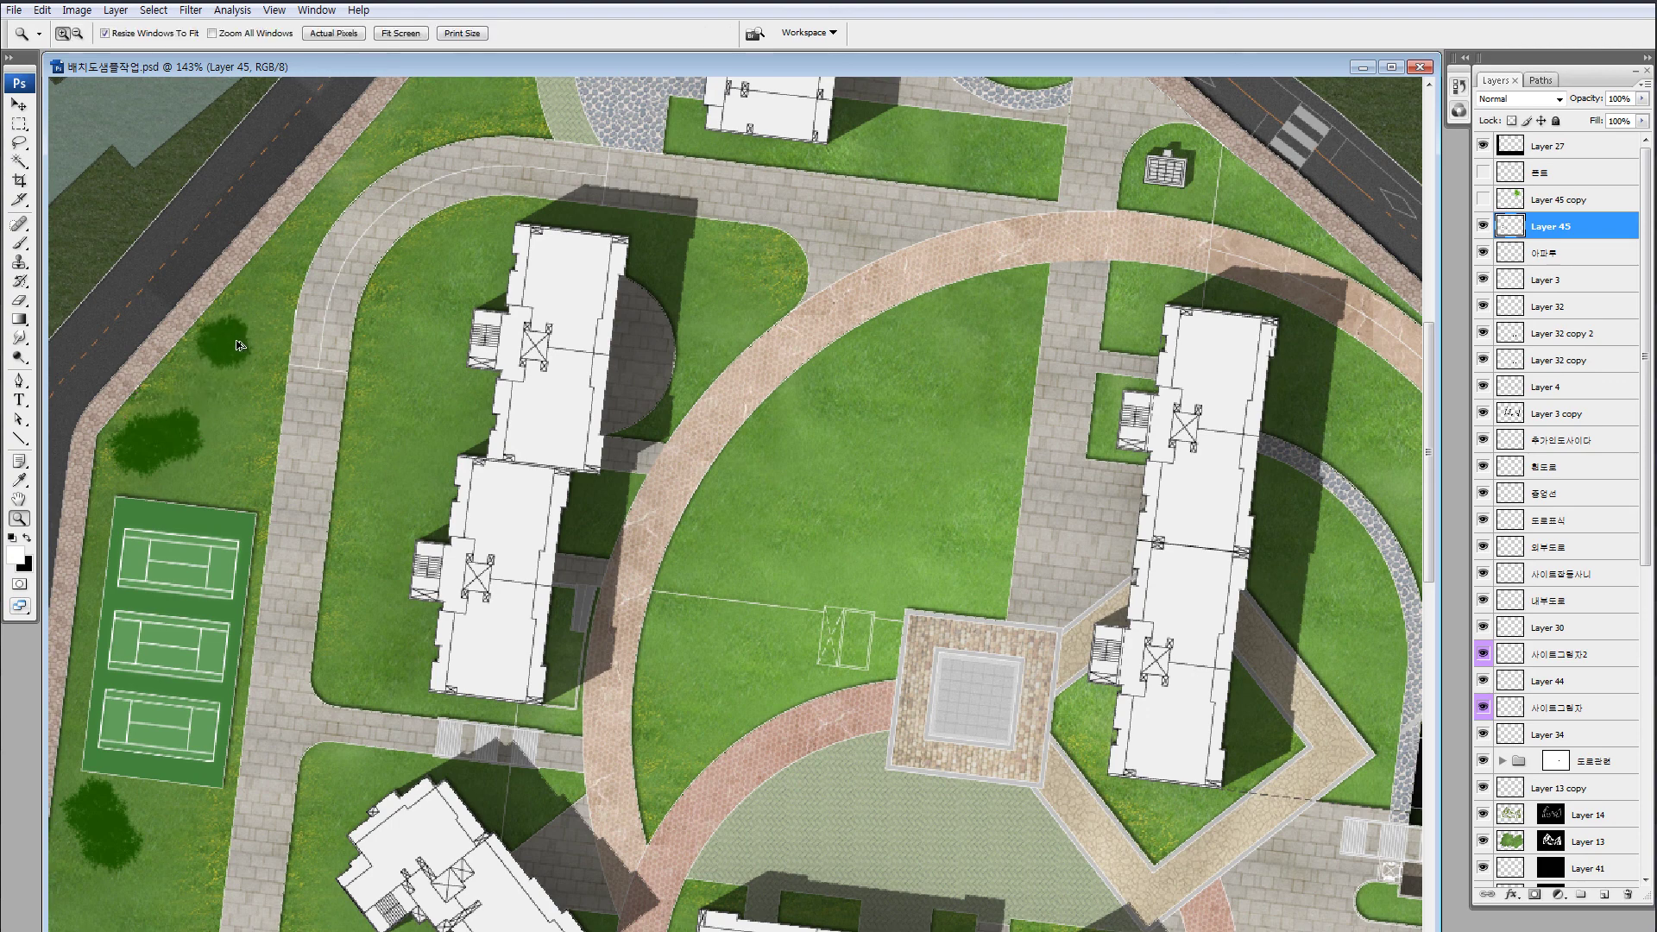
Copy trees up the northwest lawn strip to the site's north tip and beside the small pavilion
left_click_drag(300, 264, 242, 490)
mouse_move(177, 593)
left_mouse_down()
mouse_move(462, 288)
mouse_move(413, 306)
mouse_move(366, 485)
mouse_move(518, 179)
mouse_move(562, 139)
mouse_move(542, 163)
left_mouse_up()
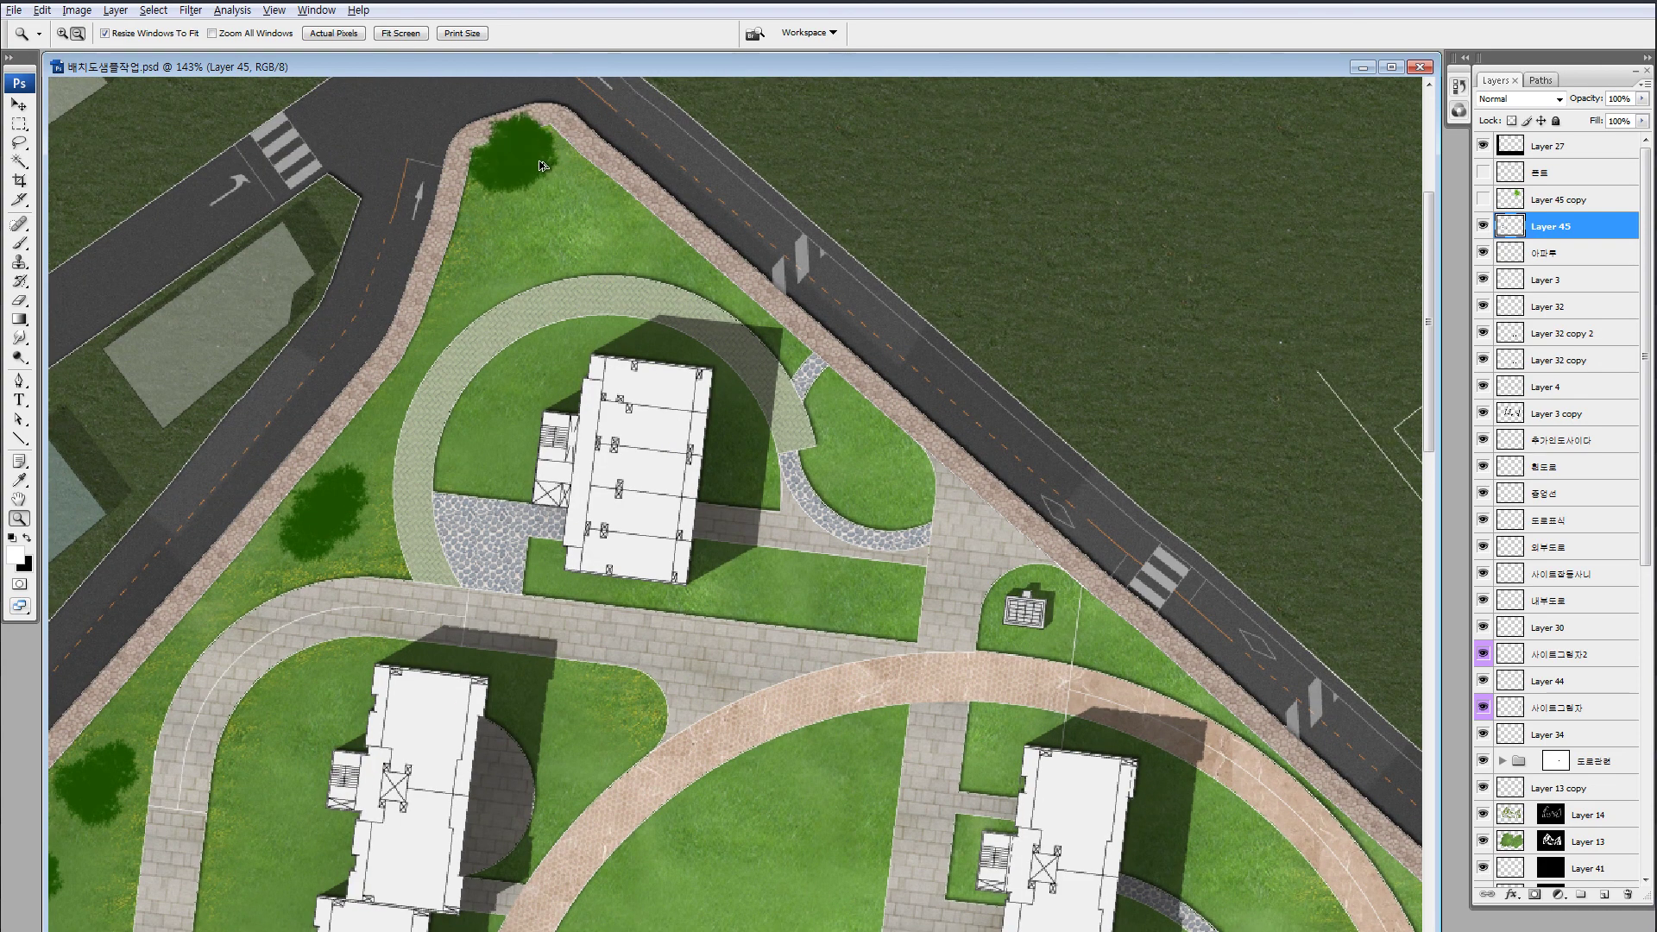
left_click_drag(485, 216, 511, 252)
left_click_drag(609, 229, 593, 225)
left_click_drag(593, 224, 657, 230)
left_click_drag(657, 229, 527, 517)
Copy trees around the lower end and east side of the central slab building, using Free Transform on one copy
left_click_drag(526, 503, 310, 224)
left_click_drag(309, 226, 521, 628)
mouse_move(533, 609)
left_mouse_down()
mouse_move(604, 574)
mouse_move(634, 323)
mouse_move(664, 357)
left_mouse_up()
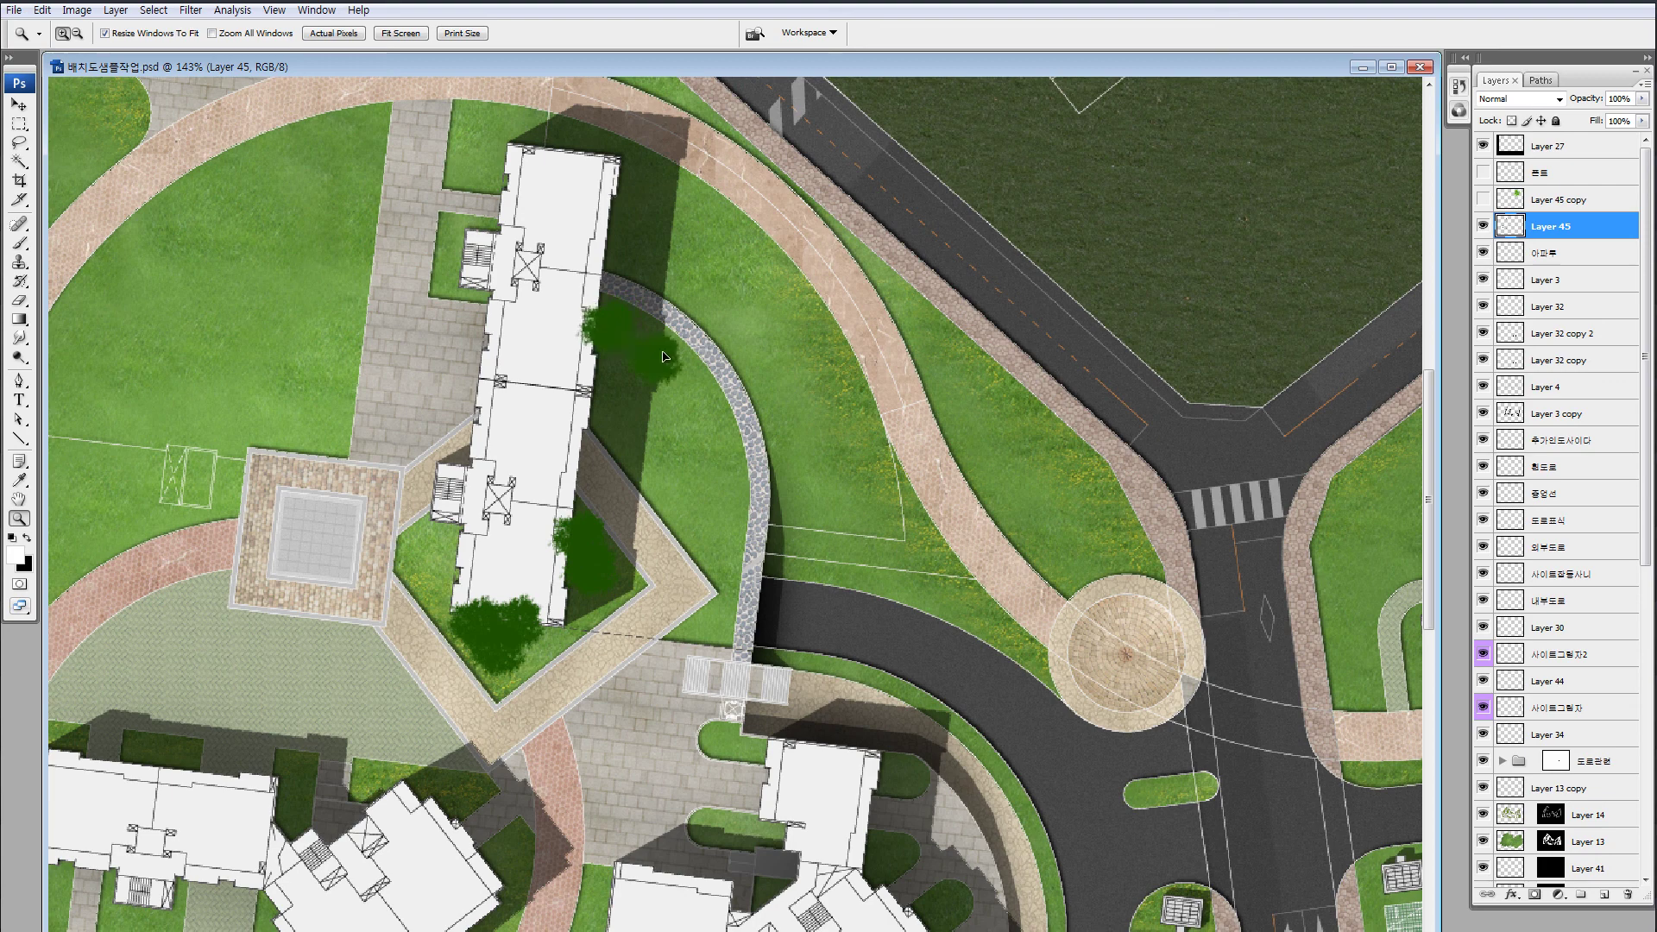
left_click_drag(688, 472, 572, 458)
key("ctrl+t")
key("Return")
left_click_drag(573, 458, 589, 424)
Copy the large outside tree above the angled western building and place a smaller version by the neighboring slab building's lower end
left_click_drag(336, 657, 1317, 343)
left_click_drag(66, 353, 363, 435)
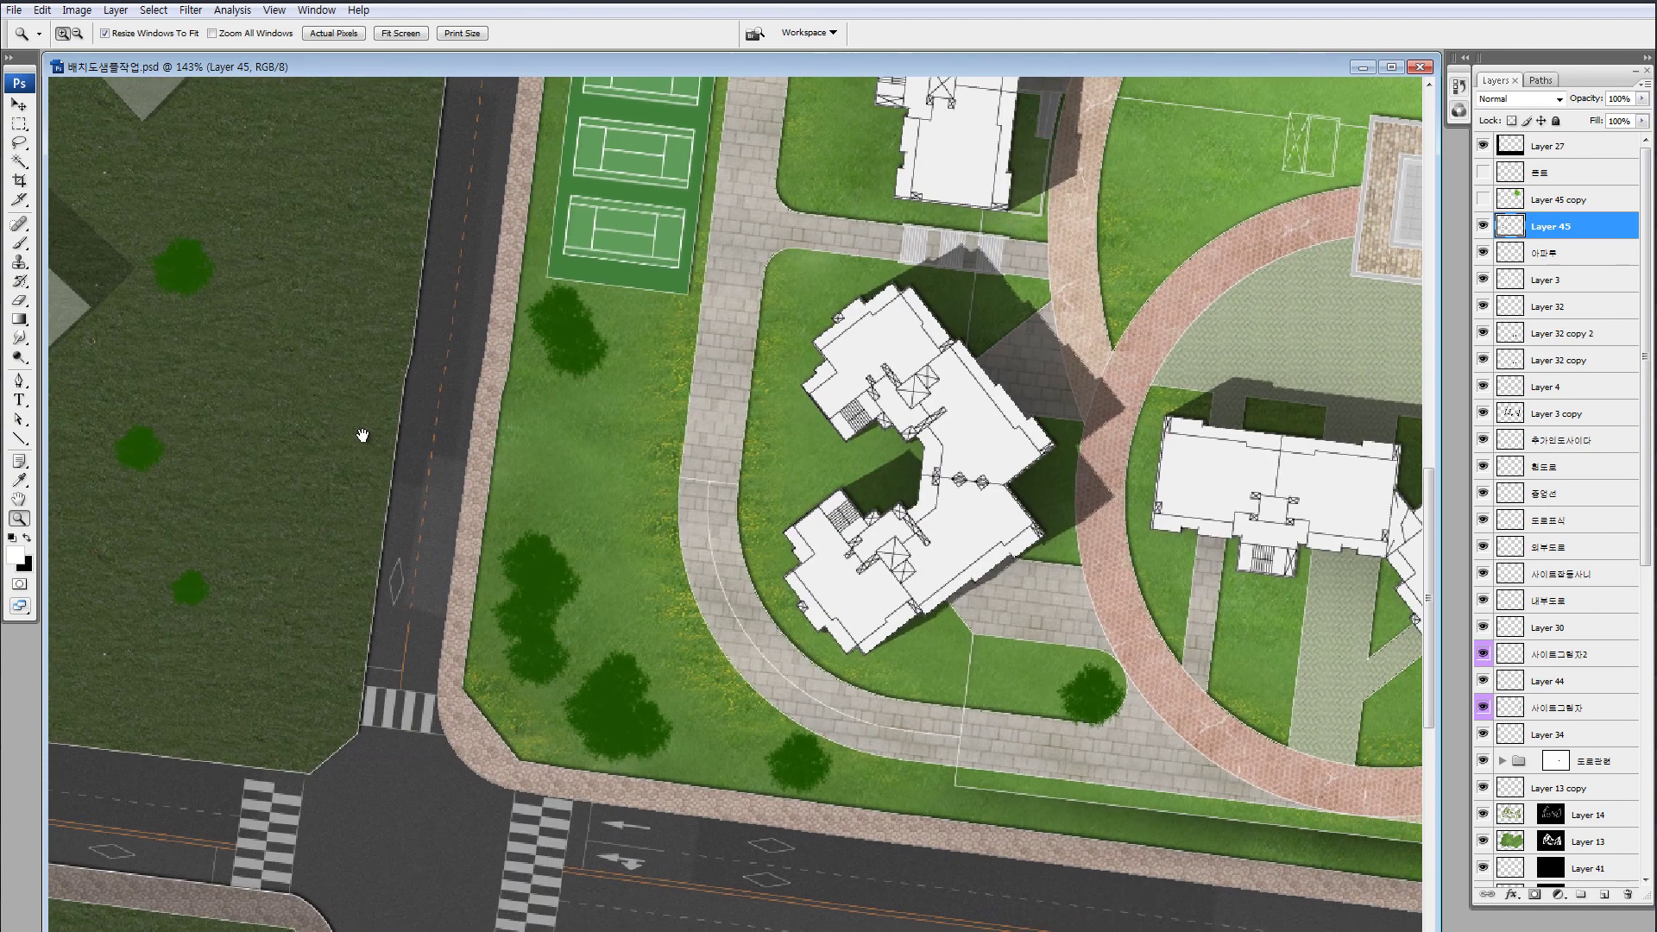
left_click_drag(1042, 440, 180, 630)
left_click_drag(898, 400, 625, 444)
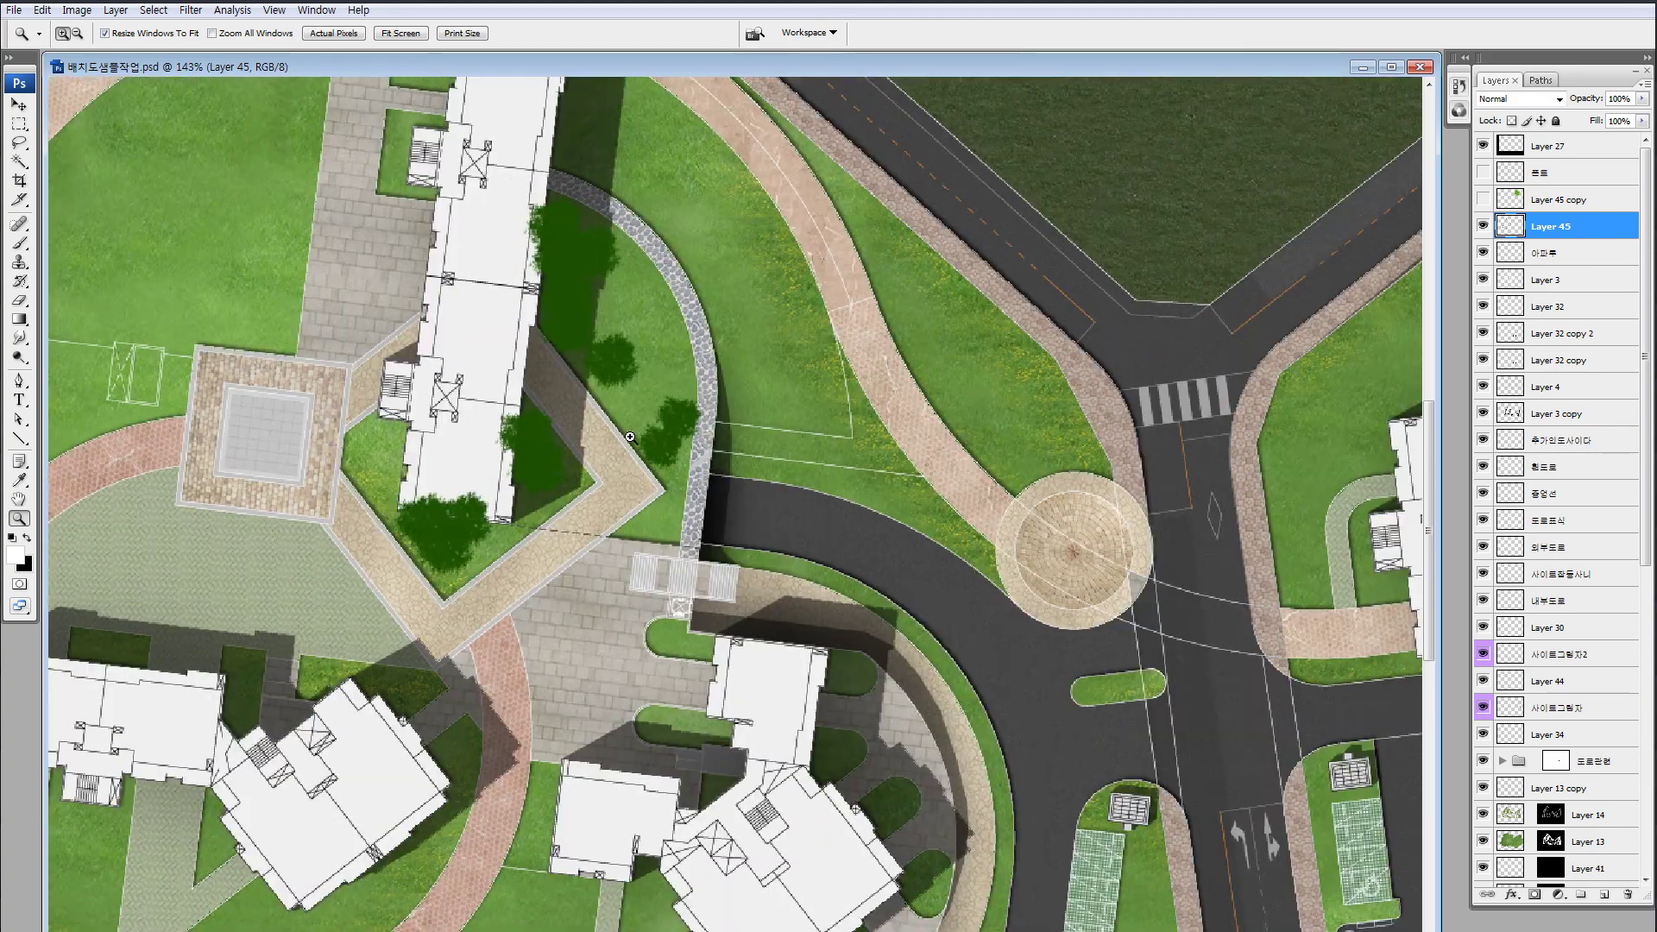
key("l")
left_click_drag(272, 578, 1112, 440)
left_click_drag(73, 439, 466, 432)
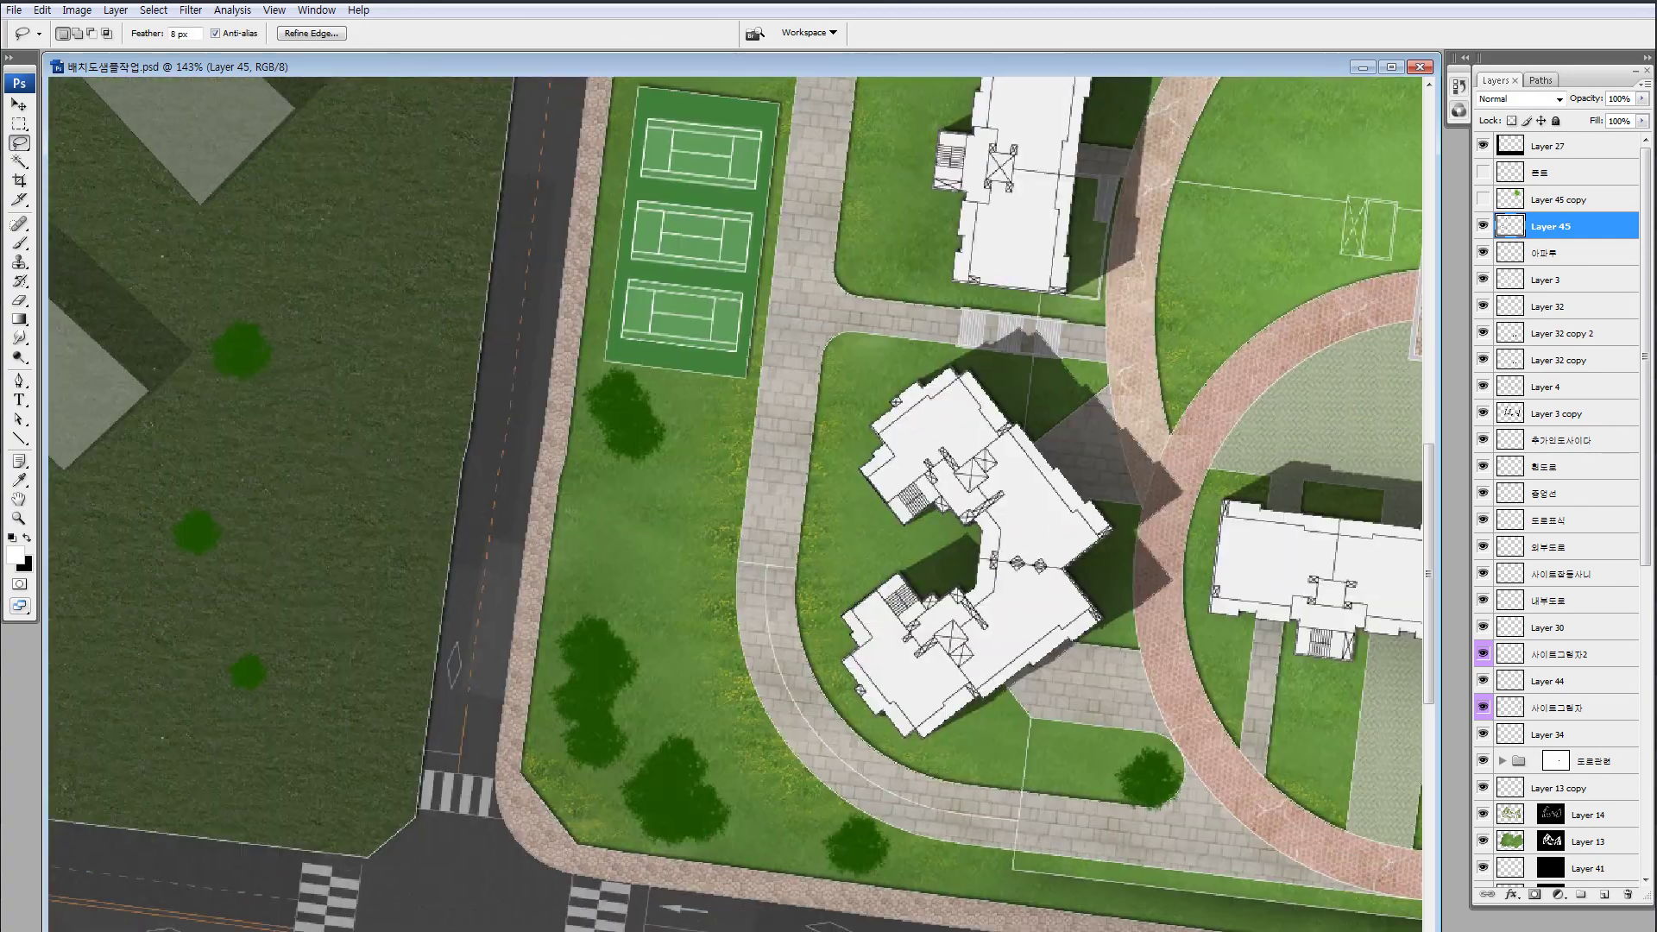
left_click_drag(806, 470, 371, 681)
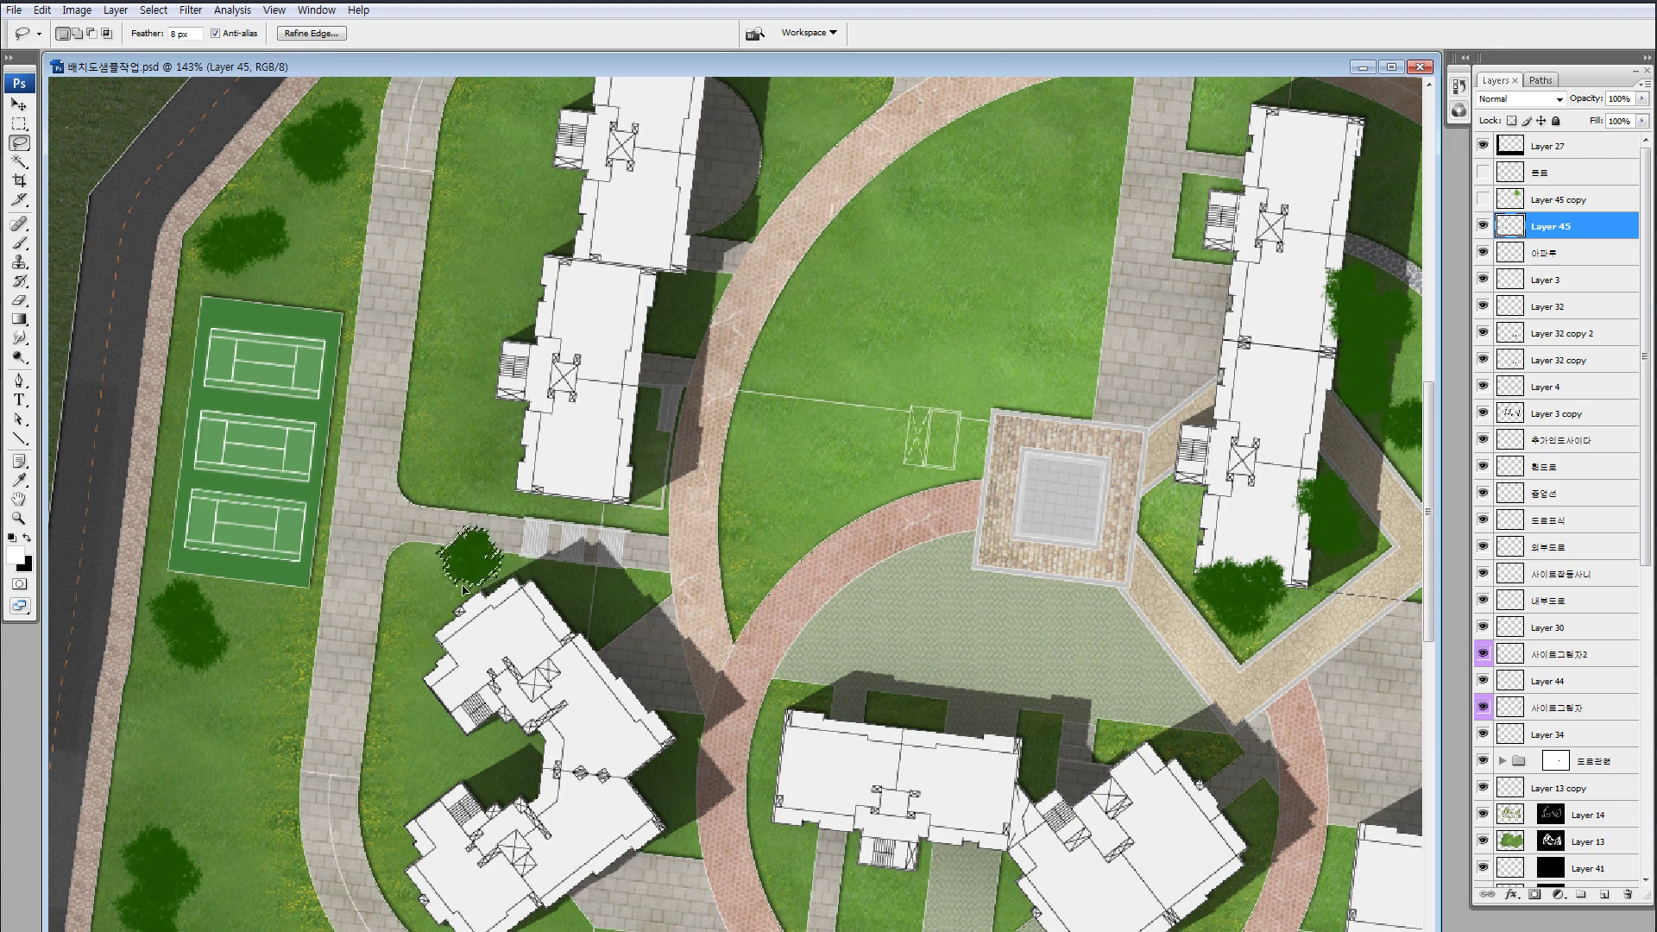
mouse_move(427, 546)
left_mouse_down()
mouse_move(443, 580)
mouse_move(491, 592)
mouse_move(519, 488)
mouse_move(538, 489)
mouse_move(494, 483)
left_mouse_up()
key("ctrl+t")
key("Return")
Lasso the lawn areas in front of the western slab building's two entrances with an 8 px feather
key("l")
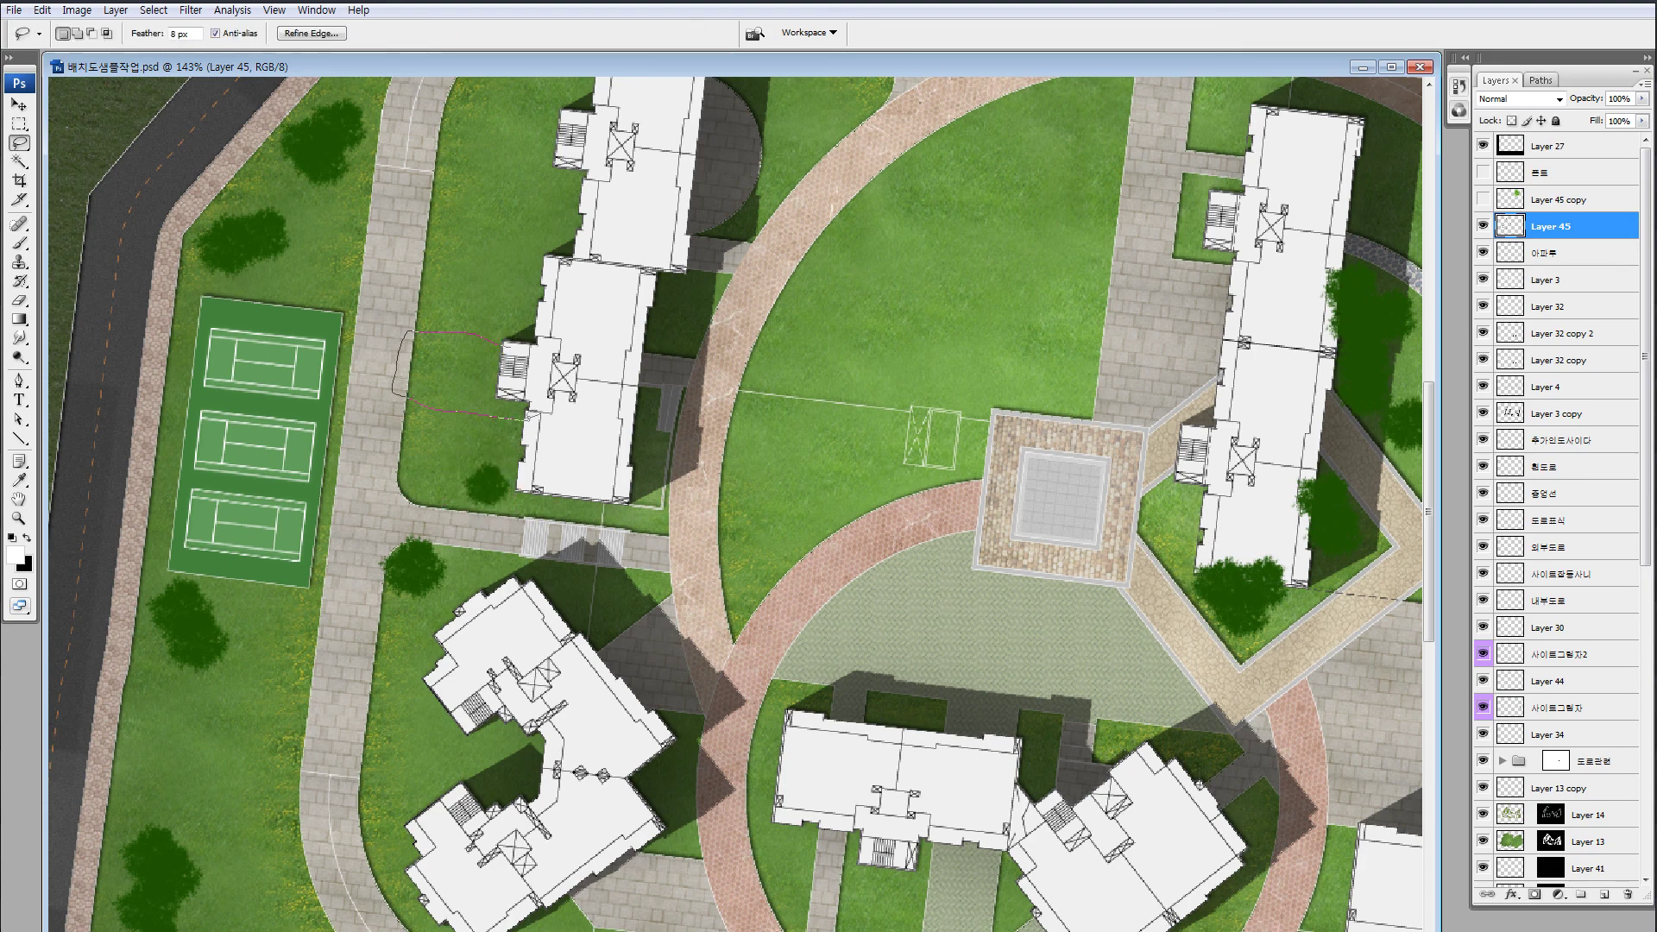
left_click_drag(413, 323, 411, 325)
mouse_move(514, 116)
left_mouse_down()
mouse_move(488, 350)
mouse_move(413, 378)
left_mouse_up()
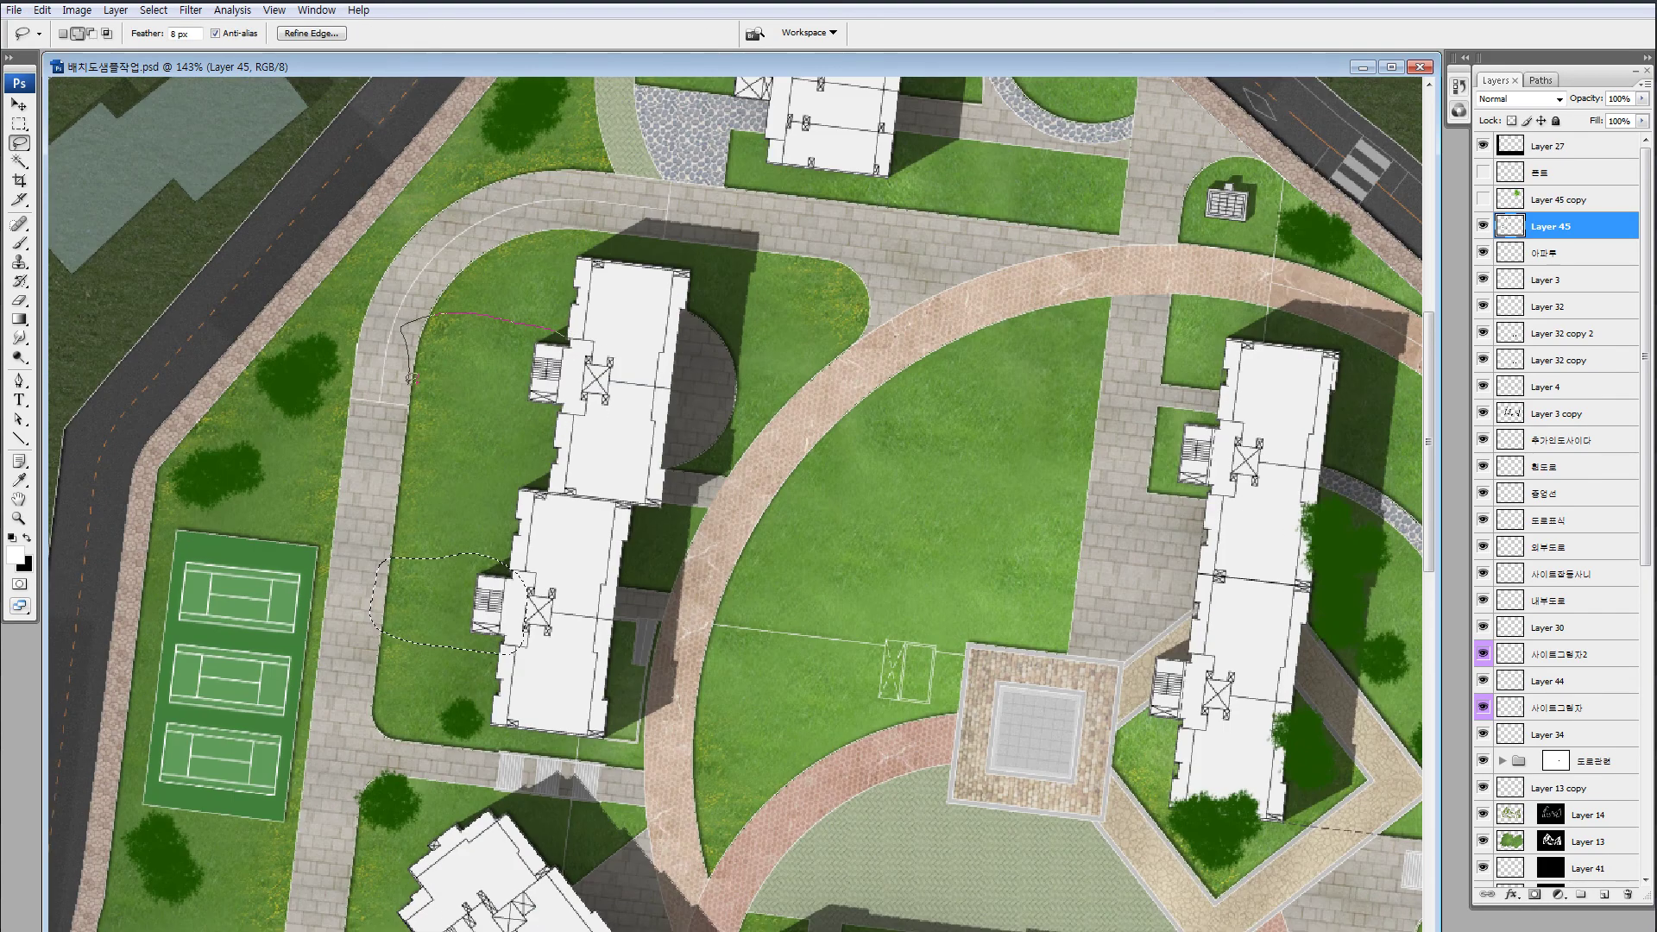
Copy trees along the west and north sides of the western slab building and onto the rounded lawn beside it
mouse_move(516, 759)
left_mouse_down()
mouse_move(411, 682)
mouse_move(523, 754)
mouse_move(440, 690)
mouse_move(513, 525)
mouse_move(524, 430)
left_mouse_up()
left_click_drag(532, 430, 690, 268)
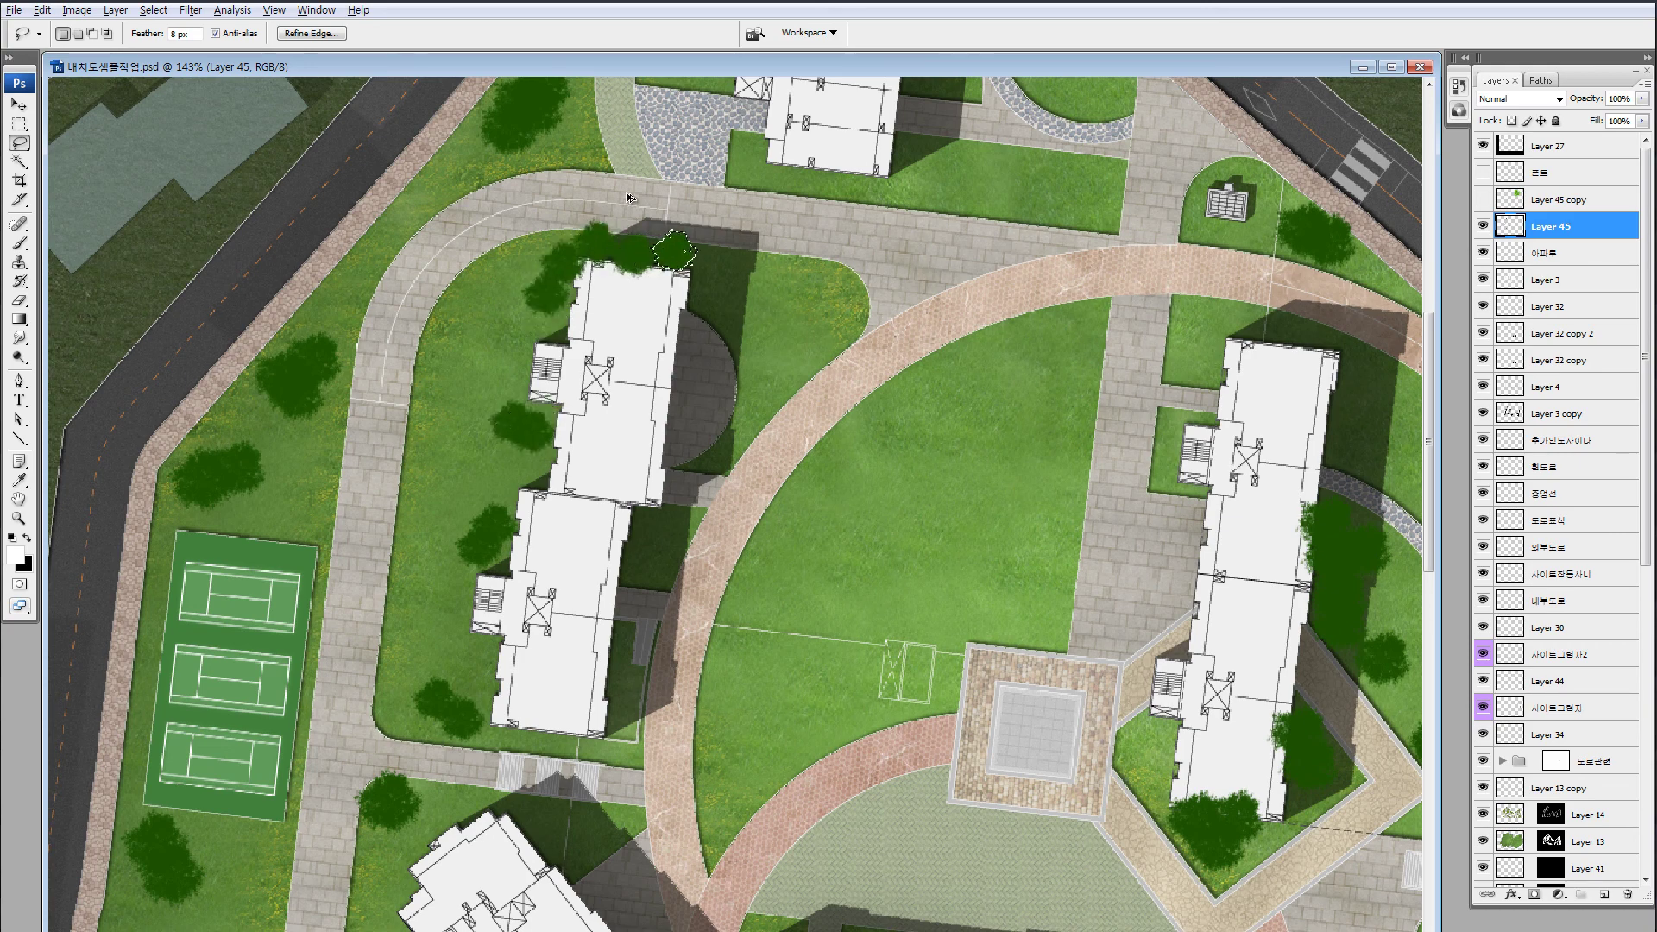
left_click_drag(549, 371, 338, 420)
left_click_drag(477, 306, 531, 354)
left_click_drag(520, 342, 527, 314)
Copy trees around the northernmost building and group more of them on the lawn at the north tip
left_click_drag(523, 317, 596, 326)
left_click_drag(596, 326, 623, 351)
left_click_drag(616, 473, 594, 622)
left_click_drag(595, 512, 588, 390)
left_click_drag(588, 390, 631, 388)
mouse_move(627, 385)
left_mouse_down()
mouse_move(567, 653)
mouse_move(547, 358)
mouse_move(583, 380)
mouse_move(552, 400)
mouse_move(581, 410)
mouse_move(472, 312)
mouse_move(457, 332)
mouse_move(496, 289)
mouse_move(501, 304)
mouse_move(493, 235)
mouse_move(676, 225)
mouse_move(689, 196)
mouse_move(562, 325)
mouse_move(710, 186)
left_mouse_up()
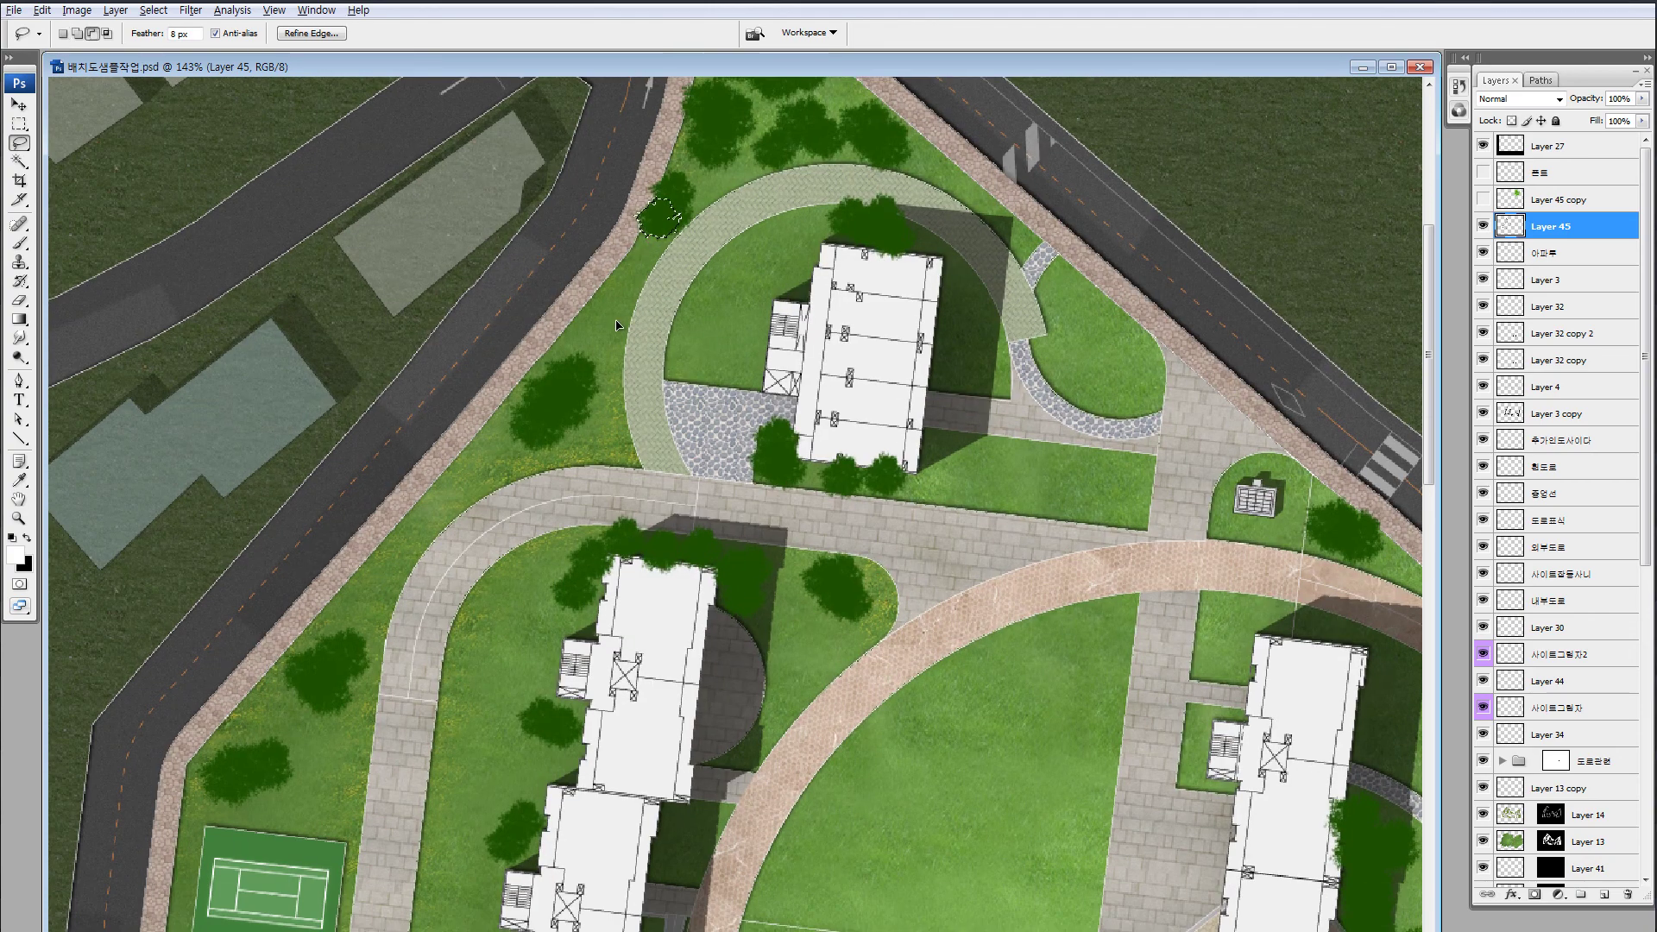
Copy trees down the lawn strip along the northwest road to form clusters above the tennis courts
mouse_move(645, 229)
left_mouse_down()
mouse_move(560, 355)
mouse_move(594, 444)
mouse_move(603, 430)
mouse_move(454, 487)
mouse_move(458, 473)
left_mouse_up()
mouse_move(457, 473)
left_mouse_down()
mouse_move(464, 493)
mouse_move(398, 537)
left_mouse_up()
mouse_move(397, 537)
left_mouse_down()
mouse_move(428, 516)
mouse_move(361, 602)
mouse_move(333, 605)
mouse_move(501, 338)
left_mouse_up()
left_click_drag(501, 340, 506, 478)
left_click_drag(506, 478, 493, 509)
Copy a small tree to the lower edge of the tennis courts and rotate the copy
mouse_move(469, 592)
left_mouse_down()
mouse_move(675, 387)
mouse_move(630, 747)
mouse_move(666, 666)
left_mouse_up()
key("ctrl+t")
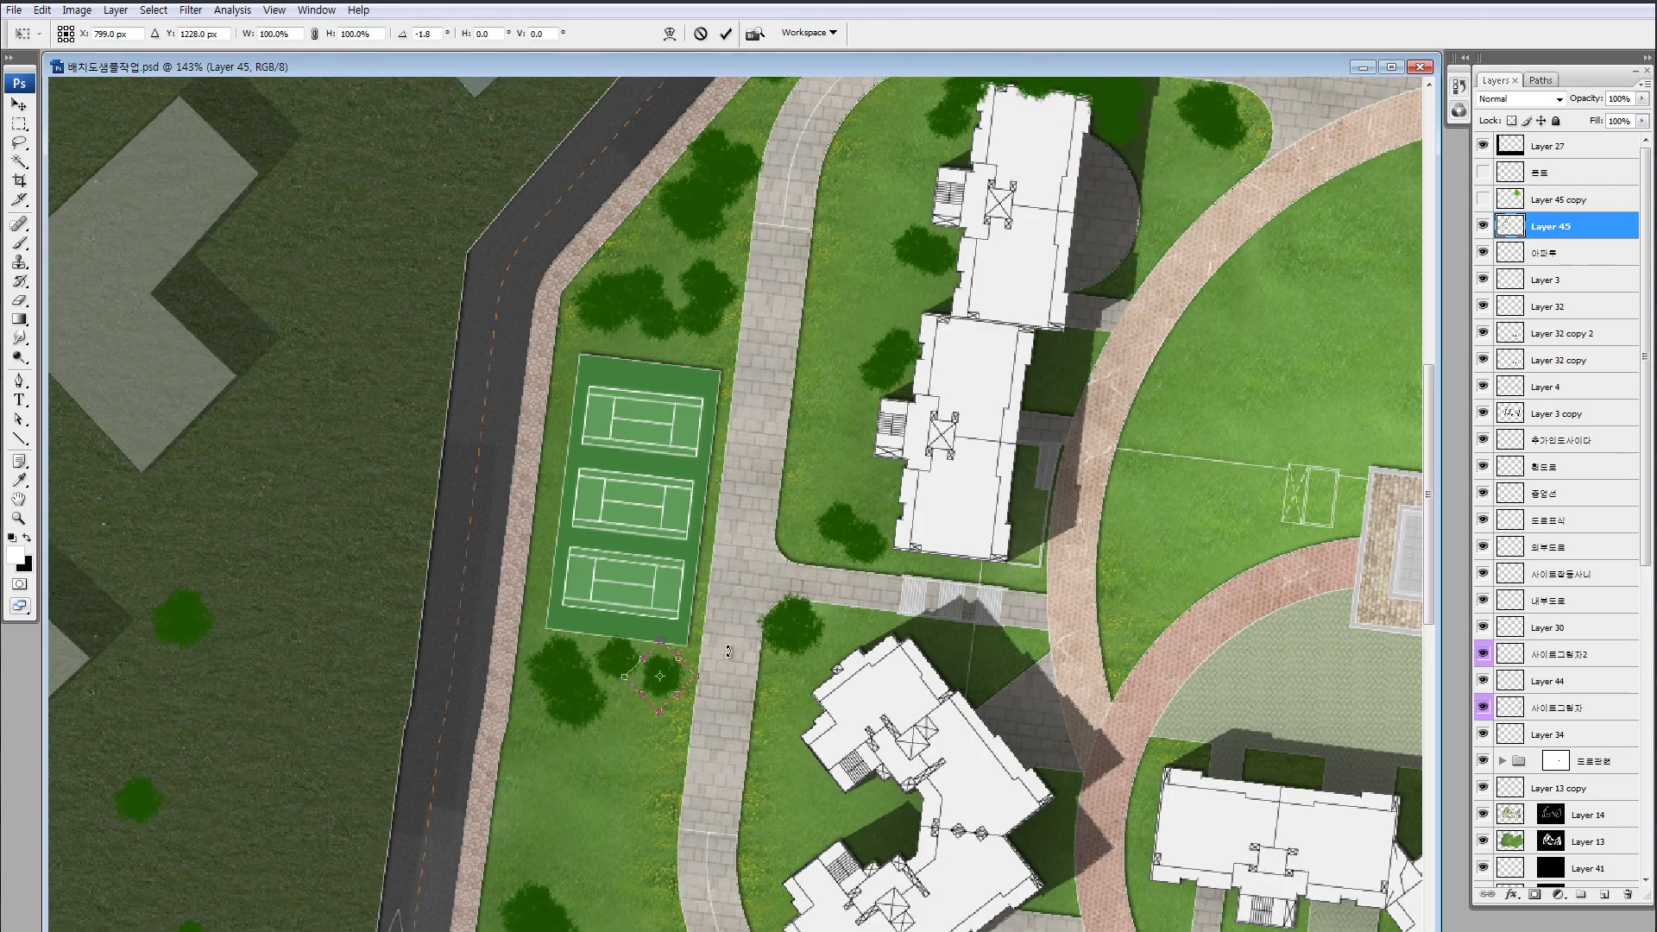
mouse_move(688, 723)
left_mouse_down()
mouse_move(718, 642)
mouse_move(665, 690)
left_mouse_up()
key("Return")
Copy trees of mixed sizes down the west edge of the lawn from the tennis courts to the southwest road corner
left_click_drag(707, 536, 793, 225)
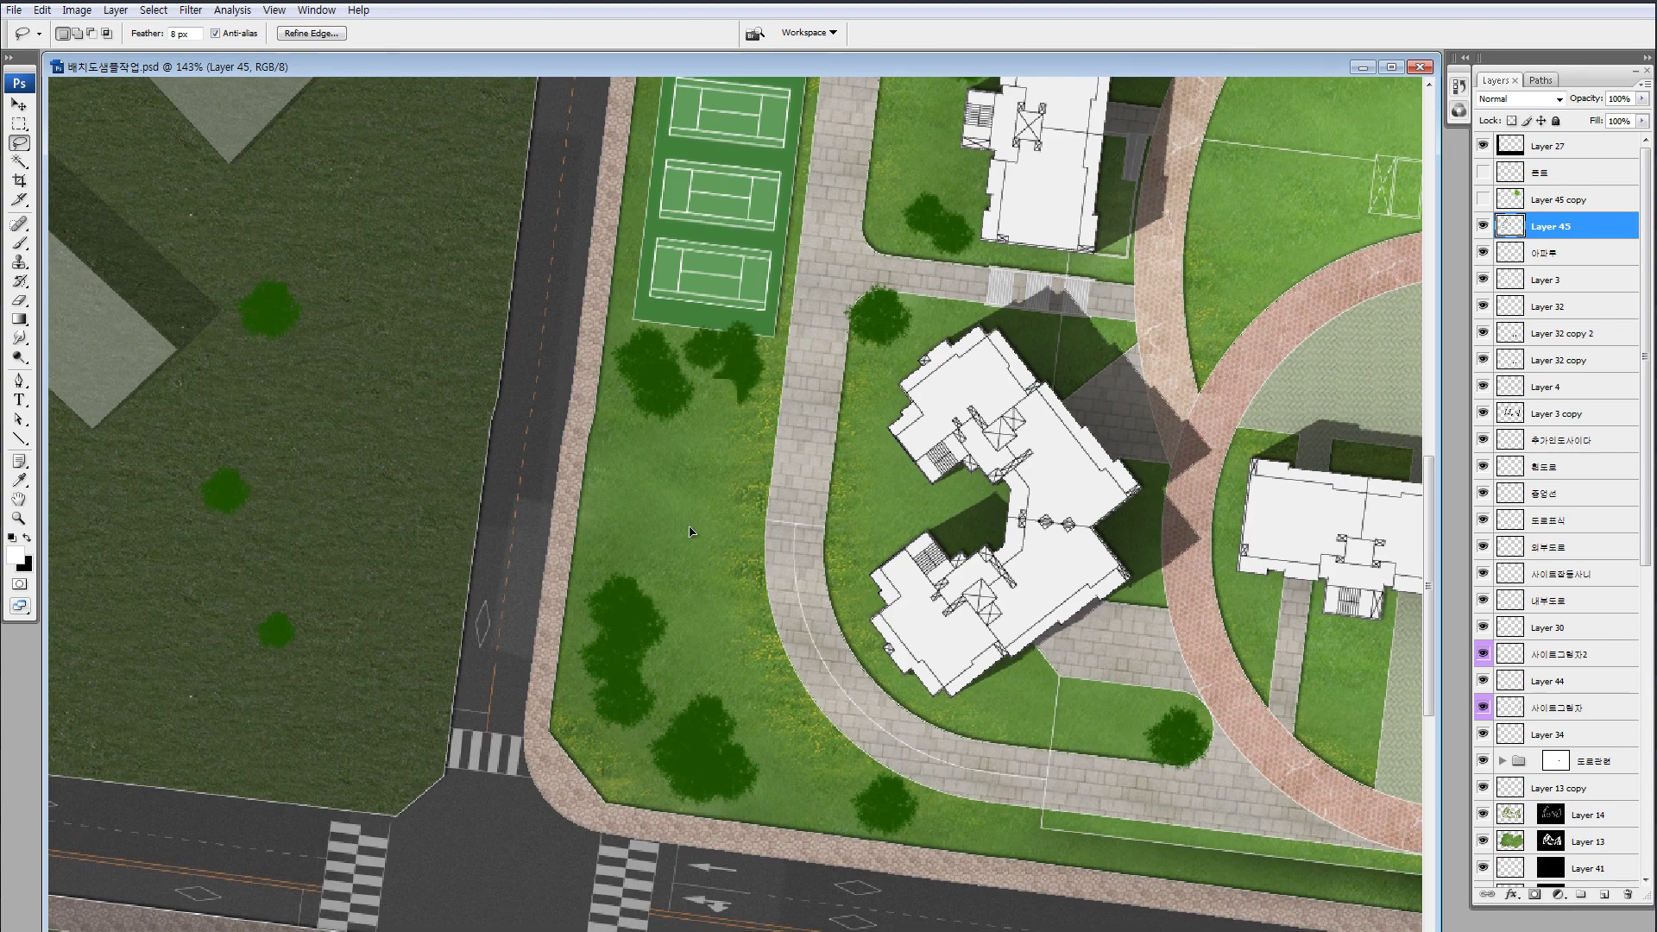
left_click_drag(642, 481, 637, 503)
left_click_drag(520, 538, 348, 521)
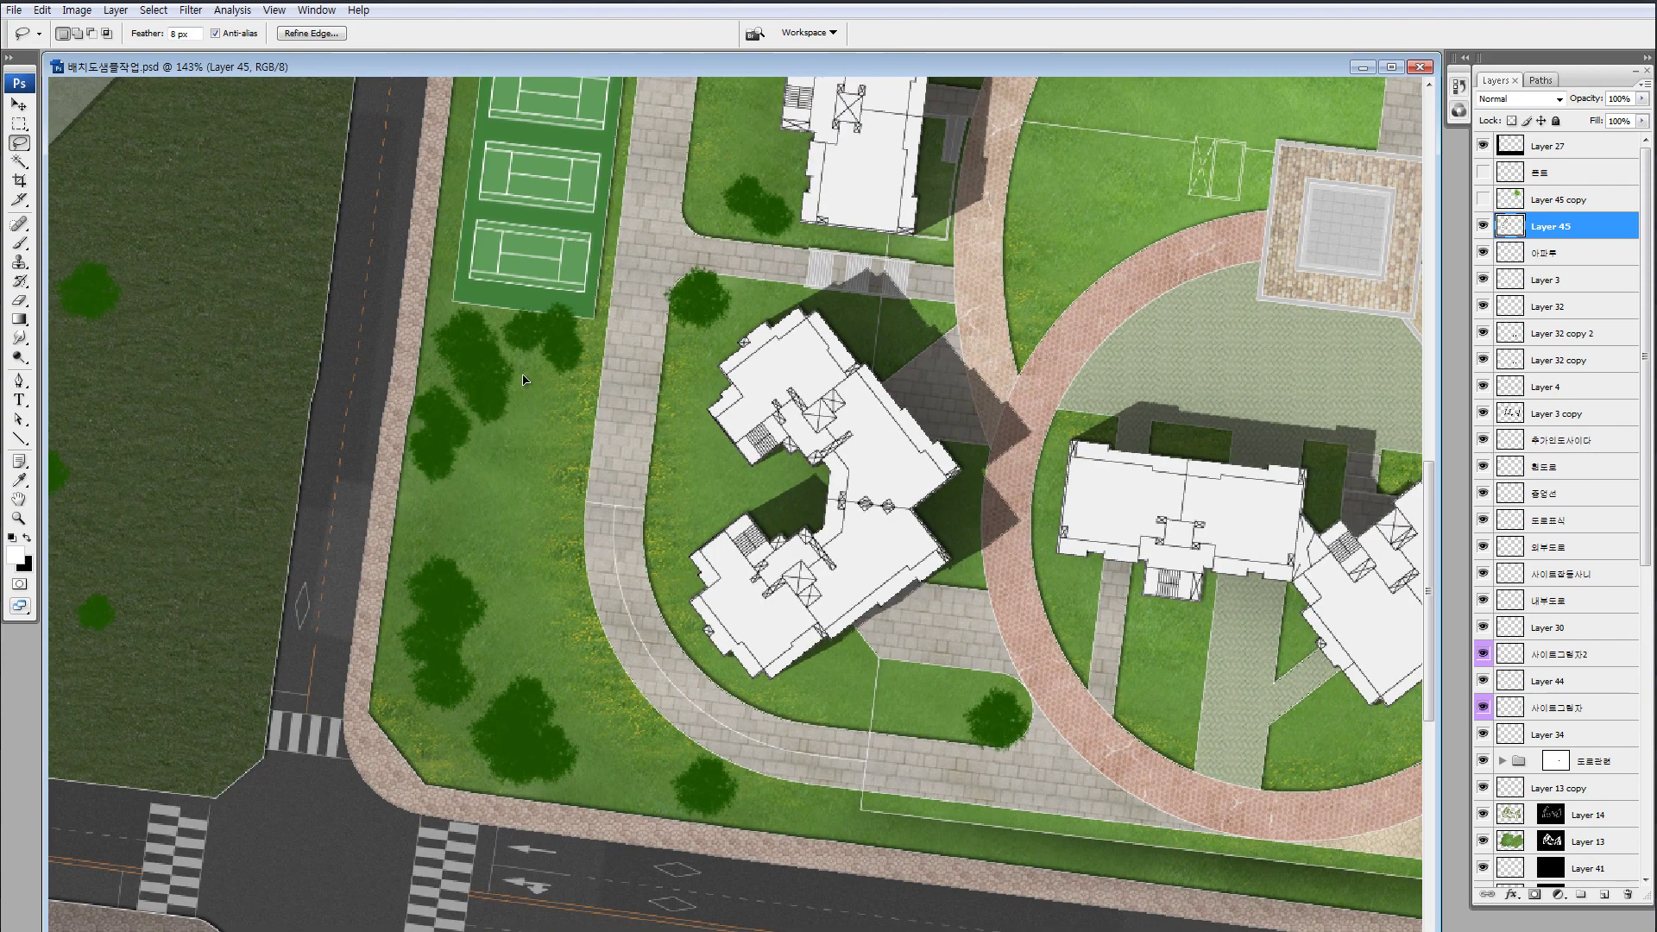
left_click_drag(496, 421, 443, 512)
left_click_drag(443, 512, 520, 680)
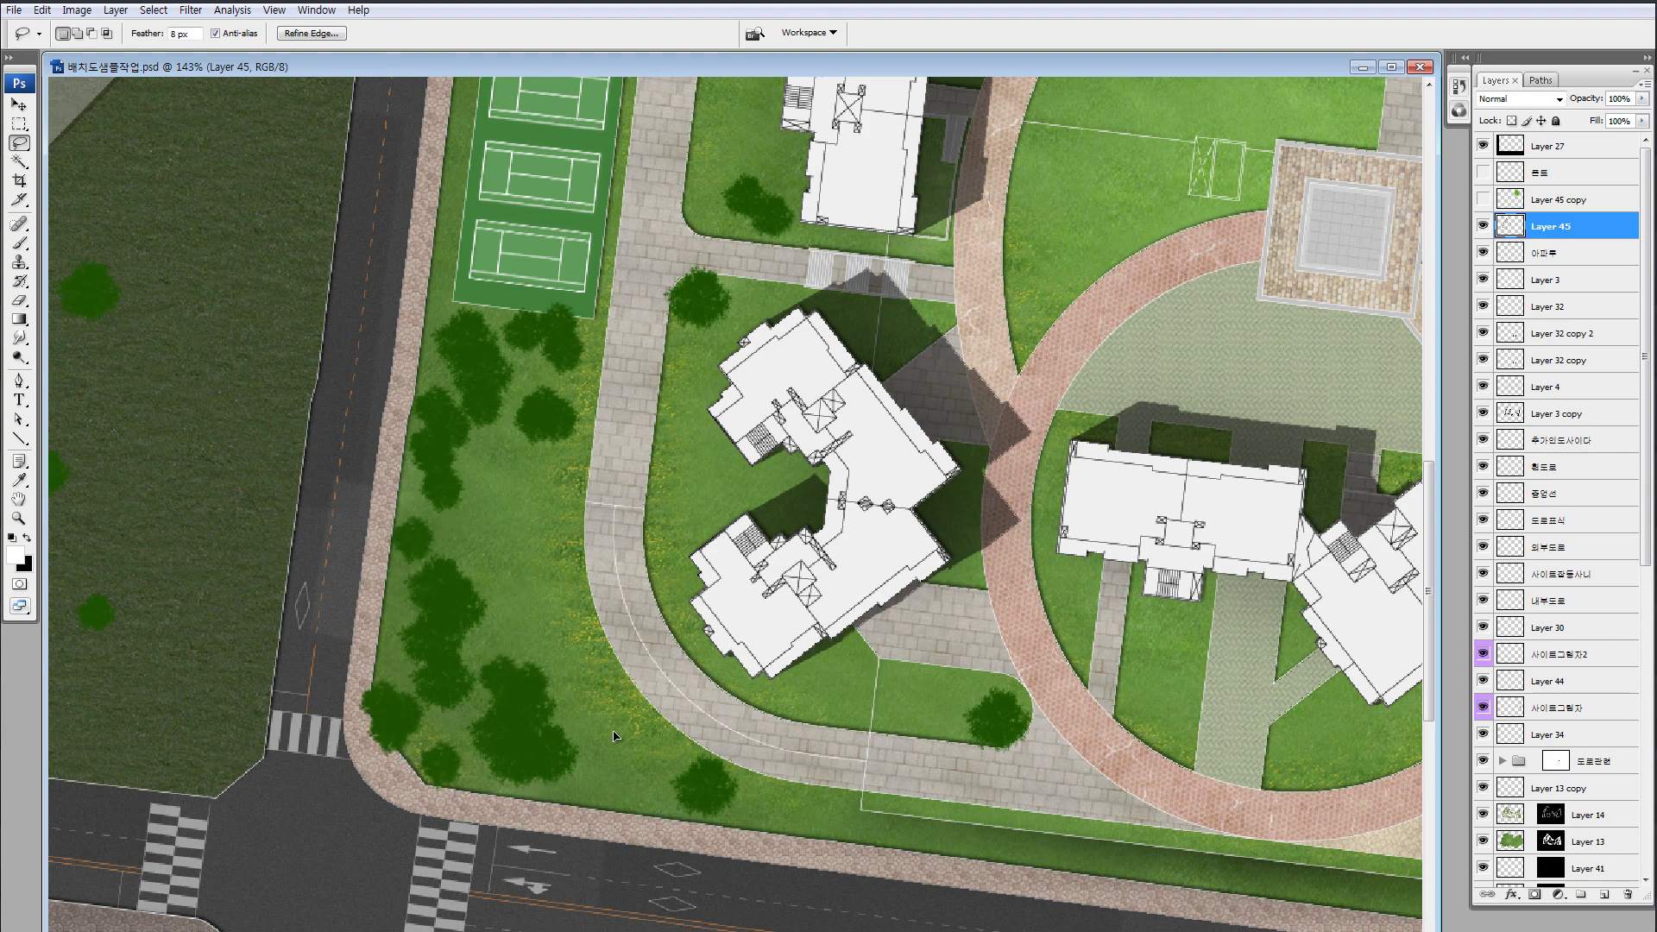
Copy trees along the southern curb, onto the rounded green strip and around the angled western building, using Free Transform on one copy
left_click_drag(614, 736, 423, 618)
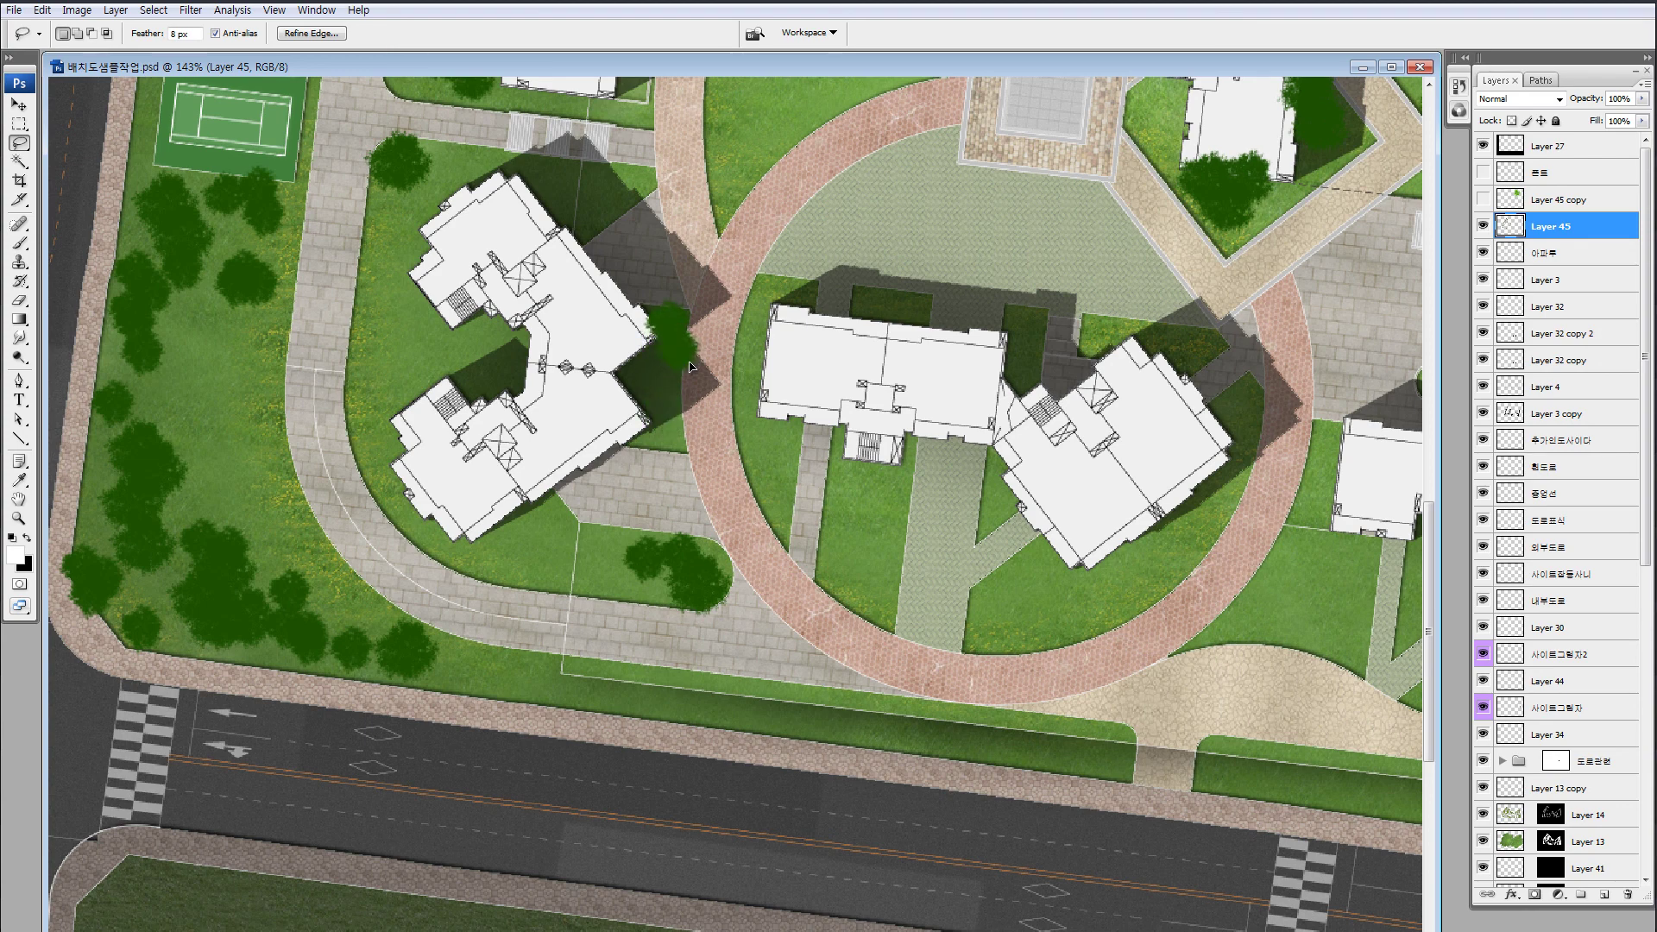
left_click_drag(688, 467, 538, 528)
left_click_drag(538, 527, 655, 597)
key("ctrl+t")
key("Return")
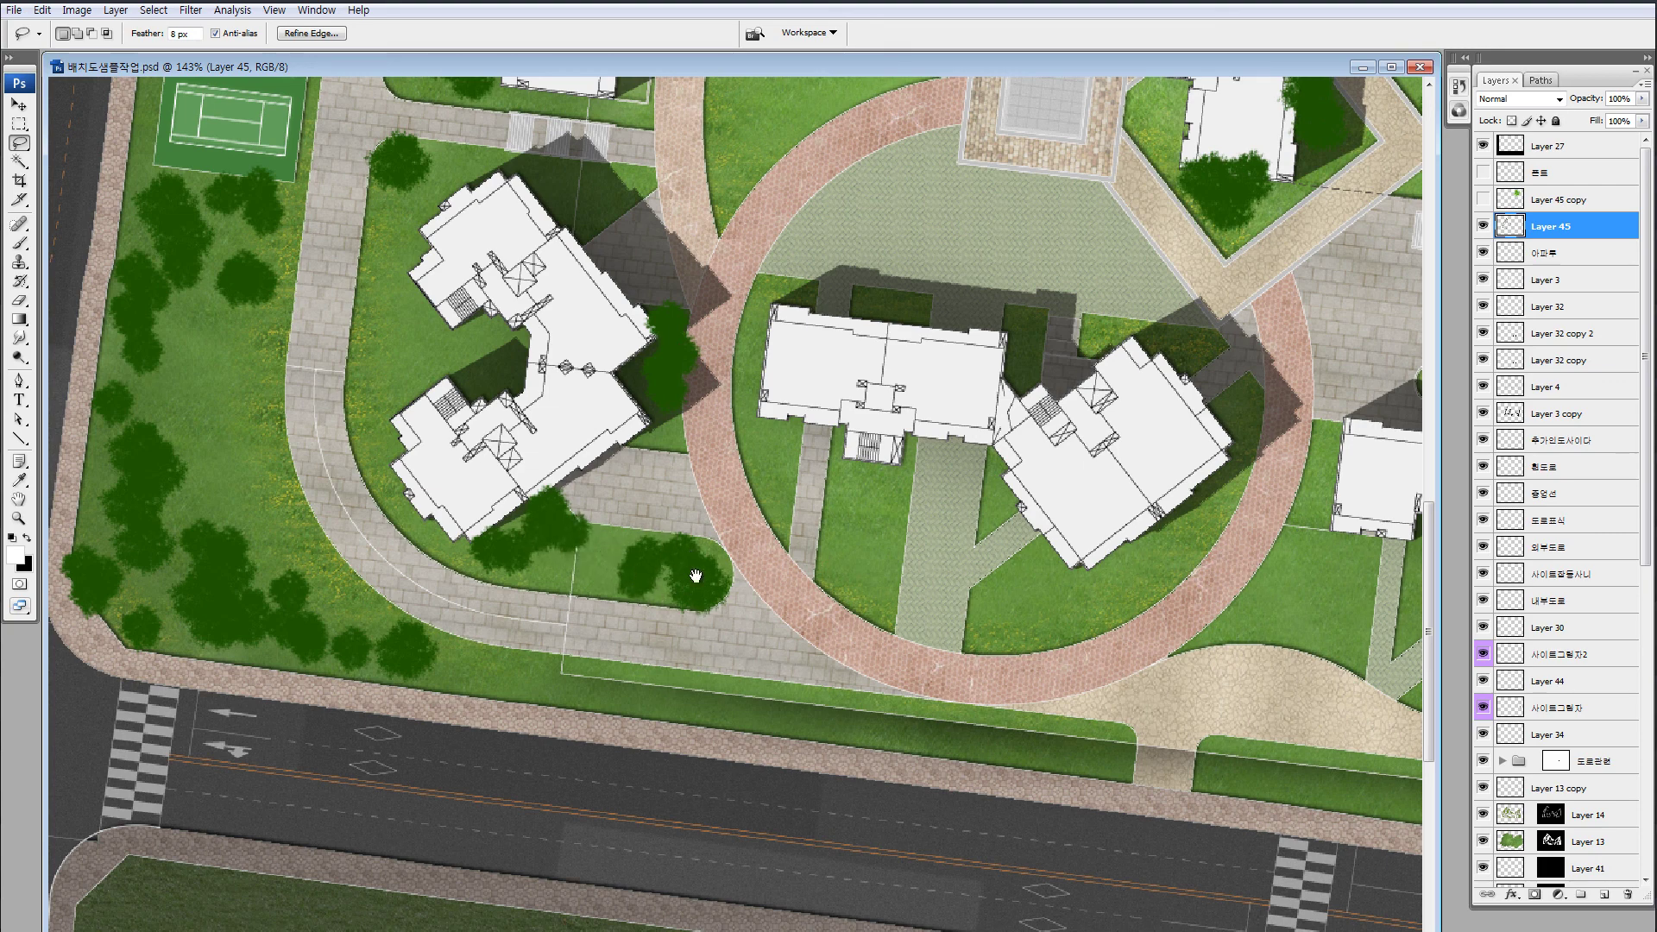
Copy trees to the northwest corner of the circular block, the southwest edge of the central lawn and the diamond-shaped lawn
left_click_drag(695, 576, 583, 571)
left_click_drag(663, 500, 735, 304)
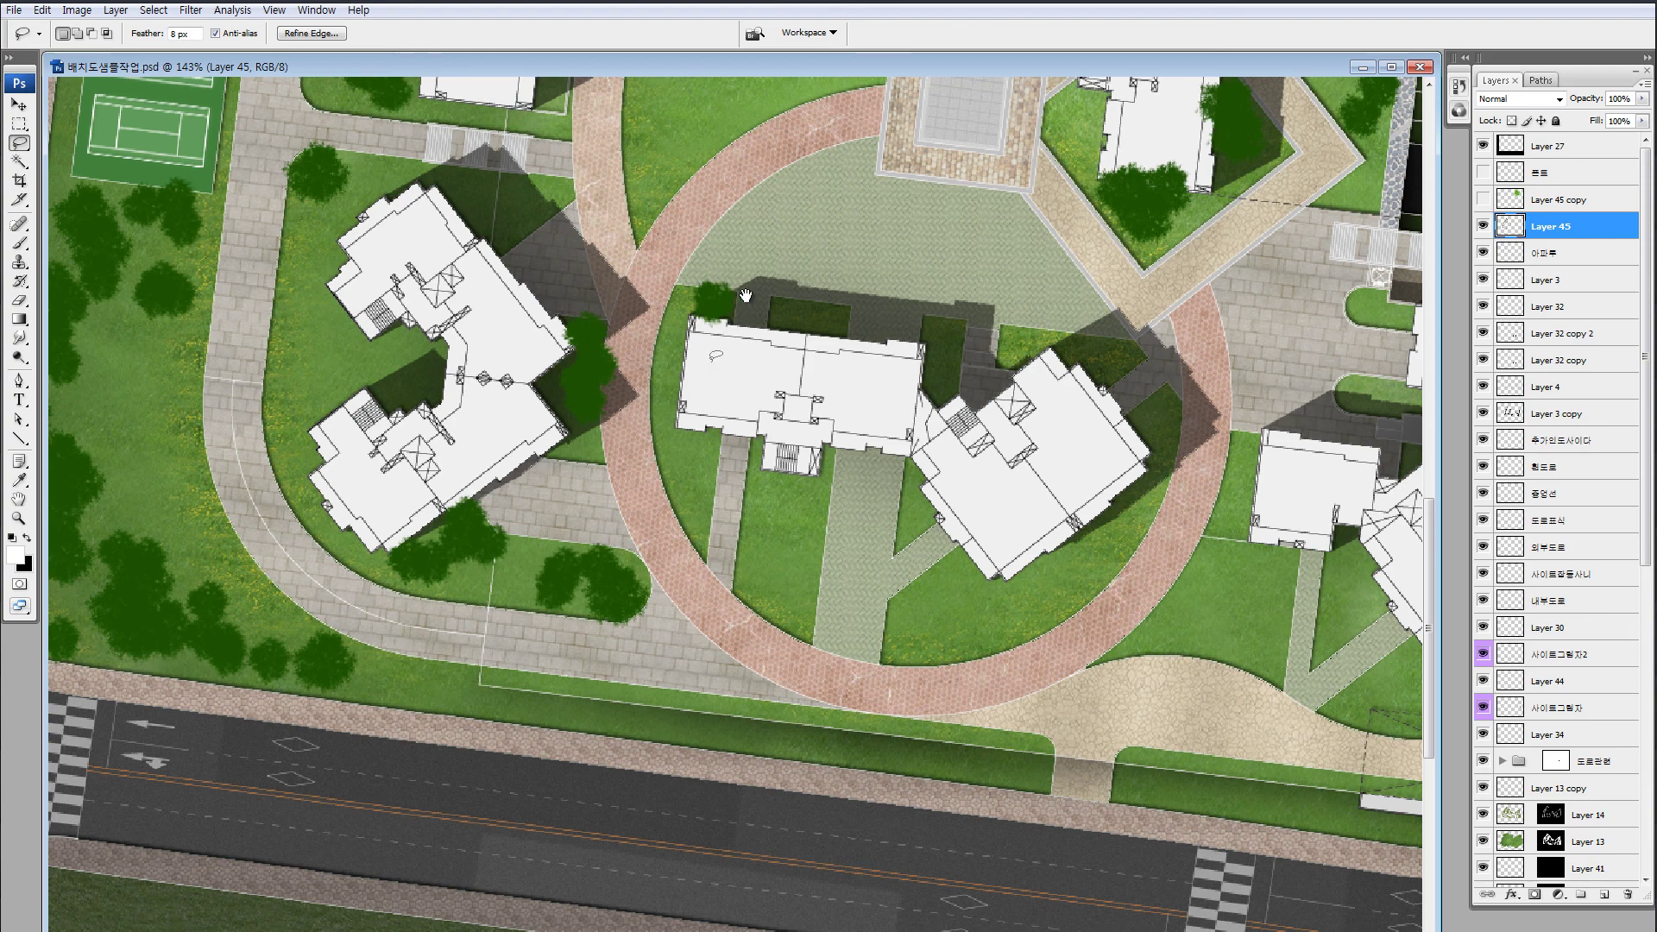
scroll(745, 296, "up", 3)
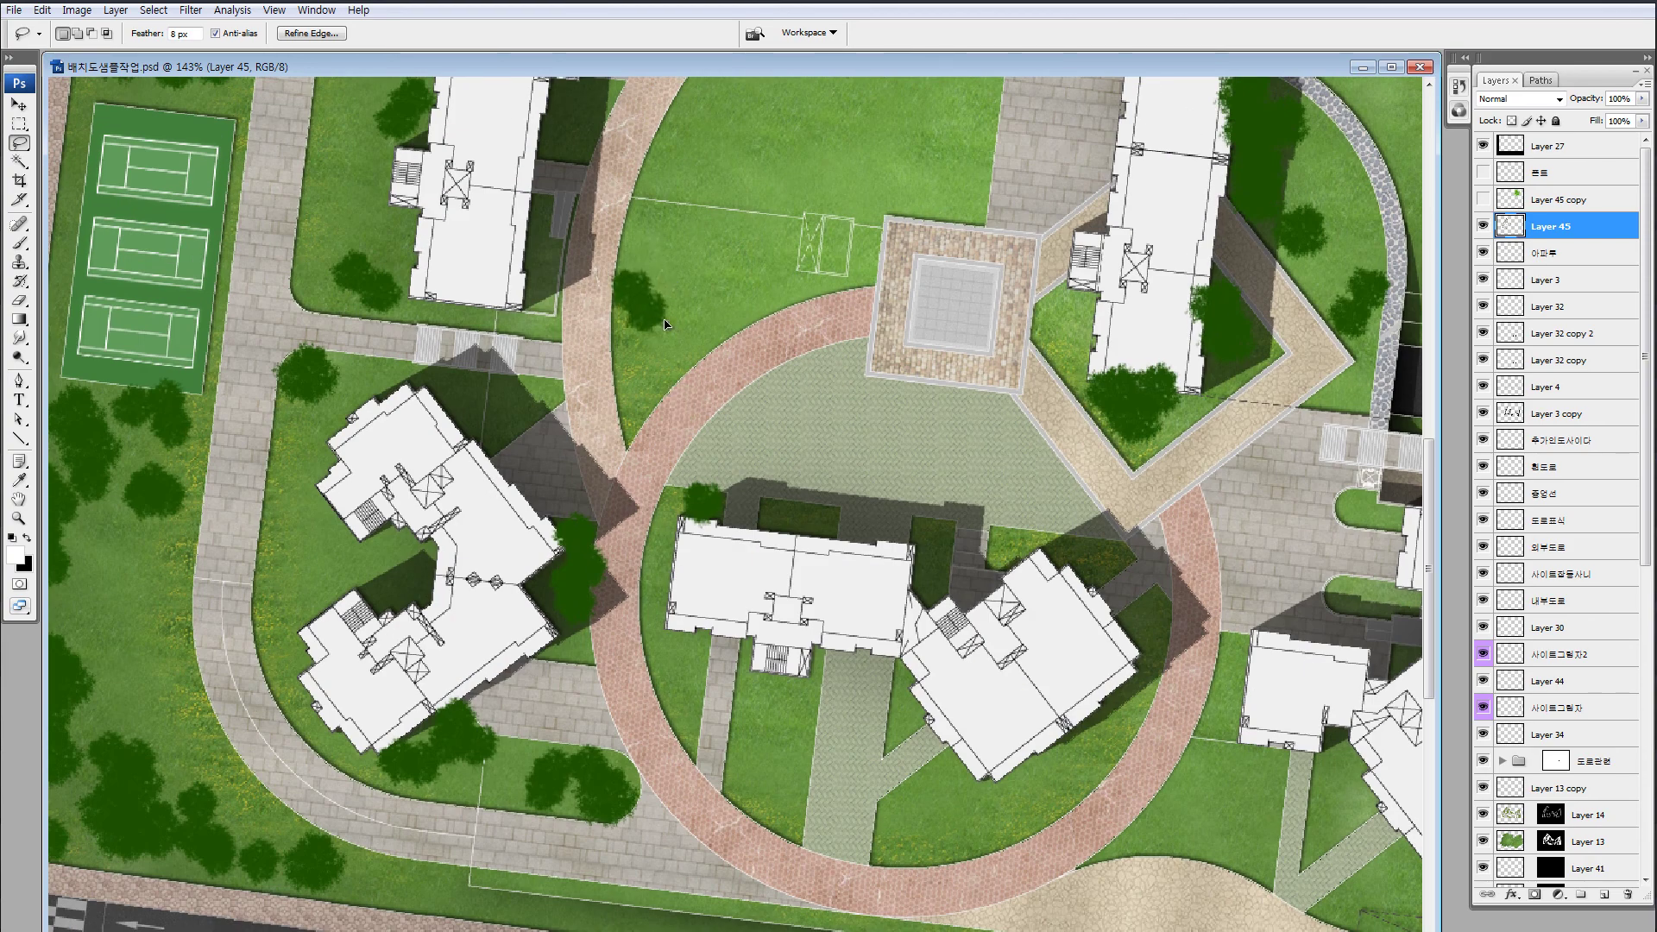
left_click_drag(664, 324, 658, 404)
scroll(649, 414, "right", 5)
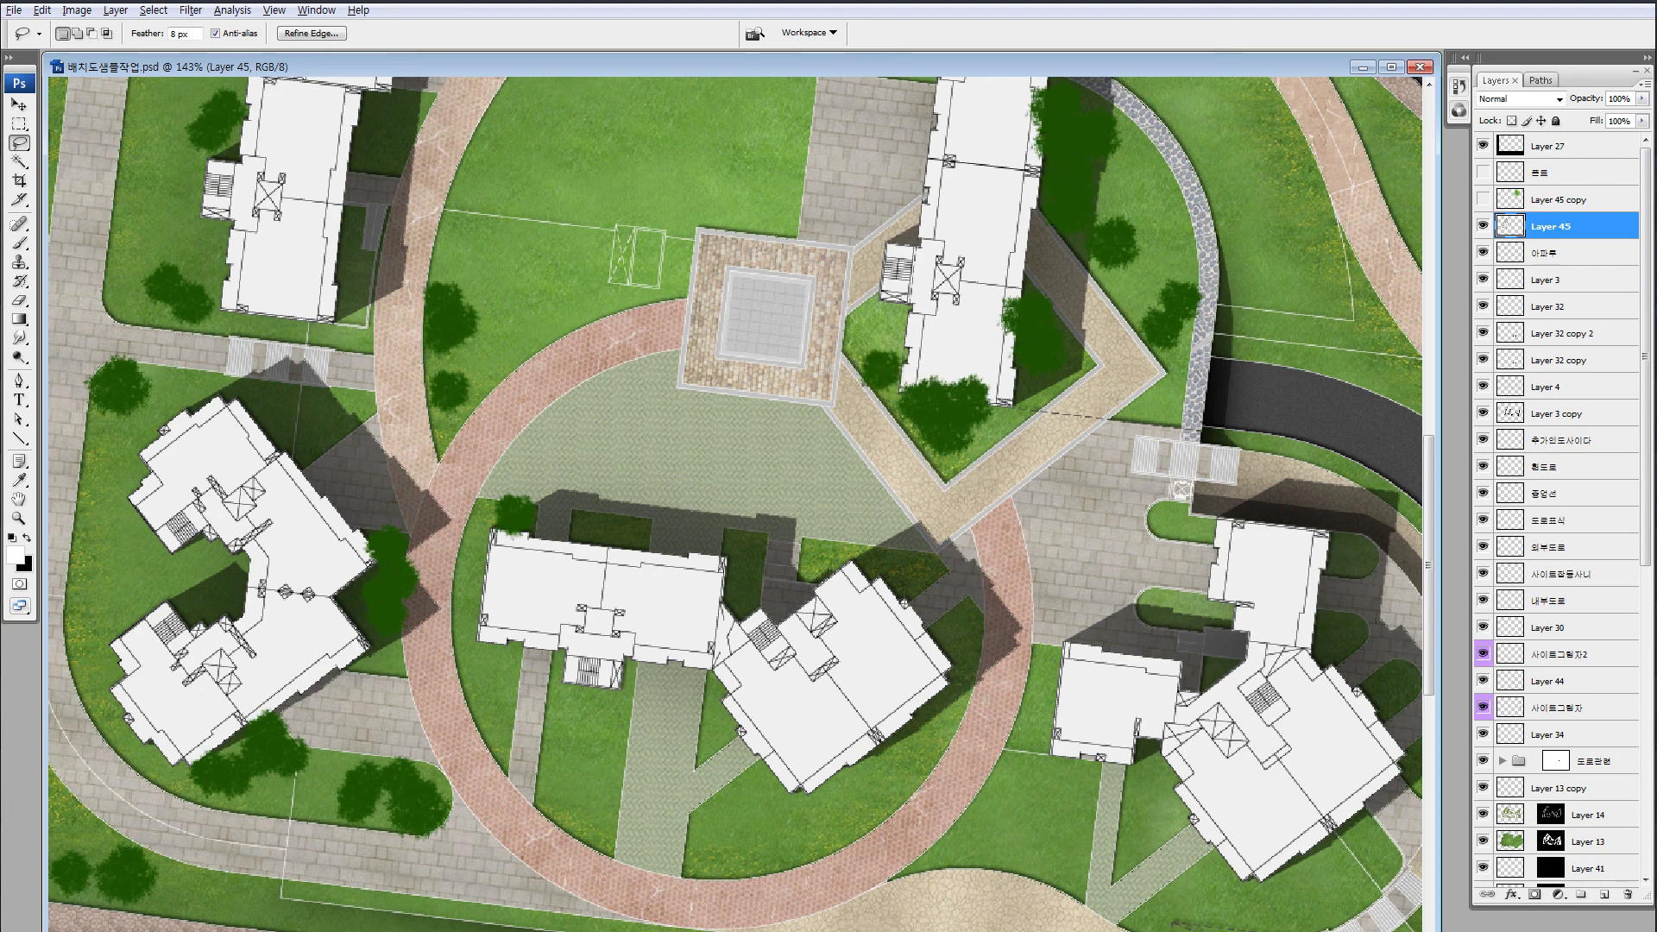
Copy trees around the north end of the central slab building and next to the tree by the small pavilion
scroll(677, 451, "right", 8)
scroll(639, 397, "up", 5)
mouse_move(603, 348)
left_mouse_down()
mouse_move(576, 354)
mouse_move(623, 355)
left_mouse_up()
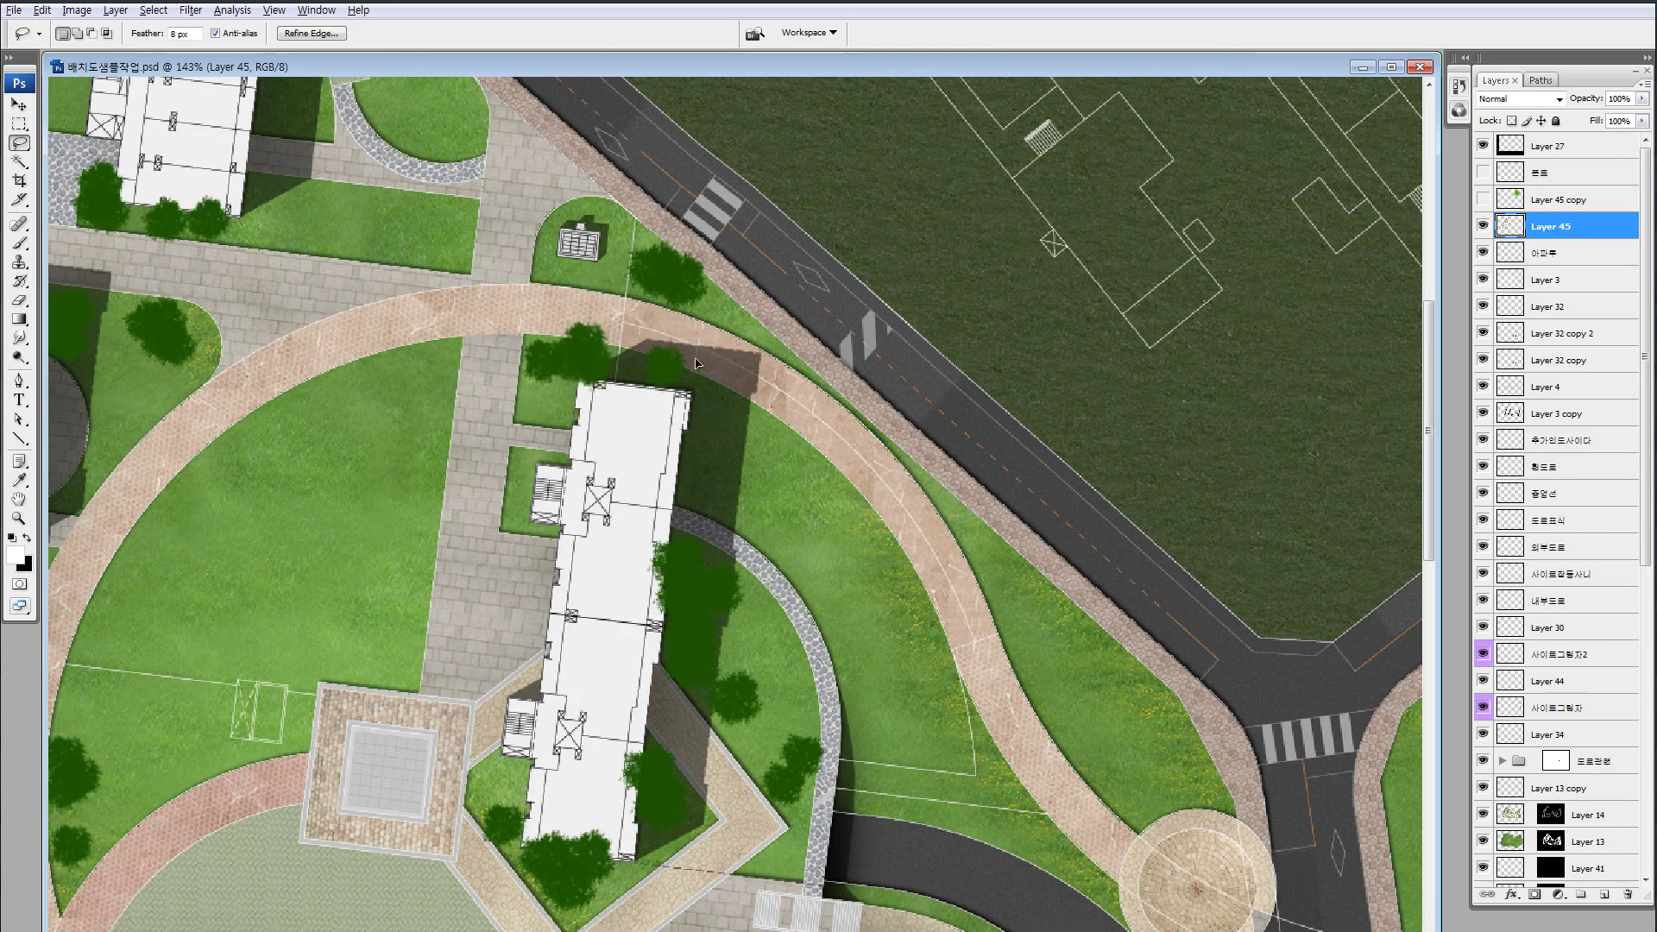
left_click_drag(751, 395, 754, 347)
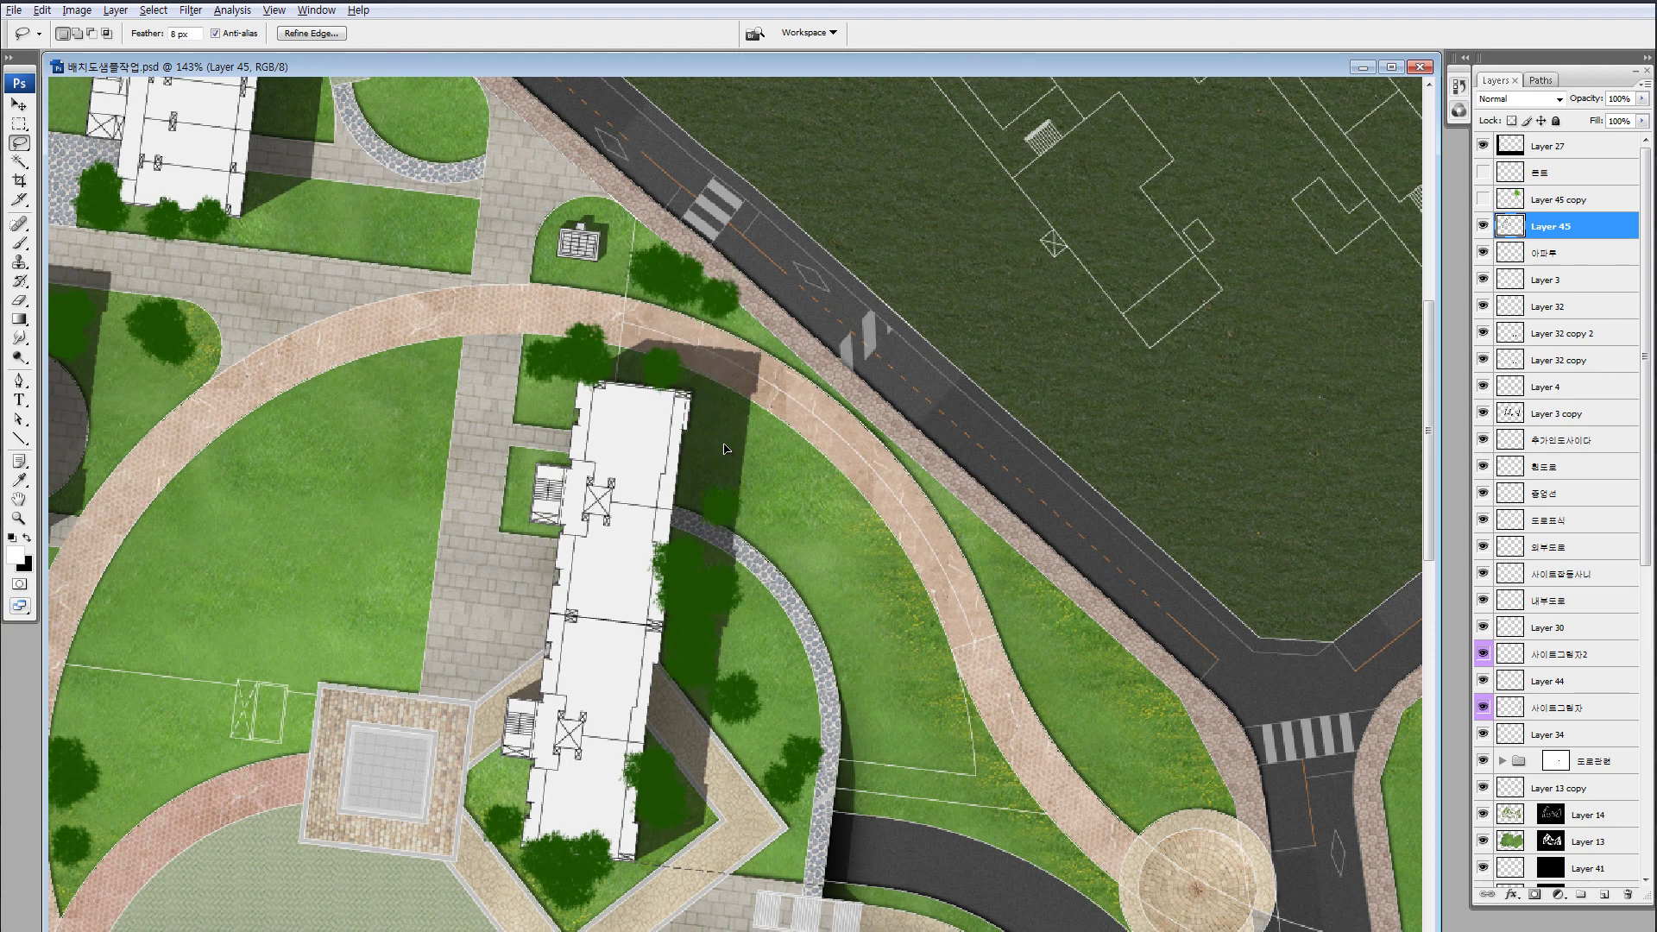
Copy tree clusters along both sides of the curving brick path east of the central slab building, using Free Transform on one copy
left_click_drag(724, 488, 782, 429)
left_click_drag(781, 429, 861, 483)
mouse_move(861, 484)
left_mouse_down()
mouse_move(891, 518)
mouse_move(889, 563)
mouse_move(708, 410)
mouse_move(759, 557)
mouse_move(747, 318)
mouse_move(744, 535)
mouse_move(724, 548)
mouse_move(817, 363)
mouse_move(833, 470)
mouse_move(824, 449)
mouse_move(862, 453)
mouse_move(840, 461)
left_mouse_up()
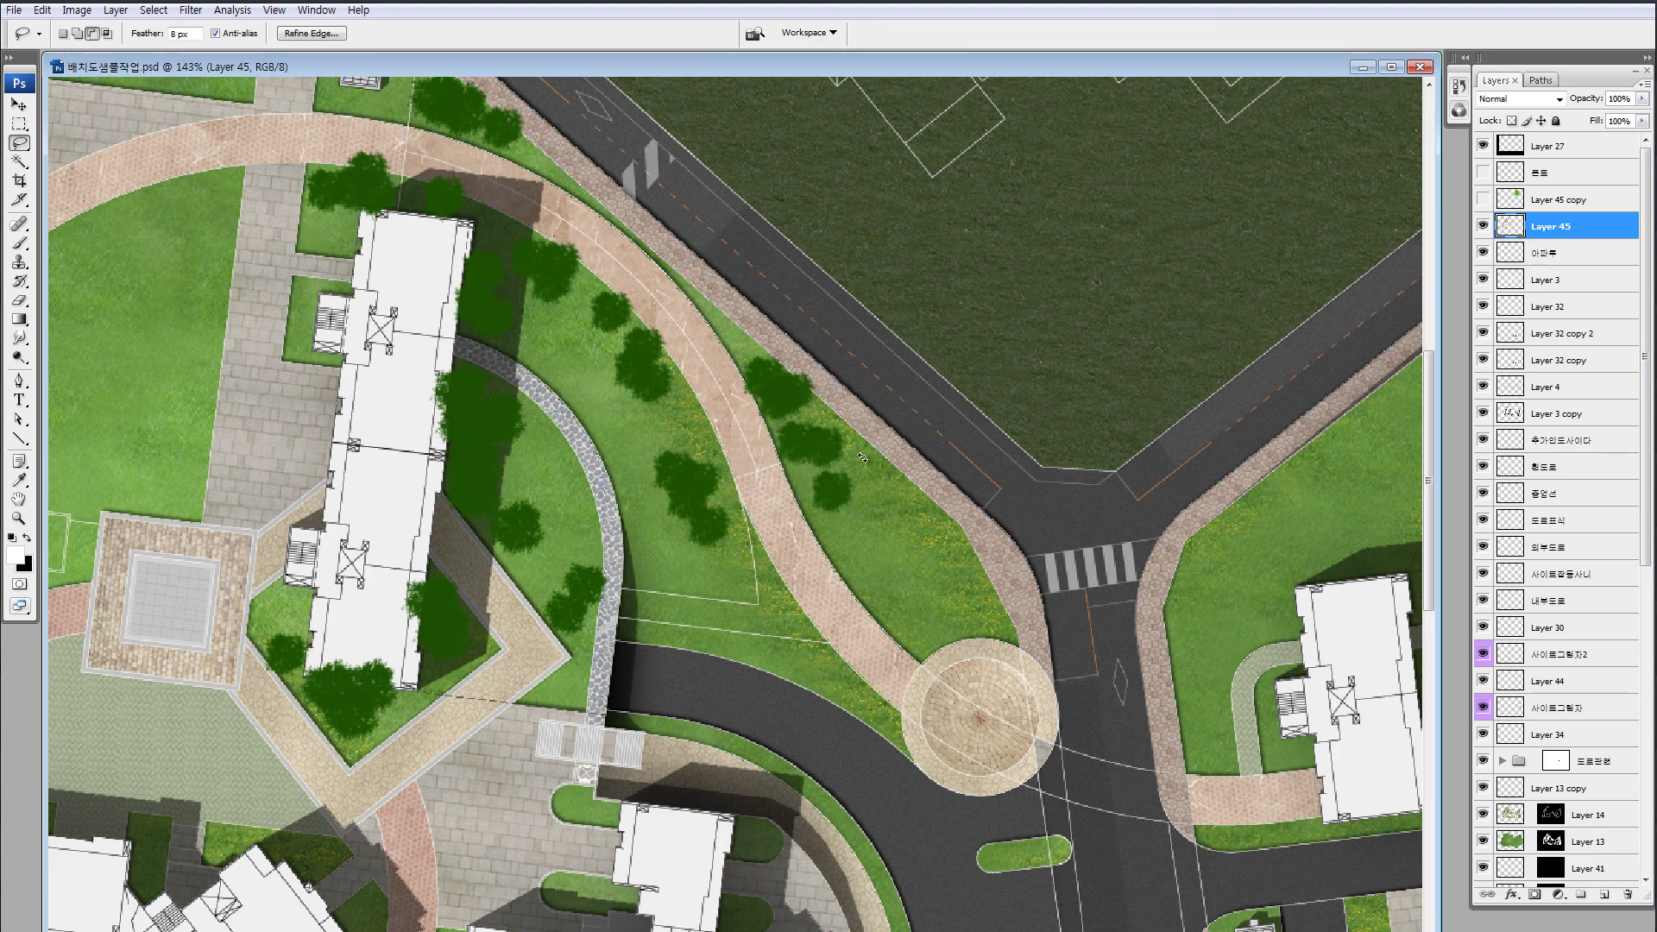
key("ctrl+t")
key("Return")
key("l")
left_click_drag(846, 503, 801, 424)
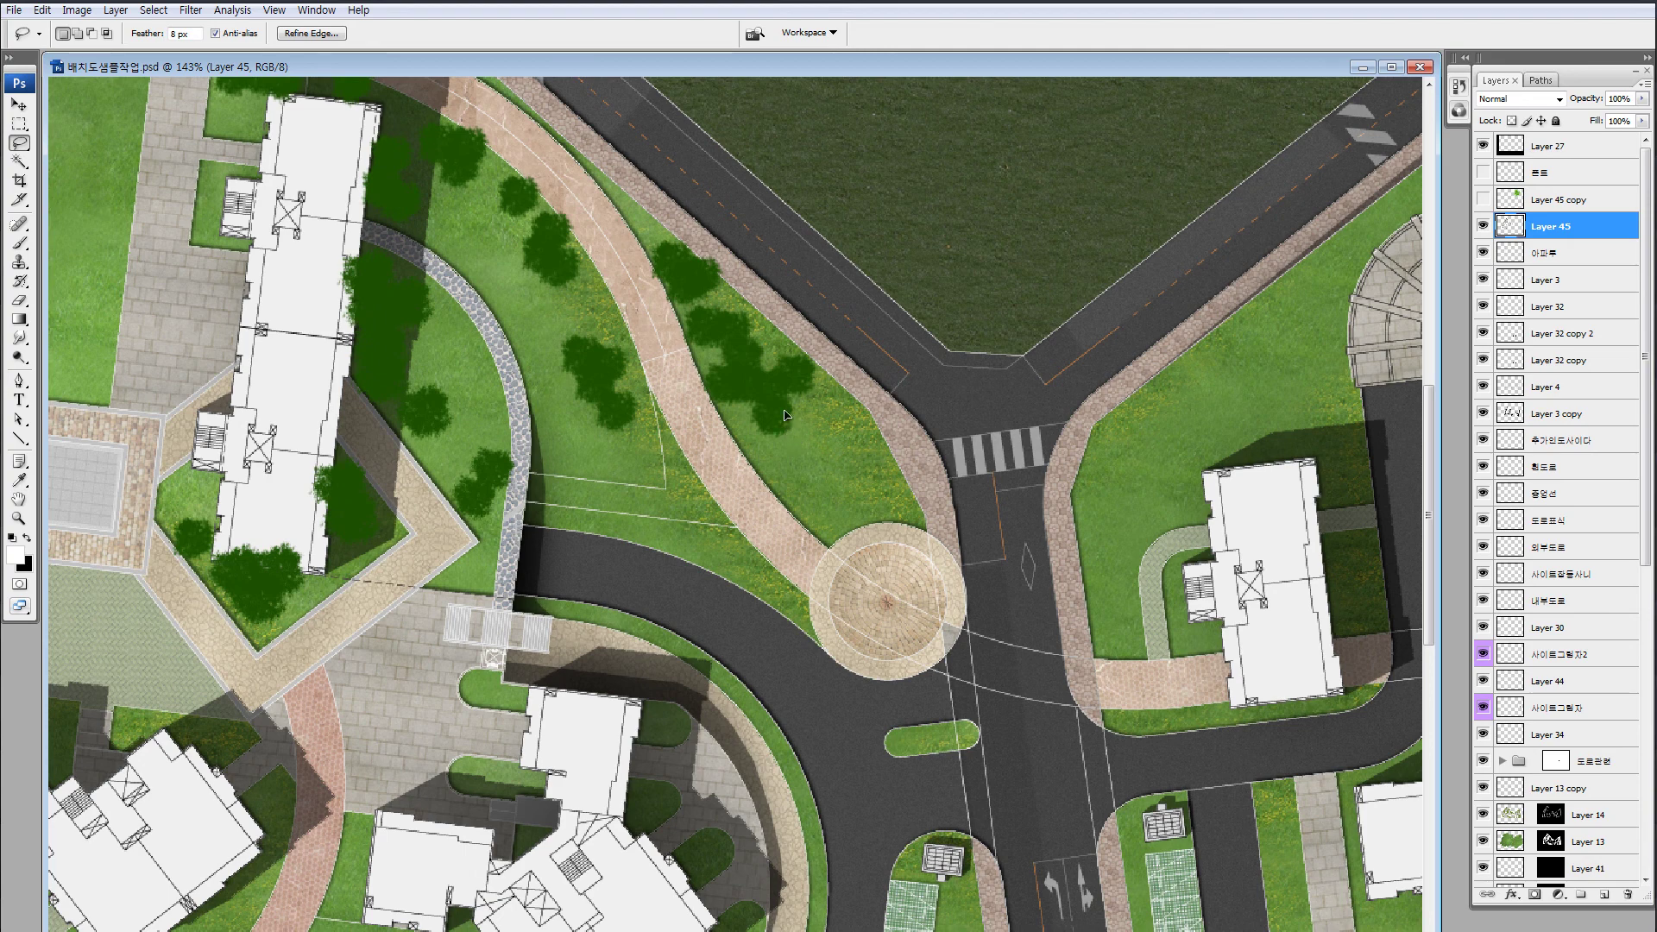
Copy a small tree between the stone and brick paths, and another tree behind the eastern building in the circular block
left_click_drag(645, 489, 956, 332)
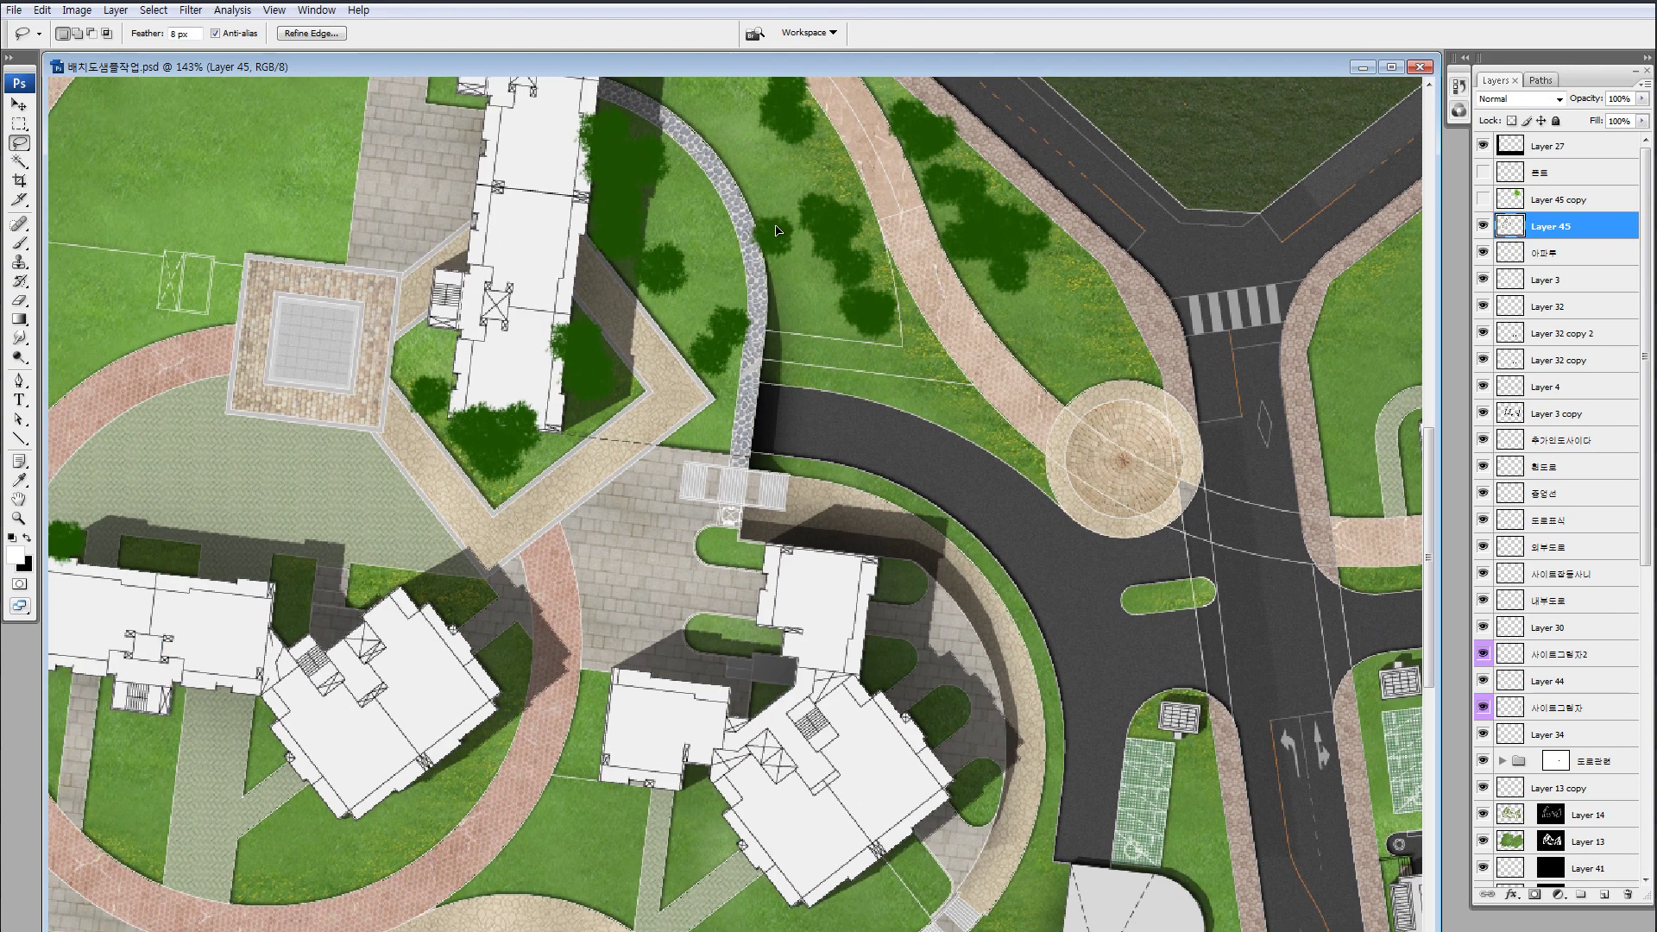
left_click_drag(802, 222, 811, 533)
left_click(792, 498)
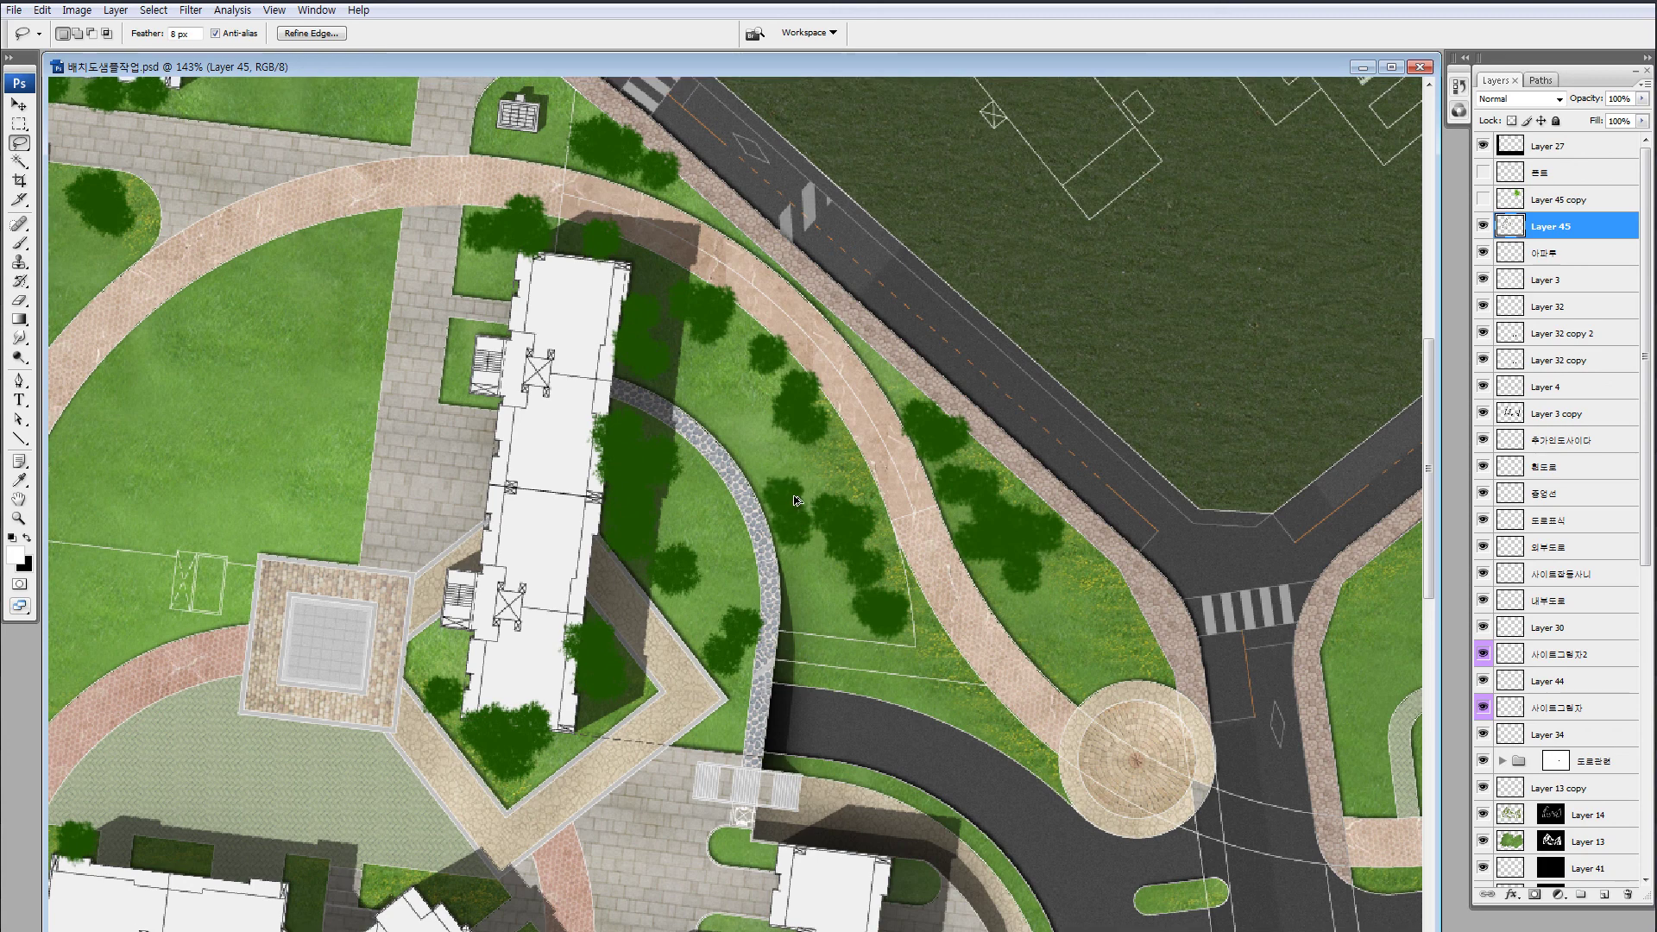
left_click_drag(831, 455, 993, 202)
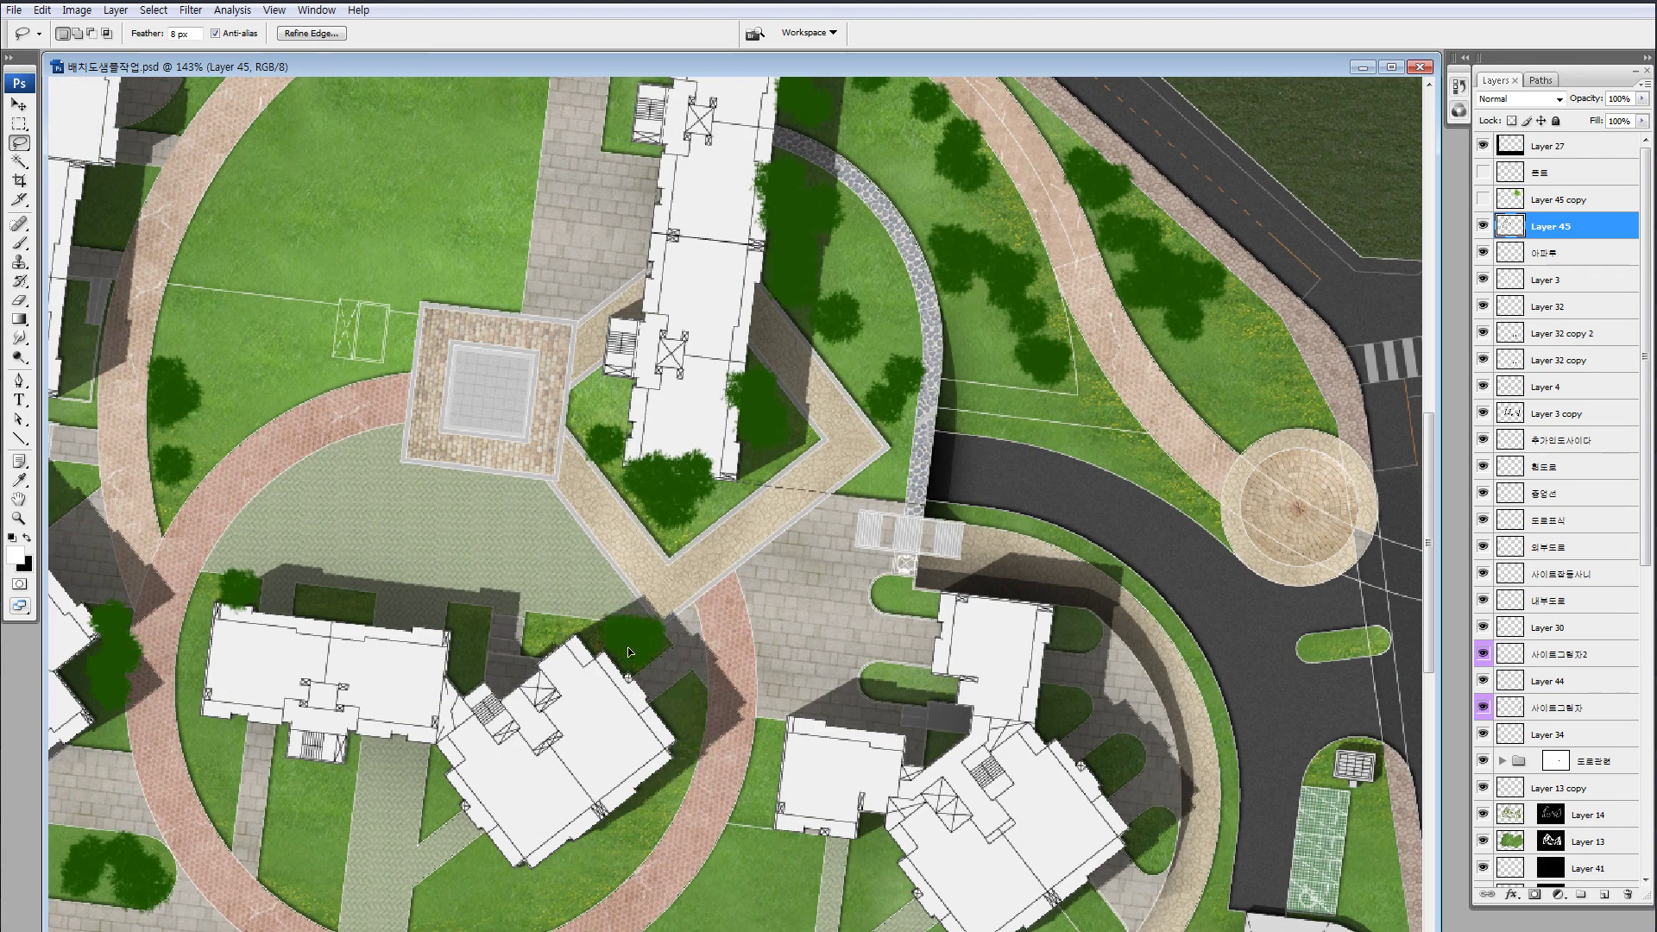
Copy a tree to the east side of the angled eastern building in the circular block
left_click_drag(637, 645, 493, 403)
mouse_move(515, 420)
left_mouse_down()
mouse_move(563, 493)
mouse_move(588, 499)
mouse_move(565, 583)
mouse_move(644, 423)
mouse_move(675, 401)
left_mouse_up()
left_click_drag(674, 400, 870, 335)
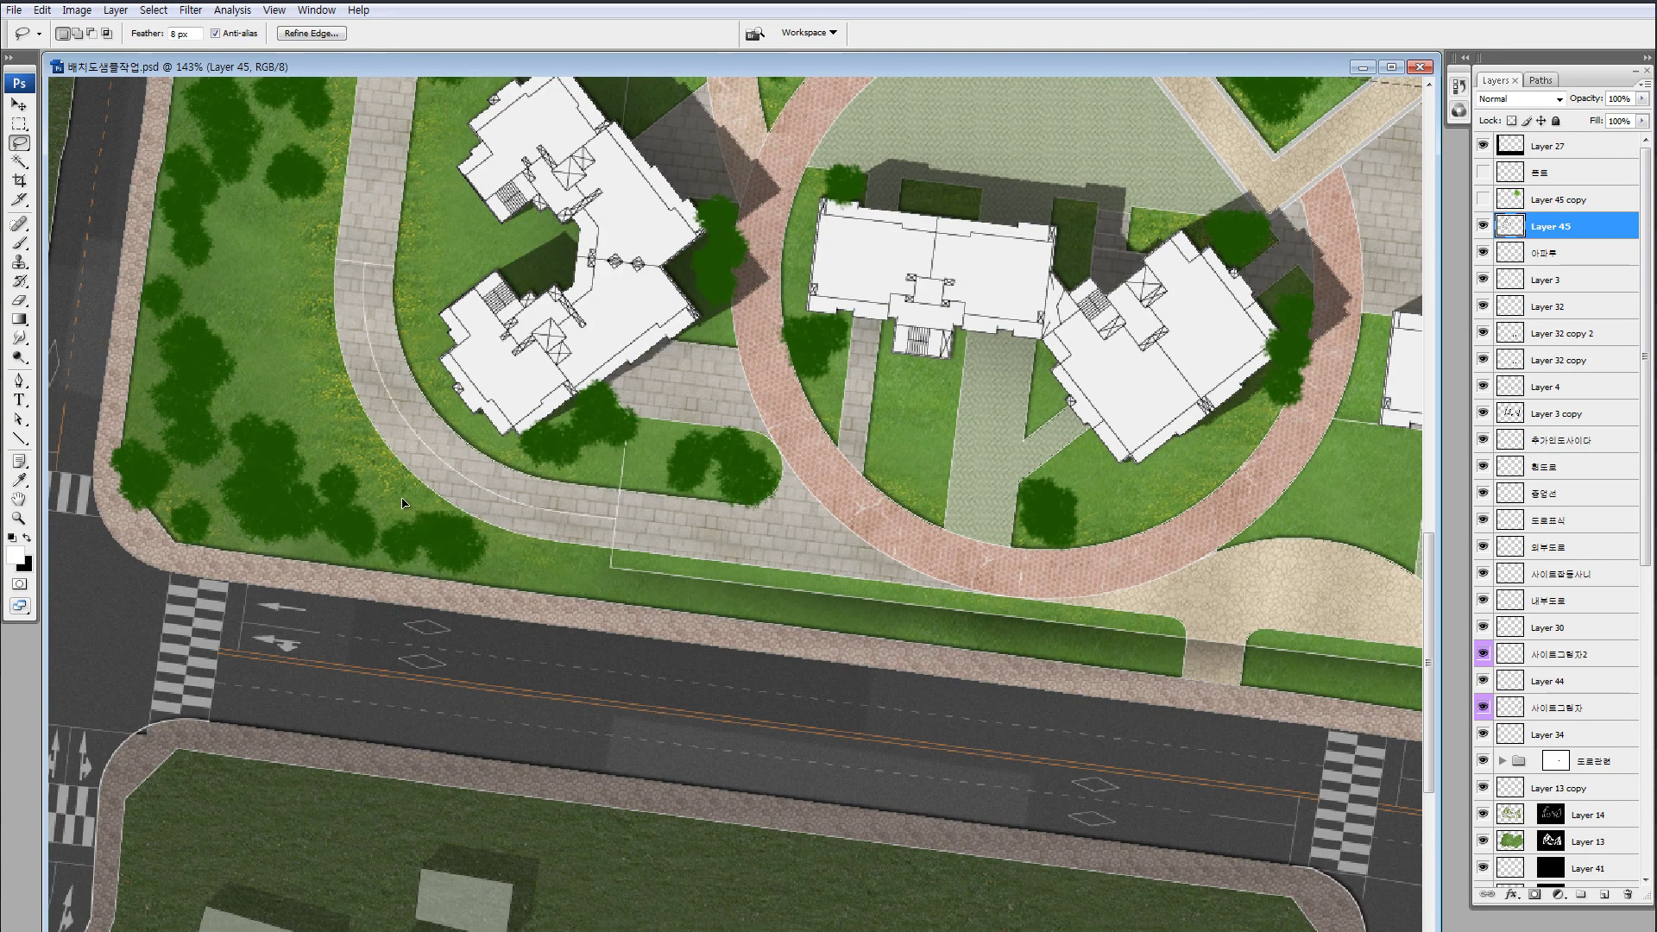
Copy more trees into the grove on the southwest lawn, along its southern road edge and below the tennis courts
left_click_drag(415, 532, 317, 750)
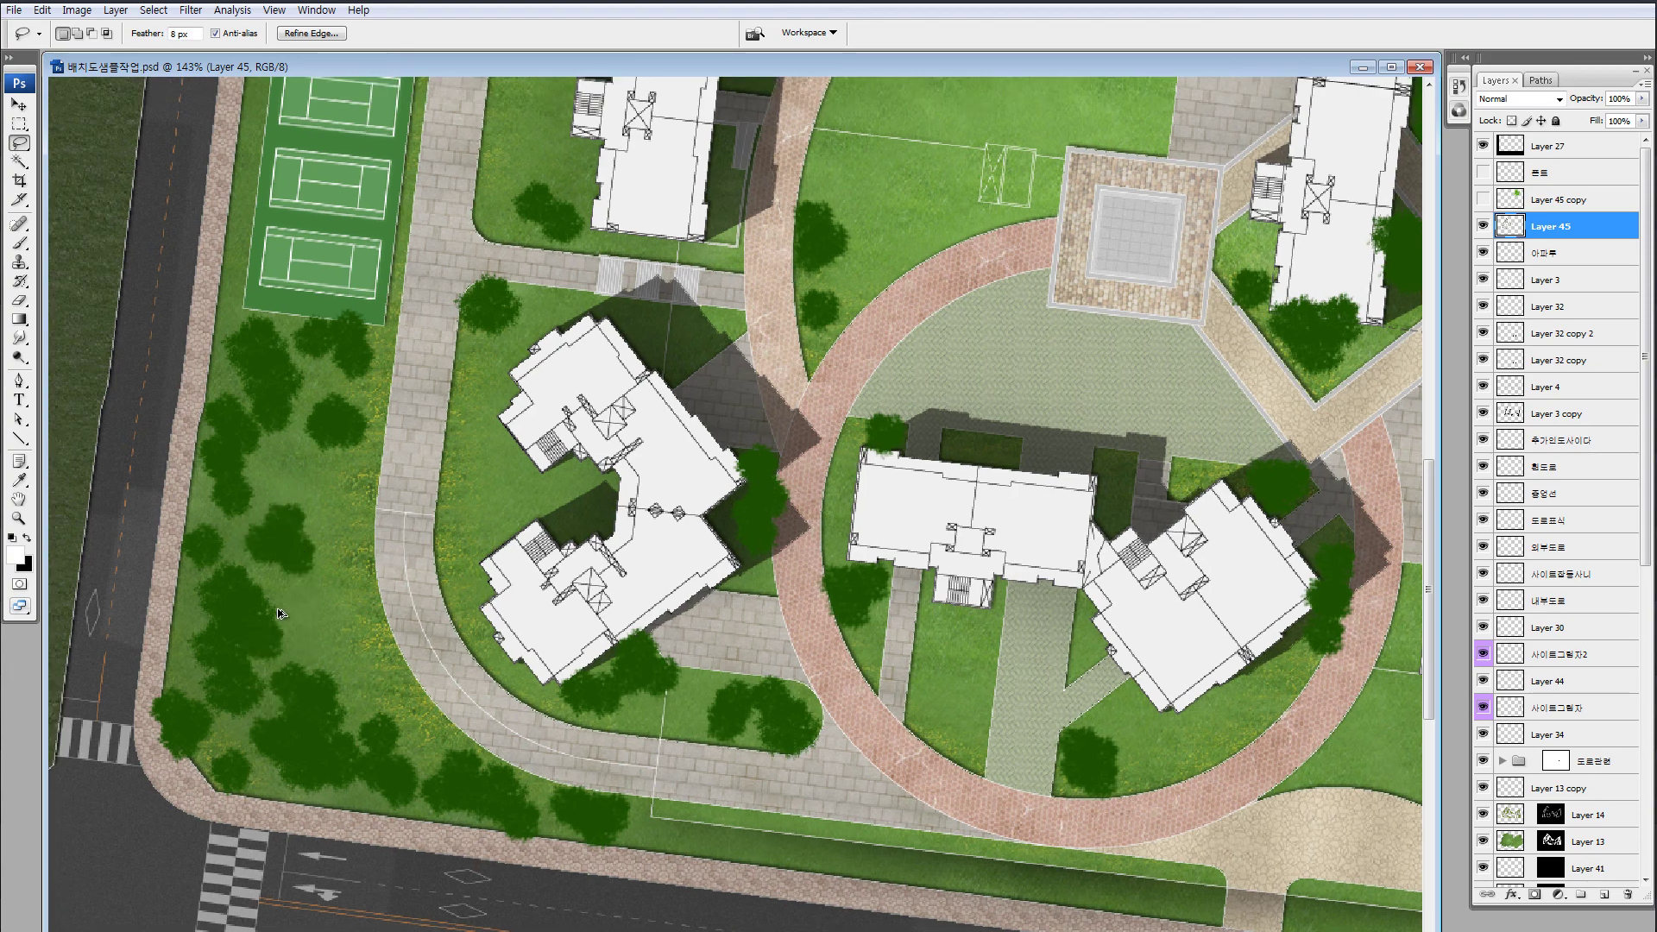
left_click_drag(299, 661, 262, 497)
left_click_drag(320, 394, 342, 359)
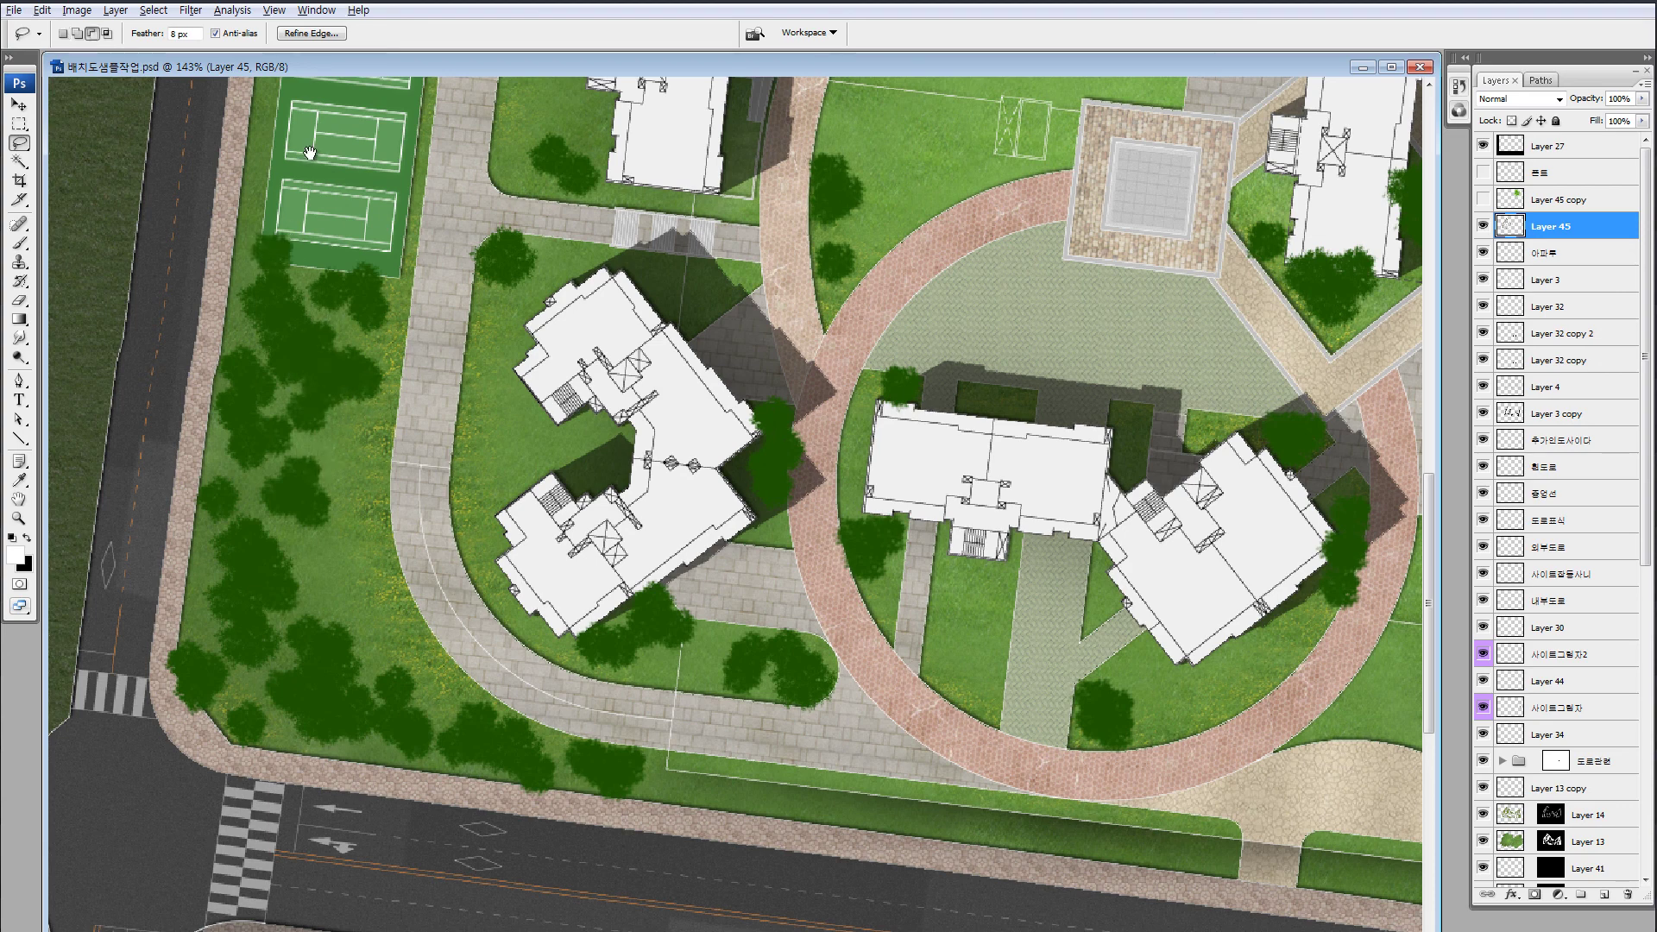
Copy a tree to the tennis courts' northwest corner, adjust it with Free Transform, and copy trees down the courts' west edge
scroll(319, 380, "up", 5)
left_click_drag(290, 341, 285, 390)
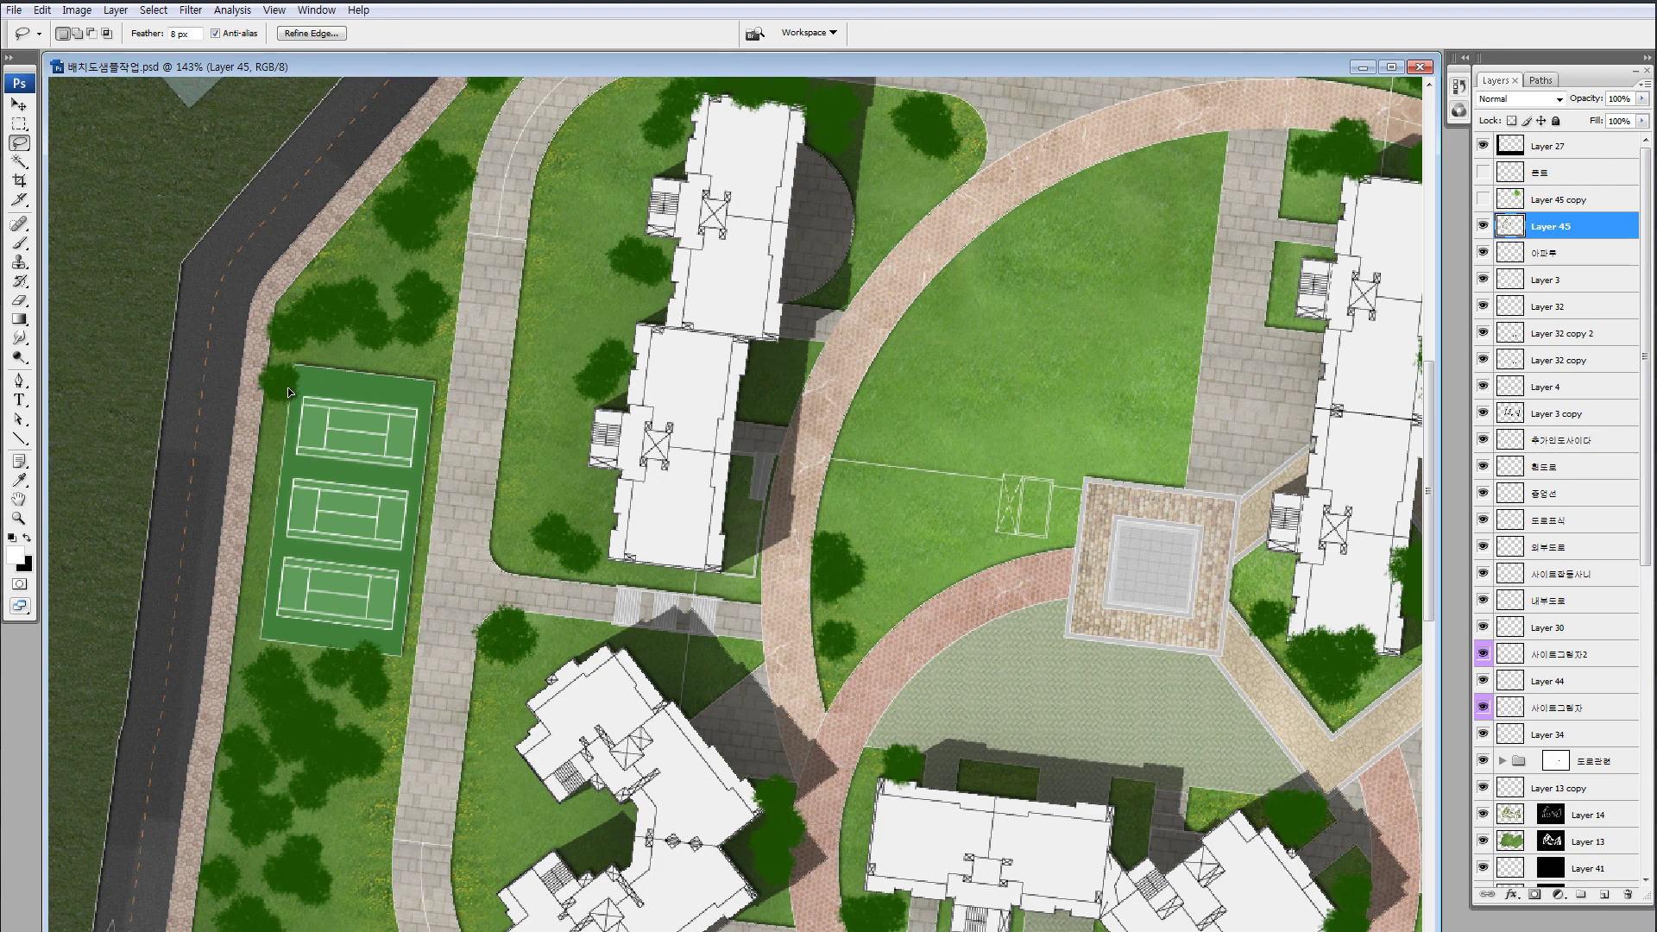
key("ctrl+t")
left_click_drag(316, 407, 293, 377)
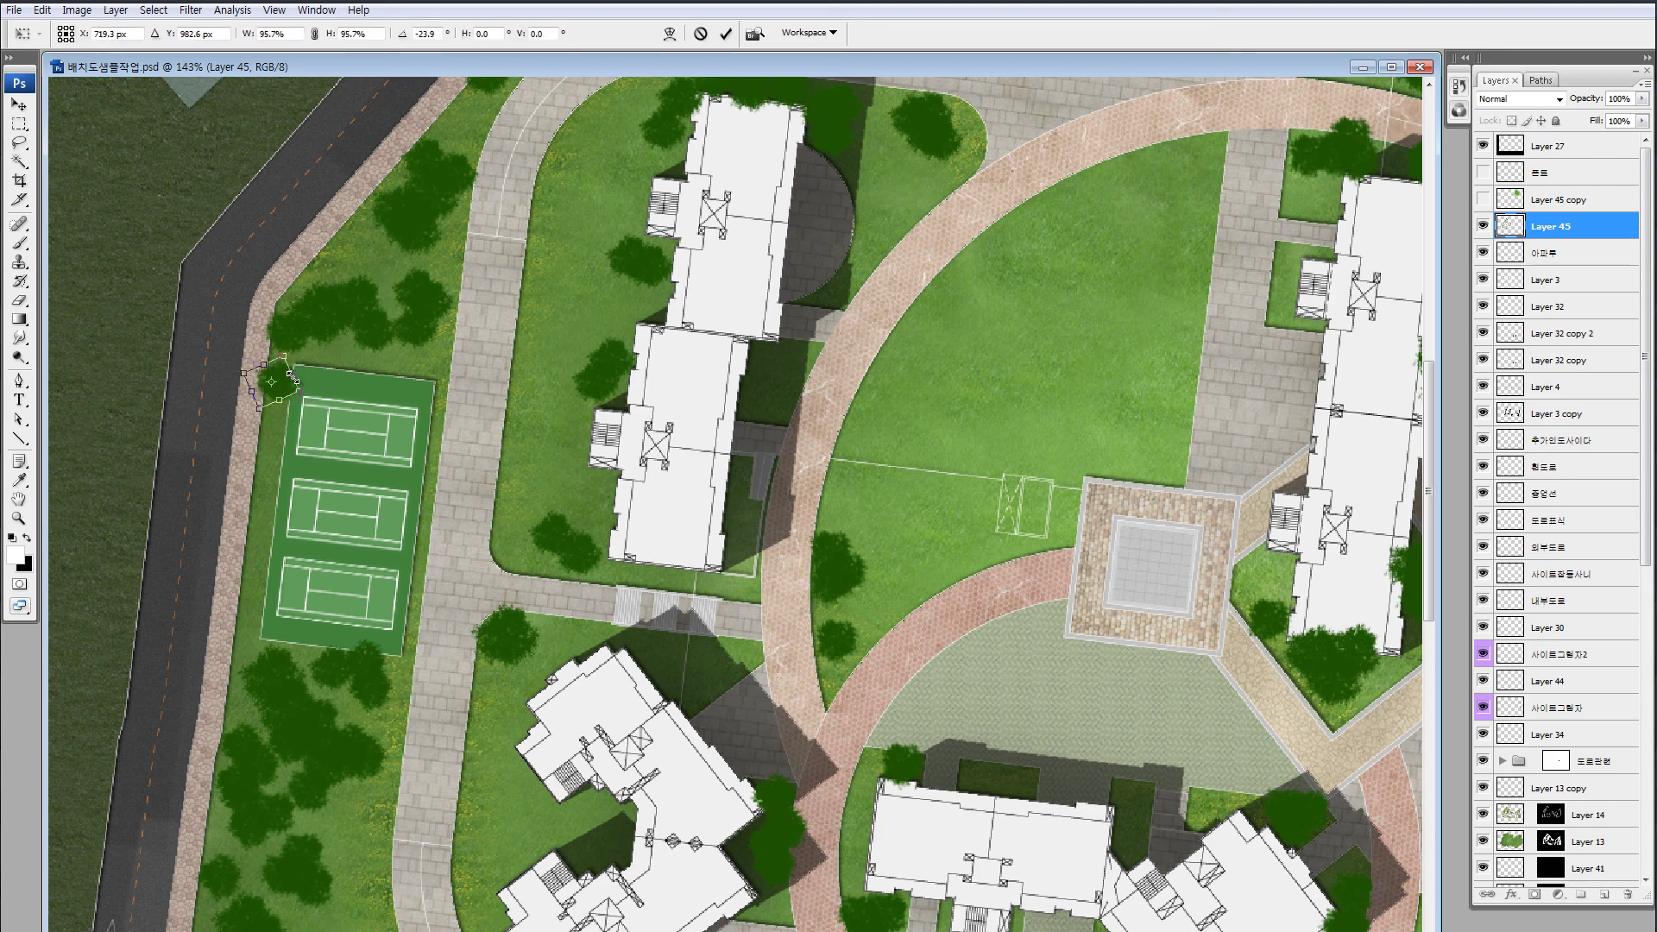
key("Return")
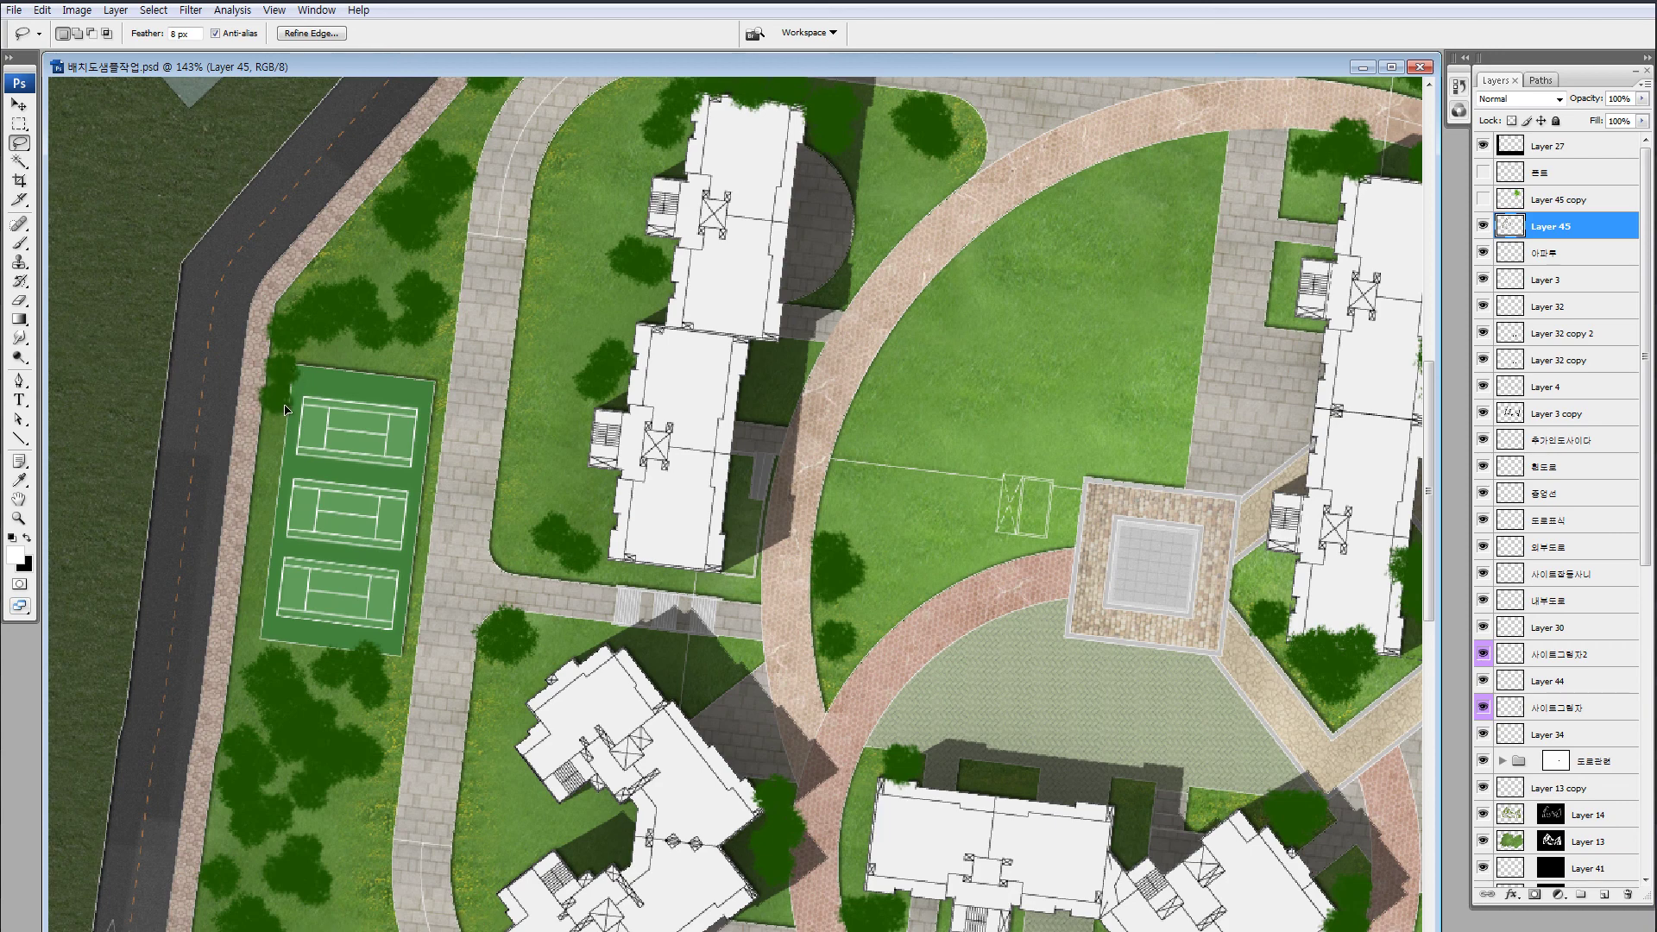
left_click_drag(285, 458, 276, 481)
left_click_drag(271, 546, 155, 586)
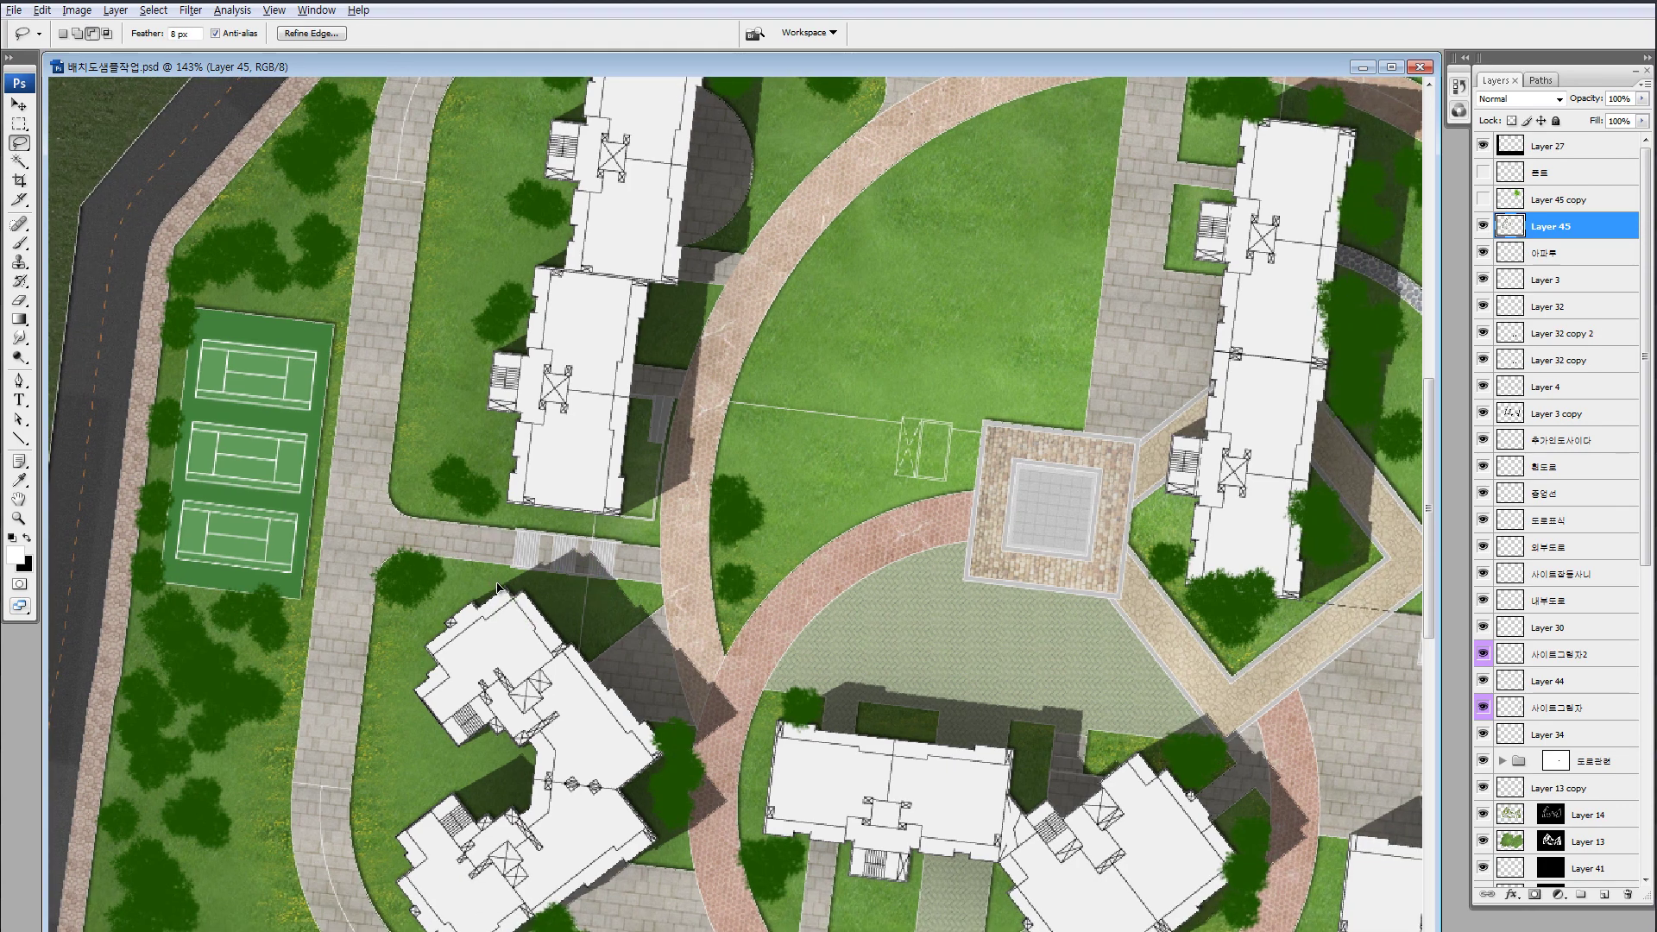
Copy trees along the north side and to the southwest corner of the V-shaped building south of the tennis courts
mouse_move(493, 622)
left_mouse_down()
mouse_move(486, 644)
mouse_move(528, 597)
mouse_move(428, 686)
mouse_move(475, 690)
mouse_move(452, 656)
mouse_move(433, 661)
left_mouse_up()
left_click_drag(433, 661, 351, 492)
left_click_drag(471, 397, 452, 417)
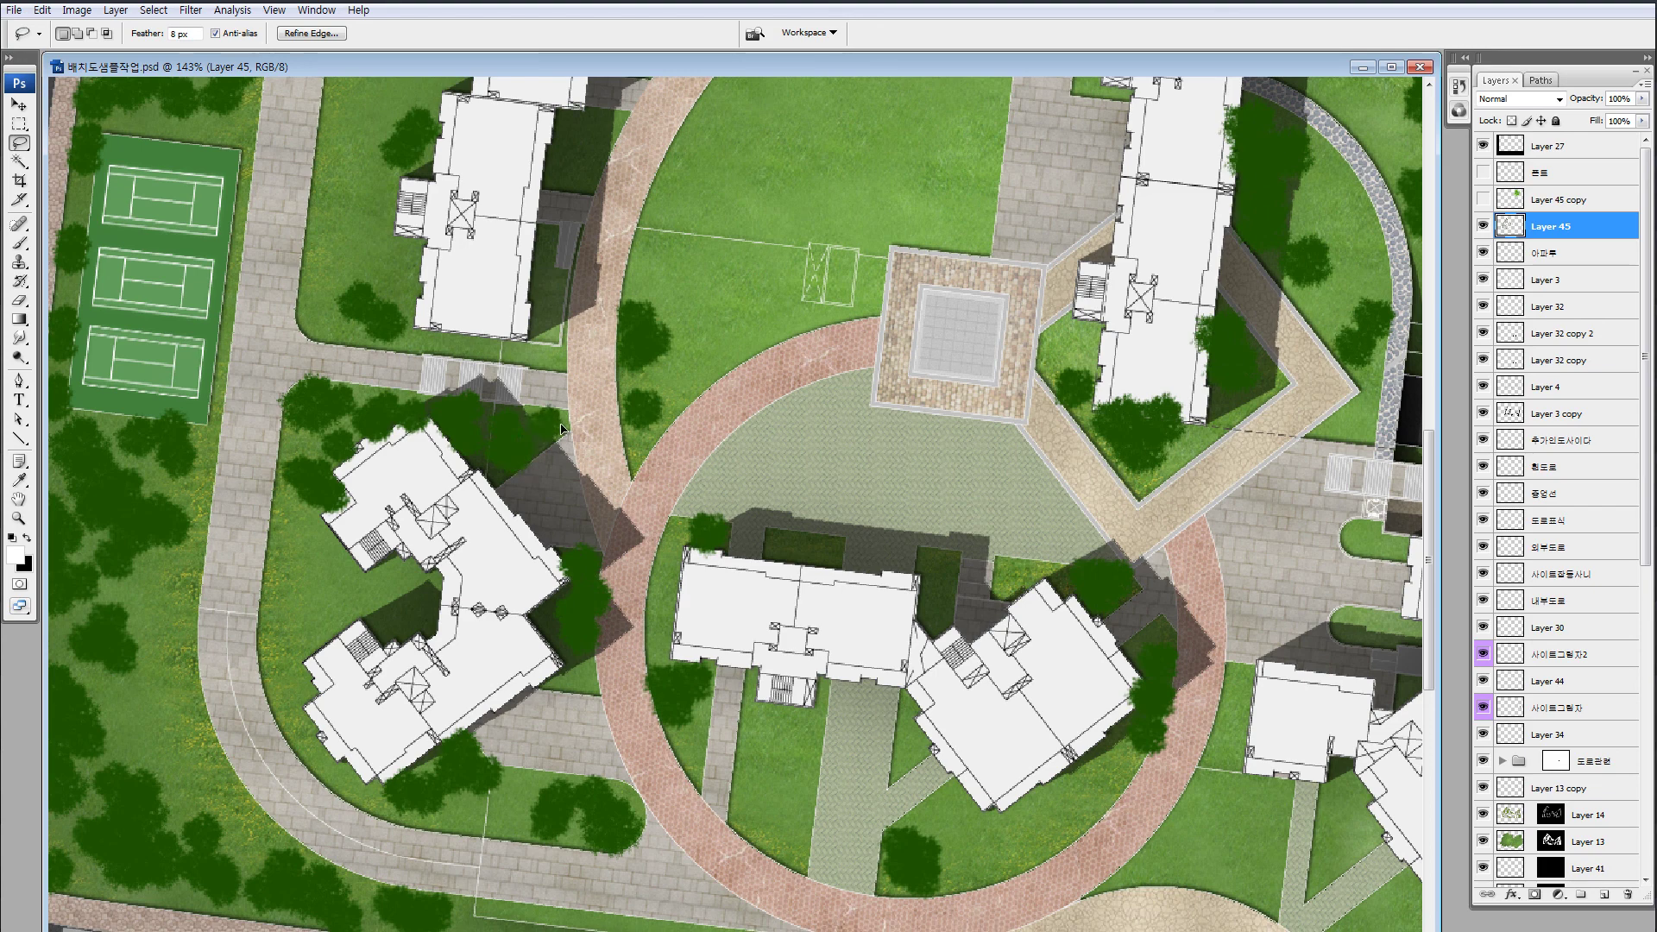
left_click_drag(523, 457, 614, 268)
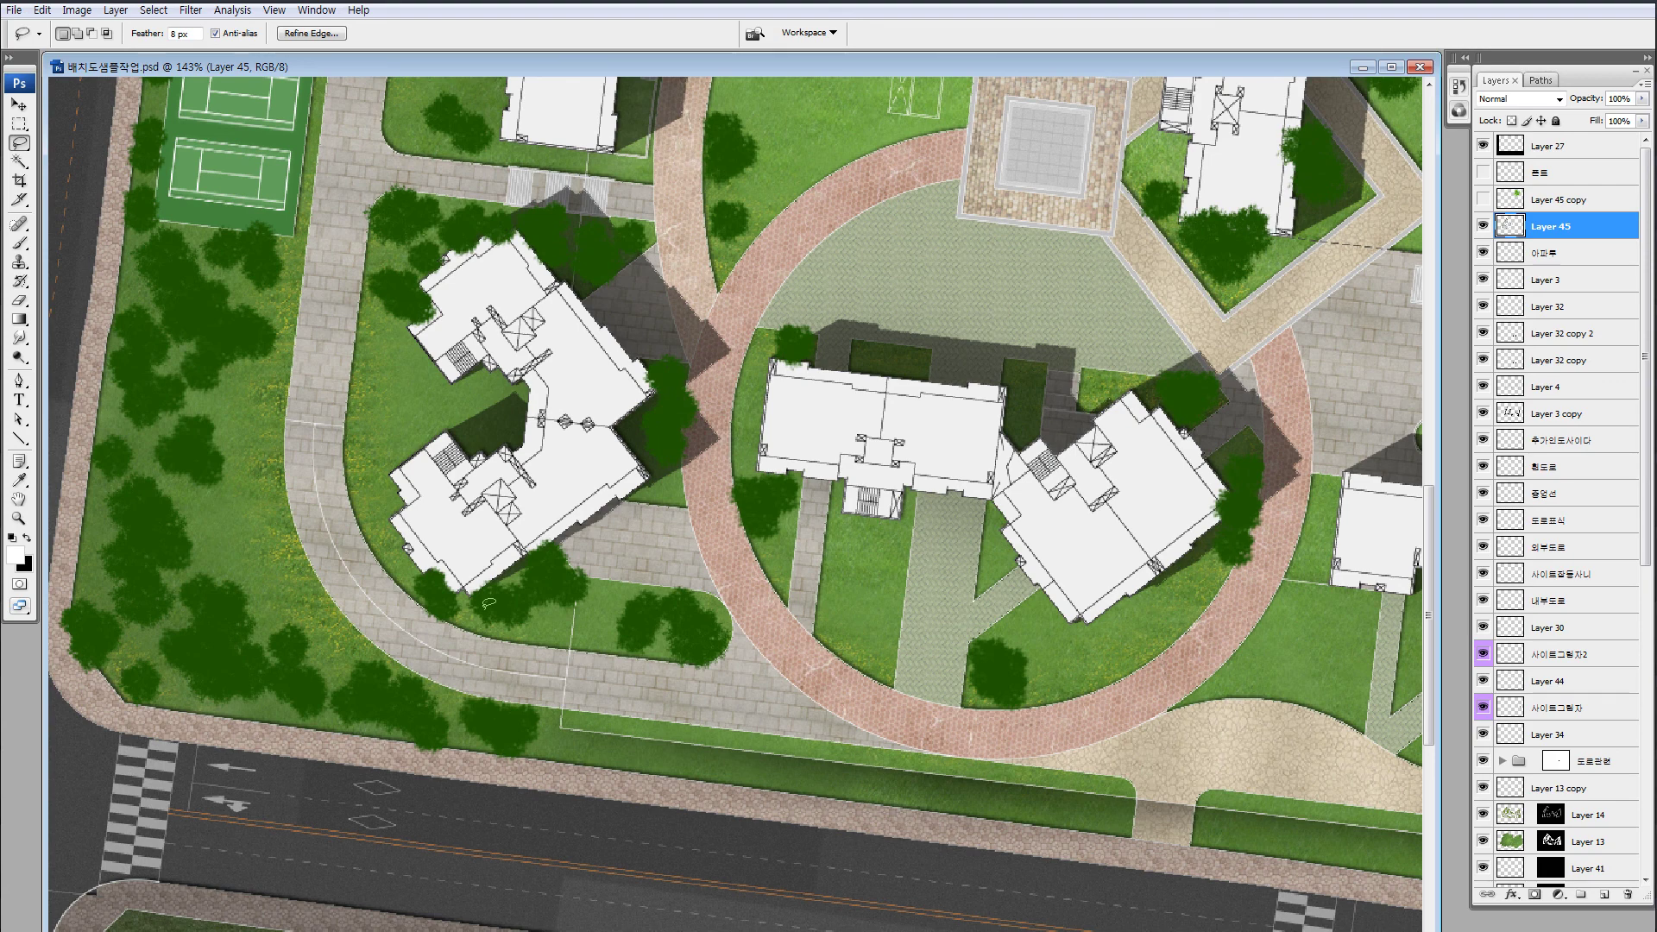
Copy small trees along the west side and south end of the stepped slab building east of the tennis courts
key("ctrl+0")
key("ctrl+minus")
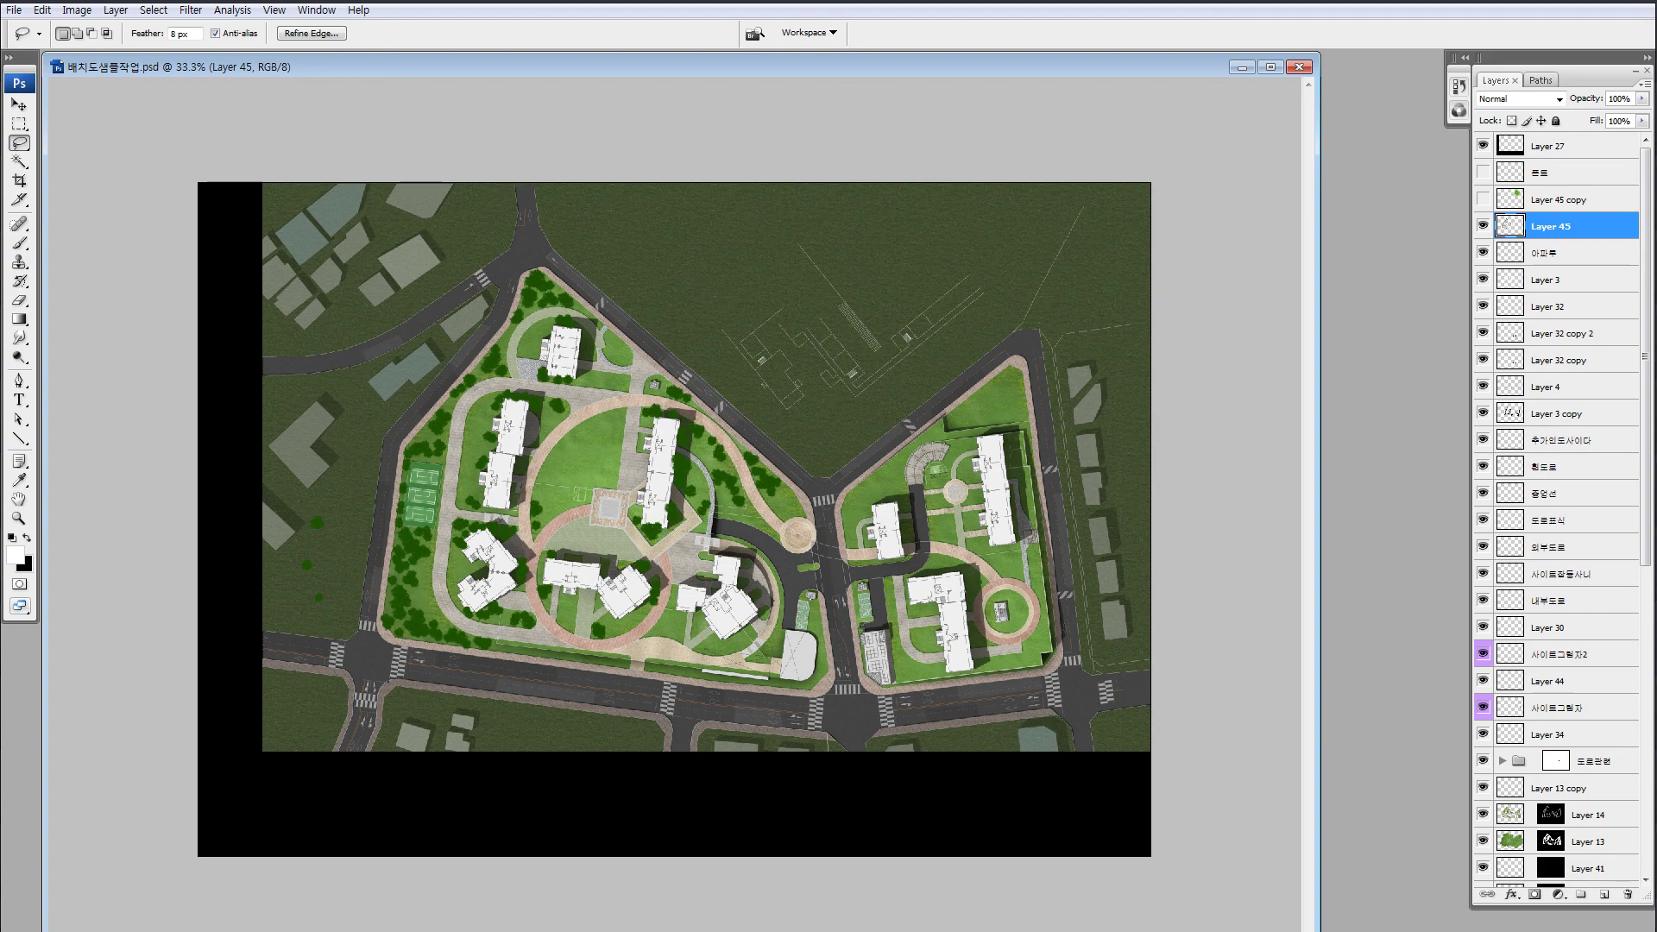
key("z")
left_click_drag(444, 317, 523, 550)
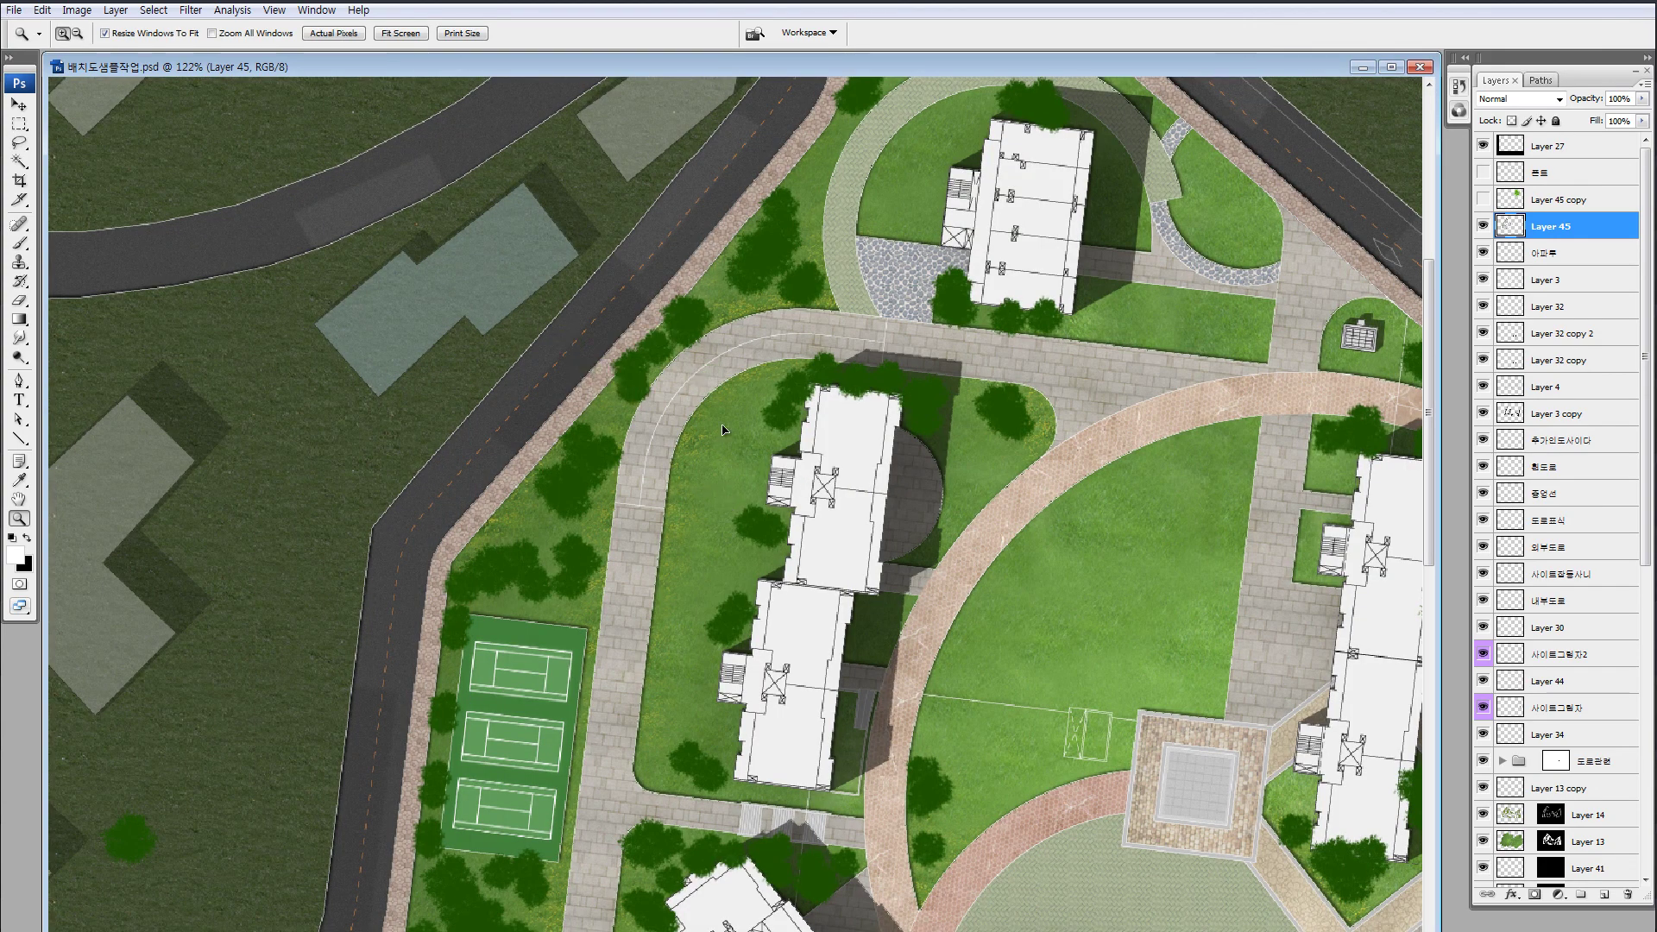
left_click_drag(729, 416, 844, 435)
scroll(834, 453, "down", 3)
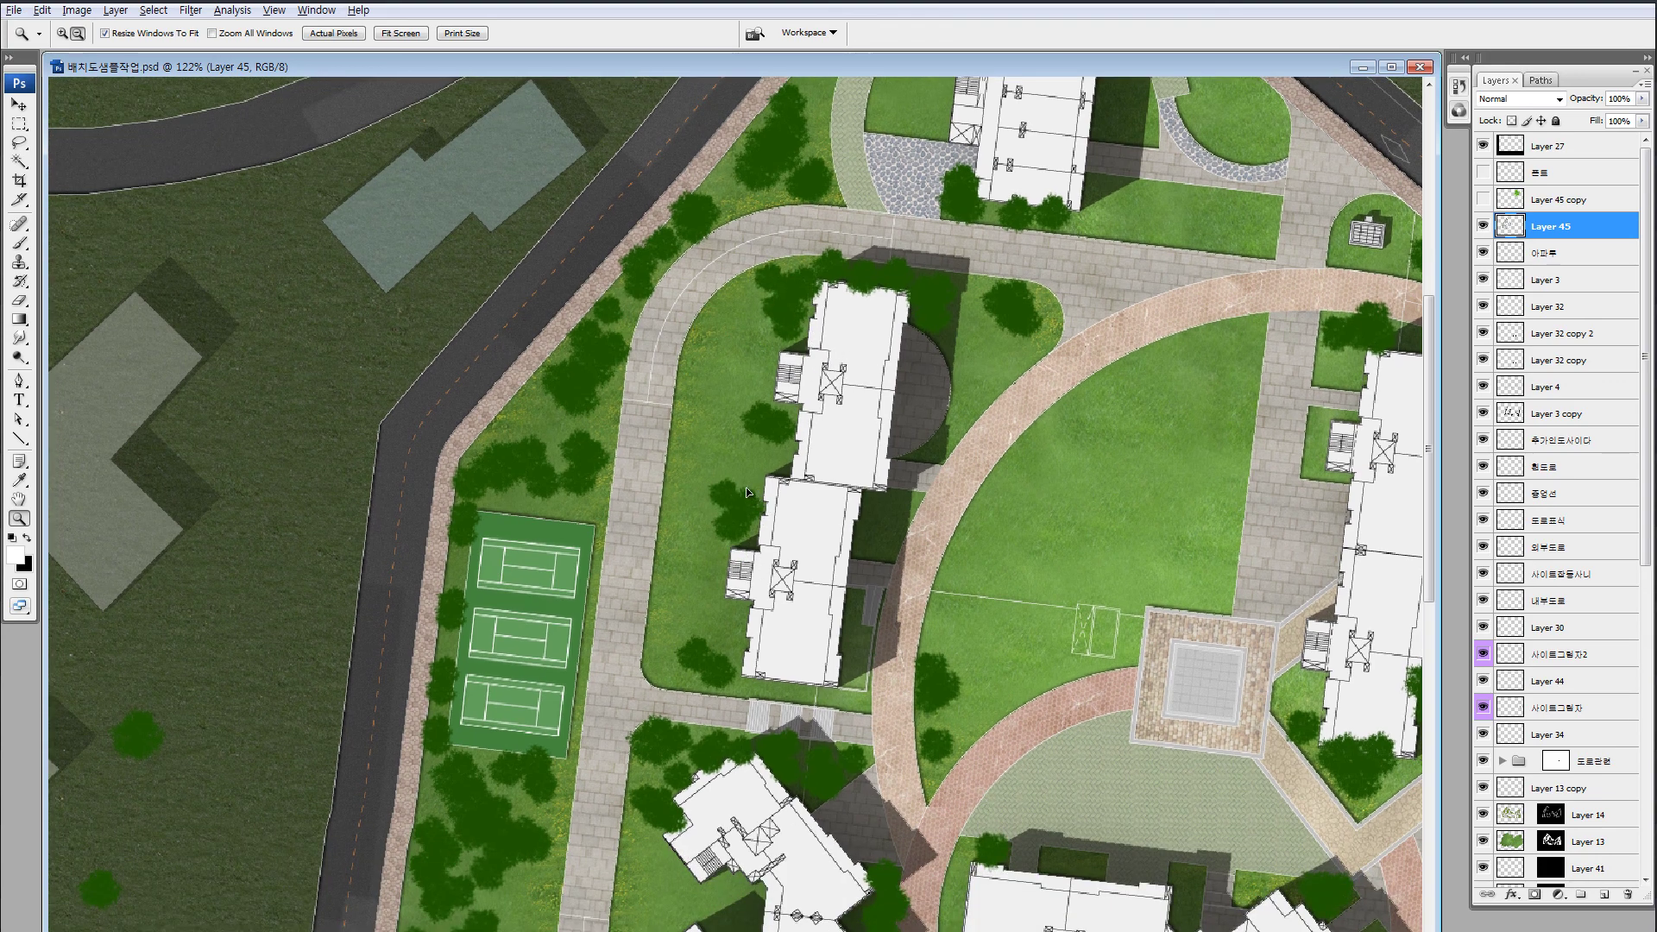
left_click_drag(747, 492, 792, 455)
scroll(781, 486, "down", 3)
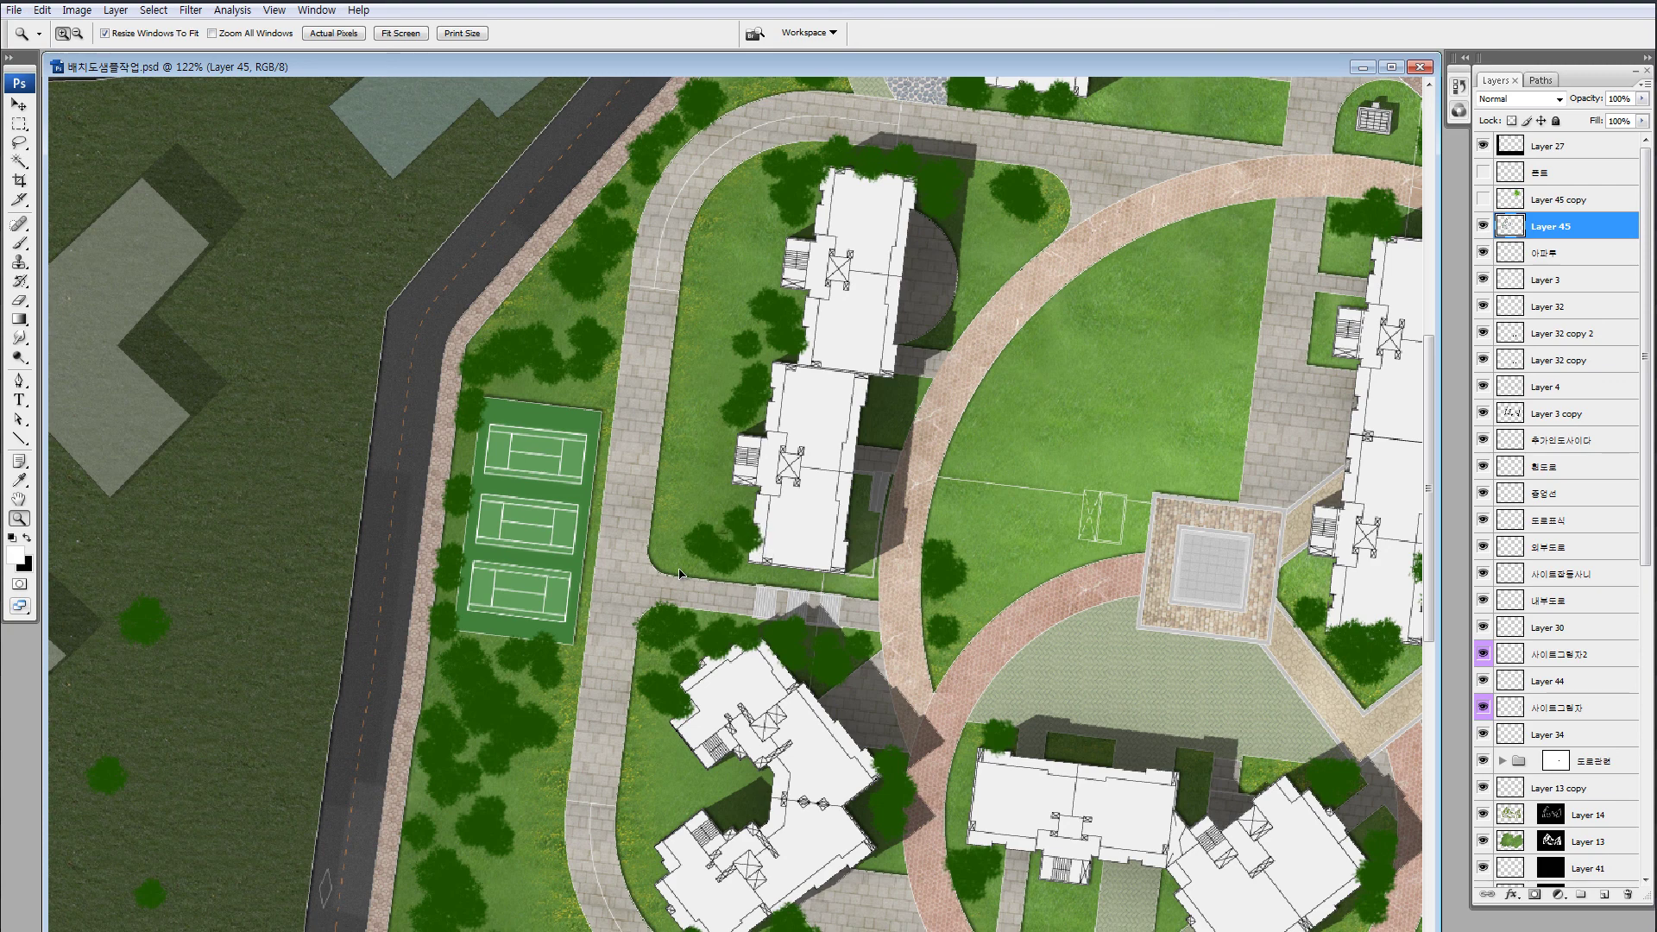
mouse_move(679, 573)
left_mouse_down()
mouse_move(547, 549)
mouse_move(660, 549)
mouse_move(663, 525)
mouse_move(712, 539)
left_mouse_up()
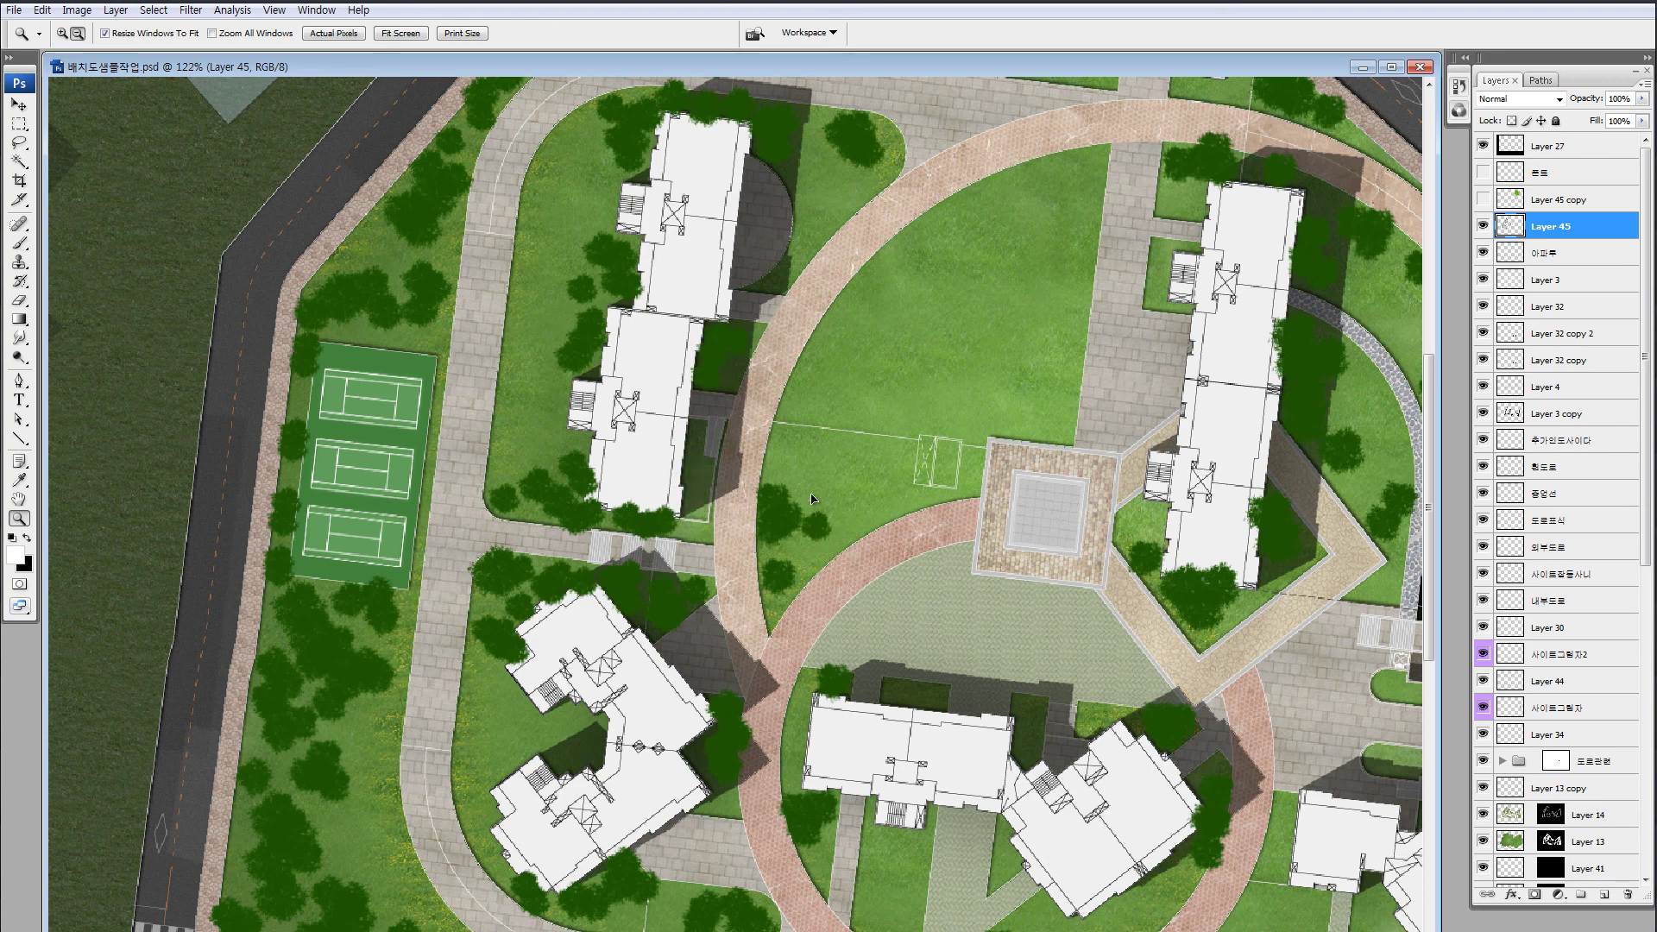
Copy small trees to the central lawn's west and north edges and the corner lawn outside the brick ring, undoing one copy
left_click(782, 462)
left_click(834, 205)
left_click(949, 211)
left_click(916, 258)
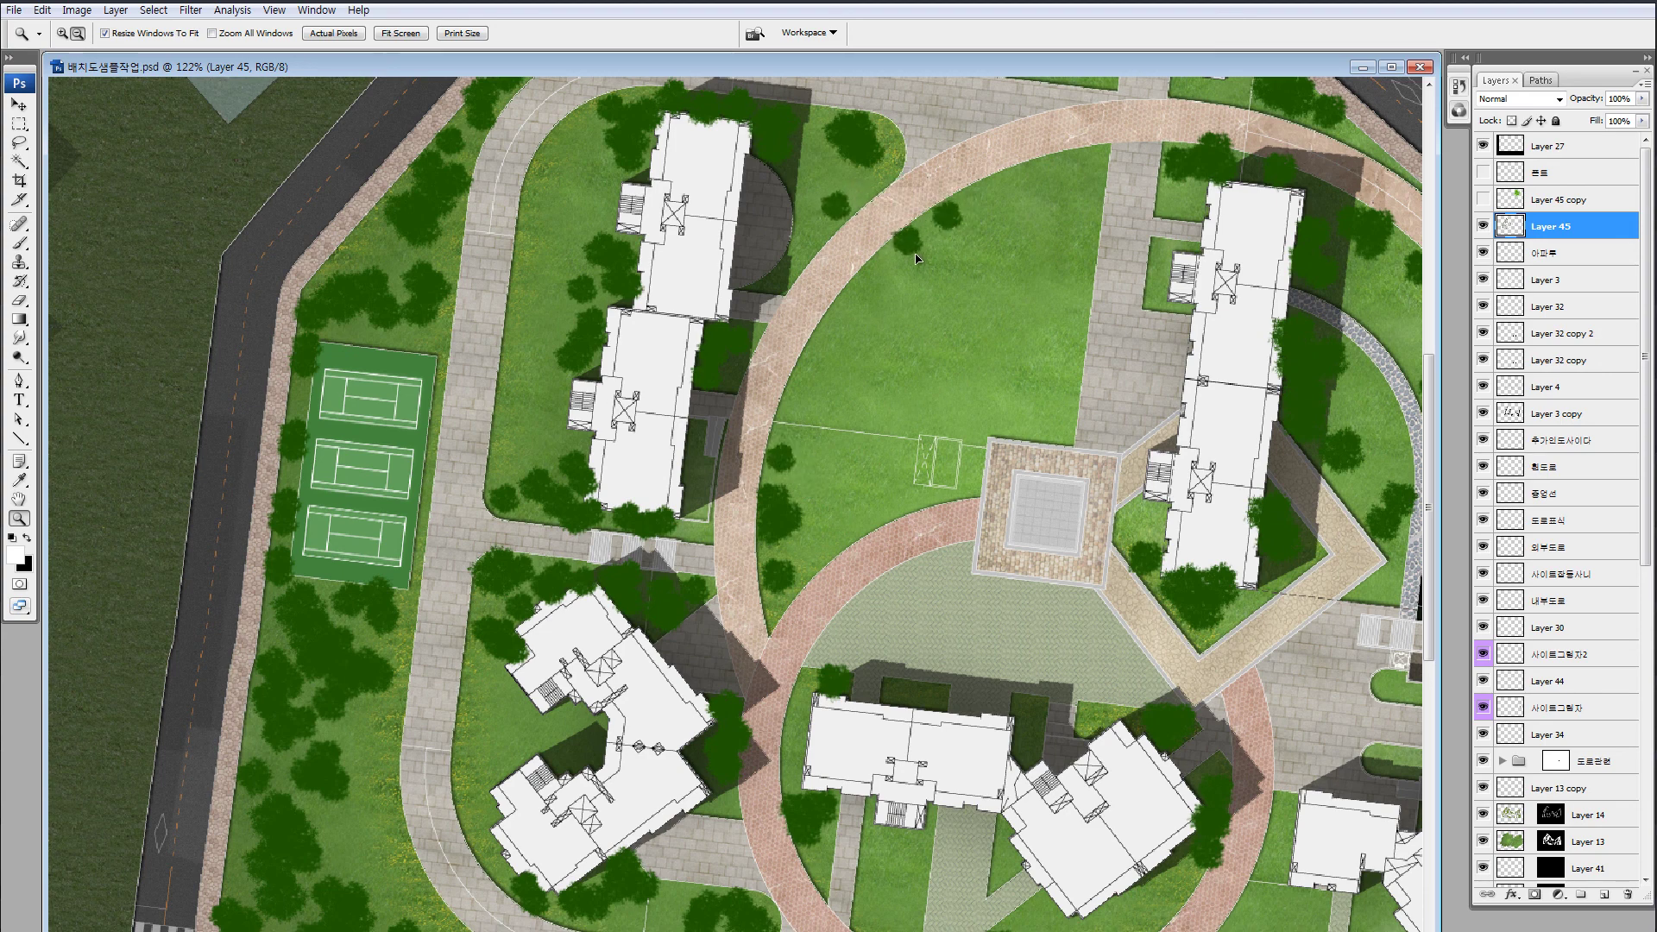
left_click_drag(915, 261, 1031, 183)
key("ctrl+z")
mouse_move(1036, 182)
left_mouse_down()
mouse_move(994, 196)
mouse_move(1015, 204)
left_mouse_up()
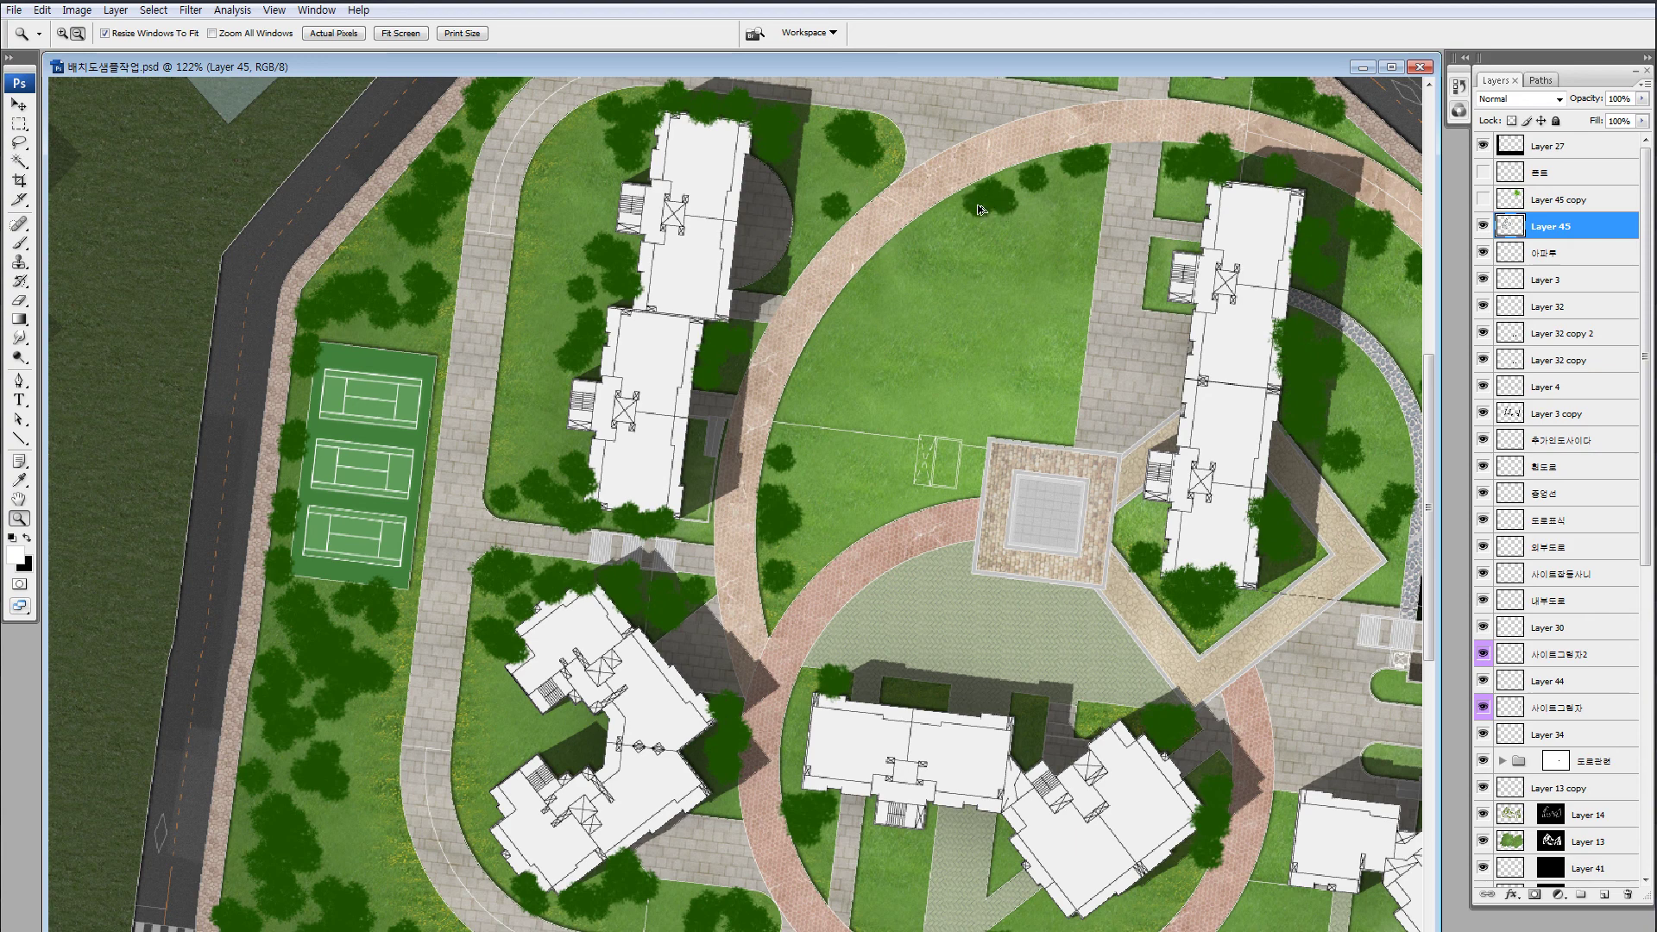
Copy small trees to the central lawn's northeast corner and the small beds west of the central slab building
left_click(1070, 190)
left_click(1089, 241)
left_click(1182, 203)
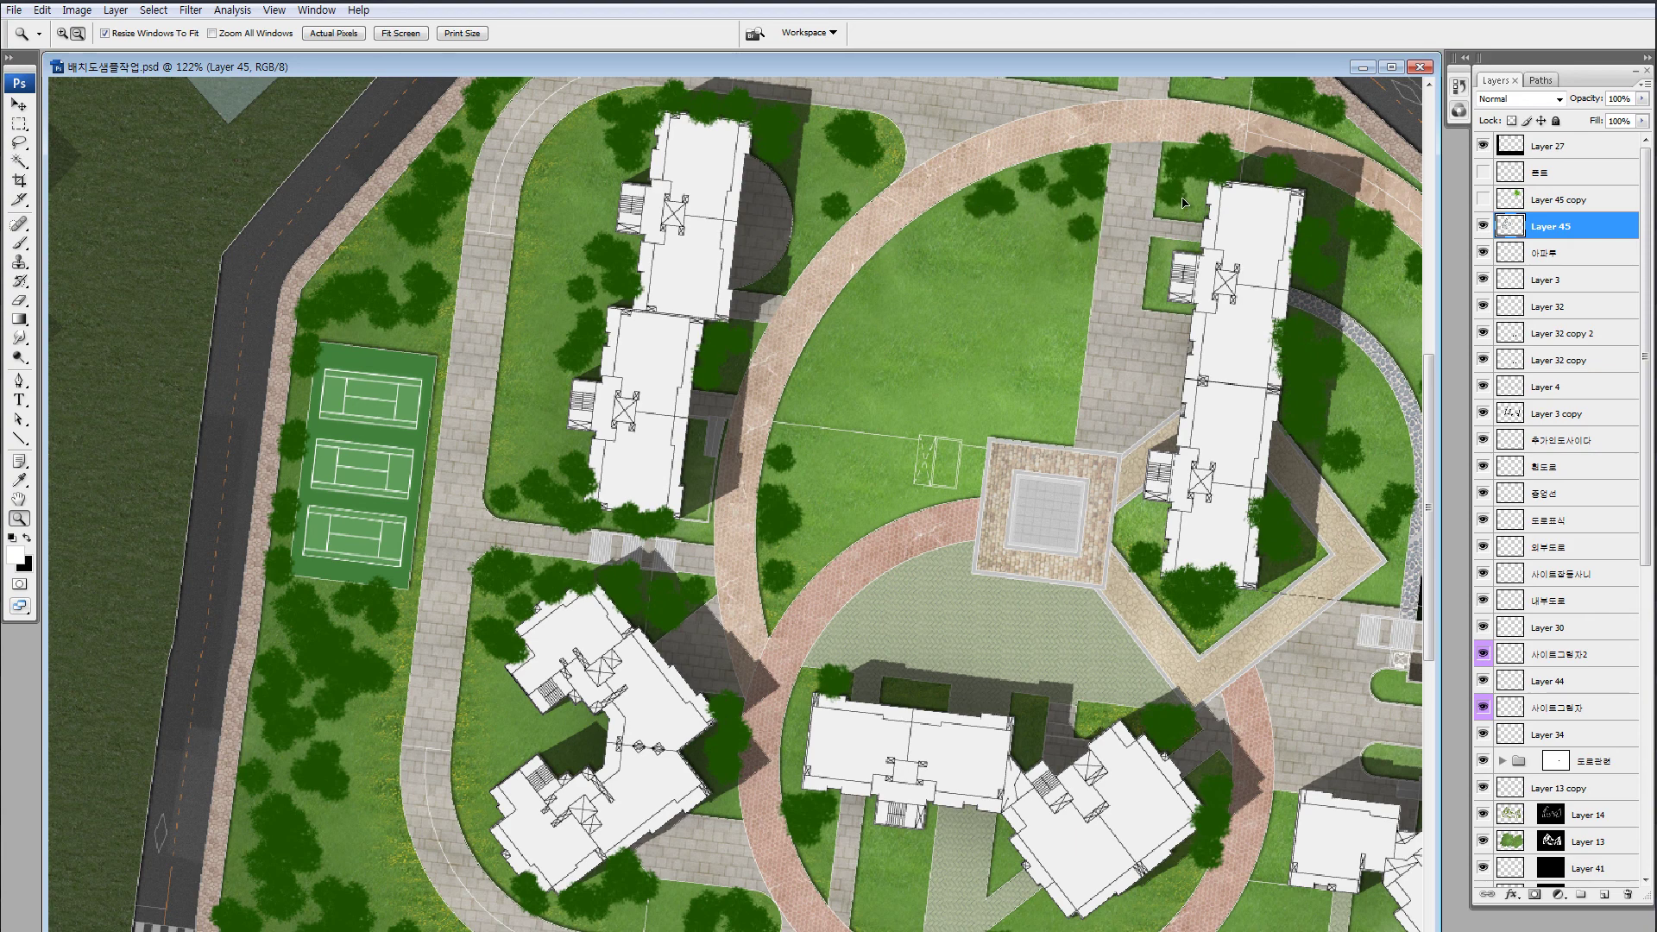
left_click(1192, 208)
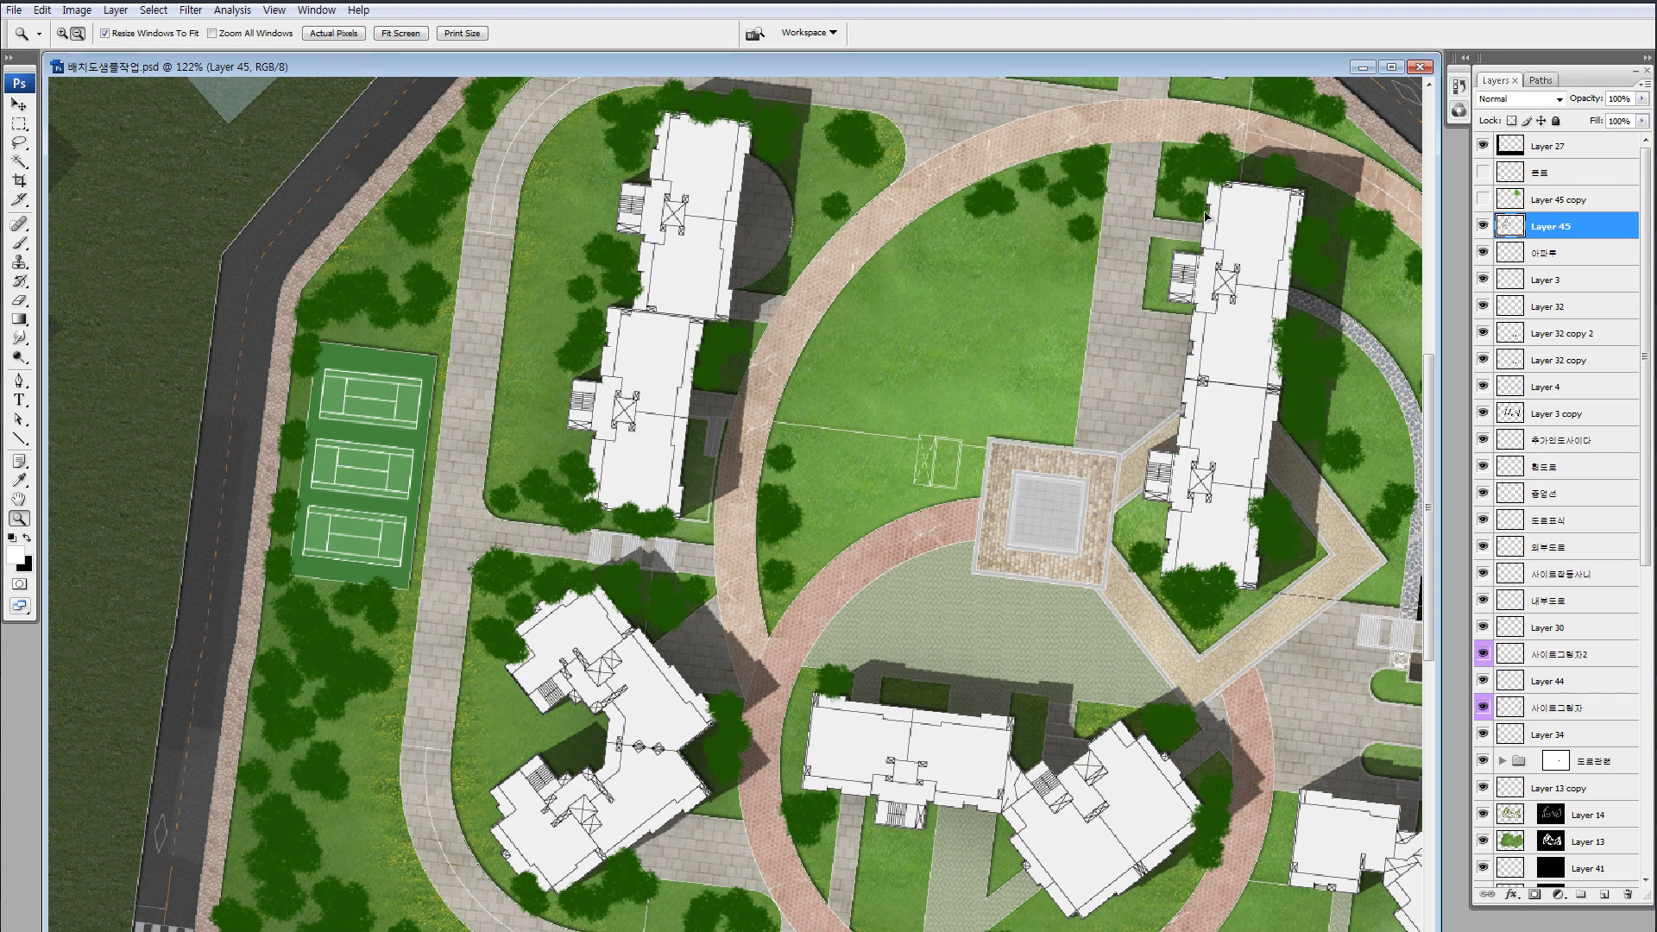
left_click(1173, 256)
Copy small trees around the small pavilion north of the central slab building
left_click_drag(1025, 530, 723, 573)
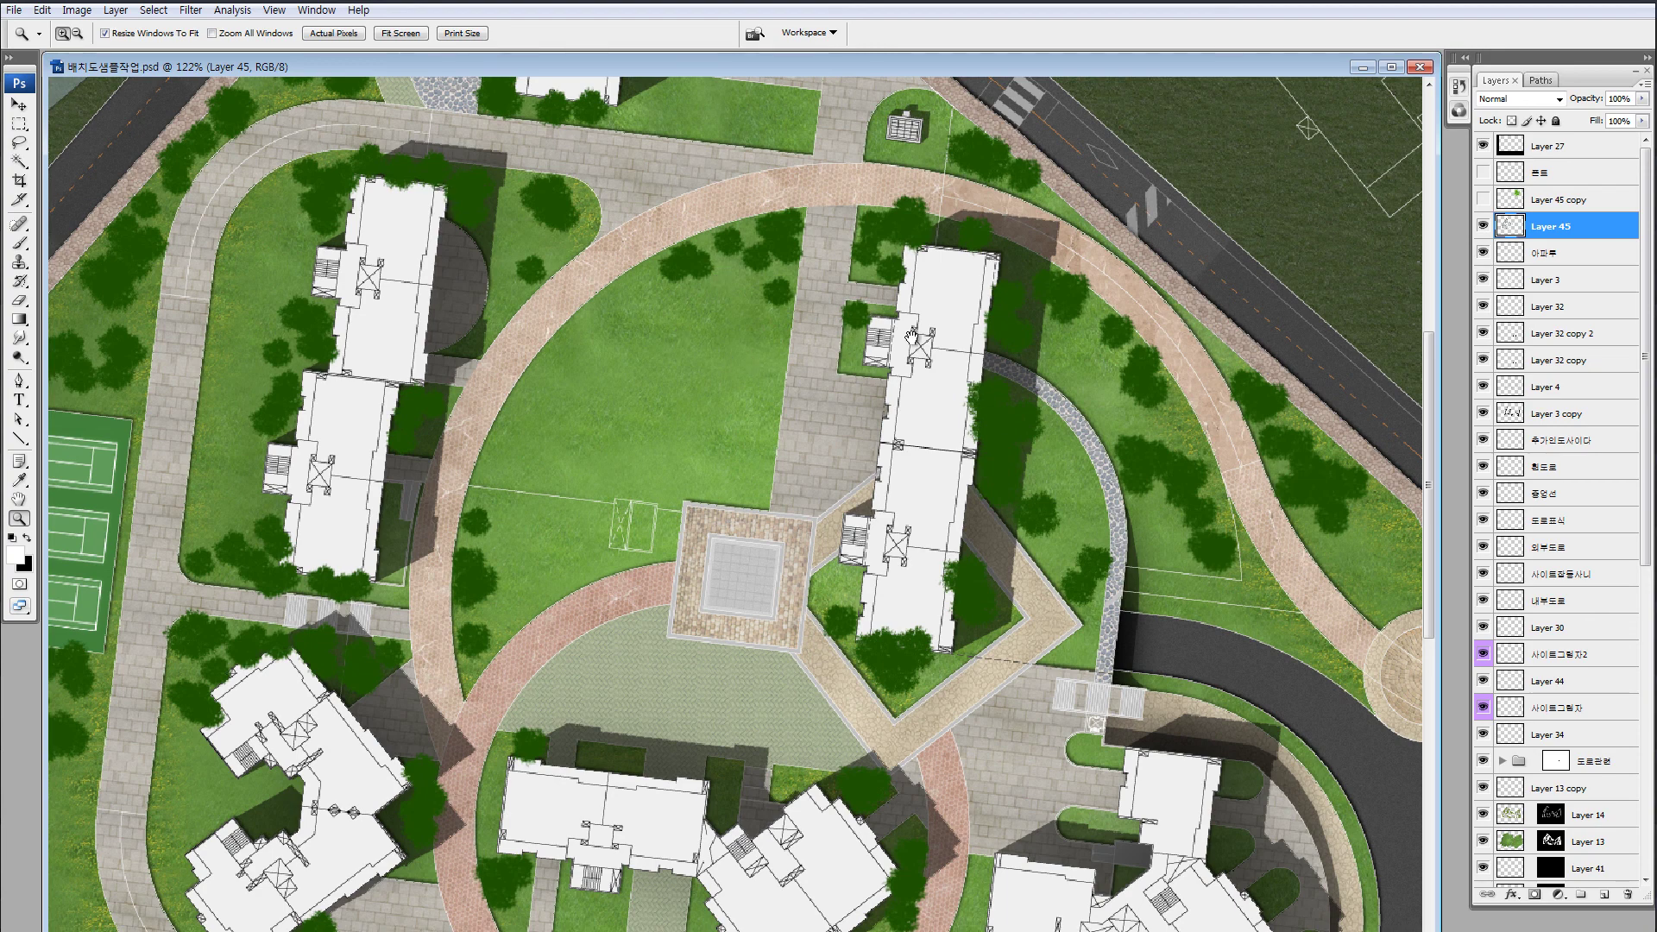
left_click_drag(910, 336, 590, 488)
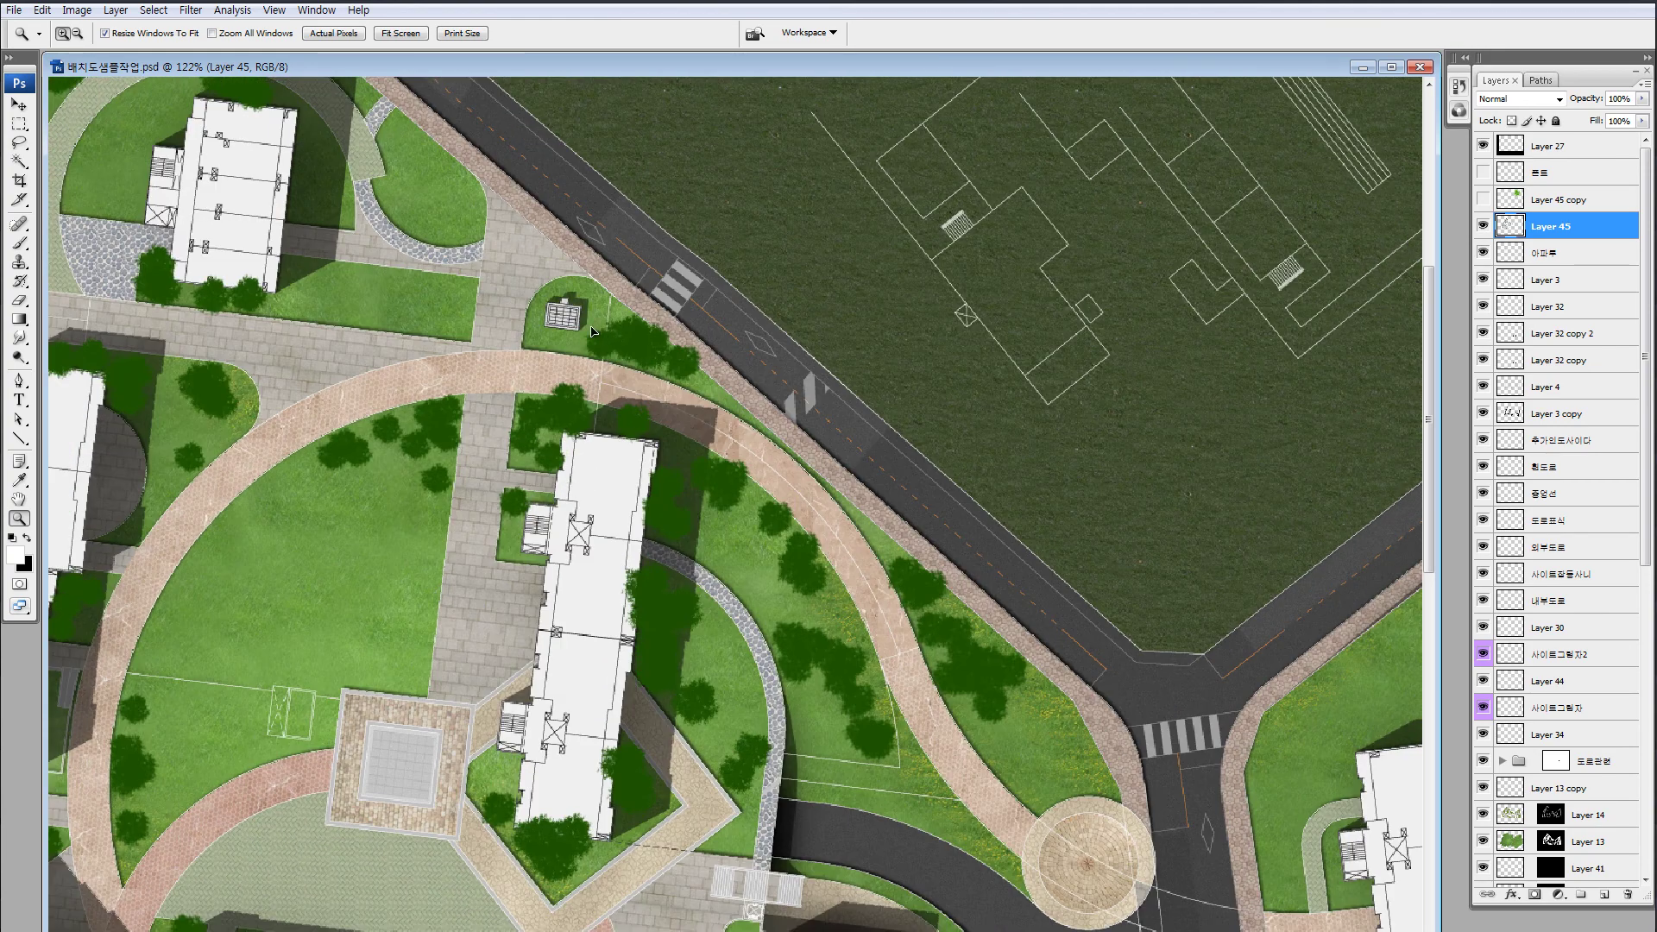
left_click_drag(561, 339, 600, 341)
Copy trees along the road northeast of the northernmost building and onto the lawns on its west and east sides
left_click_drag(627, 282, 889, 485)
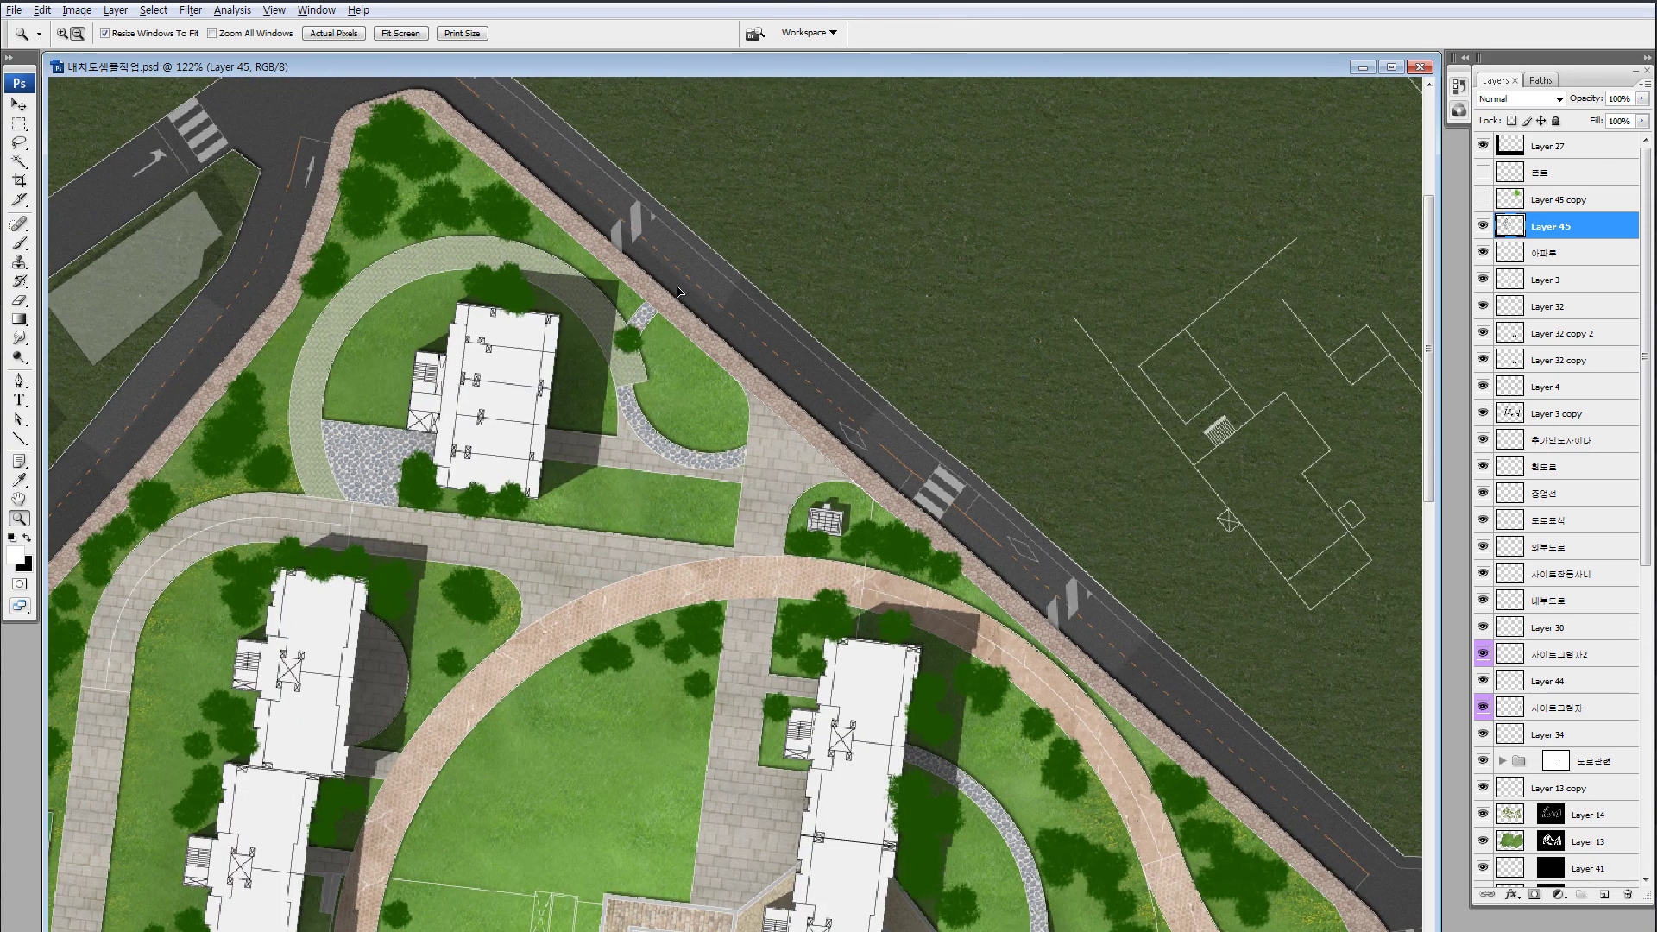
left_click_drag(618, 245, 656, 286)
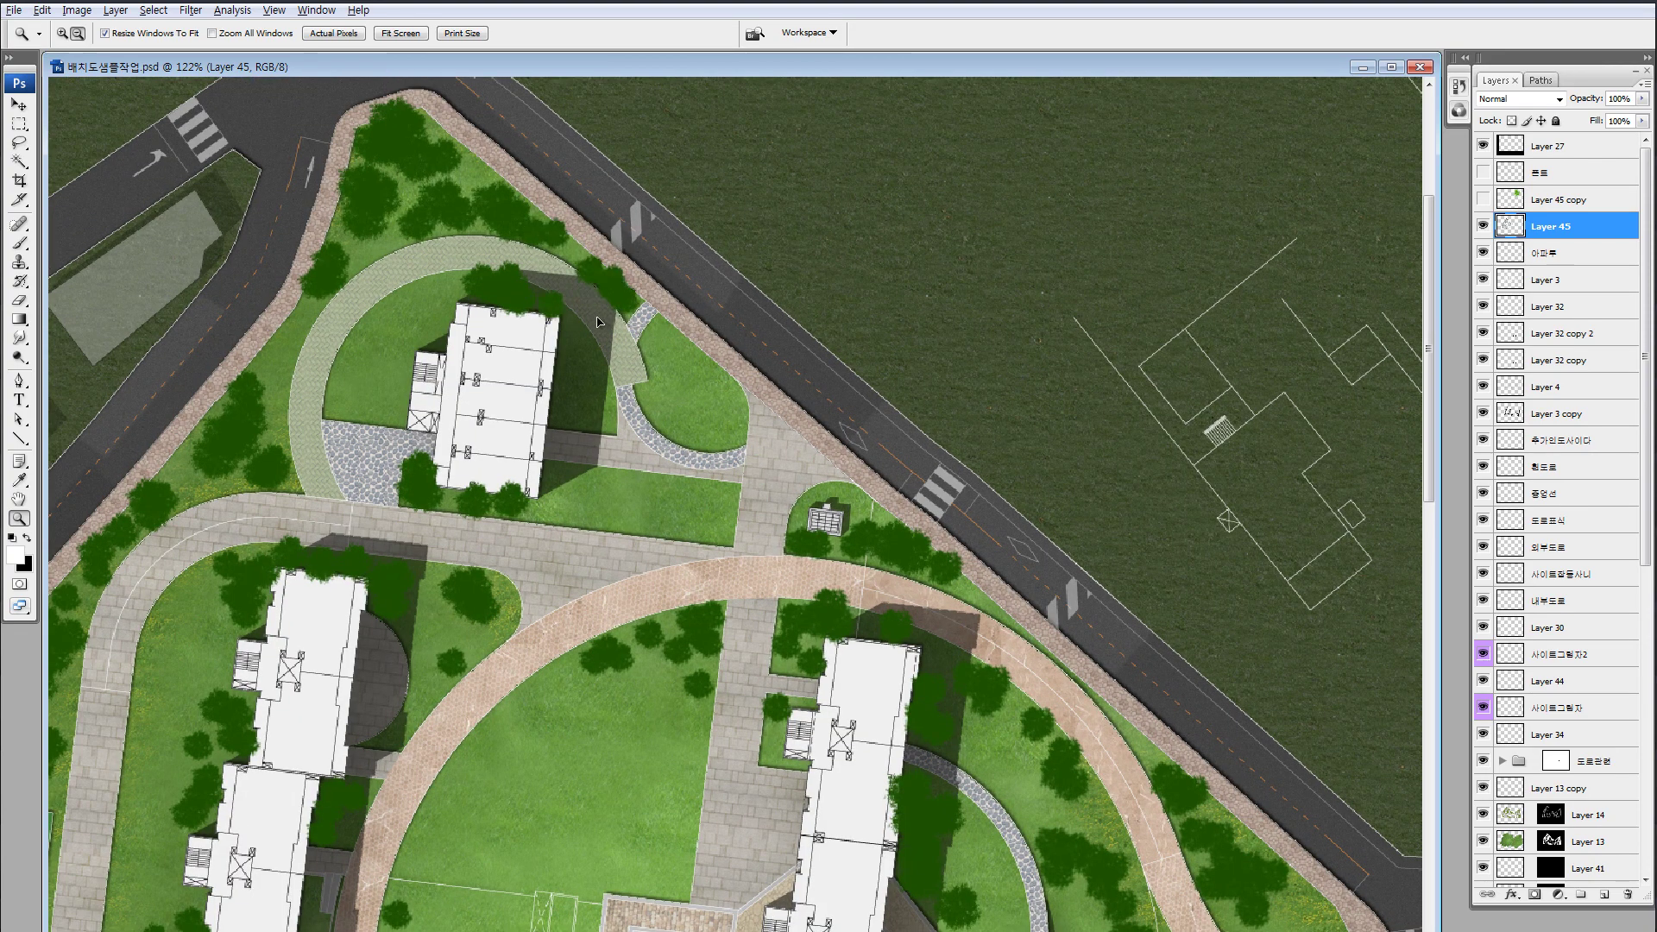
mouse_move(450, 344)
left_mouse_down()
mouse_move(451, 320)
mouse_move(482, 346)
left_mouse_up()
left_click(617, 370)
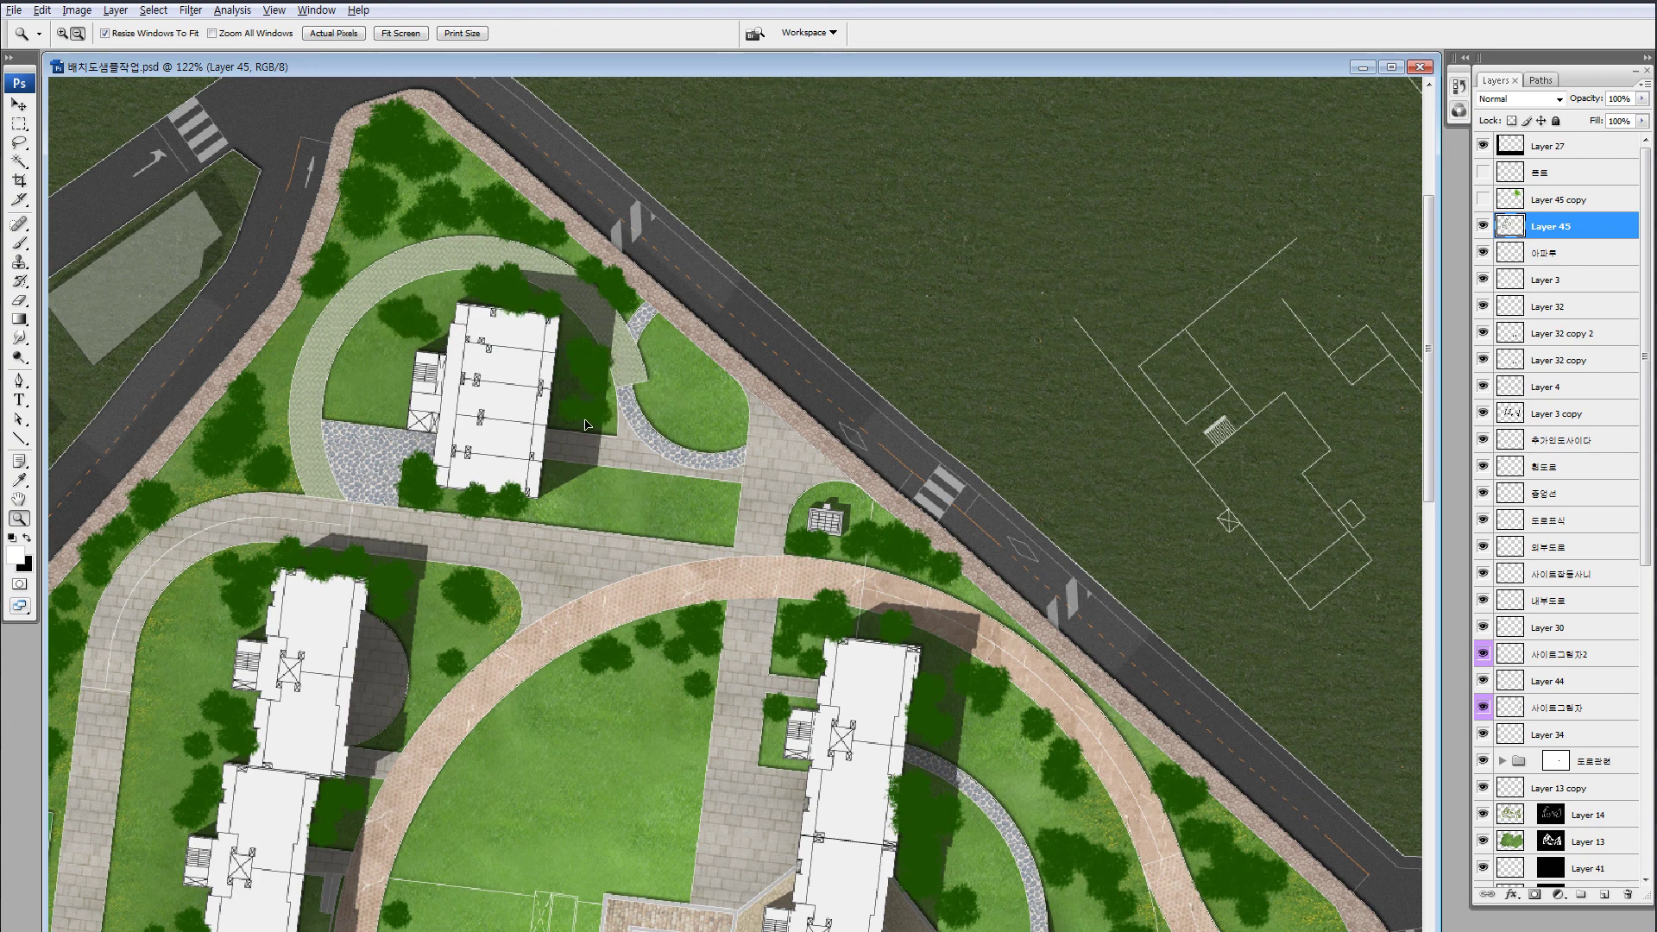
Copy small trees along the road edge of the rounded lawn and on the lawn strip south of the northernmost building
left_click_drag(625, 484, 380, 459)
left_click(505, 308)
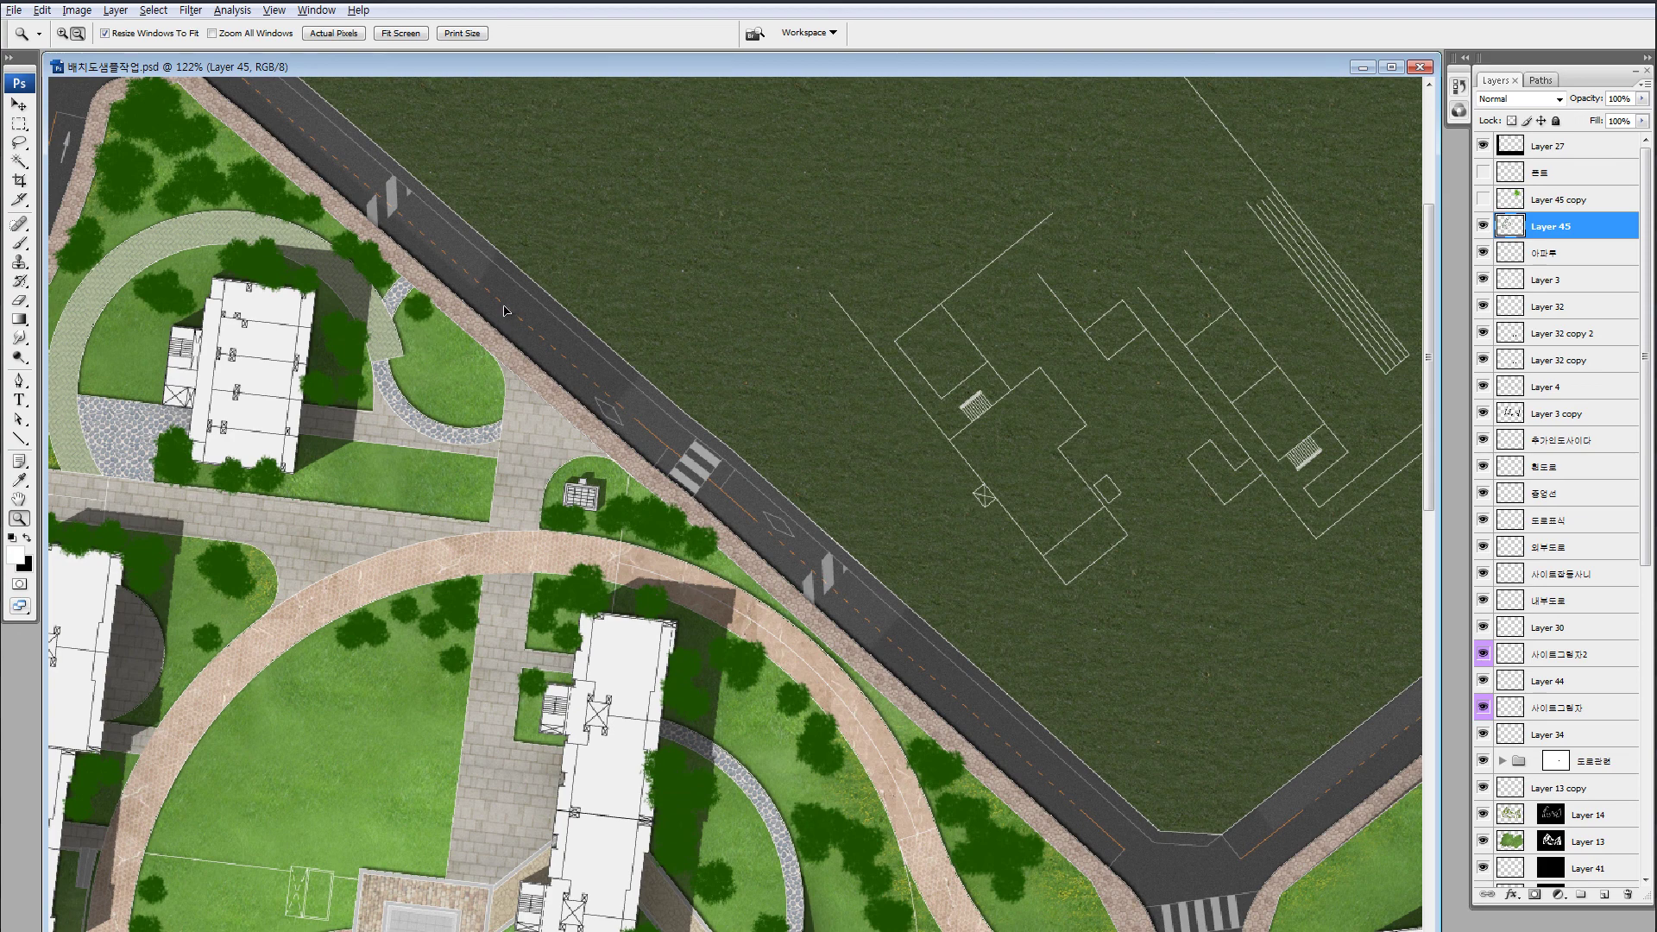
left_click(515, 329)
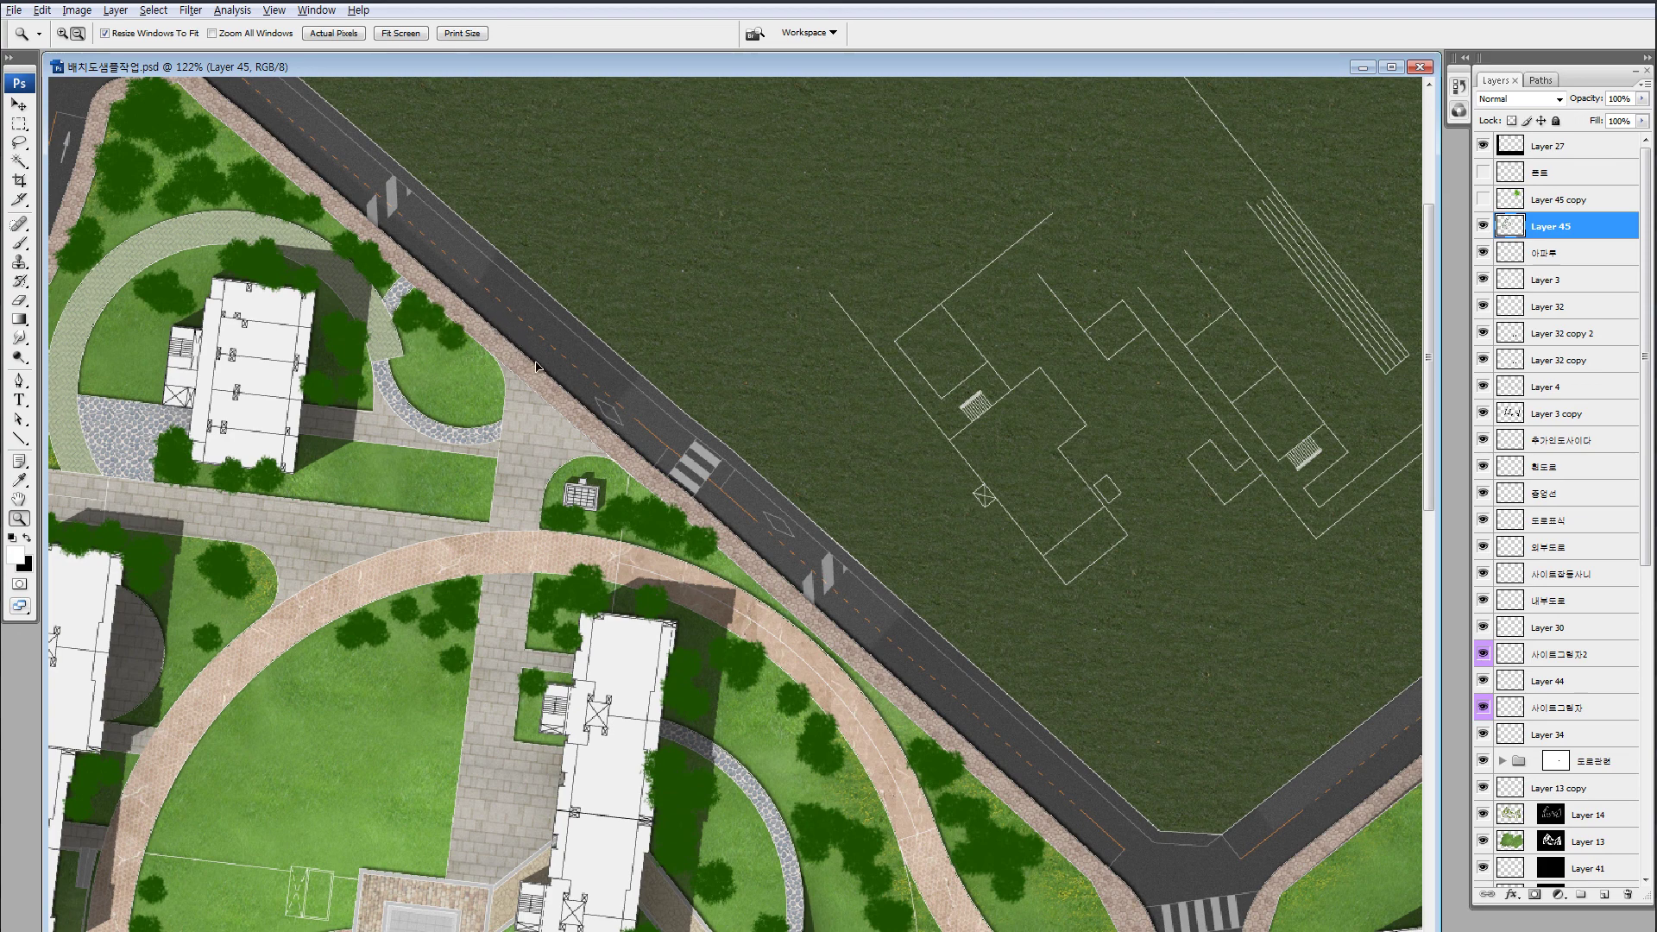
left_click(535, 361)
left_click(351, 516)
left_click_drag(350, 521, 303, 513)
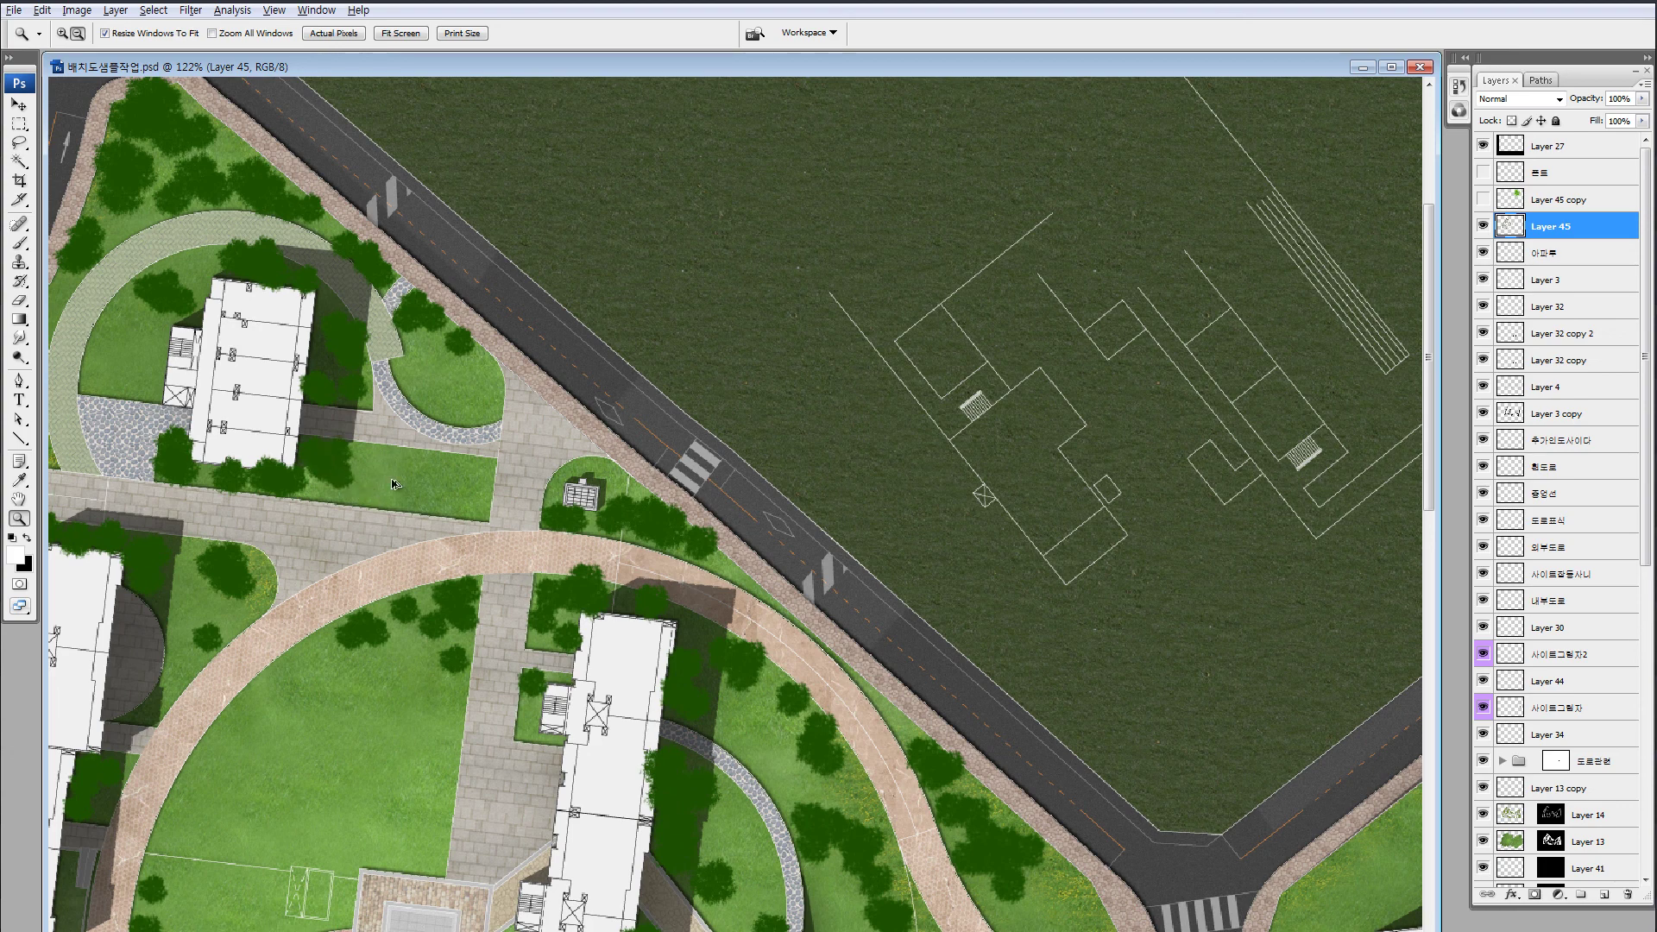
Copy small trees to the eastern tip of the lawn north of the round plaza, near the crosswalk
left_click_drag(458, 507, 296, 299)
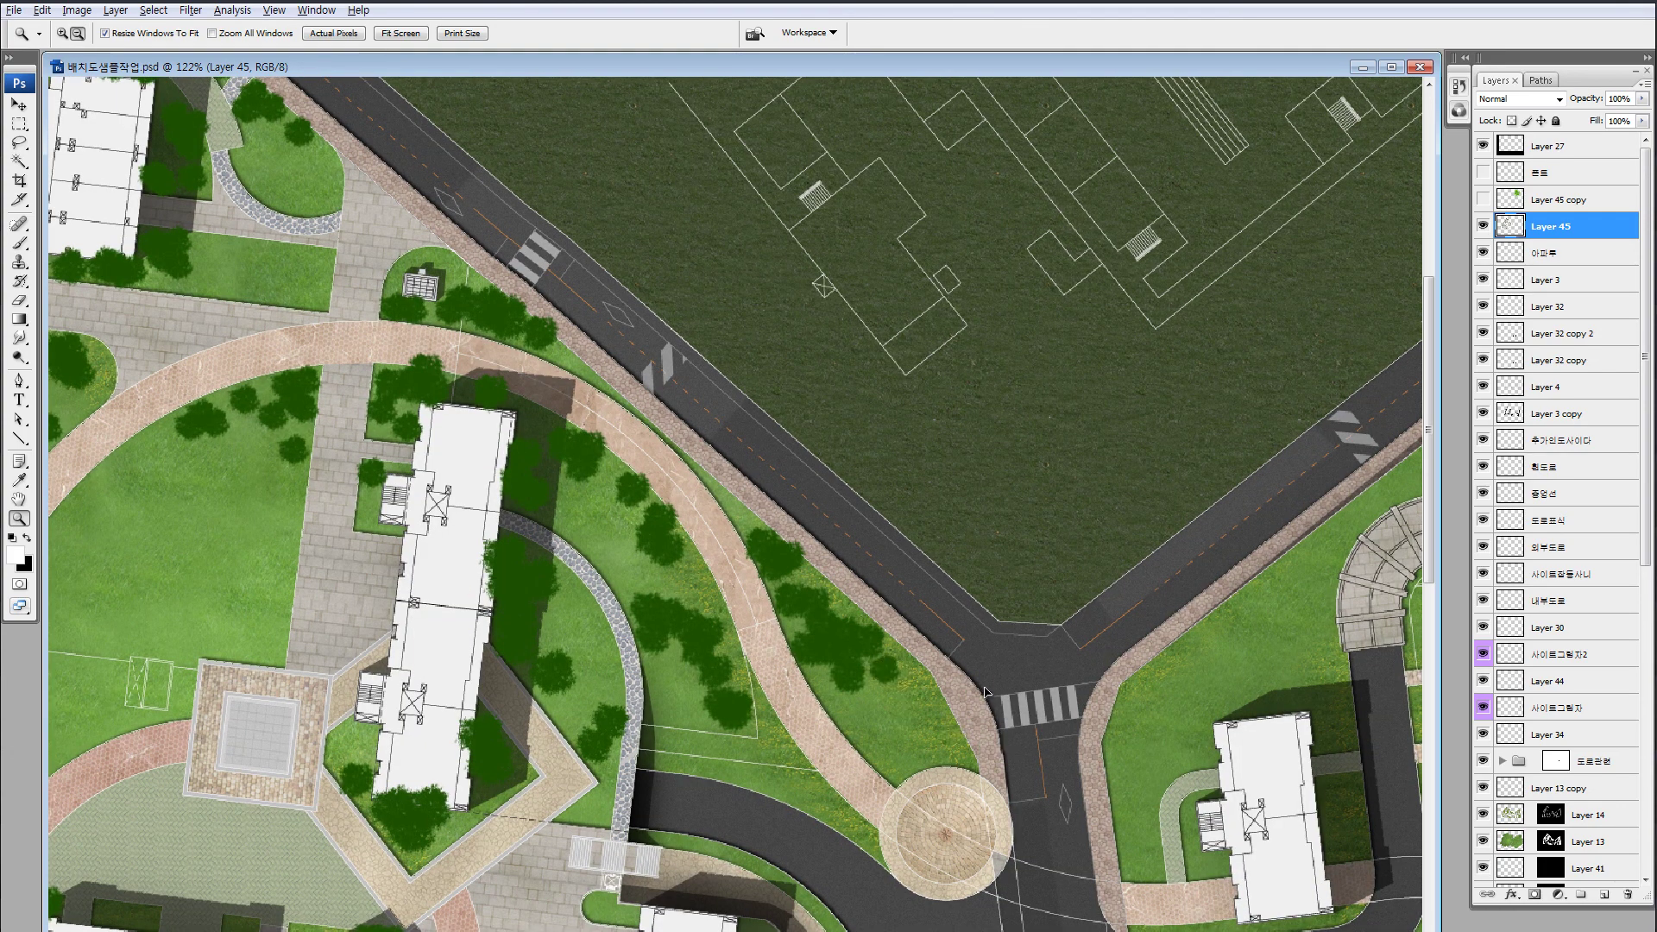
left_click(917, 701)
left_click_drag(1022, 749, 1034, 768)
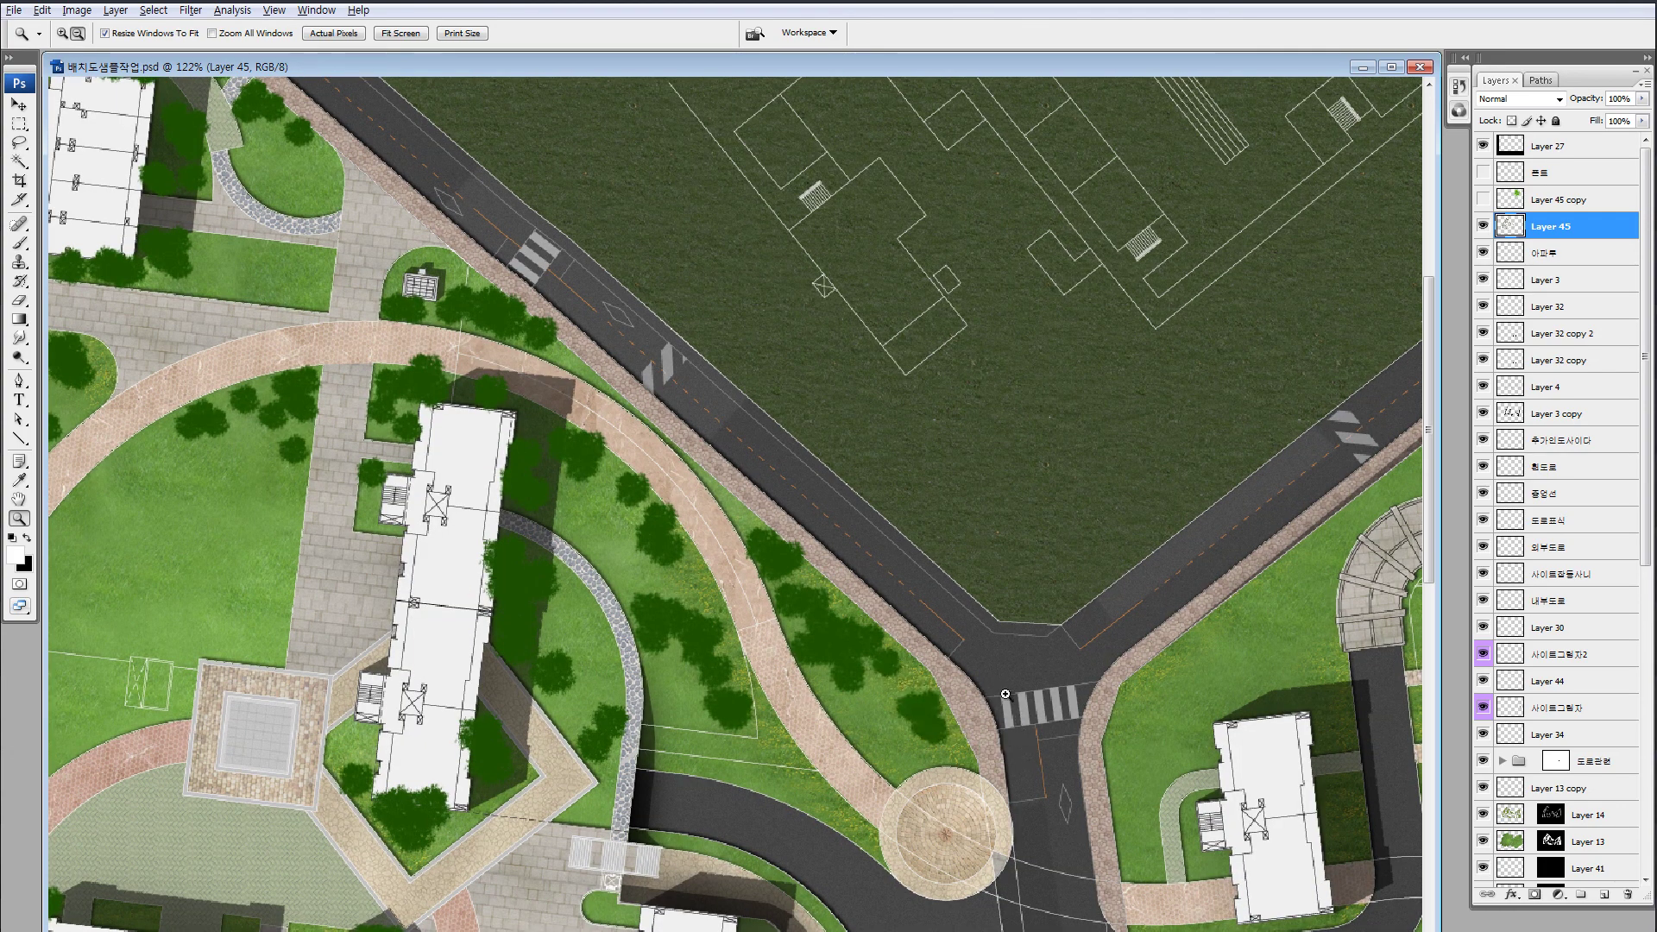
Copy a spare tree from outside the site toward the parking-side lawns of the western block, undoing one copy
key("ctrl+minus")
key("ctrl+minus")
key("ctrl+minus")
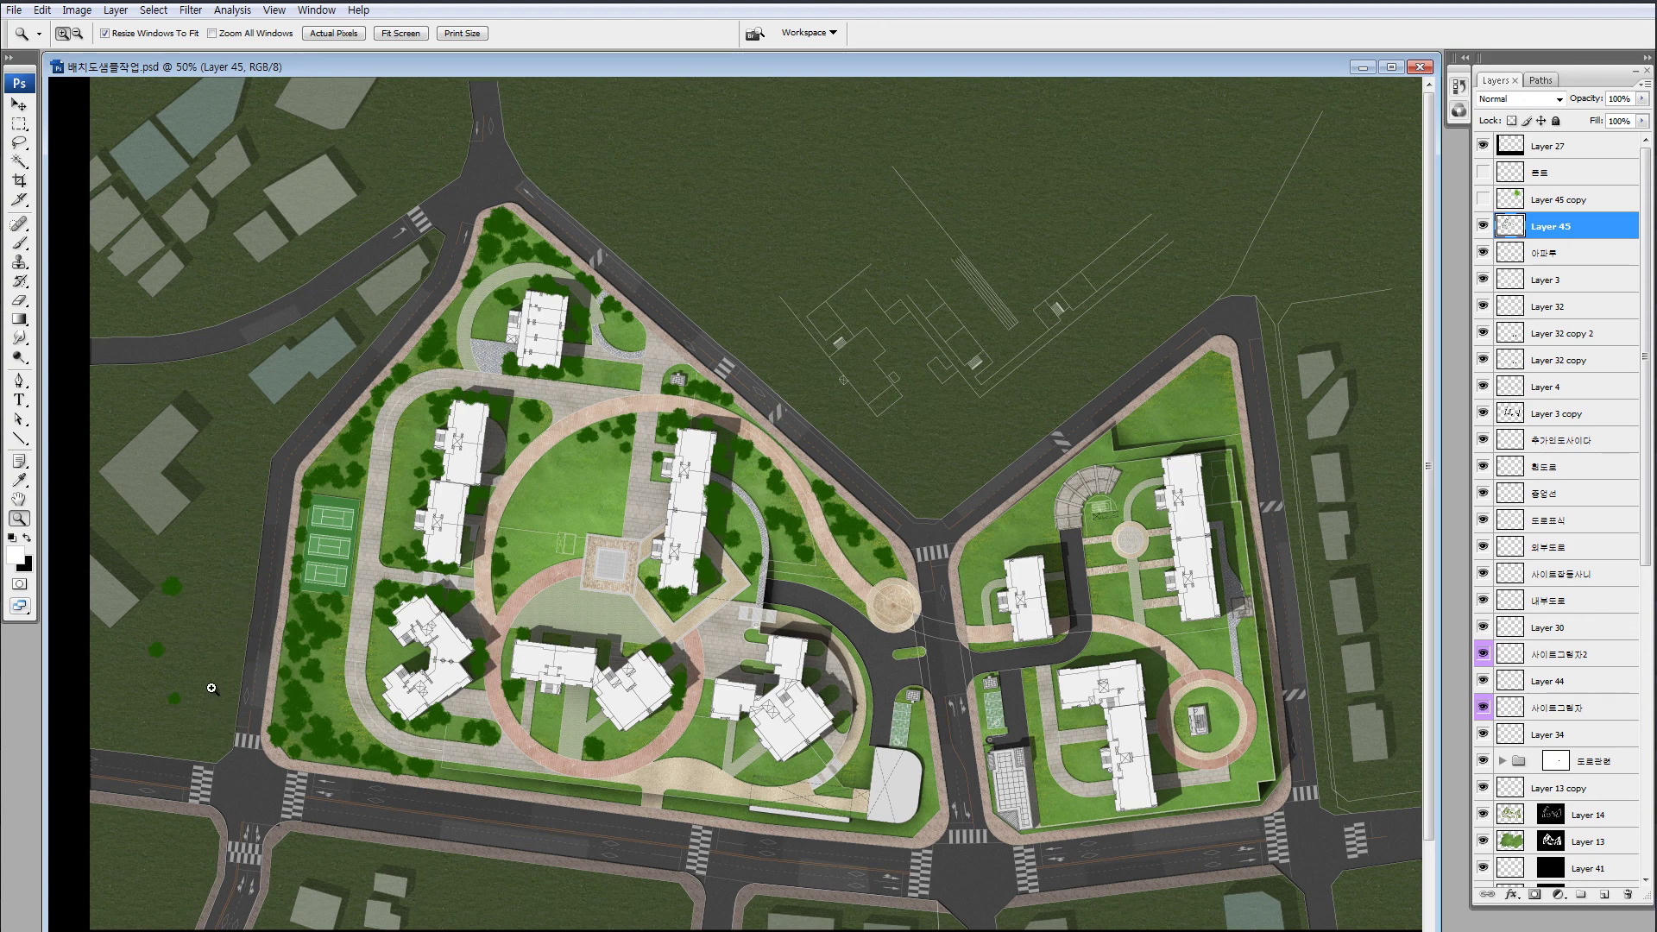
key("l")
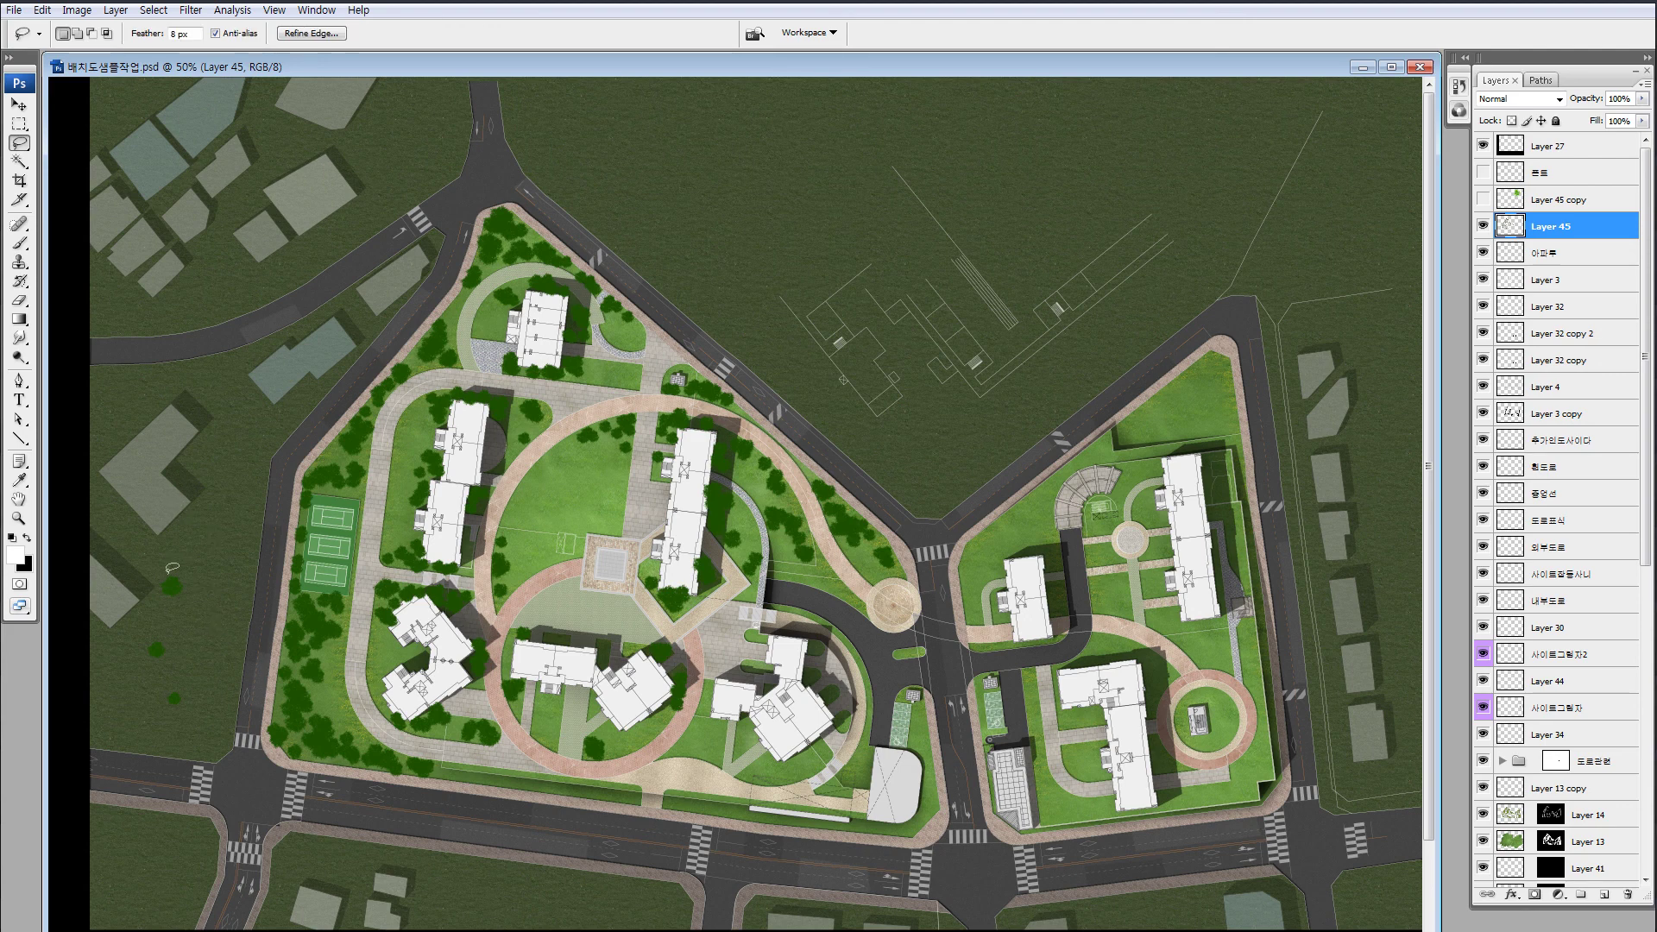
mouse_move(174, 587)
left_mouse_down()
mouse_move(266, 499)
mouse_move(601, 694)
left_mouse_up()
key("z")
left_click_drag(469, 509, 840, 884)
left_click_drag(525, 584, 425, 517)
left_click_drag(499, 446, 756, 556)
mouse_move(796, 592)
left_mouse_down()
mouse_move(583, 572)
mouse_move(578, 499)
mouse_move(562, 540)
mouse_move(614, 497)
mouse_move(564, 487)
left_mouse_up()
left_click_drag(561, 490, 674, 485)
left_click_drag(674, 484, 827, 739)
key("ctrl+z")
Copy trees around the L-shaped building and along the southern and eastern edges of the eastern block
left_click_drag(749, 455, 876, 696)
mouse_move(839, 628)
left_mouse_down()
mouse_move(869, 528)
mouse_move(848, 586)
mouse_move(869, 567)
mouse_move(867, 537)
mouse_move(715, 561)
mouse_move(961, 715)
mouse_move(872, 621)
mouse_move(1121, 639)
mouse_move(1034, 741)
mouse_move(932, 730)
left_mouse_up()
left_click_drag(949, 718, 679, 758)
left_click_drag(679, 758, 699, 769)
scroll(683, 766, "up", 3)
left_click_drag(683, 879, 1025, 544)
left_click_drag(1025, 546, 1051, 815)
Copy trees along the northern edge of the eastern block, adjusting one copy with Free Transform
left_click_drag(1054, 485, 838, 366)
left_click_drag(965, 472, 803, 295)
key("ctrl+t")
key("Return")
Copy trees along the north side of the eastern slab building and down the eastern block's east boundary
key("z")
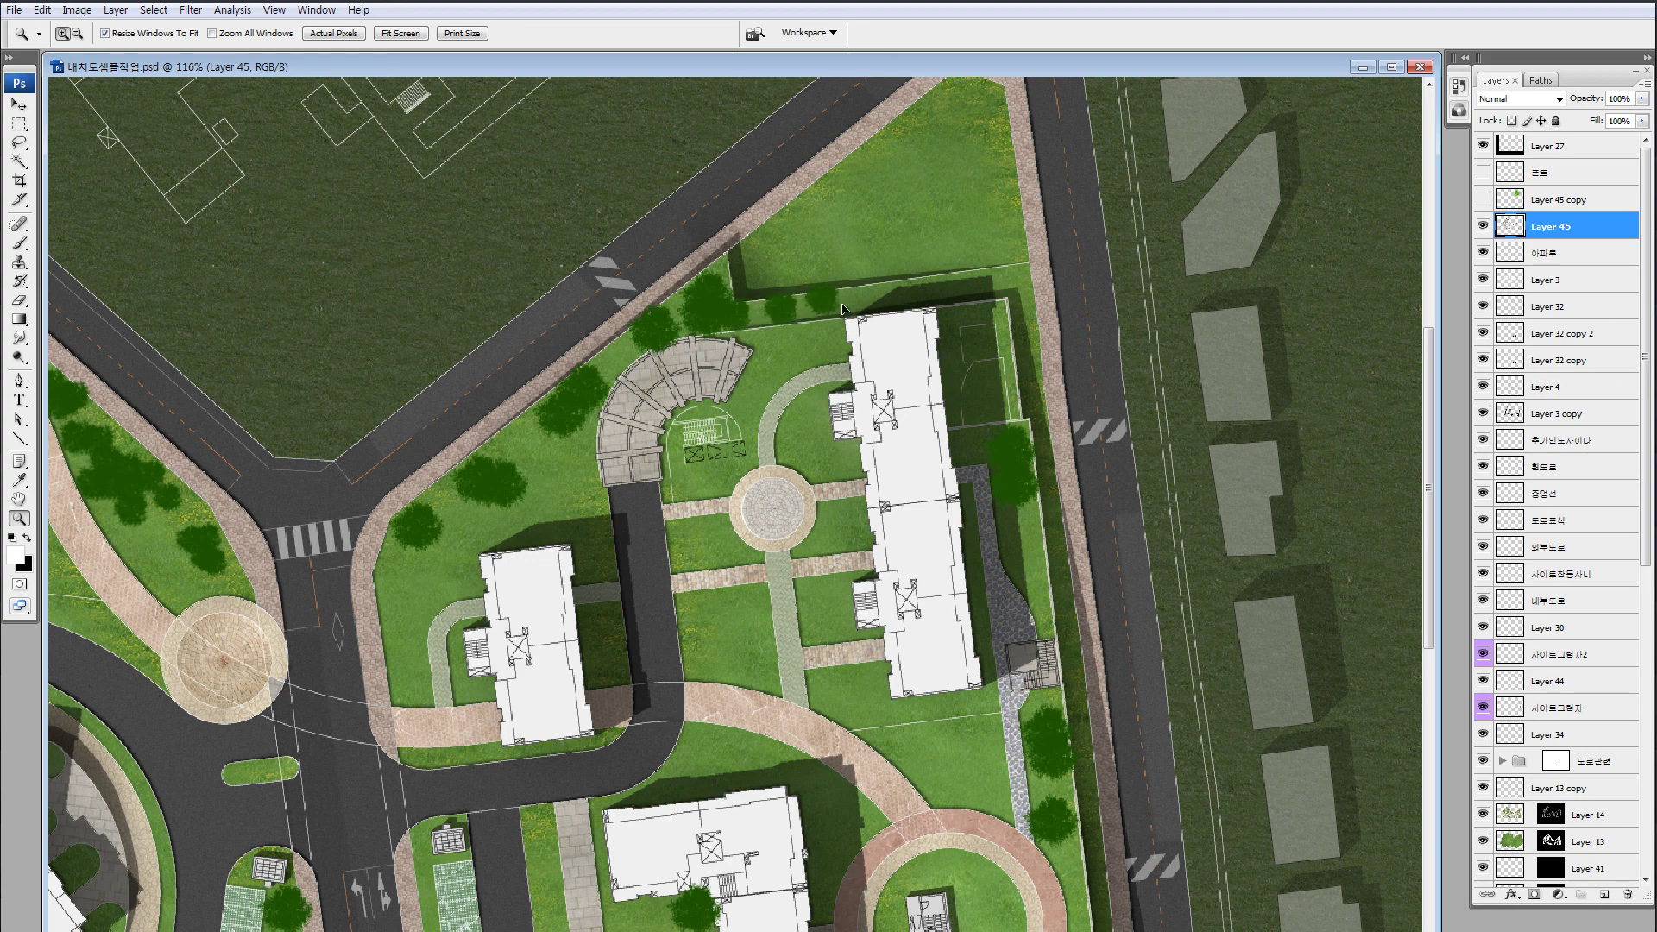
left_click_drag(842, 309, 1025, 336)
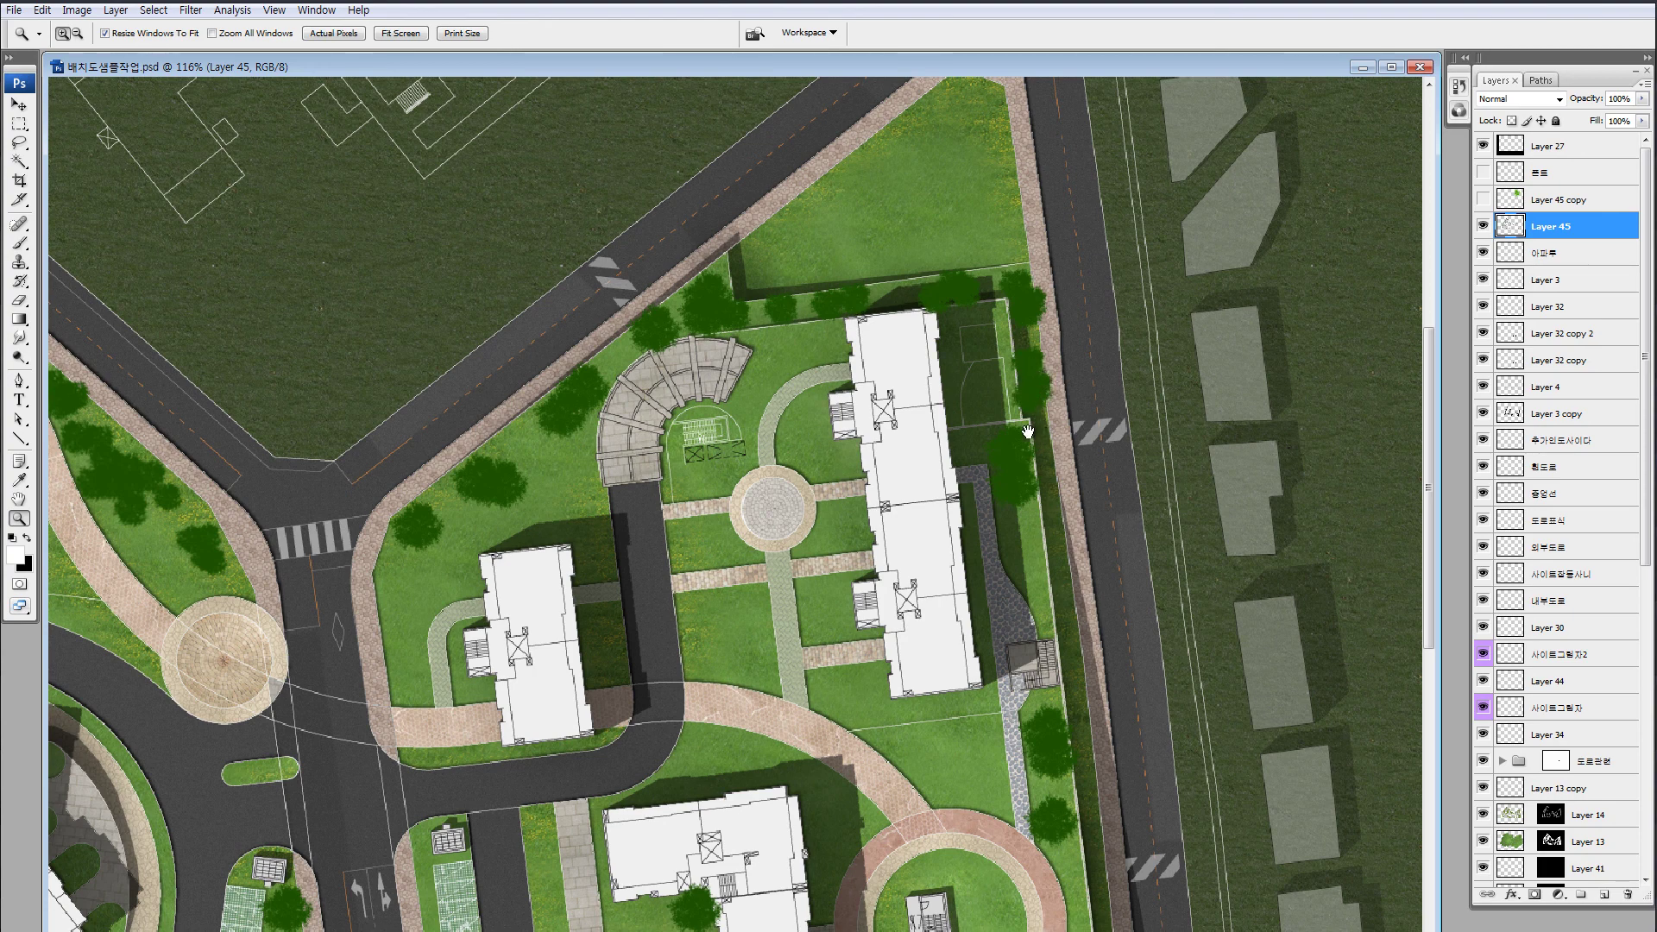
left_click_drag(1026, 432, 999, 315)
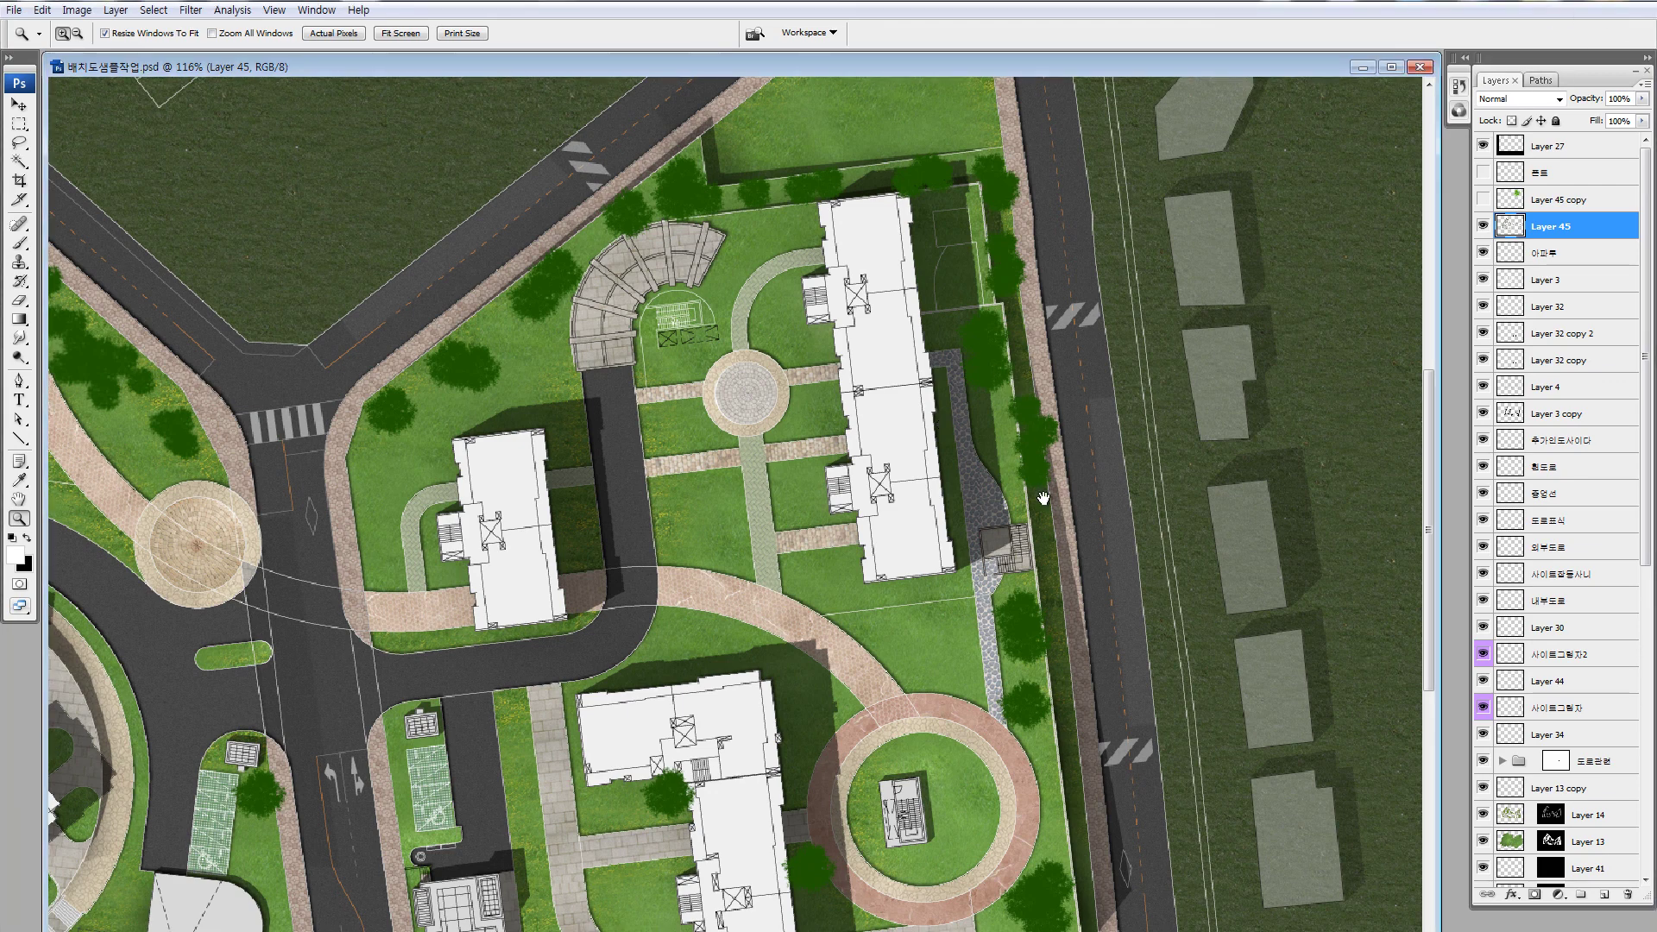
left_click_drag(1042, 498, 1079, 350)
left_click_drag(1101, 450, 1089, 761)
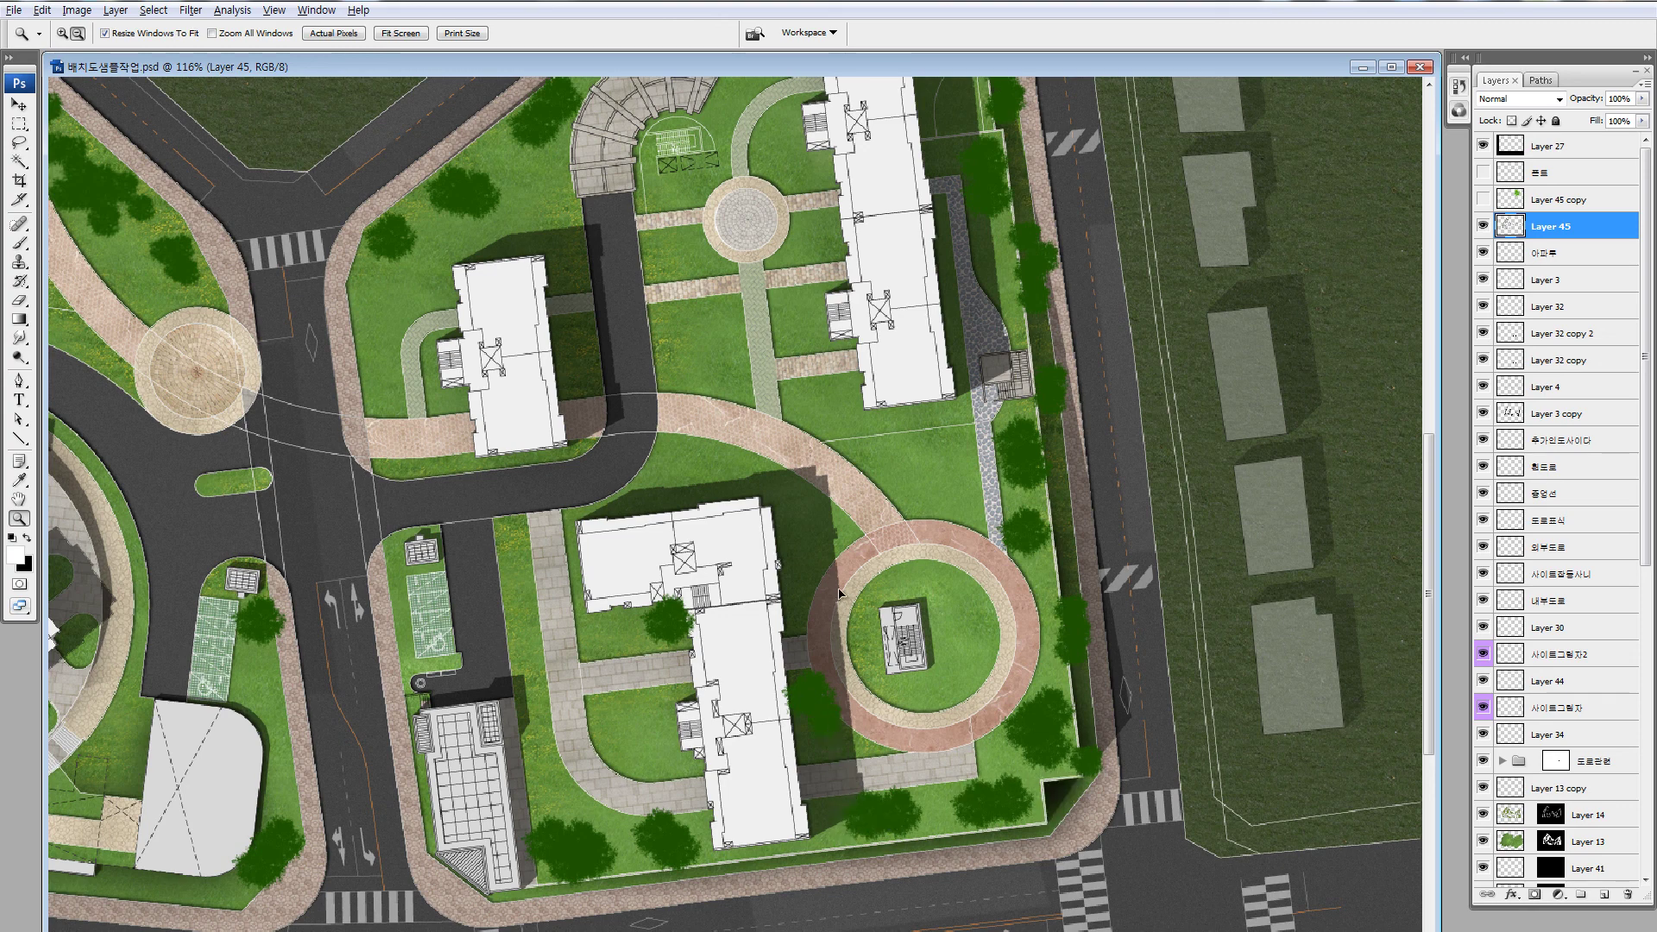
Copy trees beside the L-shaped building, along the slab building's south end, and onto the lawns between the eastern block's garden paths
left_click_drag(733, 470, 770, 464)
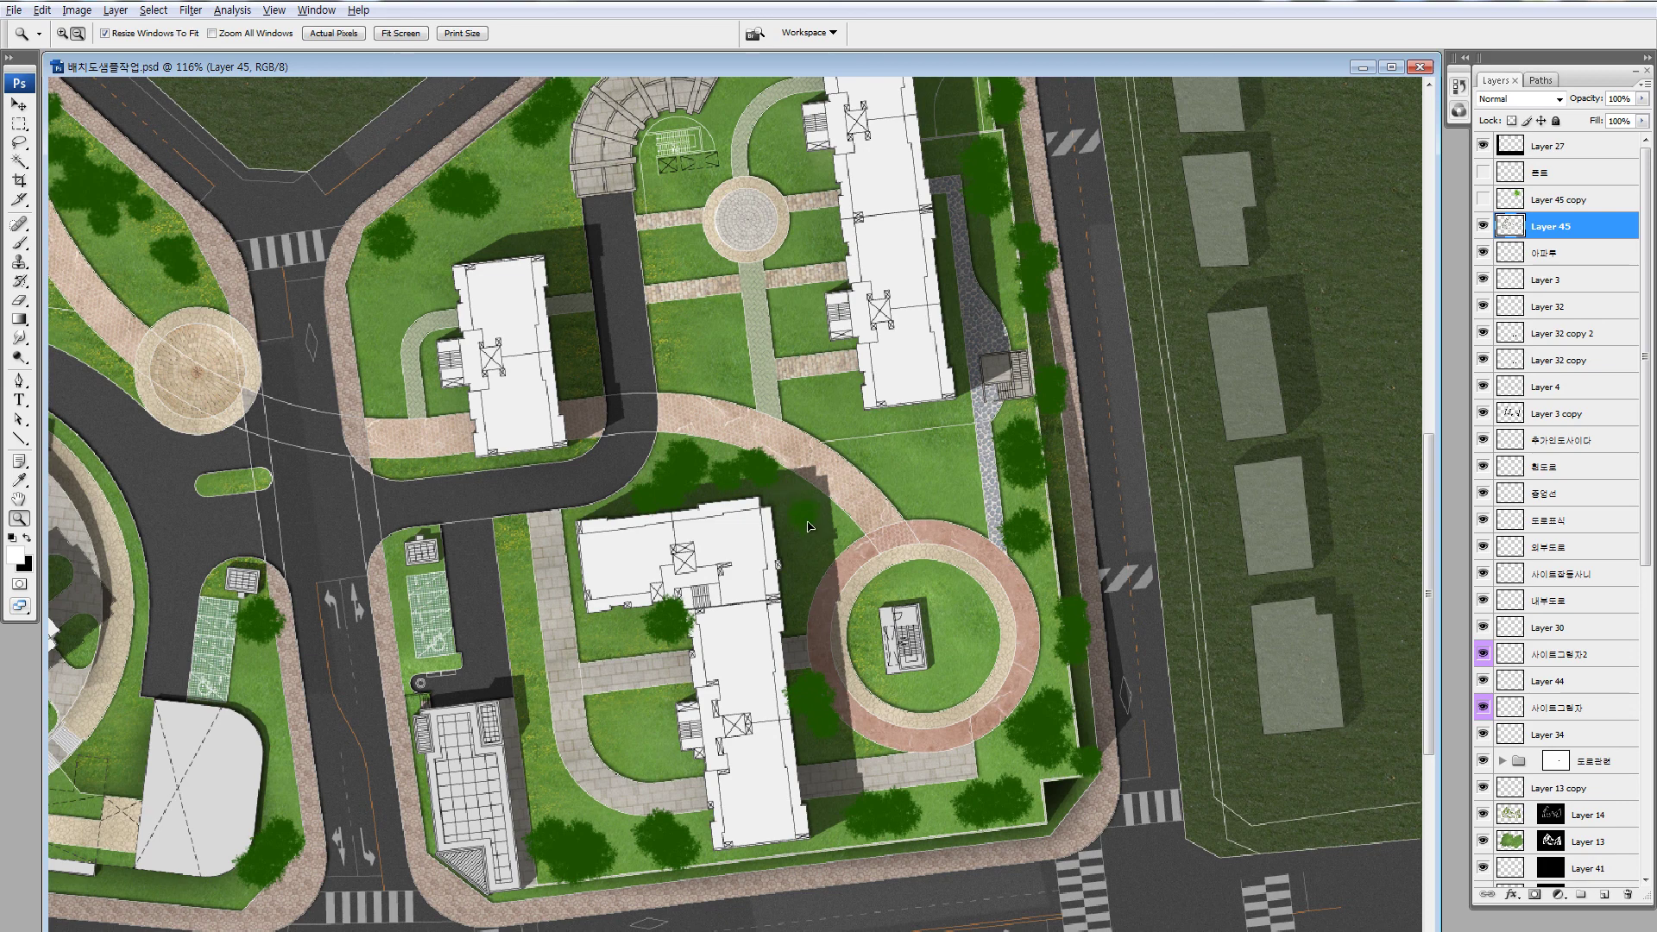
left_click_drag(810, 592, 951, 412)
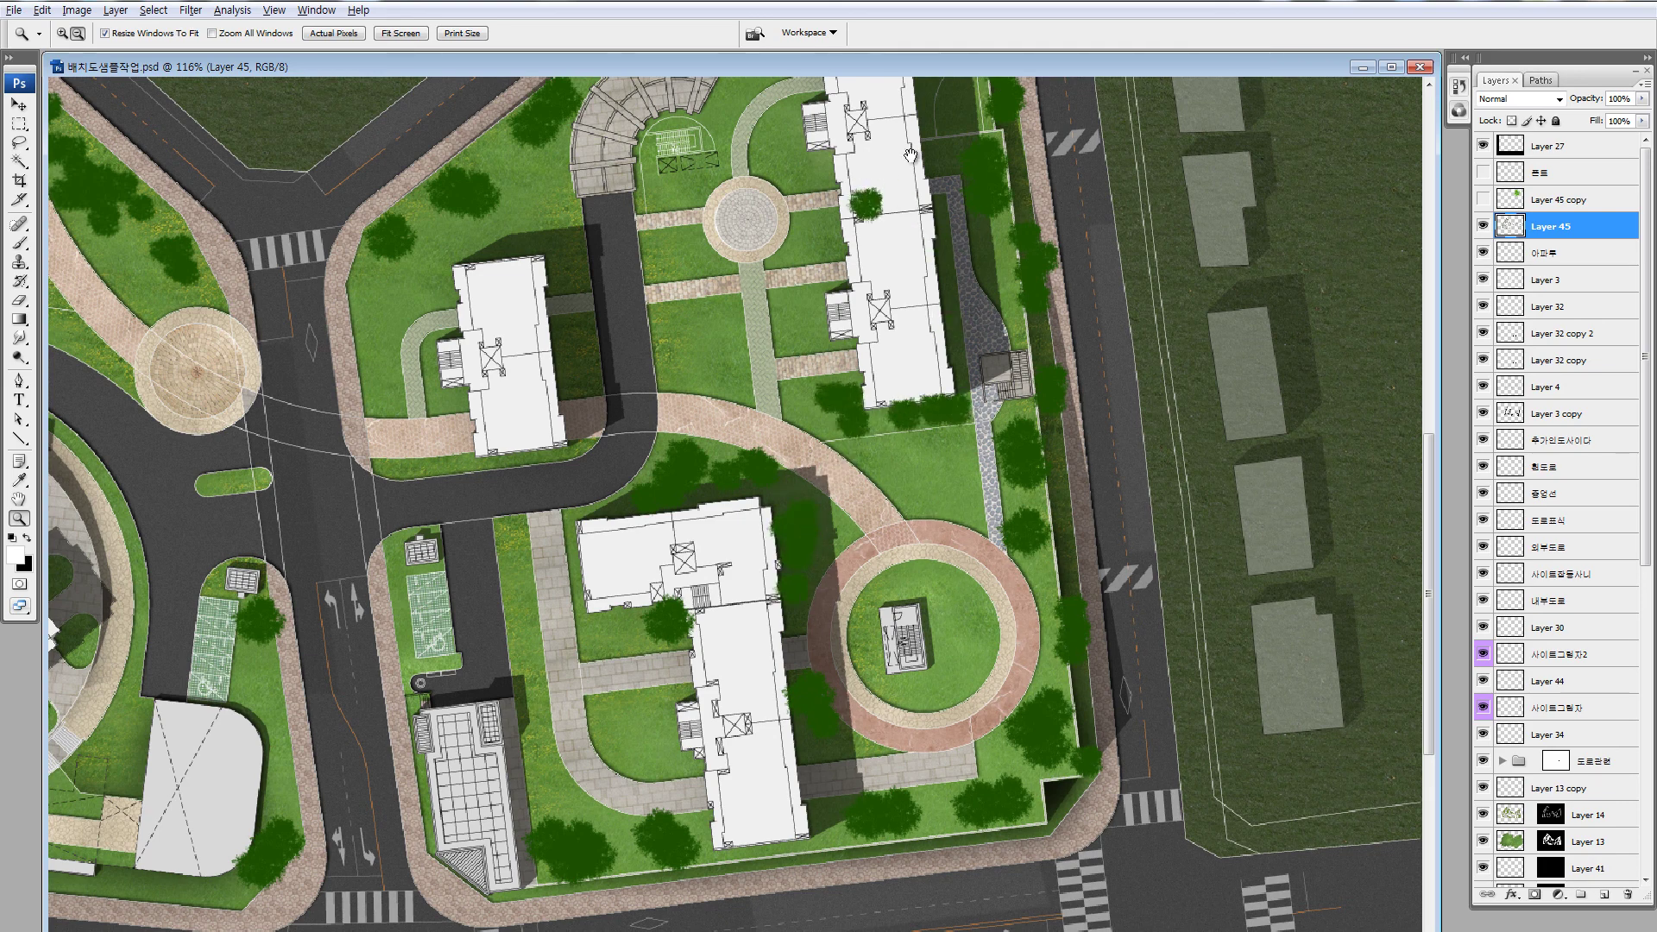
left_click_drag(863, 204, 675, 546)
mouse_move(675, 546)
left_mouse_down()
mouse_move(694, 538)
mouse_move(673, 608)
mouse_move(680, 676)
mouse_move(684, 441)
mouse_move(709, 390)
mouse_move(695, 341)
left_mouse_up()
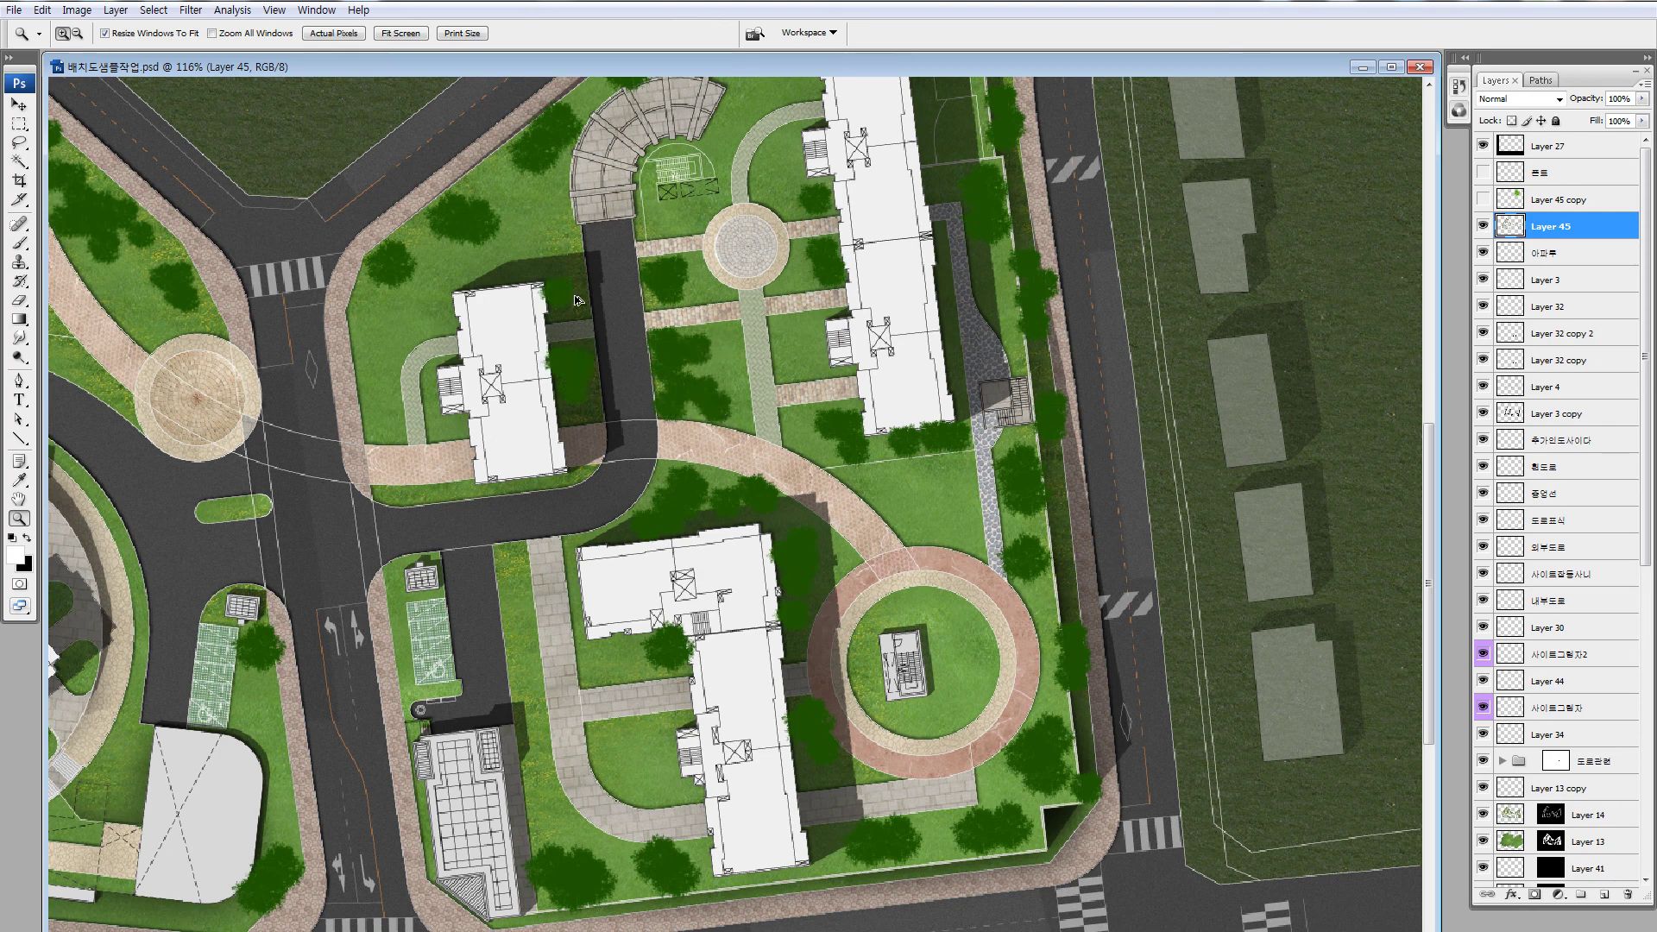
Copy small trees down the western edge of the eastern block's lawn, beside the small building's curved path
left_click_drag(321, 207, 545, 272)
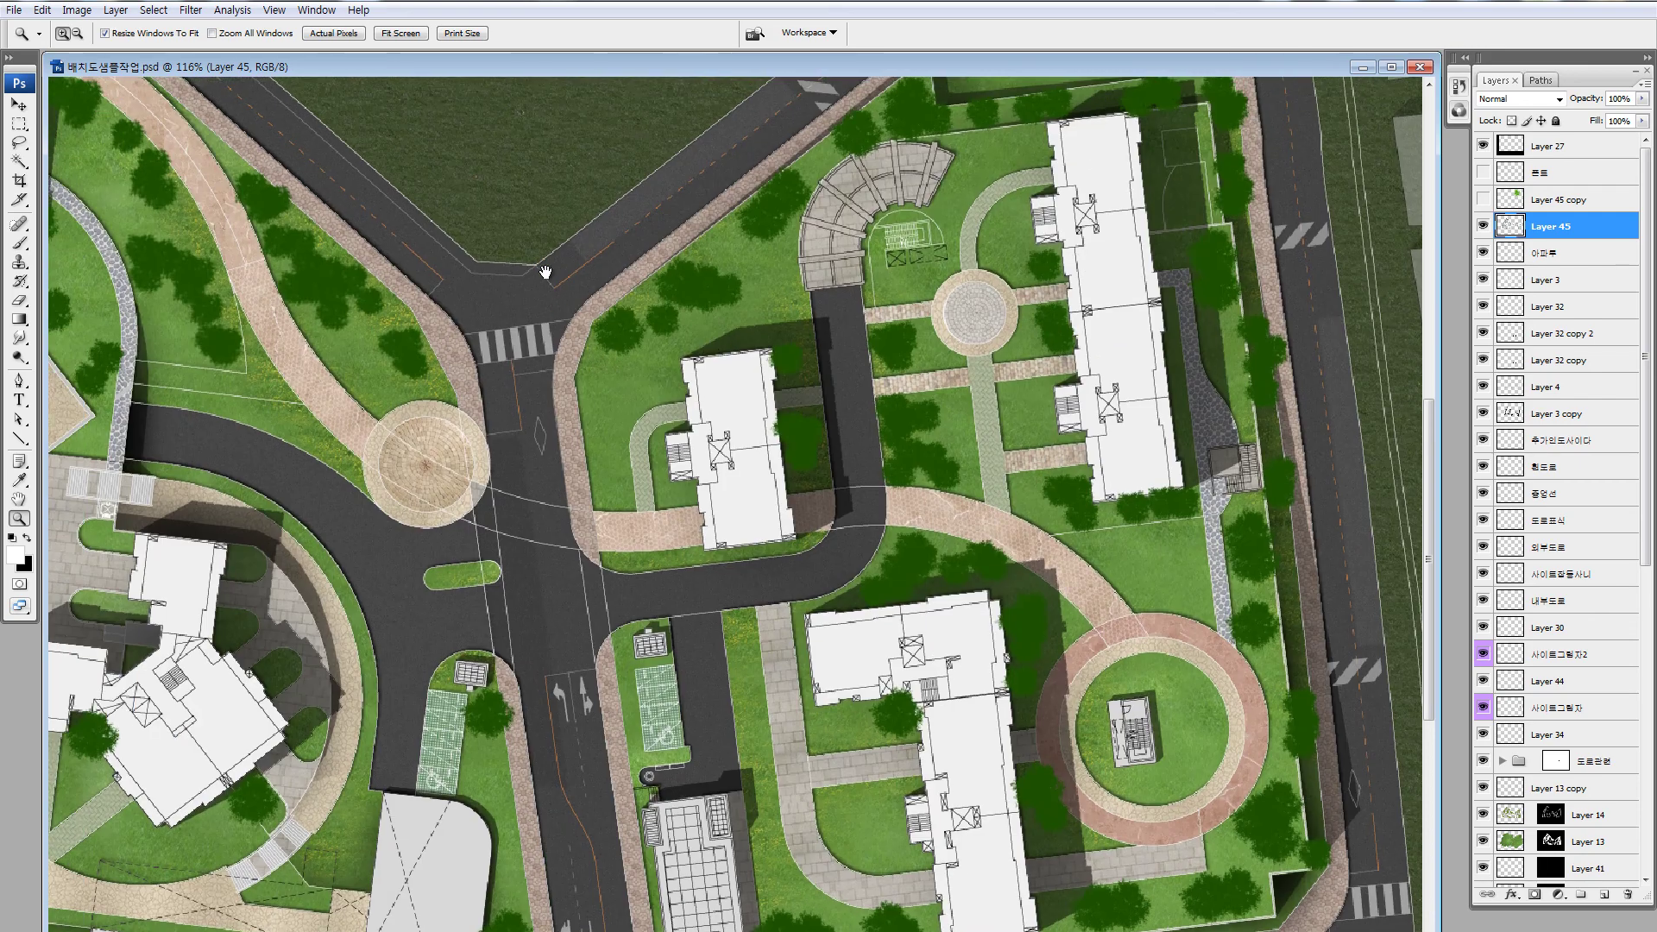
left_click_drag(627, 352, 625, 374)
left_click(602, 402)
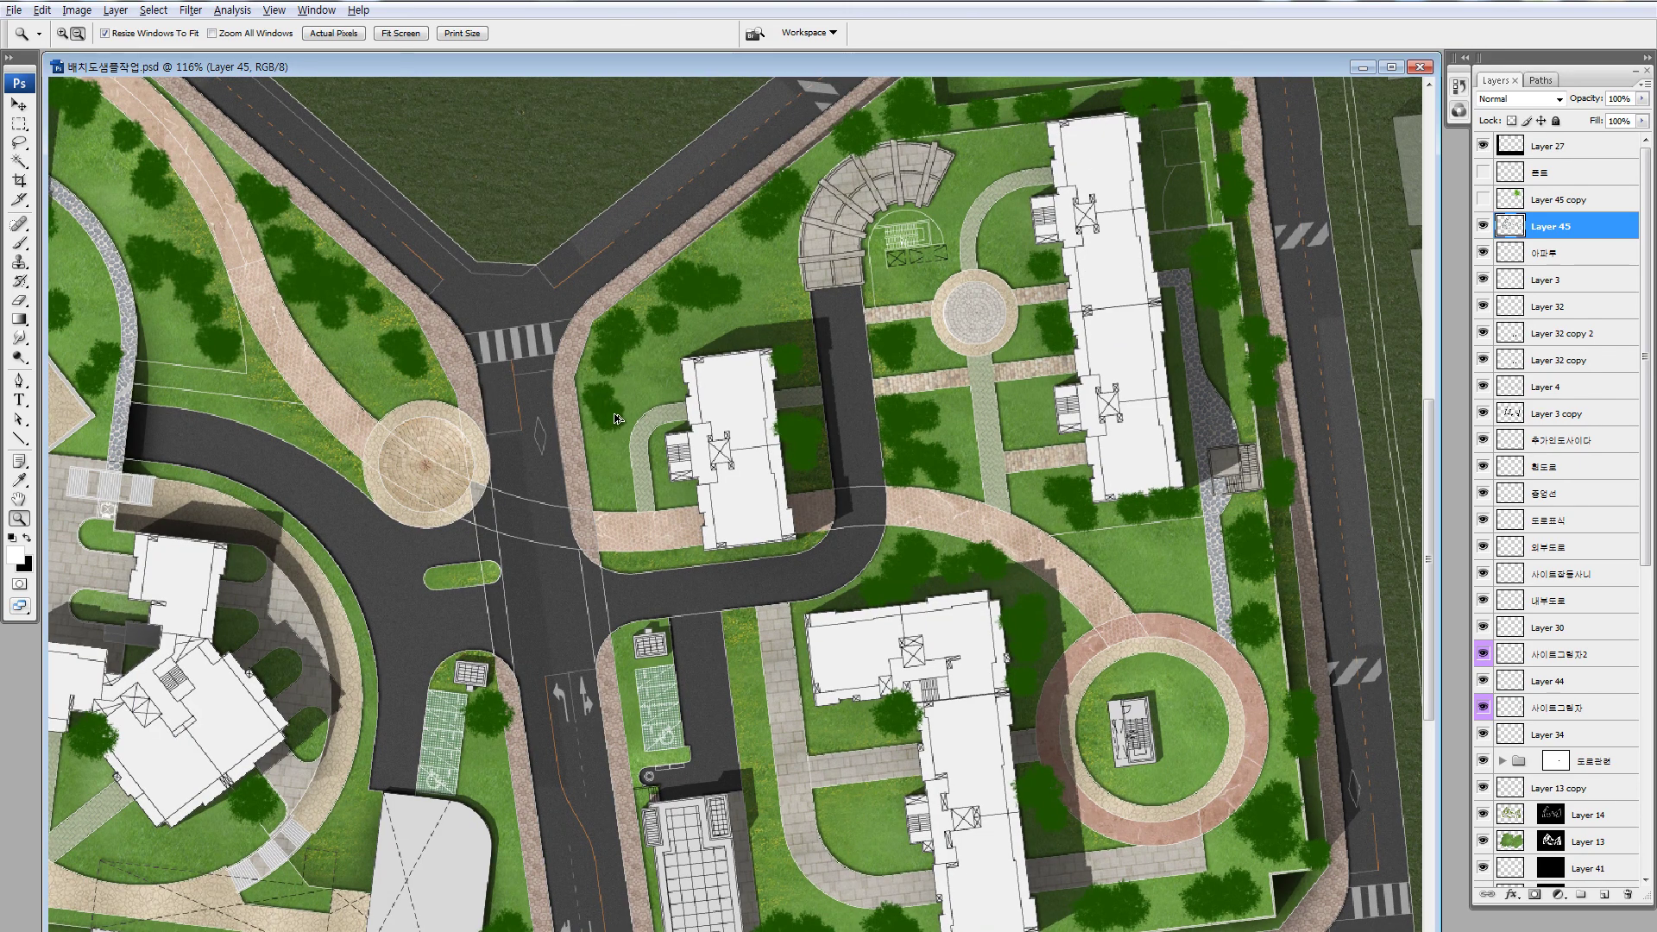
left_click(603, 480)
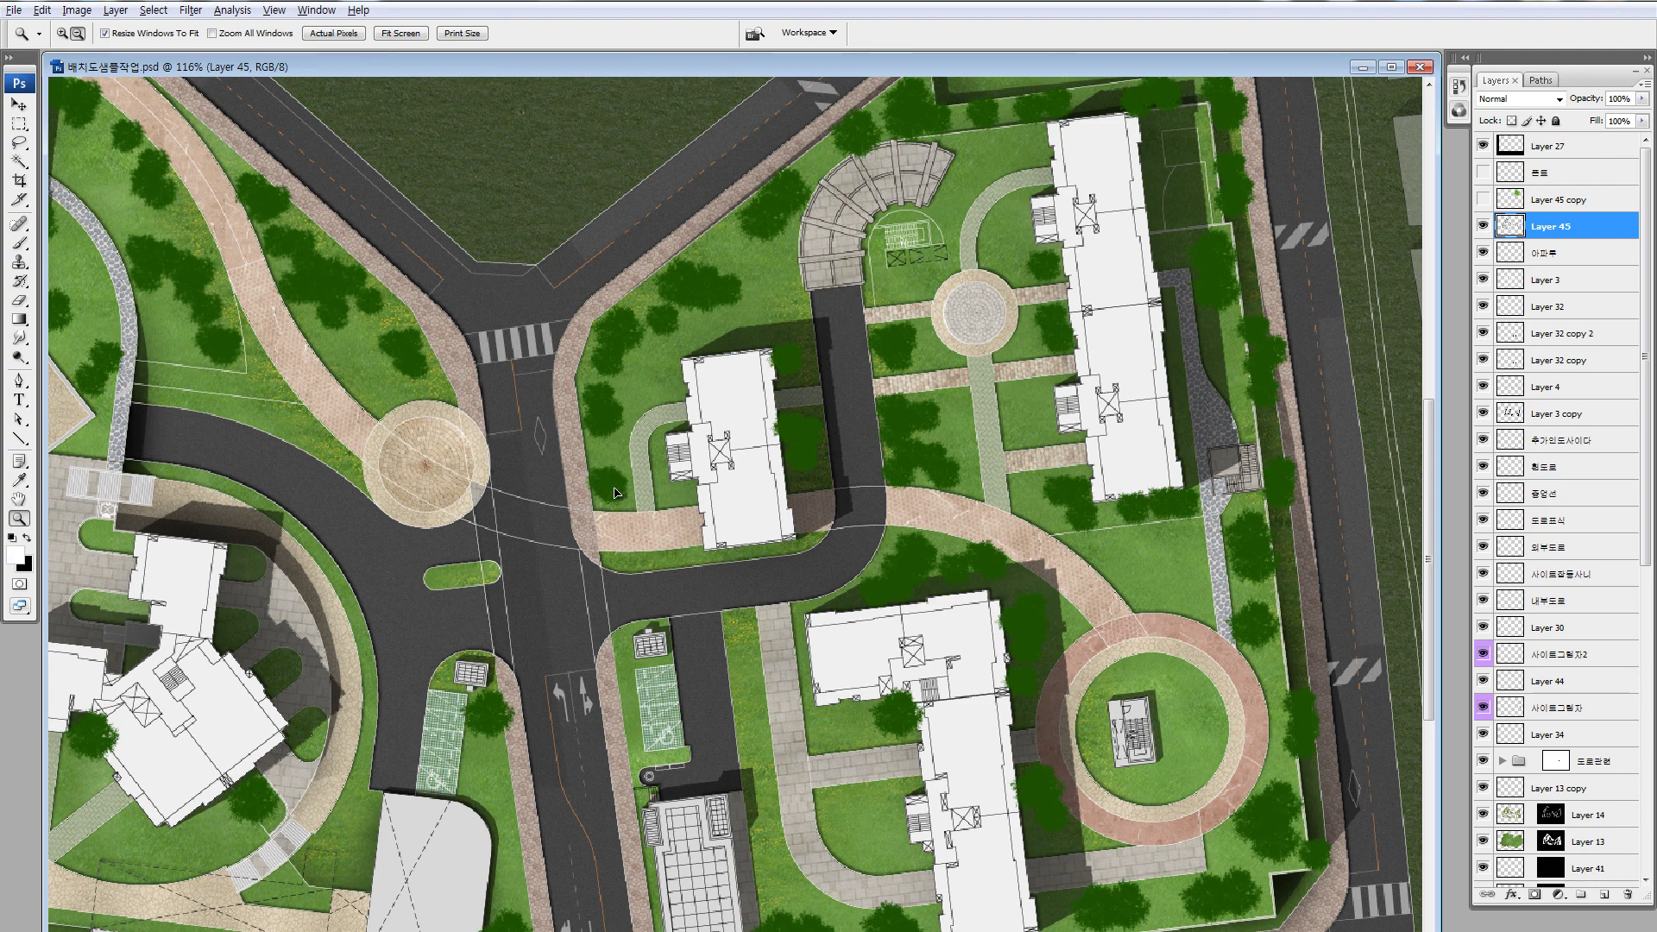
Copy trees onto the lawn north of the western block's round plaza, between the curved path and the boundary road
left_click_drag(653, 439, 784, 570)
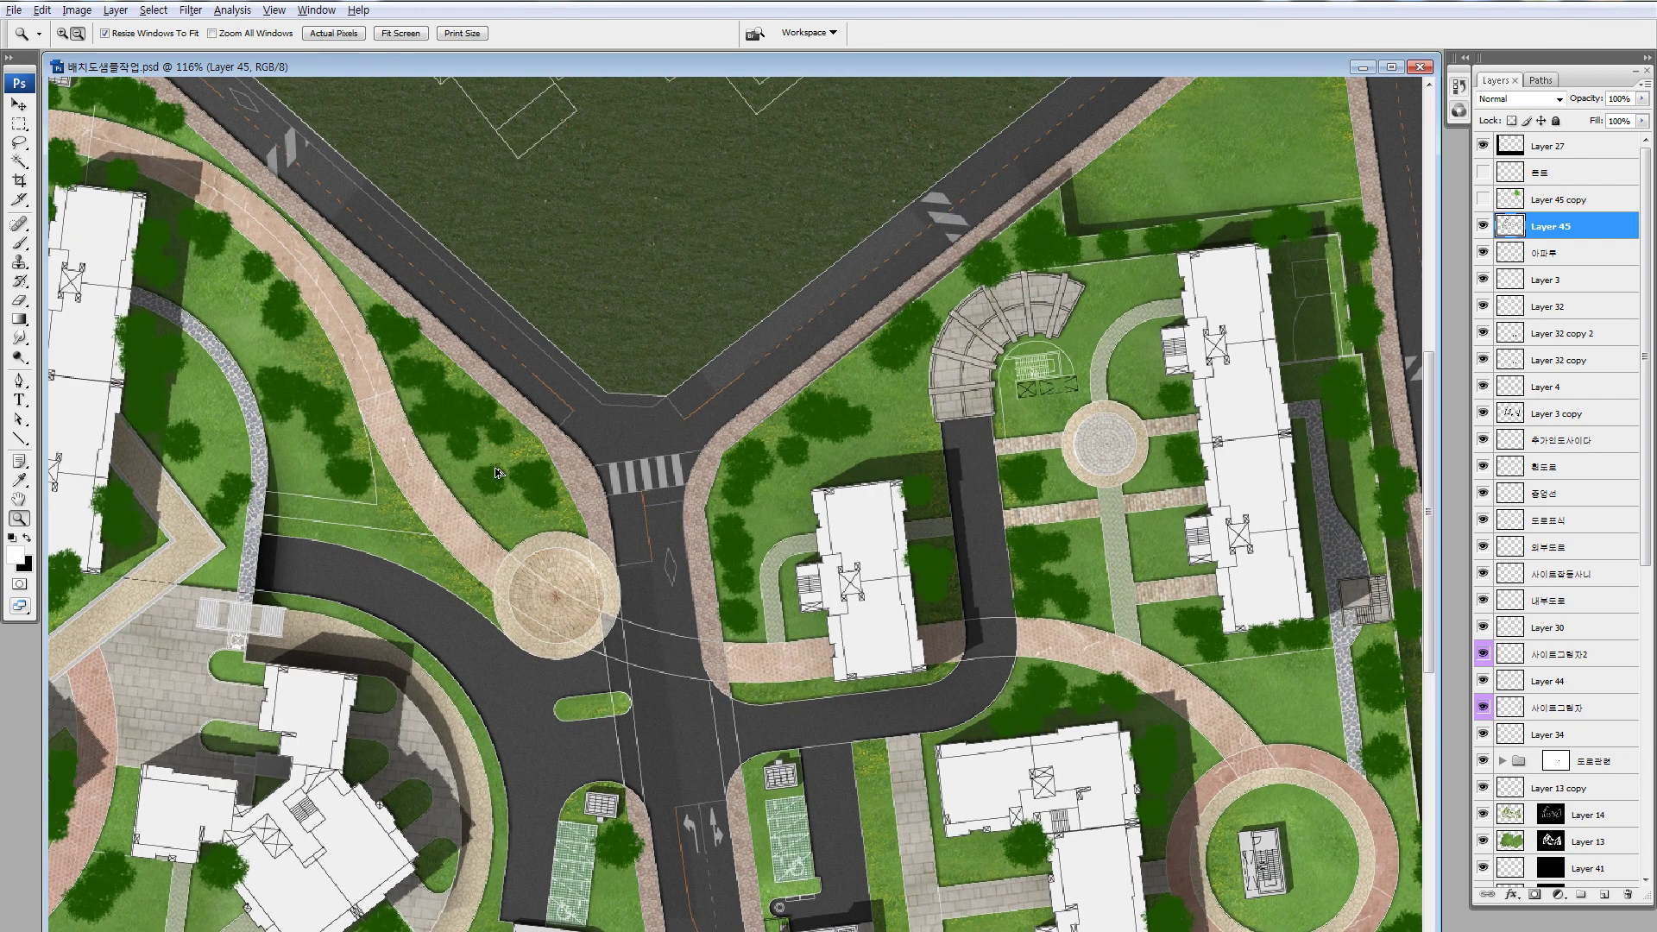
left_click(521, 462)
left_click(548, 504)
left_click(531, 511)
left_click(559, 511)
left_click(434, 285)
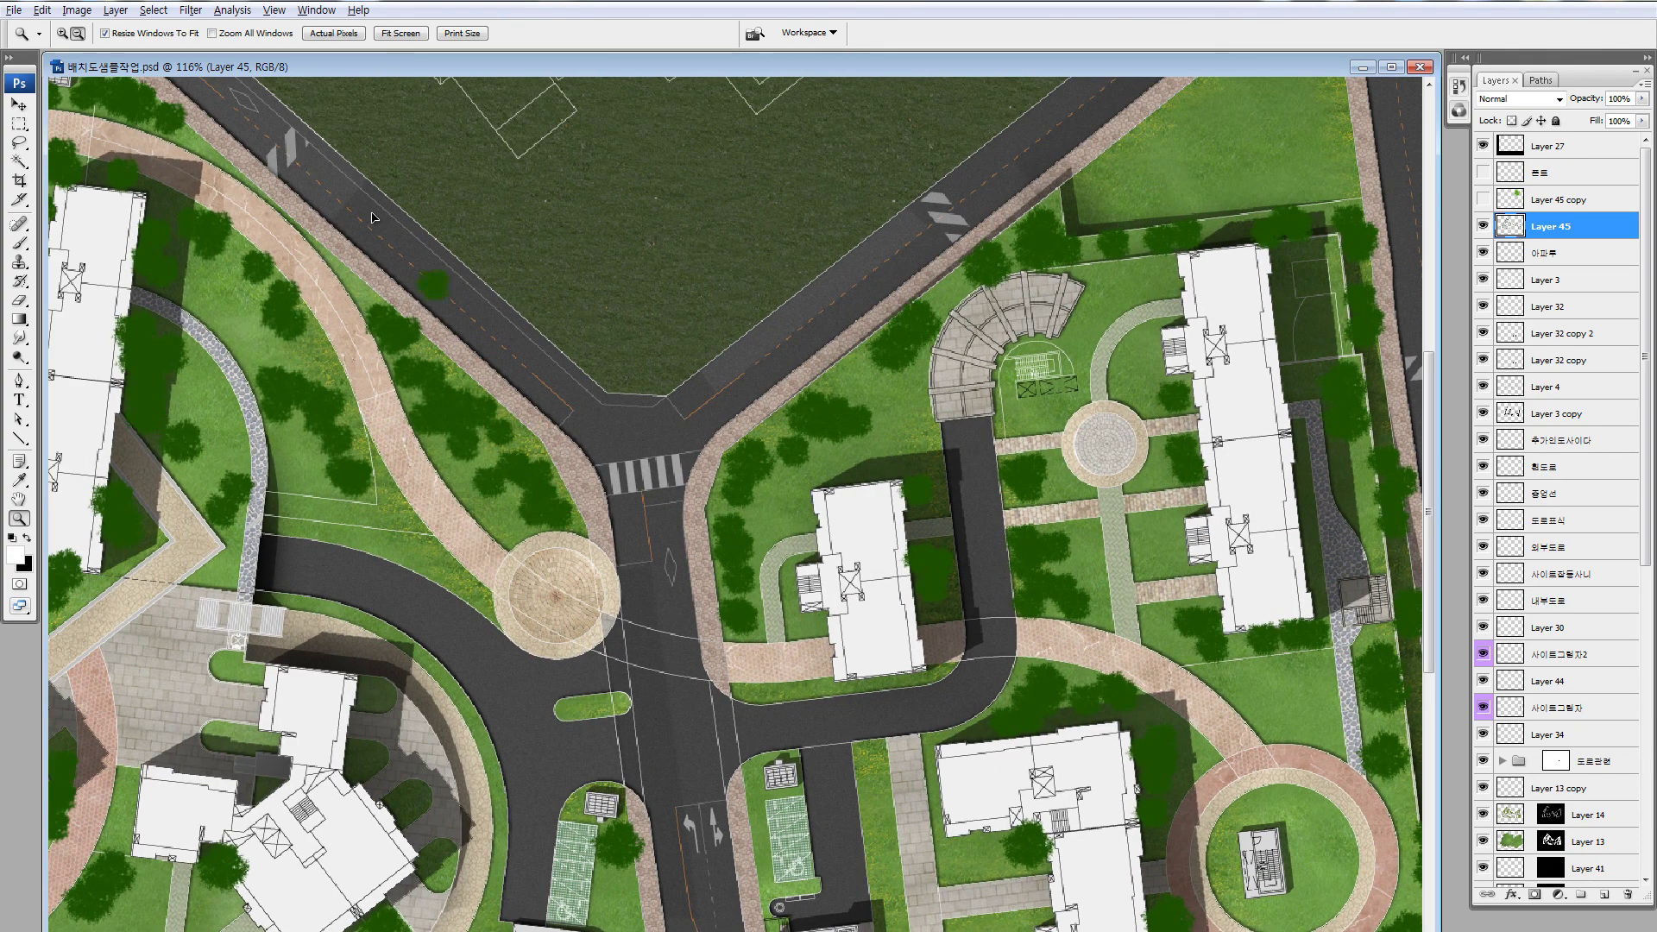
Adjust a tree copy with Free Transform and fill the narrow strip along the western block's northeast boundary
left_click_drag(433, 285, 347, 416)
key("ctrl+t")
left_click_drag(362, 352, 379, 394)
key("Return")
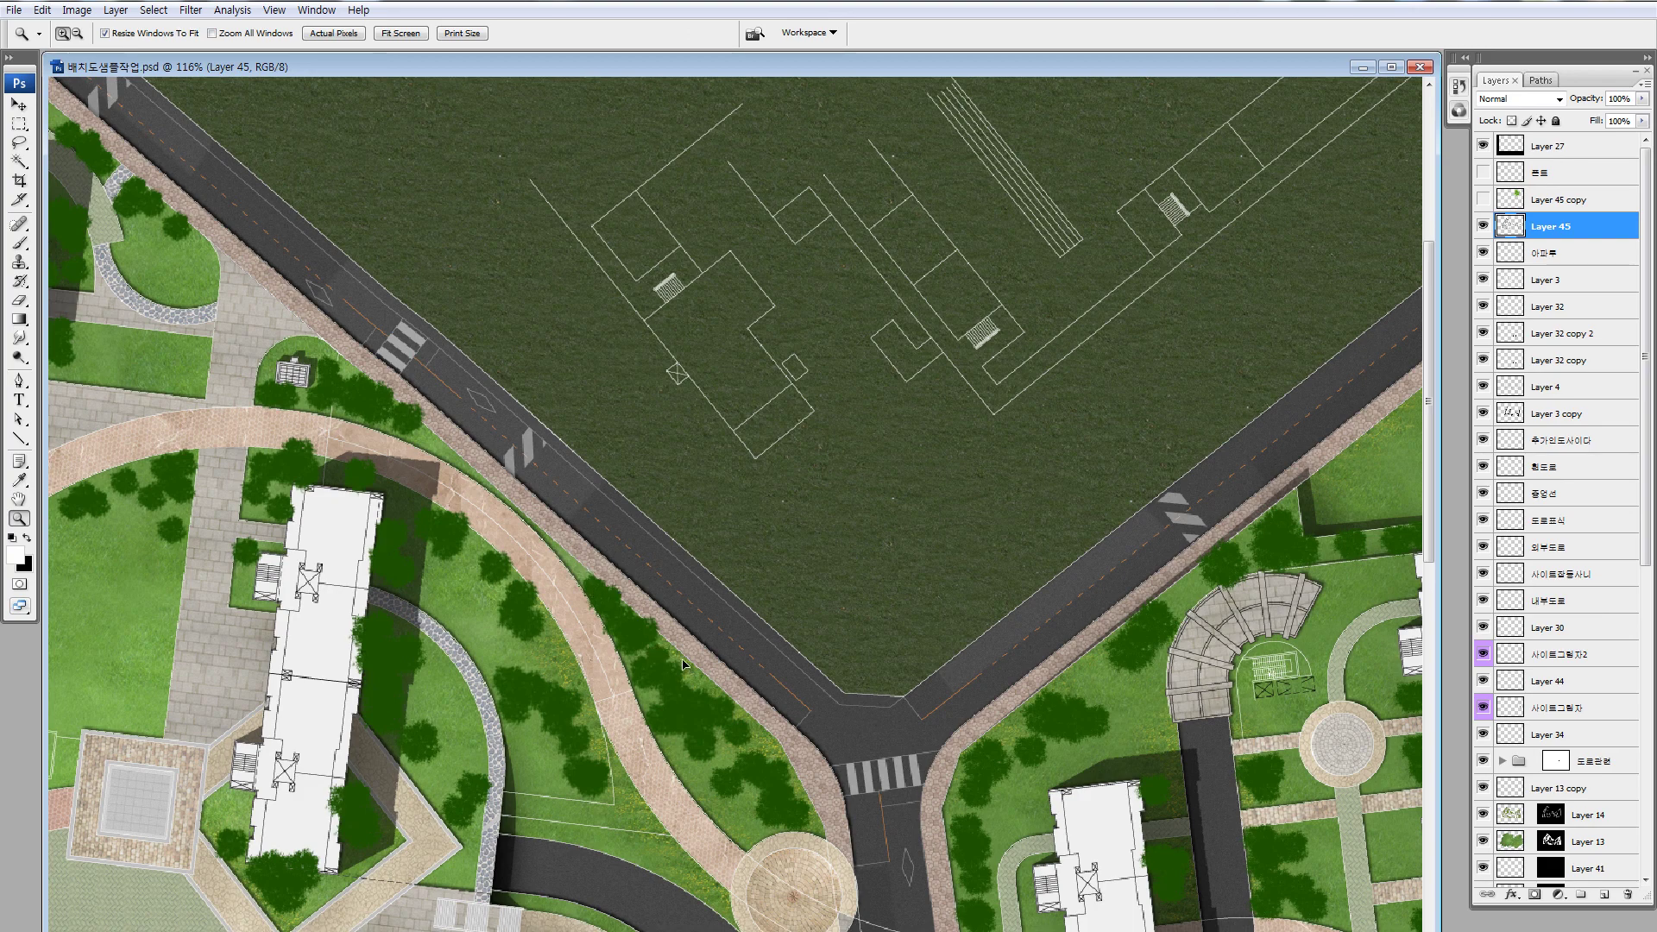
Copy trees onto the lawn between the western block's central slab building and the brick curved path
left_click_drag(654, 587, 500, 277)
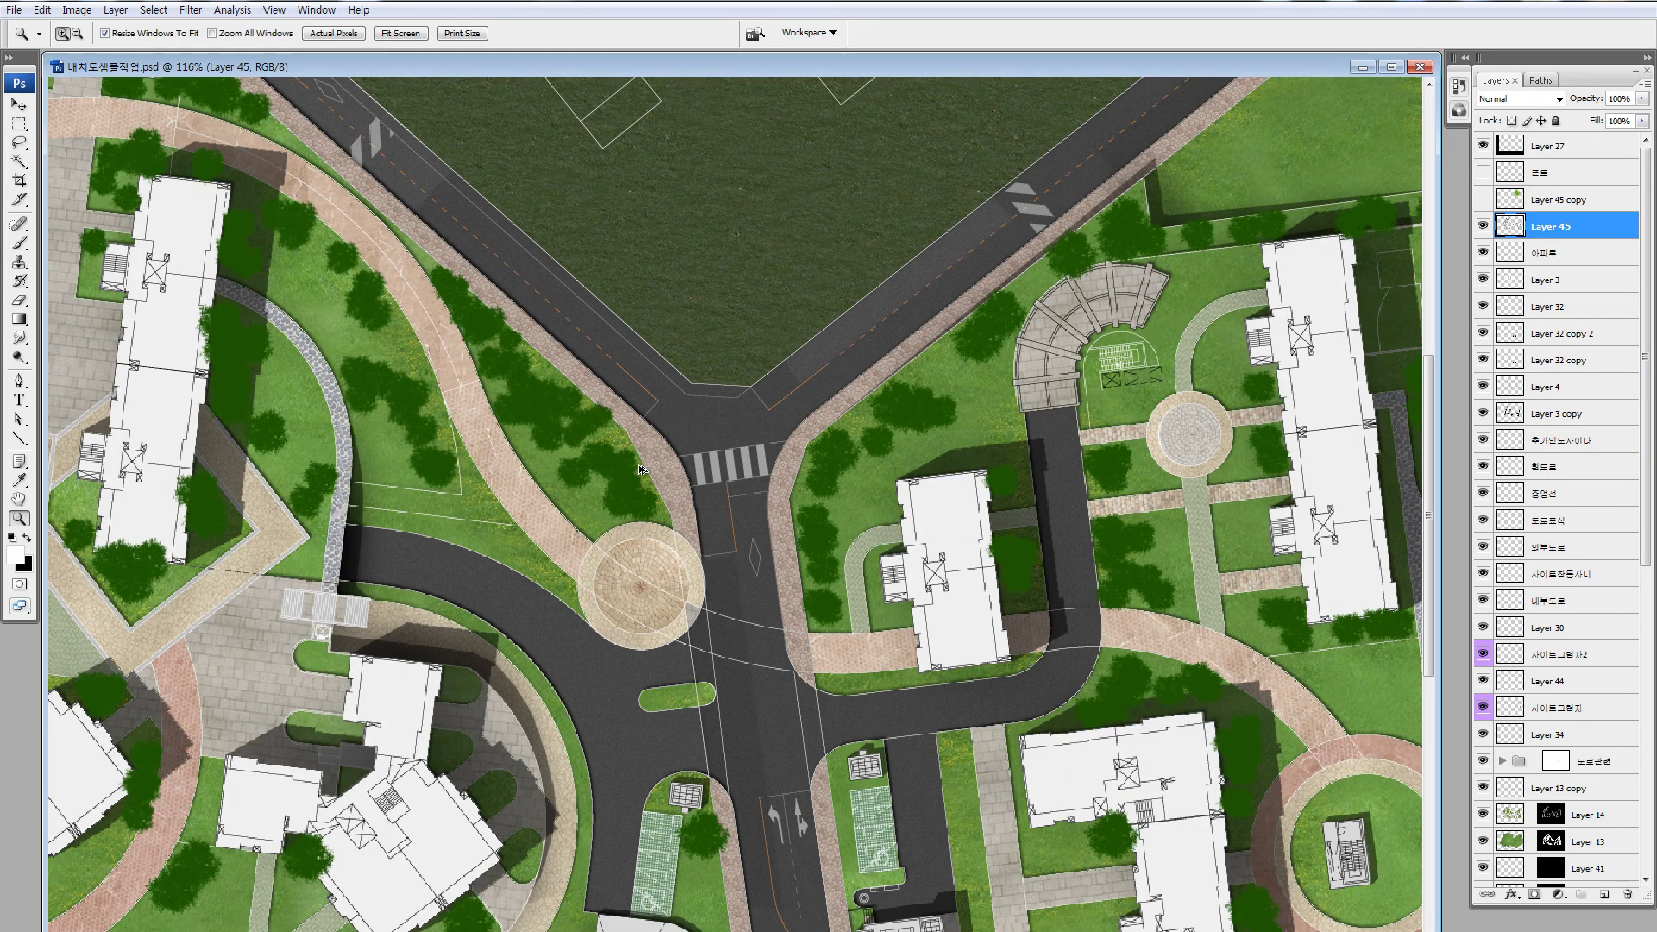
left_click_drag(597, 507, 845, 571)
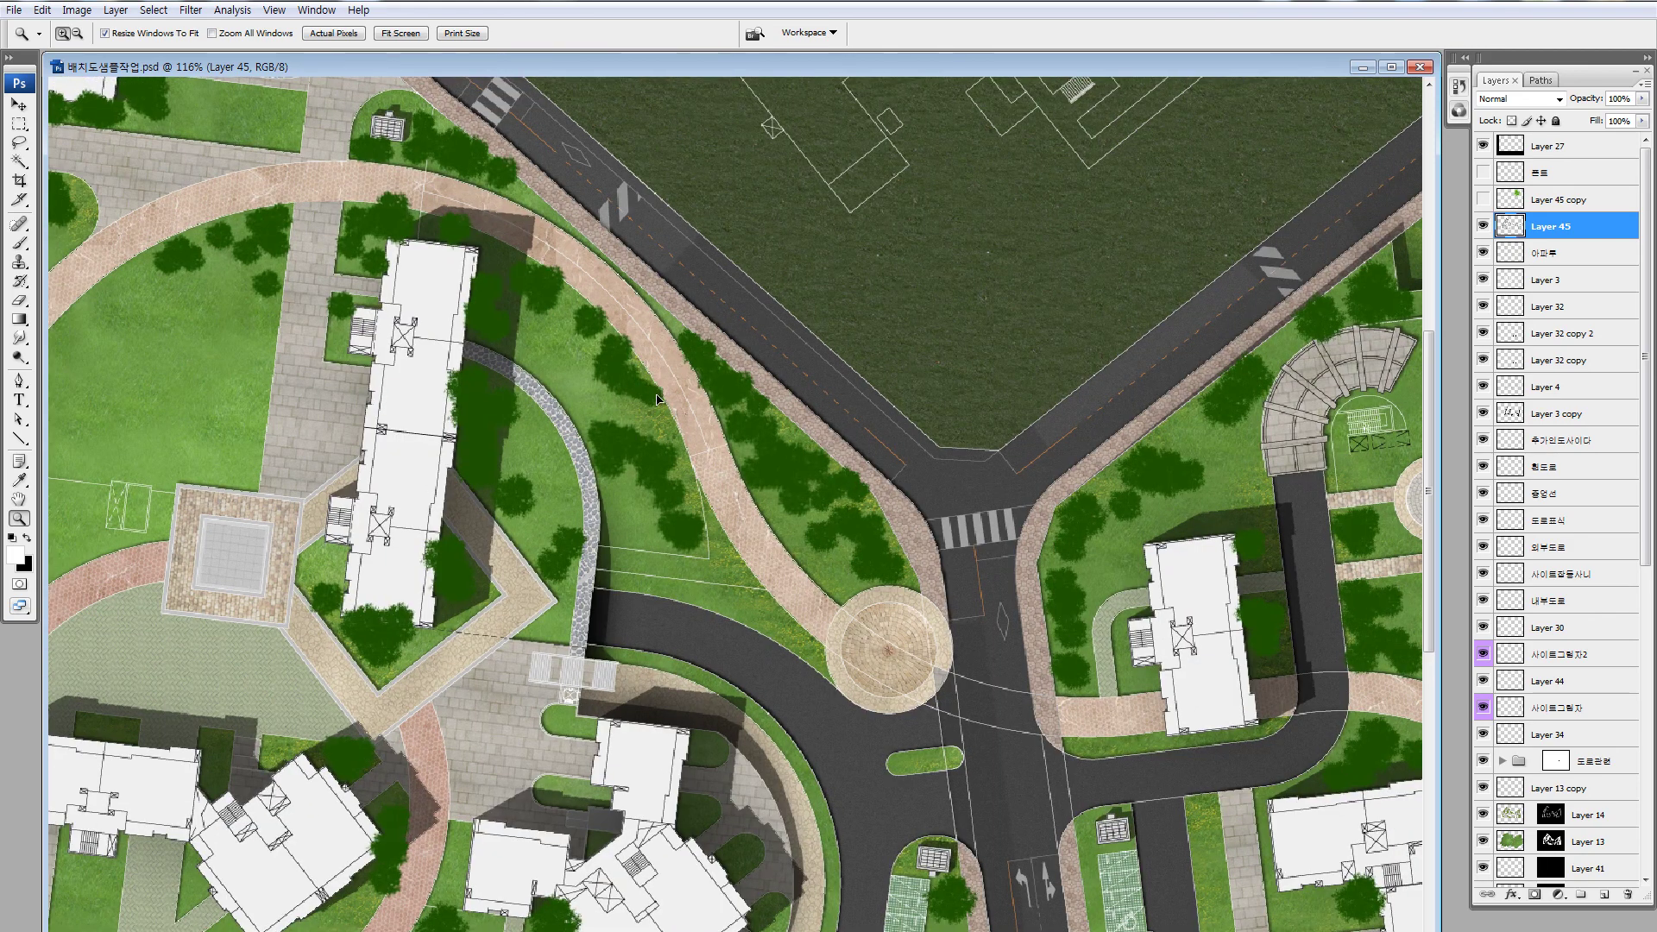
left_click(577, 356)
left_click(528, 355)
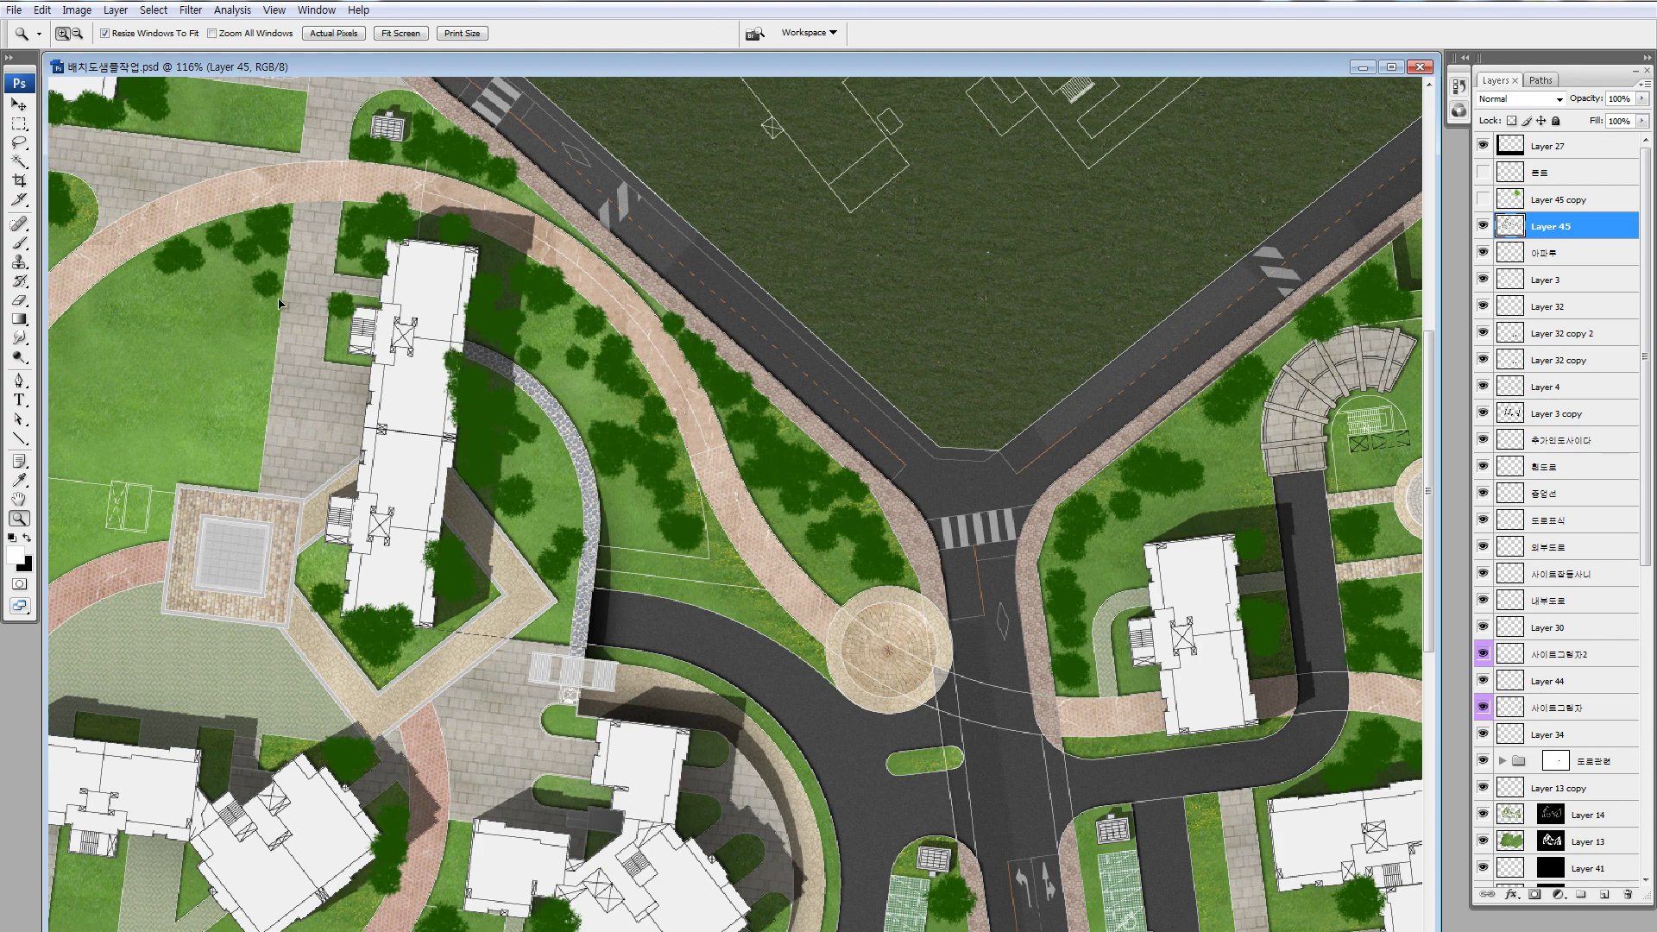
Copy a tree into the northwest boundary lawn just above the tennis courts
left_click_drag(351, 216, 878, 333)
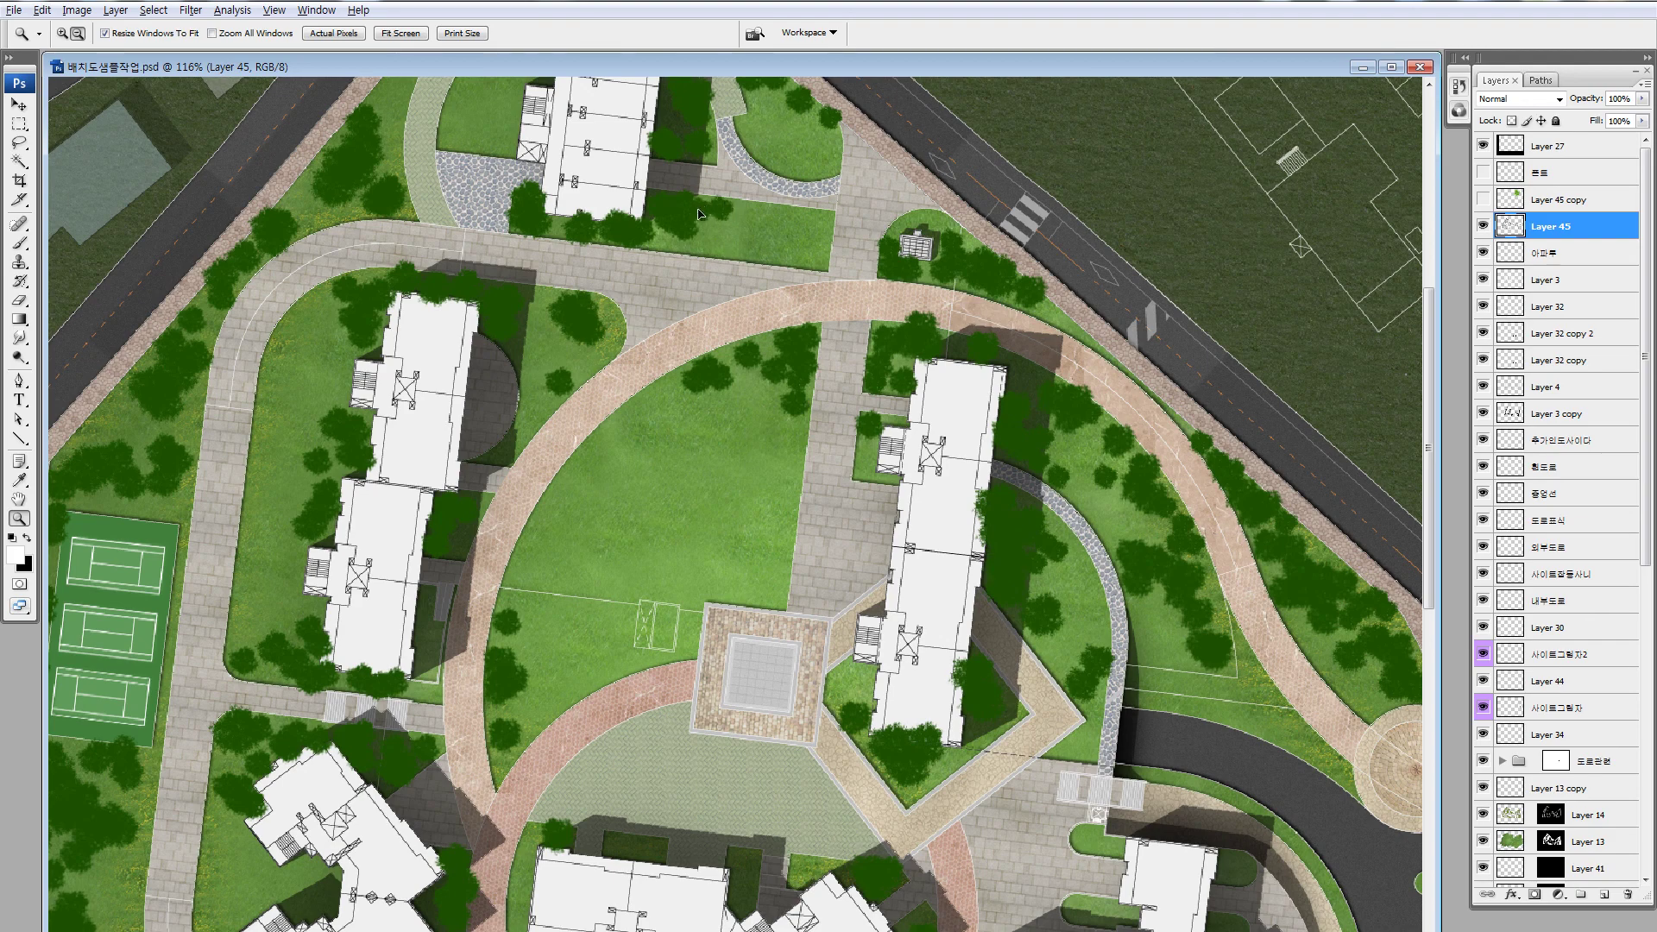
left_click_drag(703, 208, 838, 379)
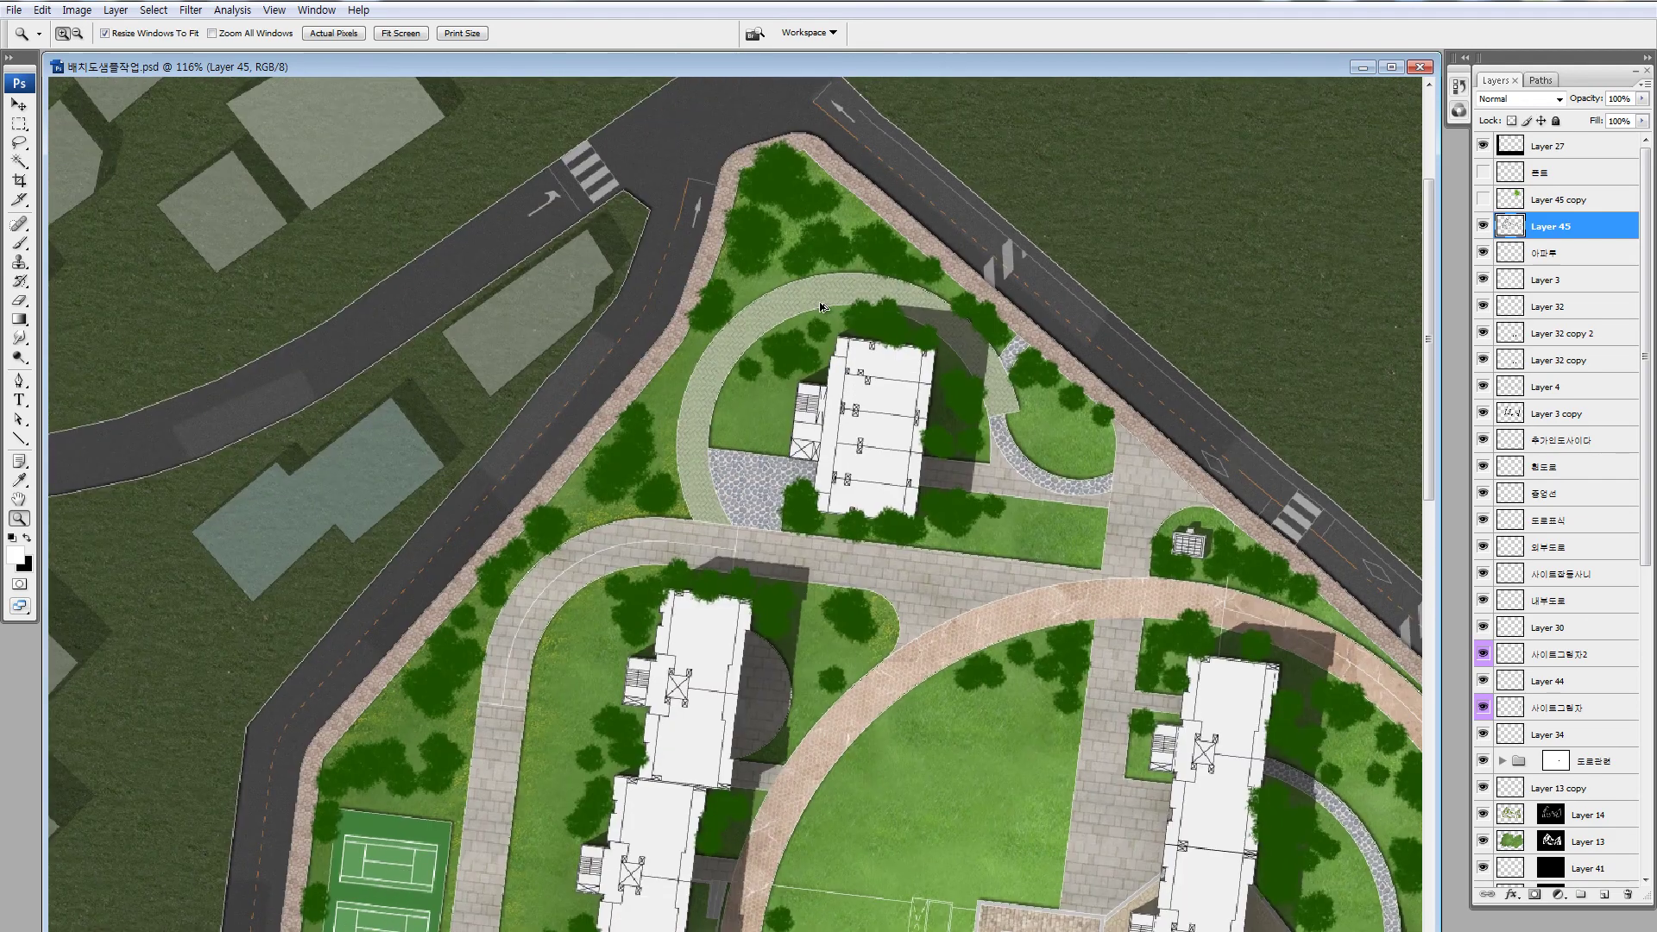
left_click_drag(609, 155, 905, 179)
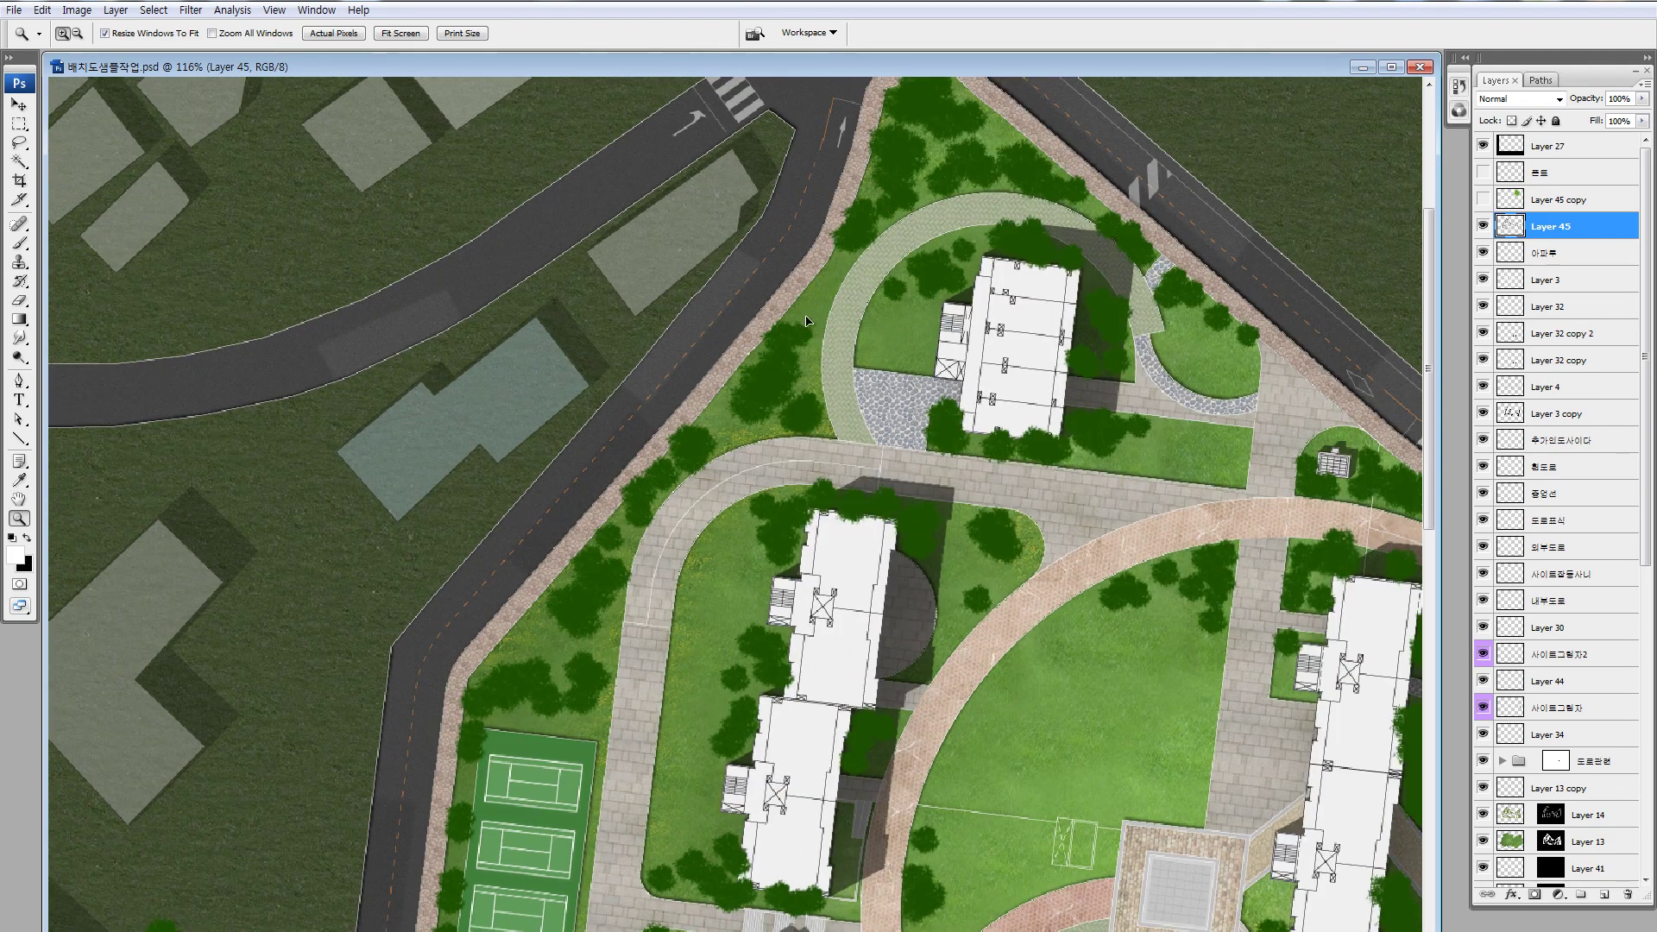
left_click_drag(792, 320, 872, 188)
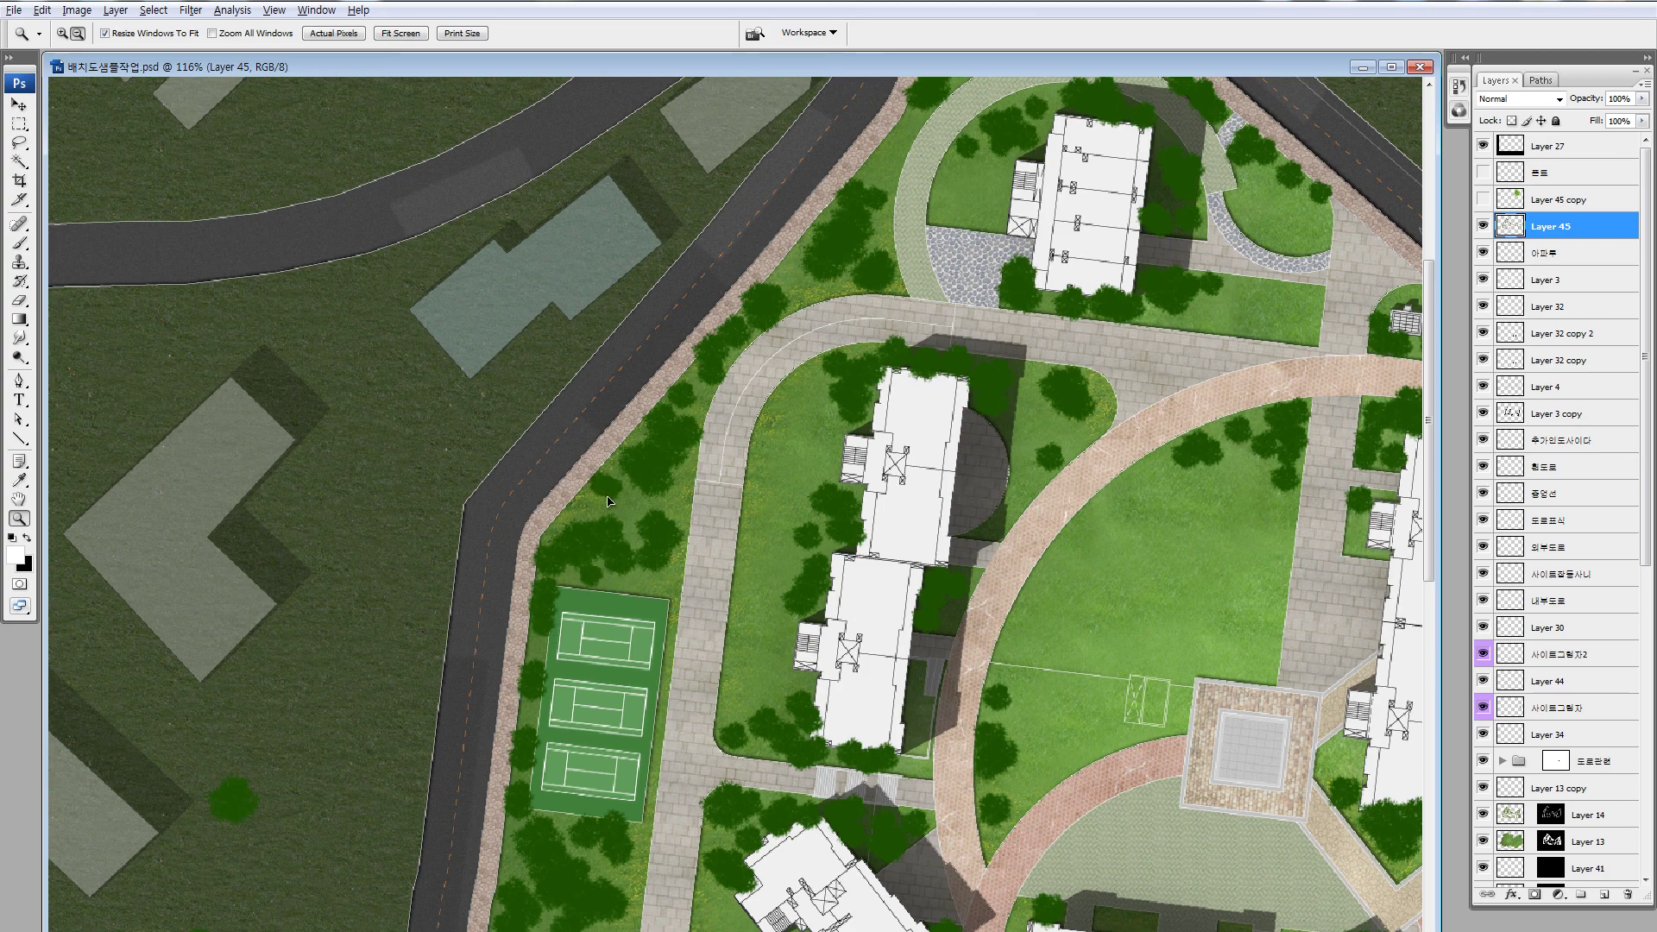
Copy small trees across the southwest corner lawn below the tennis courts, filling gaps between the existing trees
scroll(608, 500, "down", 5)
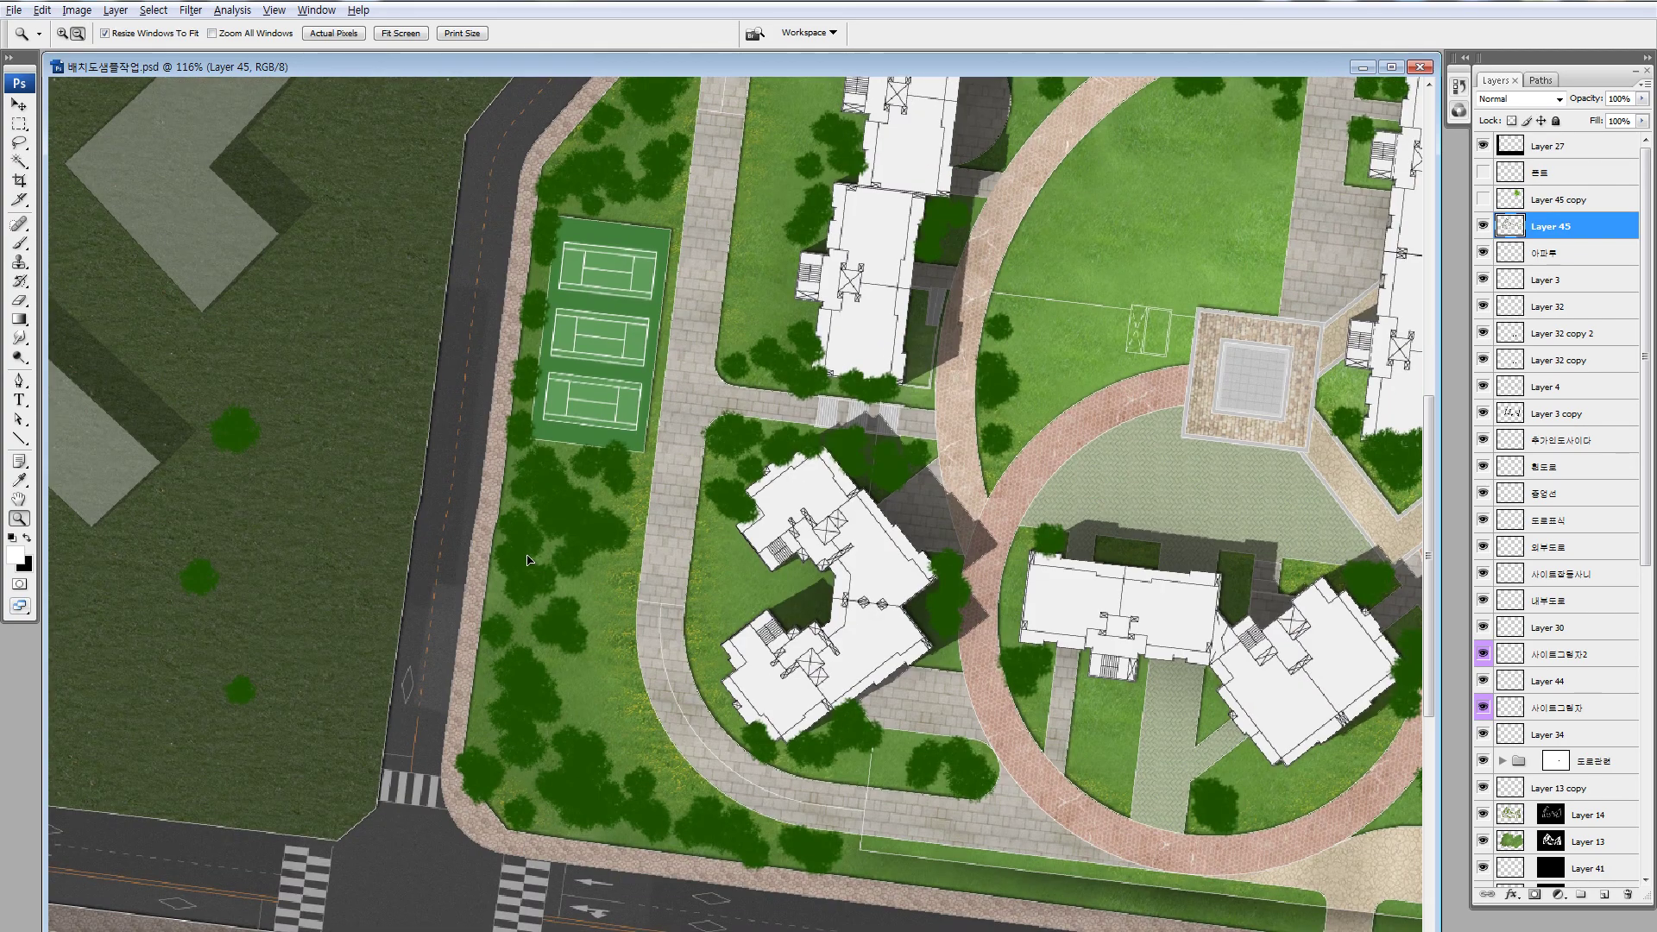
left_click_drag(529, 560, 363, 408)
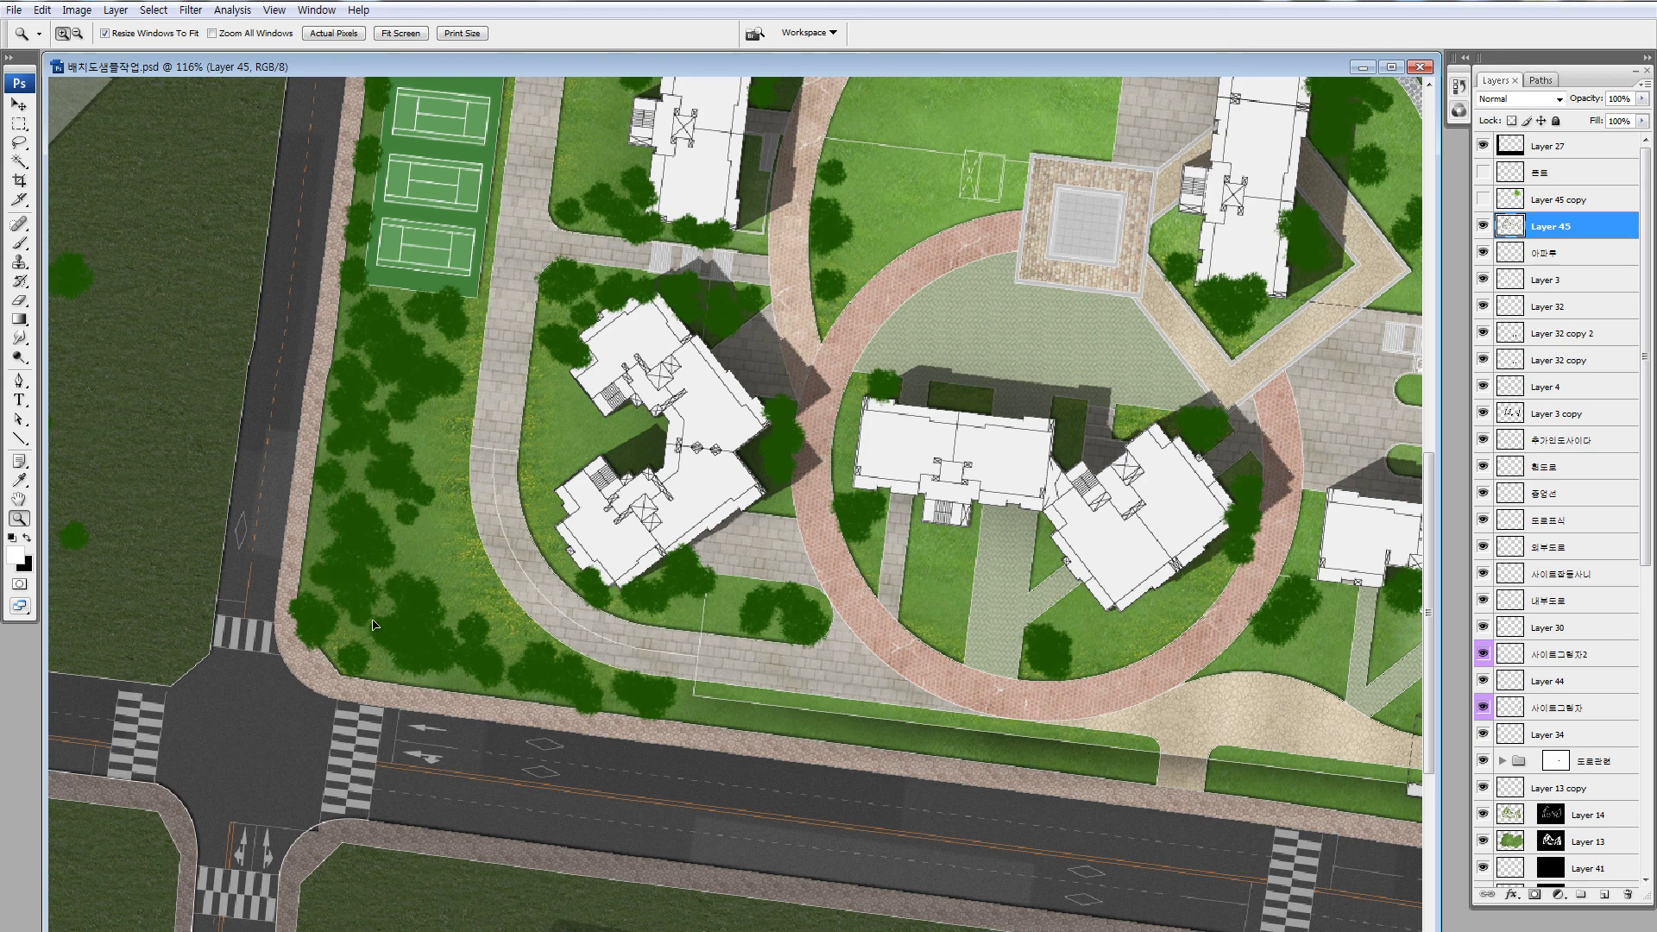
left_click_drag(372, 619, 595, 640)
left_click_drag(595, 641, 537, 580)
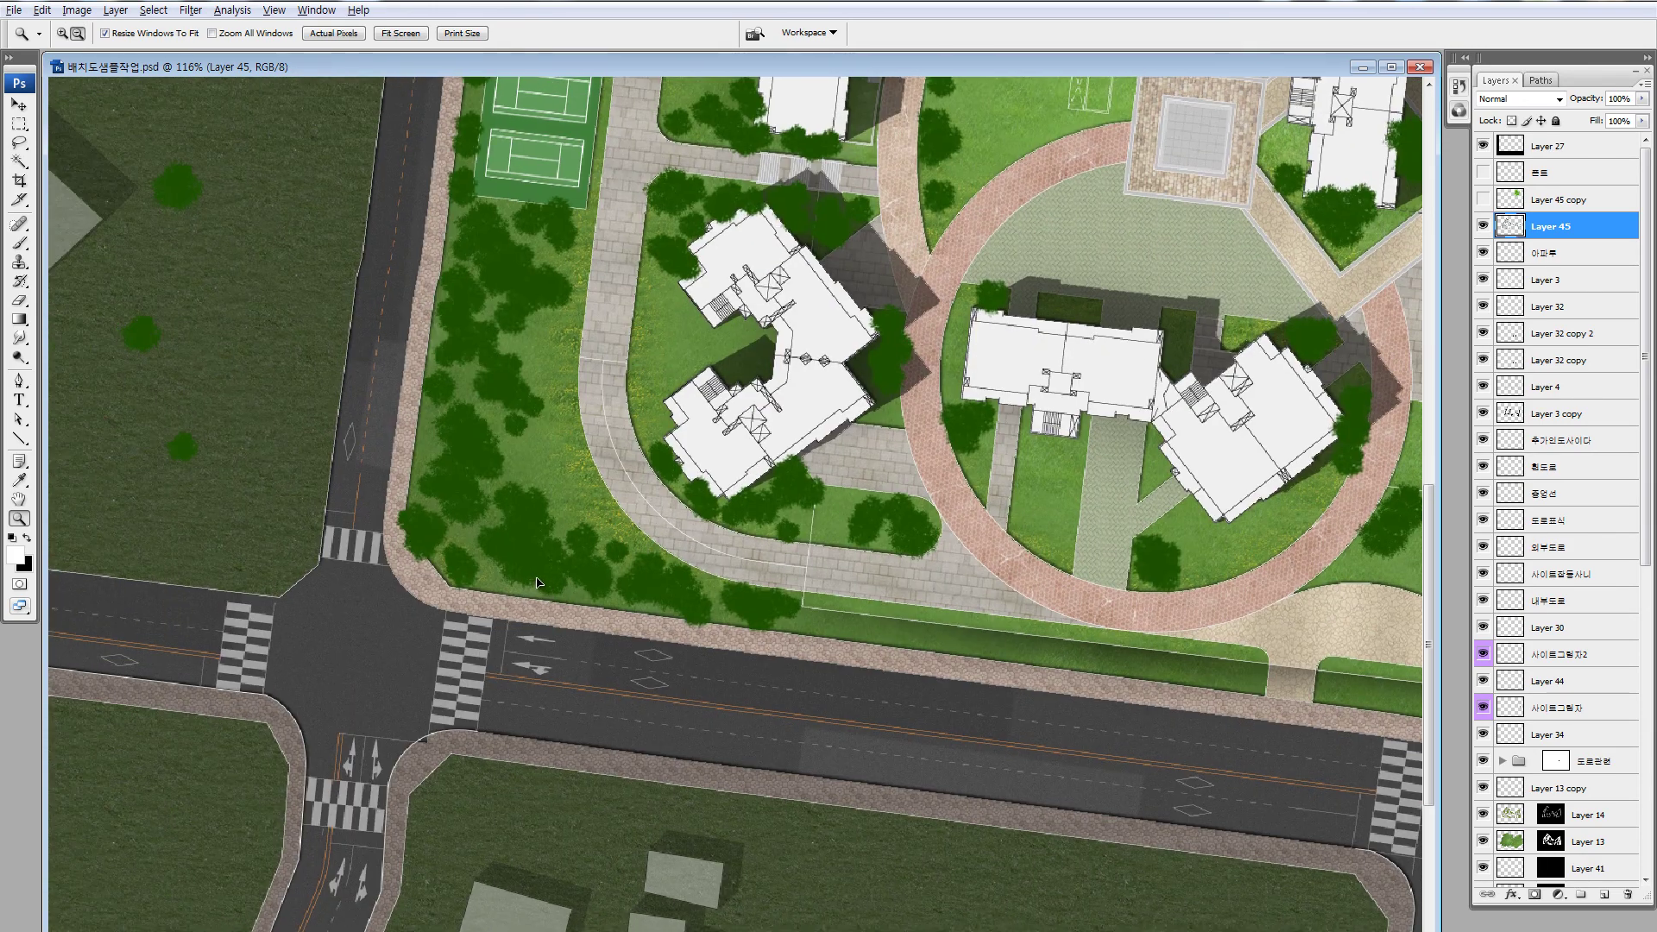
left_click(376, 930)
key("alt")
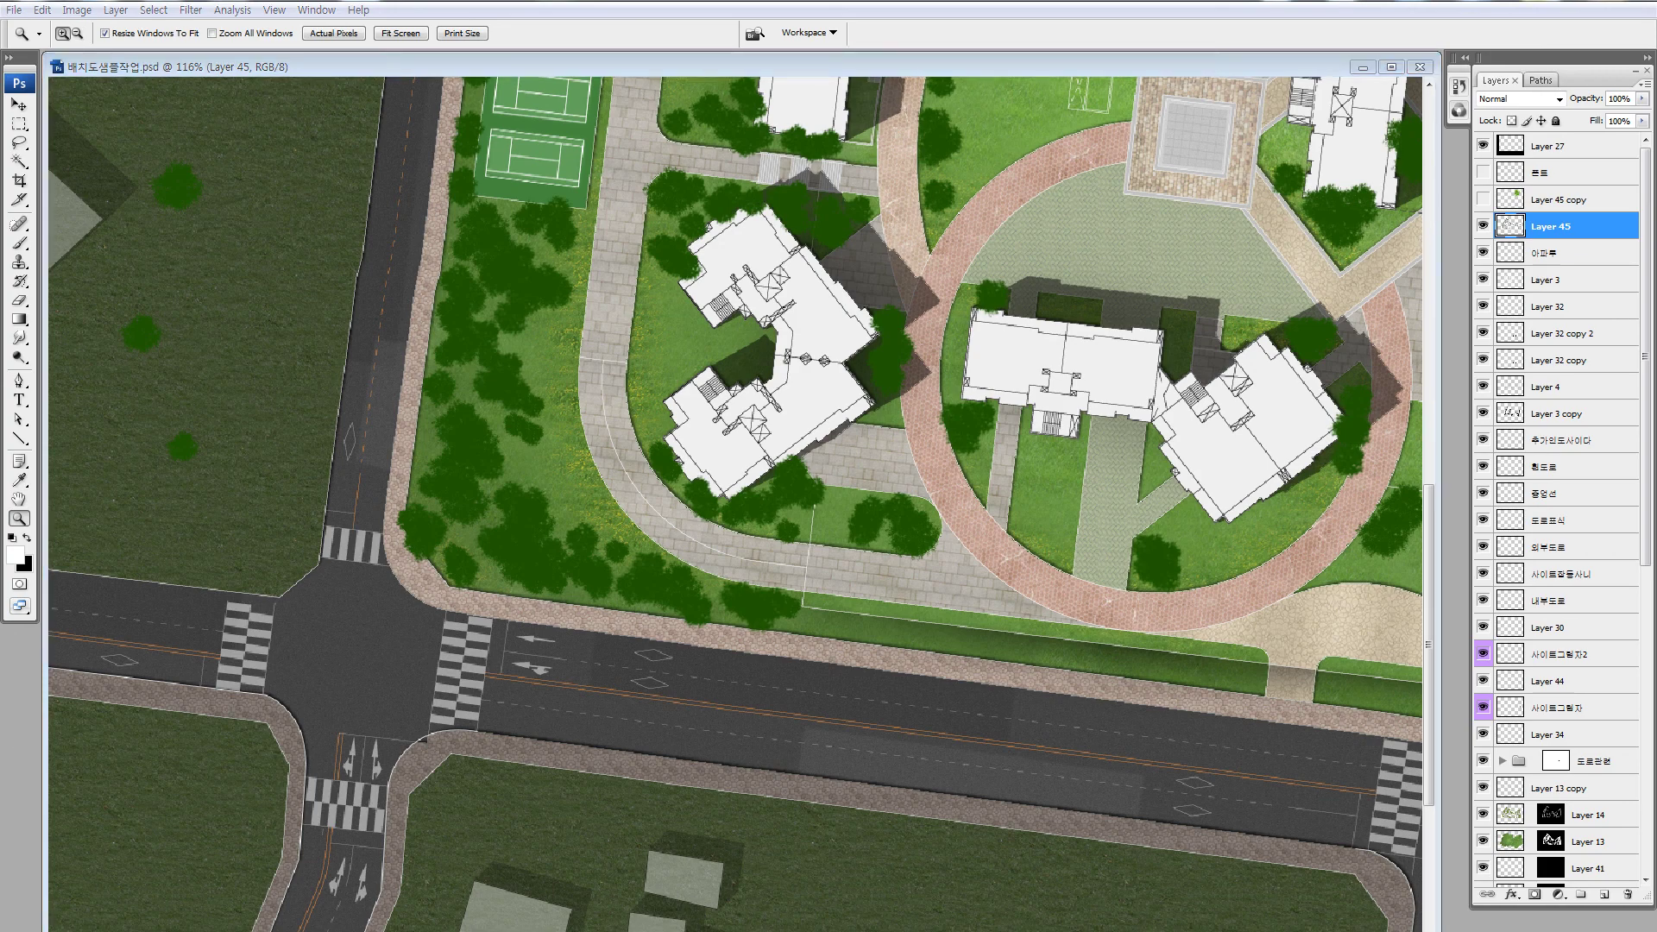
left_click(490, 396)
left_click_drag(535, 387, 422, 581)
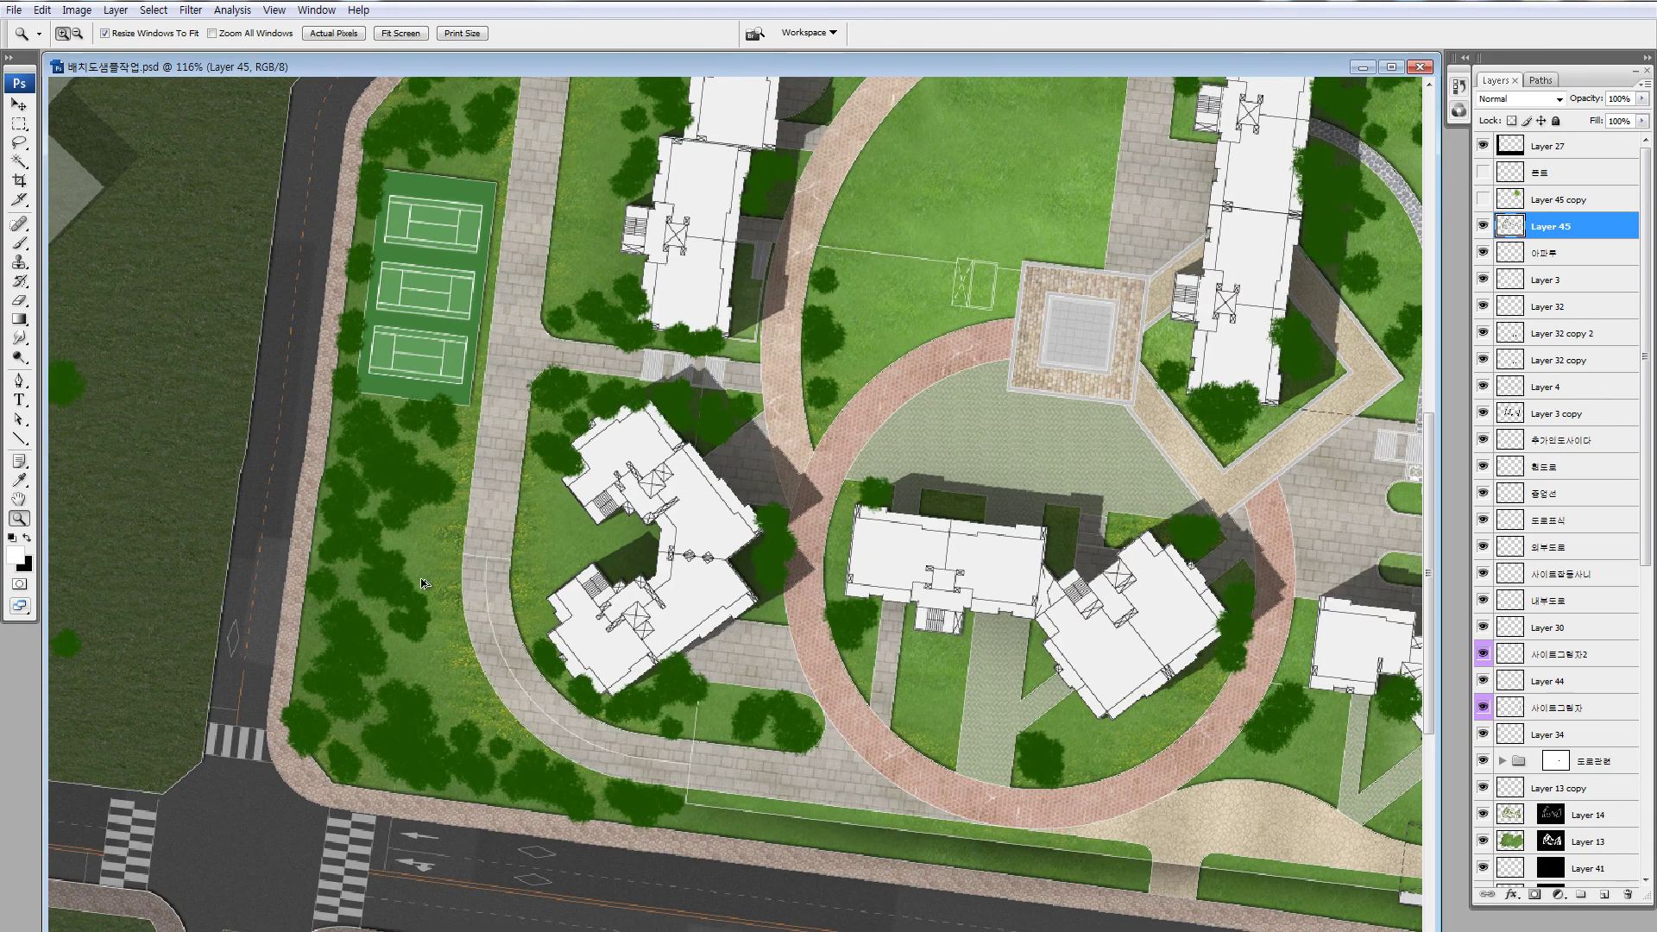
left_click_drag(574, 399, 504, 663)
Copy trees west of the southeastern building and around the angled building inside the circular brick path
left_click(649, 511, "alt")
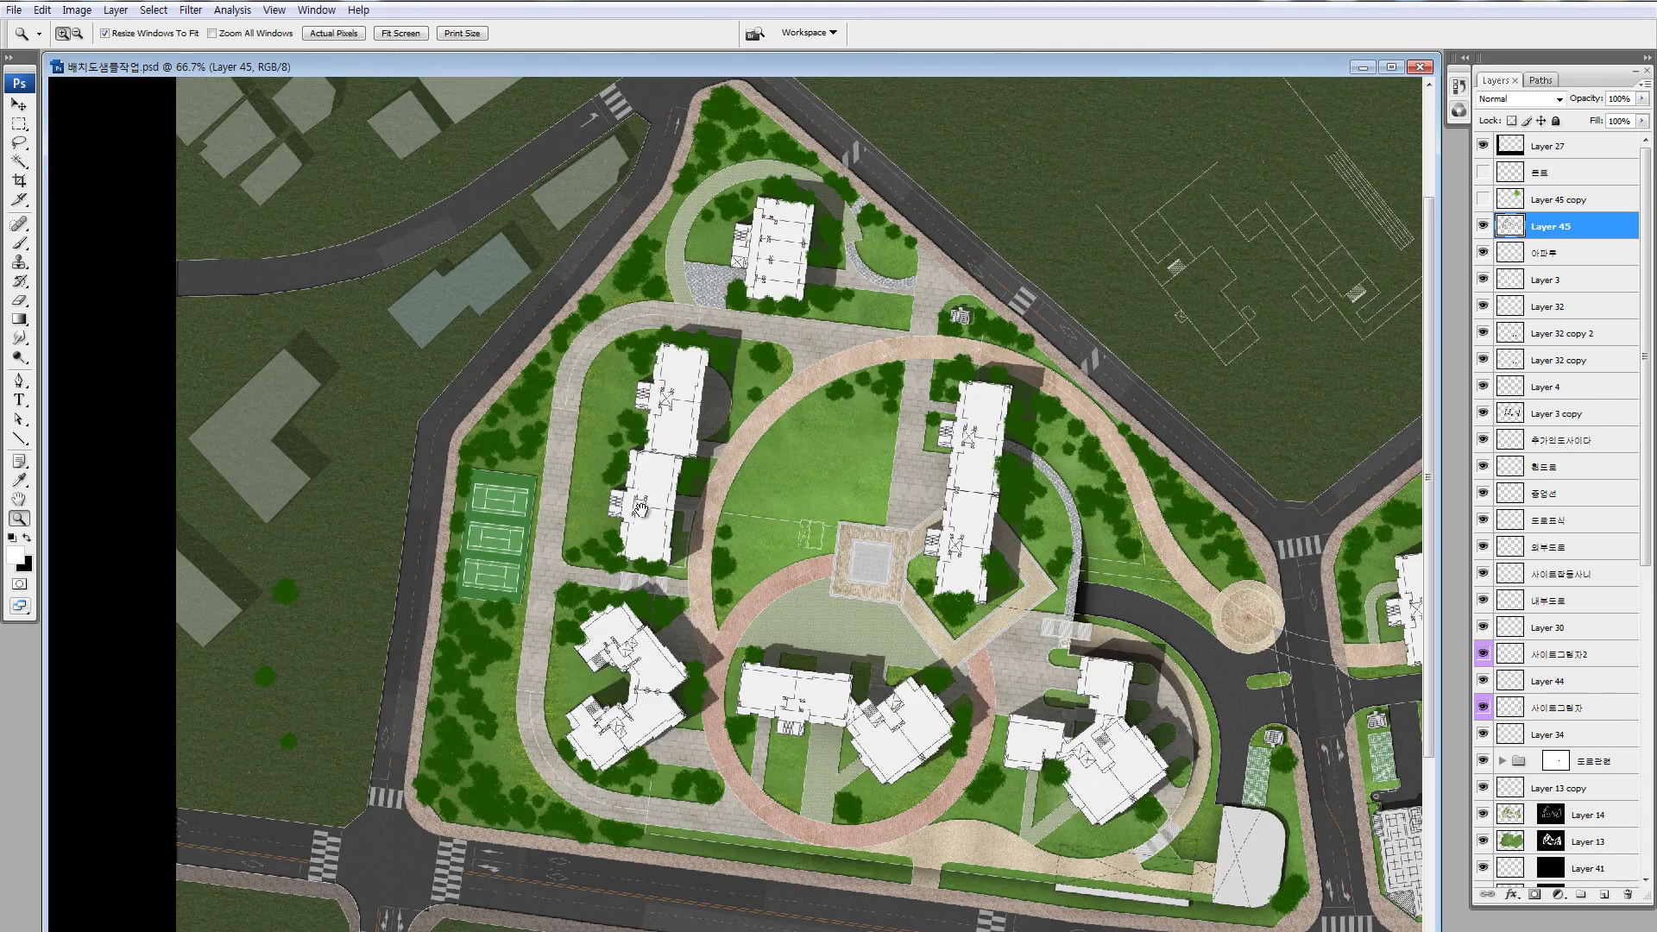
left_click_drag(641, 507, 544, 600)
left_click_drag(901, 636, 474, 320)
left_click_drag(298, 320, 729, 743)
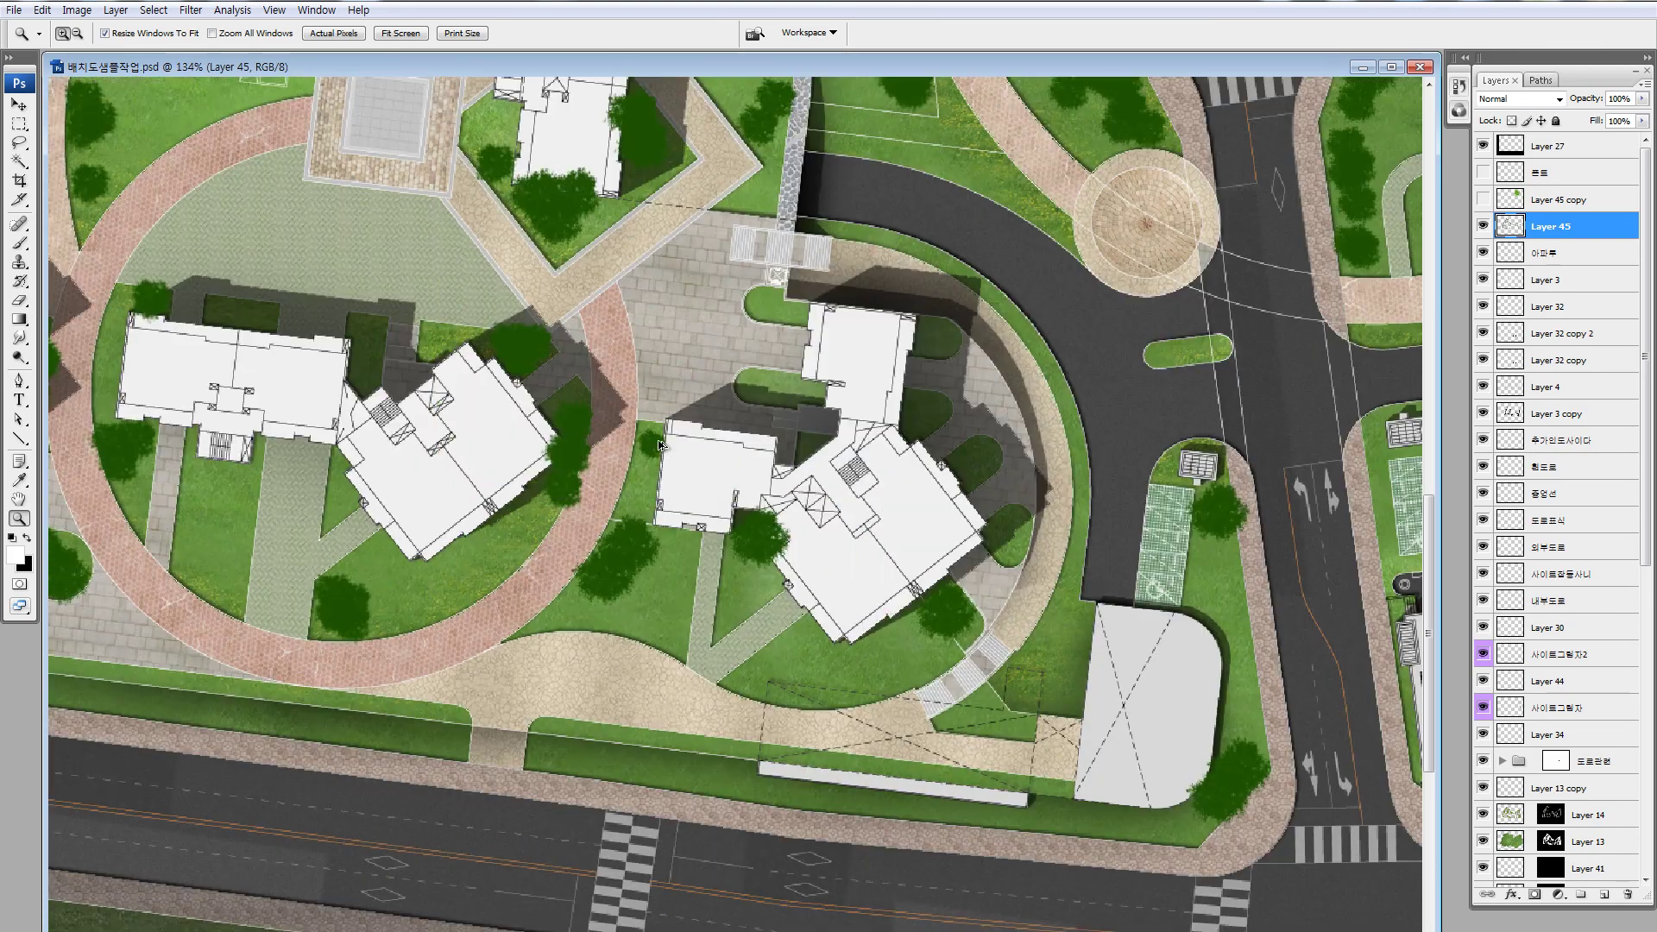
left_click_drag(559, 538, 652, 523)
left_click(634, 490)
left_click(457, 556)
left_click(438, 480)
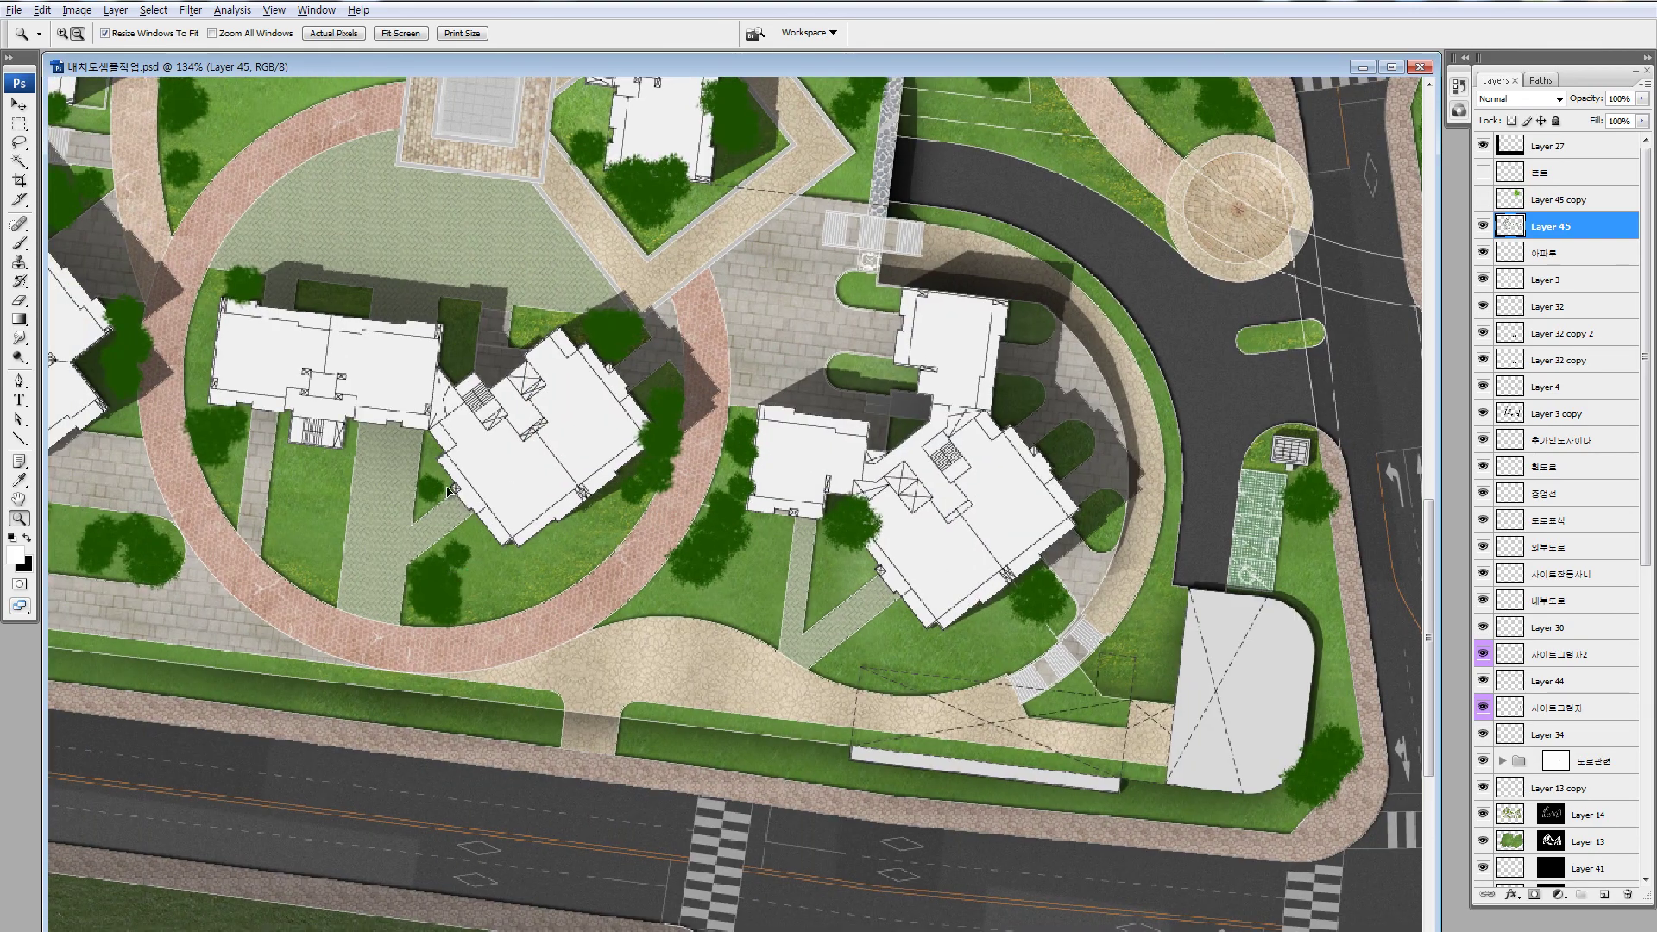
left_click(432, 453)
left_click(224, 465)
mouse_move(225, 466)
left_mouse_down()
mouse_move(223, 303)
mouse_move(213, 364)
mouse_move(218, 304)
left_mouse_up()
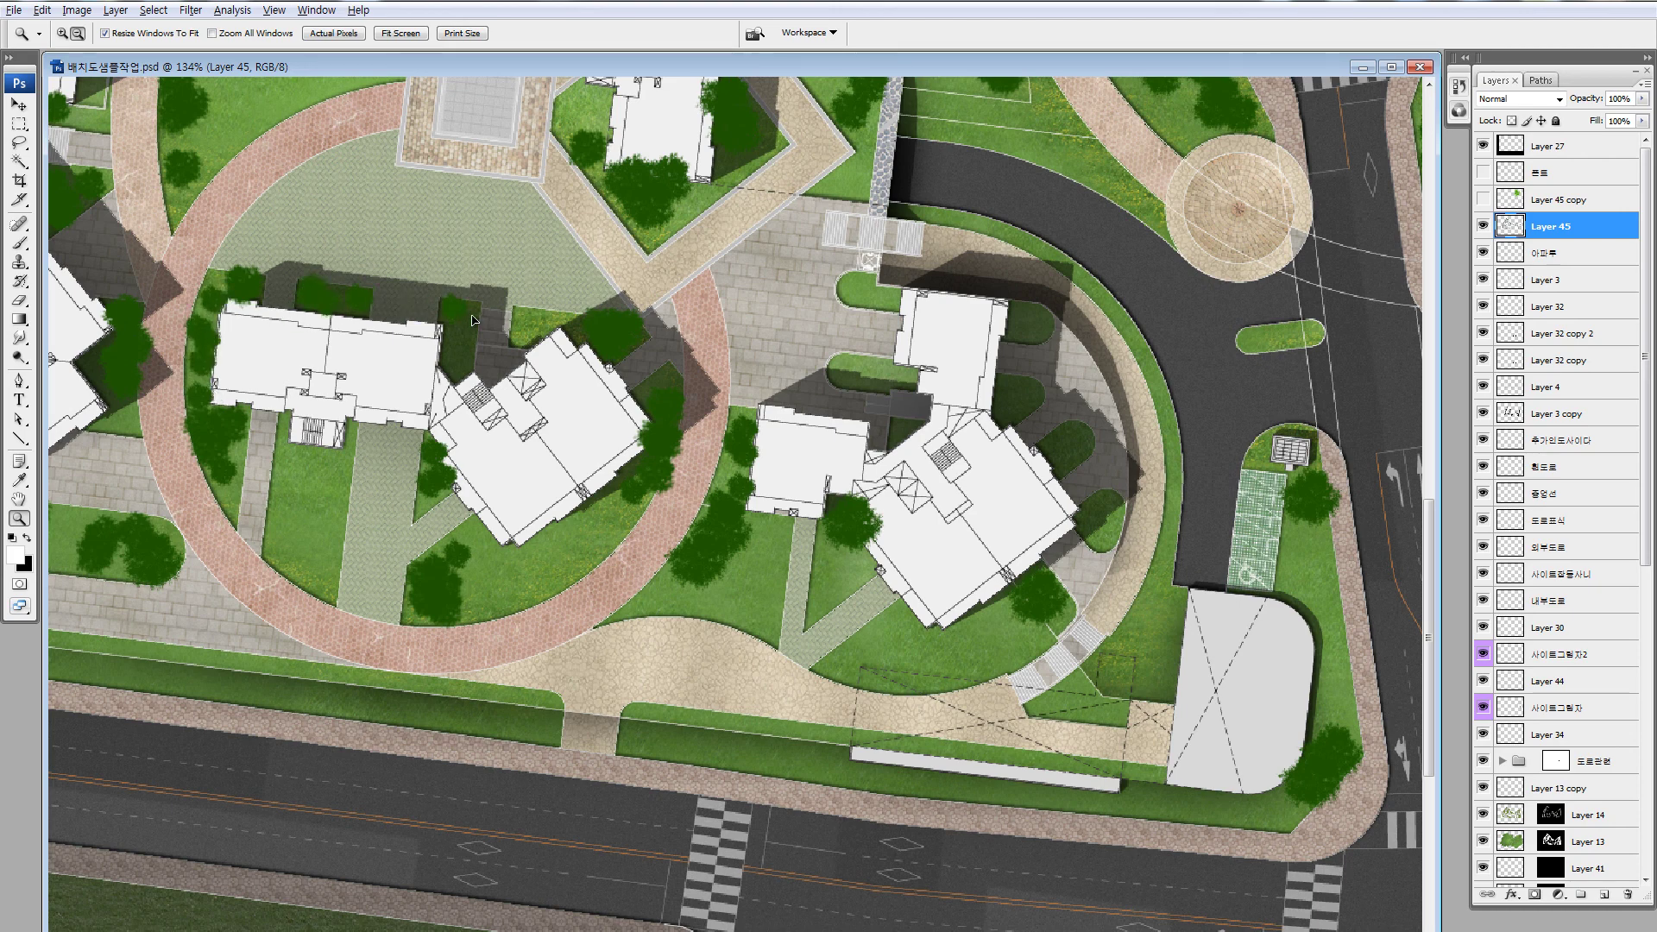
Add trees in the recess north of the circle's building and on the lawn southeast of its angled wing
left_click_drag(1364, 380, 603, 777)
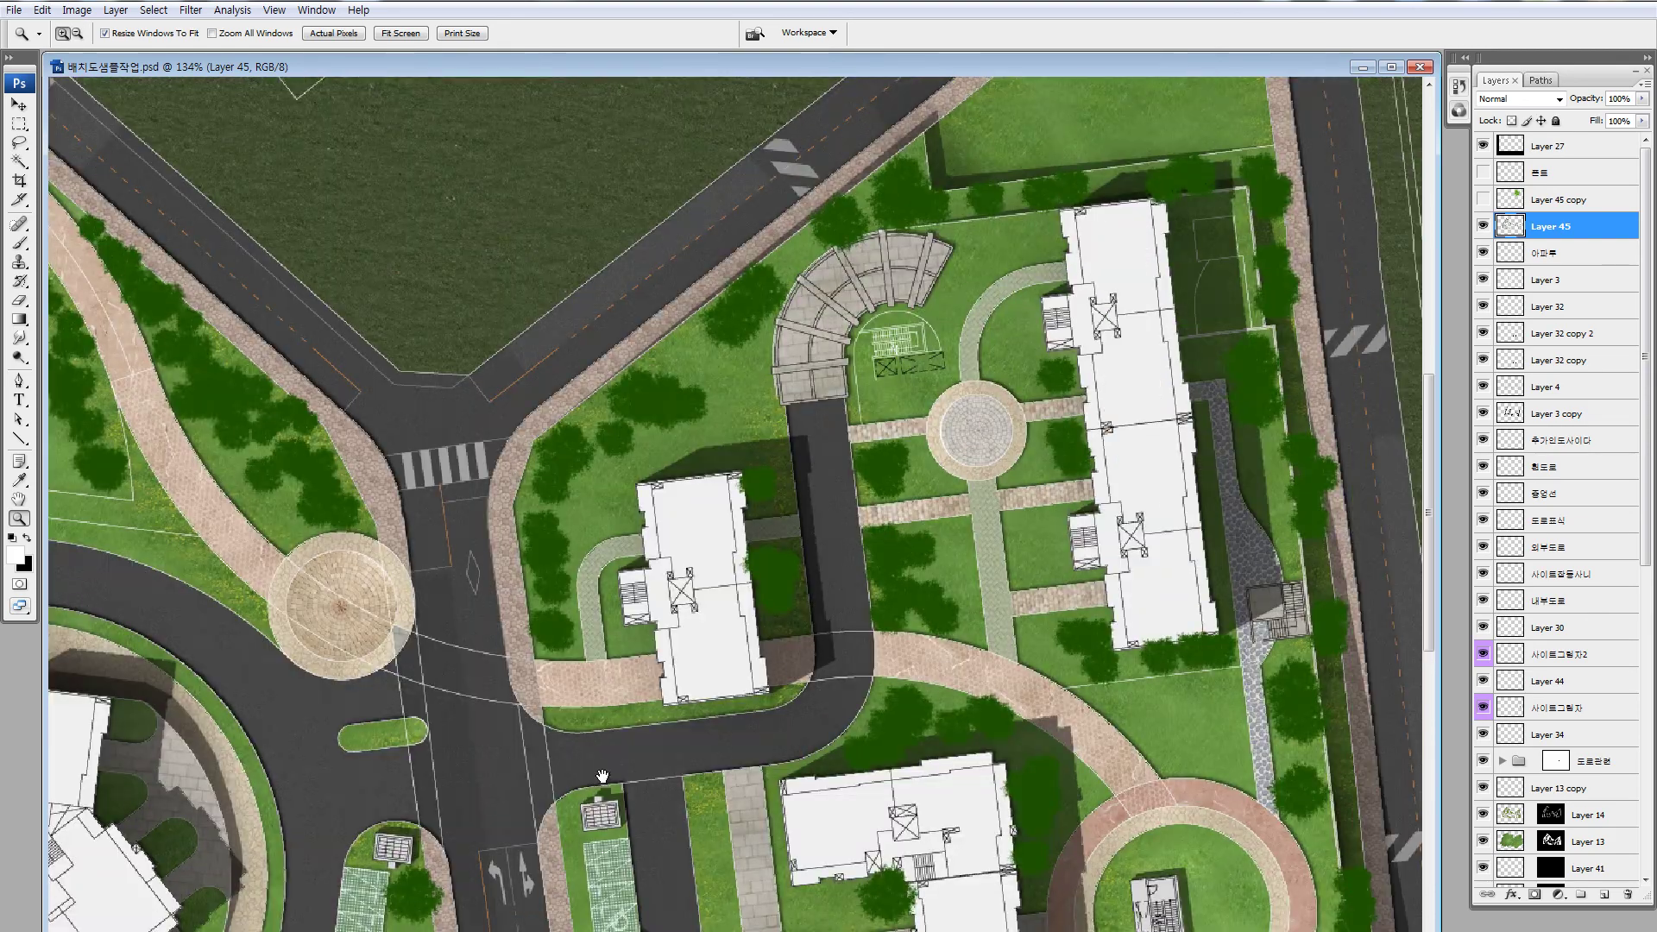
left_click_drag(606, 452, 1203, 145)
left_click_drag(388, 450, 612, 368)
left_click(78, 34)
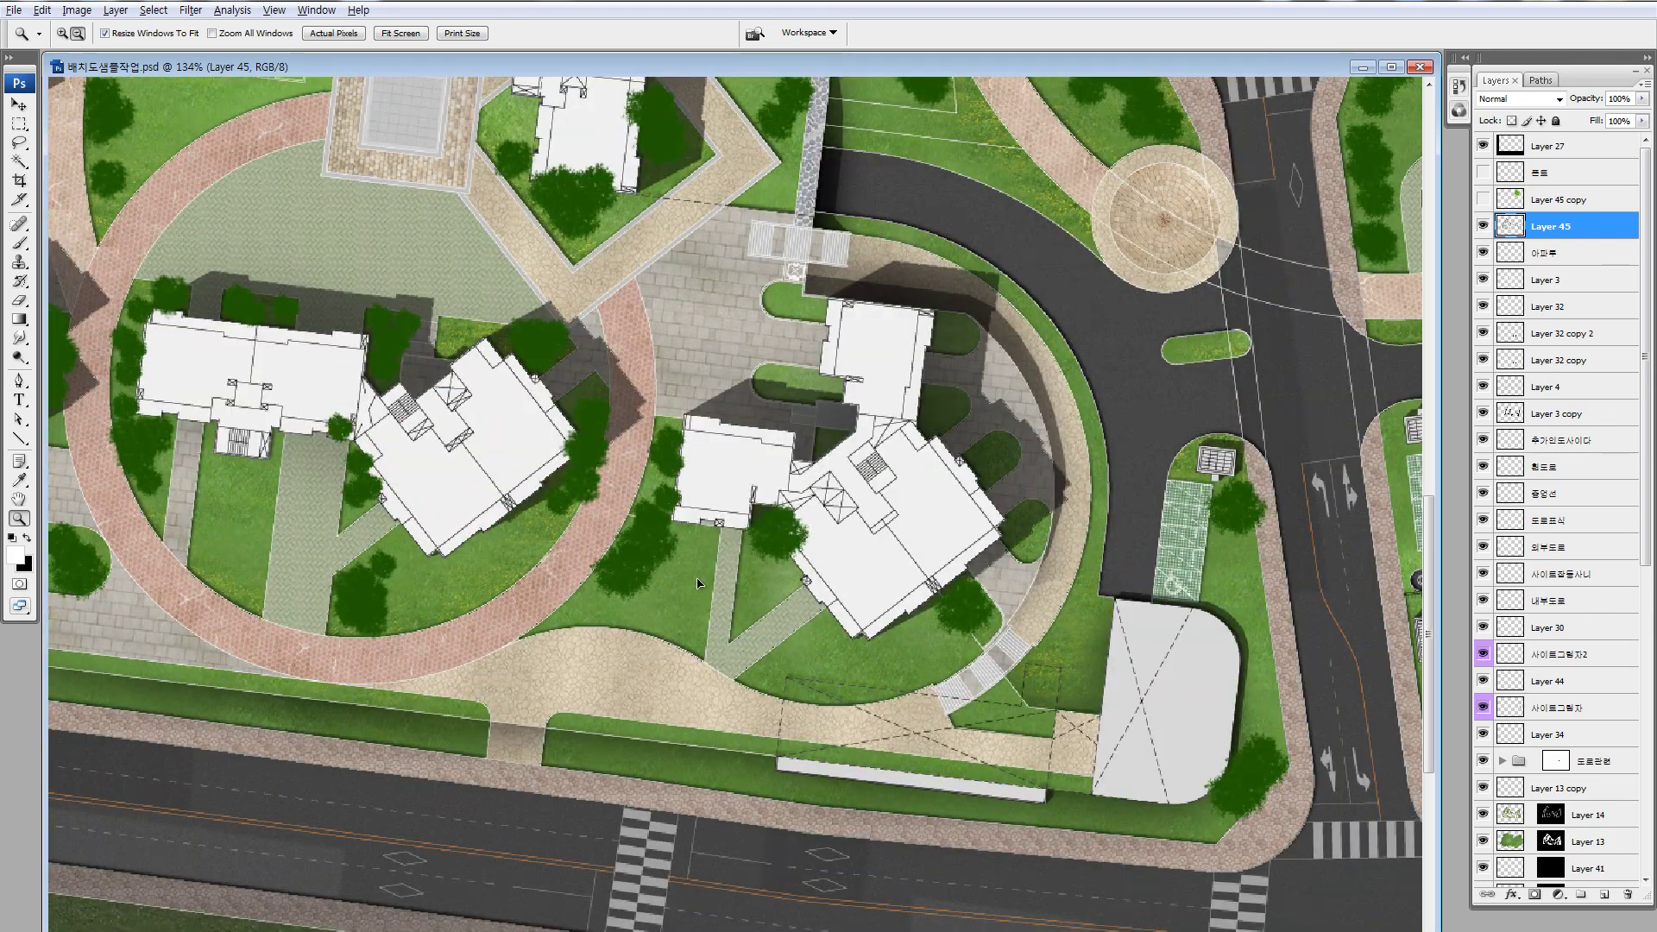
left_click_drag(701, 575, 620, 593)
left_click_drag(619, 593, 612, 509)
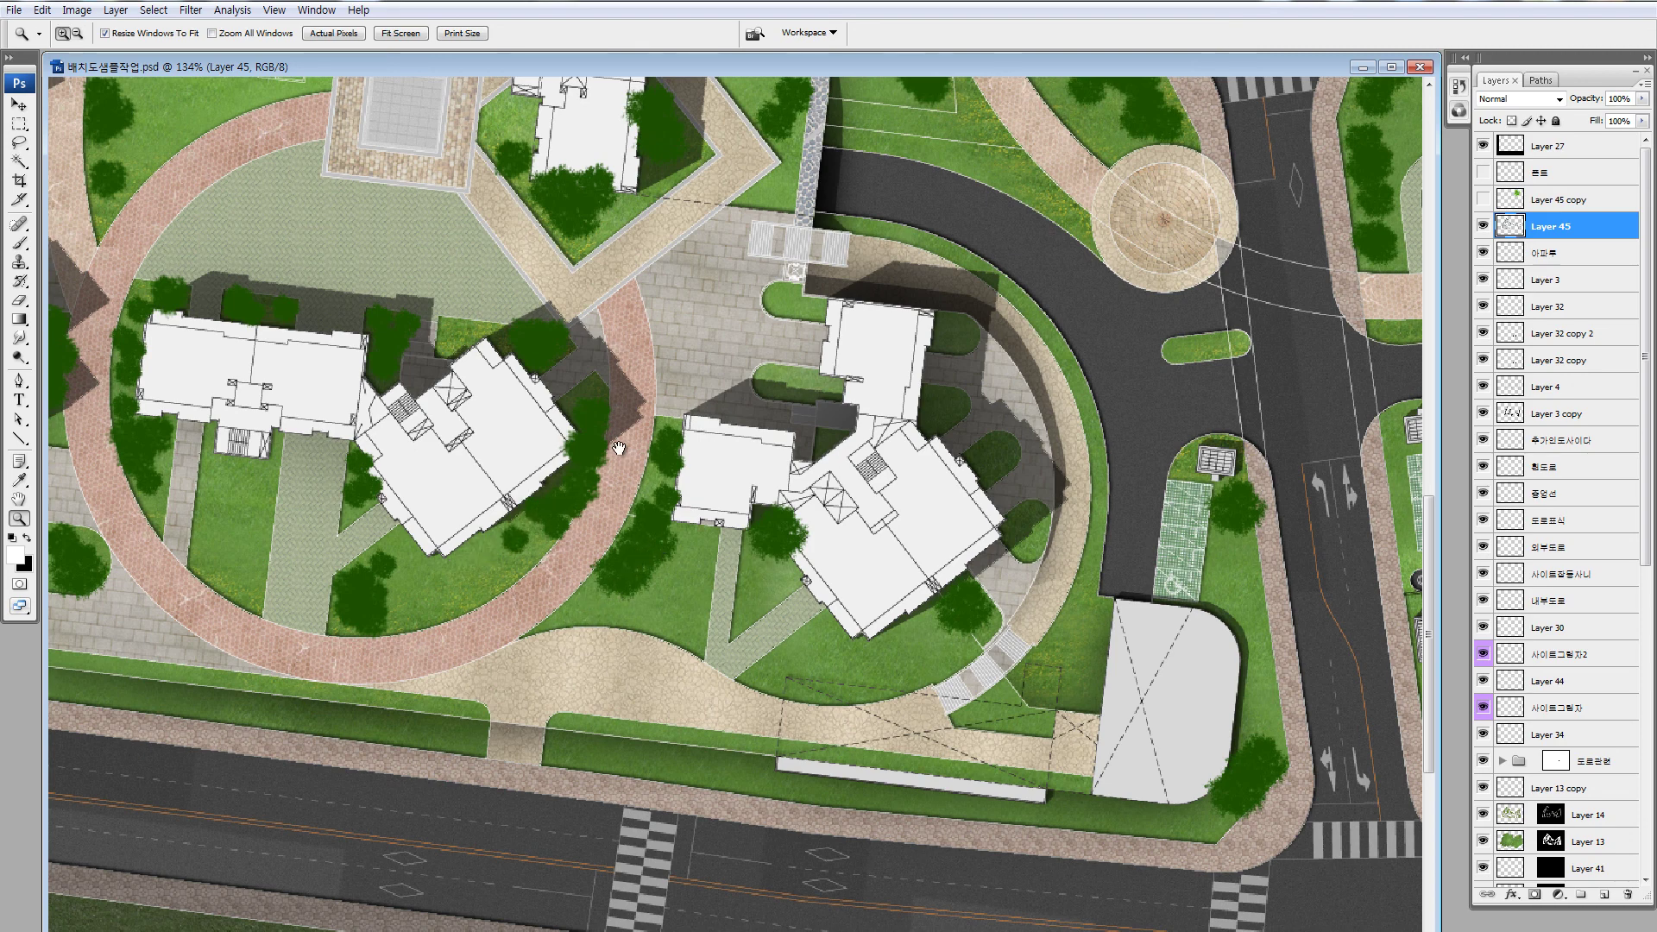
Copy trees along the north side of the circle's angled wing and onto the small lawns at the circle's southwest
left_click_drag(620, 449, 792, 593)
left_click_drag(785, 652, 691, 491)
left_click_drag(656, 554, 887, 369)
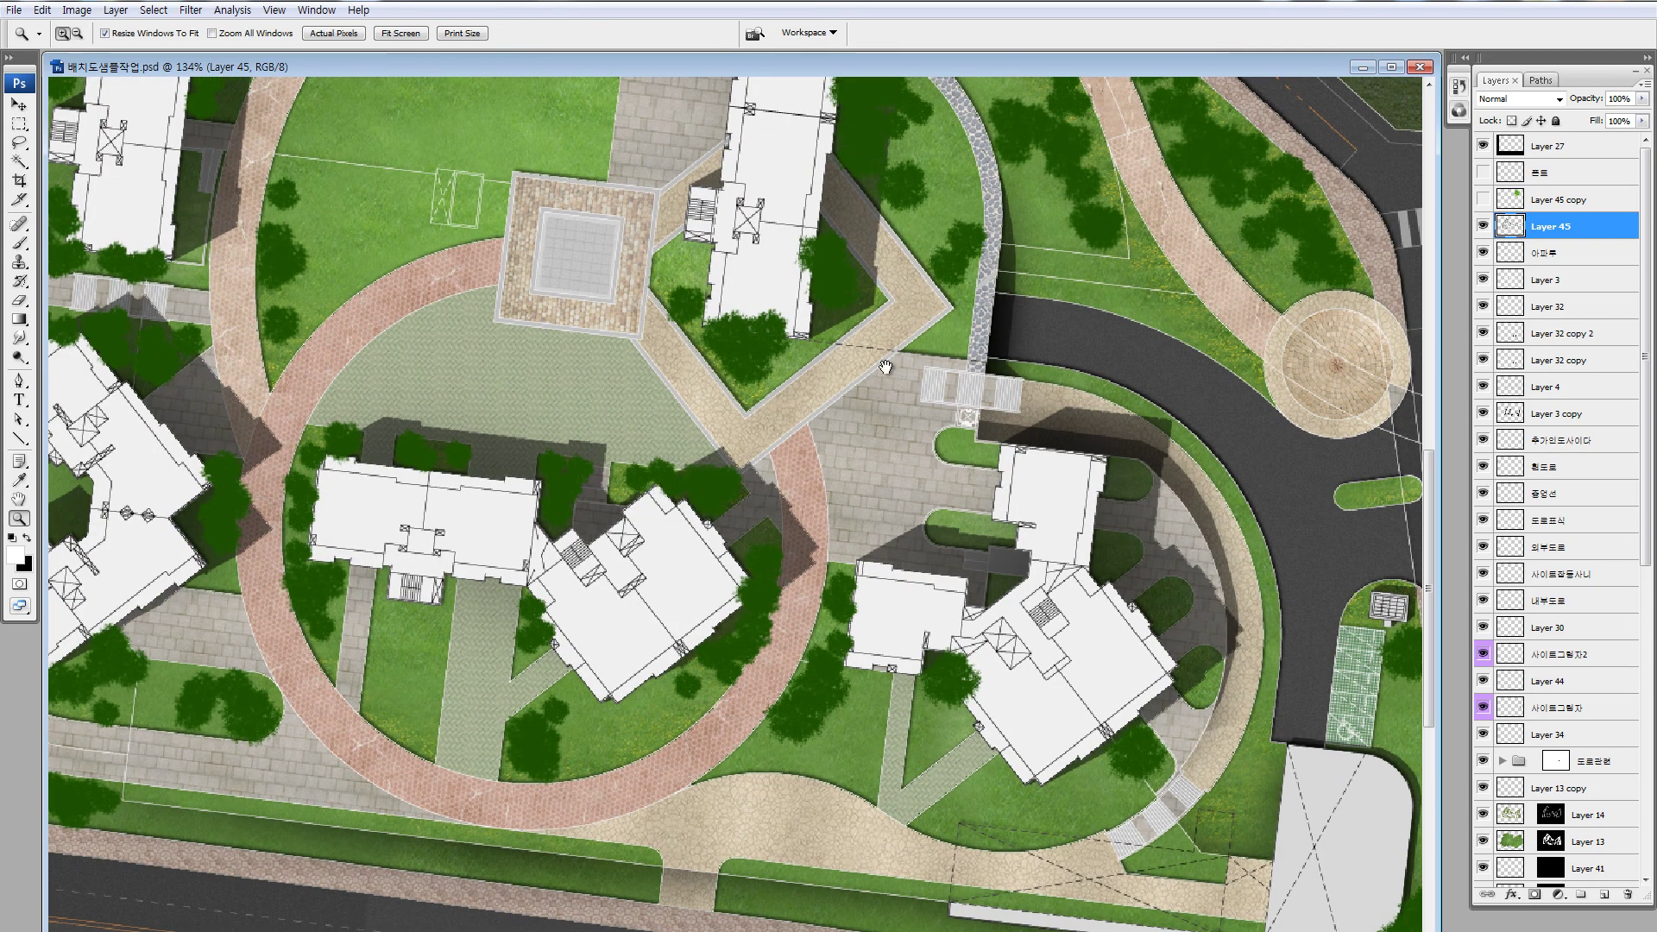
left_click_drag(932, 312, 631, 534)
left_click_drag(625, 531, 579, 491)
left_click_drag(523, 544, 673, 634)
left_click_drag(659, 642, 555, 641)
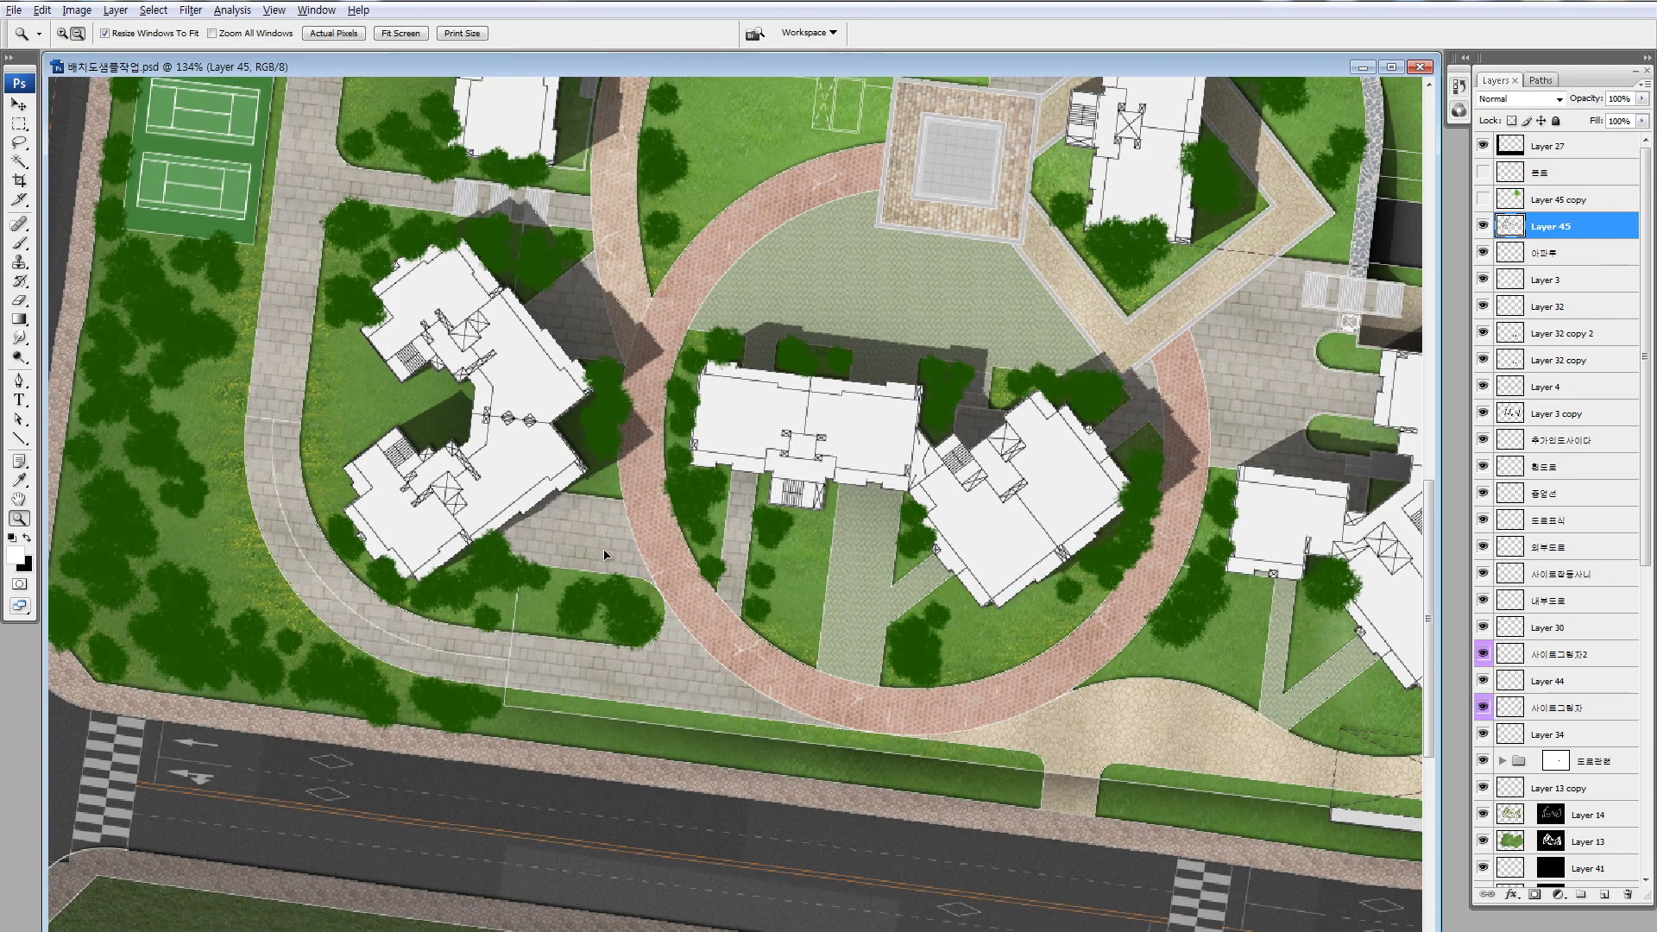
Copy small trees onto the lawn southeast of the circular path and the strip between the round plaza and the driveway
left_click_drag(667, 512, 658, 749)
left_click_drag(622, 623, 617, 558)
key("alt")
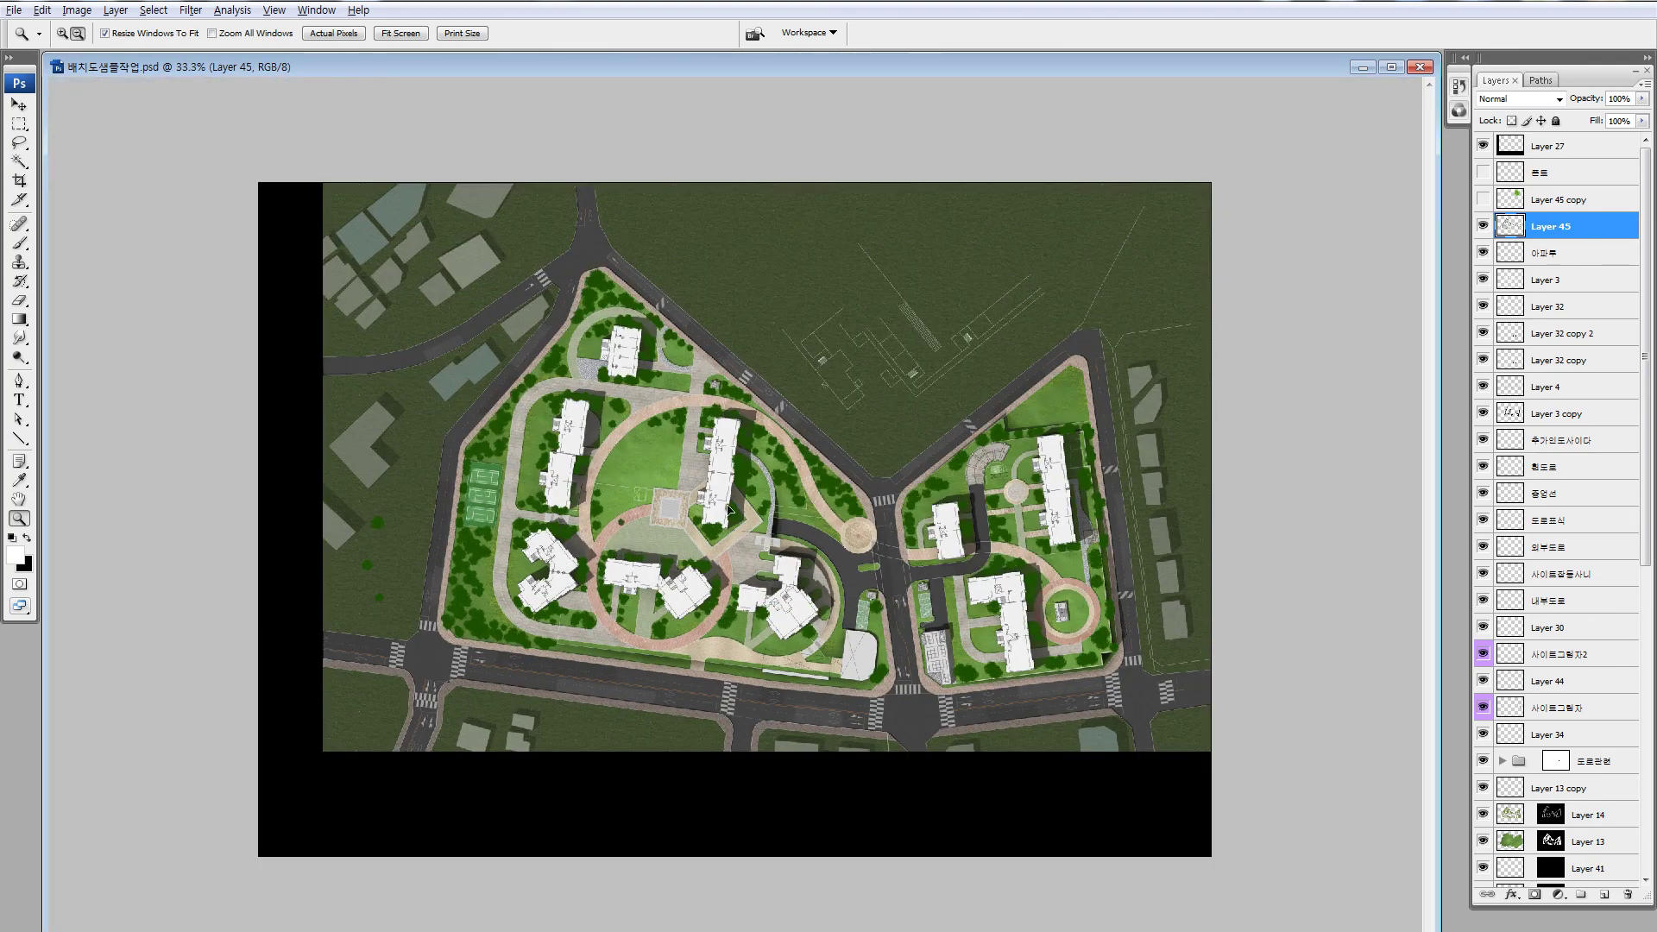
left_click_drag(658, 491, 814, 726)
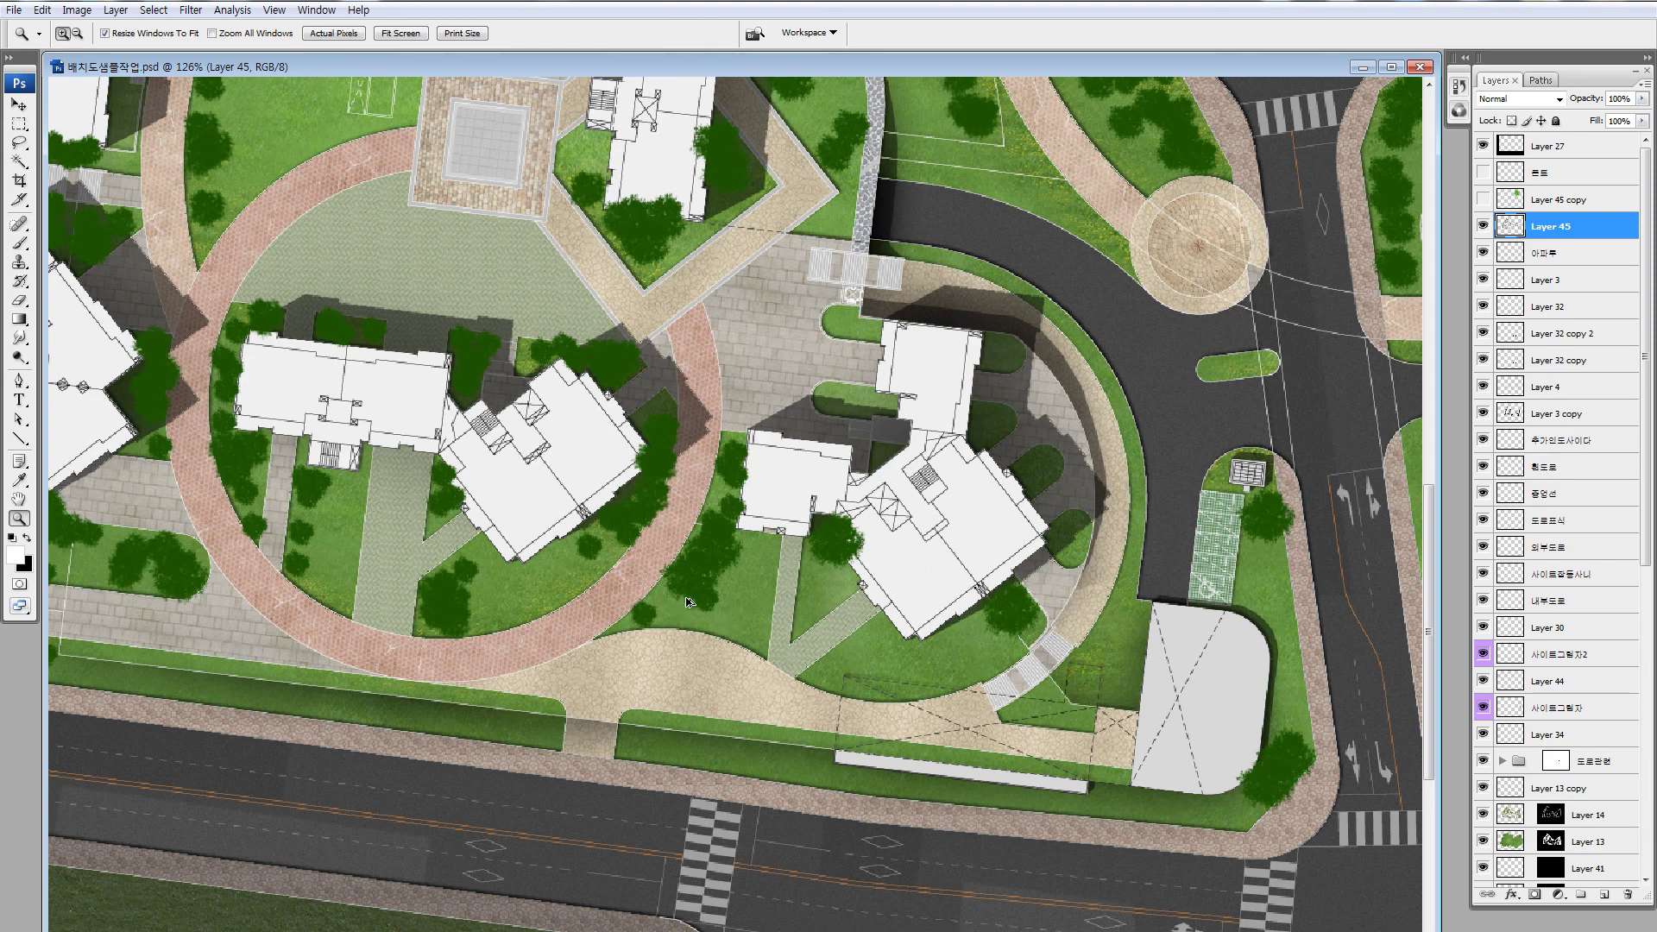
left_click_drag(686, 609, 400, 535)
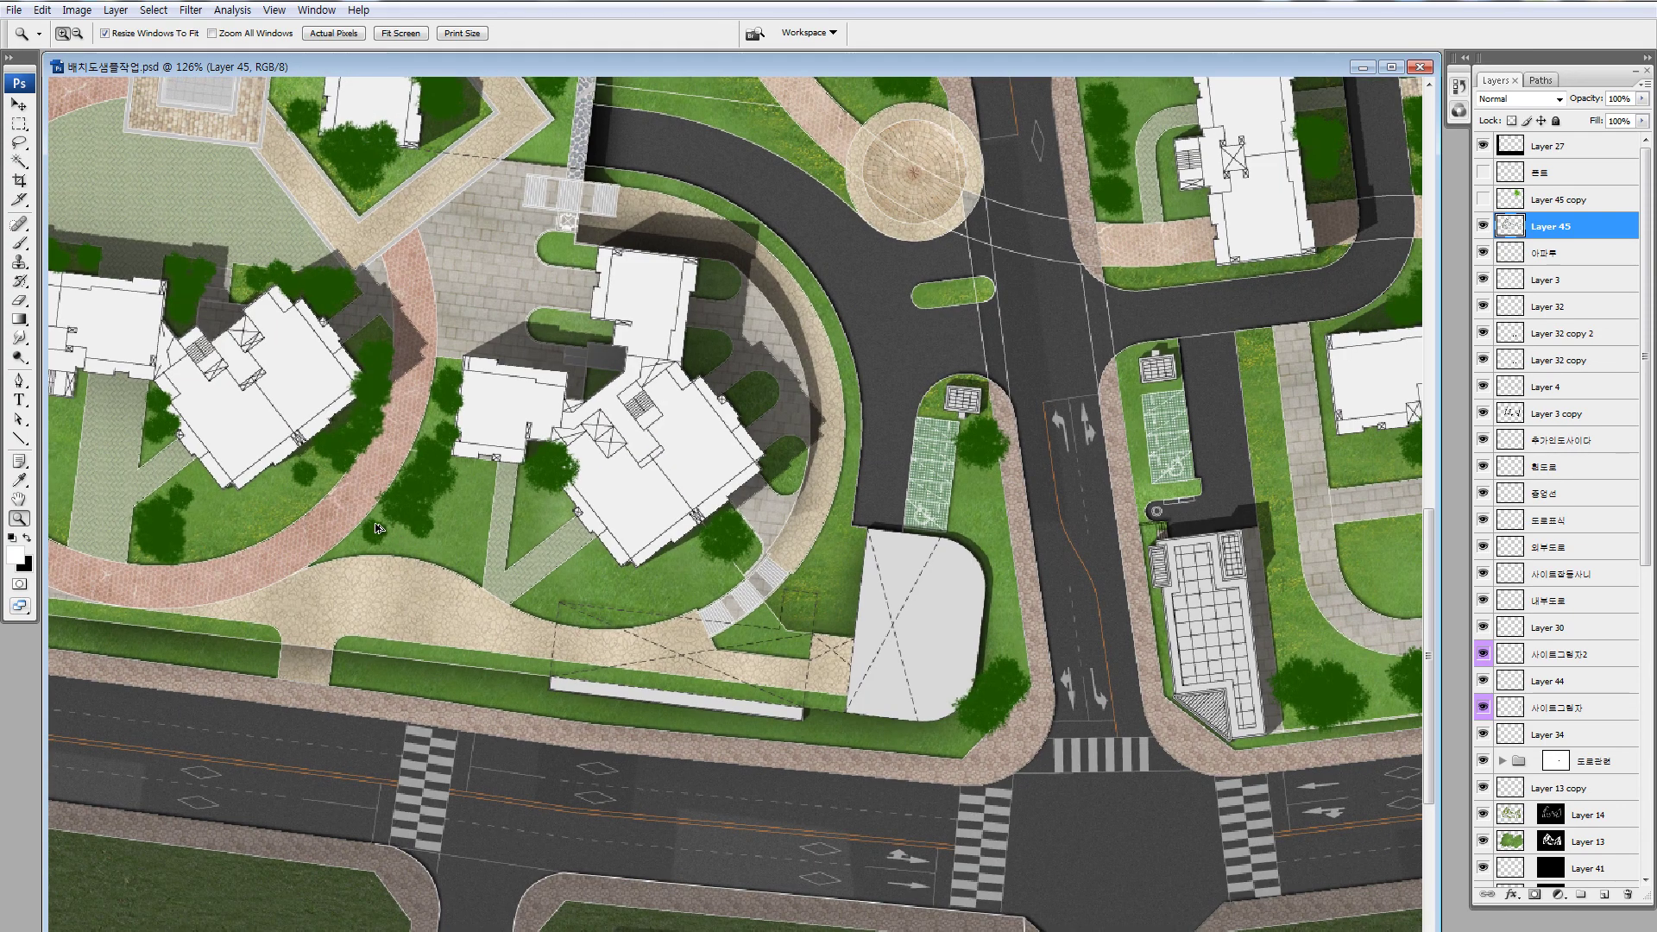
left_click_drag(342, 474, 213, 541)
left_click_drag(213, 541, 533, 569)
left_click_drag(508, 594, 387, 520)
left_click_drag(387, 515, 619, 534)
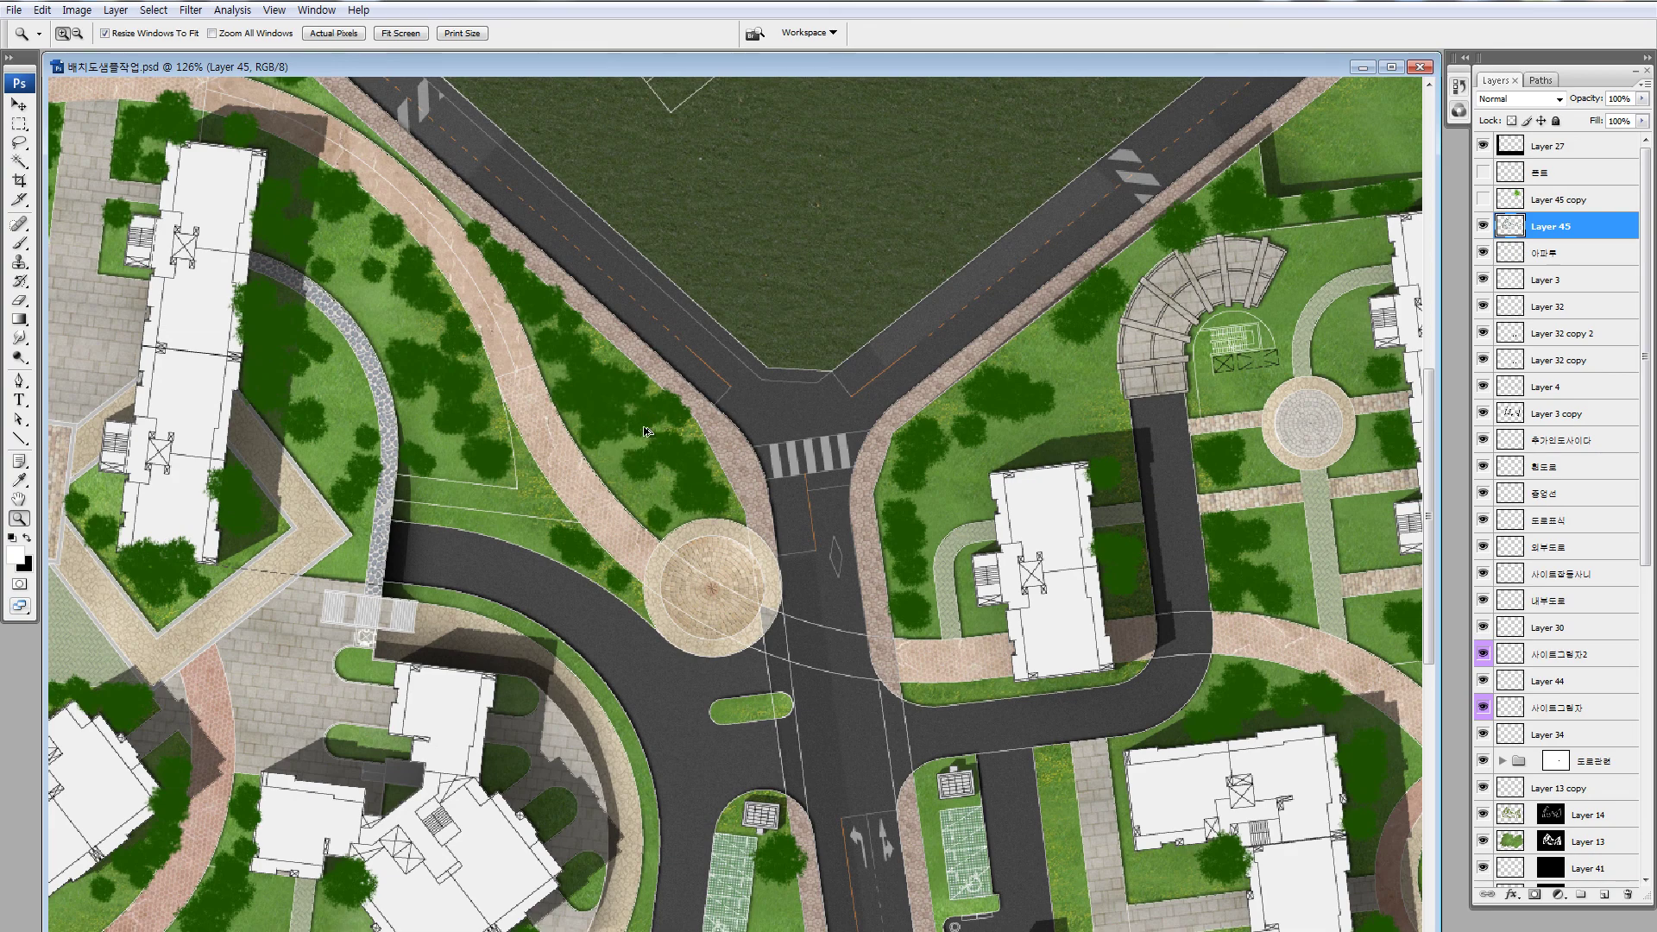
left_click_drag(749, 529, 396, 347)
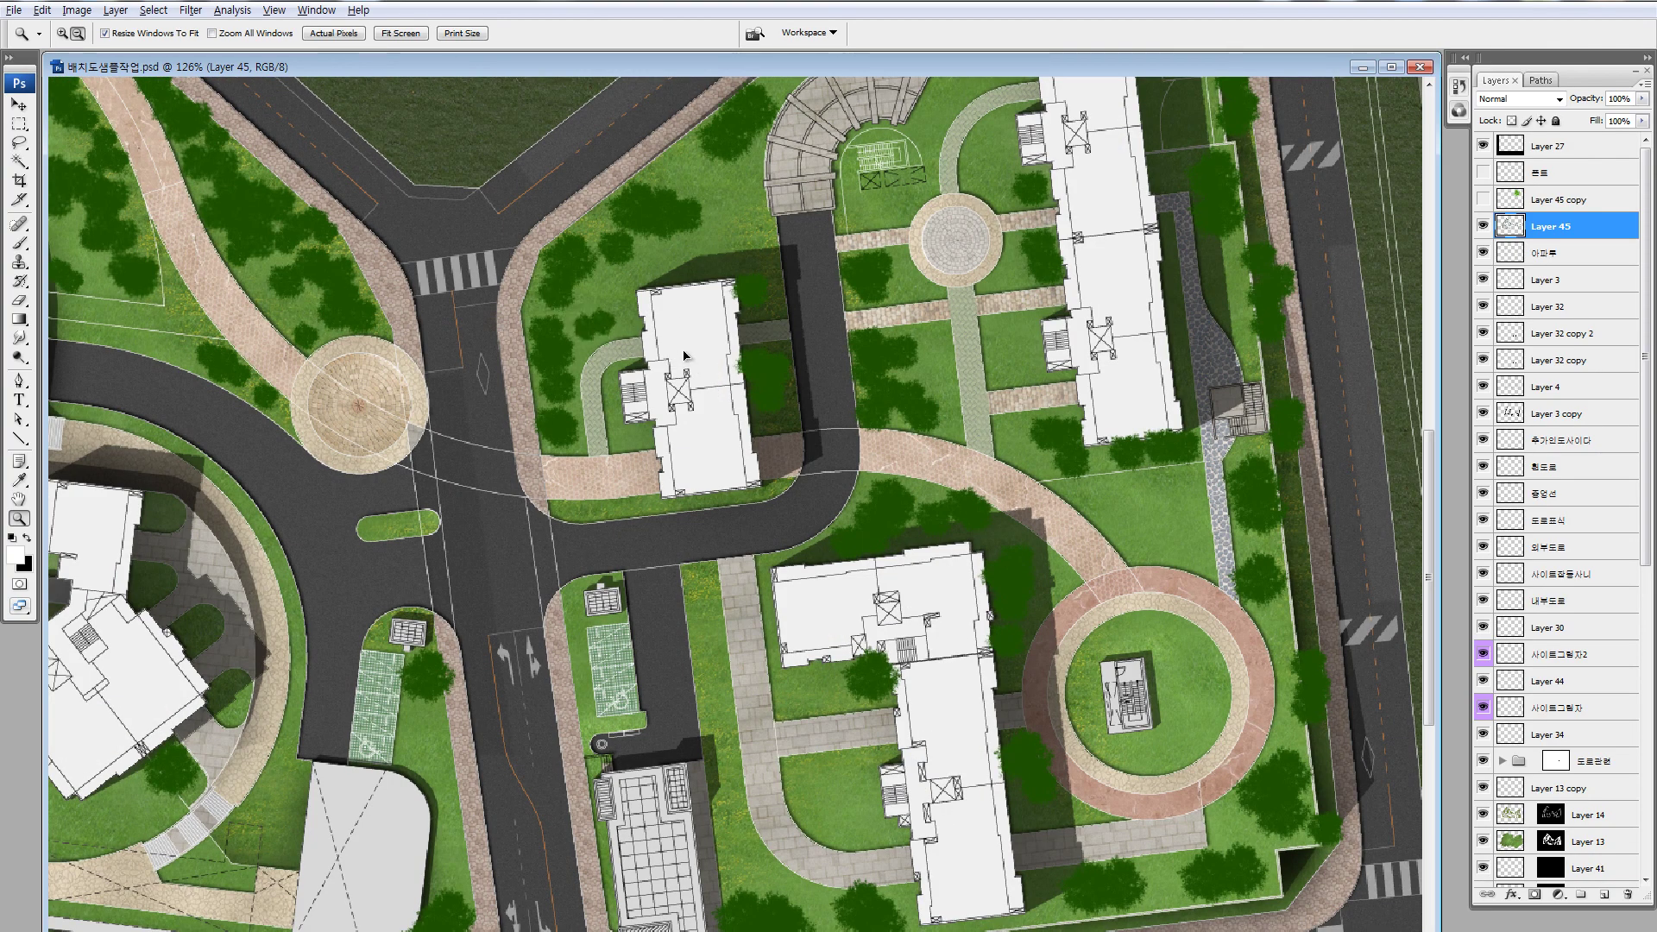
Copy small trees beside the fan-shaped terrace and onto the lawn northwest of the eastern block's long northeastern building
left_click_drag(688, 545, 420, 512)
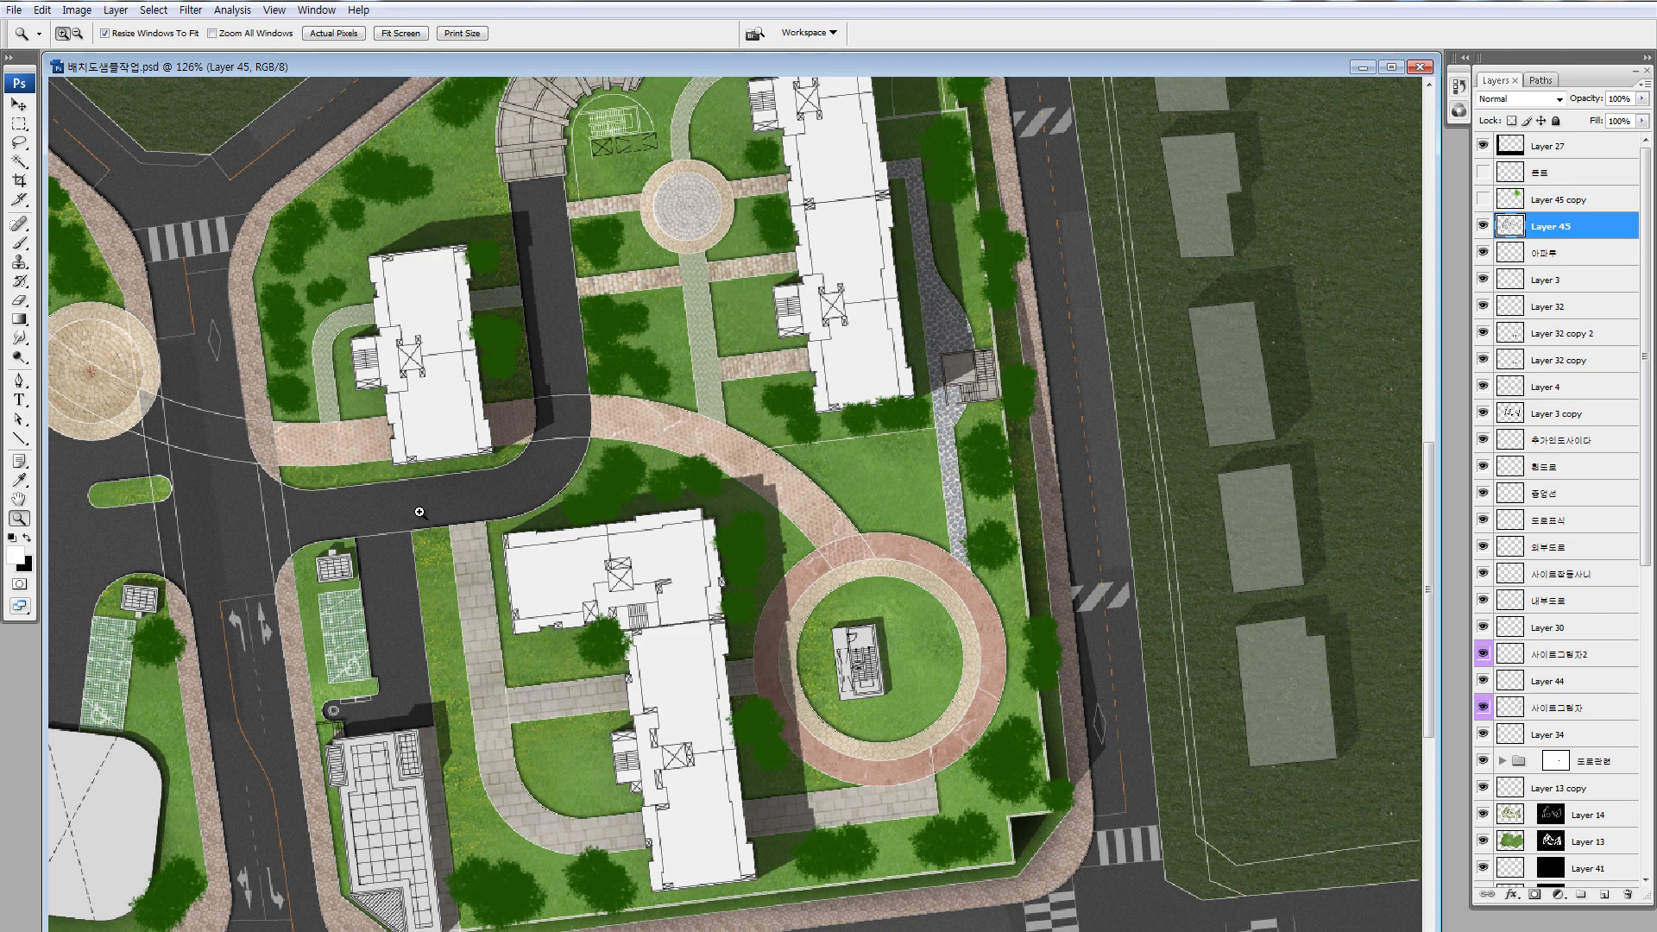
scroll(348, 331, "up", 2)
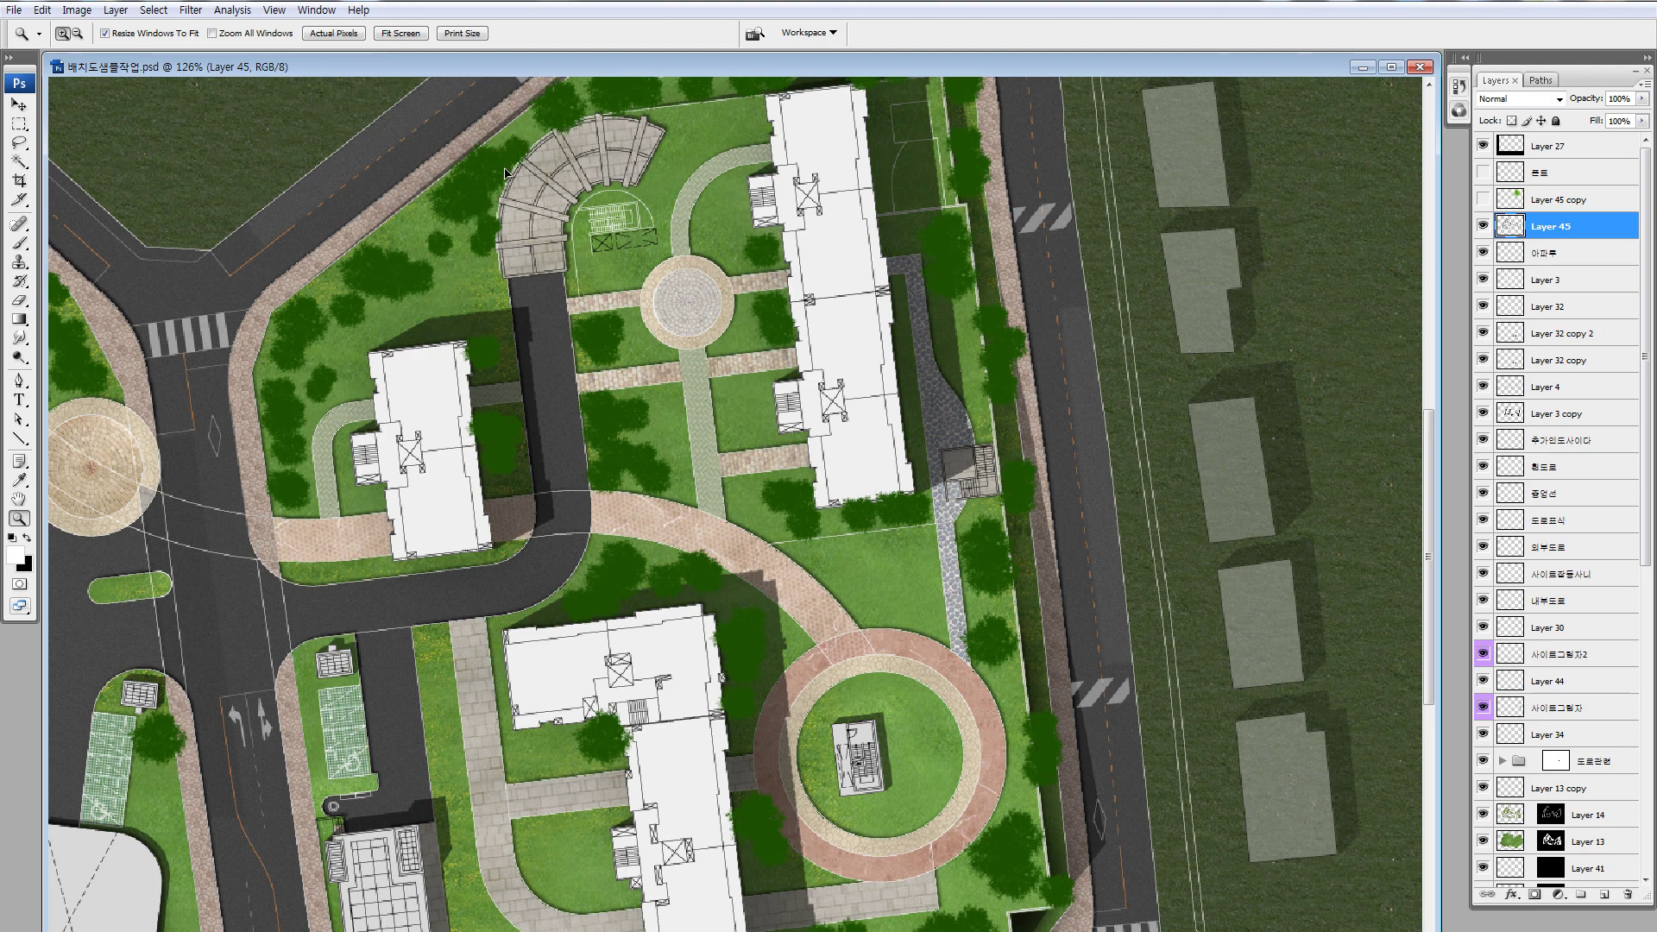
scroll(509, 173, "up", 3)
scroll(256, 264, "down", 3)
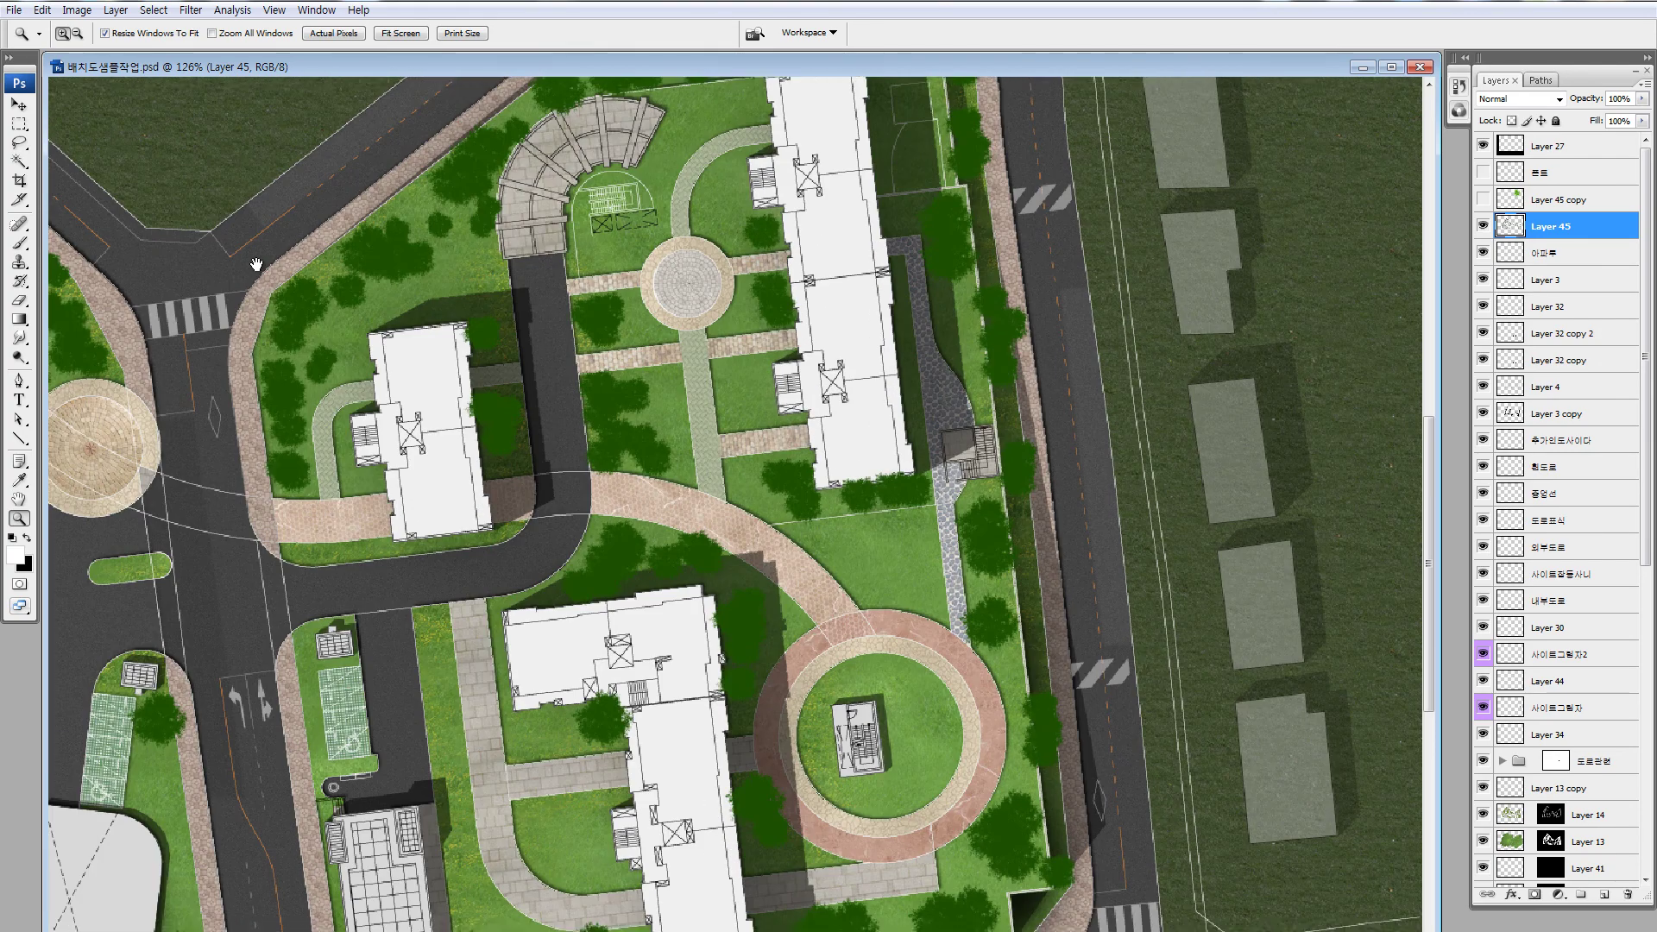
scroll(695, 177, "up", 3)
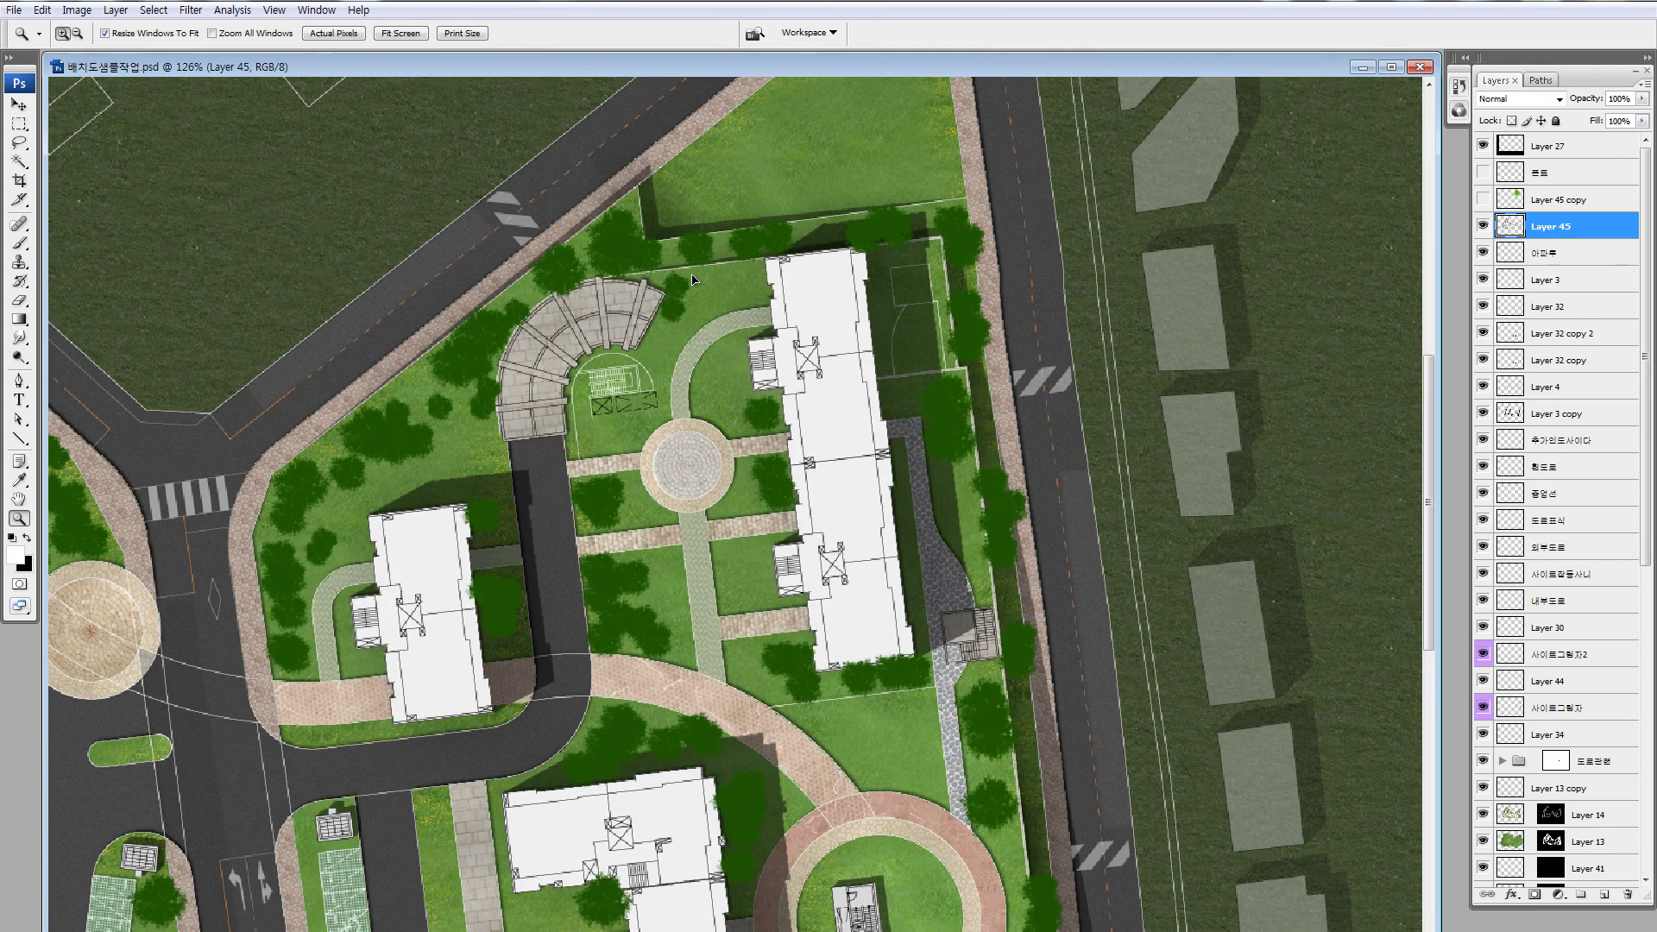
mouse_move(685, 278)
left_mouse_down()
mouse_move(747, 297)
mouse_move(774, 272)
left_mouse_up()
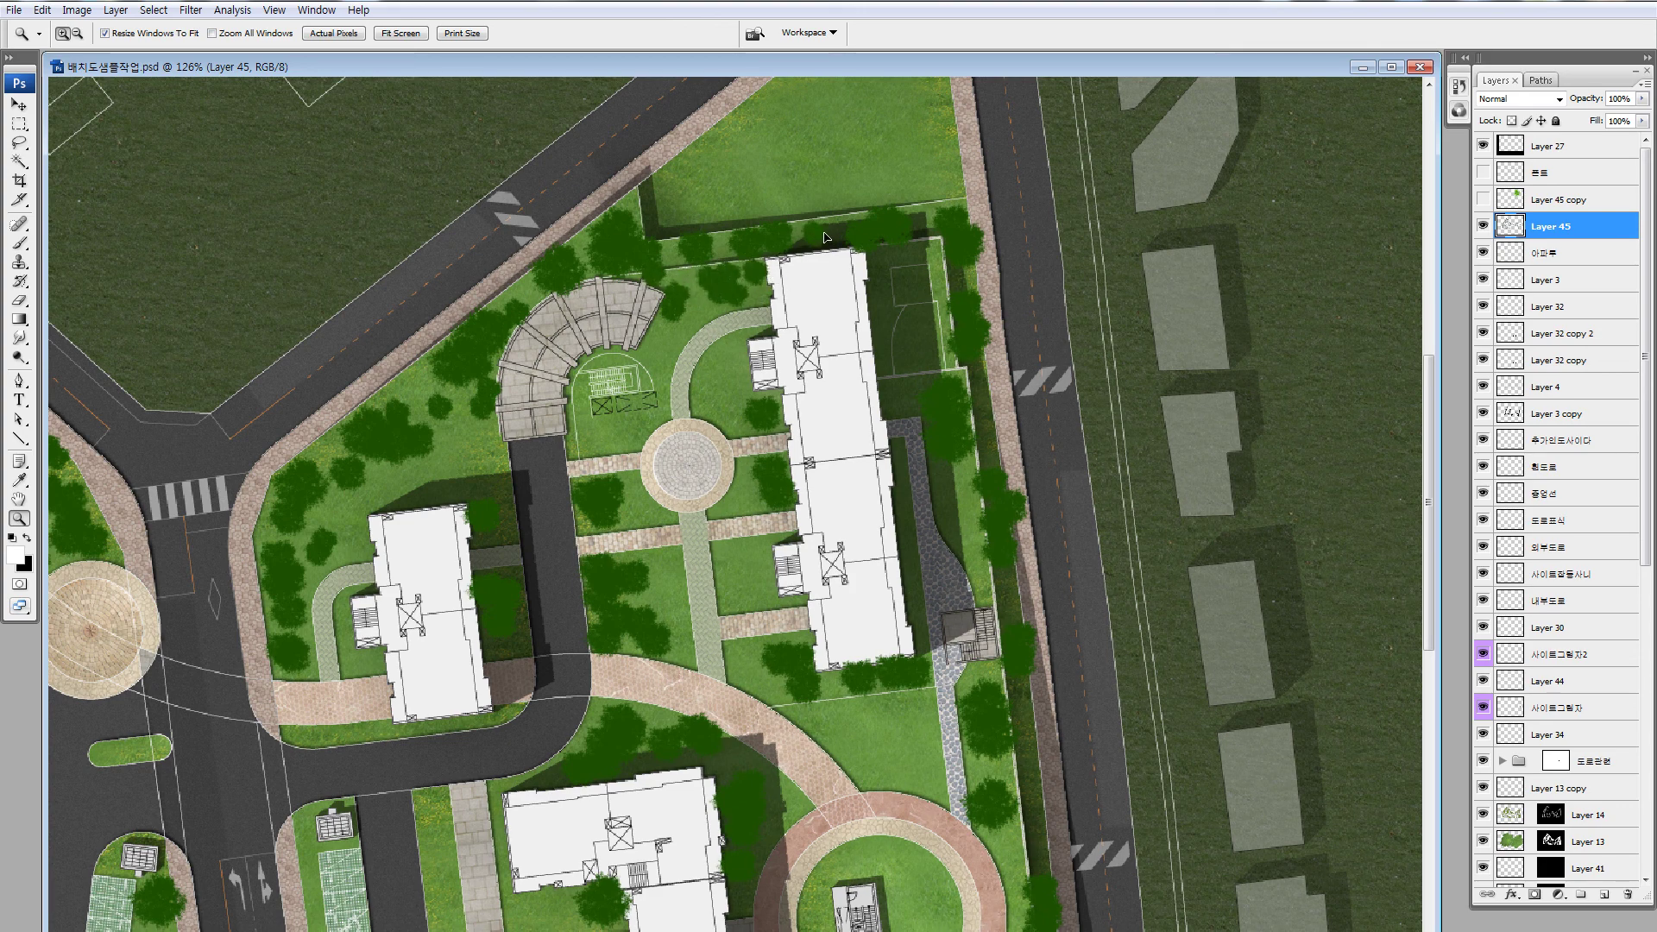
Add small trees south of the play area by the round plaza and on the lawn west of the plaza's southern path
scroll(825, 251, "down", 1)
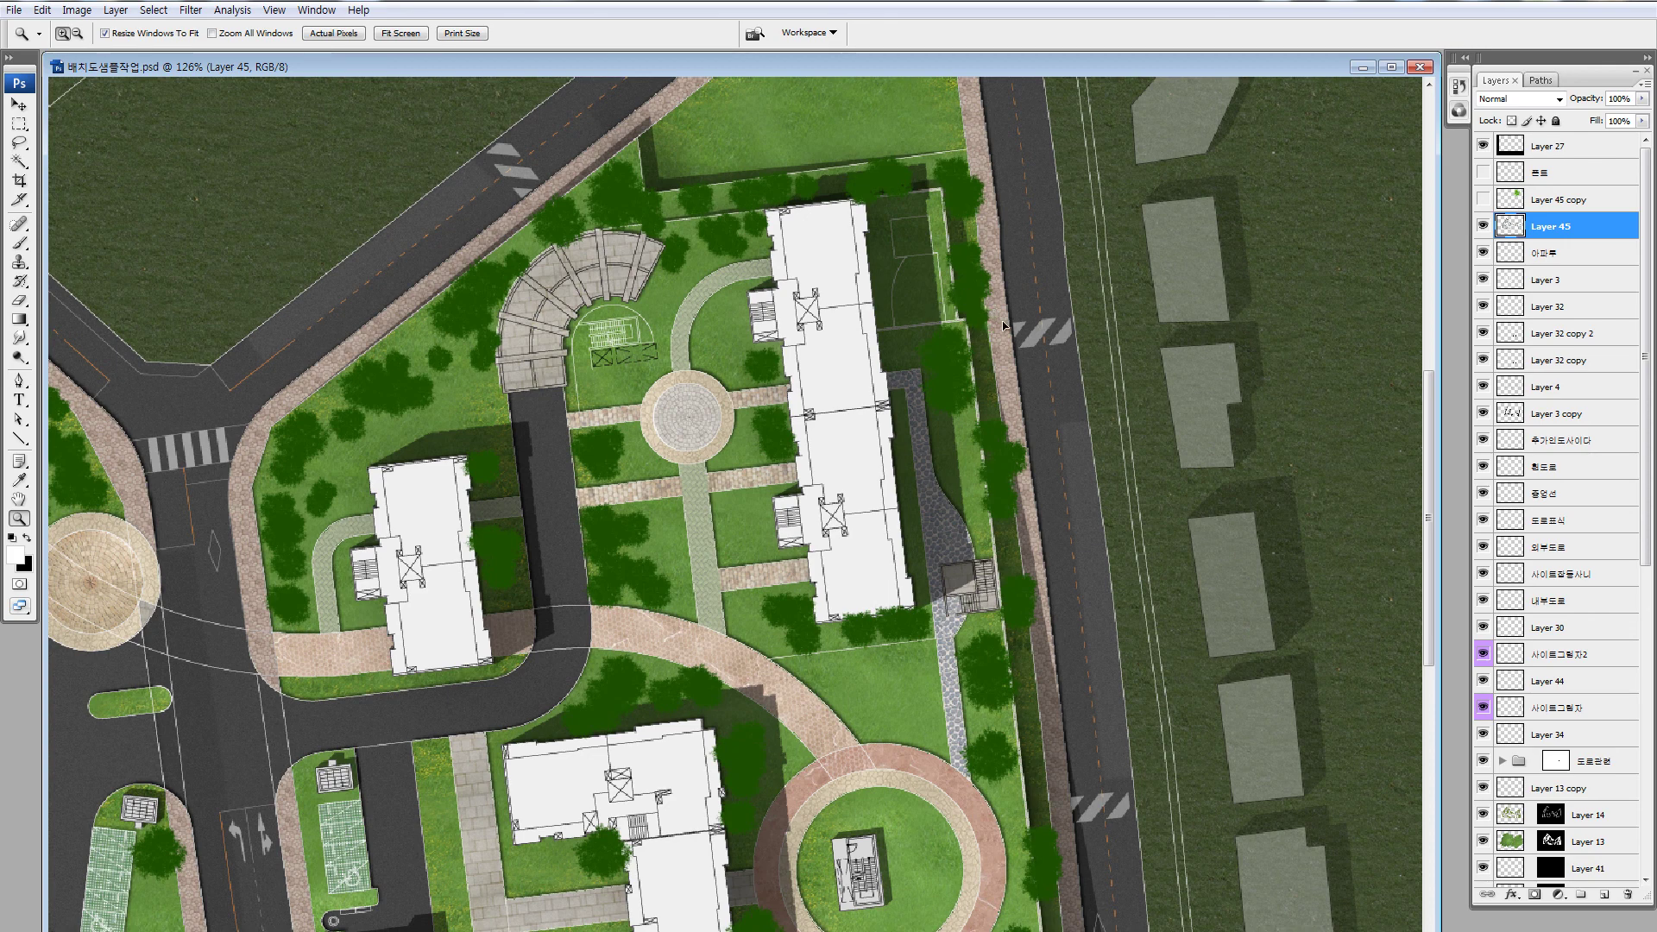
left_click_drag(952, 386, 972, 191)
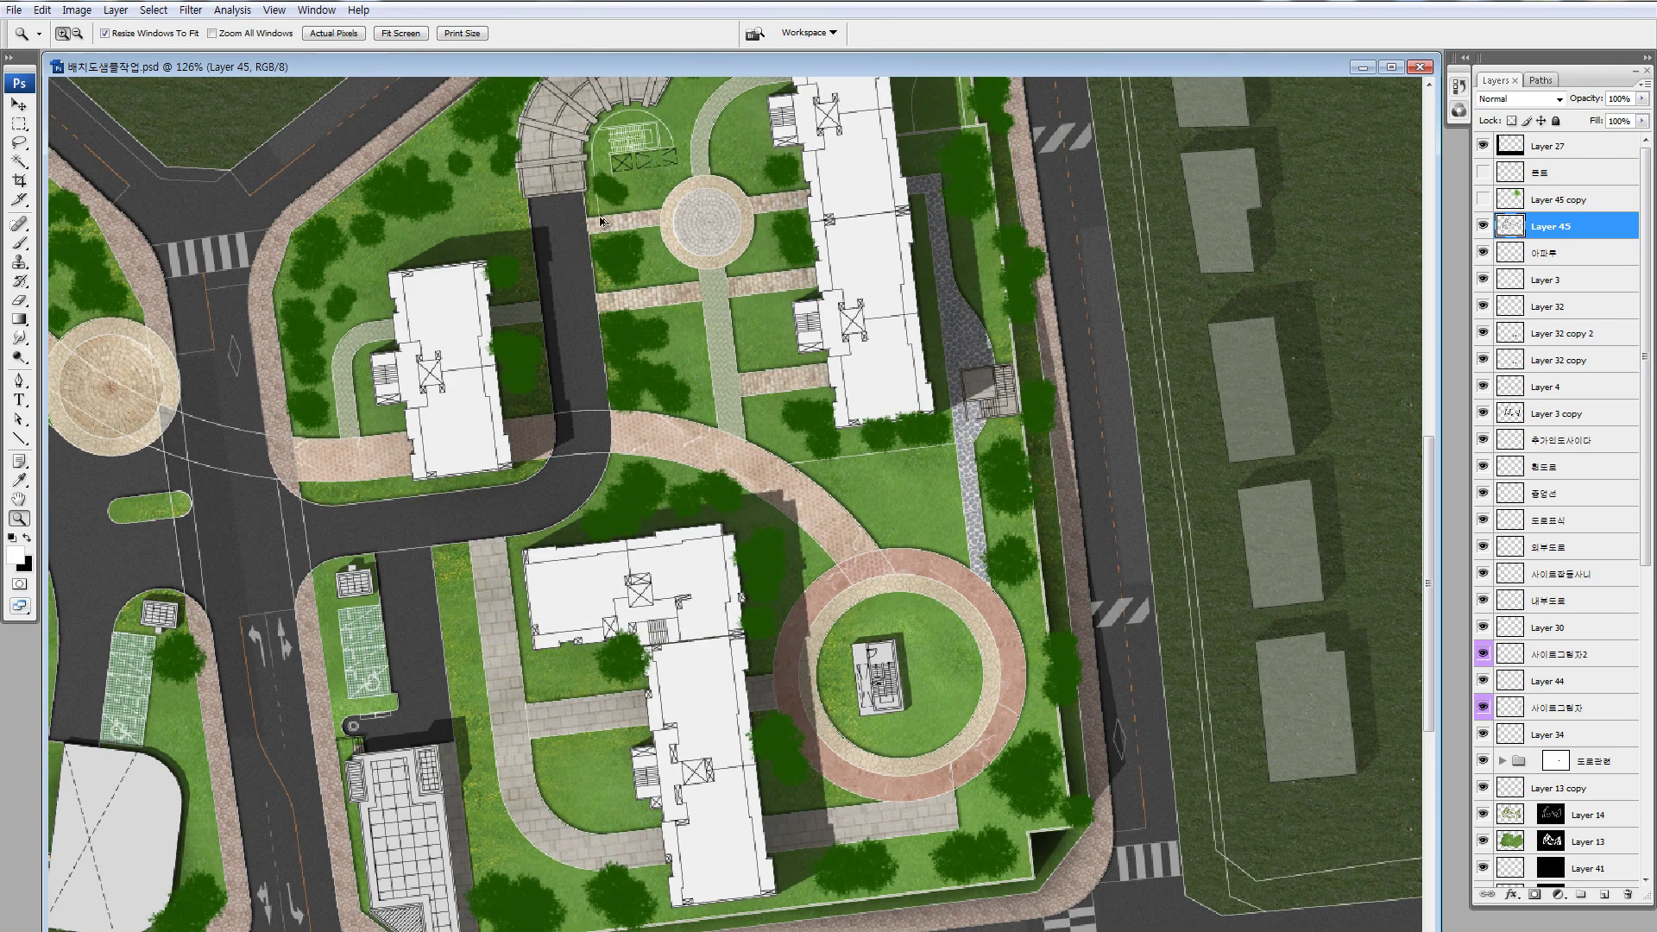
left_click_drag(616, 177, 671, 335)
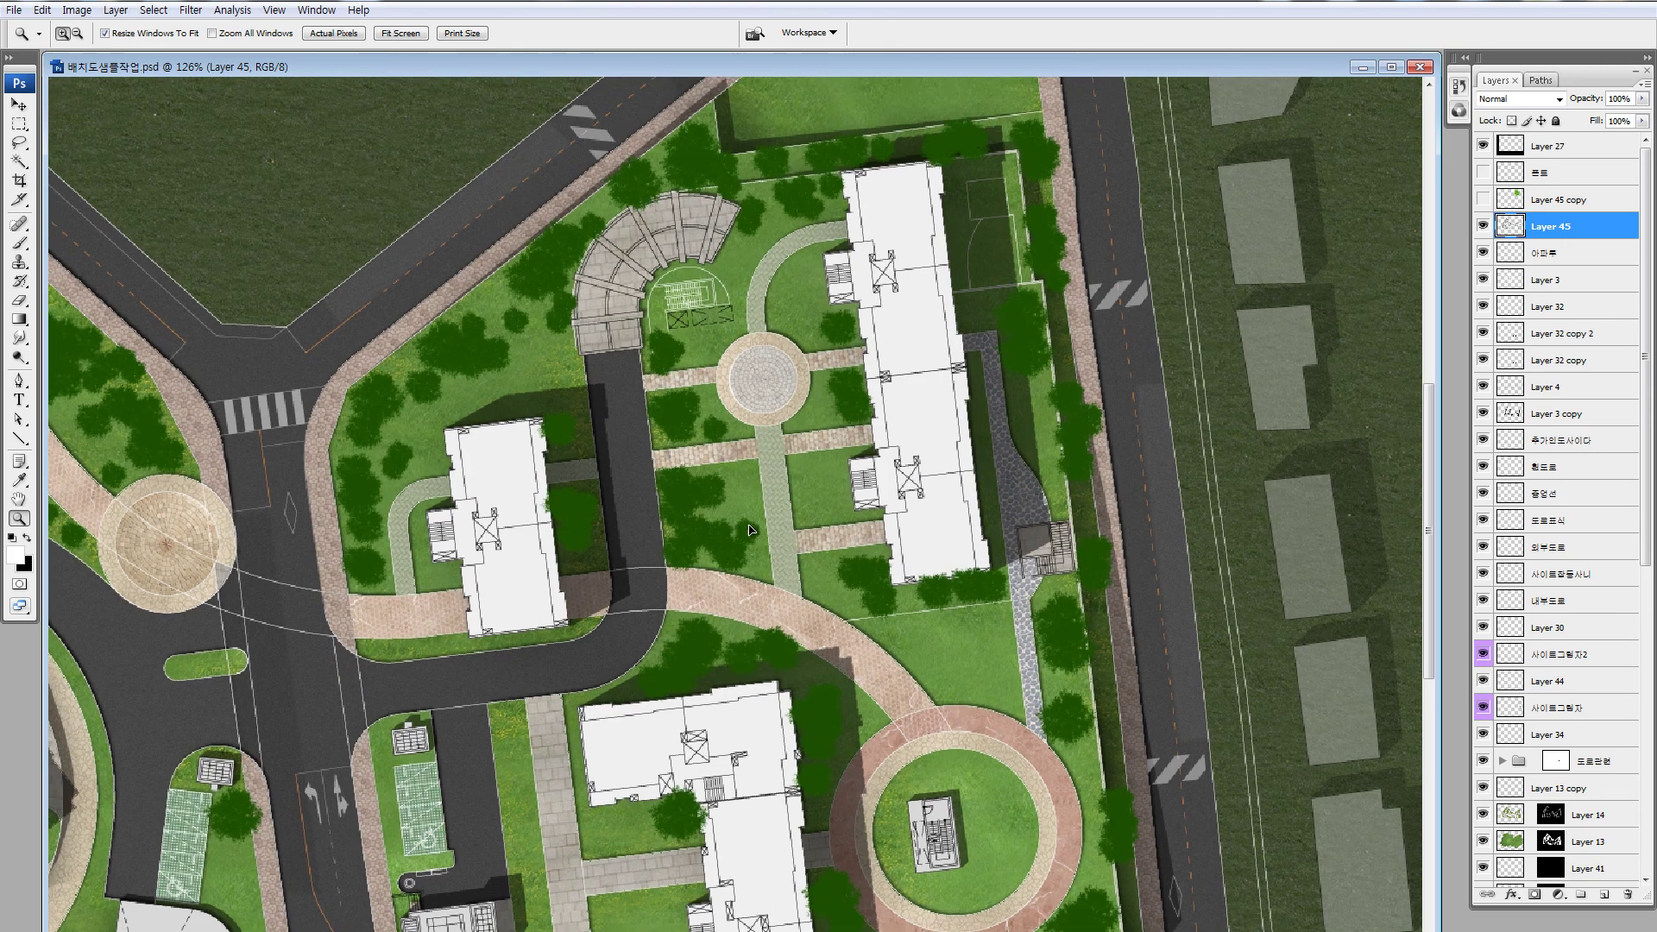
left_click_drag(751, 531, 678, 387)
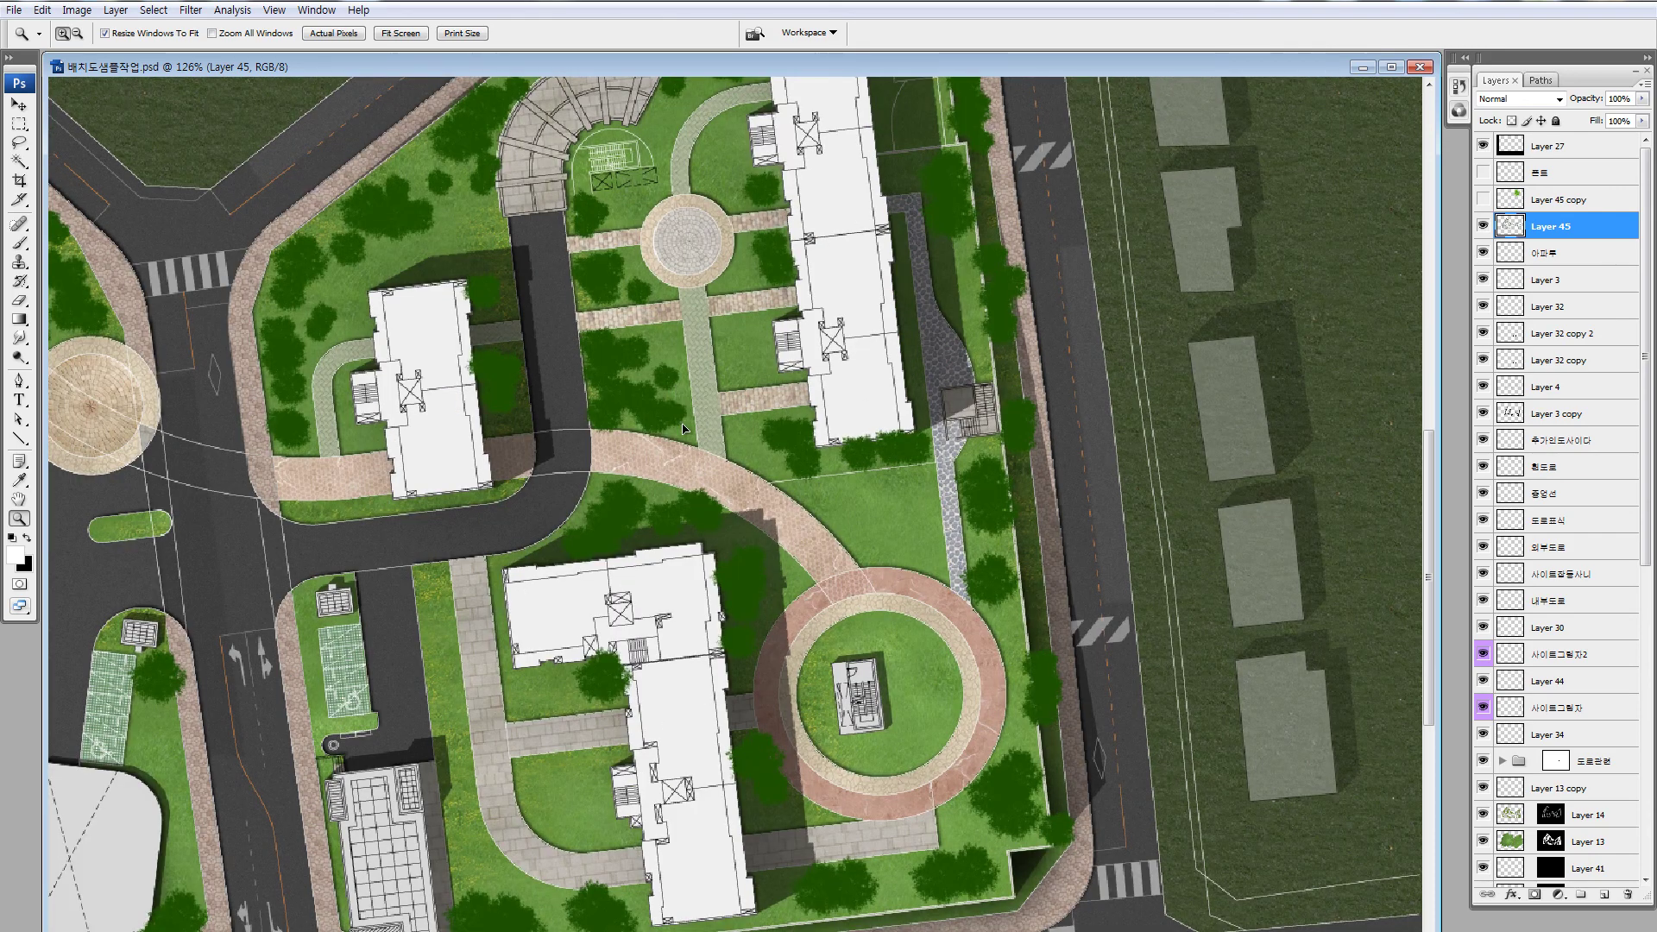
Copy small trees along the south side of the northeastern building and down the lawn beside the cobbled path toward the circular plaza
left_click(744, 433)
left_click(909, 475)
key("ctrl+z")
left_click(928, 468)
left_click_drag(899, 495, 898, 283)
left_click(914, 283)
key("ctrl+z")
left_click(917, 296)
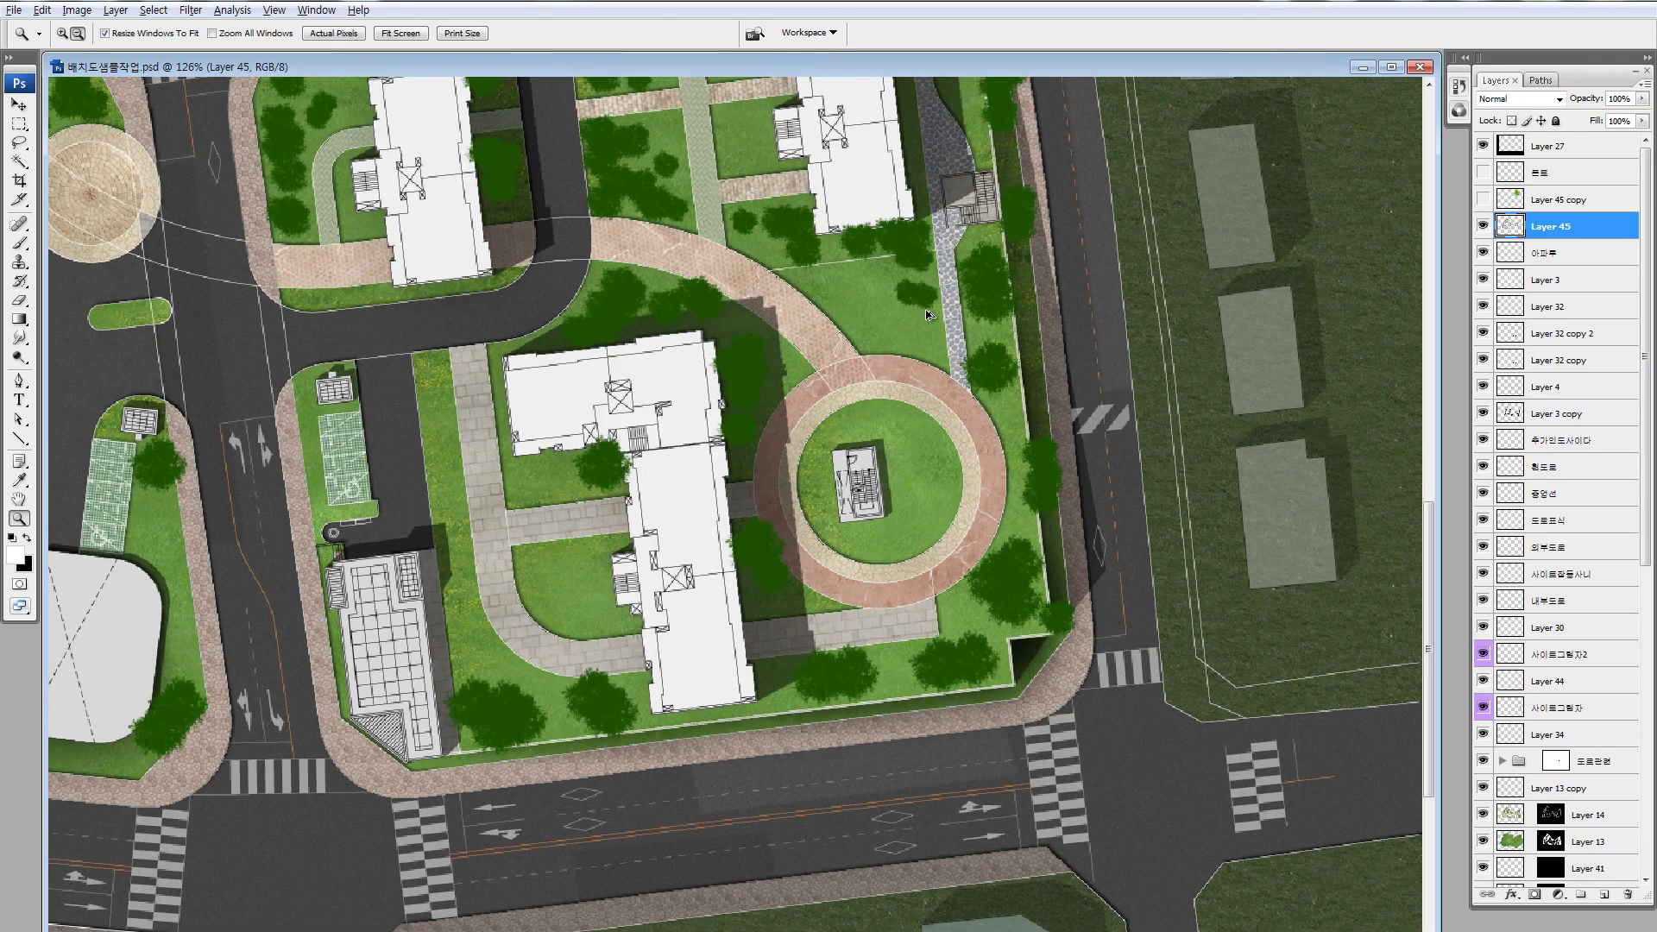
left_click(924, 312)
left_click_drag(892, 379, 782, 161)
scroll(923, 233, "up", 3)
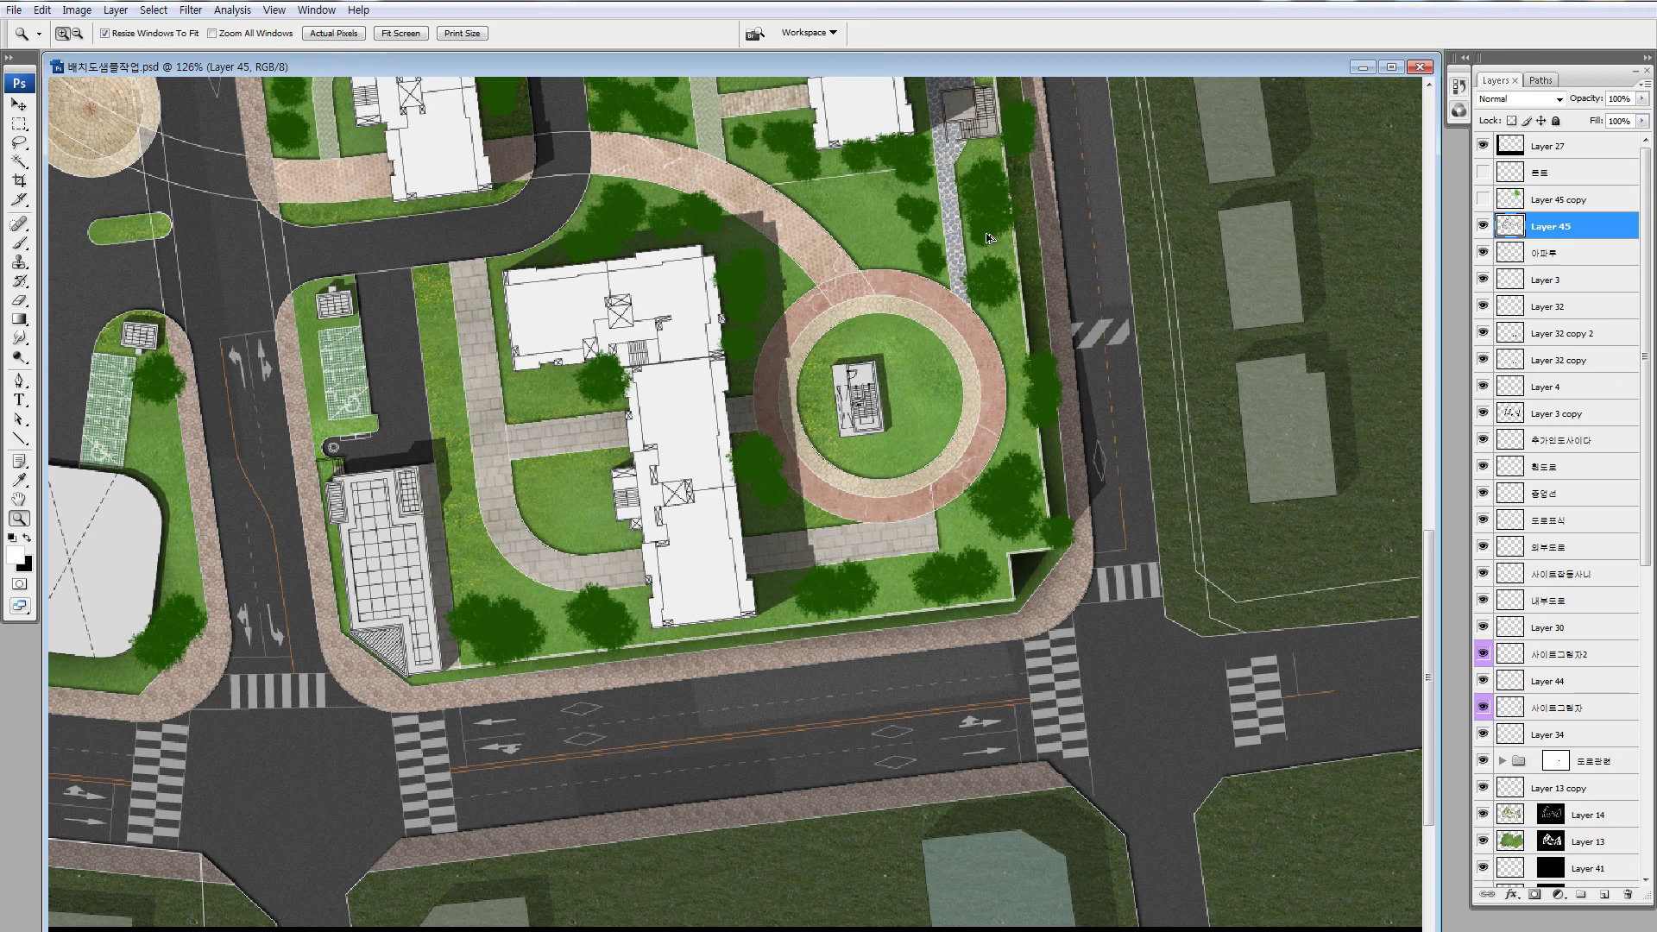
Fill the site's southeast corner and the lawn along the L-shaped building's south end with small tree copies
scroll(1019, 151, "down", 1)
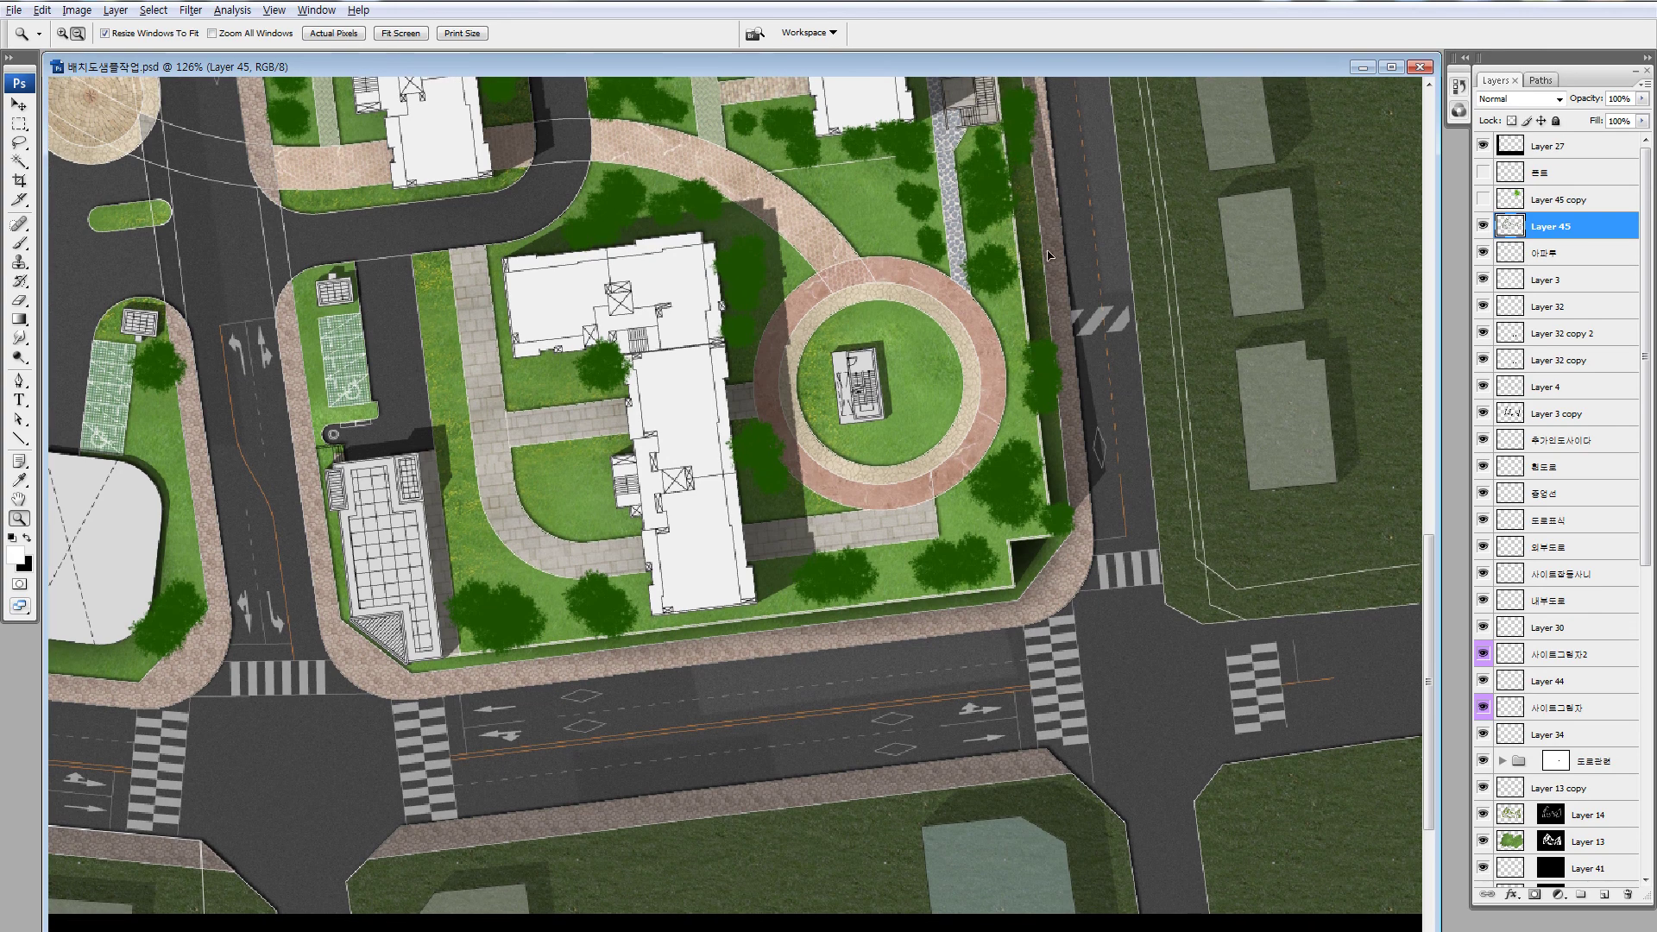
scroll(1033, 235, "down", 3)
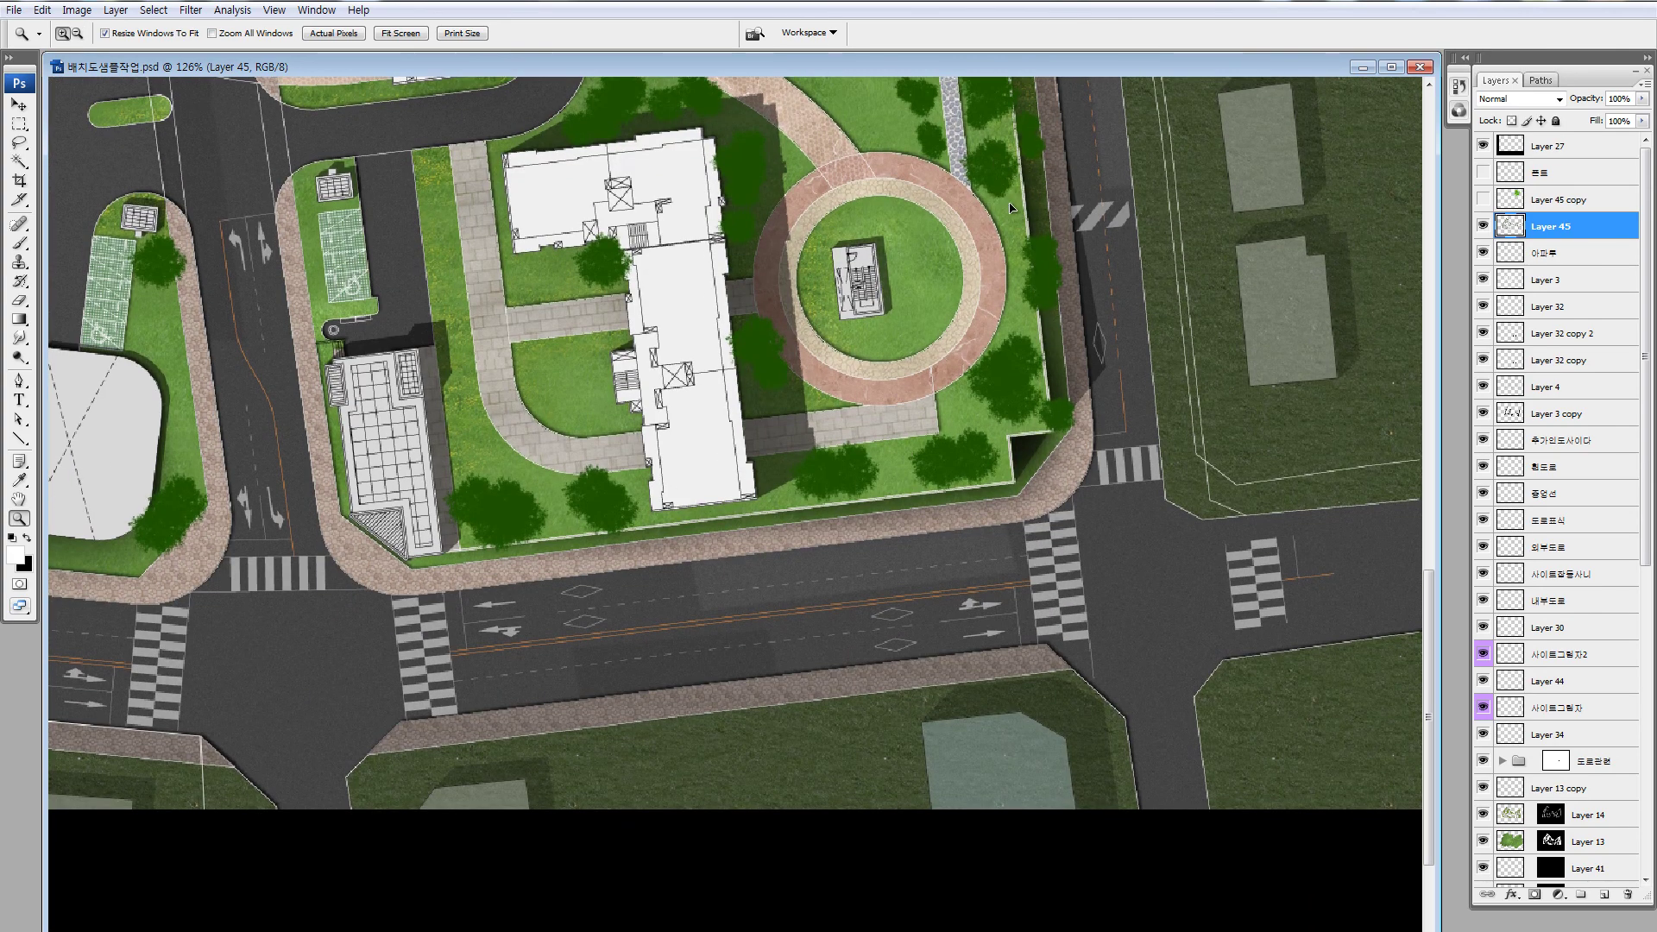
scroll(1031, 324, "down", 4)
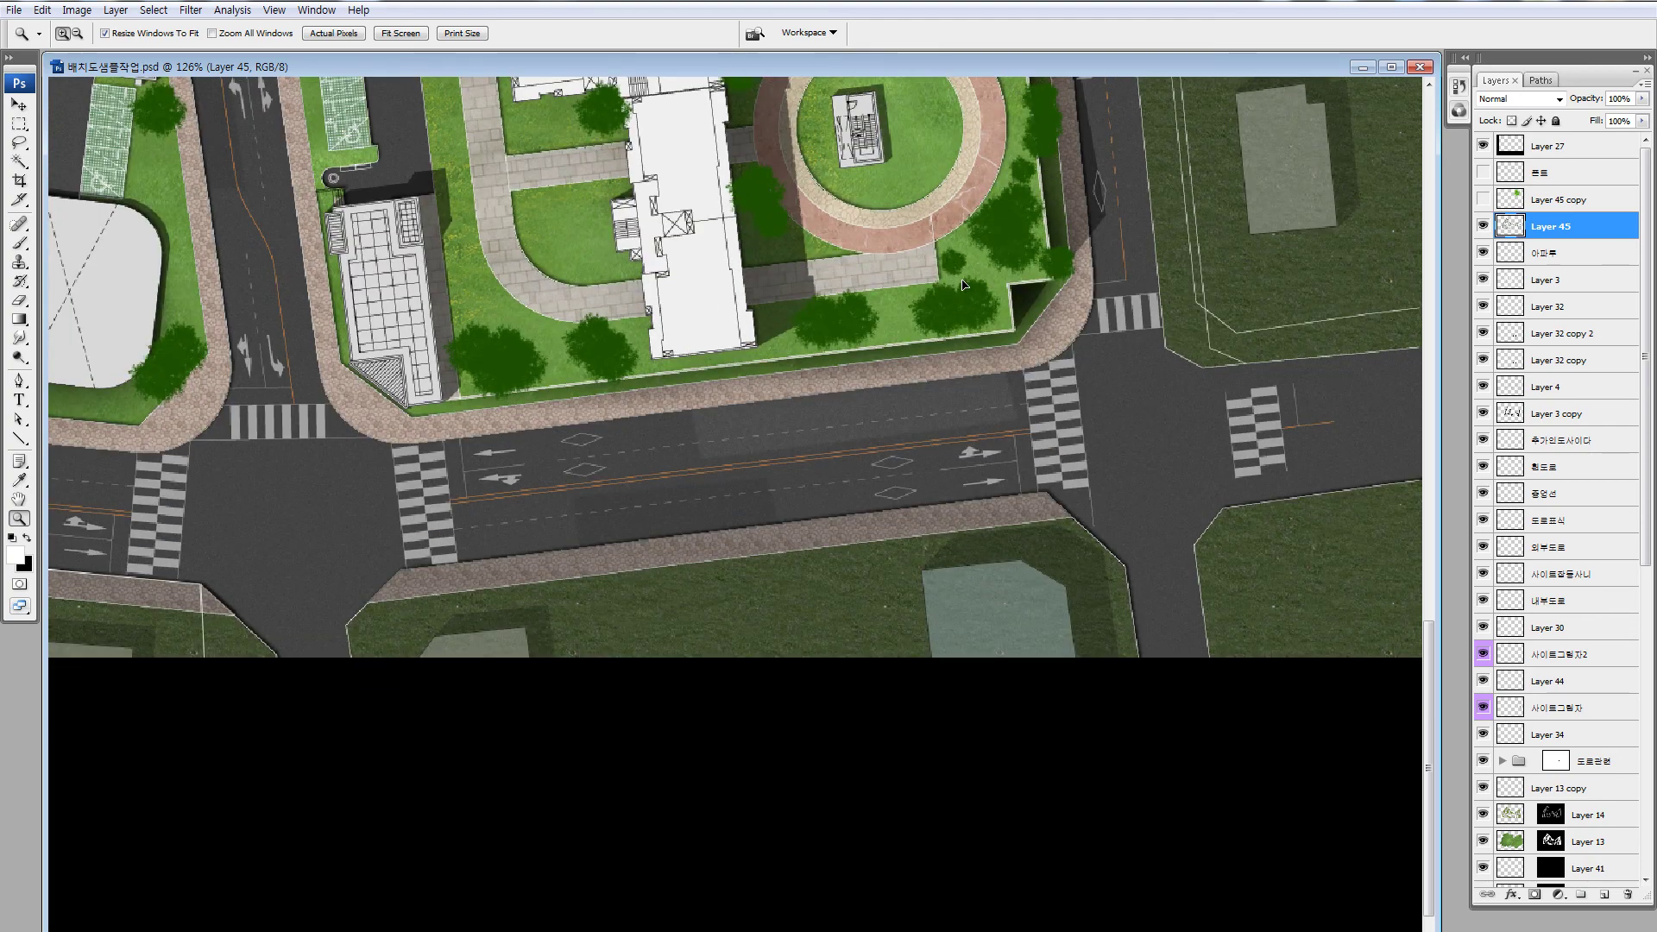
left_click_drag(780, 348, 865, 458)
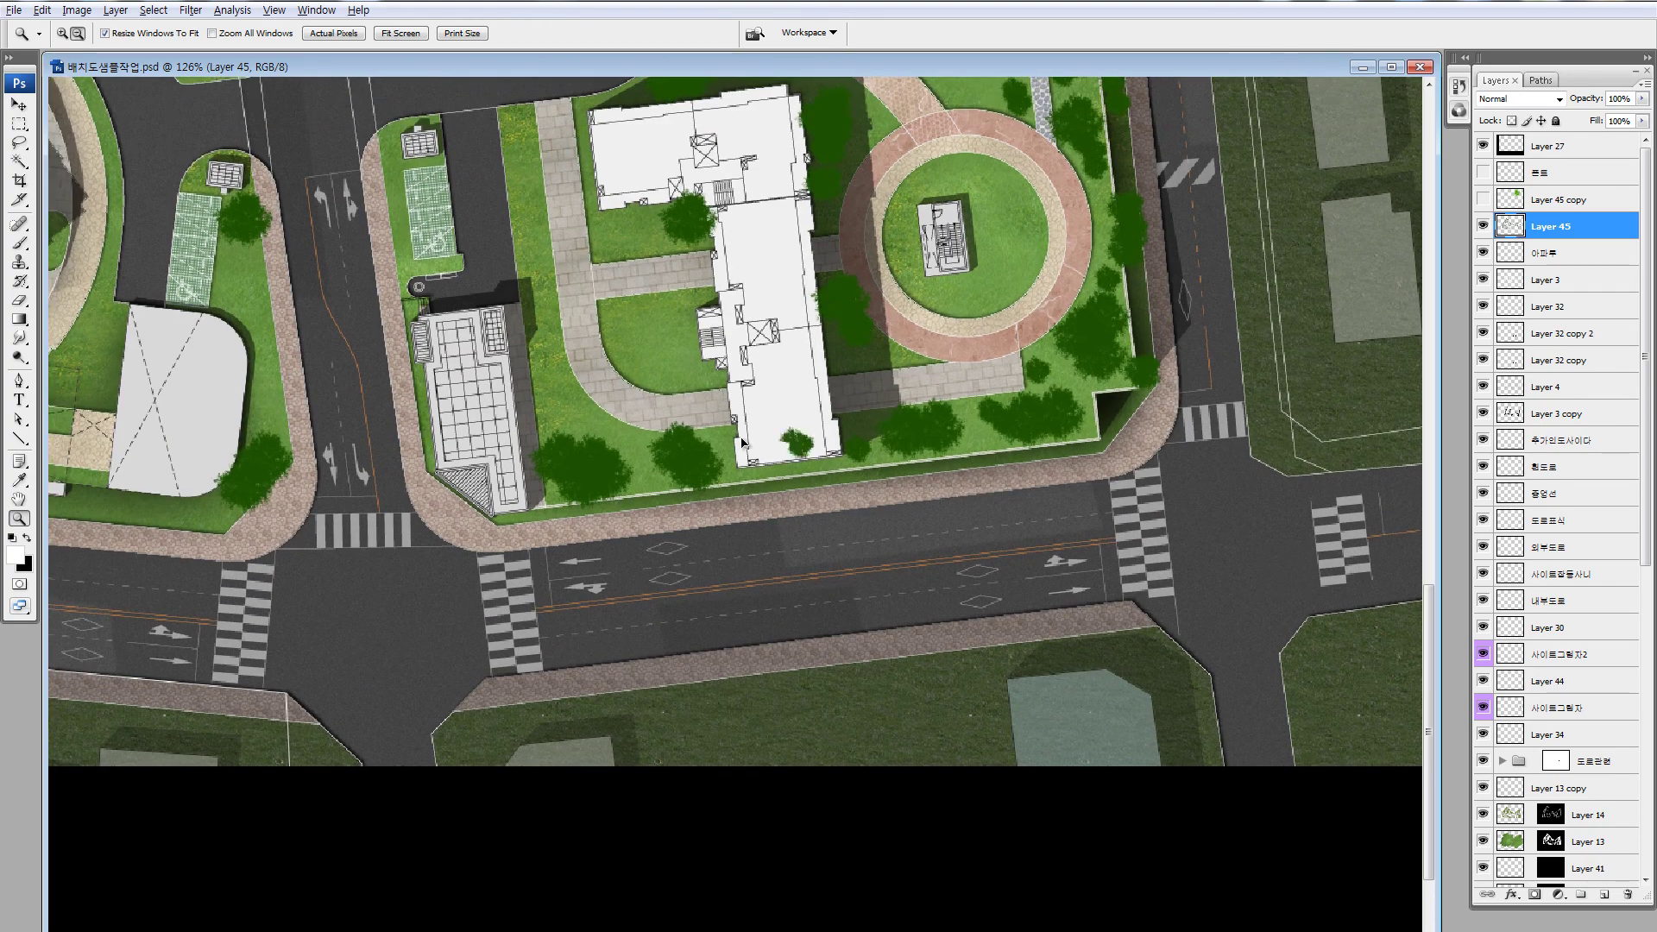
left_click(717, 439)
left_click_drag(715, 438, 800, 495)
Place small trees on the grass strip between the grid-roofed building and the curved paved walk, north of the large corner tree
left_click(635, 471)
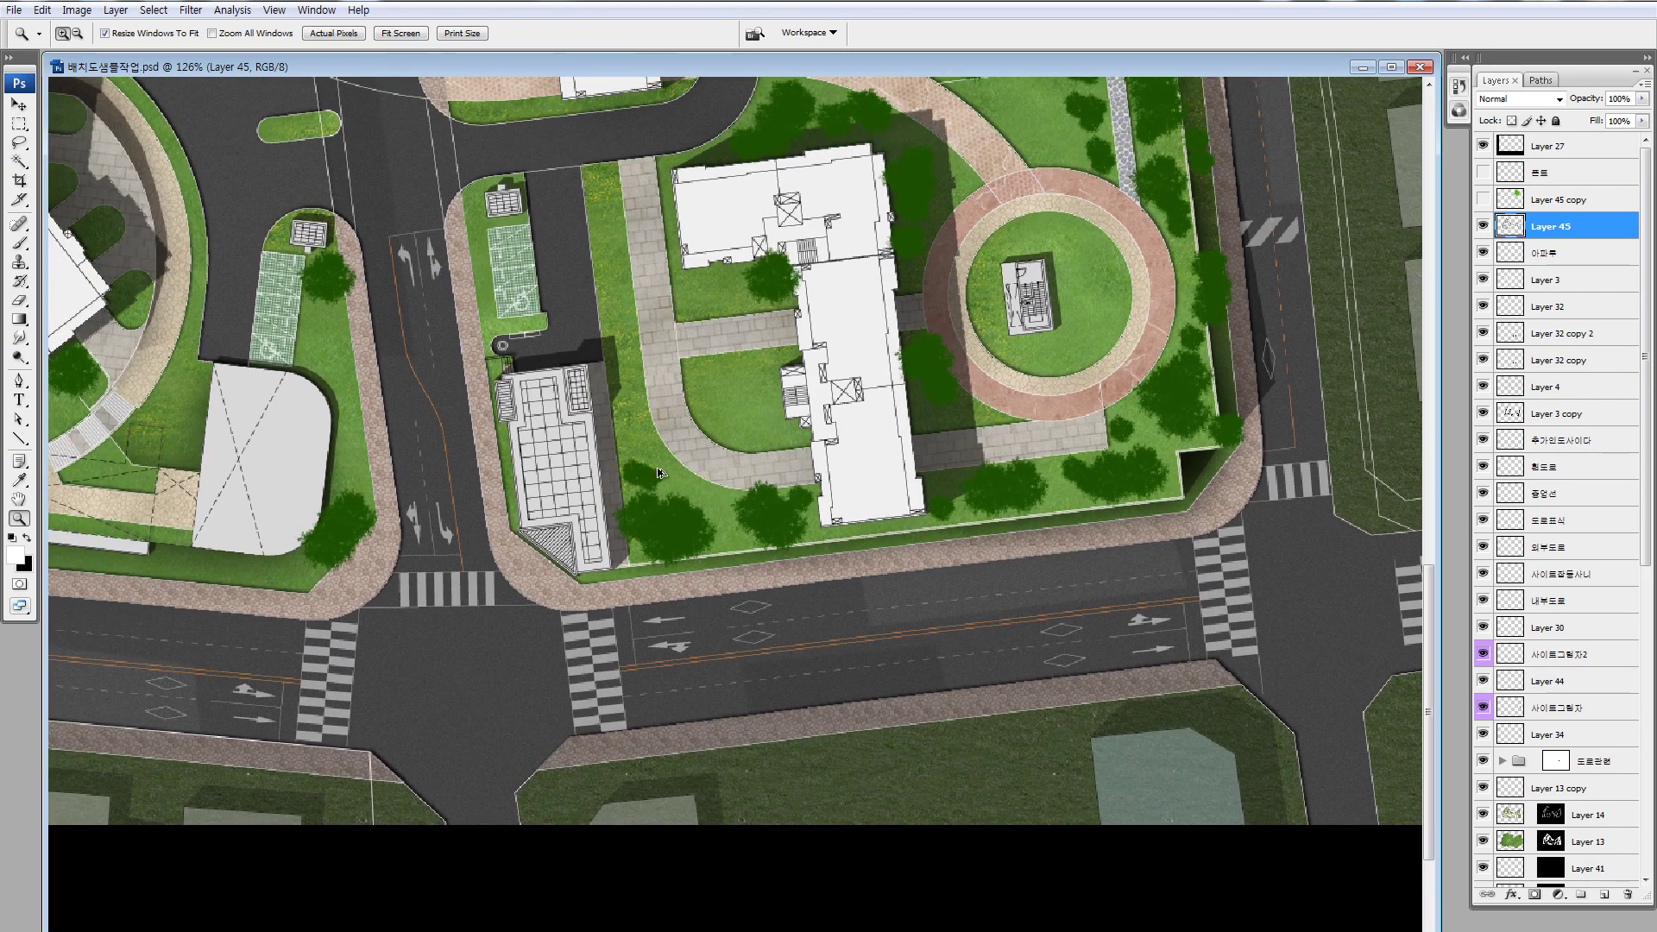
key("ctrl+z")
left_click(628, 420)
key("ctrl+z")
left_click(631, 442)
left_click_drag(683, 498, 844, 657)
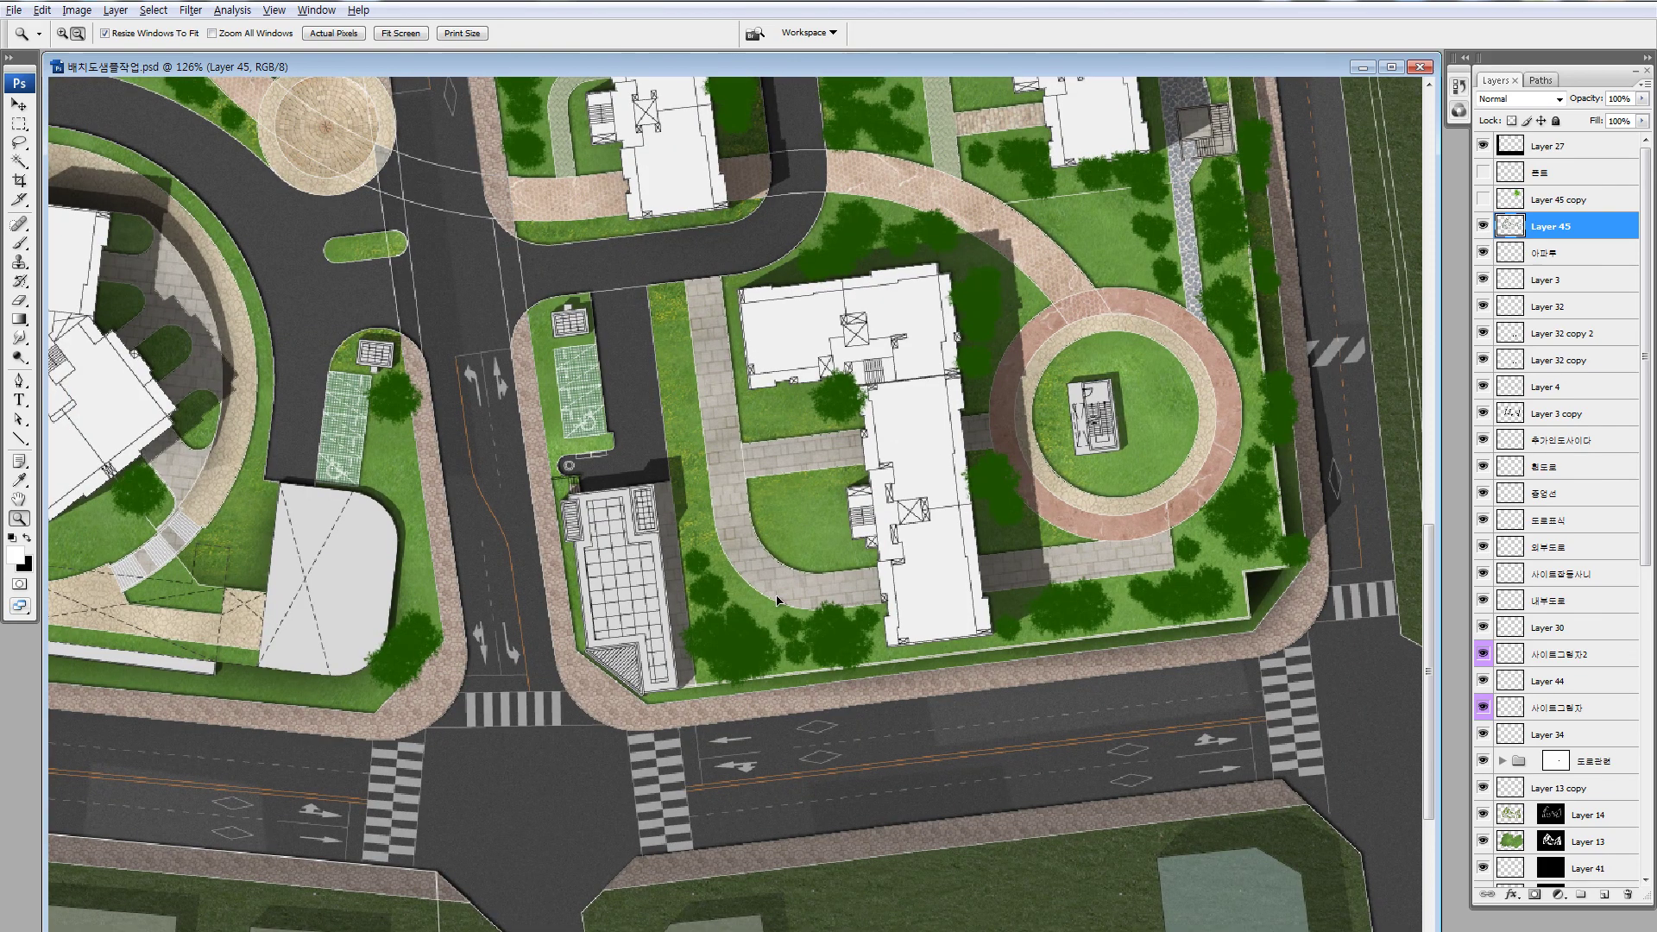
Copy small trees onto the lawns enclosed by the paved walks west of the L-shaped building
left_click_drag(716, 530, 721, 544)
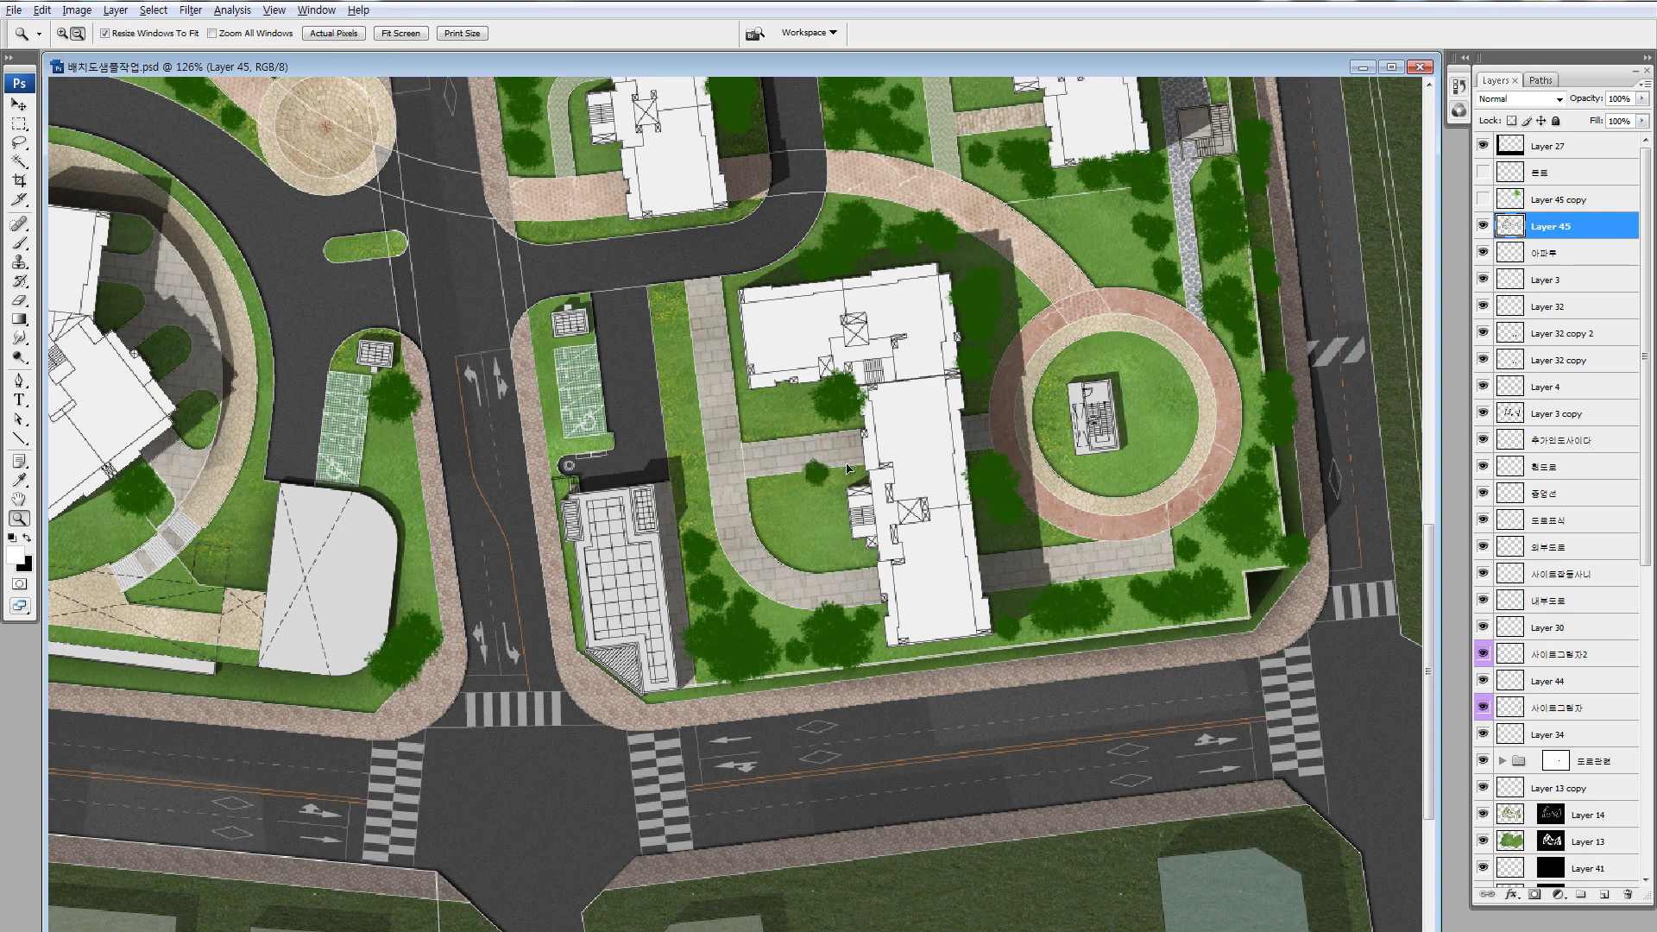
left_click_drag(819, 473, 855, 473)
mouse_move(813, 409)
left_mouse_down()
mouse_move(843, 417)
mouse_move(777, 409)
mouse_move(668, 658)
left_mouse_up()
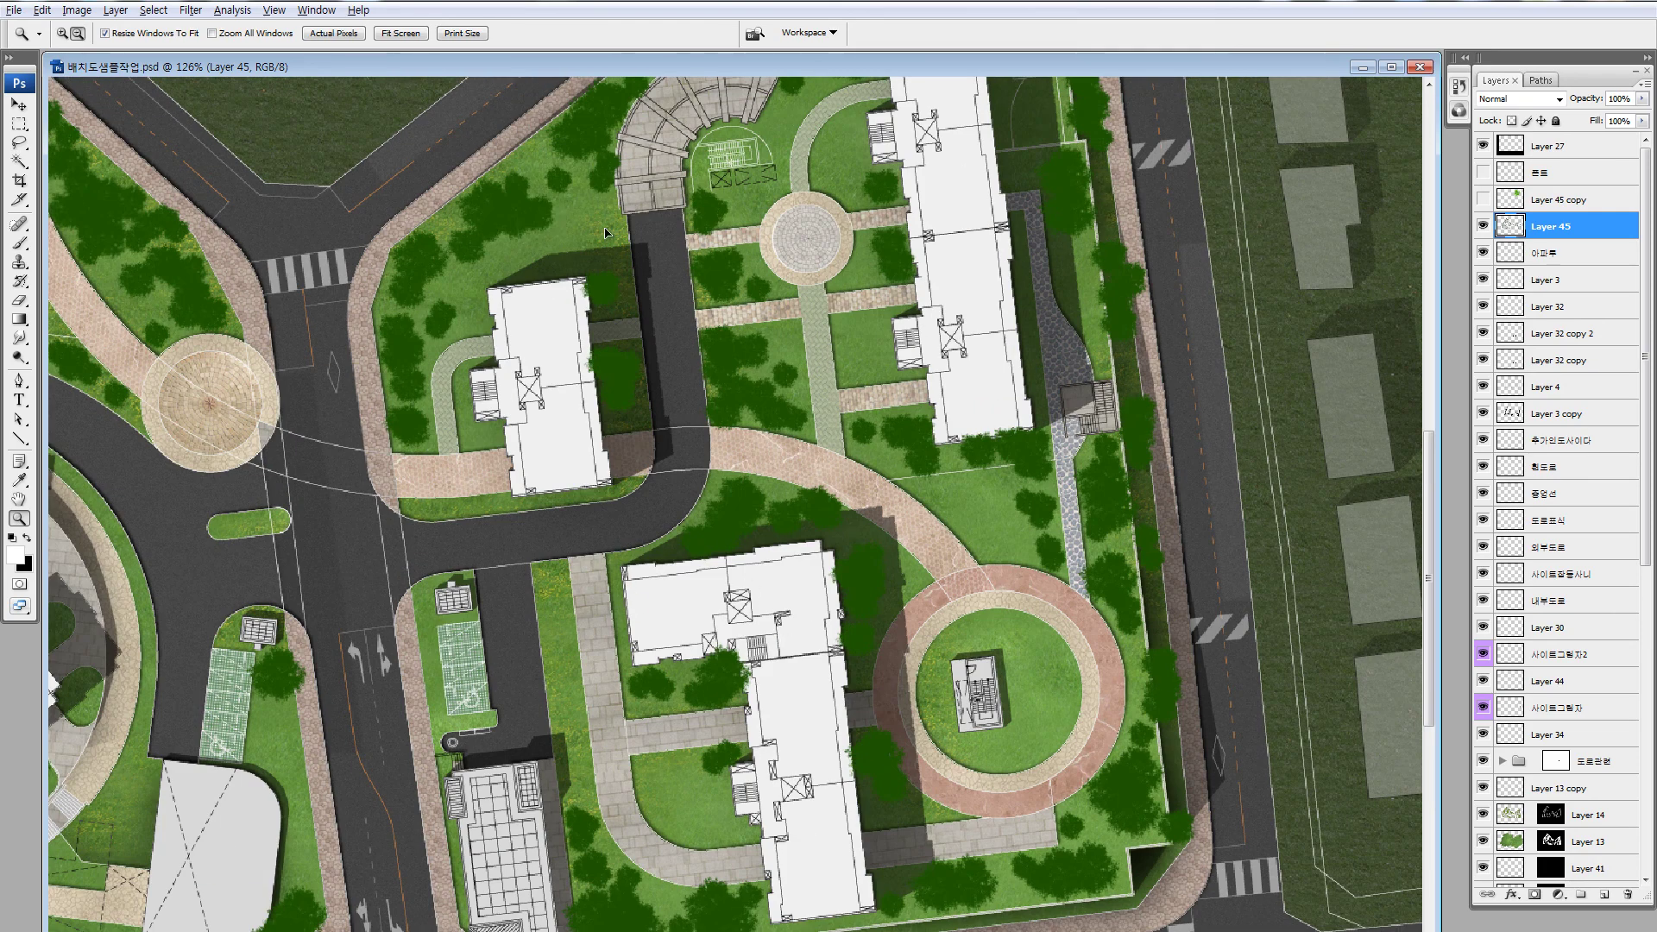
Review the tree planting across the whole site plan, including the western block's lawns around the northwestern building
left_click(803, 313, "alt")
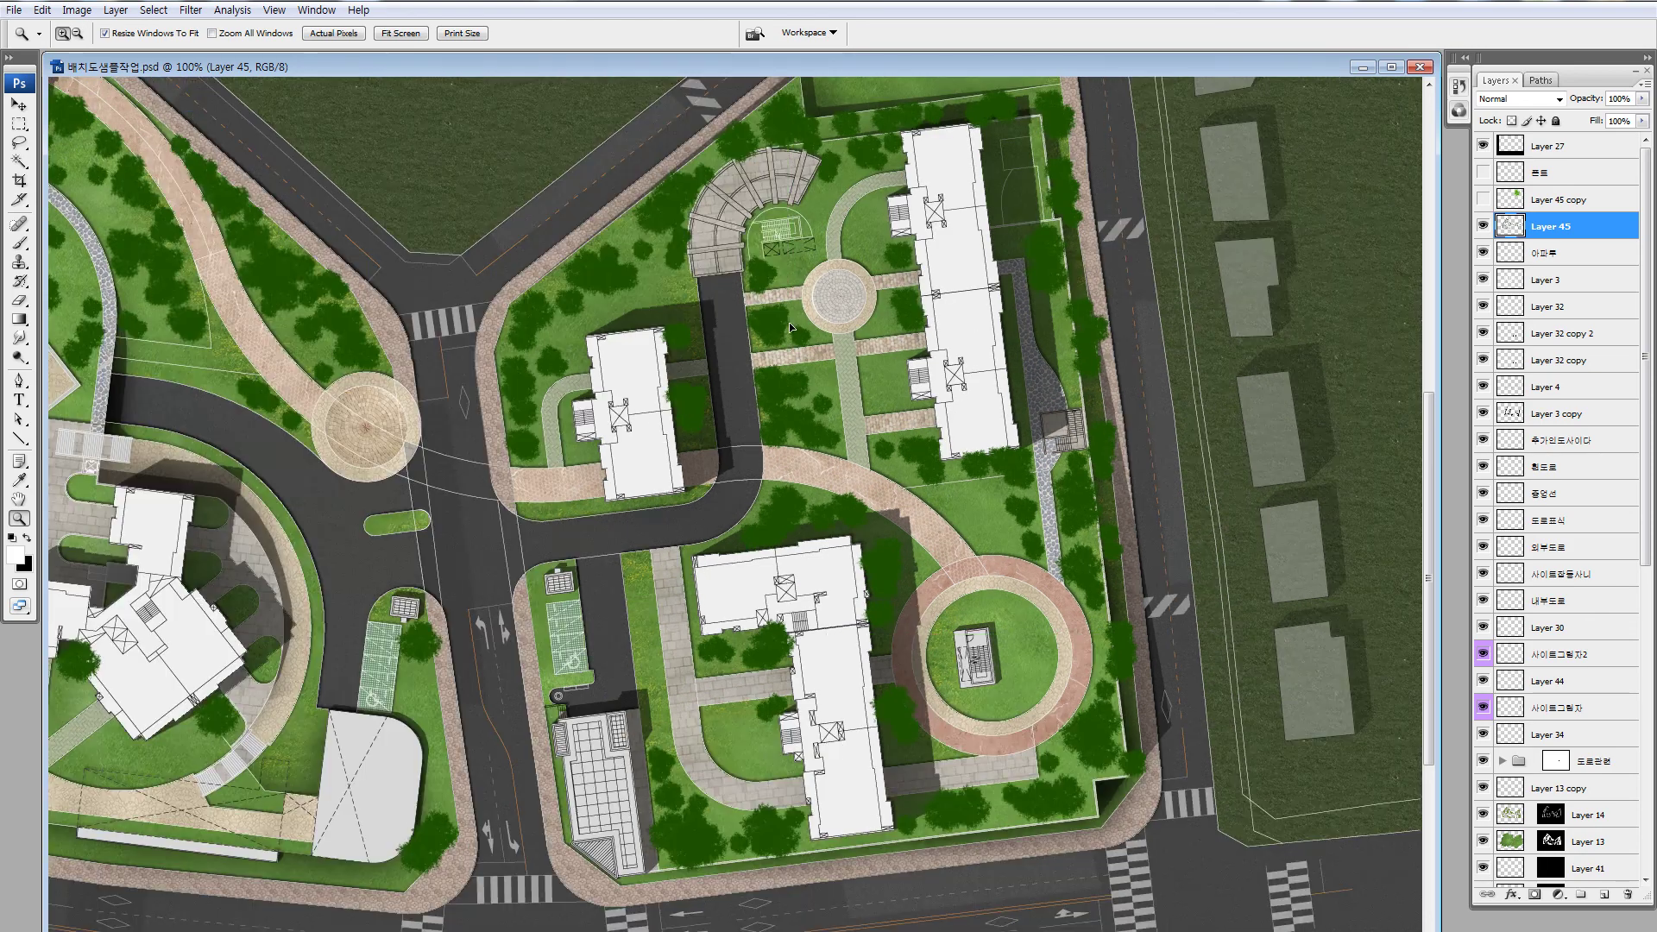
left_click(762, 299, "alt")
left_click(762, 299, "alt")
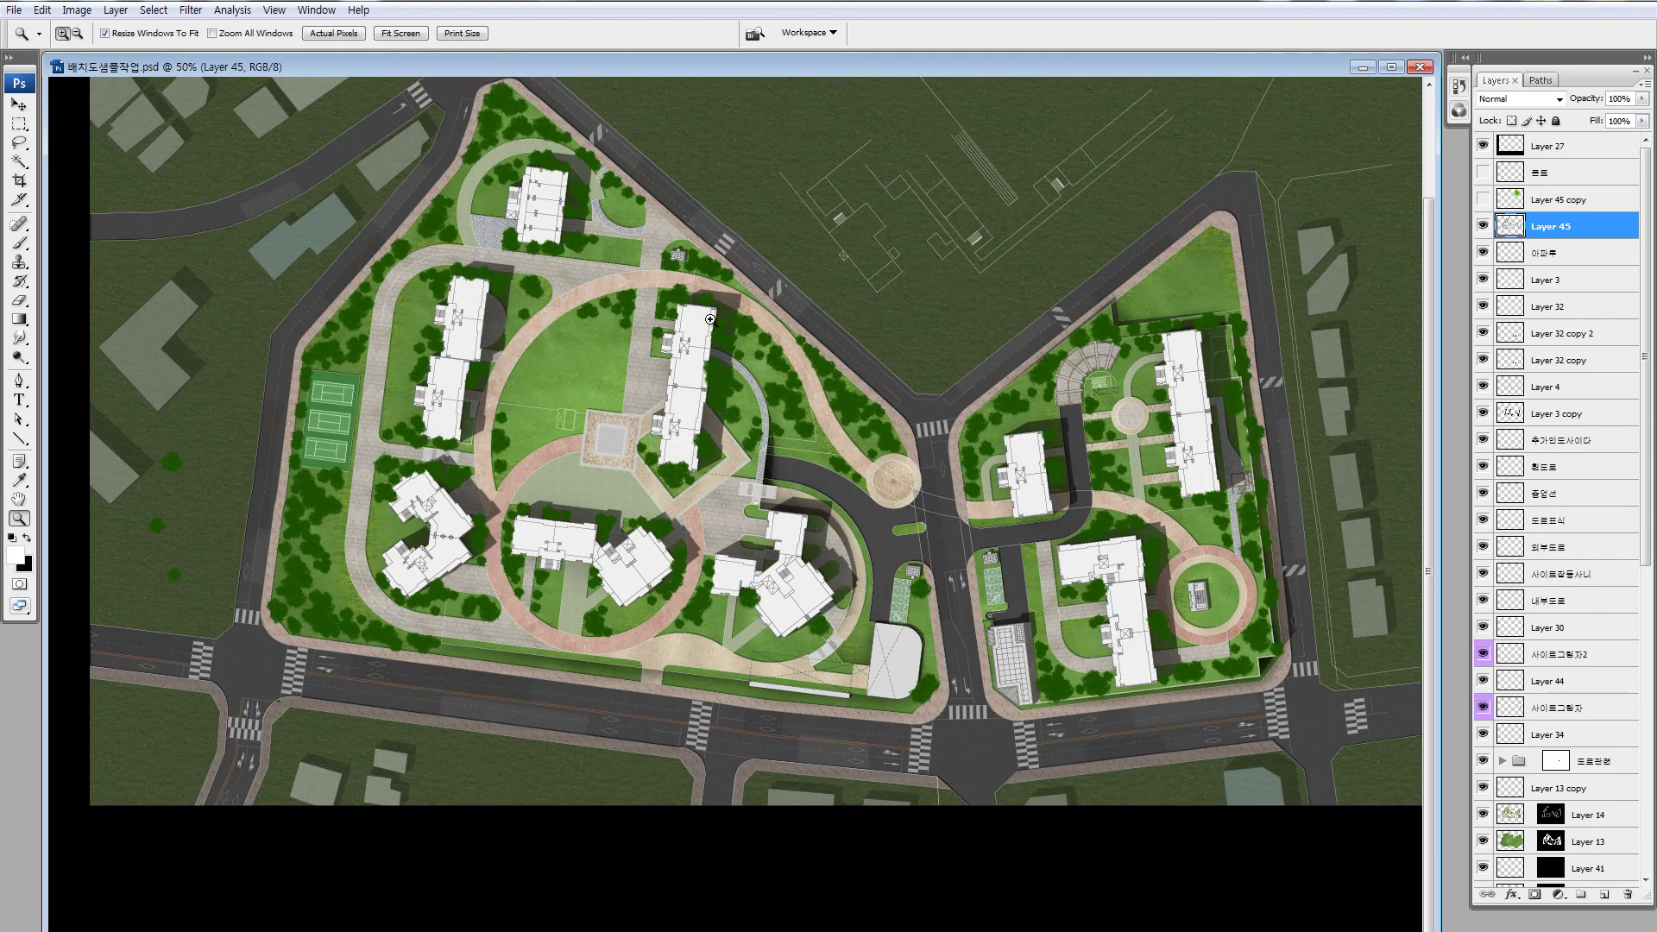
key("alt")
left_click_drag(302, 212, 523, 417)
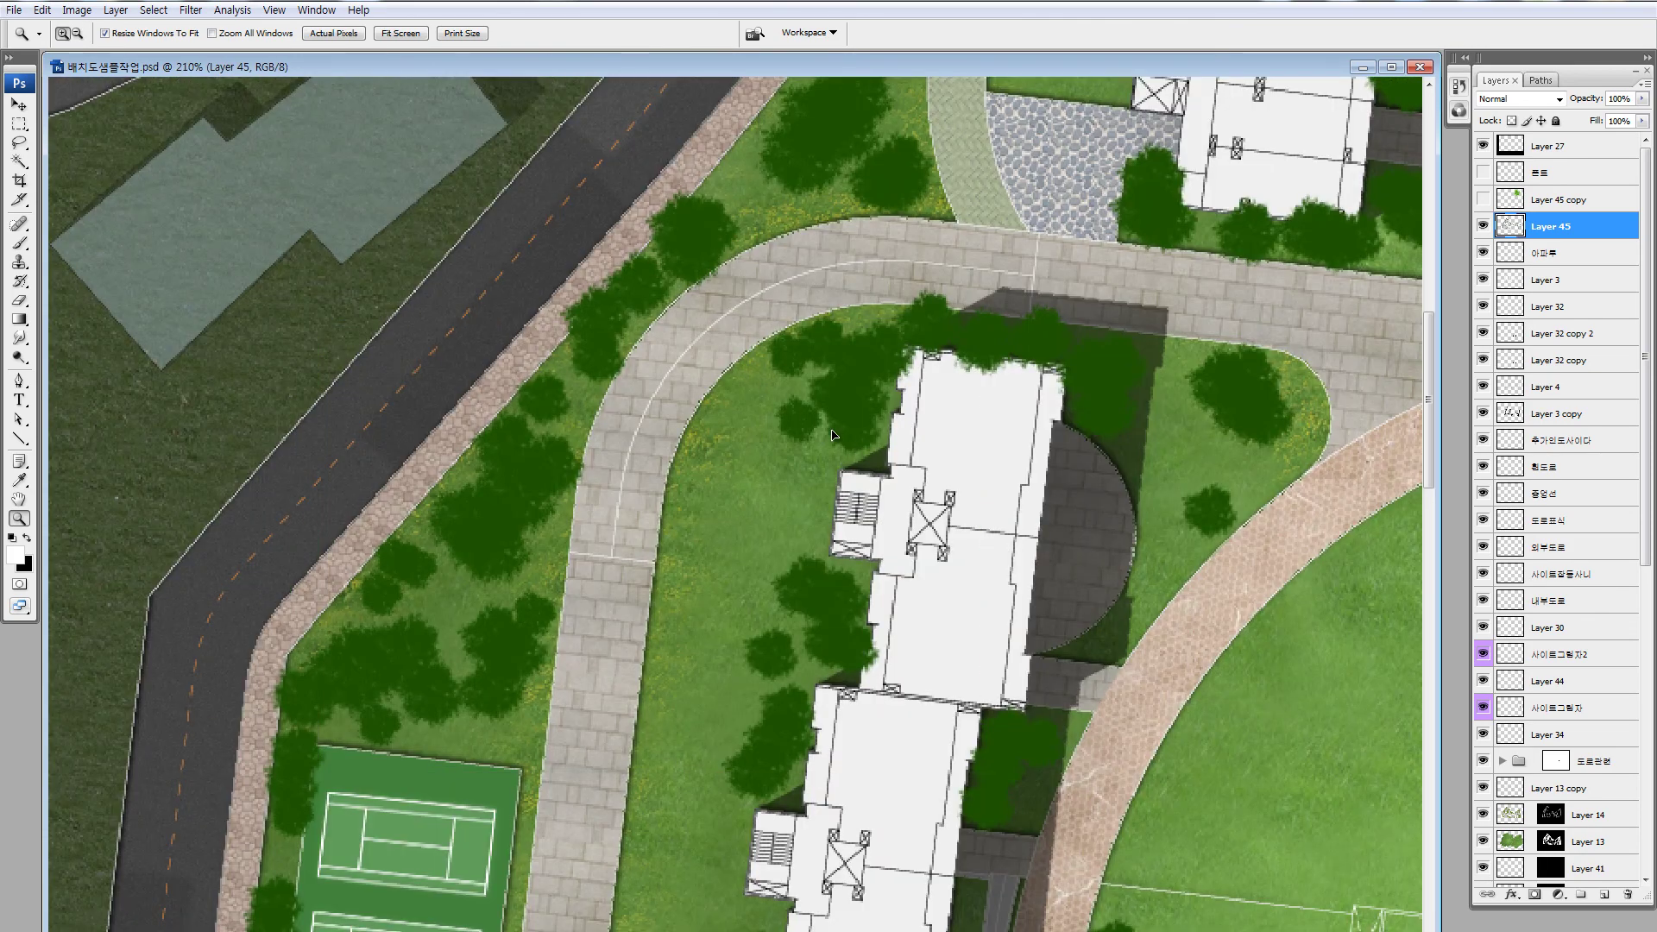
left_click(723, 476, "alt")
left_click(722, 476, "alt")
left_click(722, 476, "alt")
left_click_drag(548, 582, 679, 415)
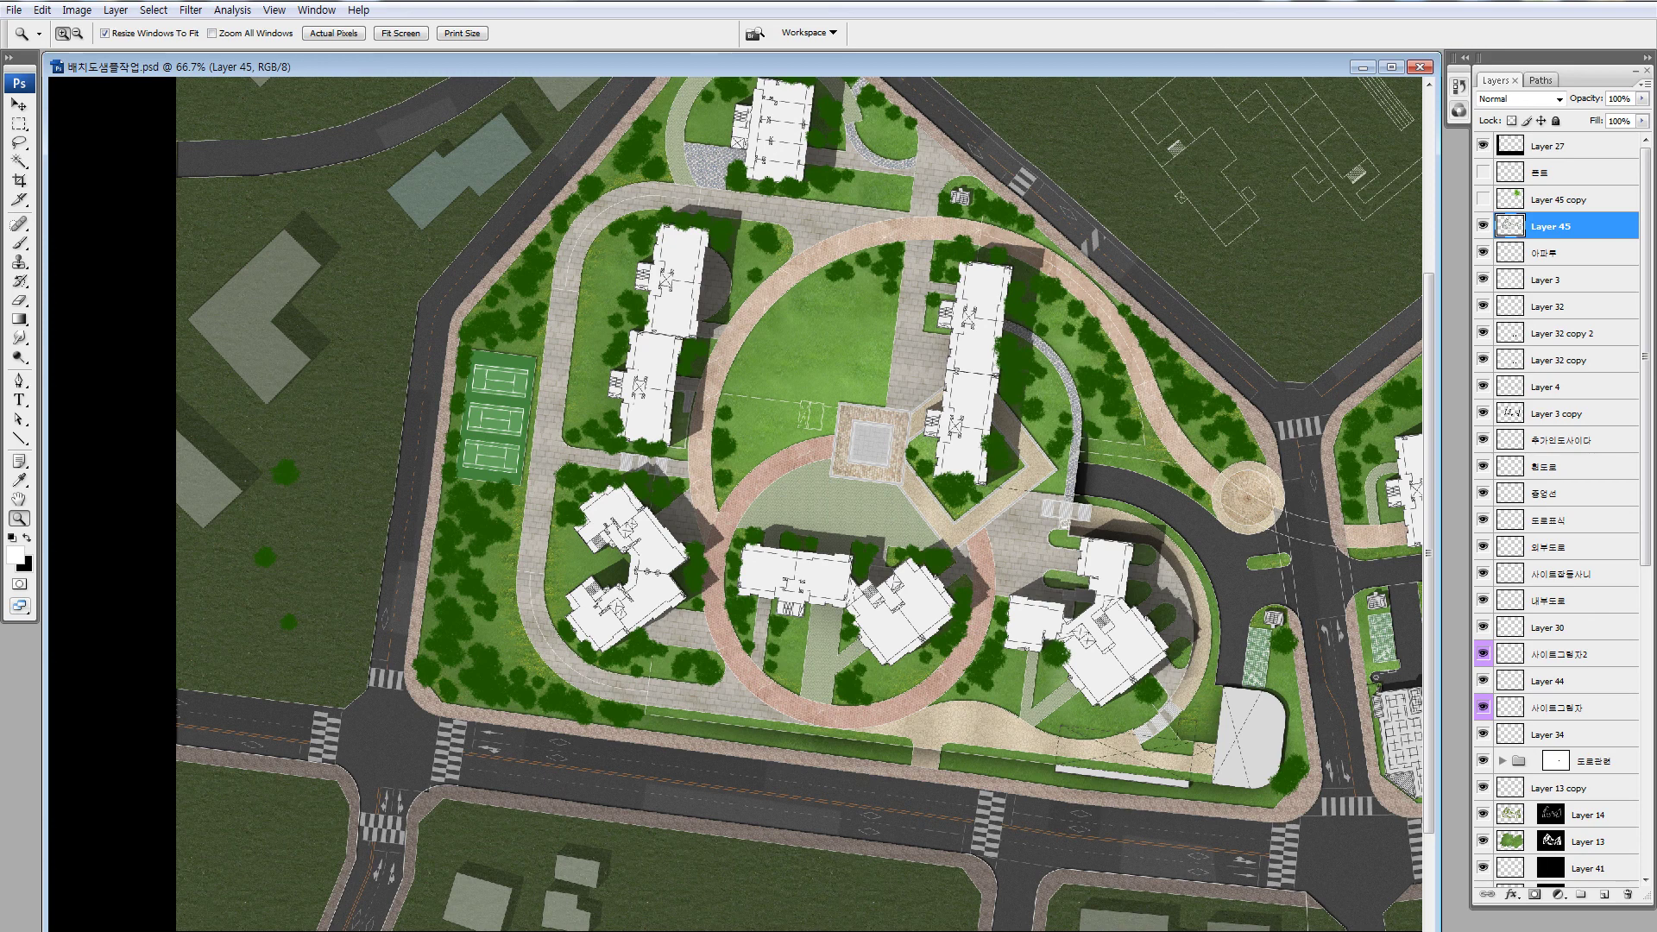
Switch to Chrome, return to the tree top image results, and look through them for another top-view tree
key("alt+Tab")
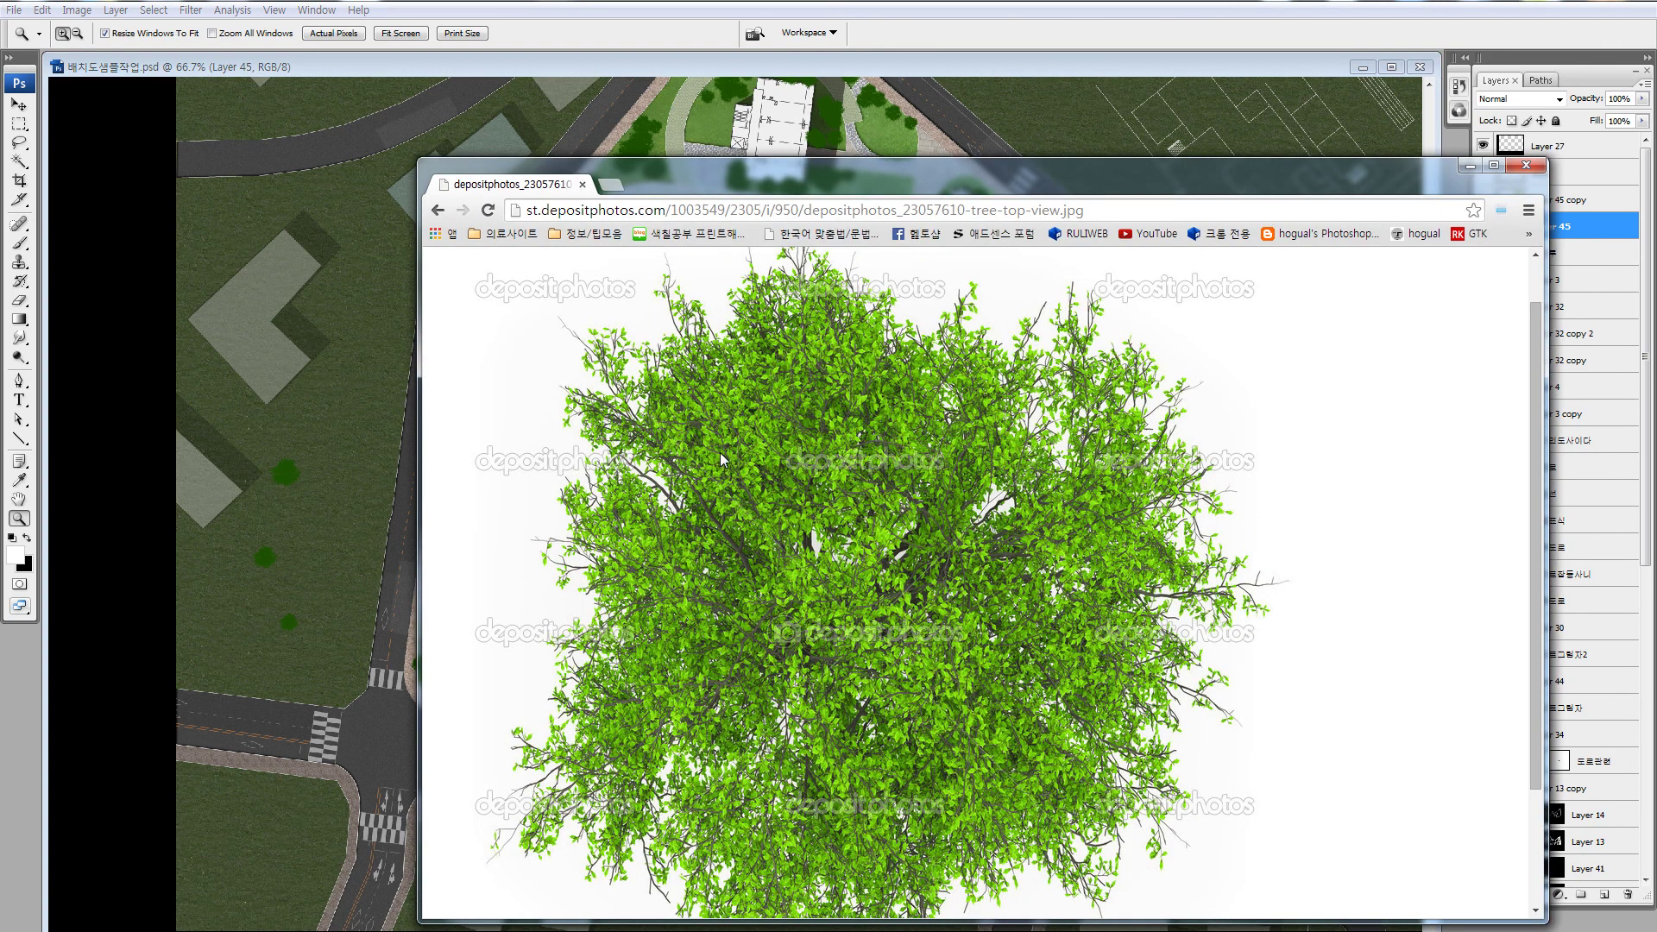
key("alt+Left")
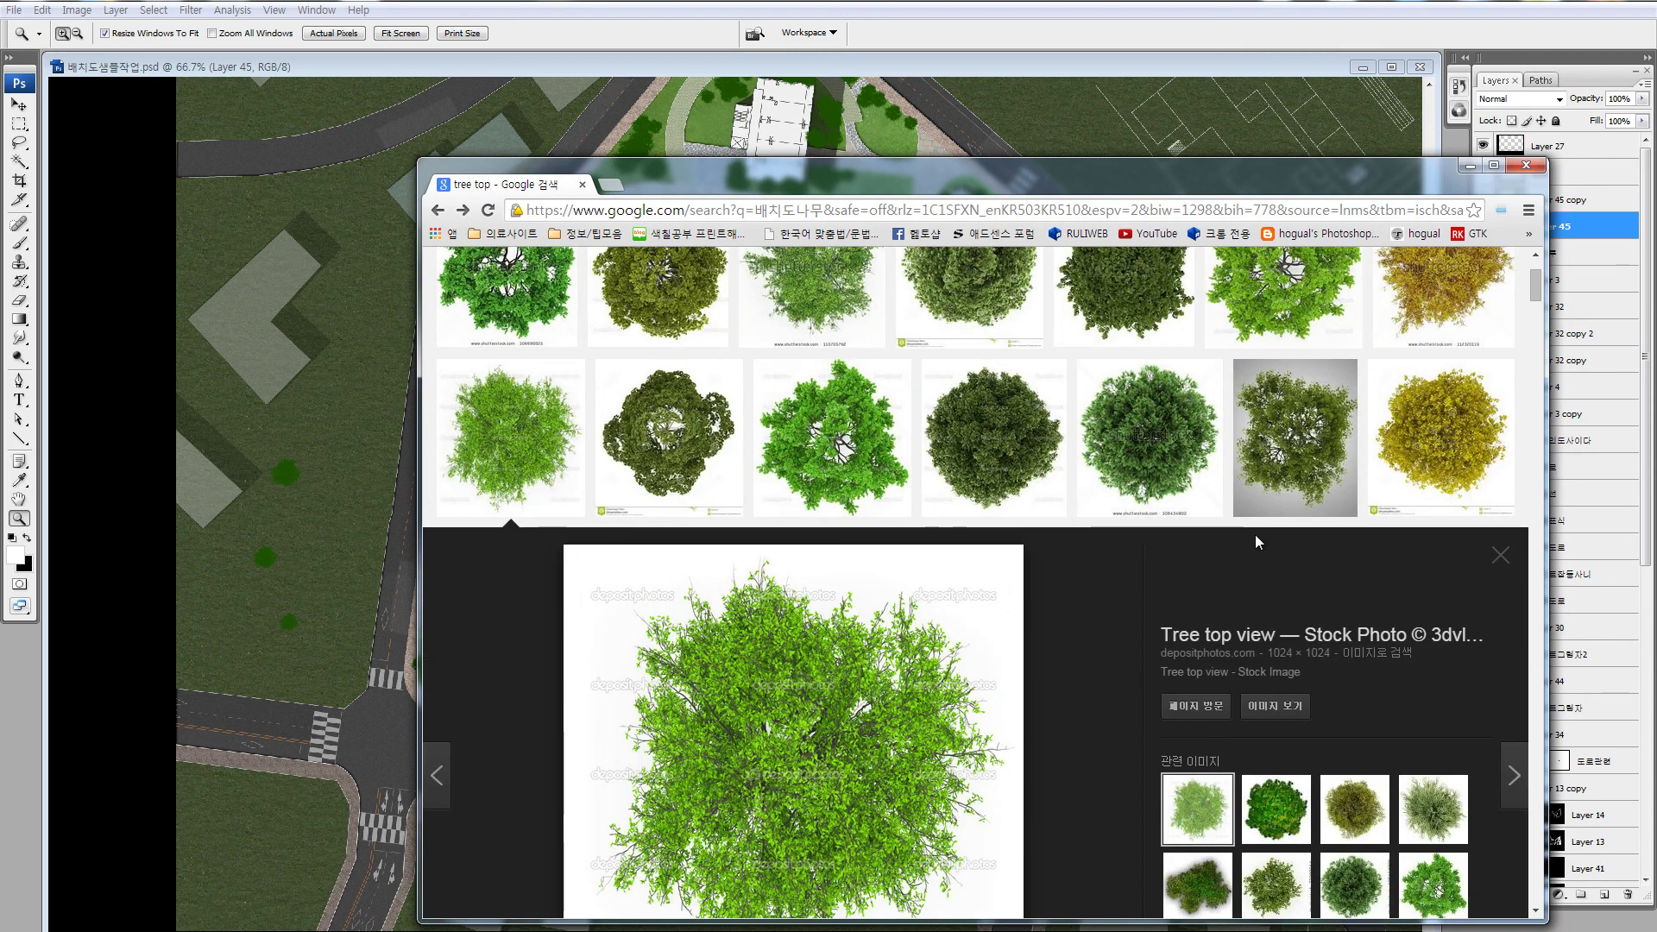
scroll(1379, 475, "up", 1)
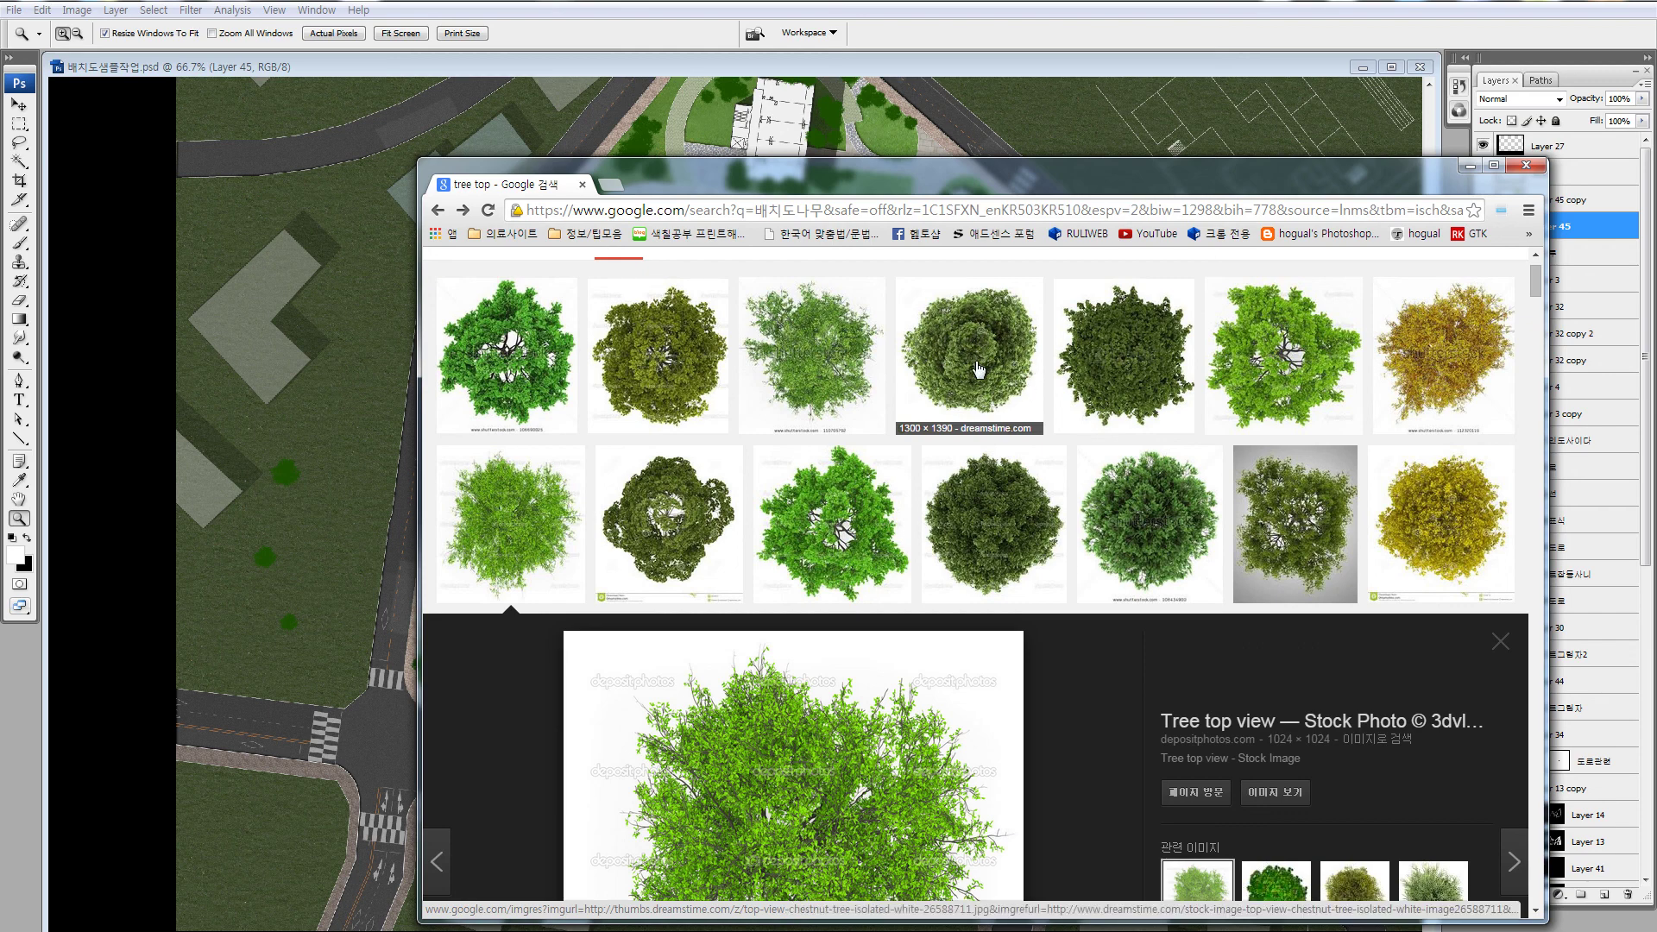
scroll(978, 369, "down", 1)
scroll(831, 634, "down", 1)
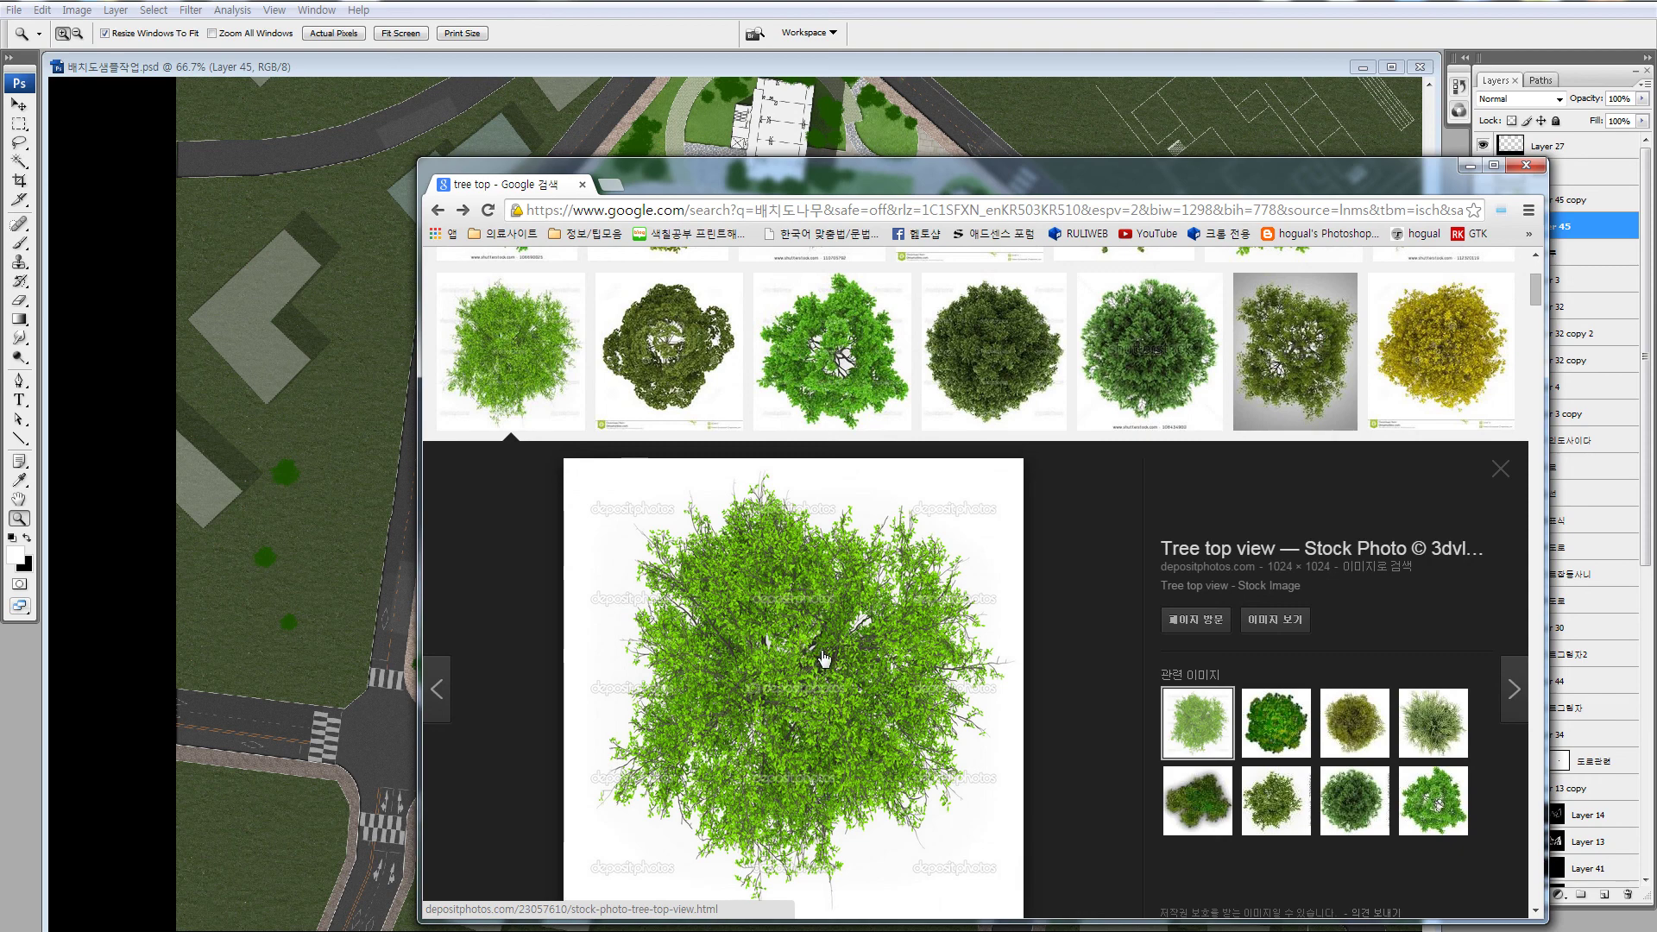
scroll(824, 648, "up", 2)
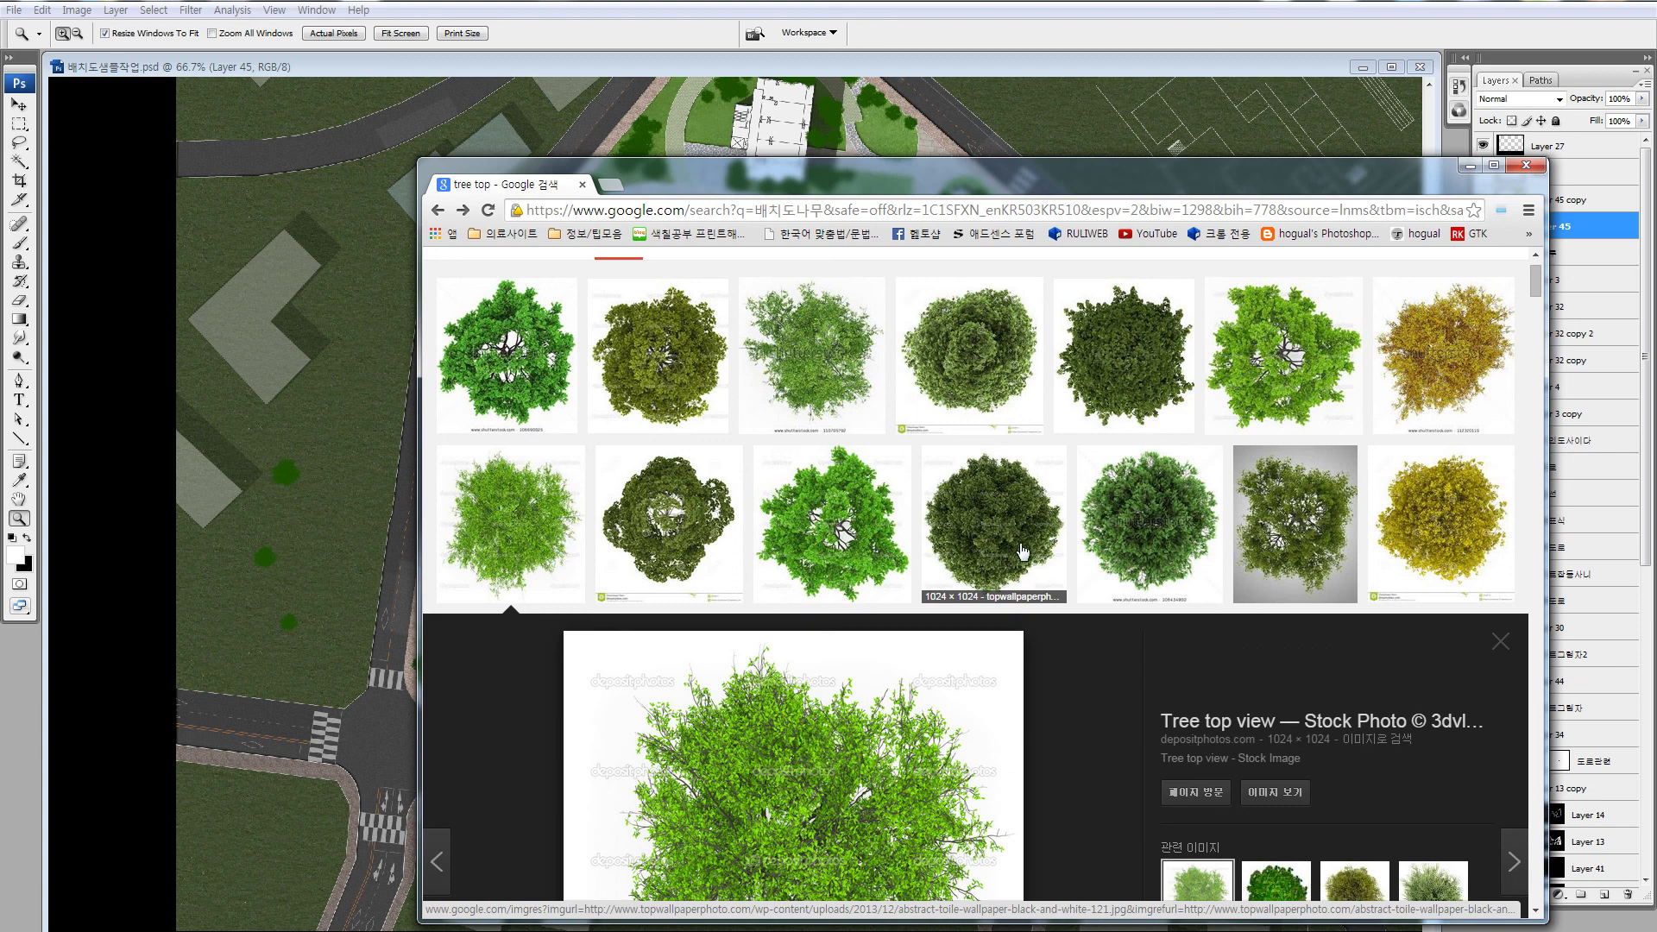
Open the full-size crack willow top-view image on gray background and bring it into Photoshop as a separate document
left_click(1294, 530)
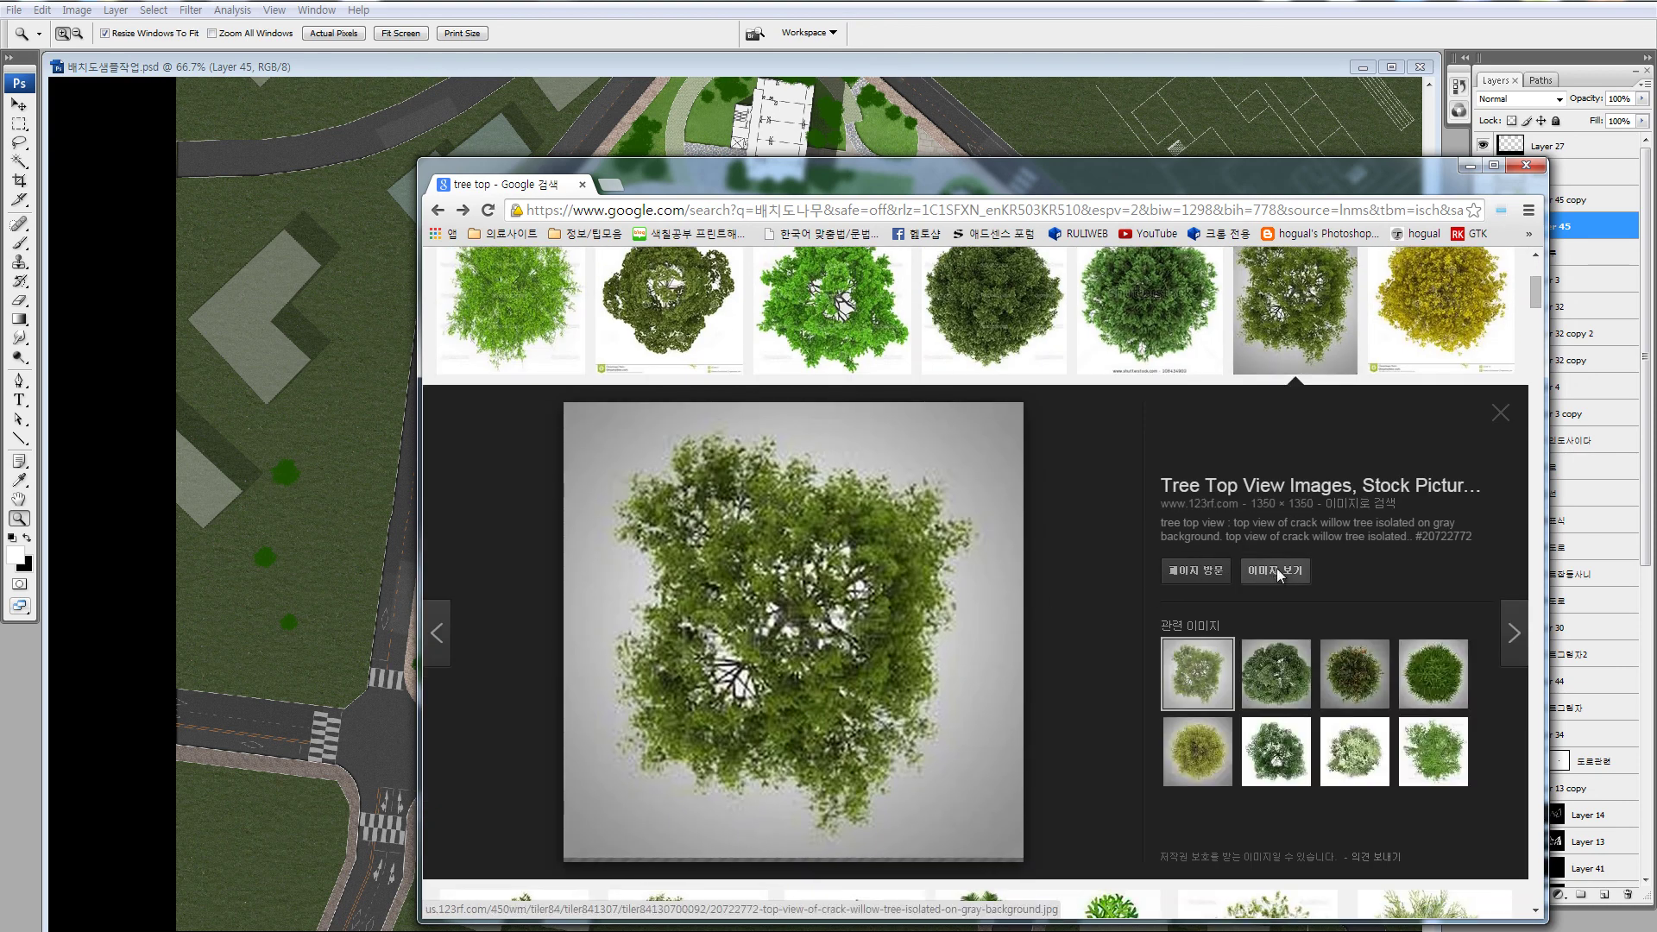
left_click(1276, 568)
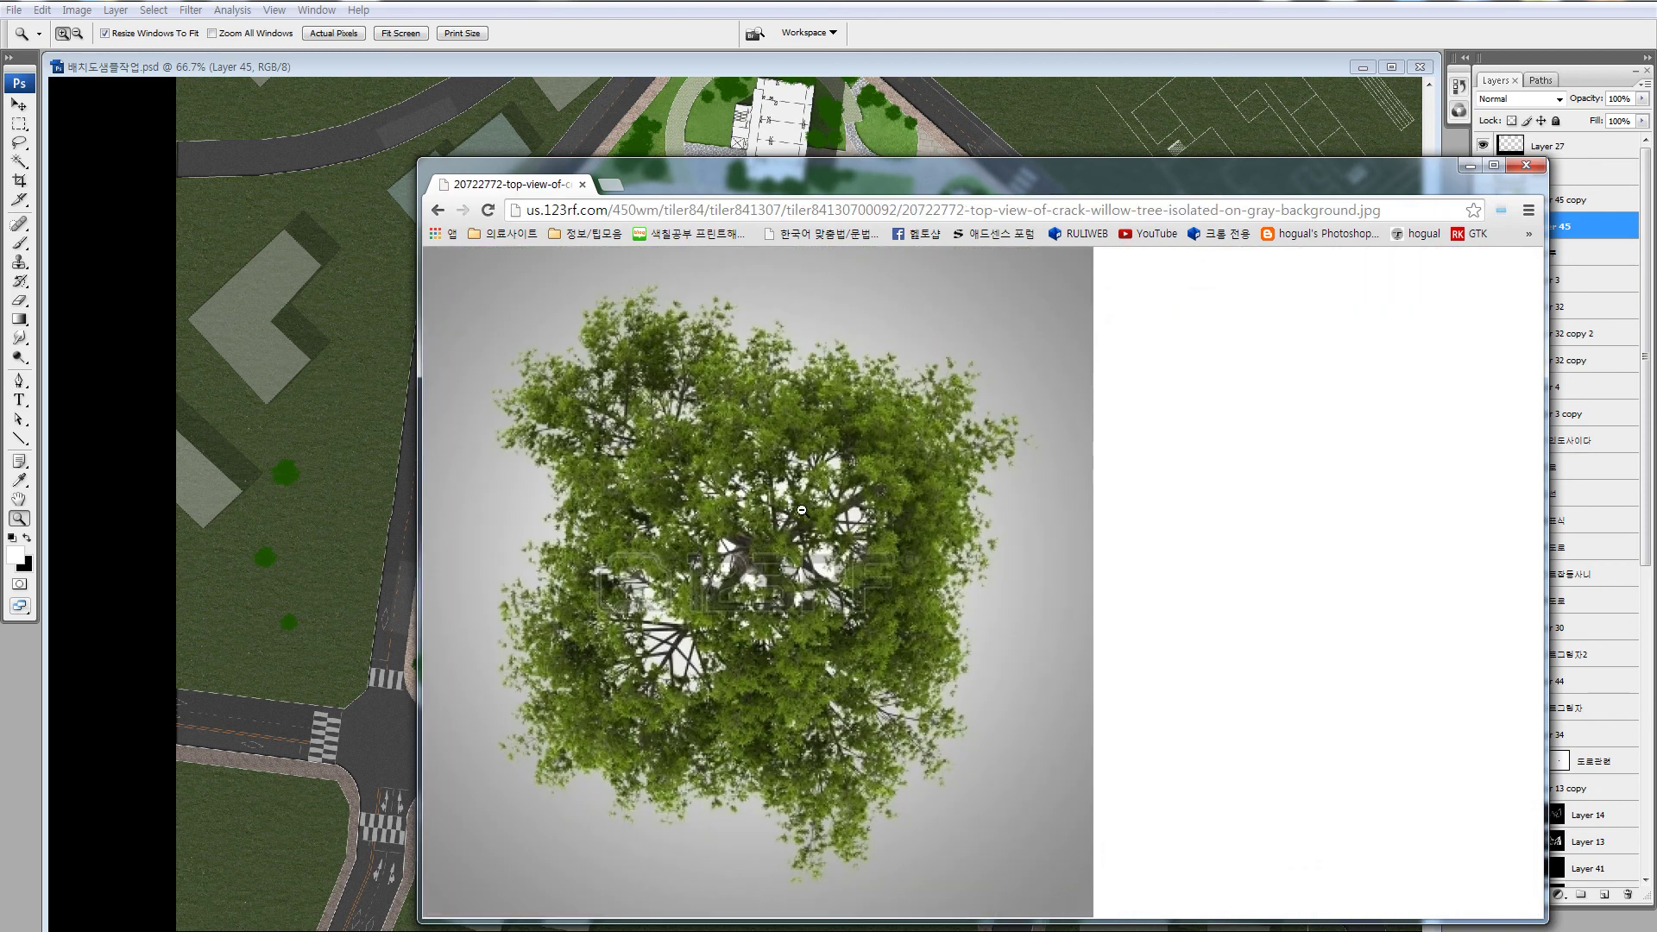
left_click(802, 510)
scroll(837, 524, "down", 1)
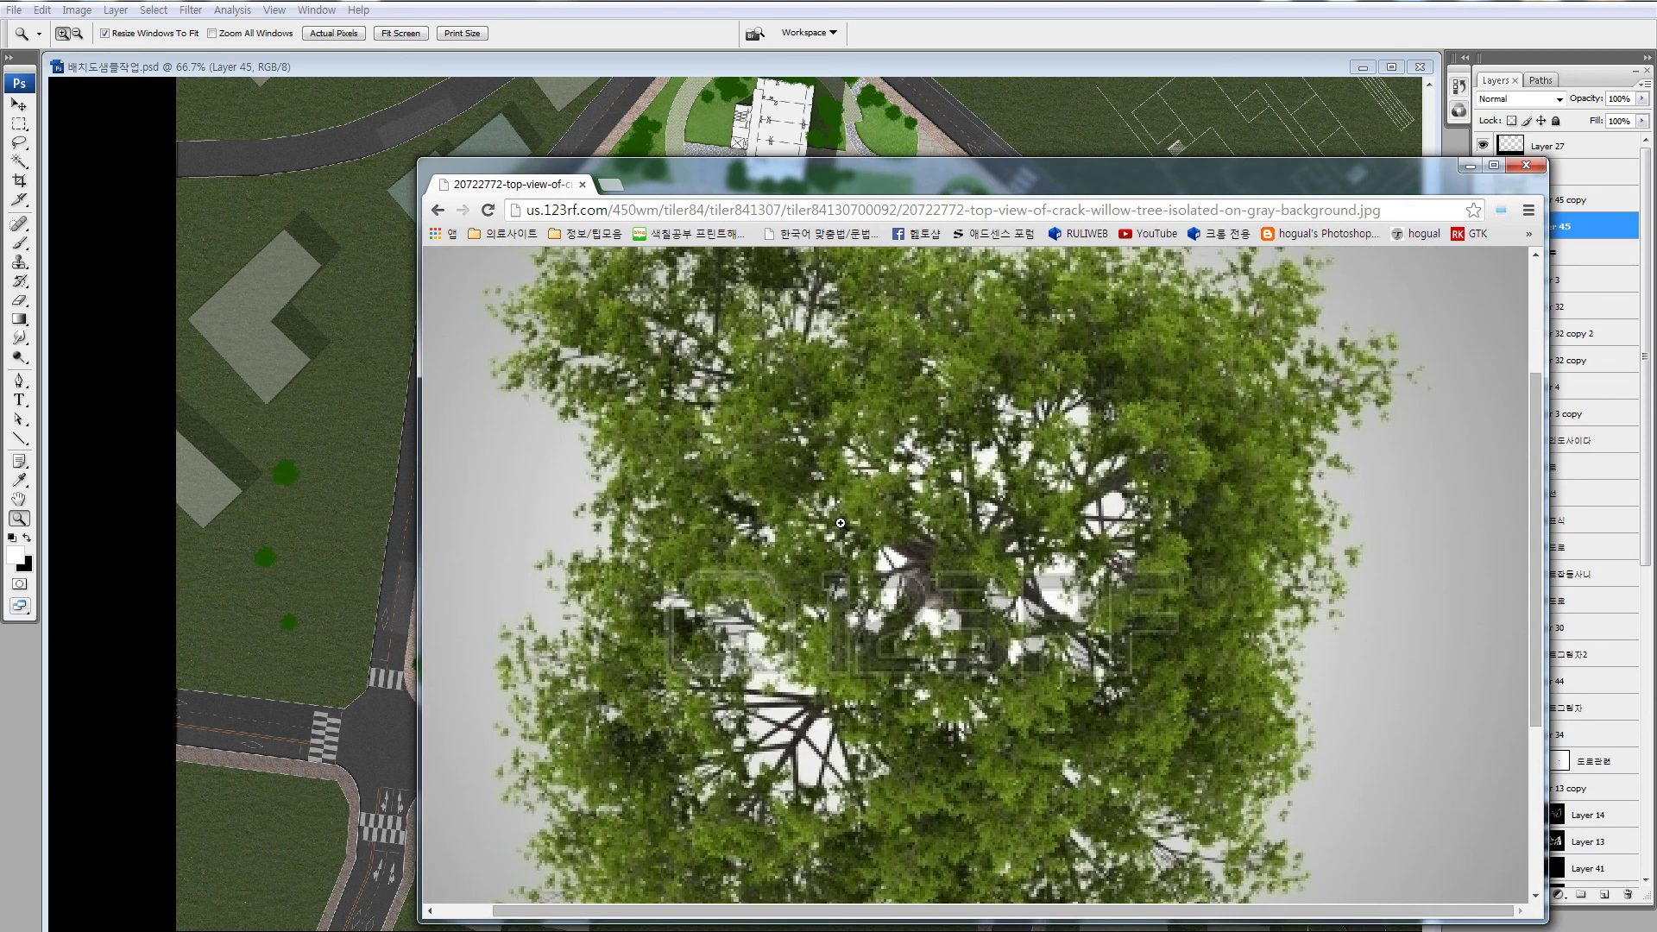
left_click(840, 523)
left_click_drag(742, 525, 520, 585)
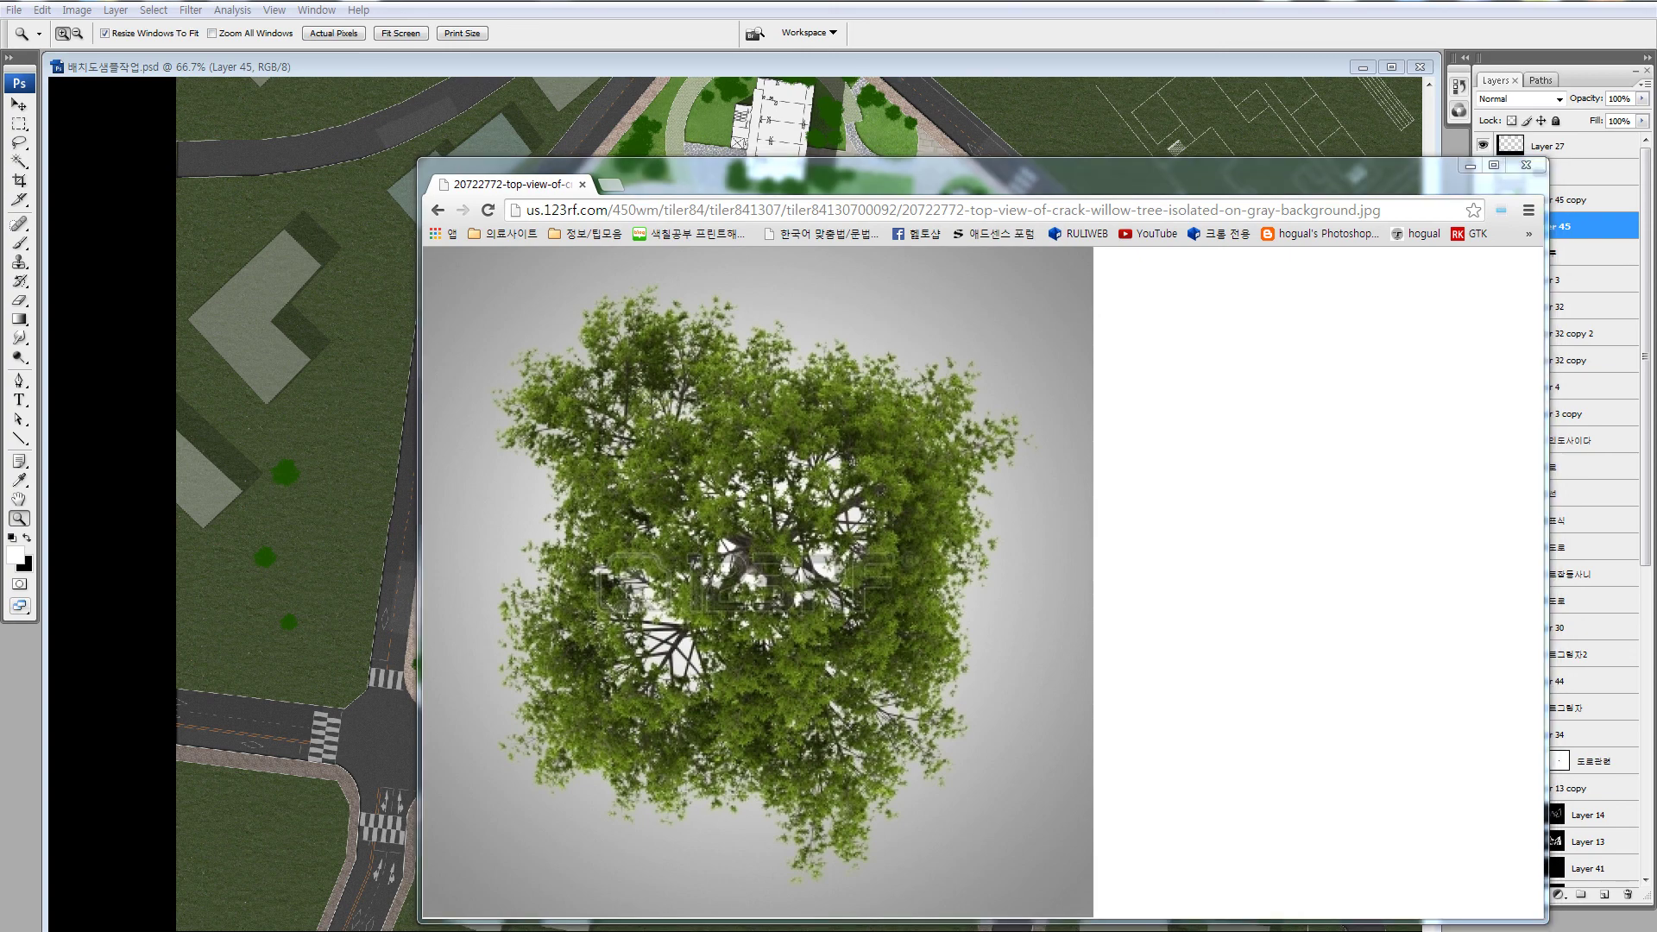
left_click_drag(304, 654, 282, 653)
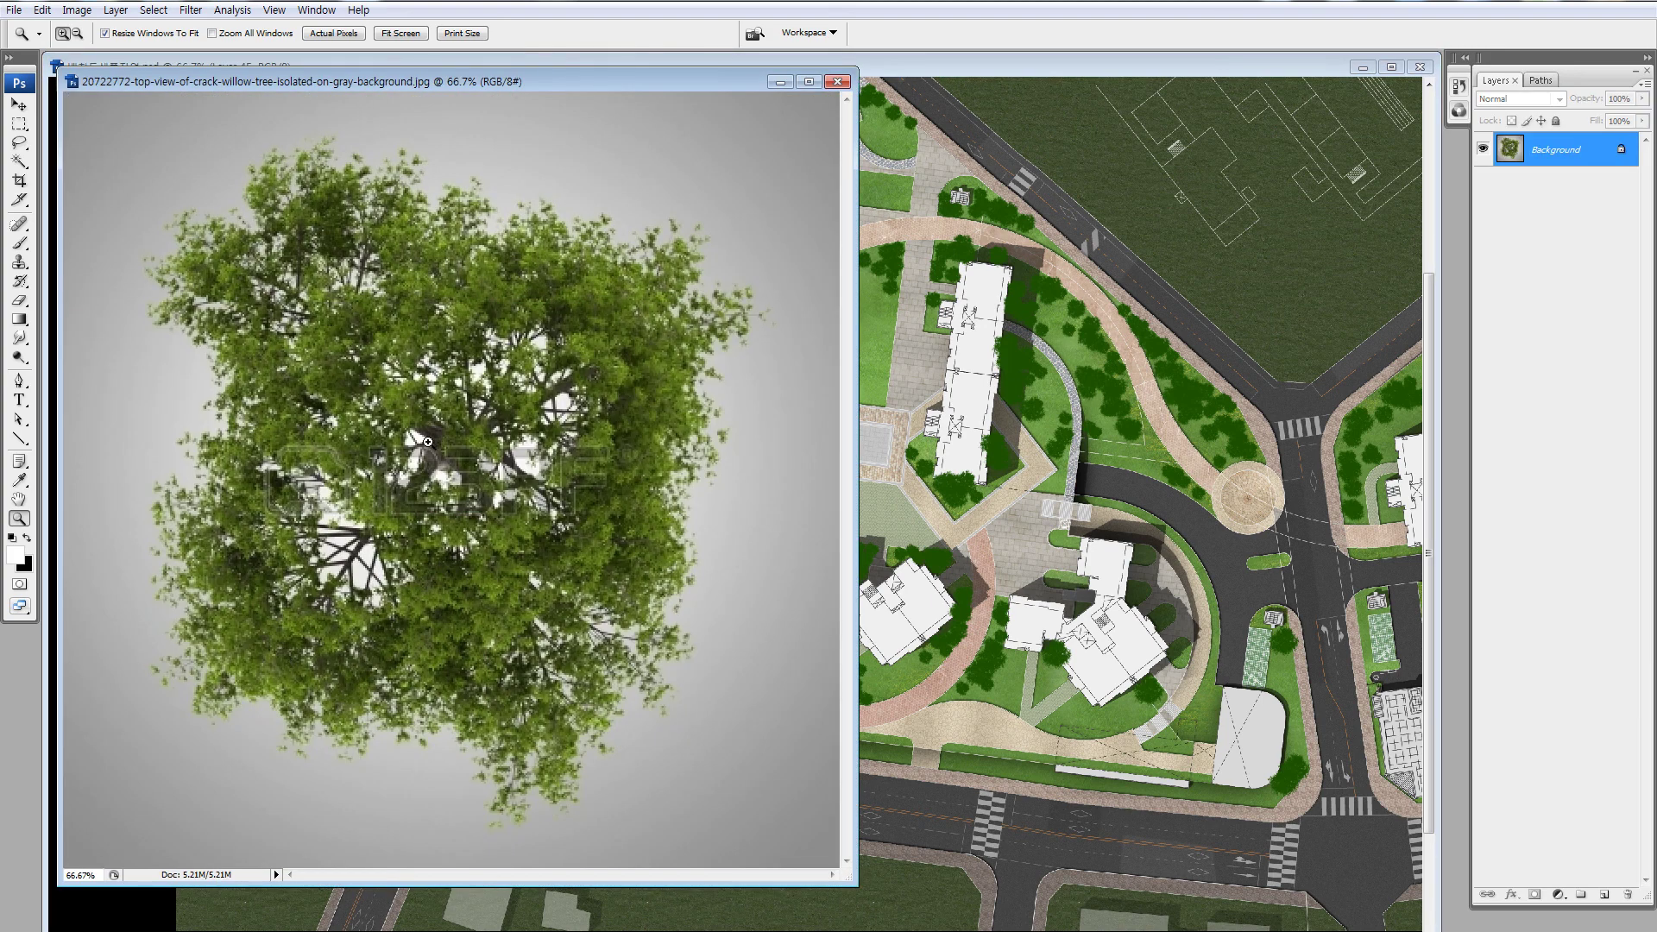
Brighten the crack willow image with Brightness/Contrast, setting brightness to +59 and contrast to +45
key("alt+i")
key("a")
key("c")
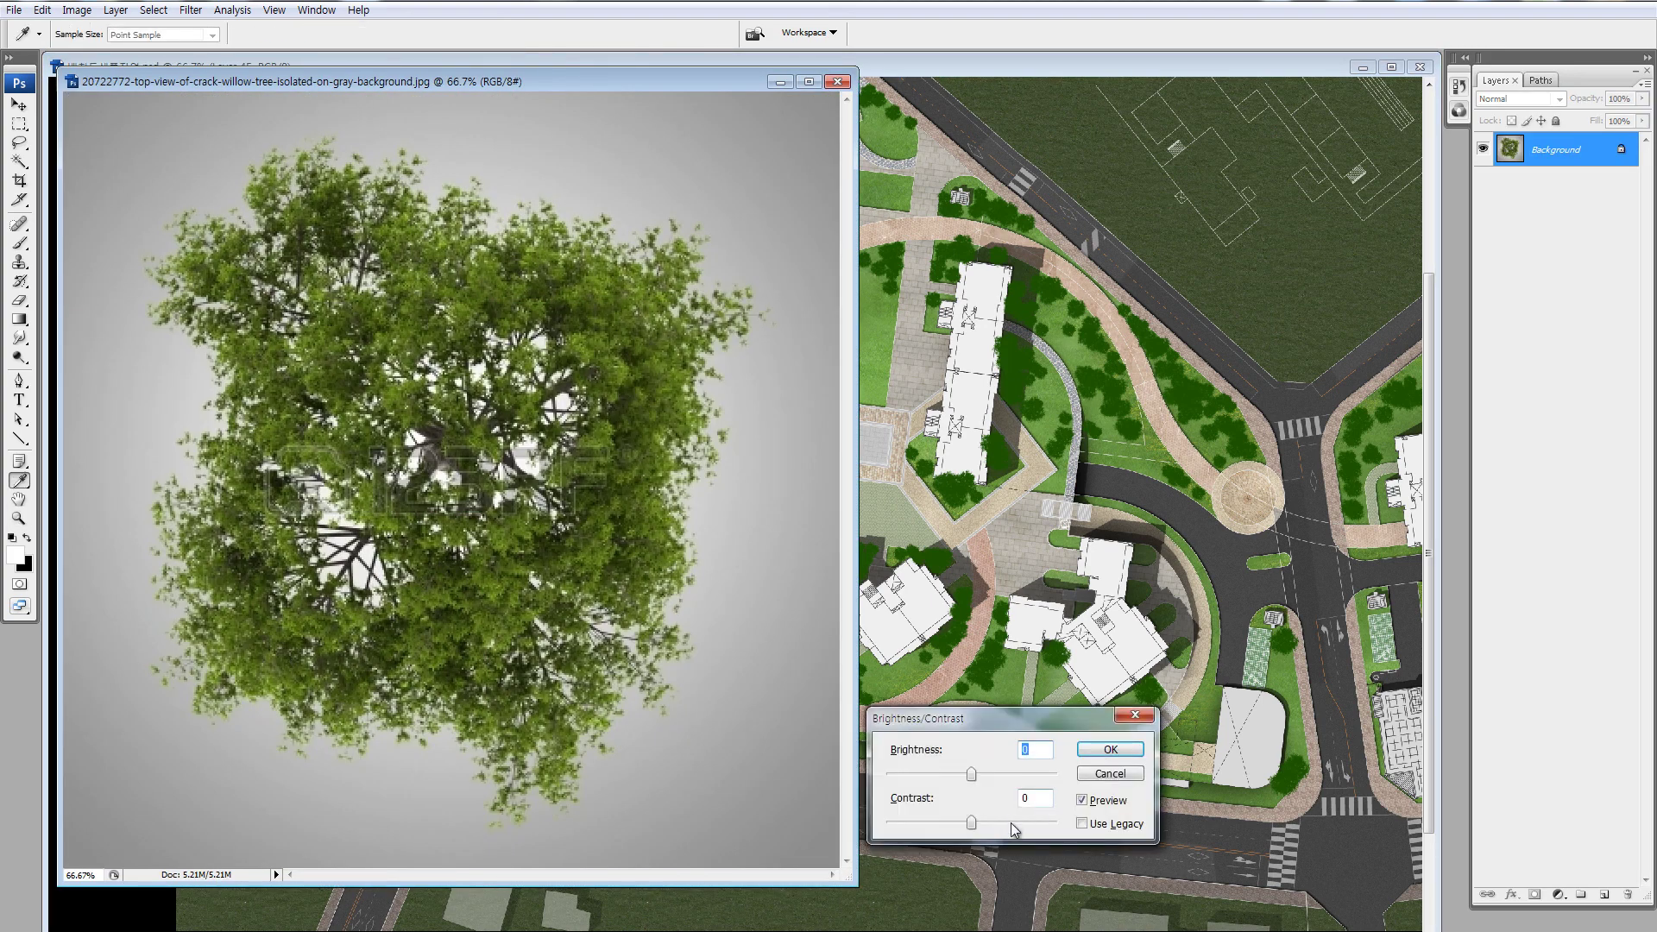
left_click(1012, 822)
left_click_drag(989, 769, 1006, 774)
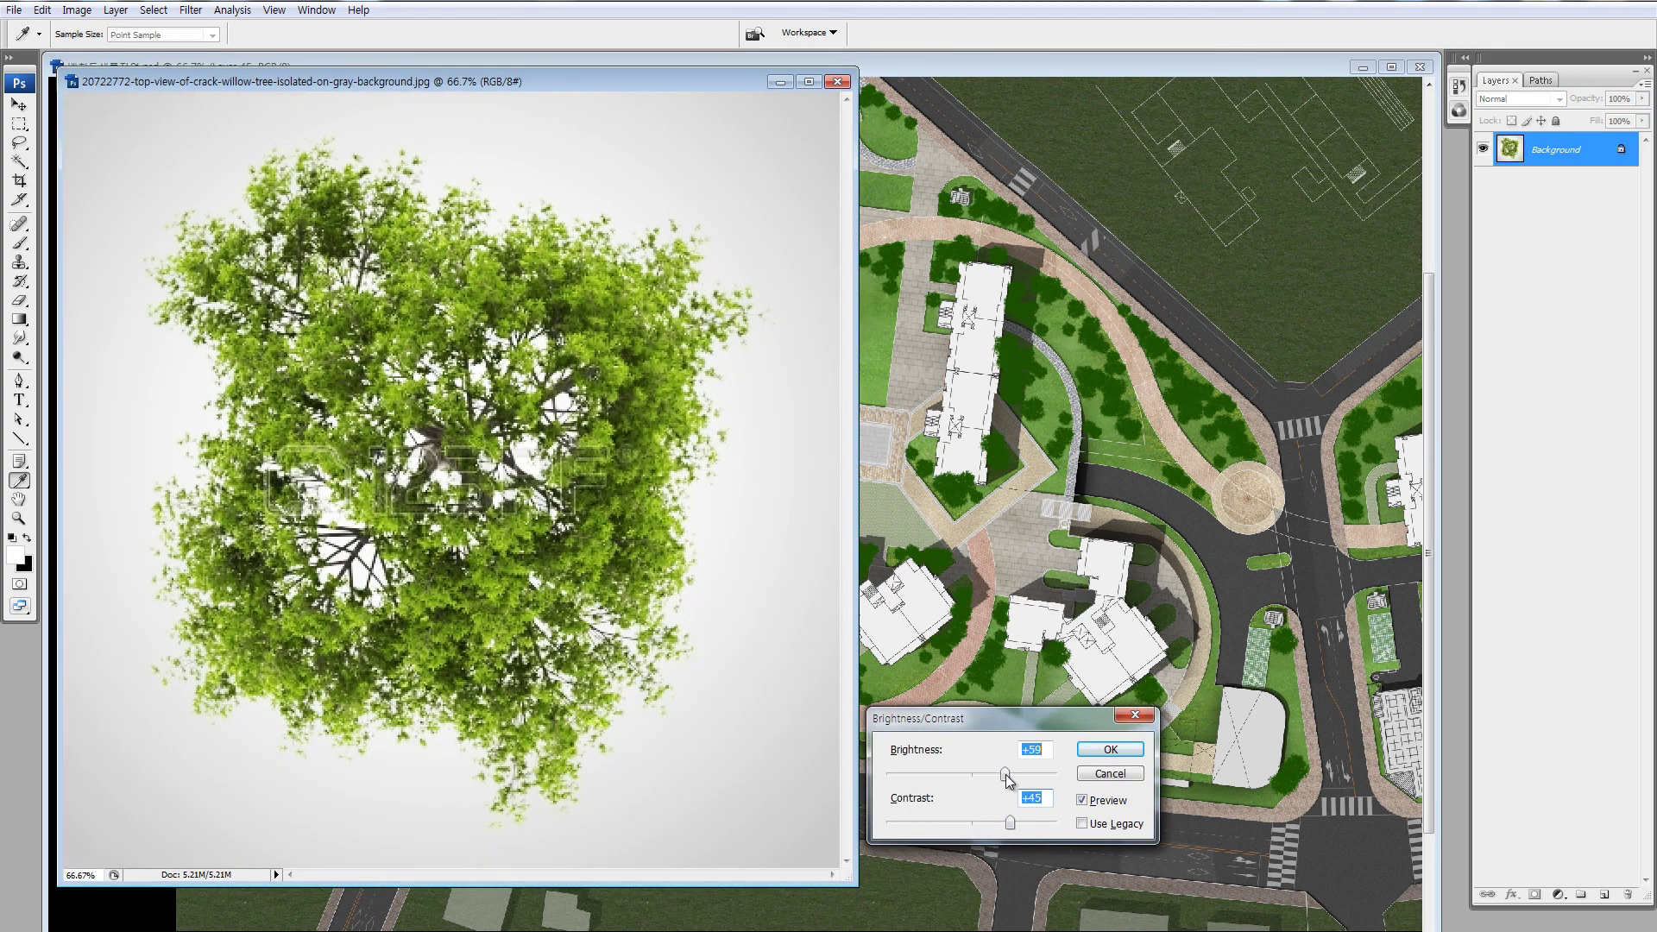
left_click(1099, 755)
Isolate the willow from its gray background using Color Range with a fuzziness of about 151, and copy it to a new layer
key("alt+s")
key("c")
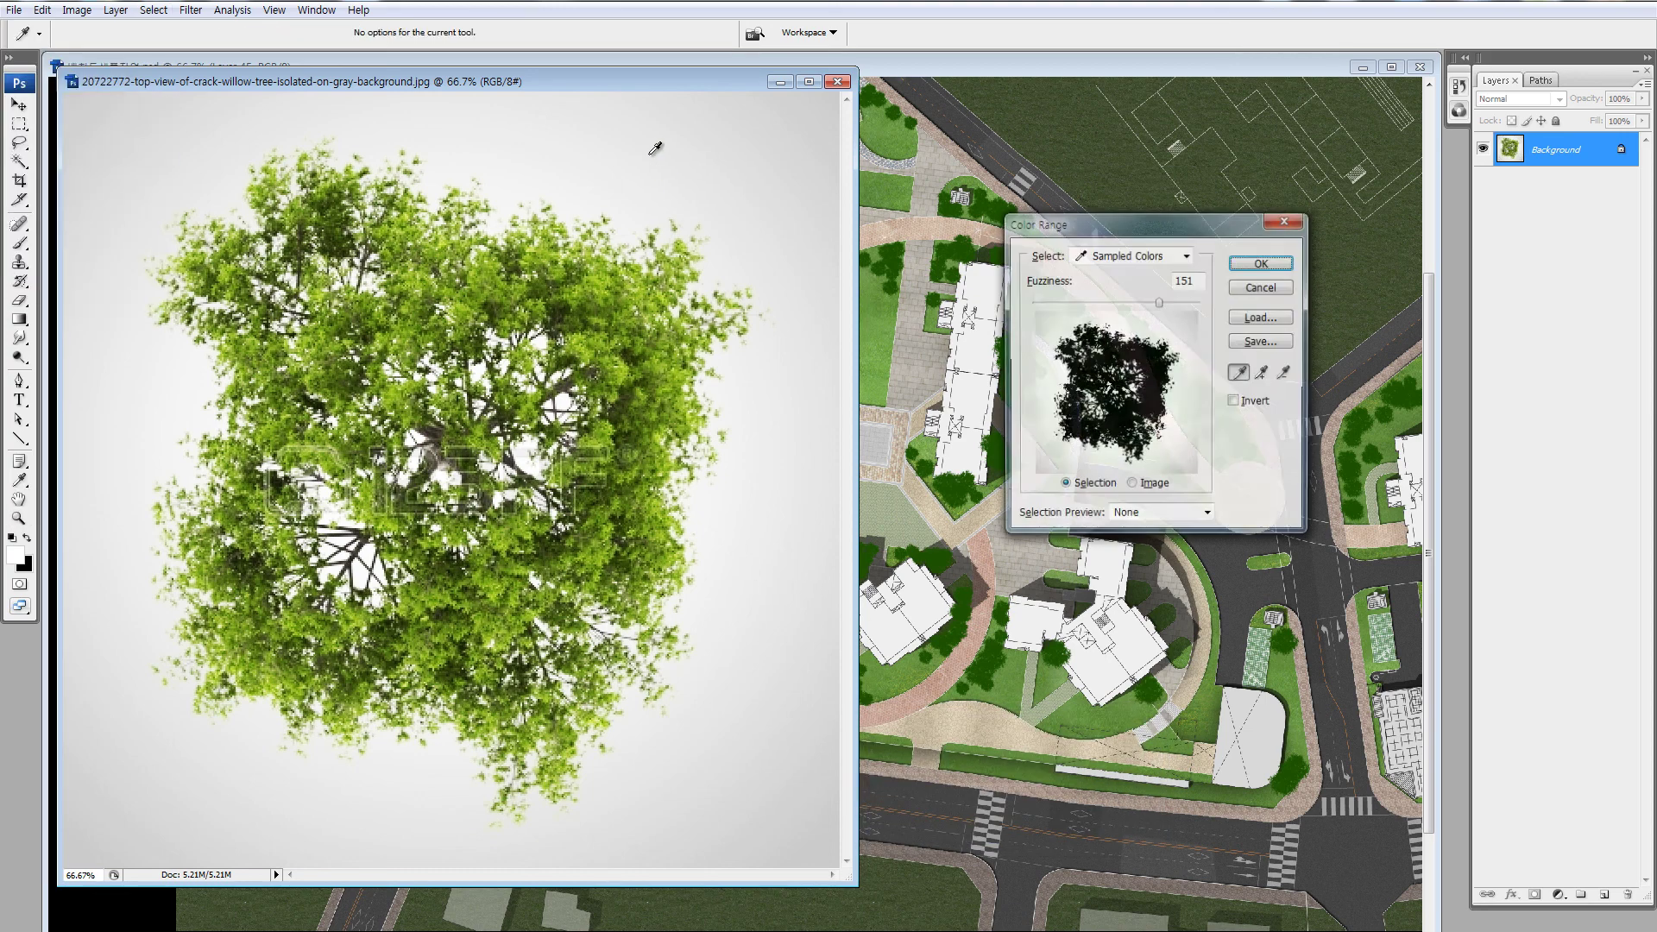
mouse_move(1164, 308)
left_mouse_down()
mouse_move(1183, 305)
mouse_move(1145, 306)
mouse_move(1161, 306)
left_mouse_up()
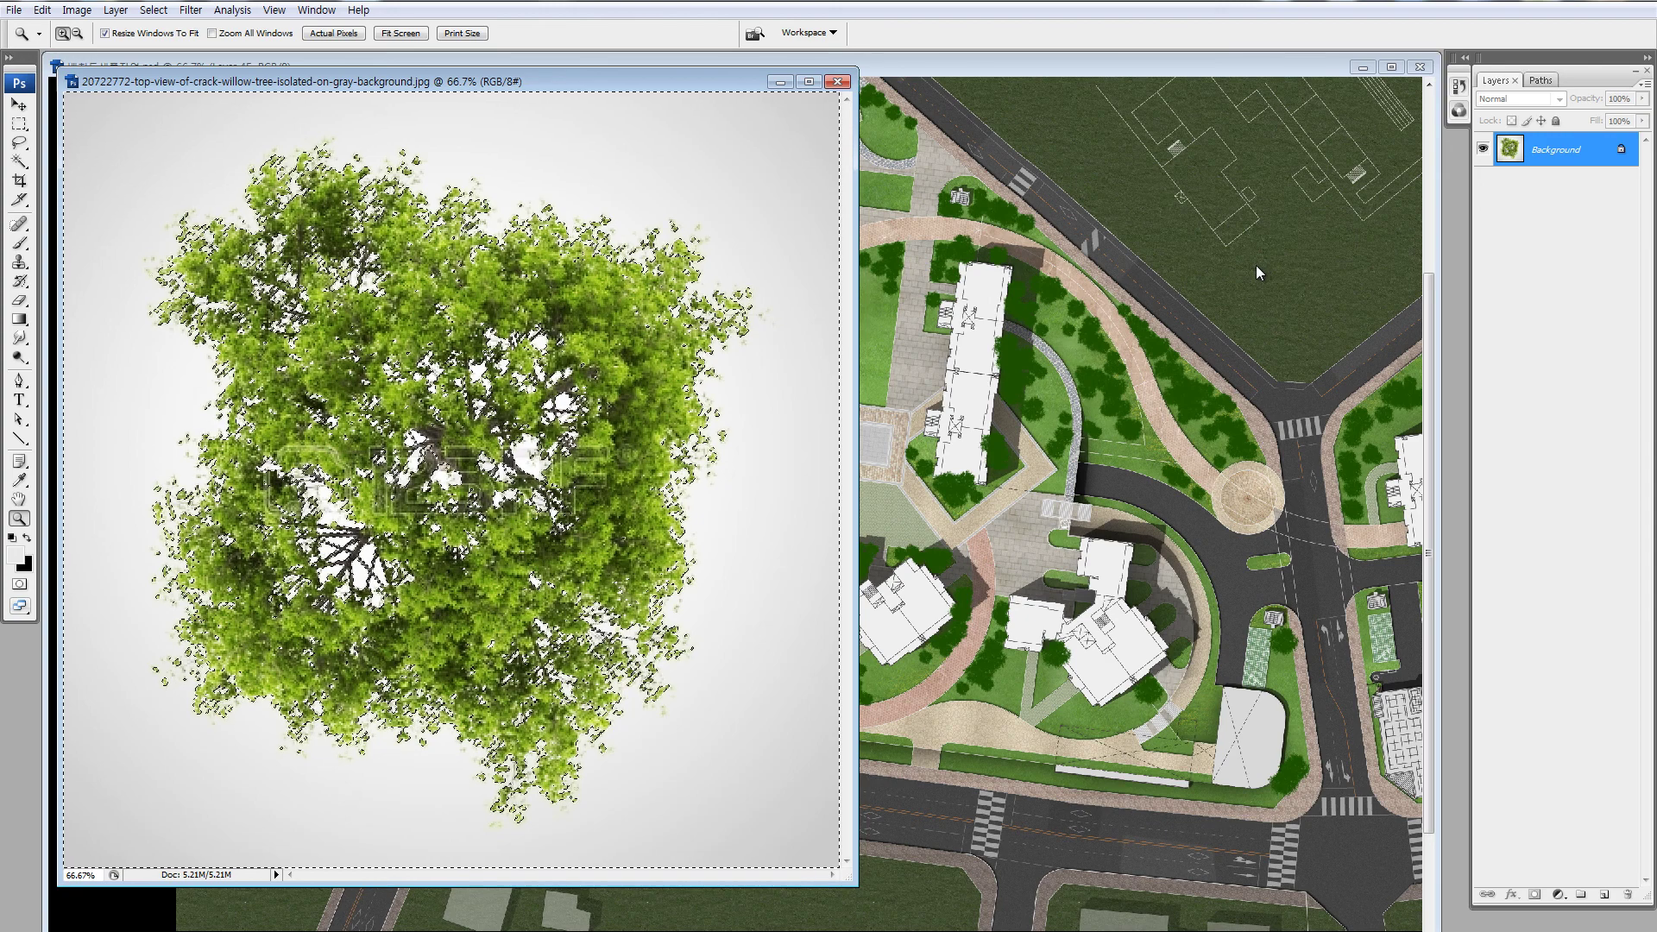
key("ctrl+j")
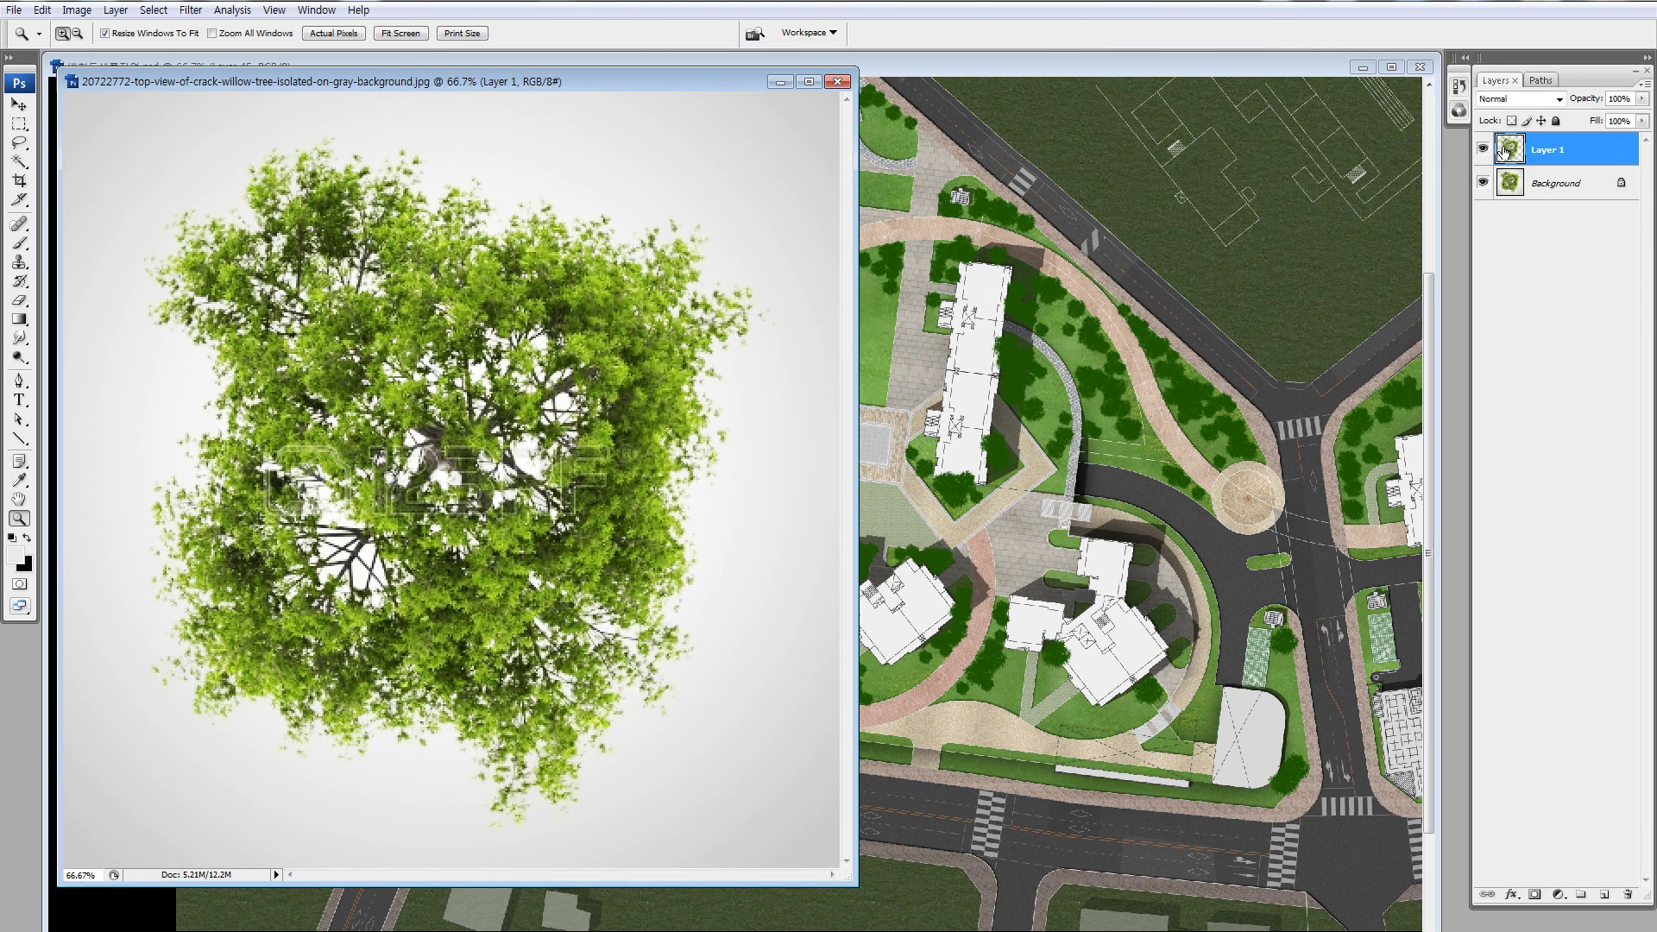
Bring the isolated willow into the site plan document and scale it down to 17.5%
left_click_drag(1503, 151, 1243, 276)
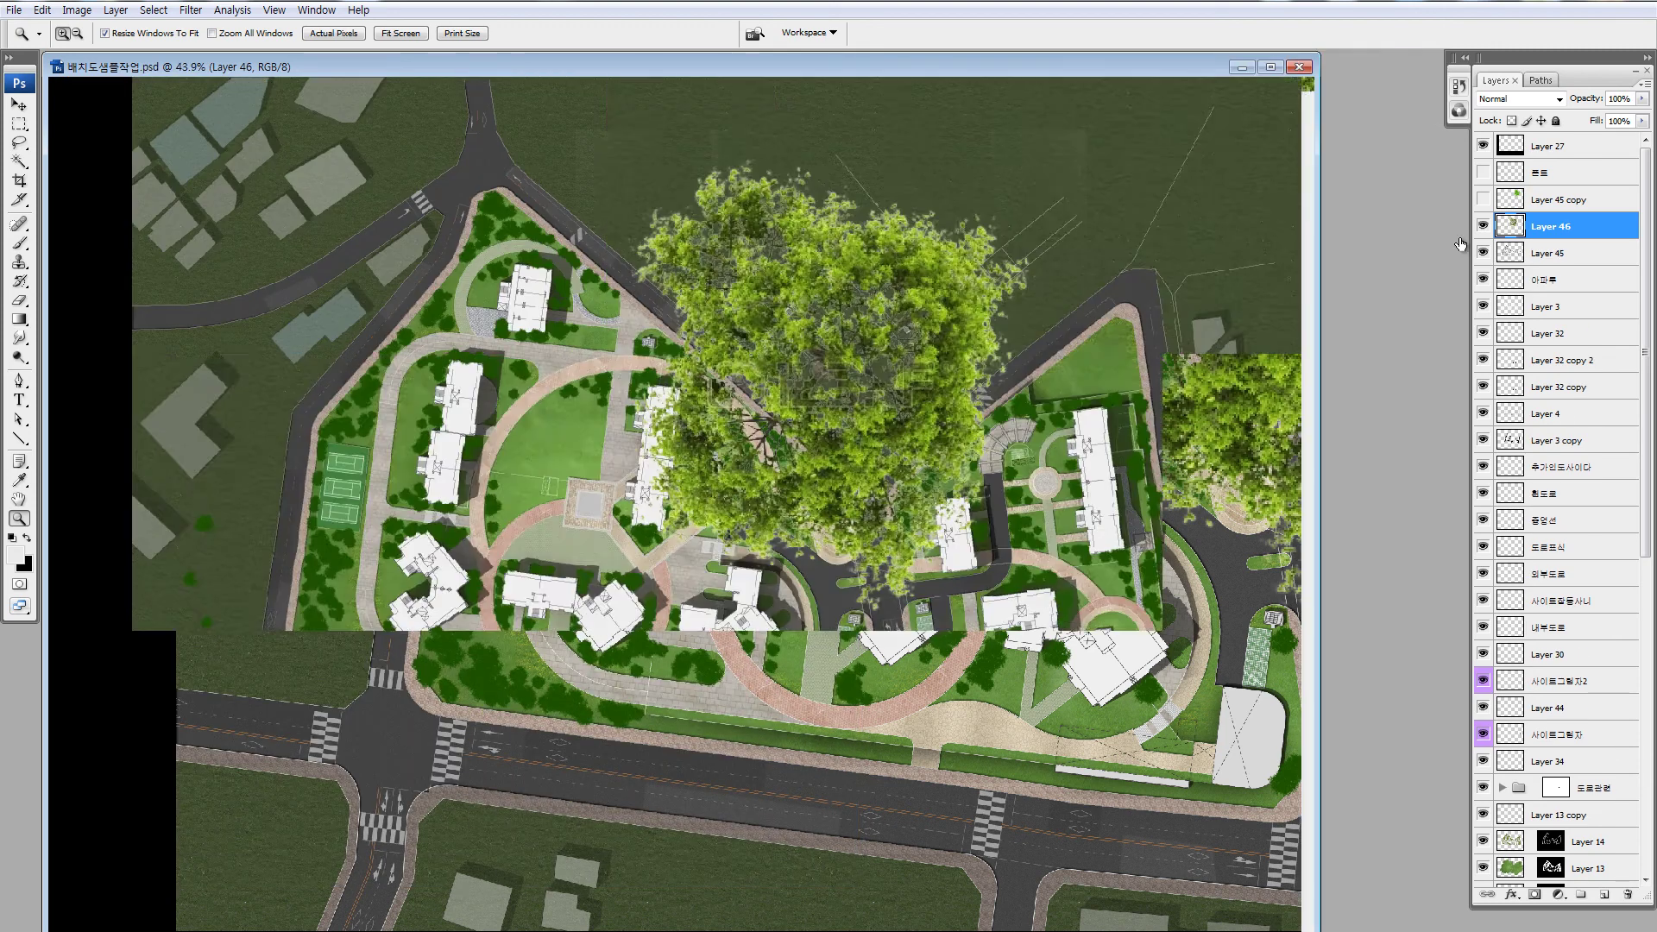
key("ctrl+minus")
key("ctrl+t")
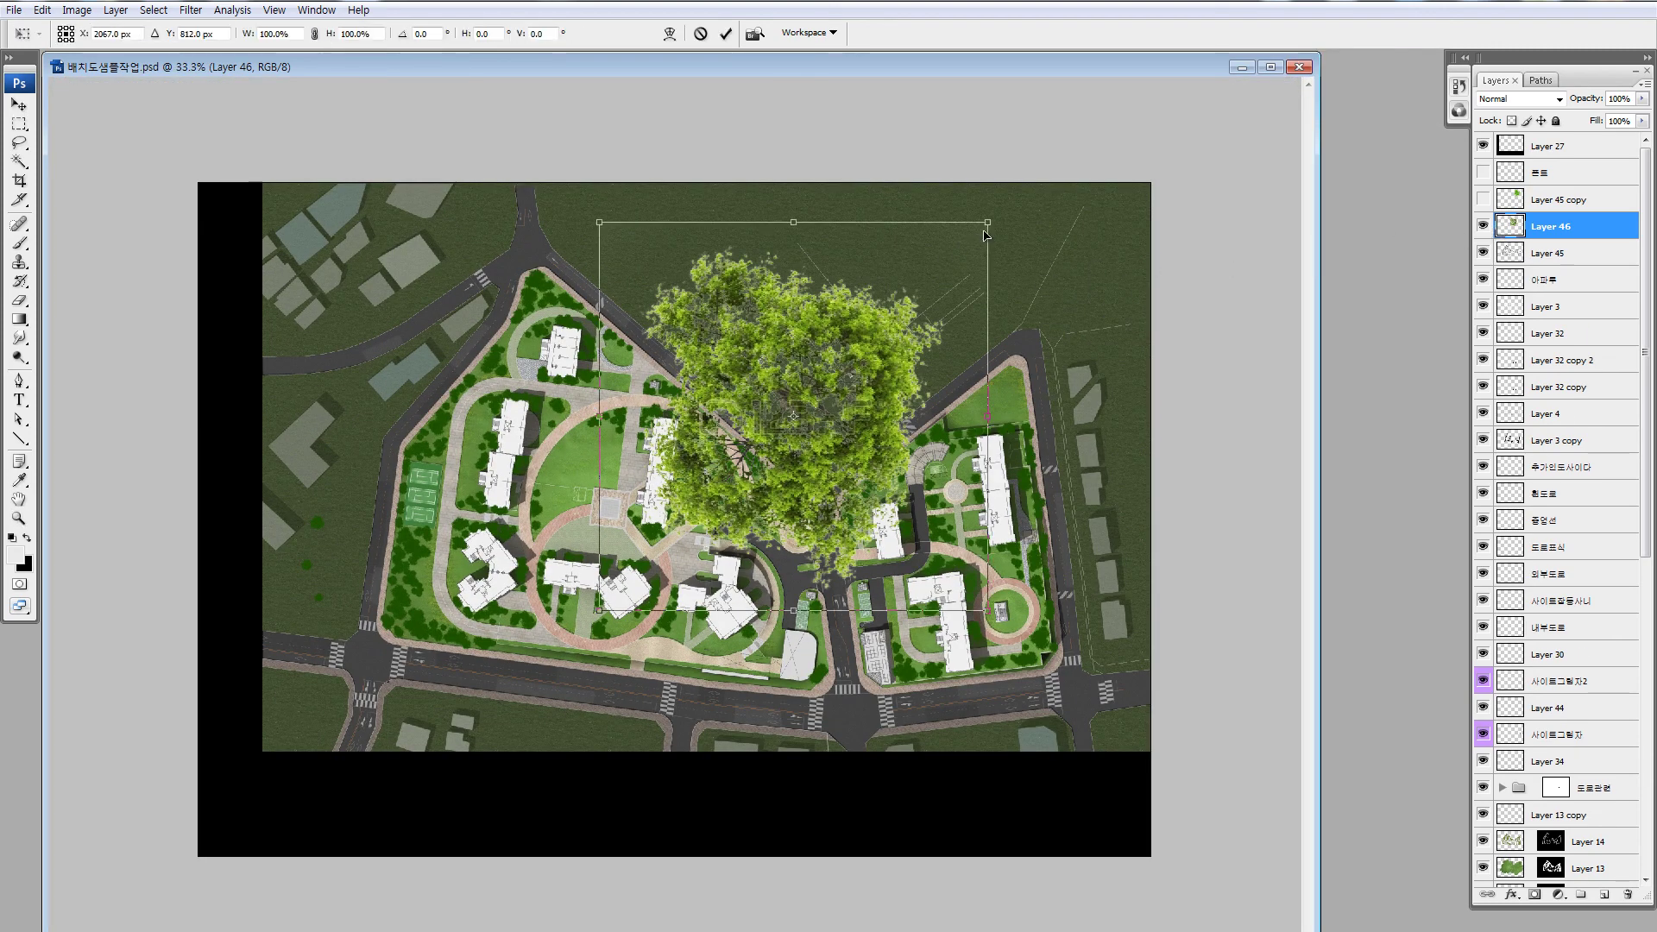
left_click_drag(990, 230, 658, 573)
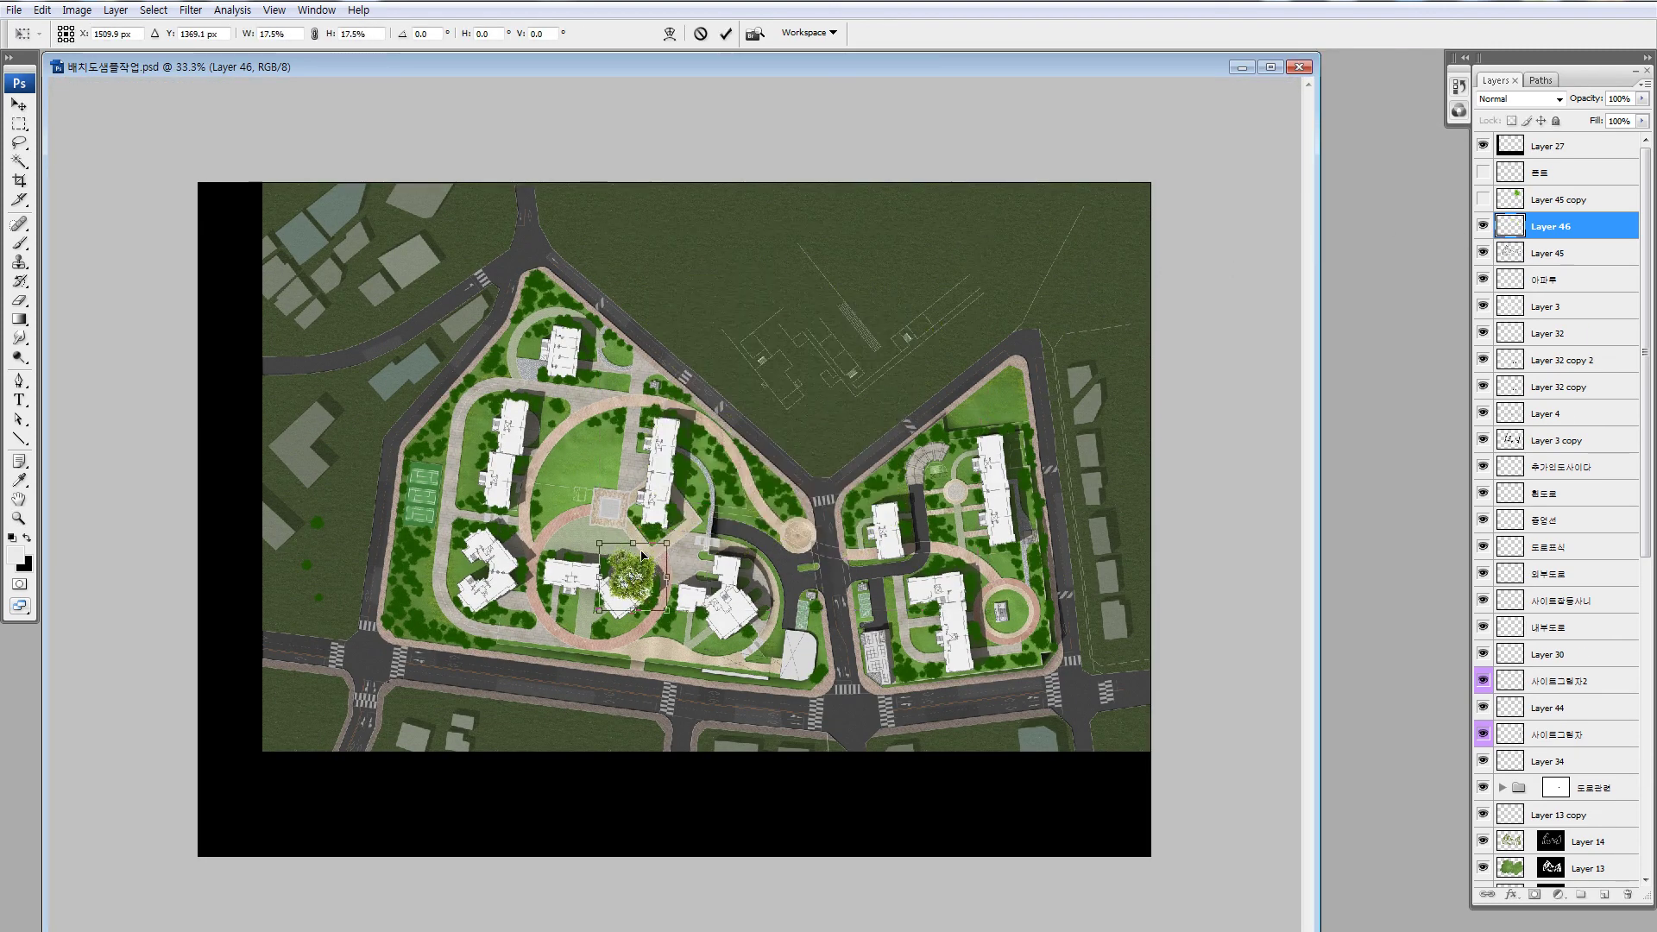
key("Return")
Fill the willow's shape with the dark green sampled from the existing trees and move it onto the central lawn beside the square plaza
left_click_drag(407, 413, 715, 701)
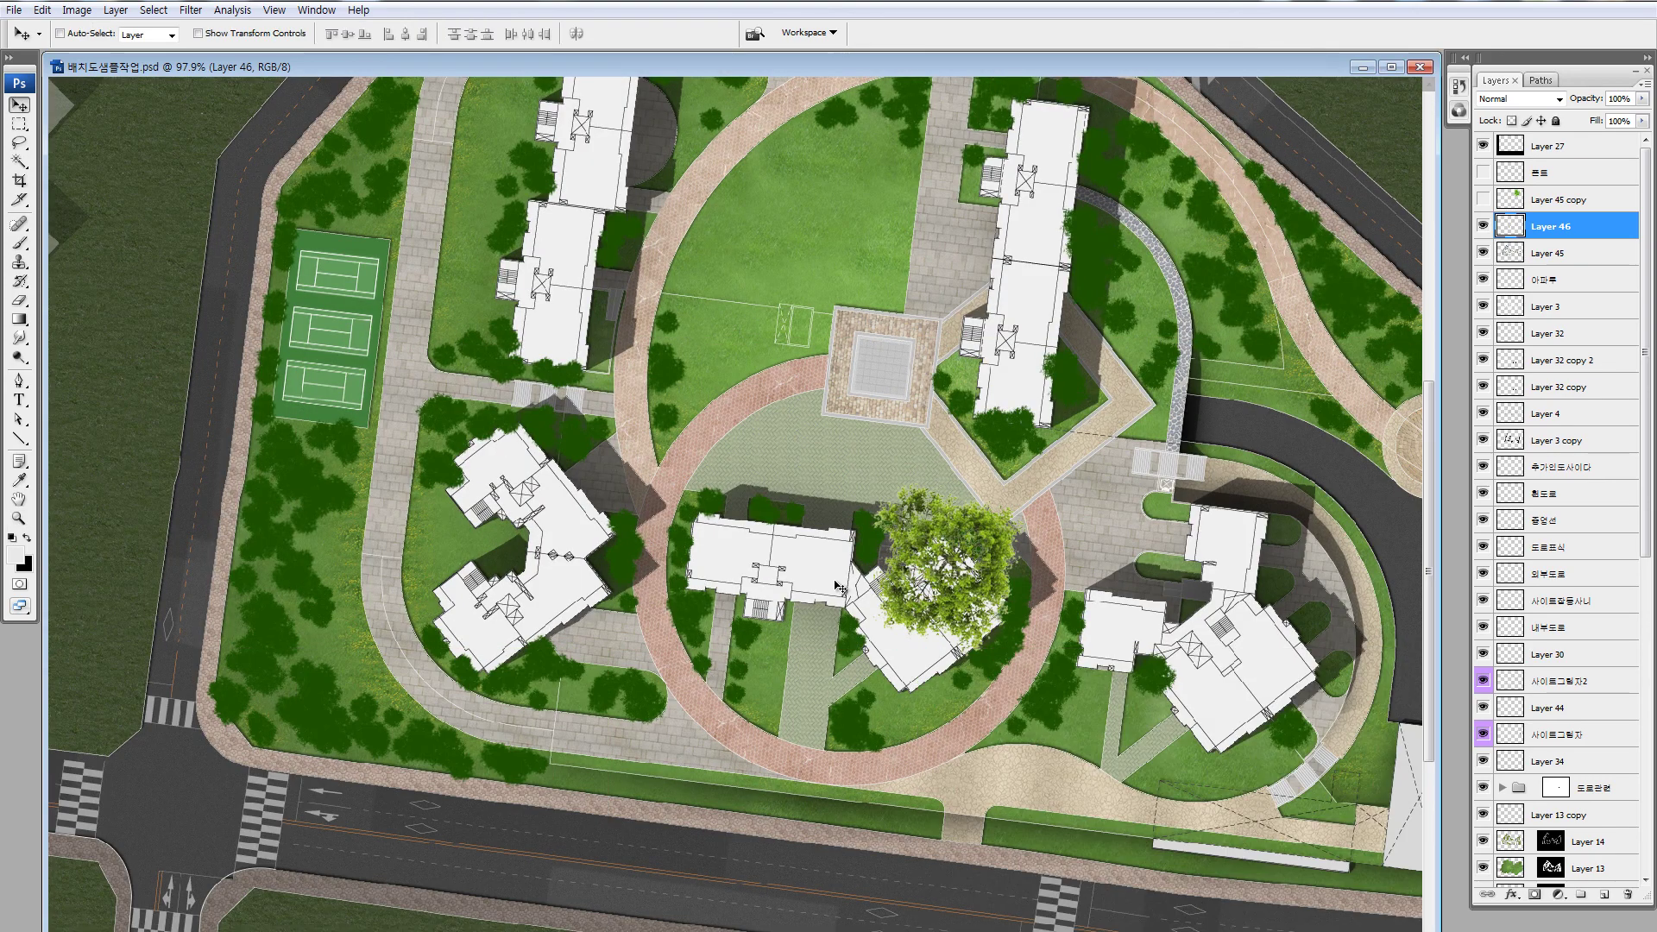
key("i")
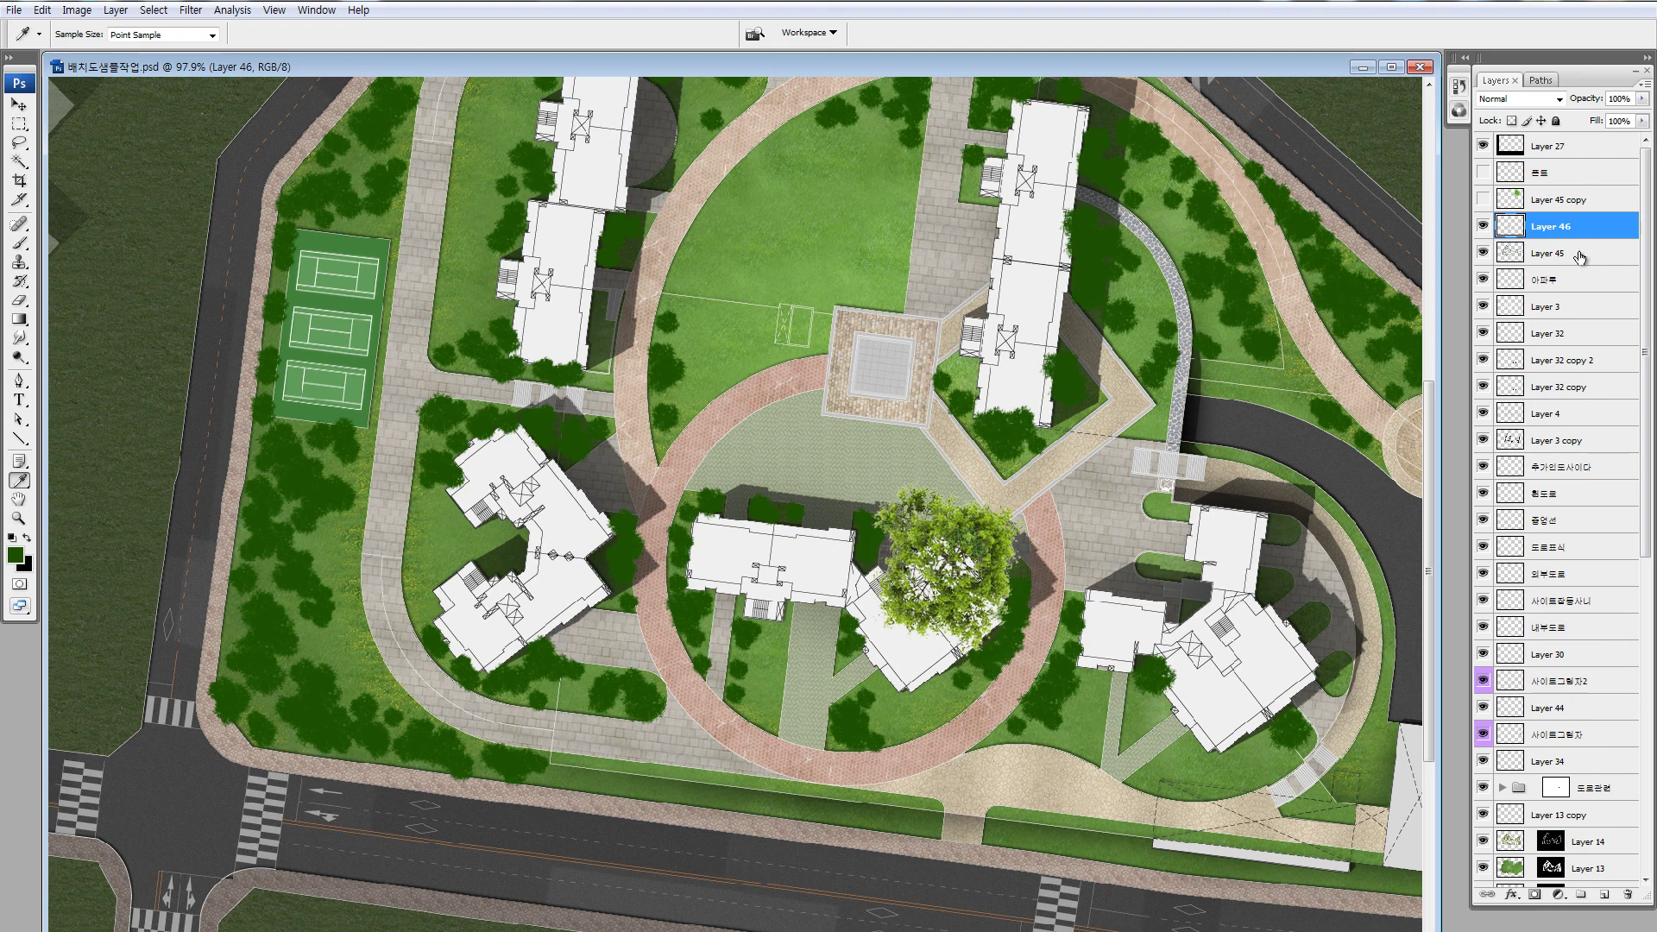
left_click(1510, 228, "ctrl")
key("alt+Delete")
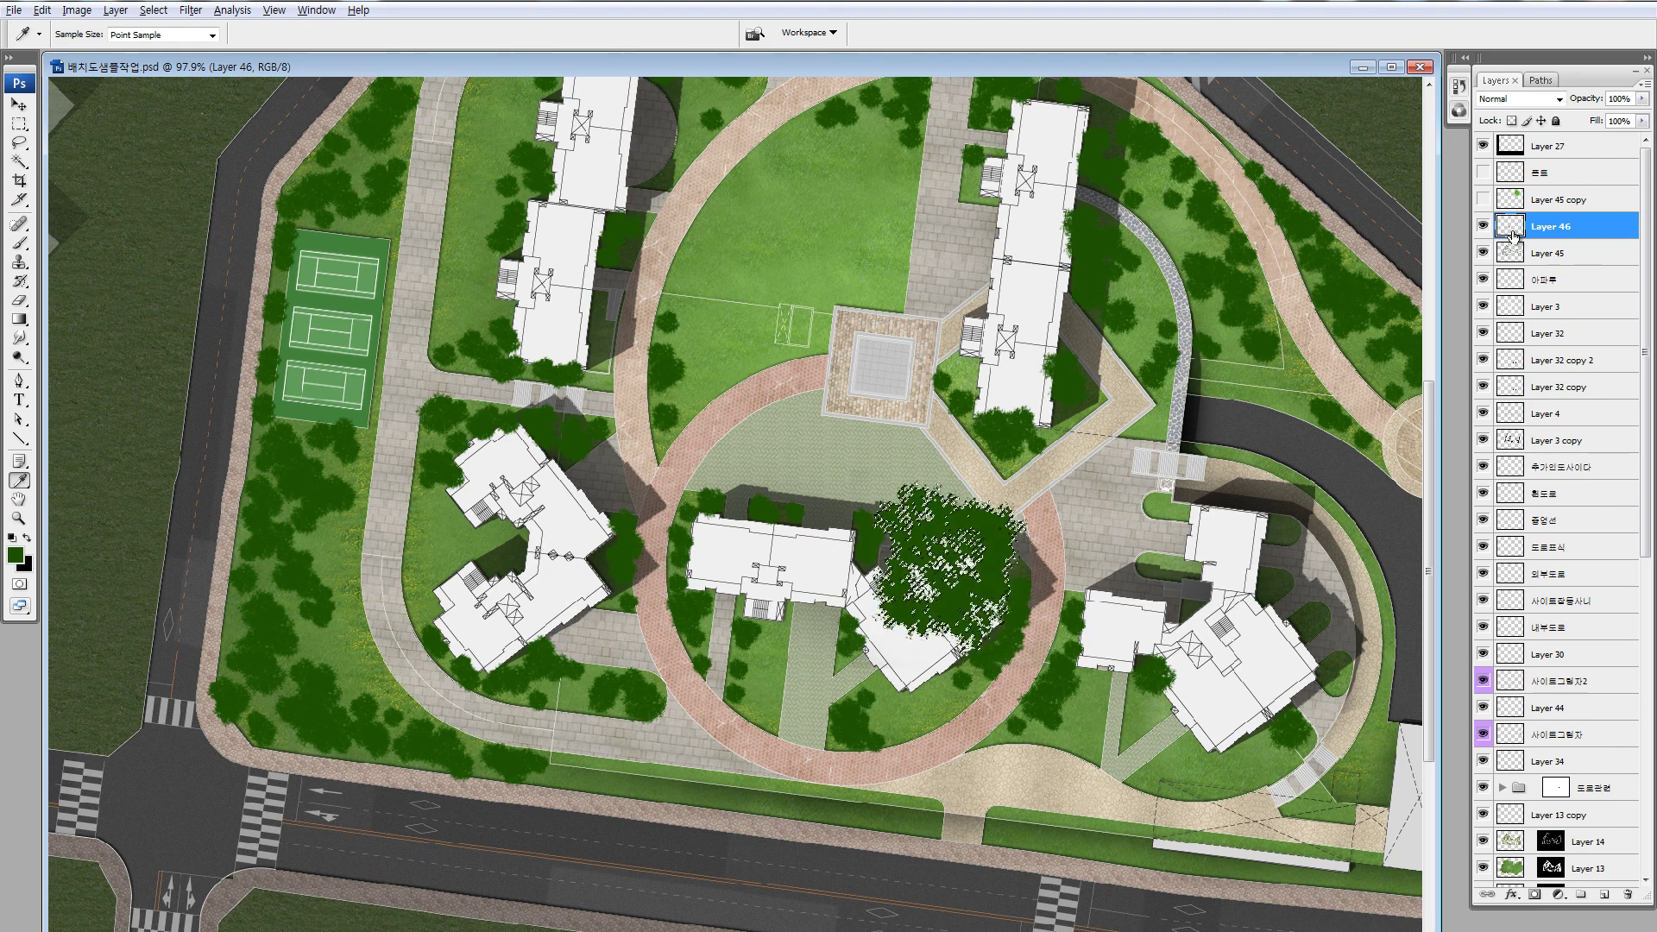
key("v")
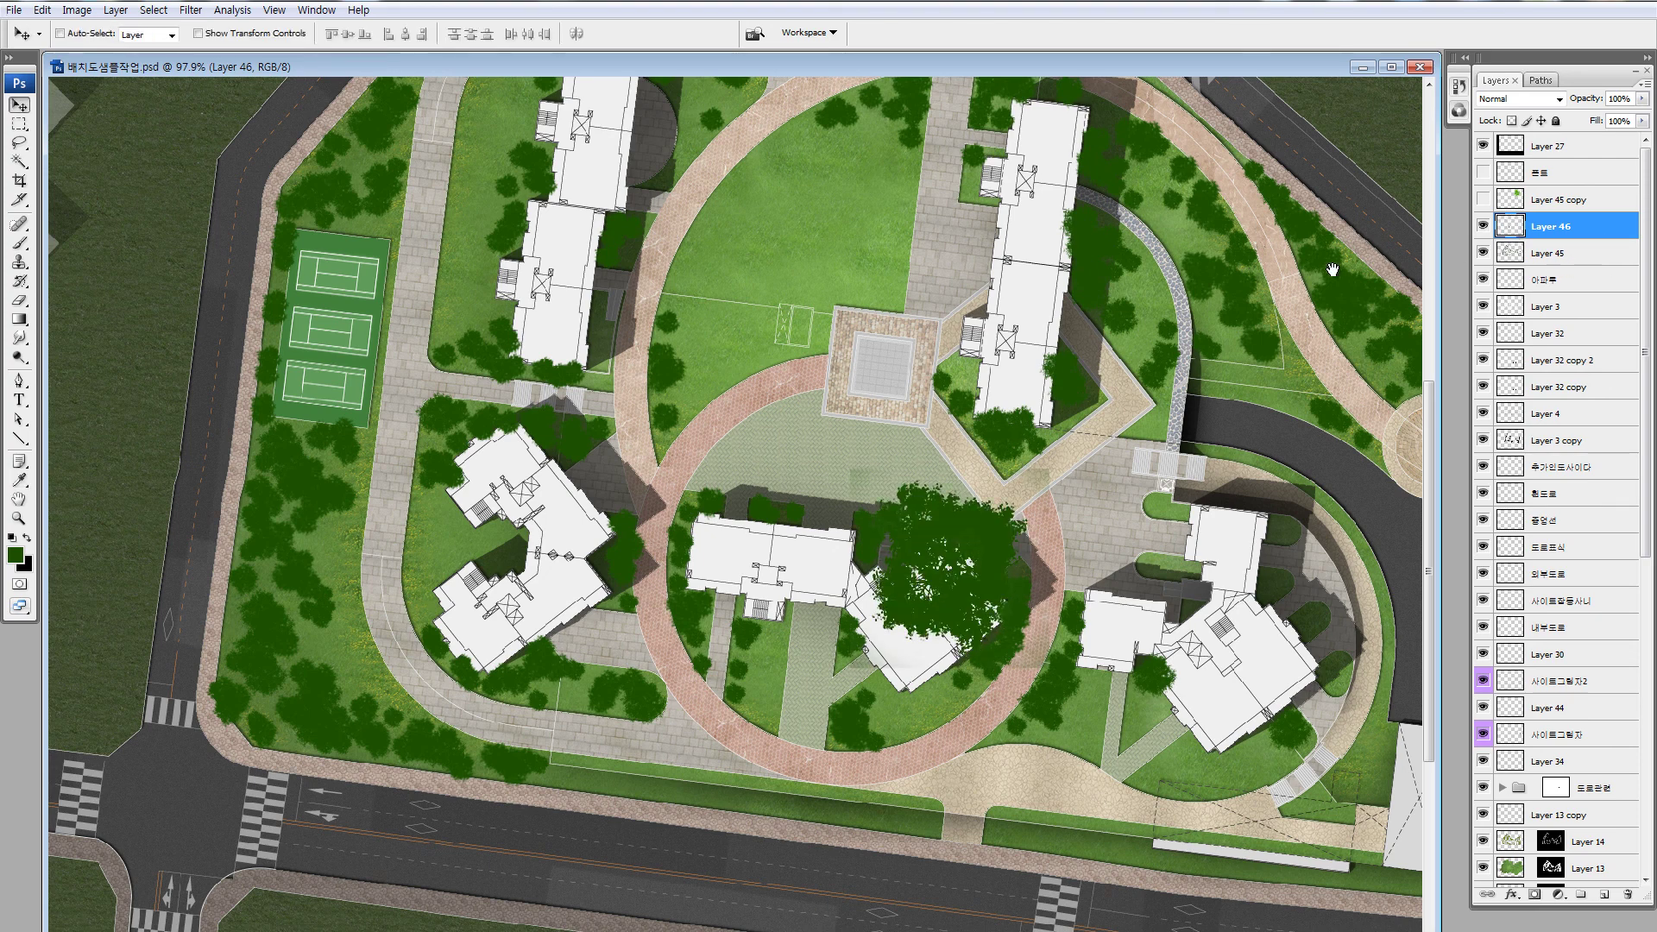
left_click_drag(775, 578, 556, 809)
left_click_drag(720, 799, 603, 525)
Lasso and delete the faint background remnants on all sides of the dark green willow
key("z")
left_click_drag(398, 383, 760, 786)
key("l")
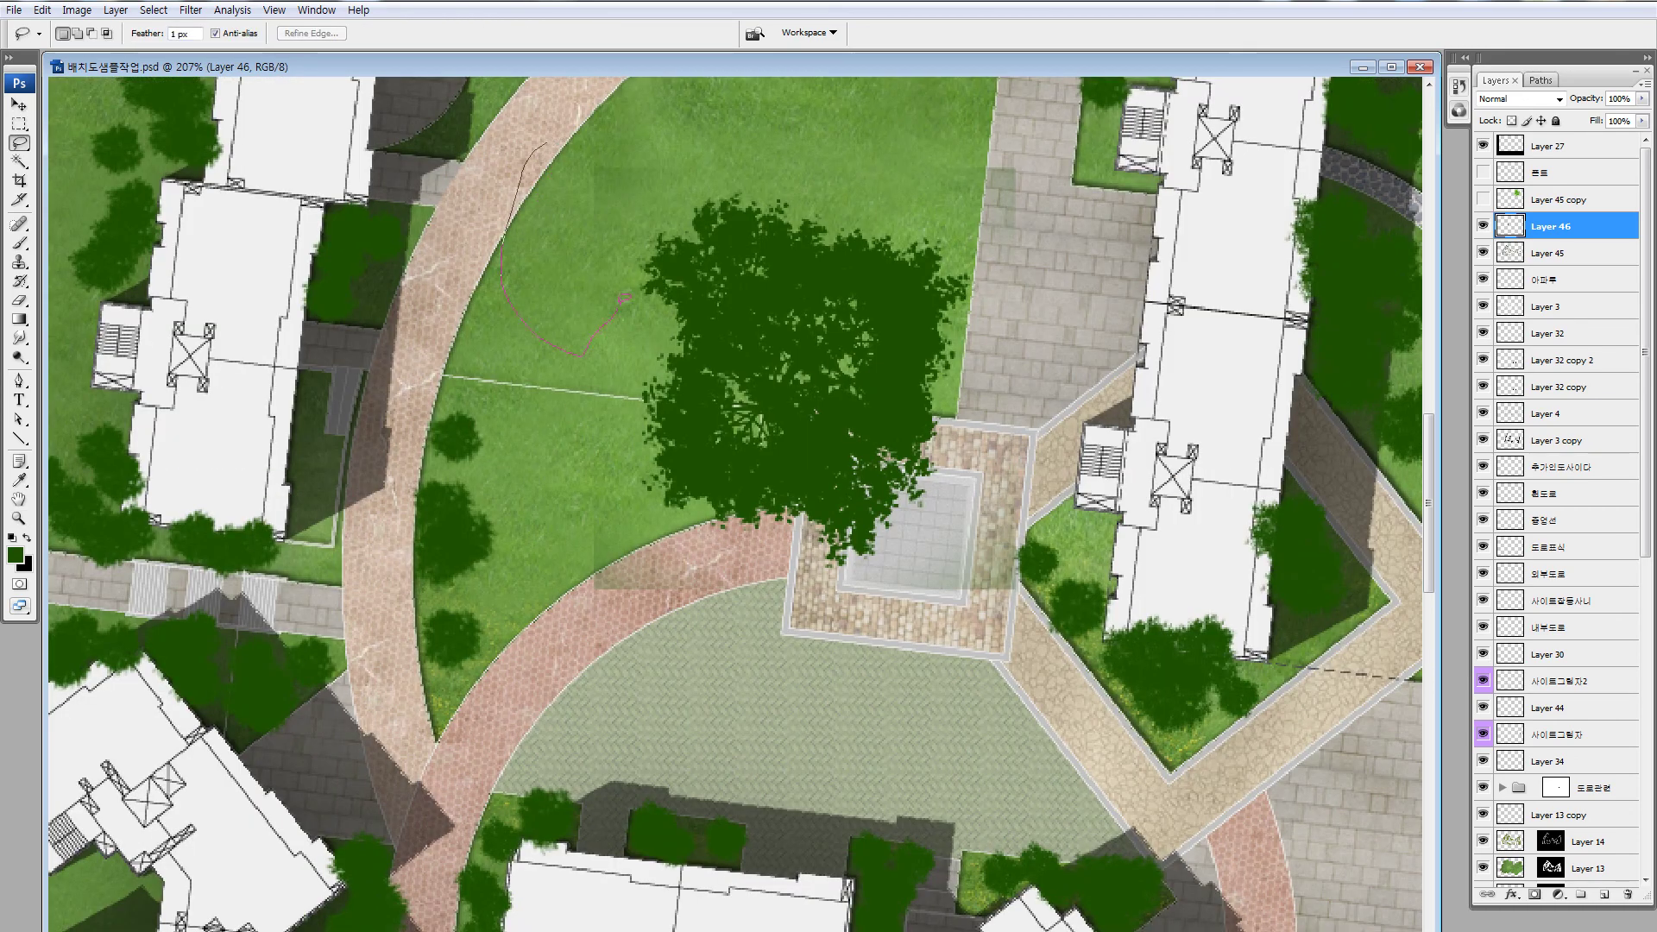
left_click_drag(695, 151, 682, 147)
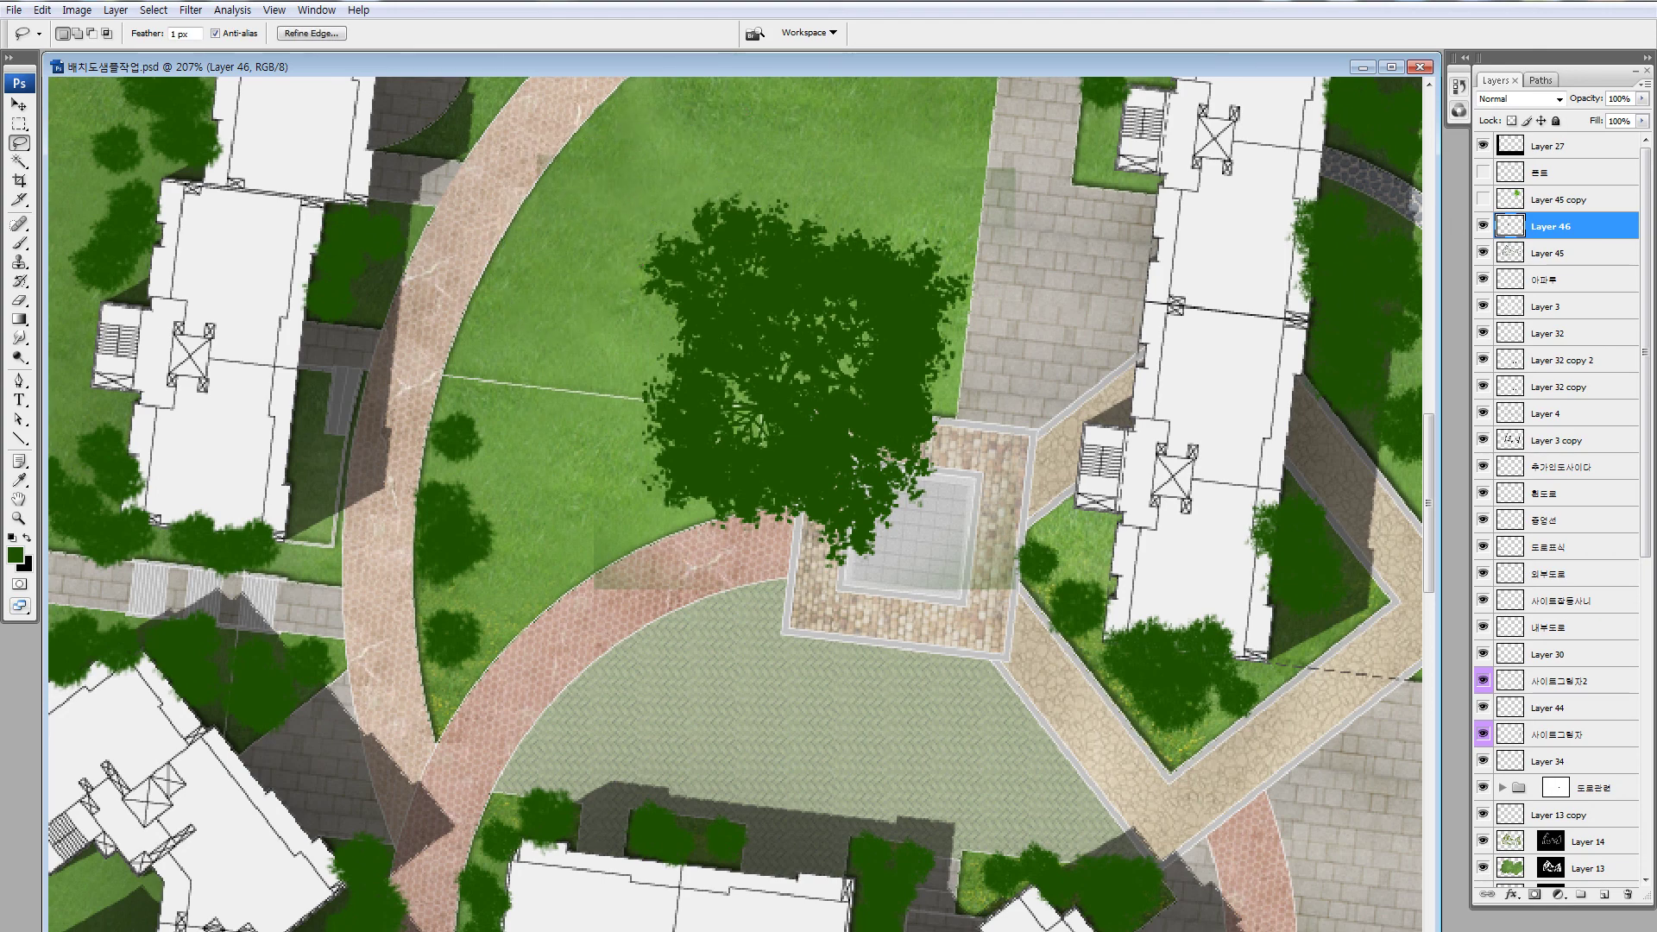
key("ctrl+d")
left_click_drag(811, 190, 648, 272)
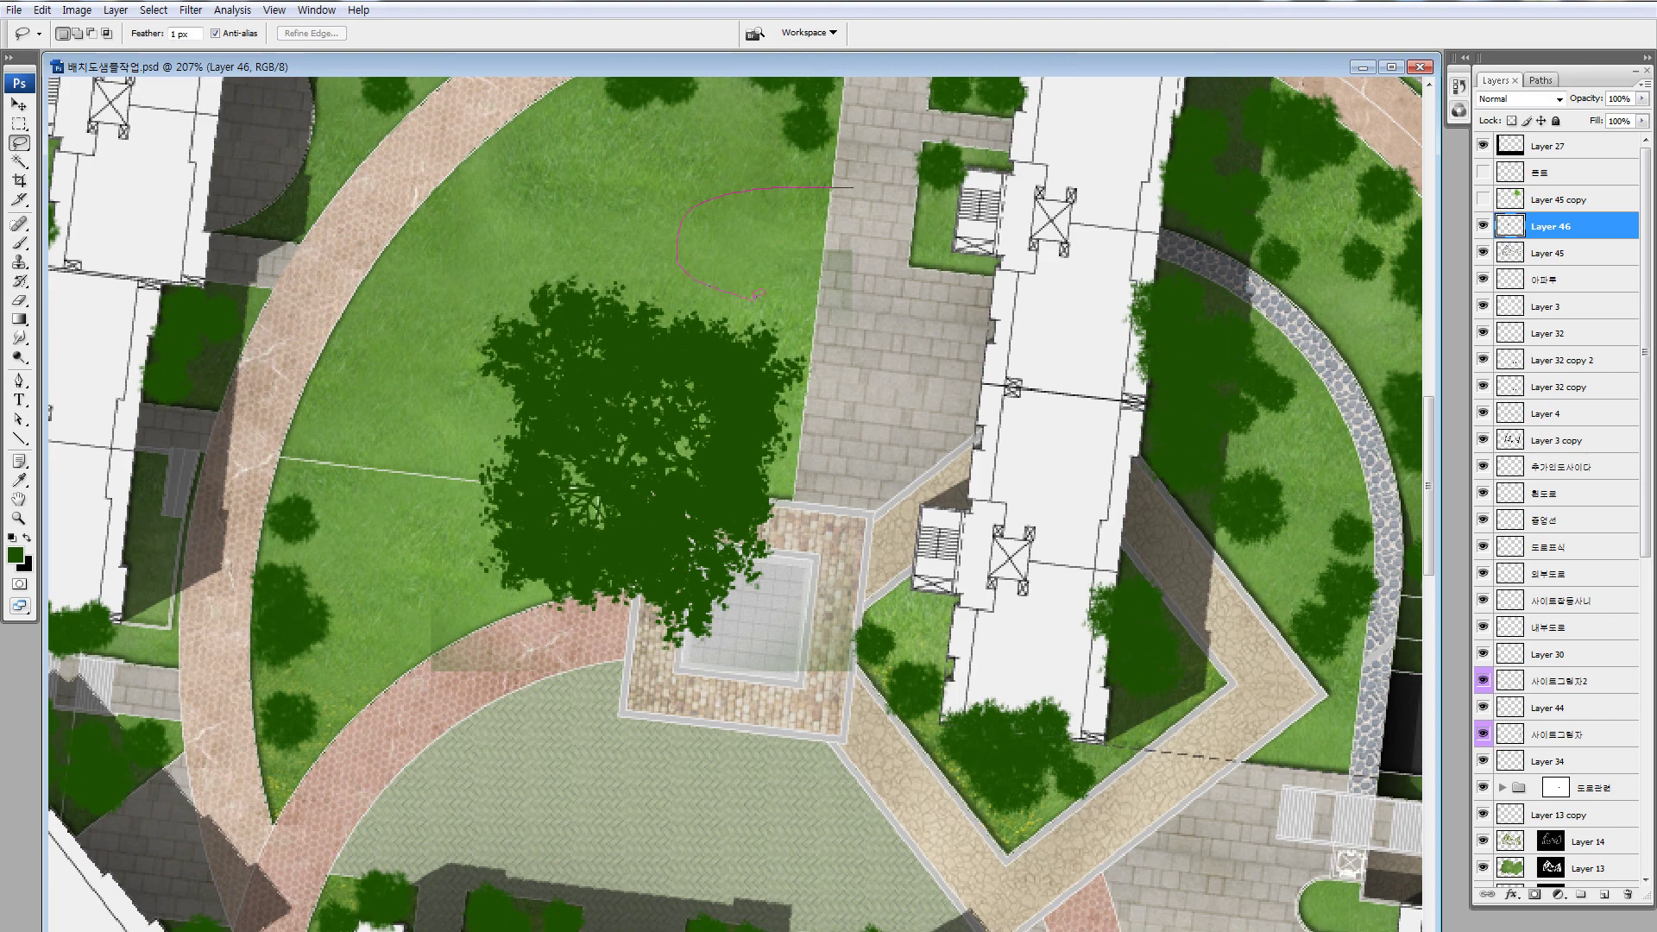
left_click_drag(755, 298, 863, 191)
key("ctrl+d")
mouse_move(448, 582)
left_mouse_down()
mouse_move(534, 420)
mouse_move(665, 595)
left_mouse_up()
key("ctrl+d")
left_click_drag(887, 655, 665, 501)
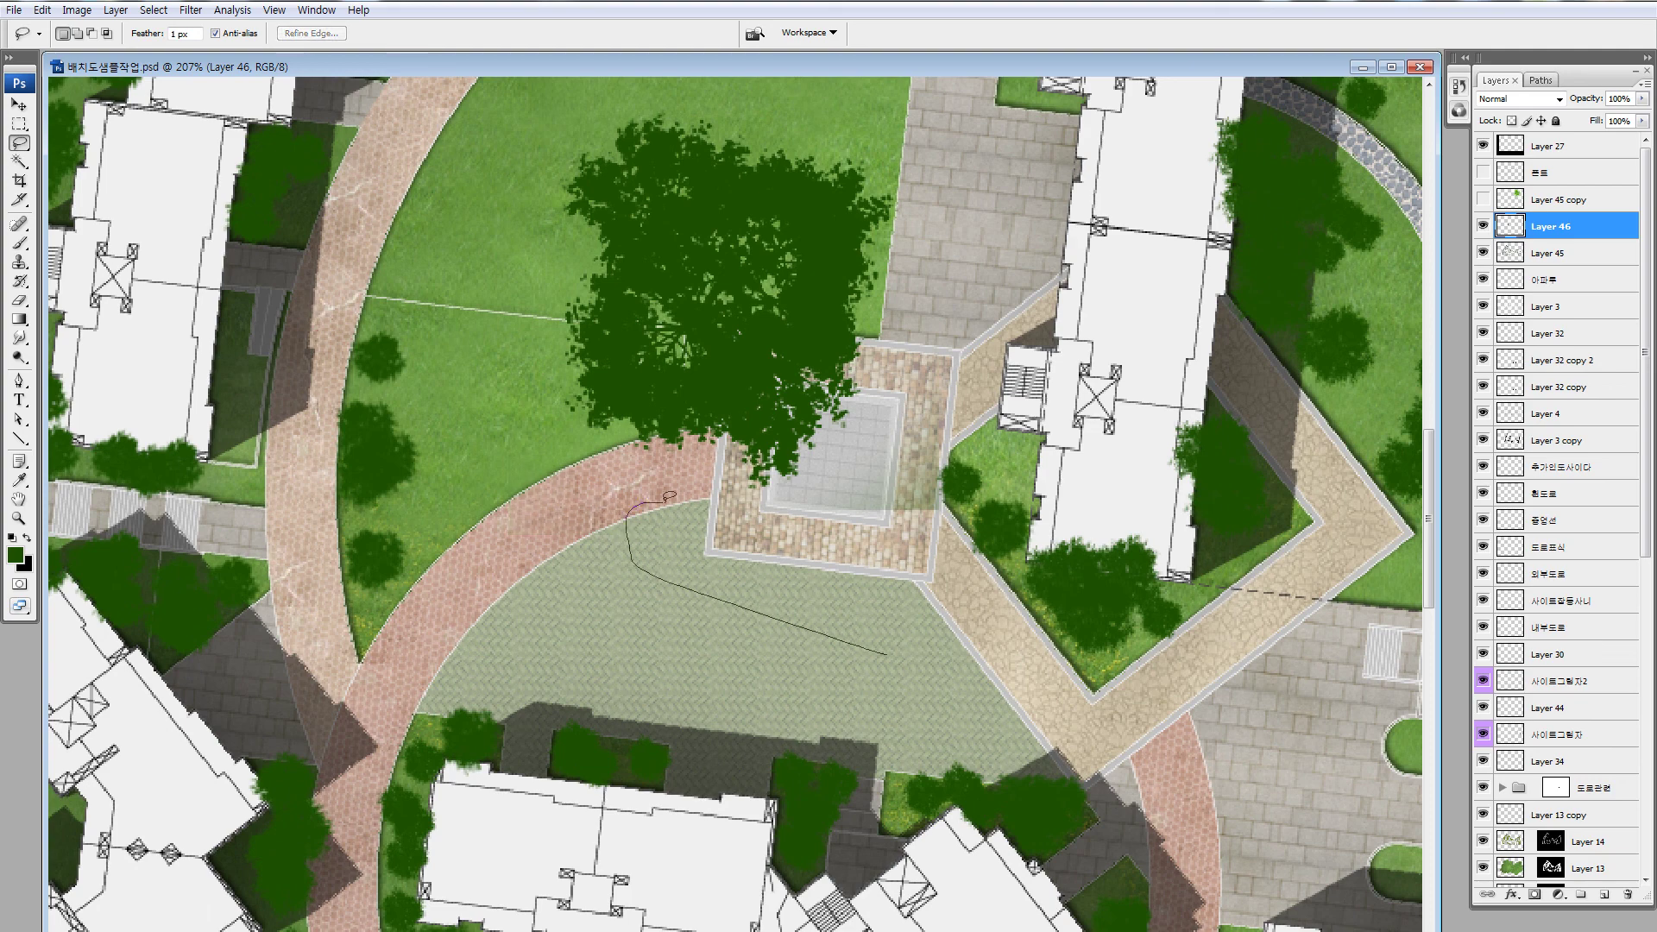
left_click_drag(843, 450, 1120, 549)
key("ctrl+d")
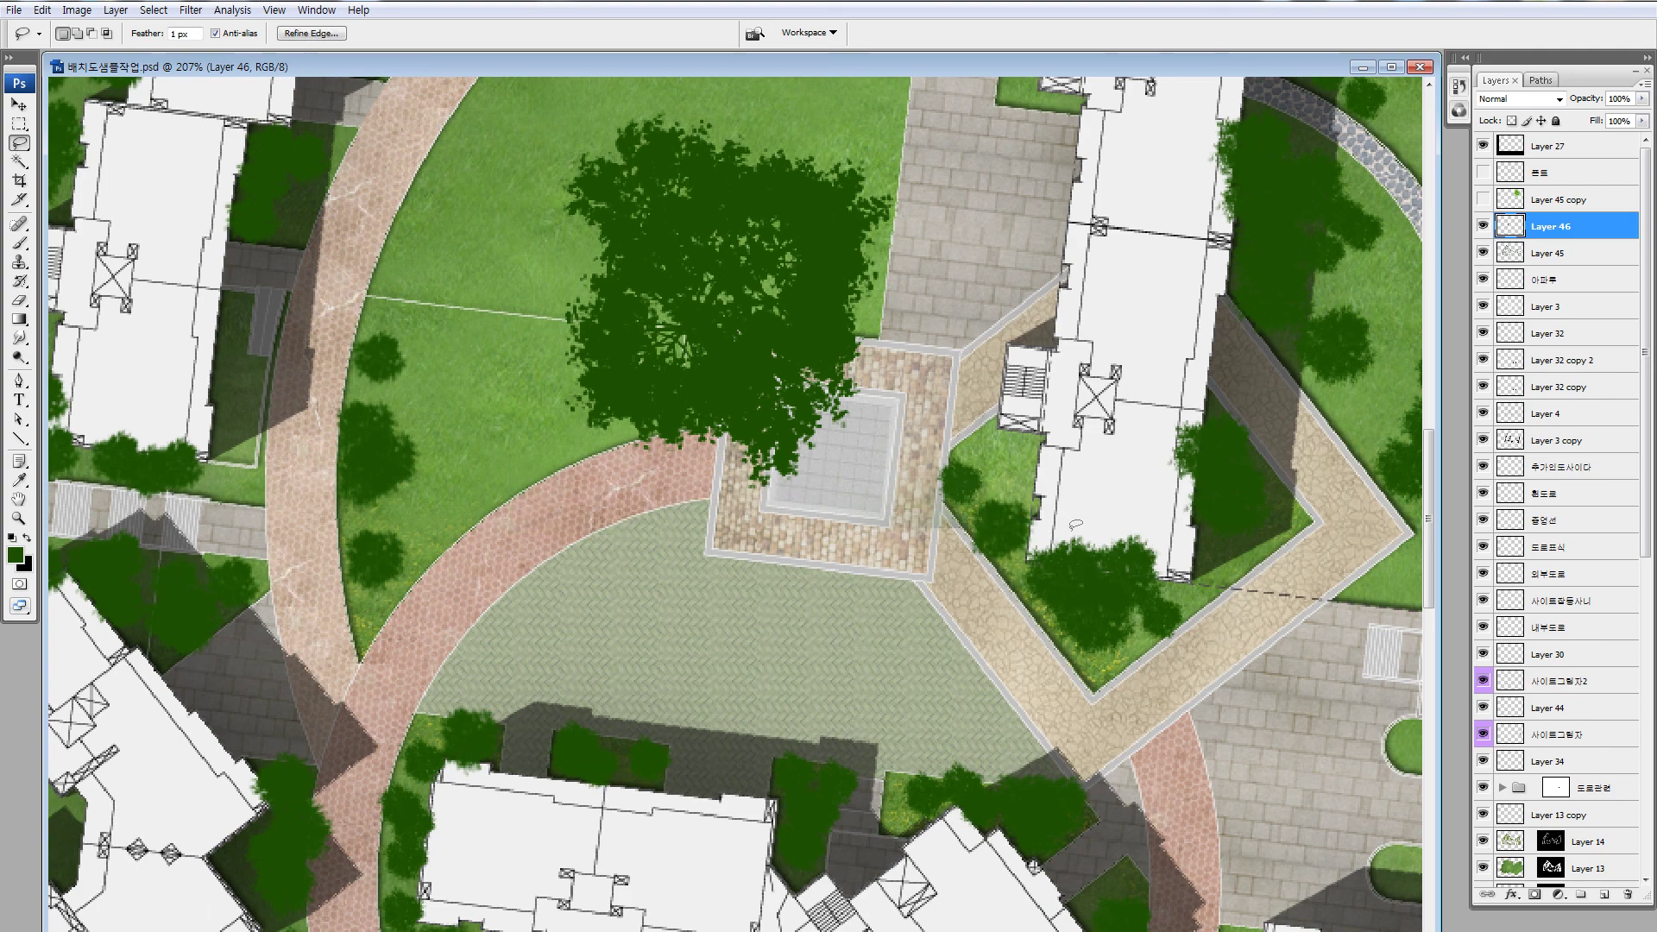
Move the cleaned willow outside the site, onto the dark field west of the boundary road
key("ctrl+0")
key("ctrl+minus")
key("v")
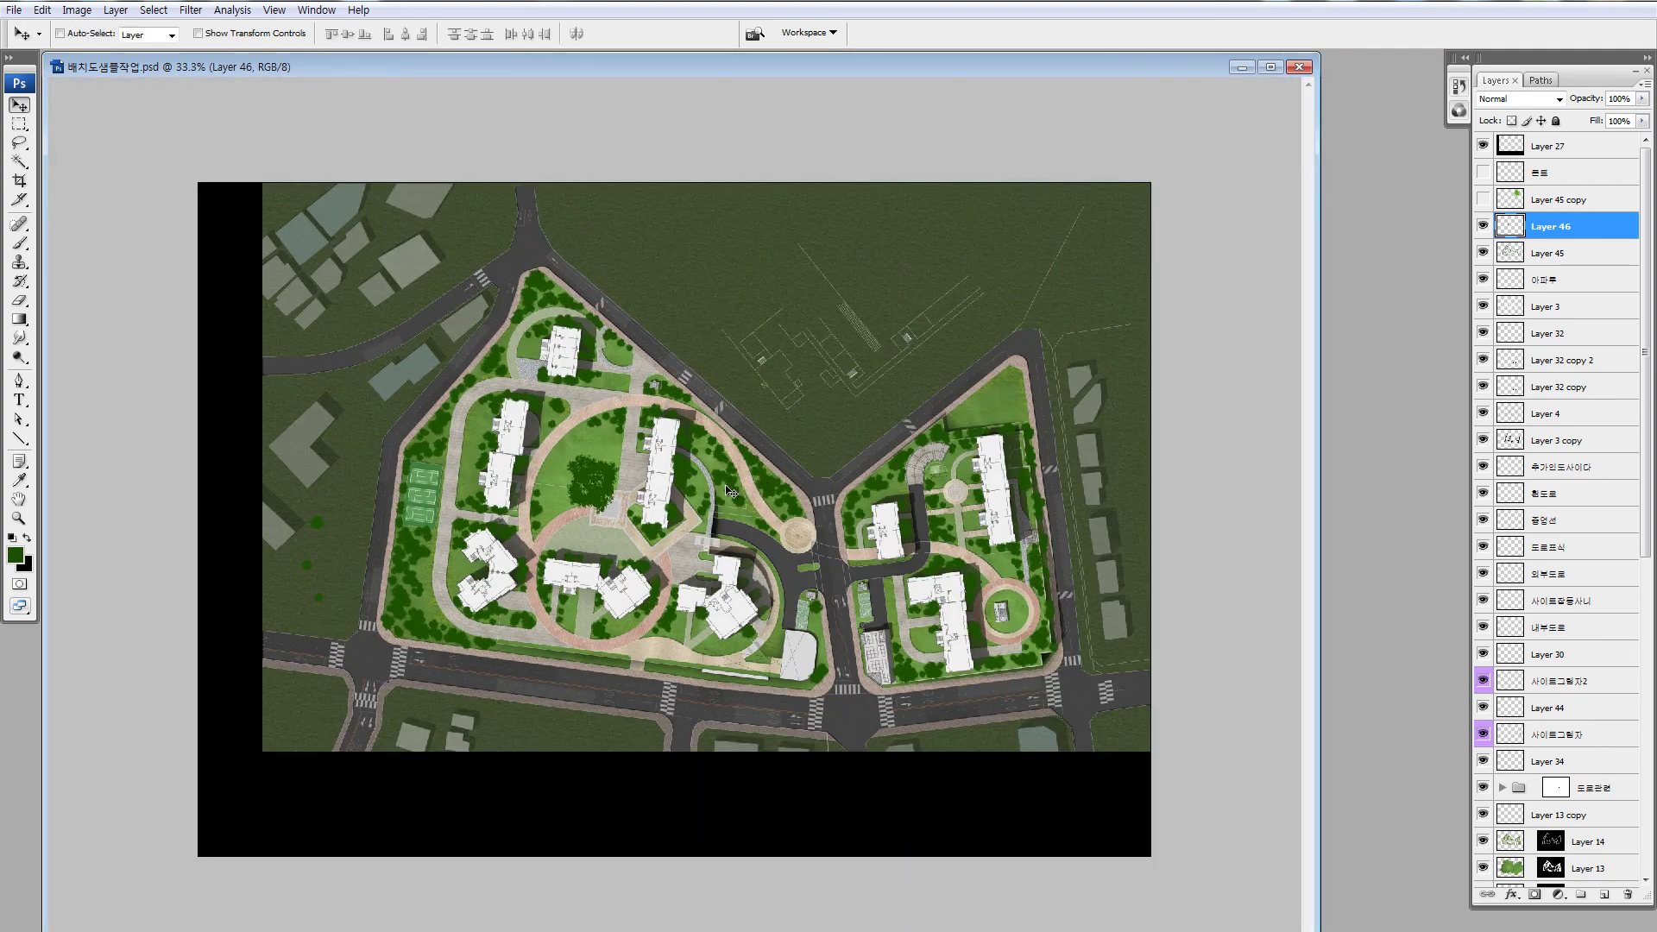
left_click_drag(583, 470, 331, 394)
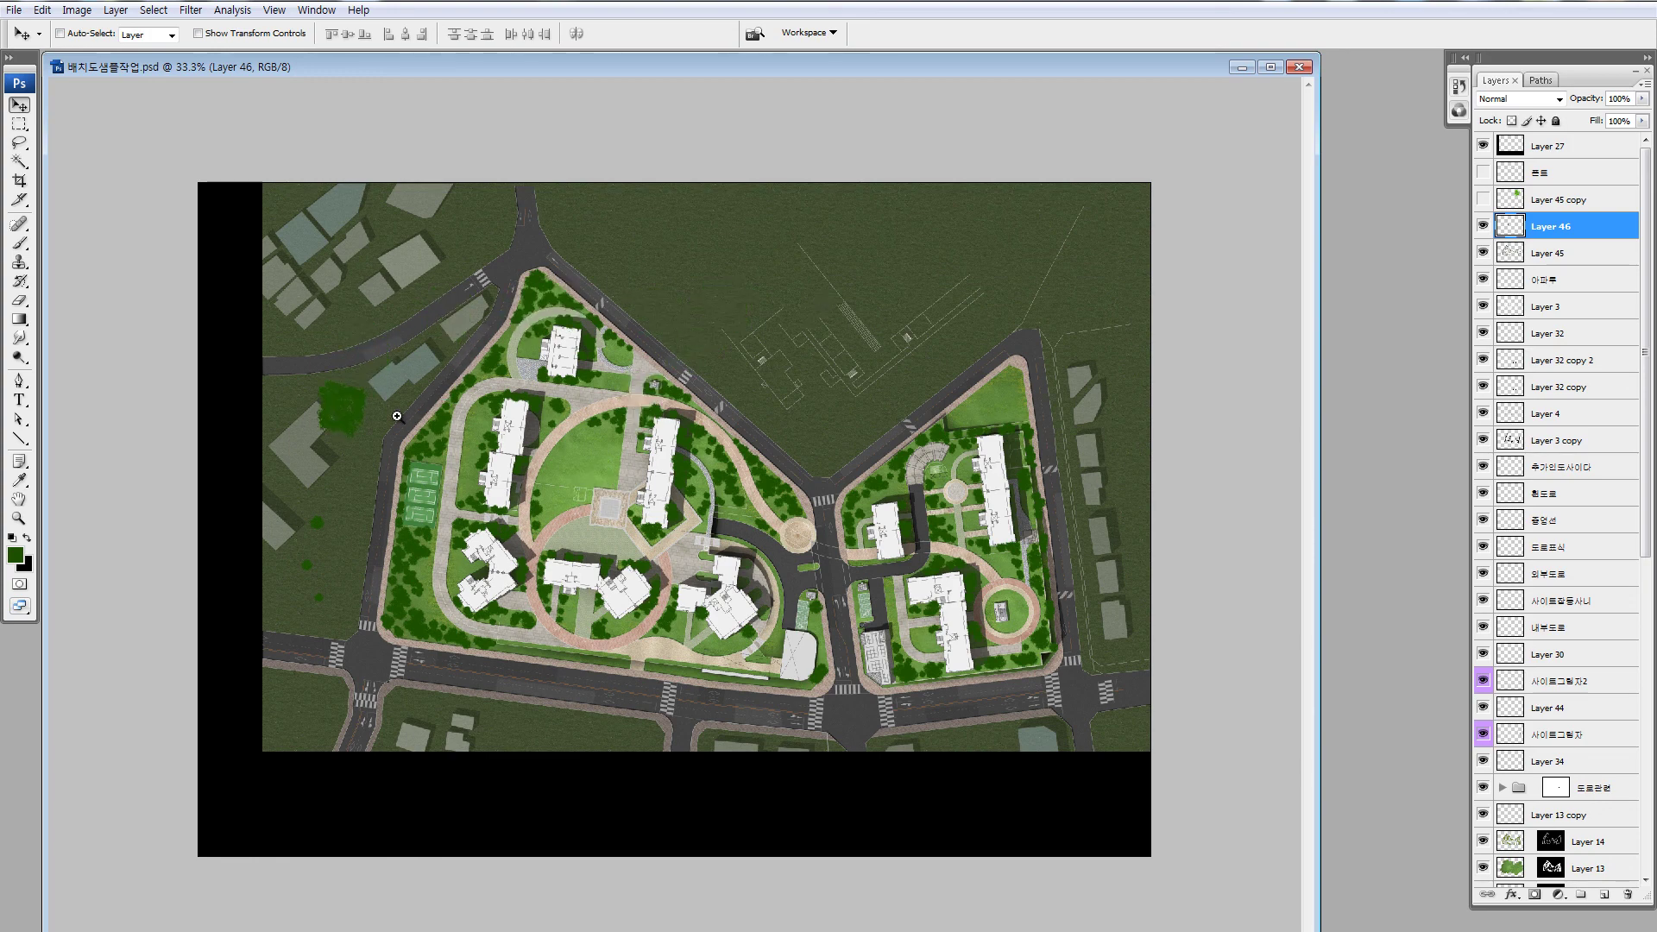
key("ctrl+space")
left_click_drag(302, 321, 613, 677)
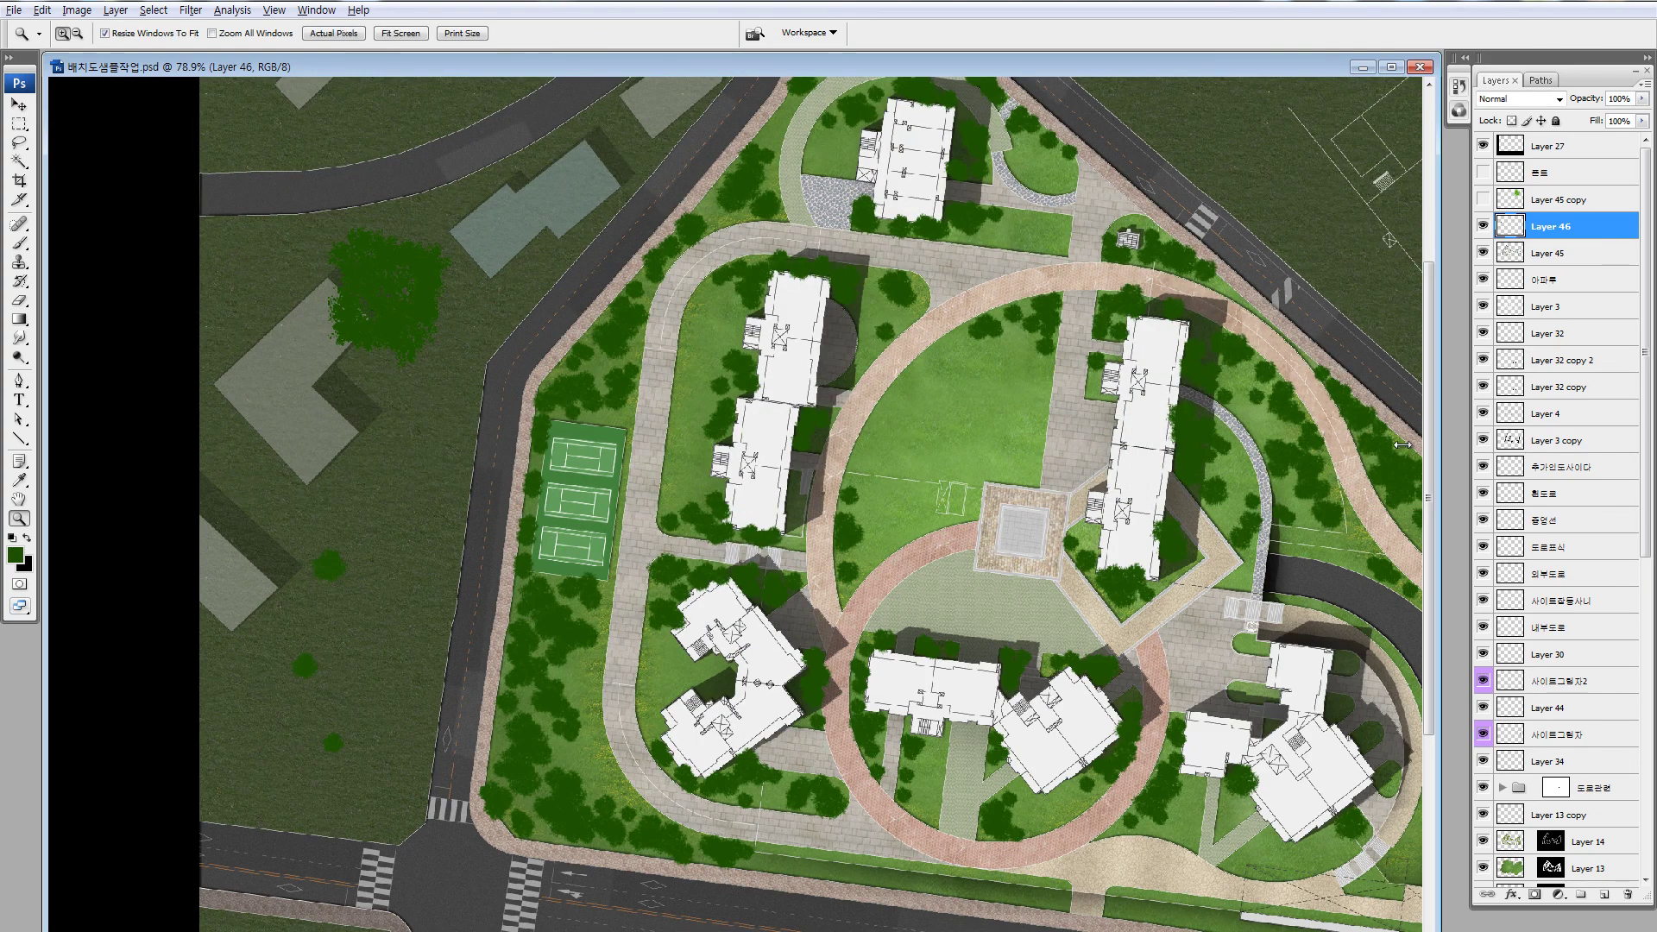
Check the visibility of tree layers Layer 46 and Layer 45, and merge them into one layer
left_click(1482, 227)
left_click(1485, 253)
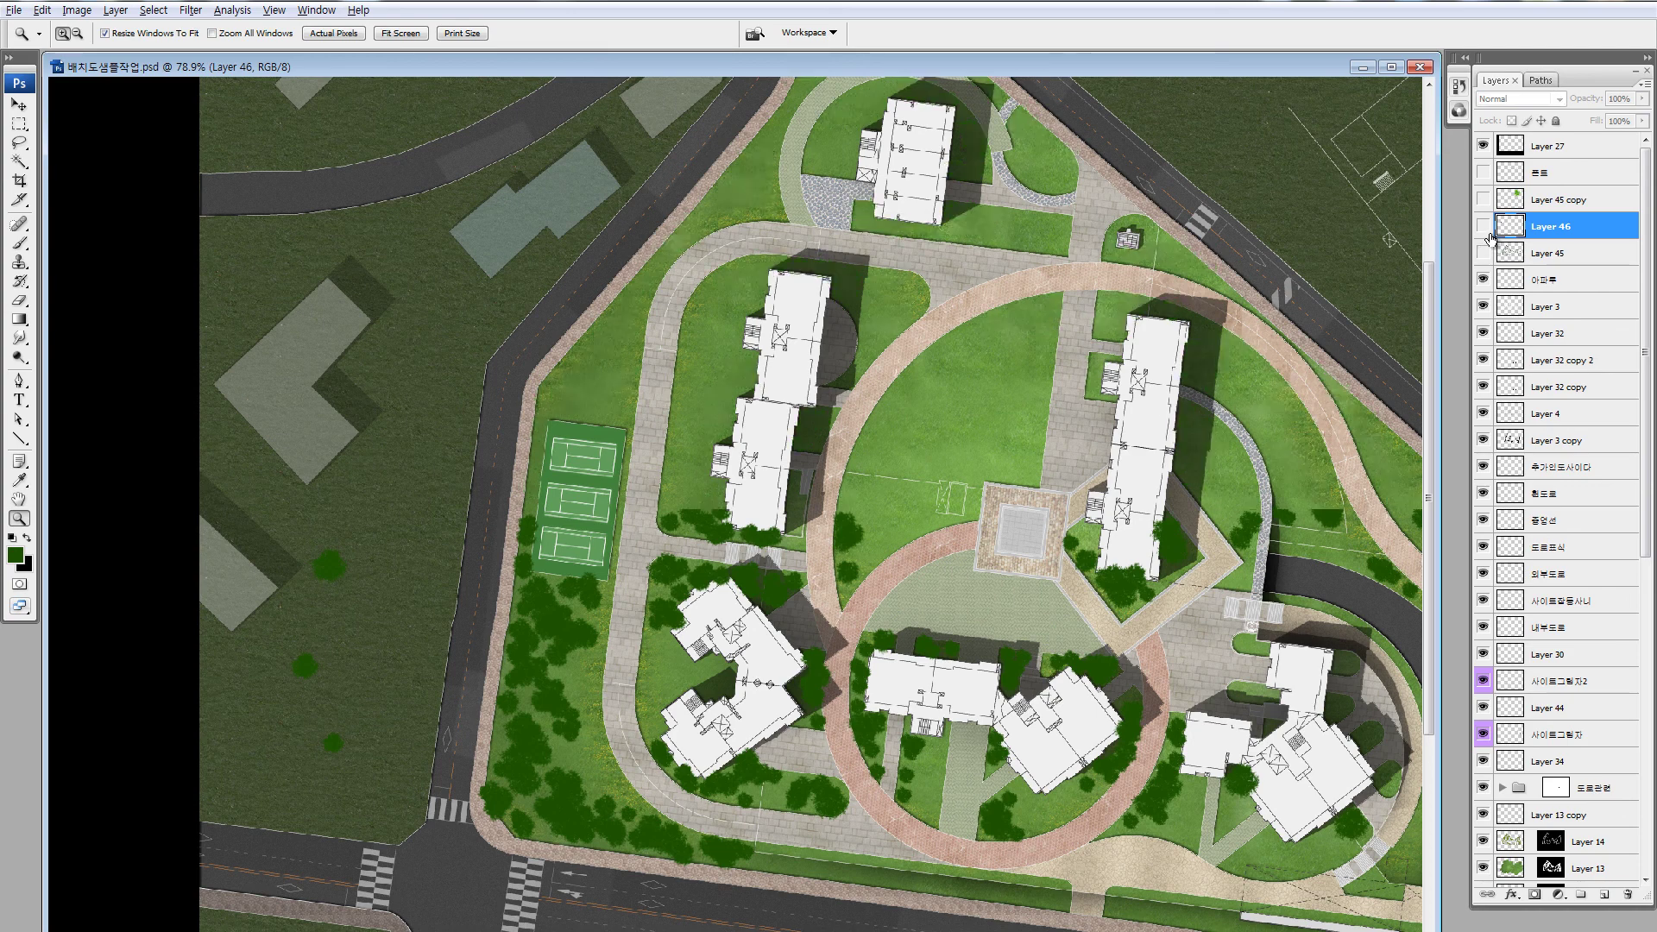
left_click(1484, 227)
left_click(1484, 252)
left_click(1508, 255, "shift")
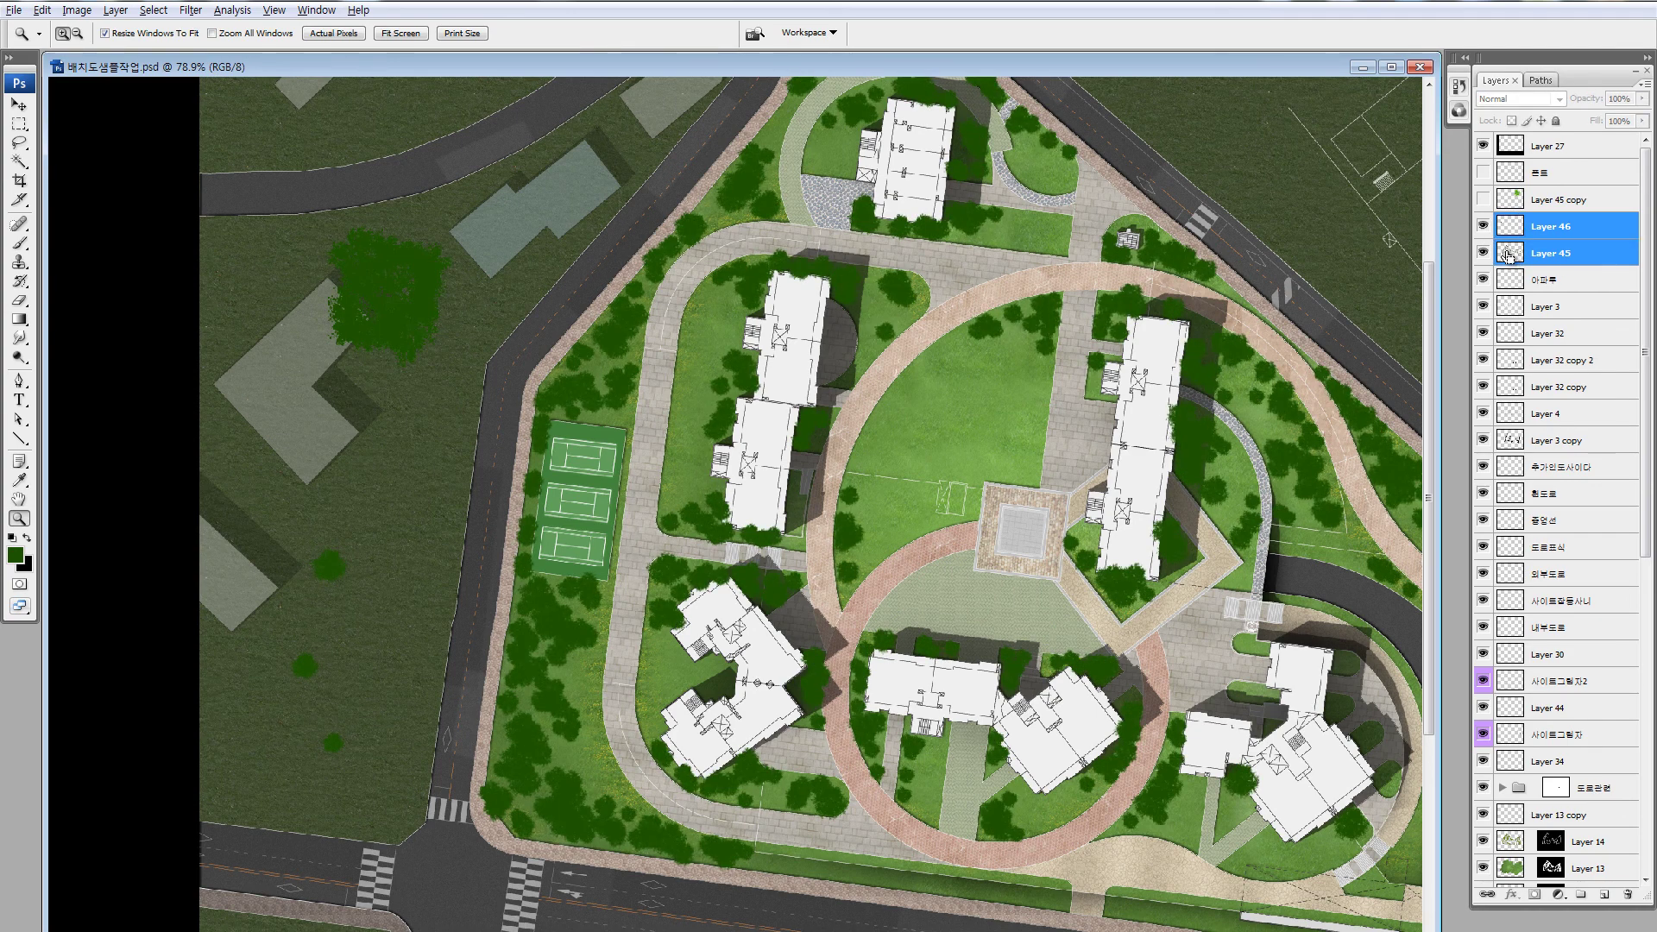
key("ctrl+e")
Copy the large willow to the lawn west of the northwestern slab building, rotate it about 27° and shrink it
key("m")
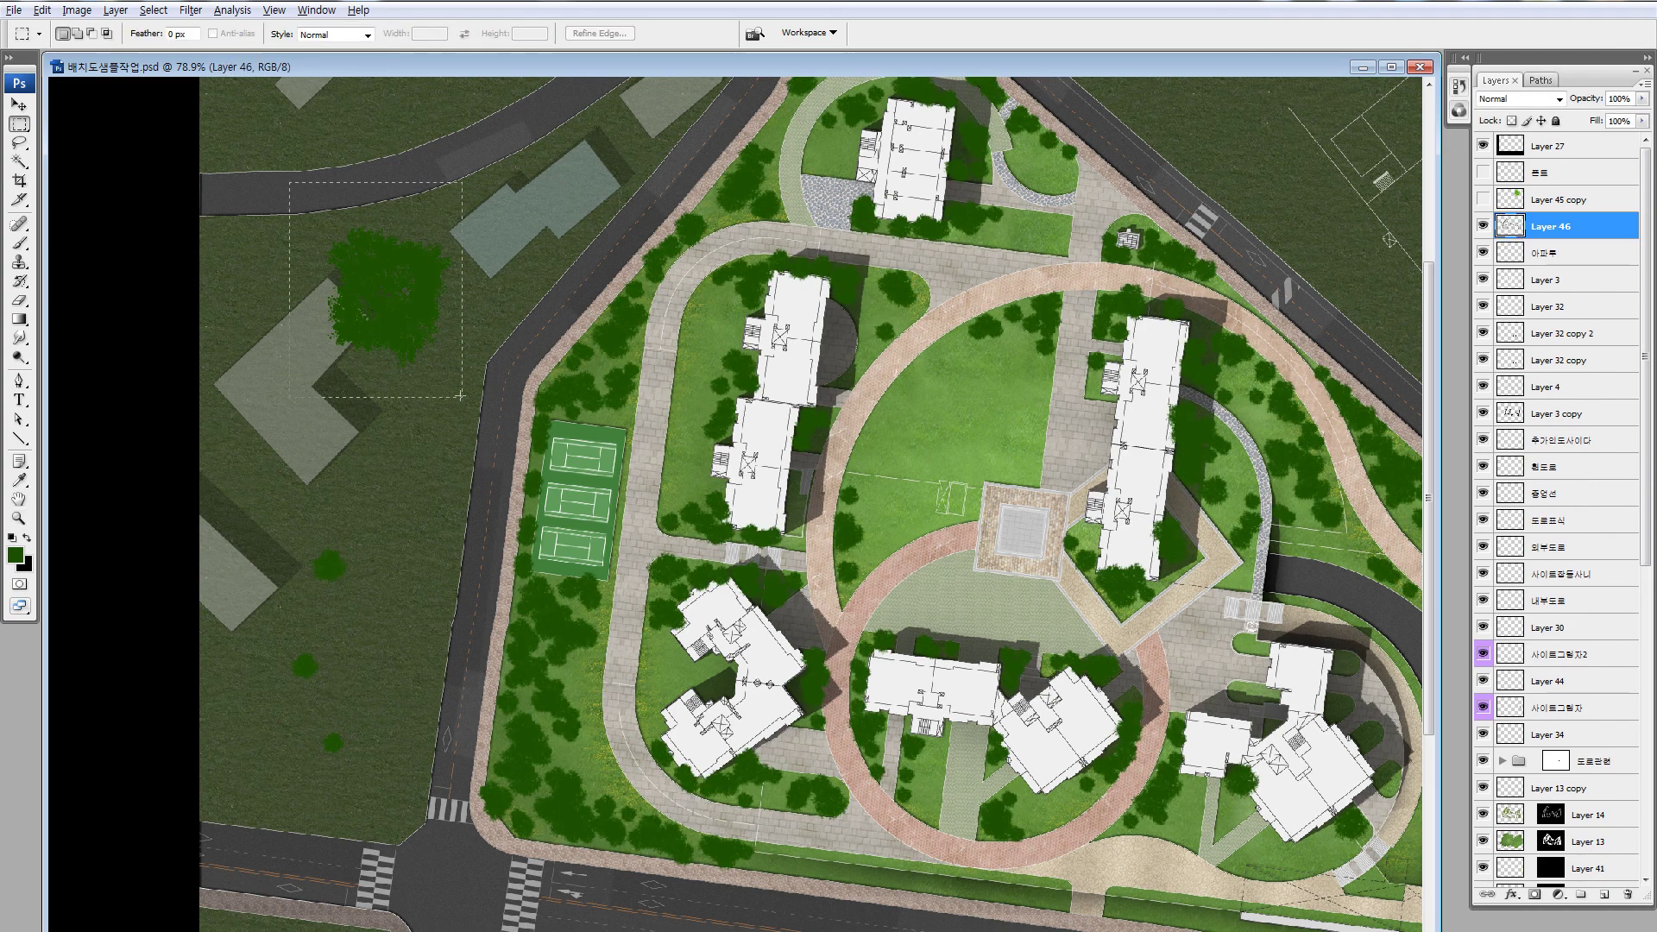
left_click_drag(458, 356, 779, 439)
key("z")
left_click_drag(596, 256, 873, 564)
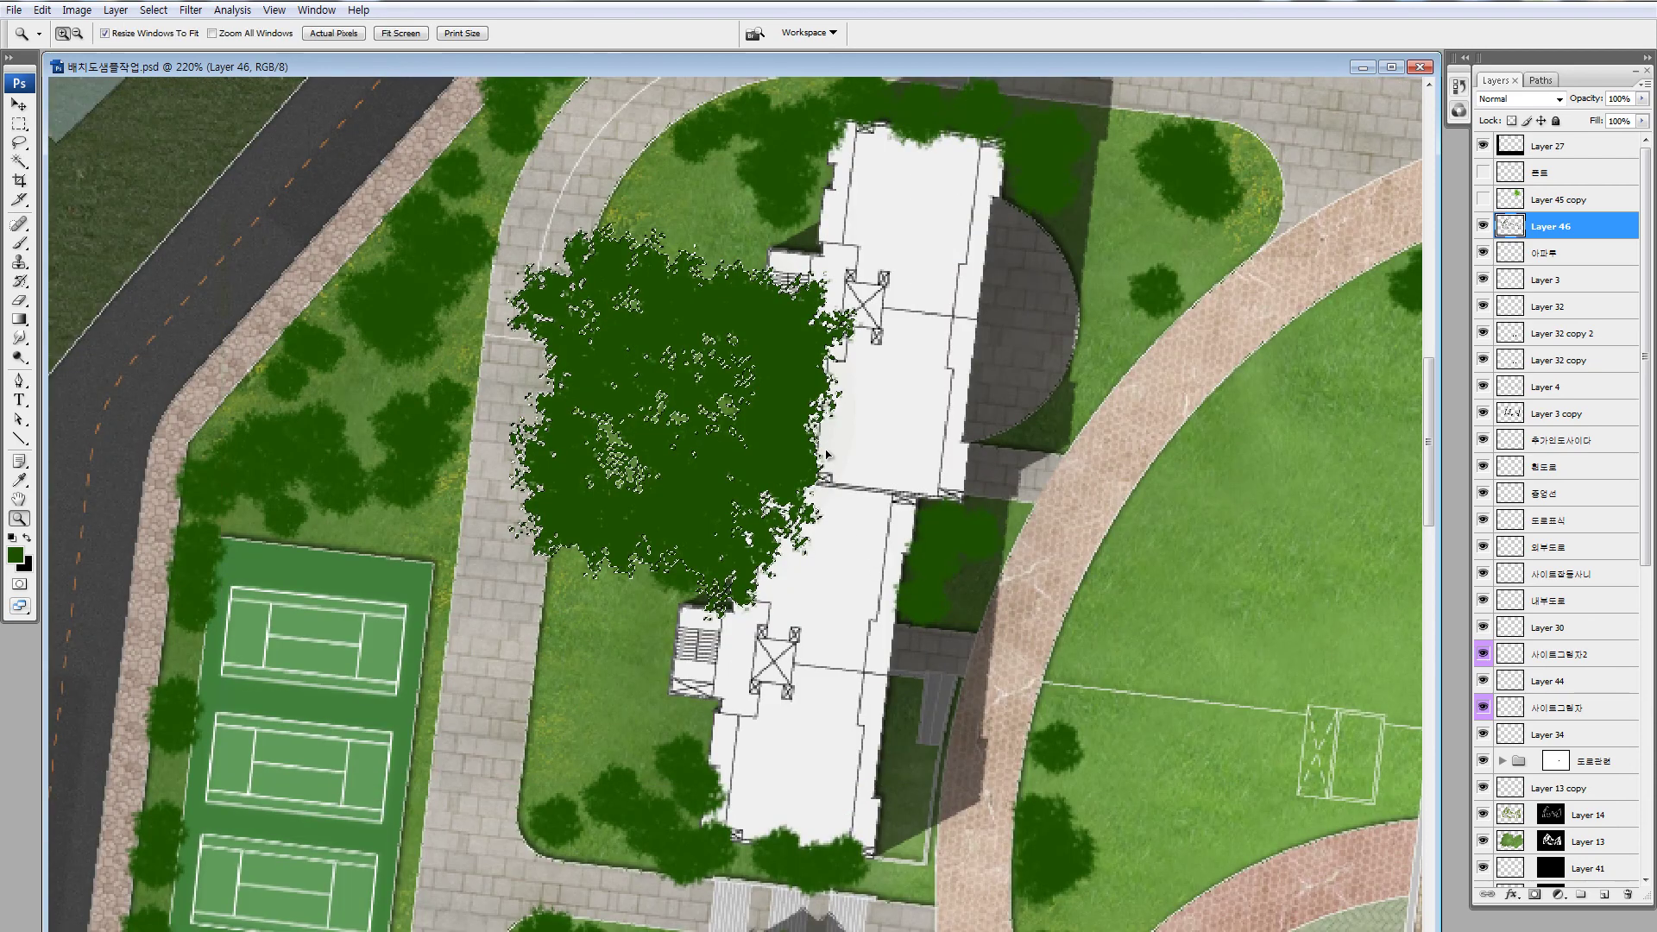
key("ctrl+t")
left_click_drag(908, 226, 970, 352)
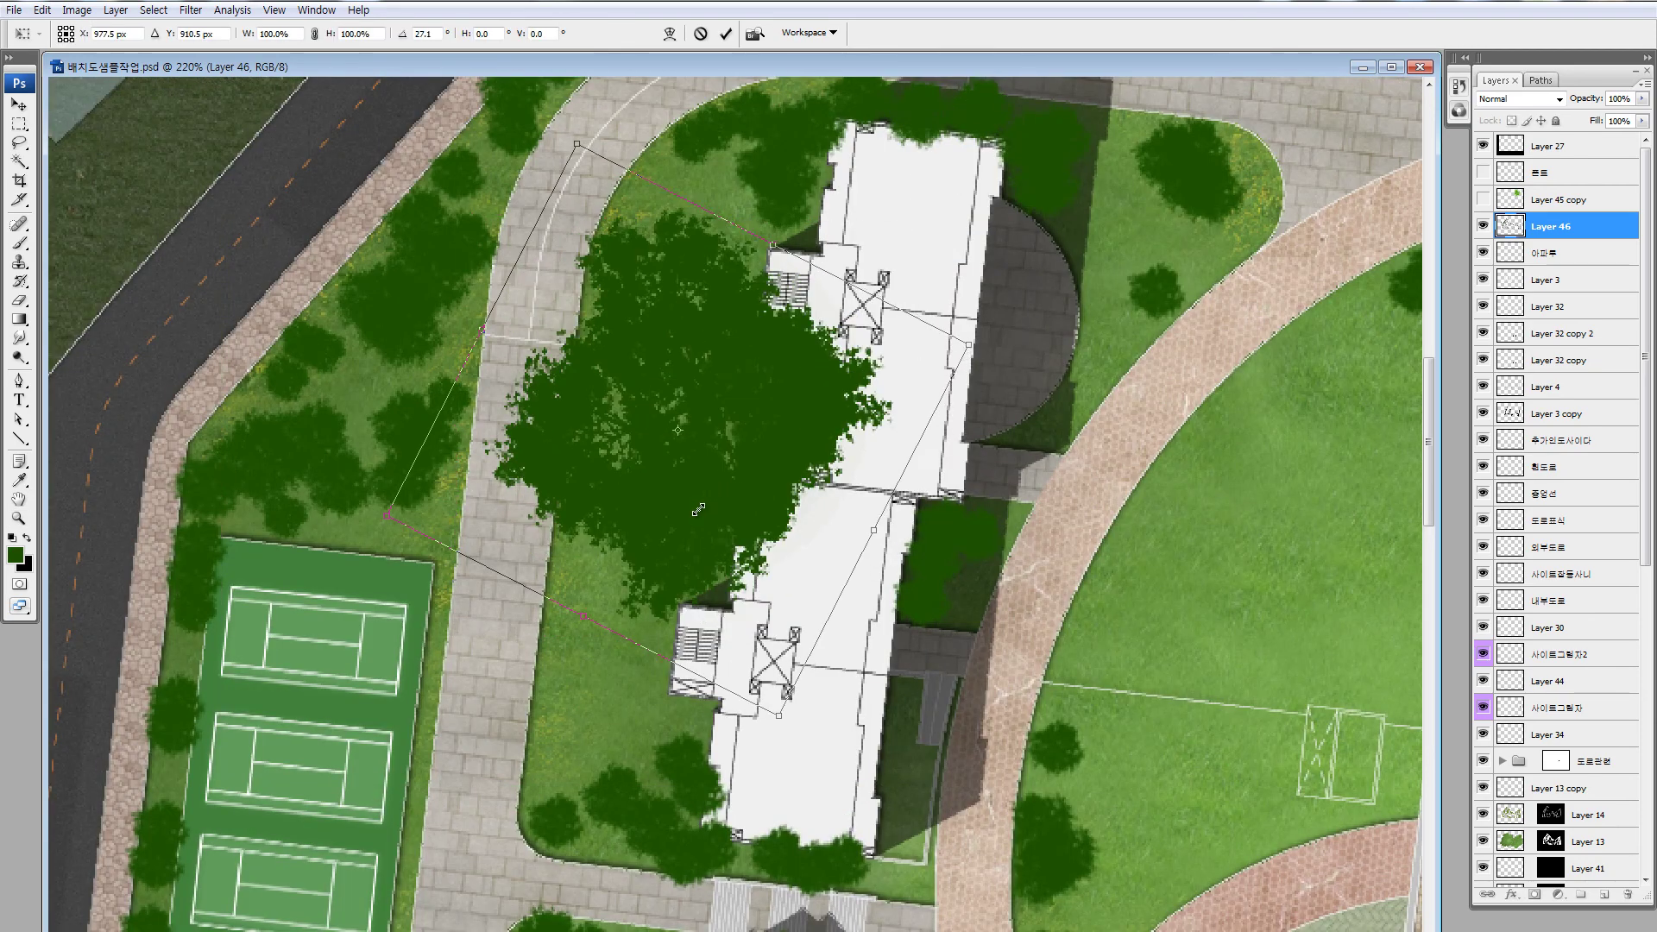
left_click_drag(698, 510, 710, 599)
key("Return")
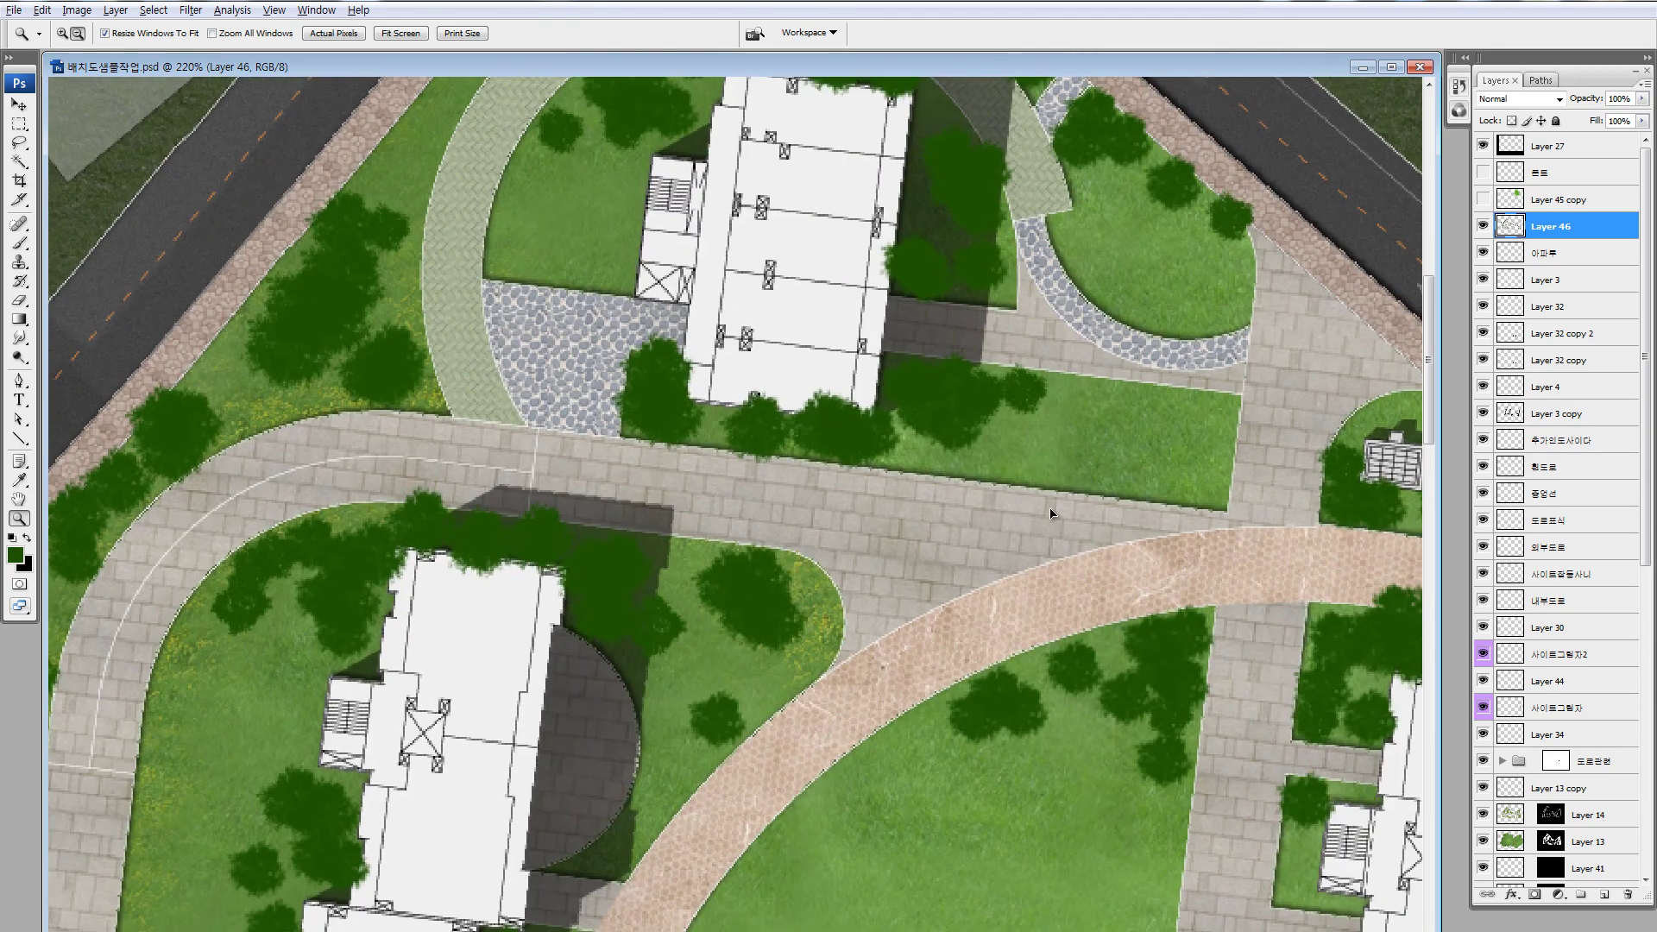
Copy small trees onto the lawns around the northernmost building, rotating the one on the lawn south of it by about 12°
left_click_drag(1051, 513, 1145, 422)
key("ctrl+t")
left_click_drag(1224, 385, 1234, 419)
key("Return")
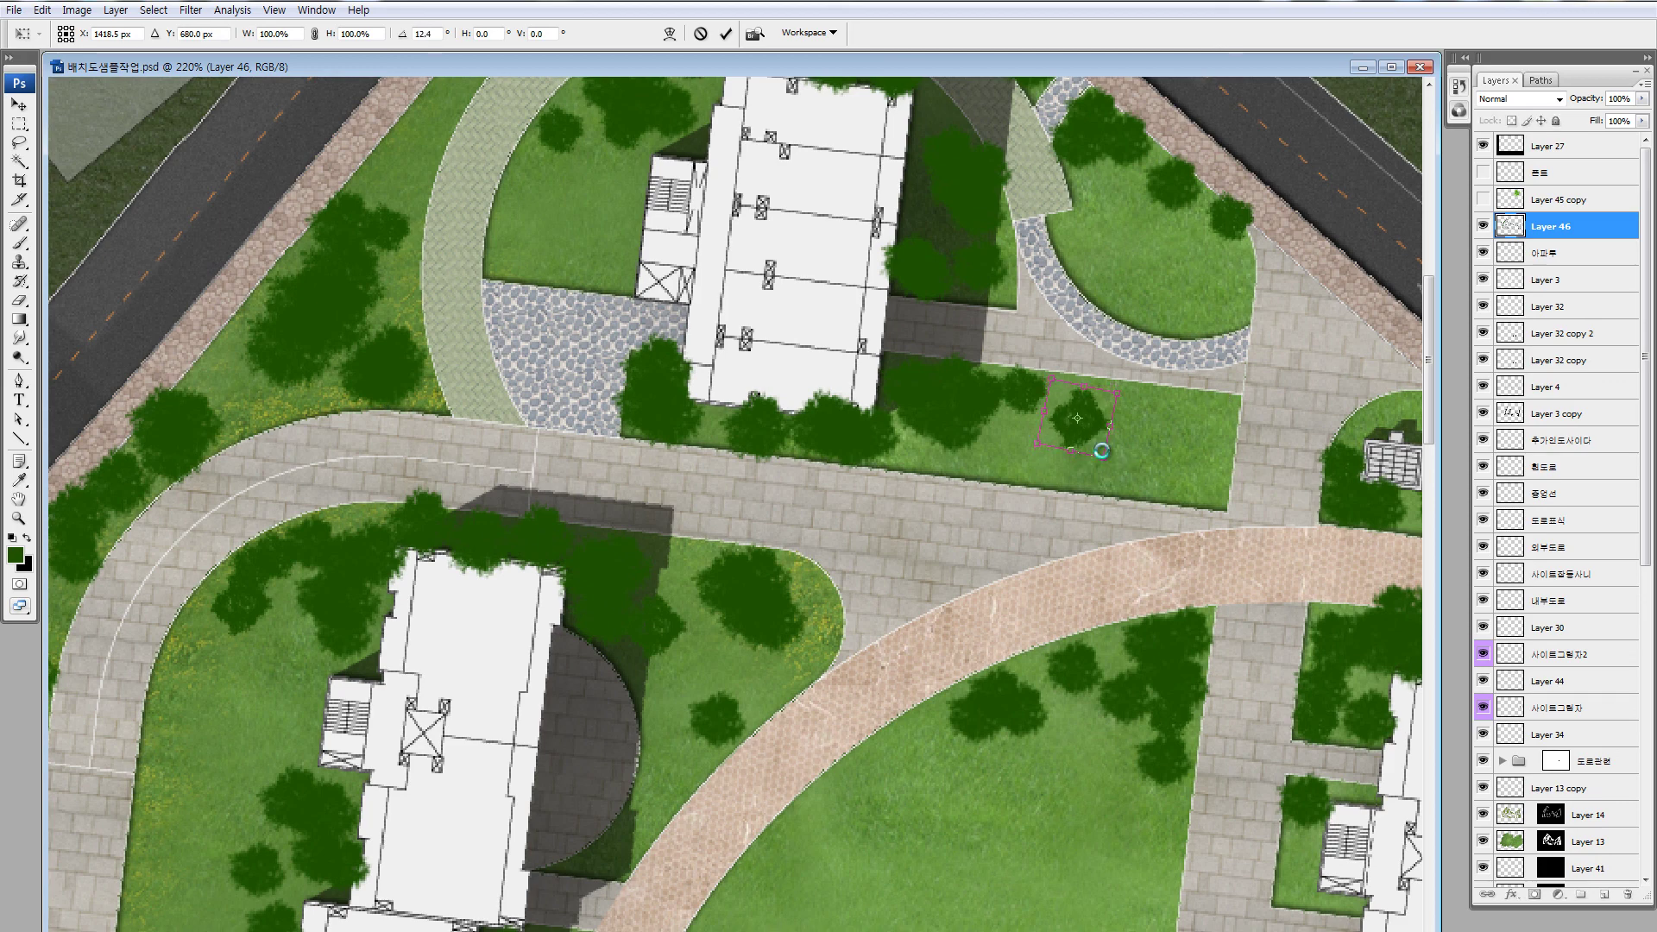
key("Return")
key("z")
left_click_drag(1231, 256, 1268, 426)
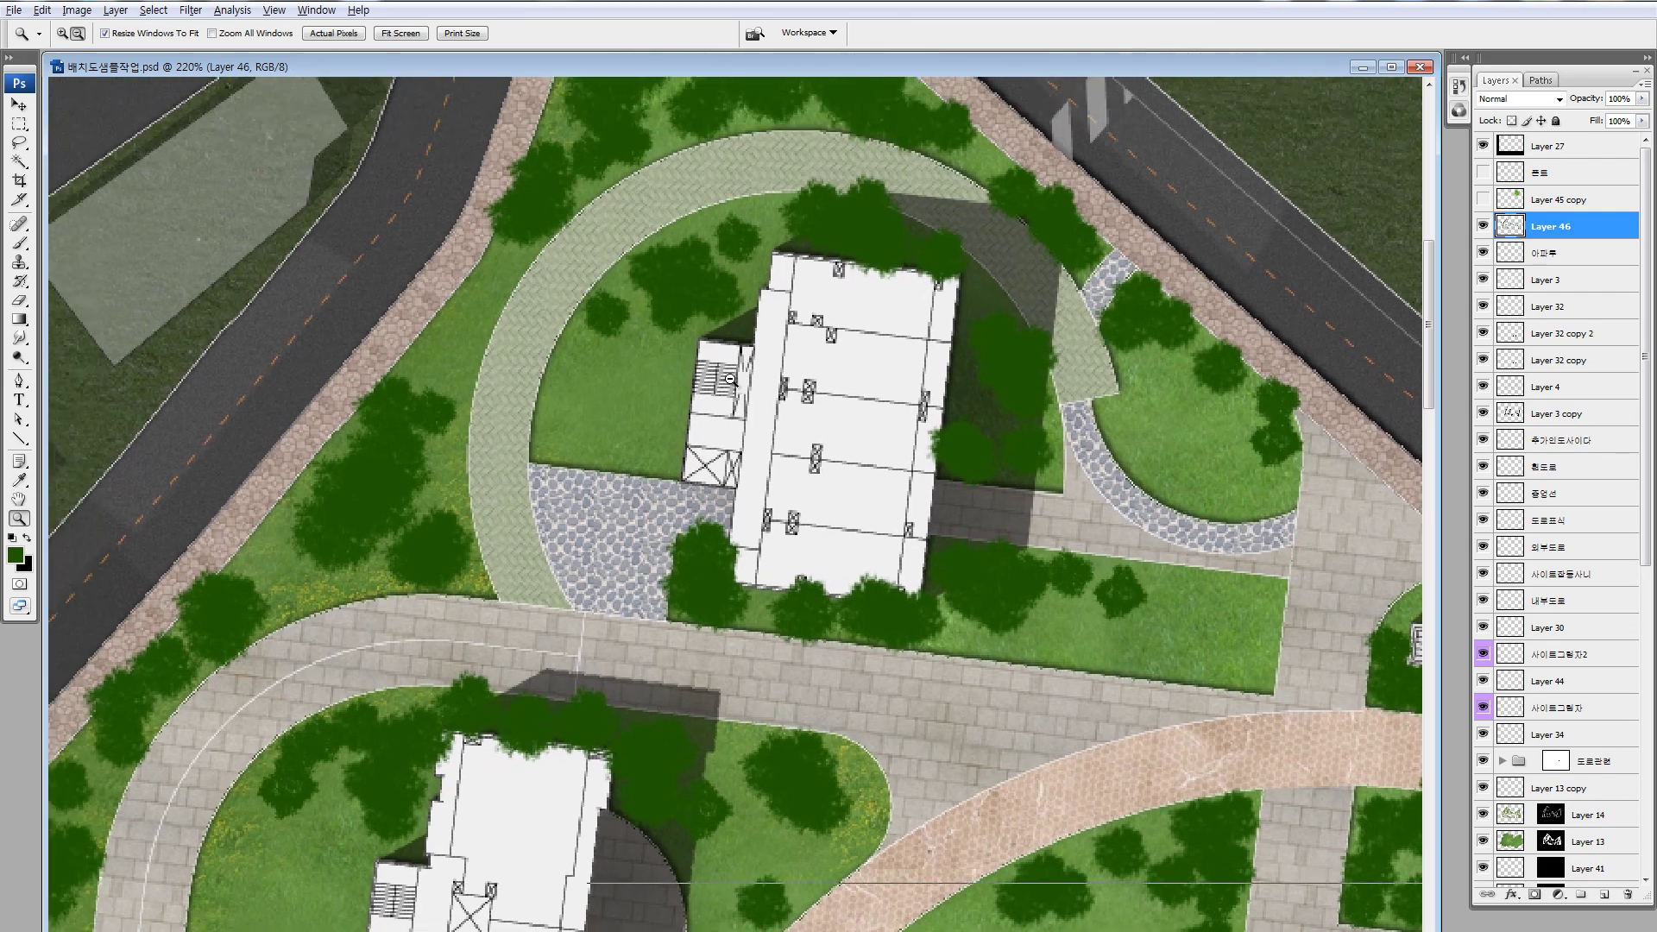
left_click(729, 377, "alt")
key("m")
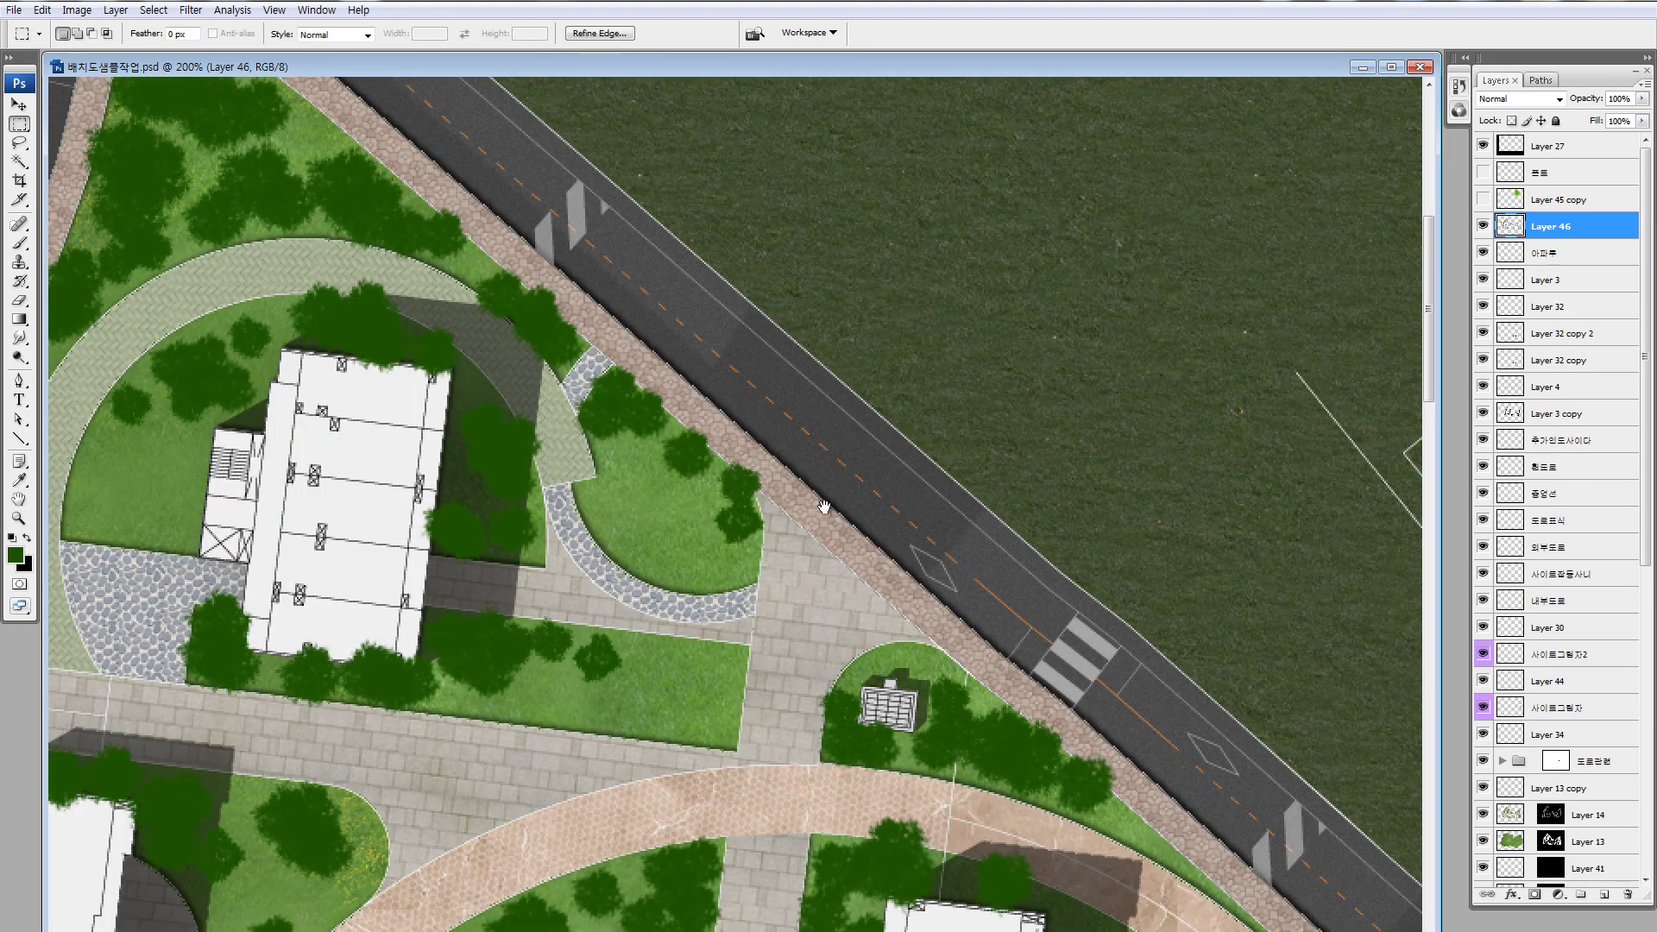
left_click_drag(821, 507, 733, 571)
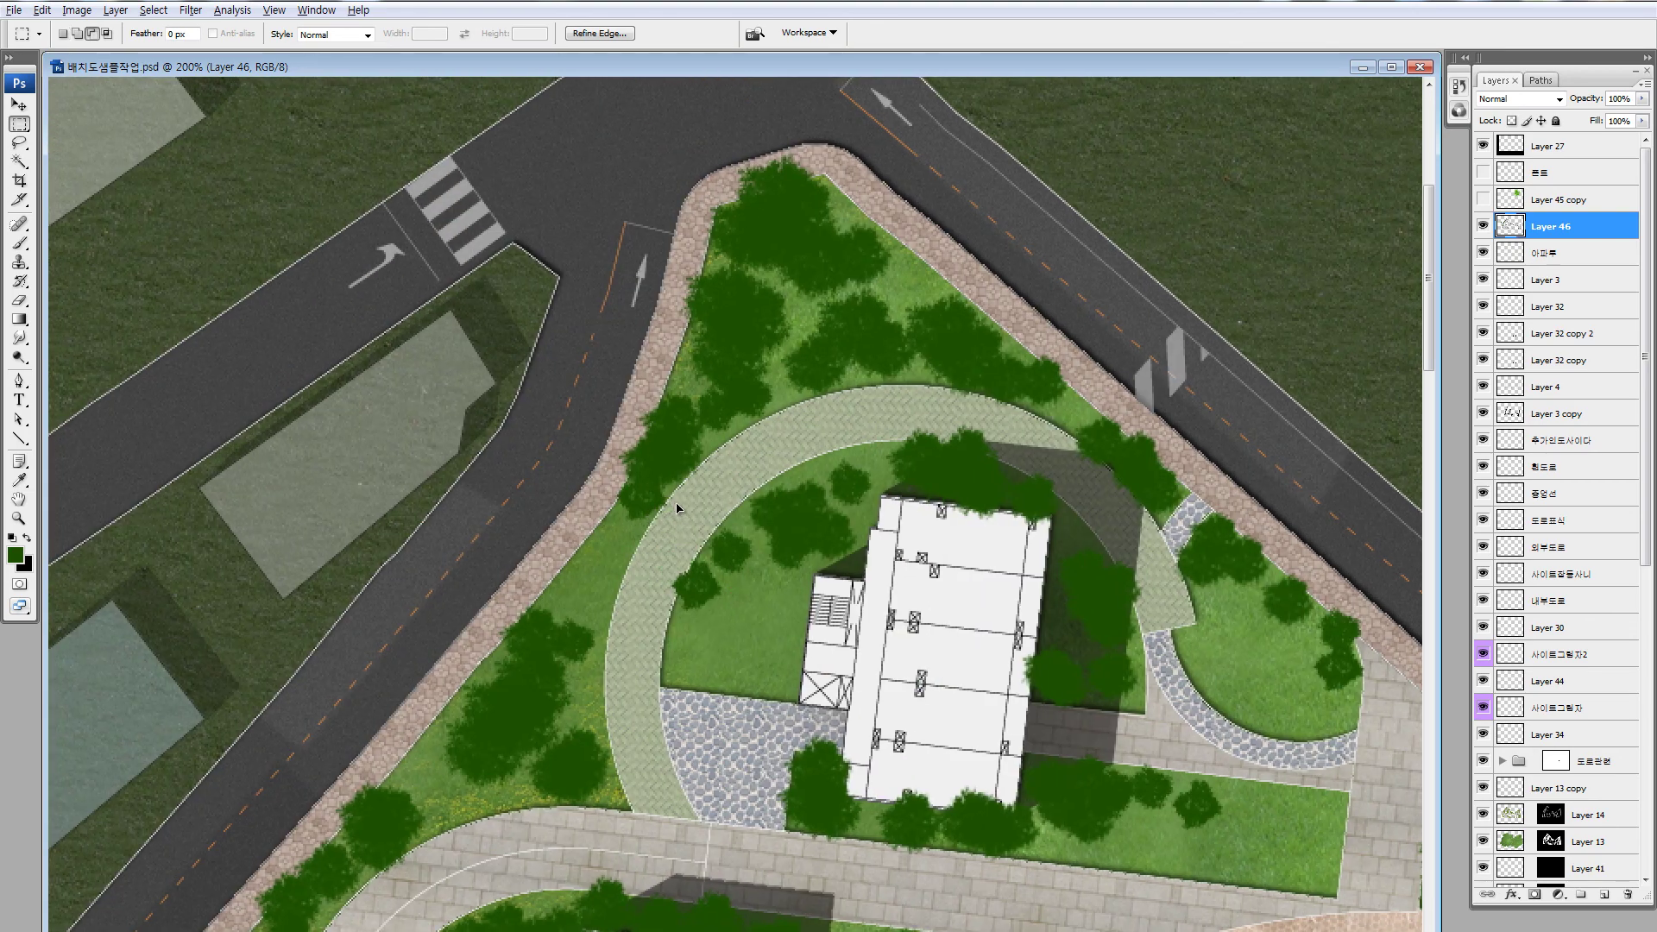
Review the tree planting throughout the western block, from the northern tip to the southern road
key("ctrl+minus")
key("ctrl+minus")
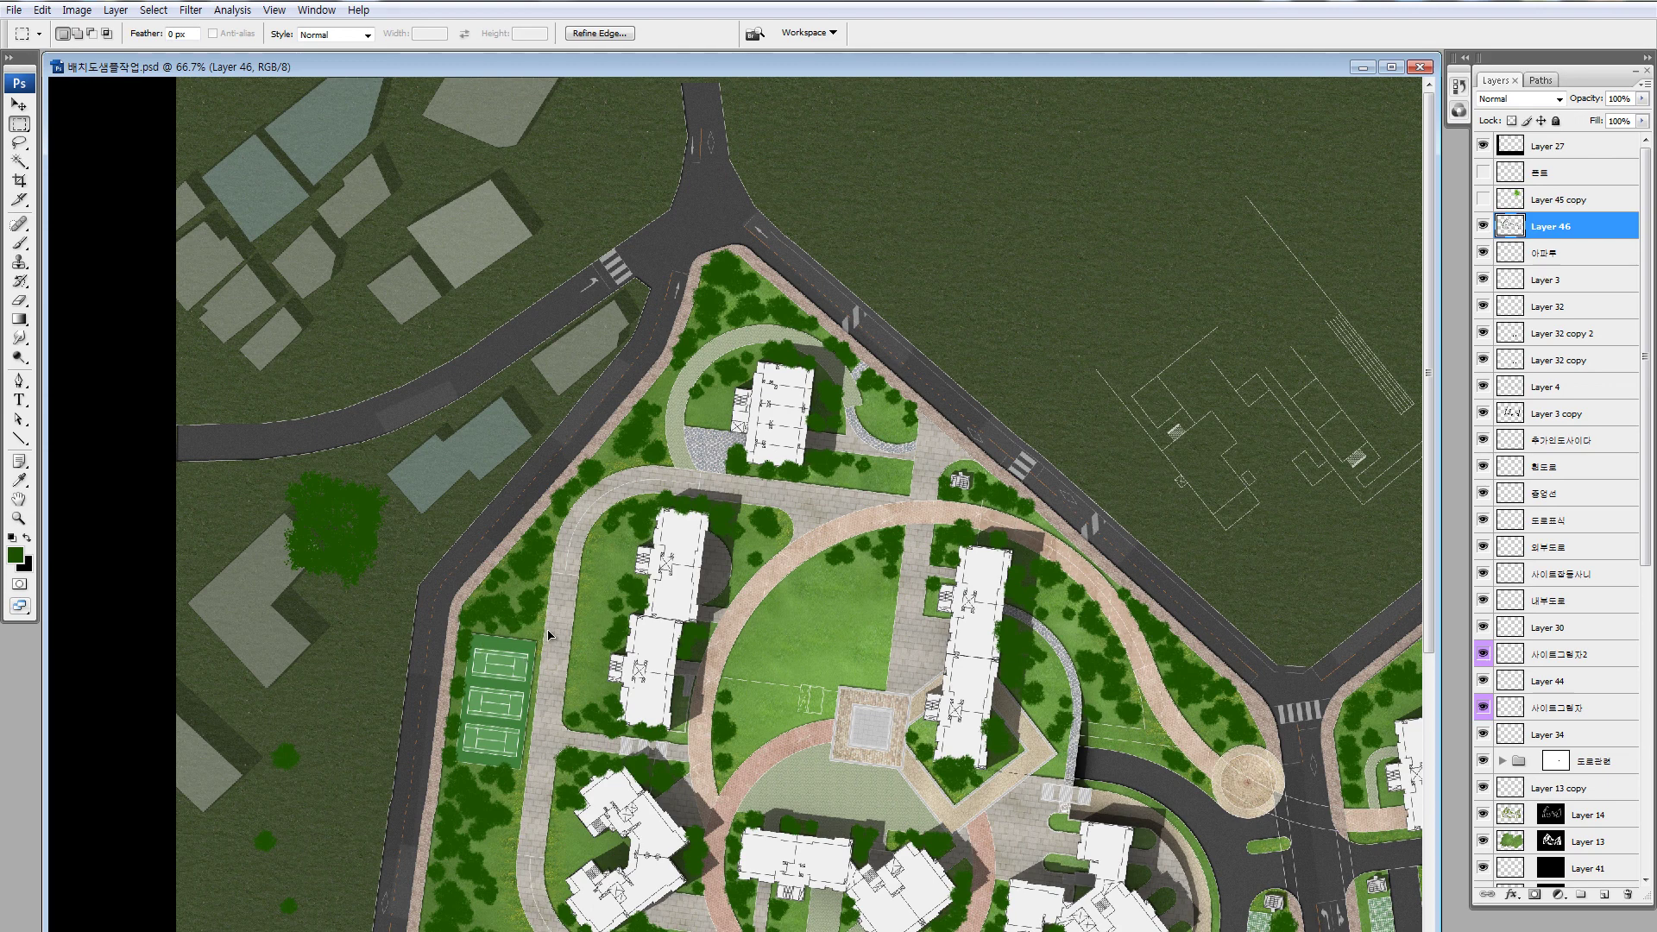
left_click_drag(527, 532, 530, 354)
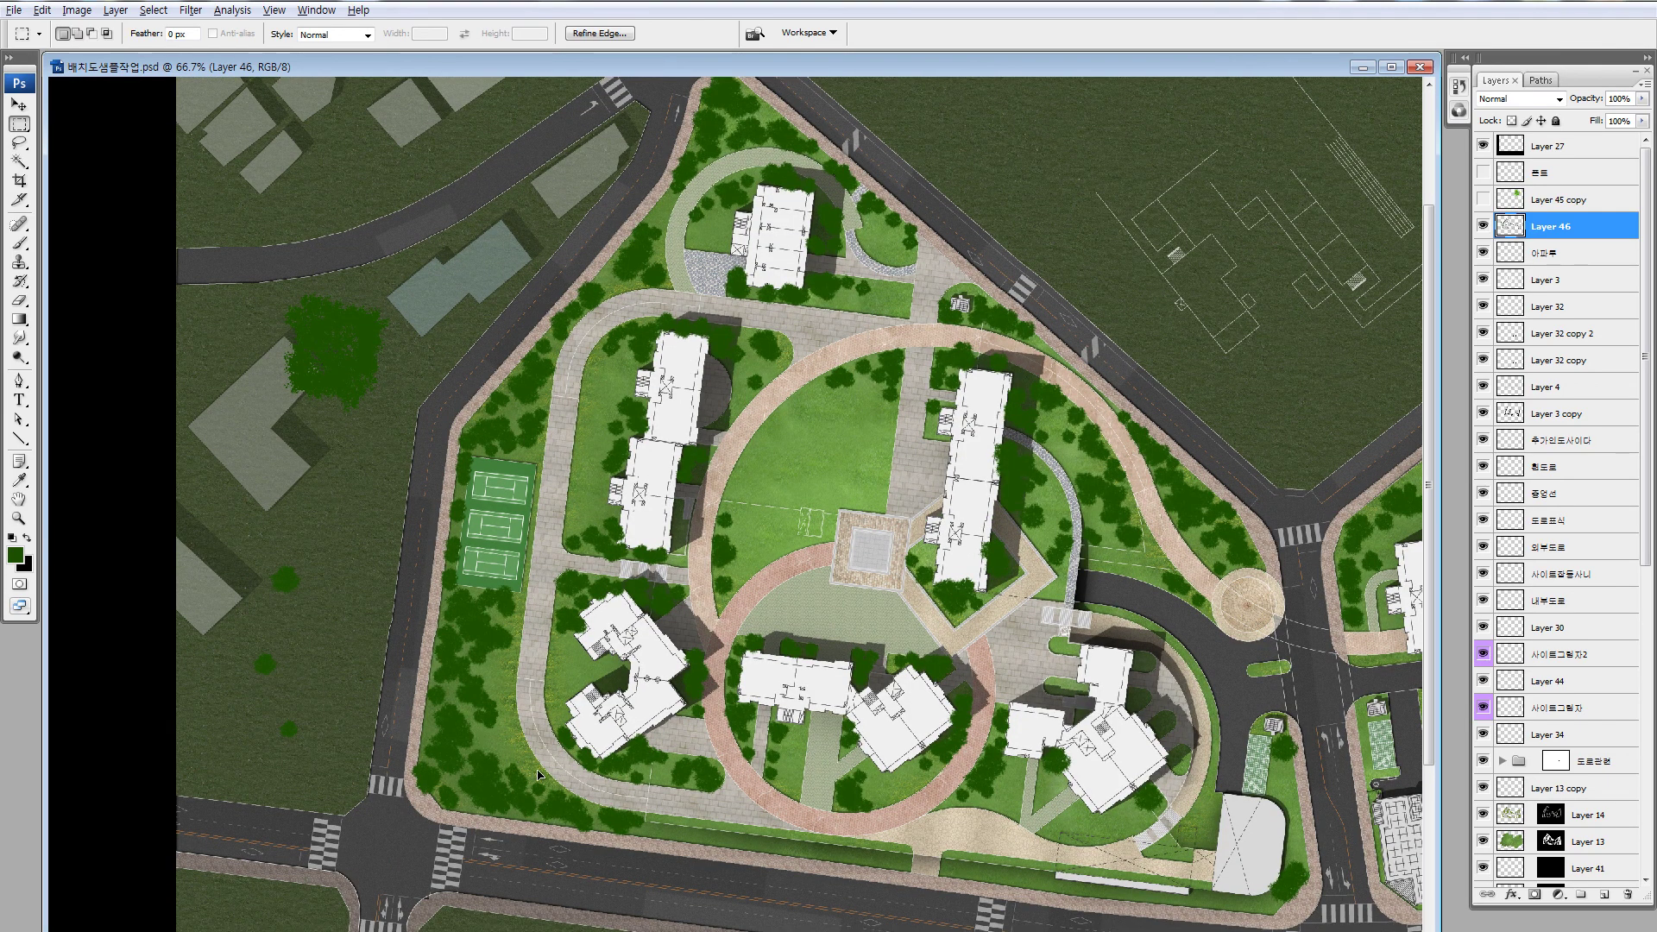
left_click_drag(526, 745, 455, 637)
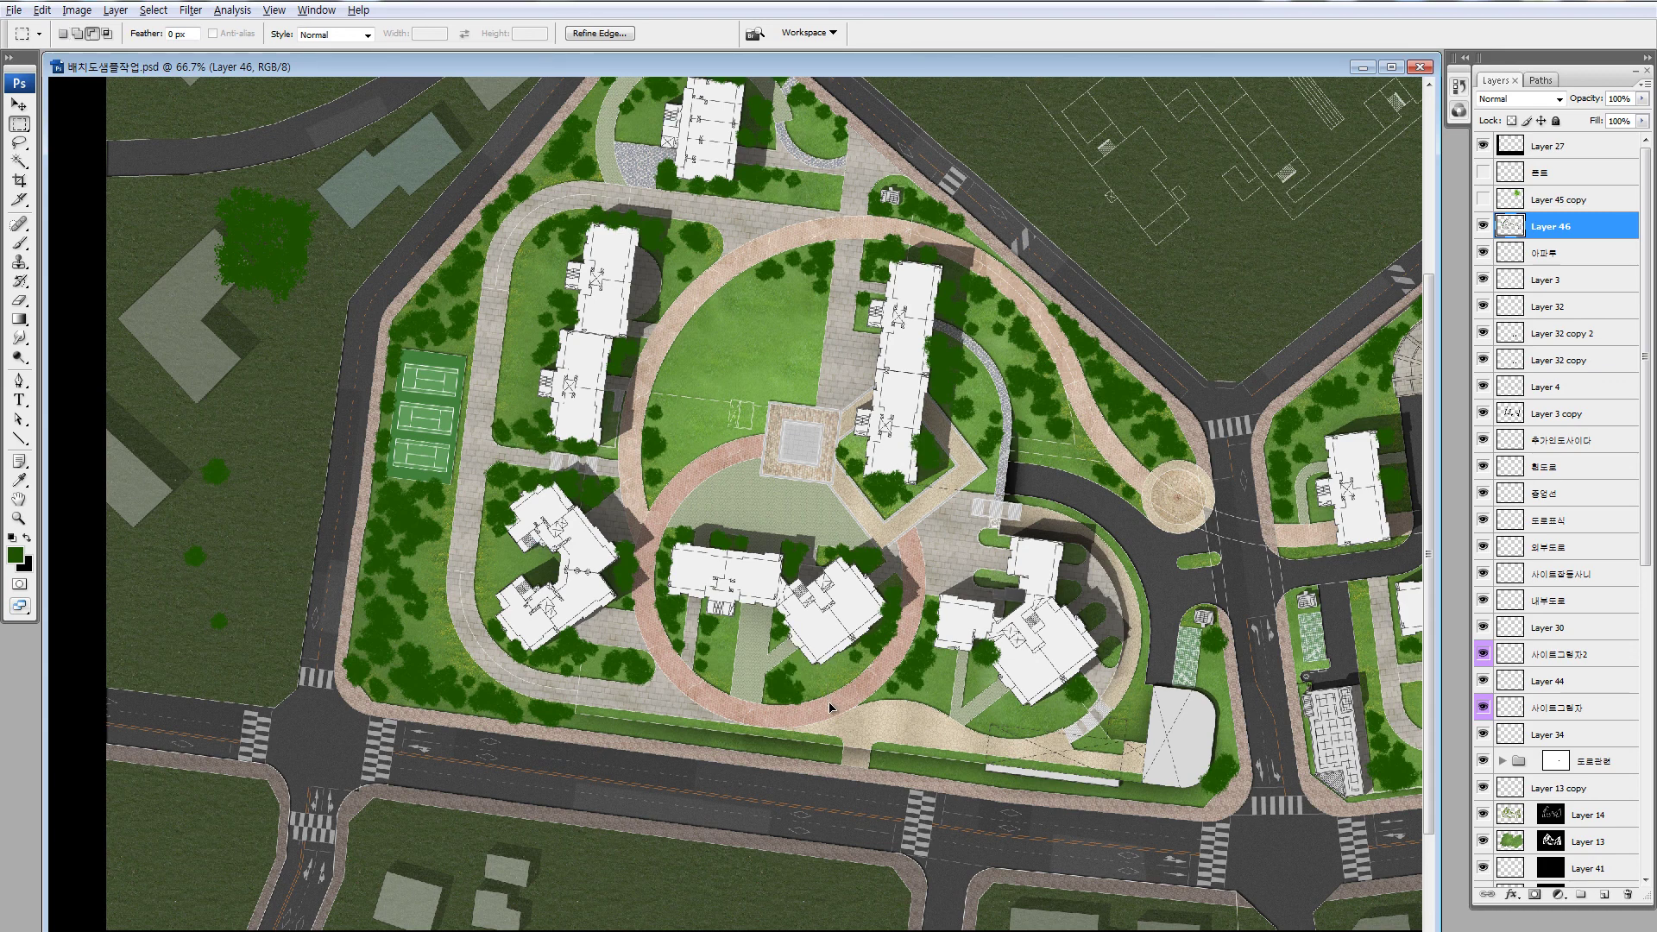
left_click_drag(831, 707, 753, 660)
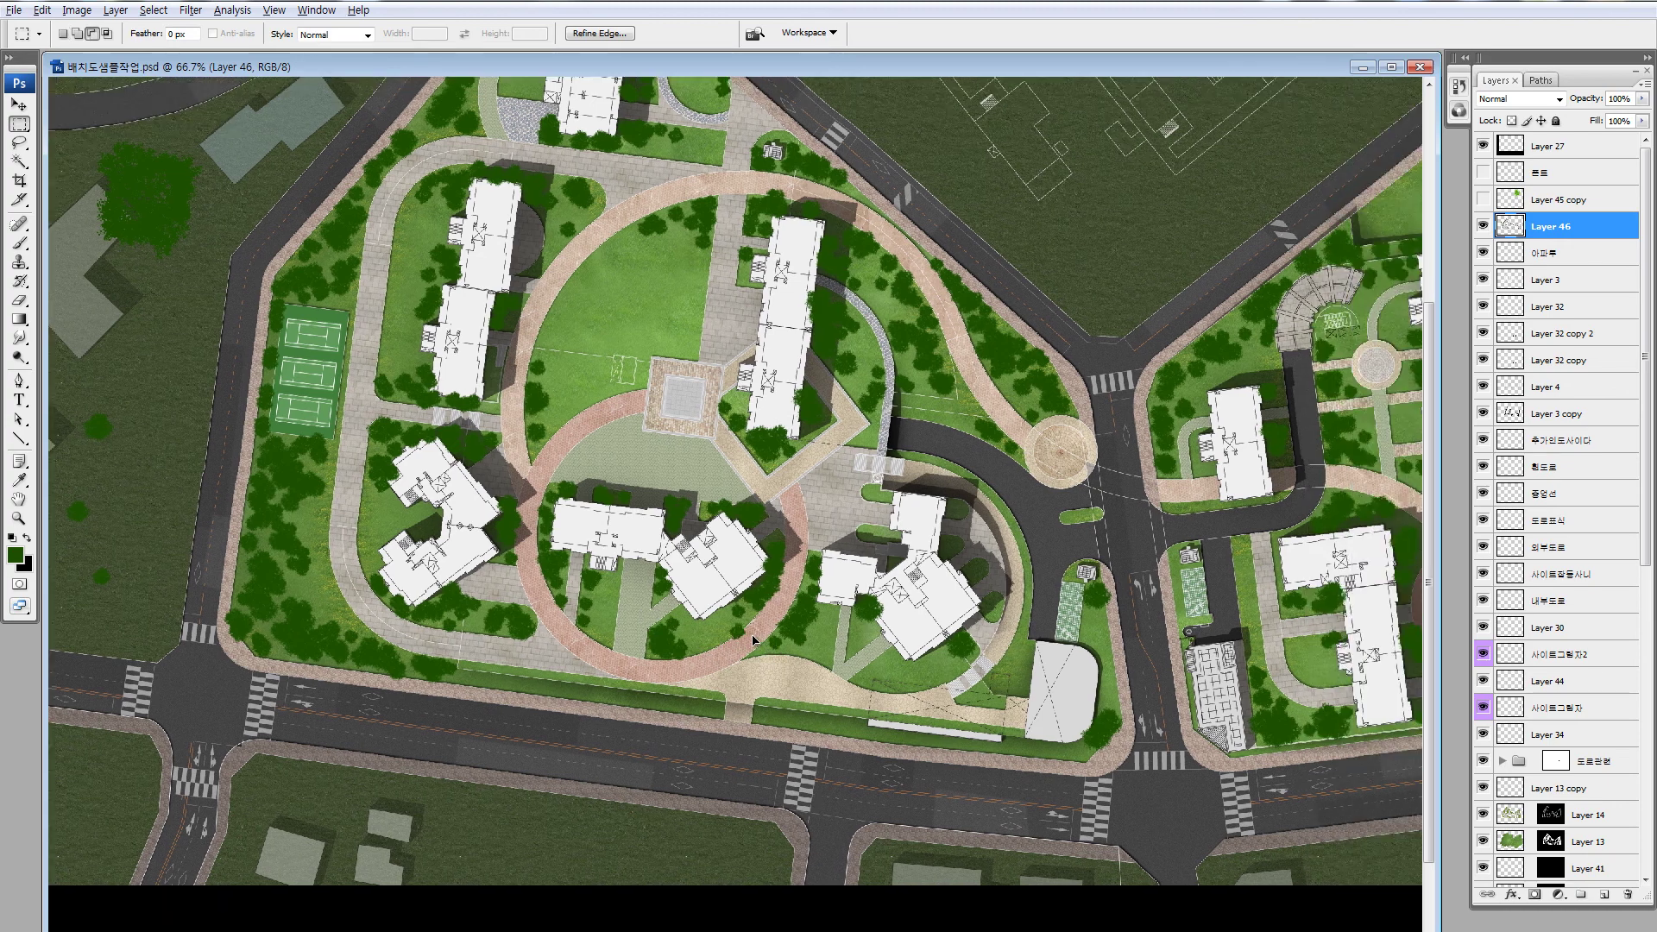
key("ctrl+space")
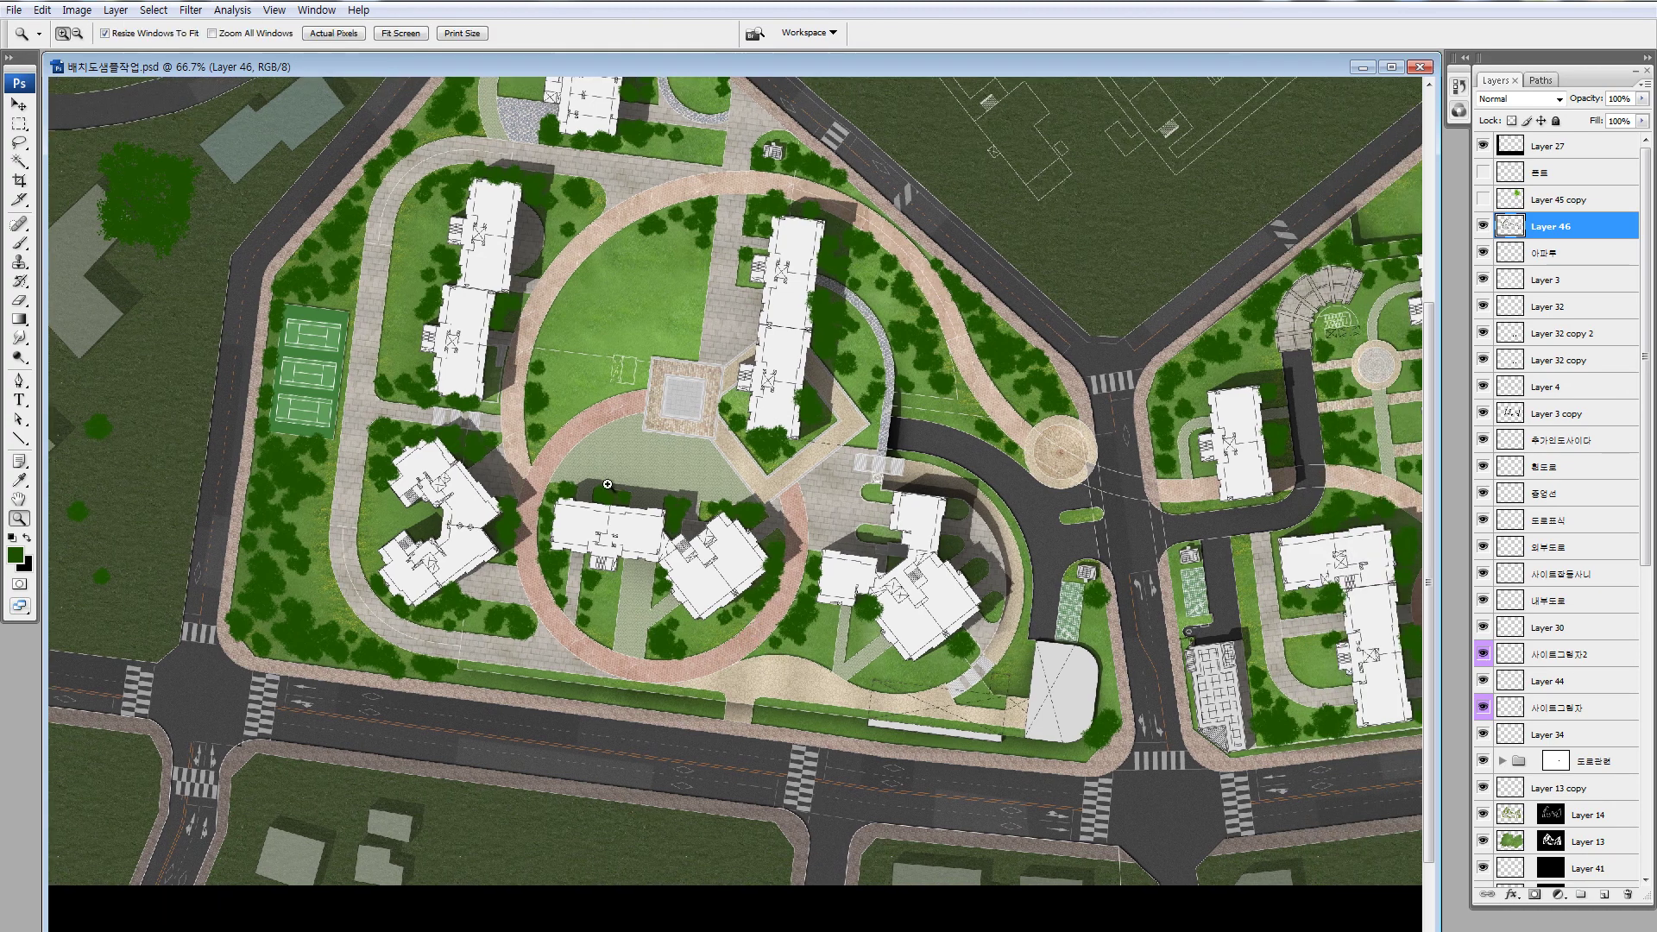
Copy a small tree onto the lawn south of the angled building in the central ring, rotating it about 67°
left_click_drag(589, 469, 780, 701)
key("ctrl+t")
left_click_drag(988, 547, 1060, 715)
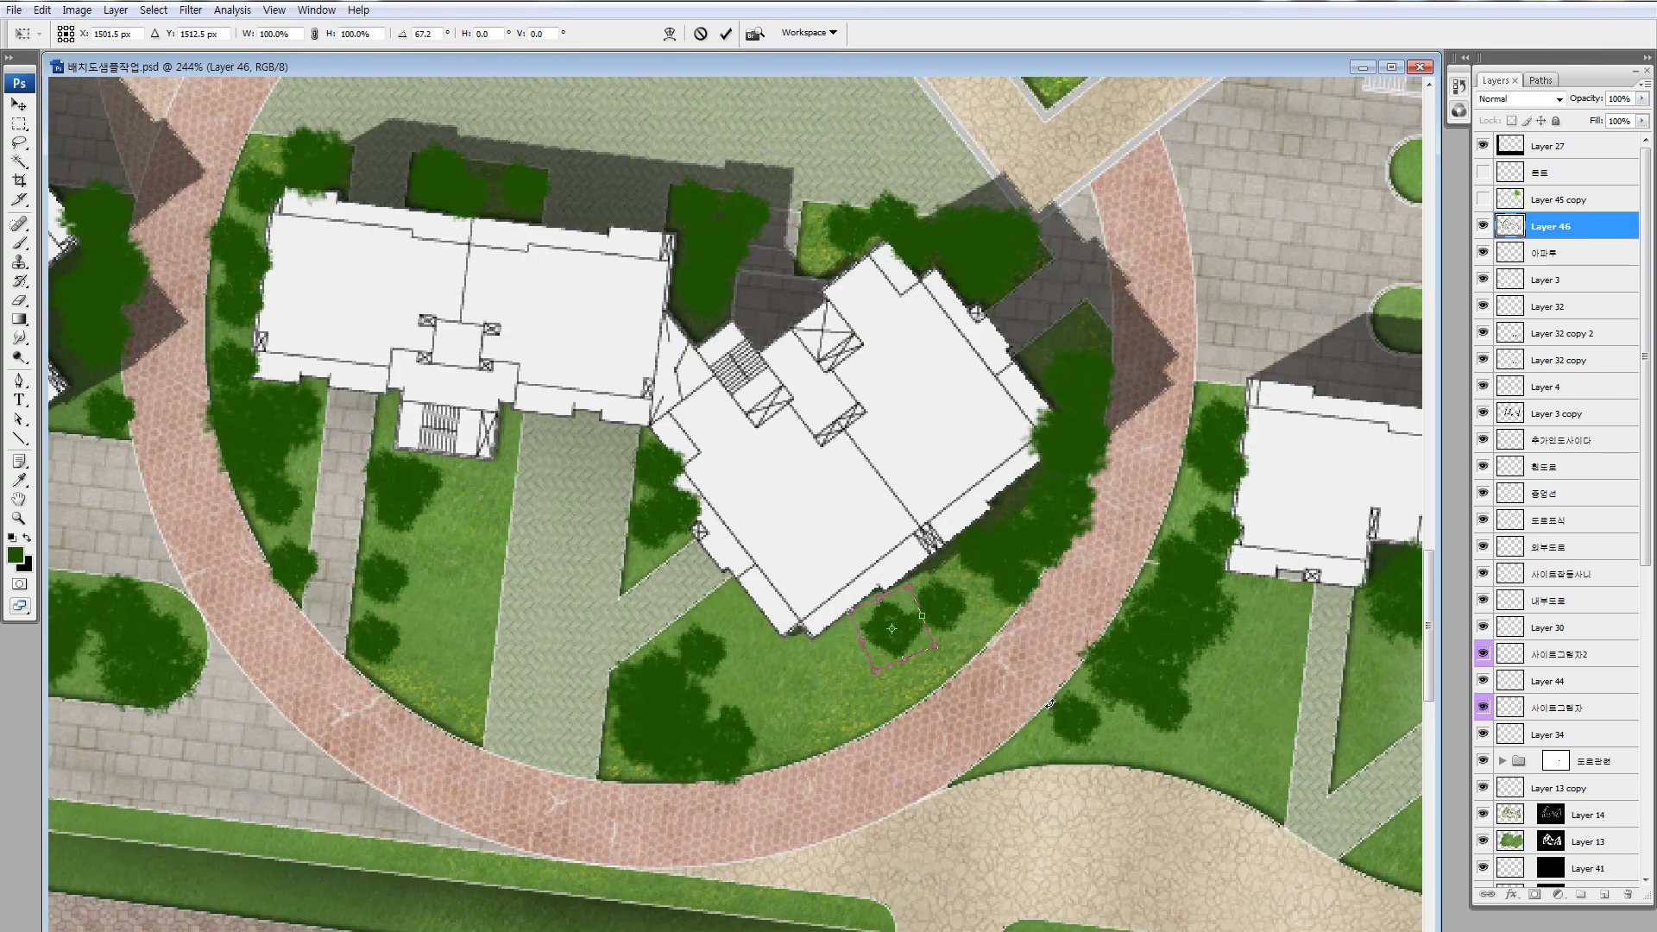
key("Return")
left_click_drag(928, 641, 721, 611)
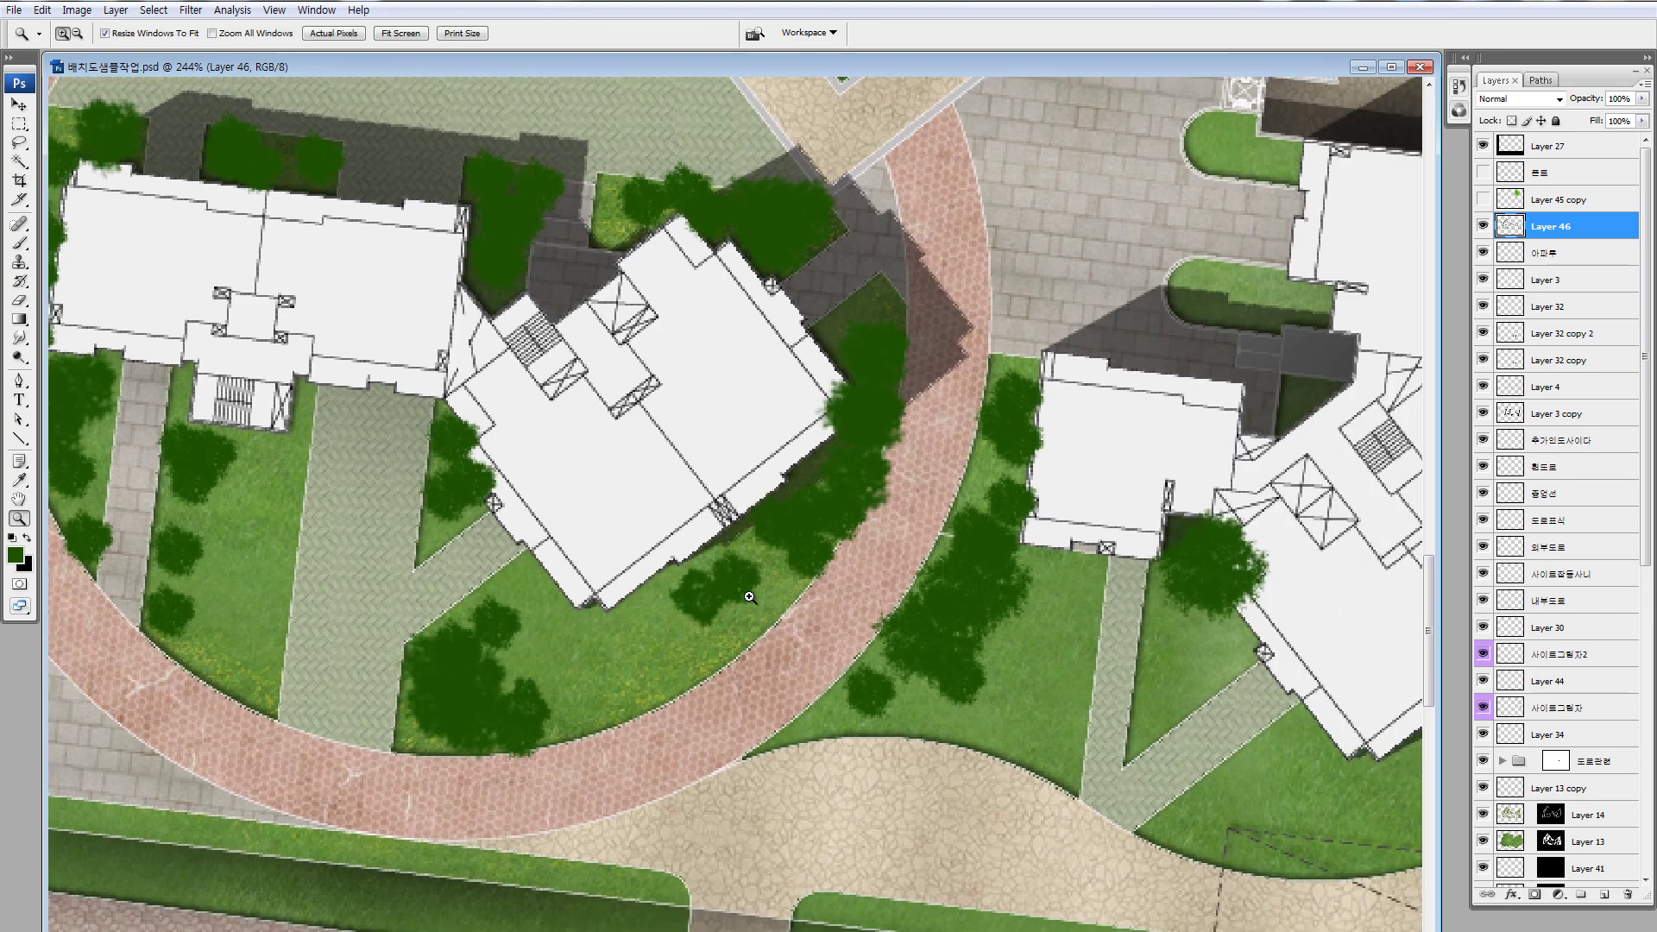
Copy small and large trees onto the lawns south of the western block's southeastern building, beside the green parking bays and the road corner
left_click_drag(1118, 587, 457, 608)
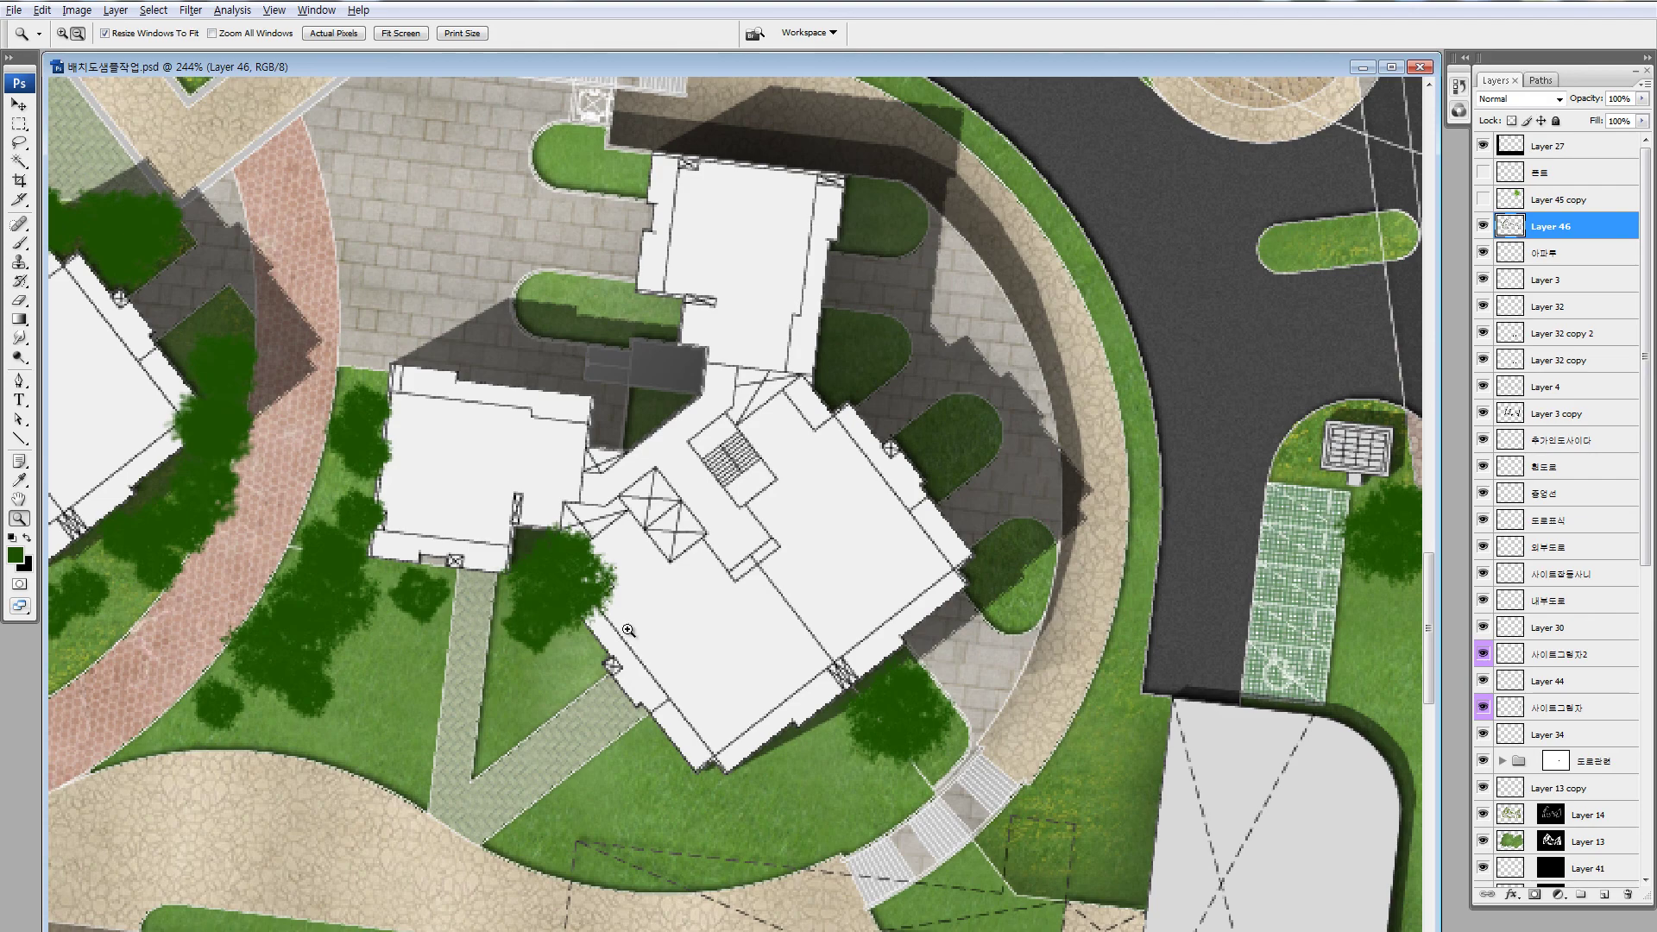
left_click_drag(623, 637, 303, 756)
left_click_drag(932, 639, 866, 775)
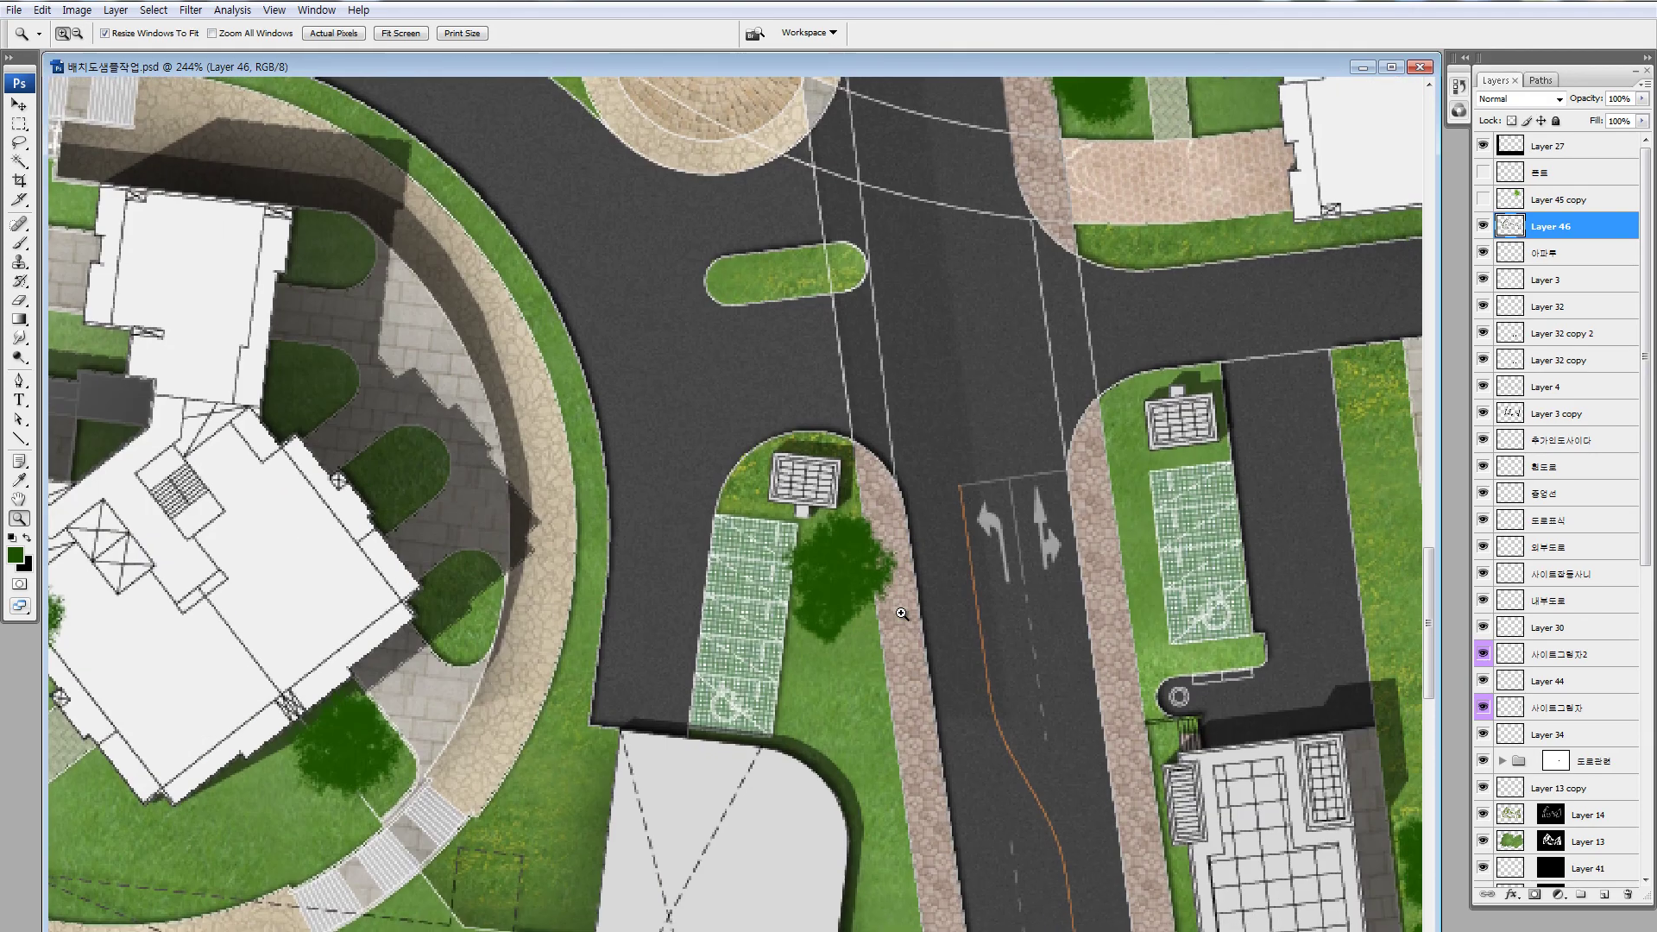
left_click_drag(1112, 858, 901, 611)
left_click_drag(915, 696, 346, 847)
left_click_drag(978, 811, 1000, 628)
key("ctrl+minus")
key("ctrl+minus")
key("ctrl+minus")
key("ctrl+minus")
key("ctrl+minus")
key("ctrl+minus")
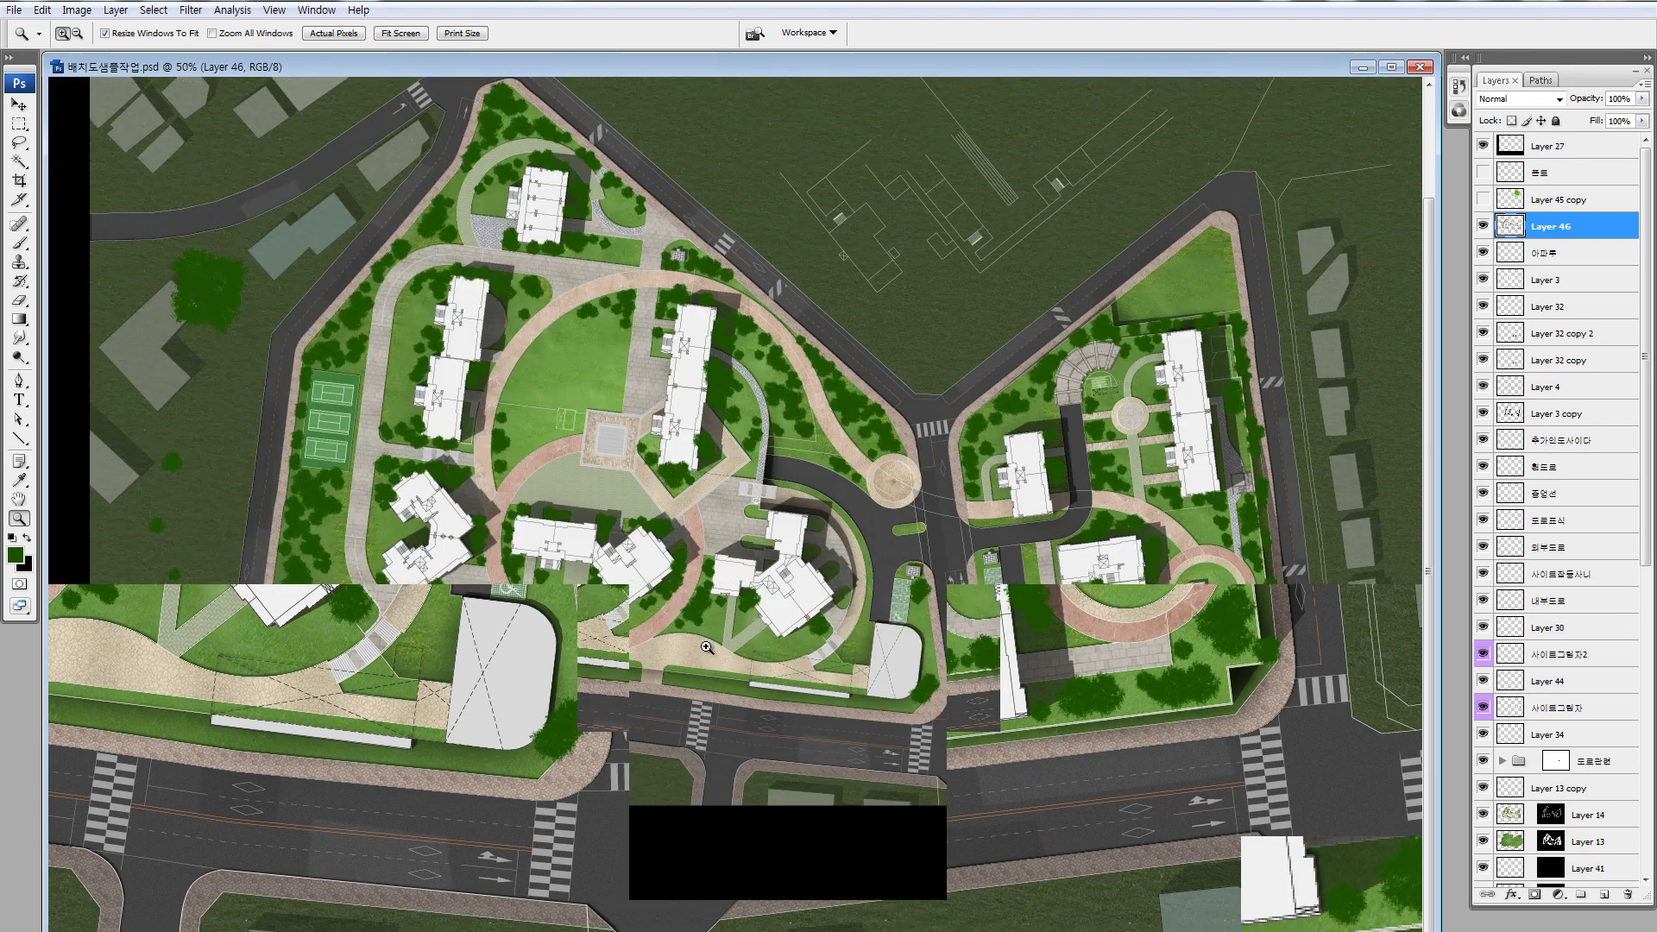
Copy small trees from outside the site into the two rounded planting beds east of the southeastern building
key("l")
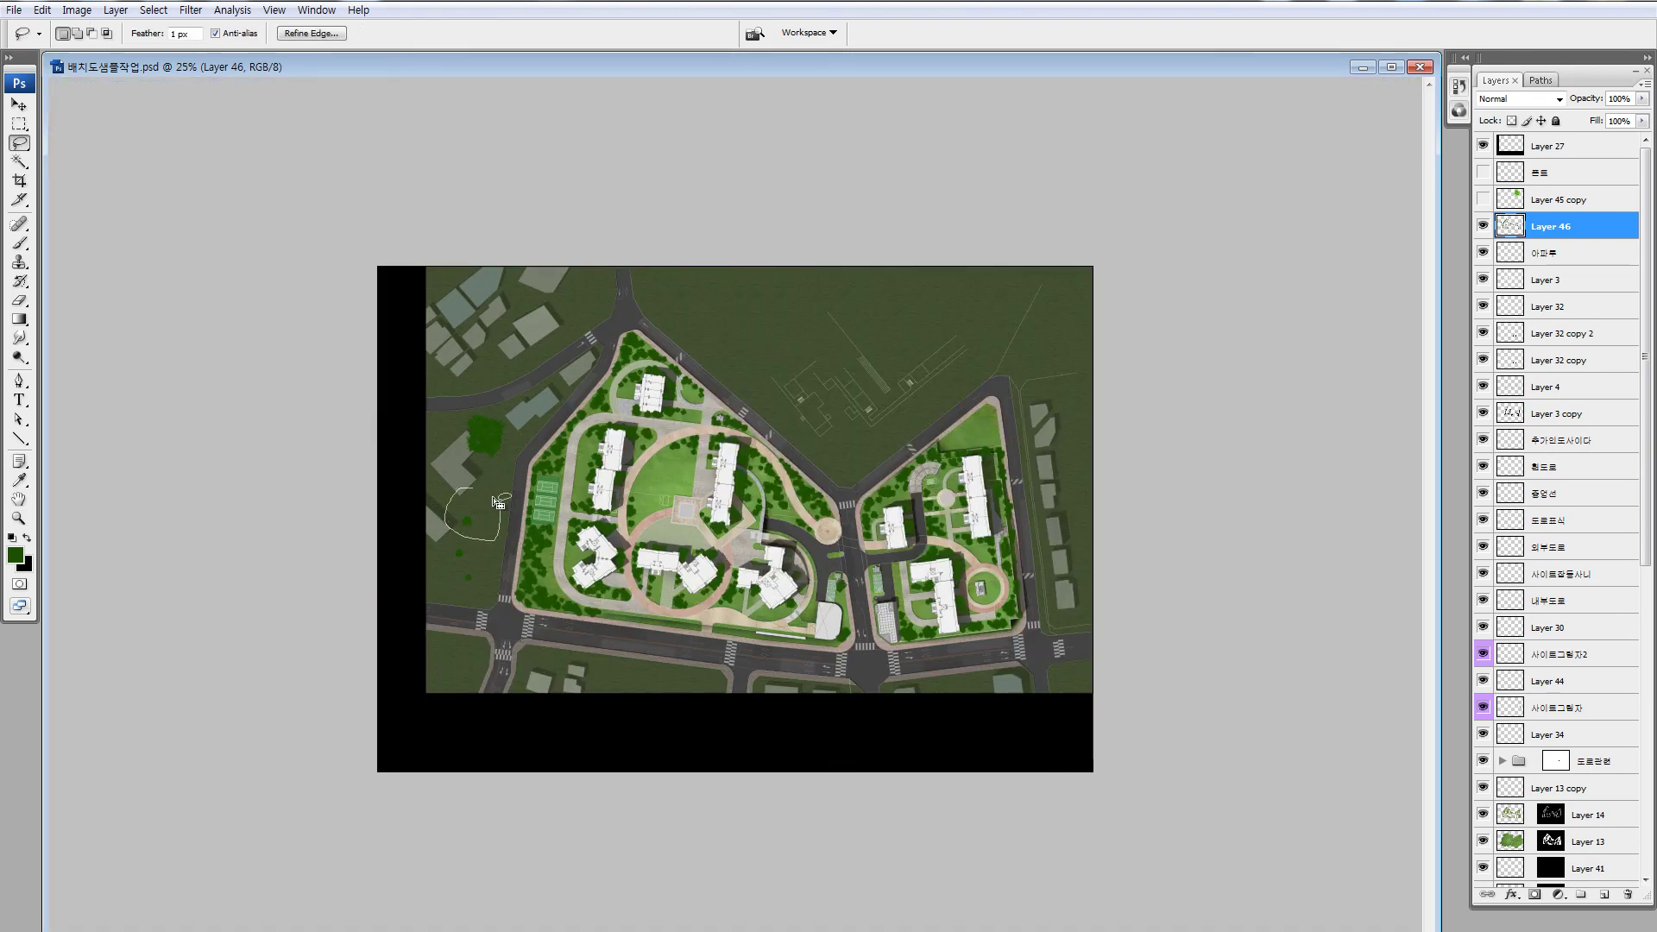
left_click_drag(480, 518, 798, 615)
key("z")
mouse_move(712, 531)
left_mouse_down()
mouse_move(884, 638)
mouse_move(826, 693)
mouse_move(762, 572)
left_mouse_up()
key("ctrl+t")
key("Return")
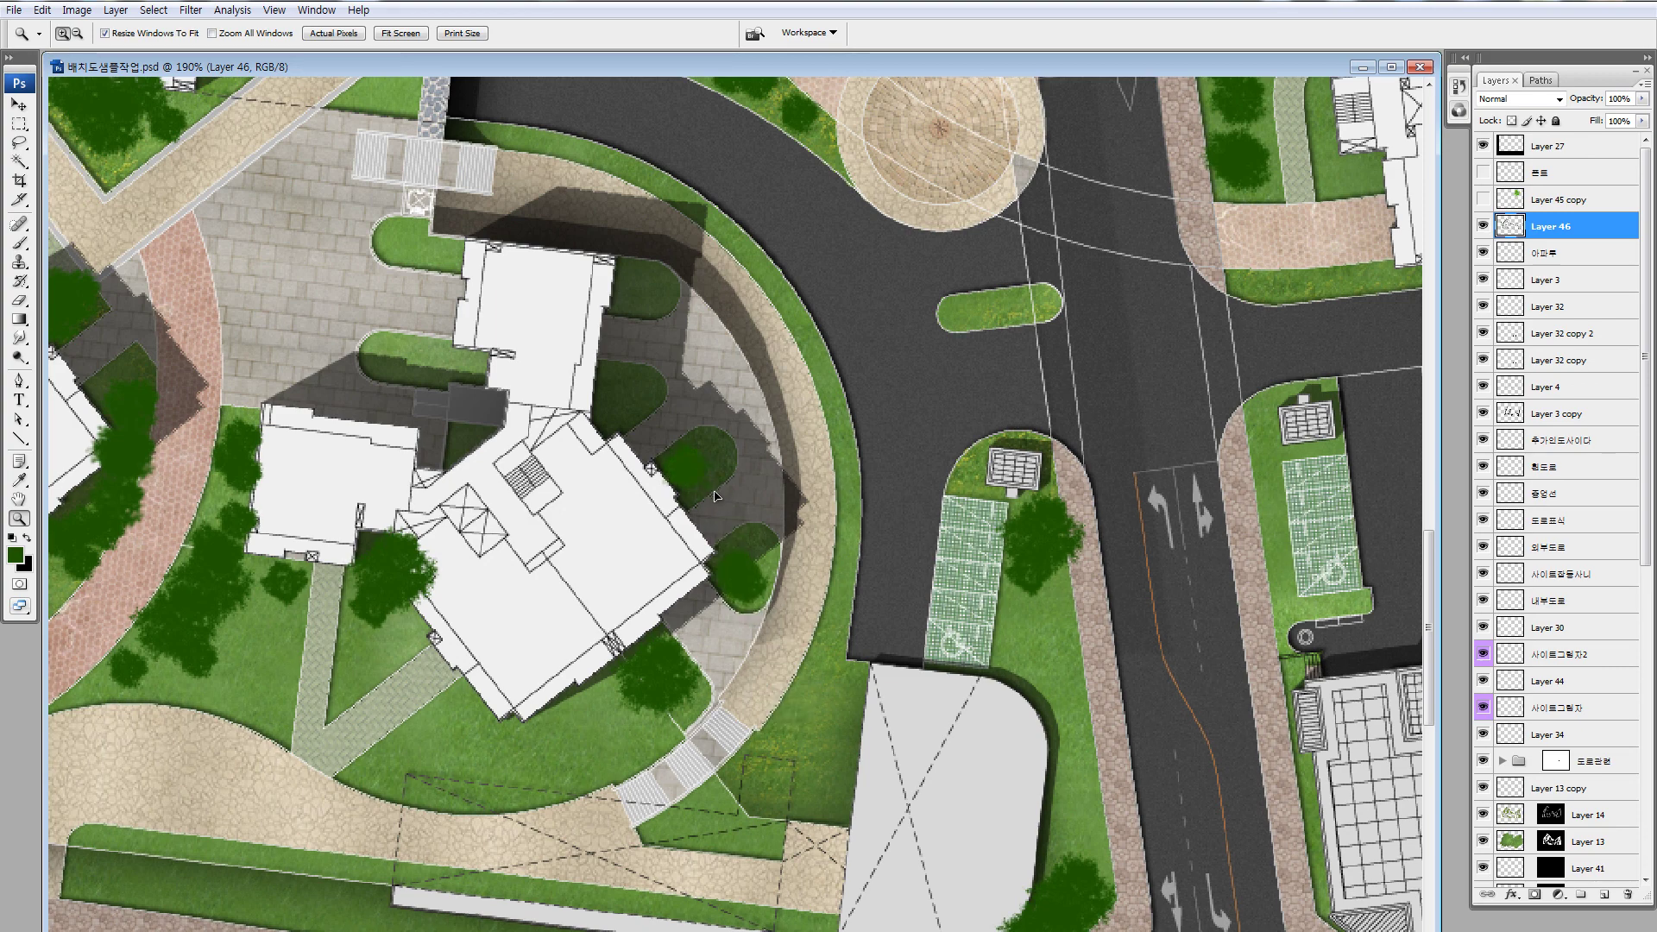
Copy small trees into the remaining rounded planting beds on both sides of the southeastern building's northern wing, transforming them to vary their look
left_click_drag(715, 496, 399, 392)
key("ctrl+t")
left_click_drag(407, 322, 593, 490)
key("Return")
left_click_drag(602, 522, 748, 441)
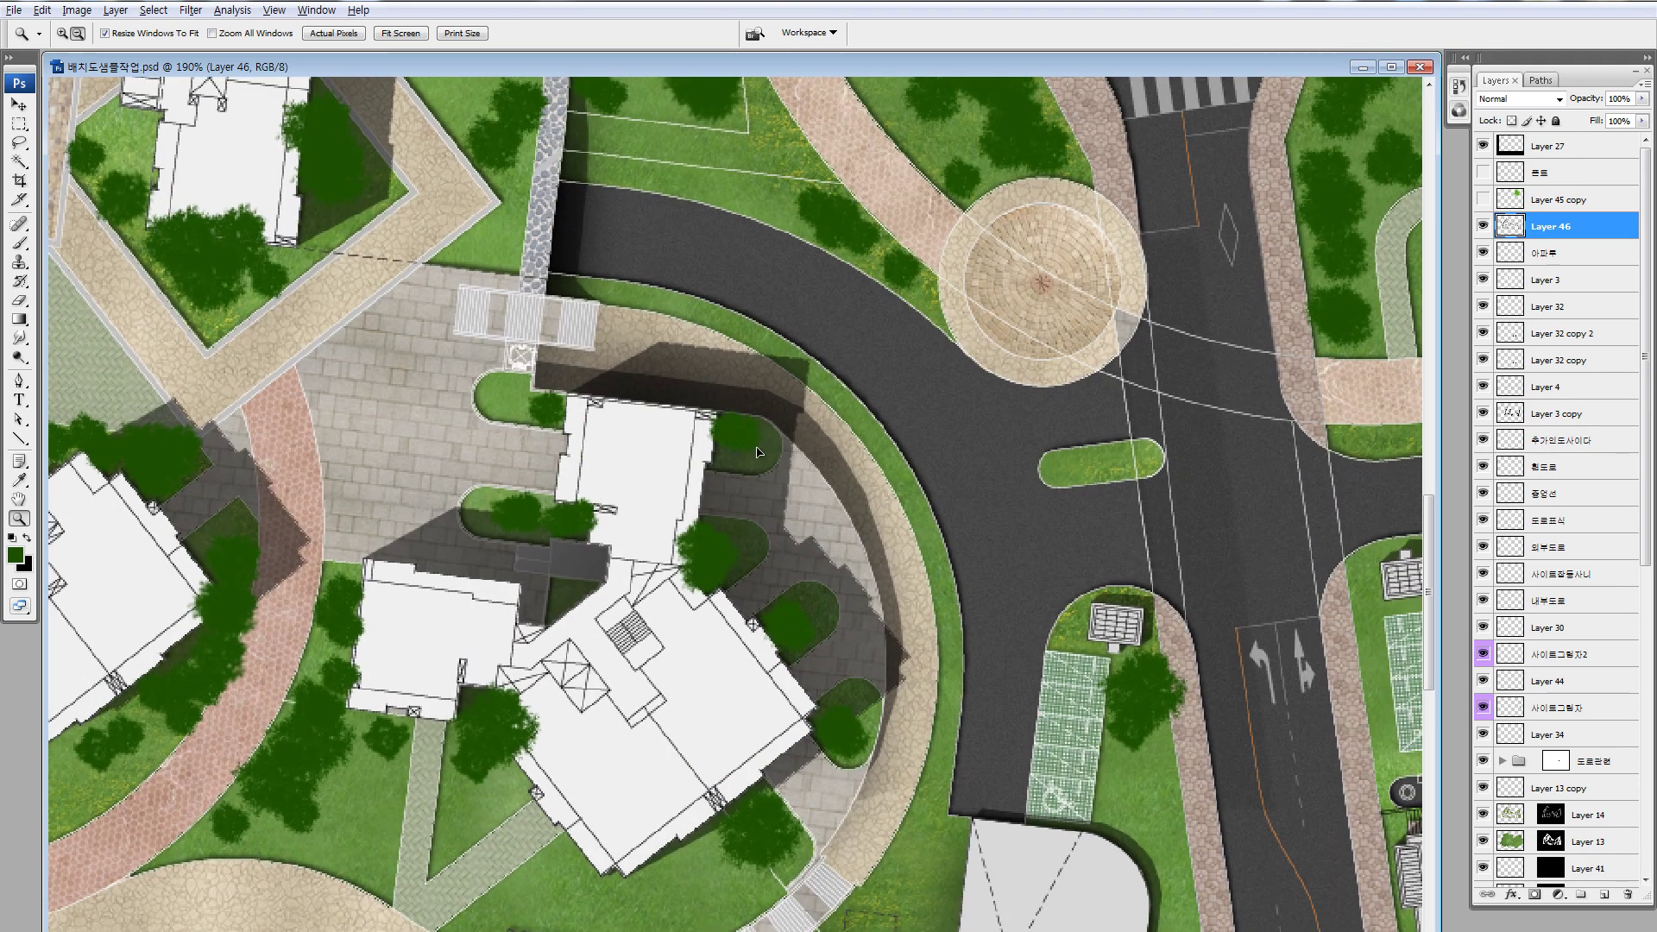
key("ctrl+0")
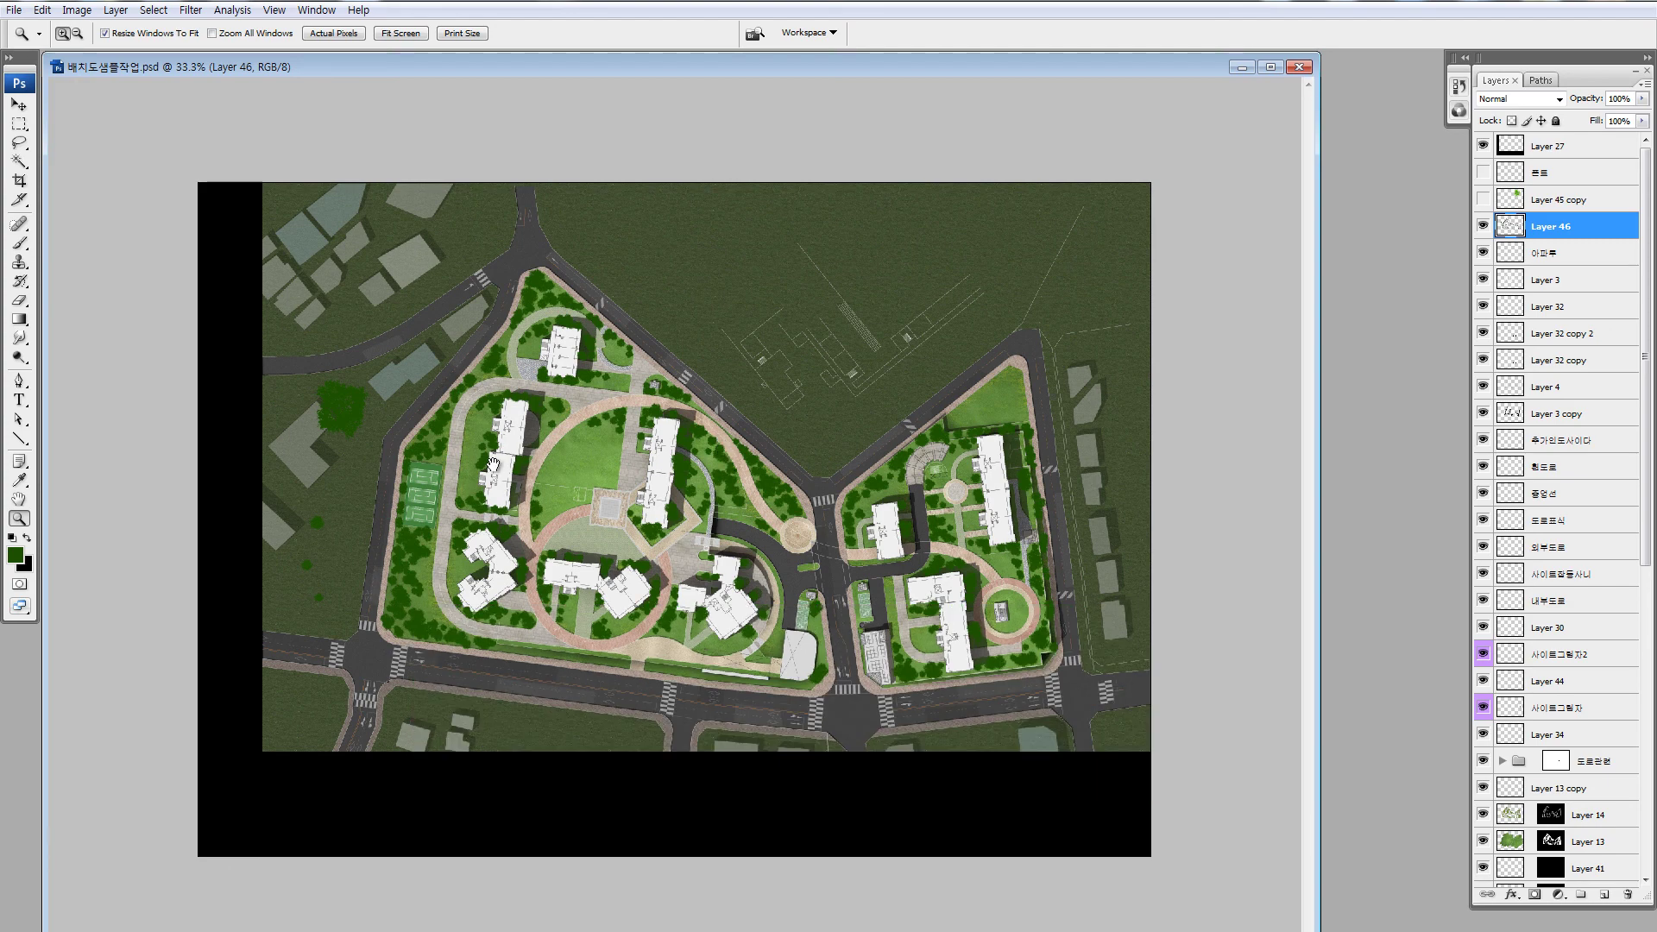
Copy small trees onto the lawns north and east of the eastern block's westernmost building
left_click_drag(887, 423, 996, 485)
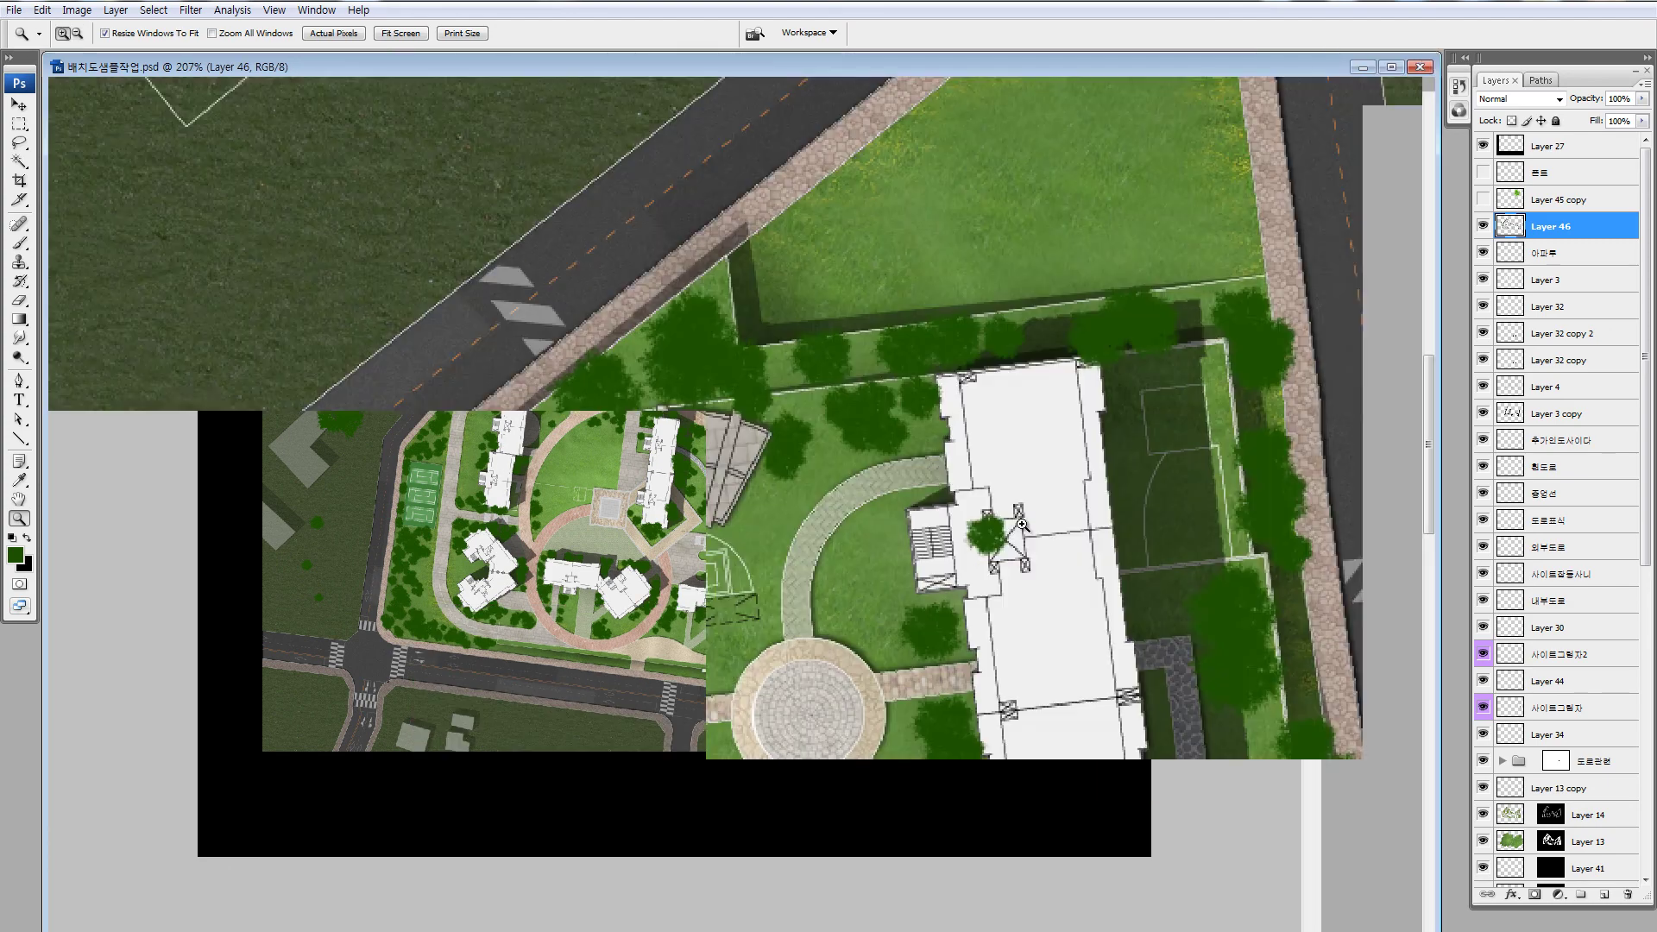
left_click_drag(1023, 552, 1078, 442)
left_click_drag(718, 637, 716, 524)
scroll(803, 429, "down", 6)
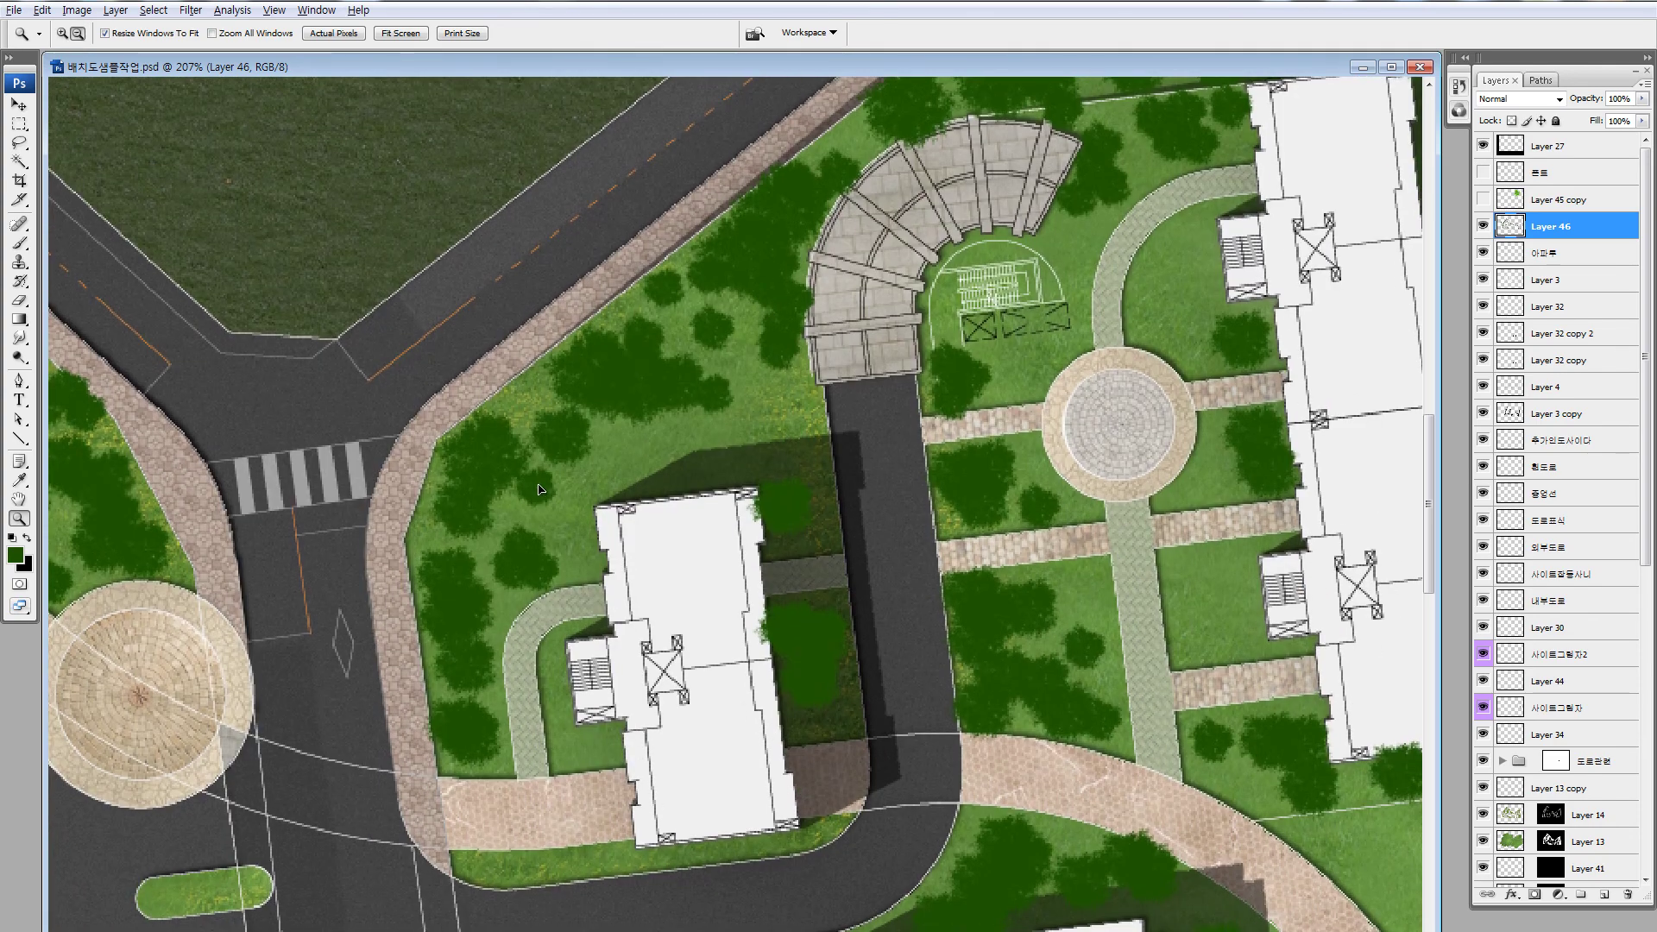
left_click_drag(532, 474, 712, 364)
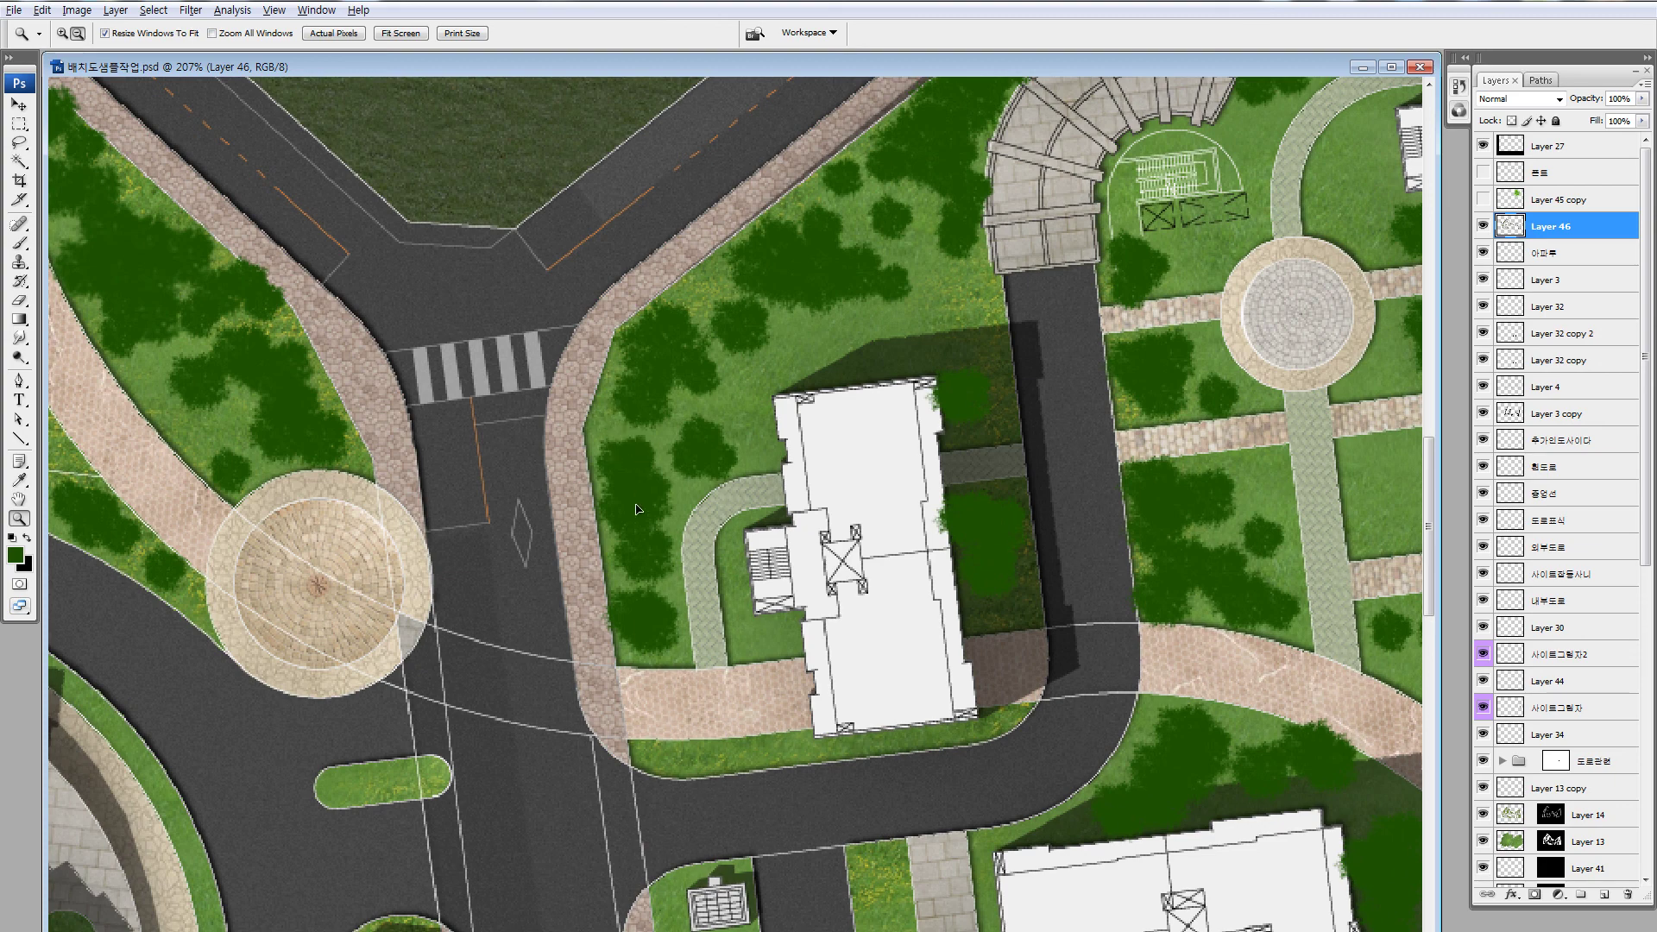
left_click_drag(626, 478, 565, 322)
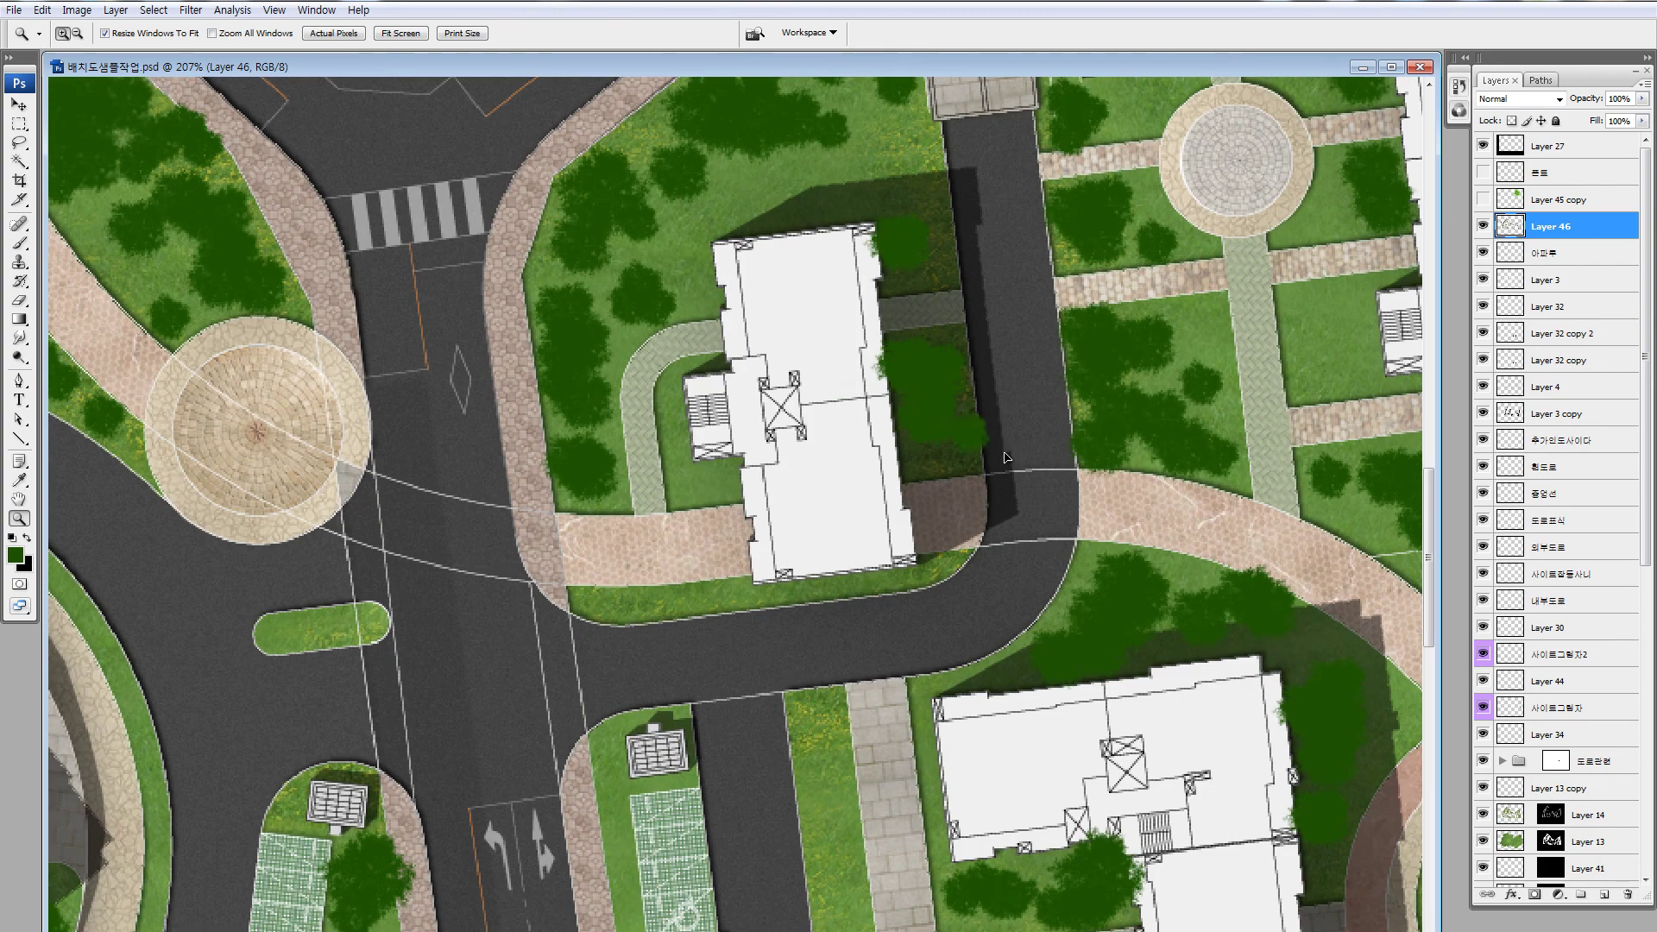
left_click_drag(991, 459, 999, 563)
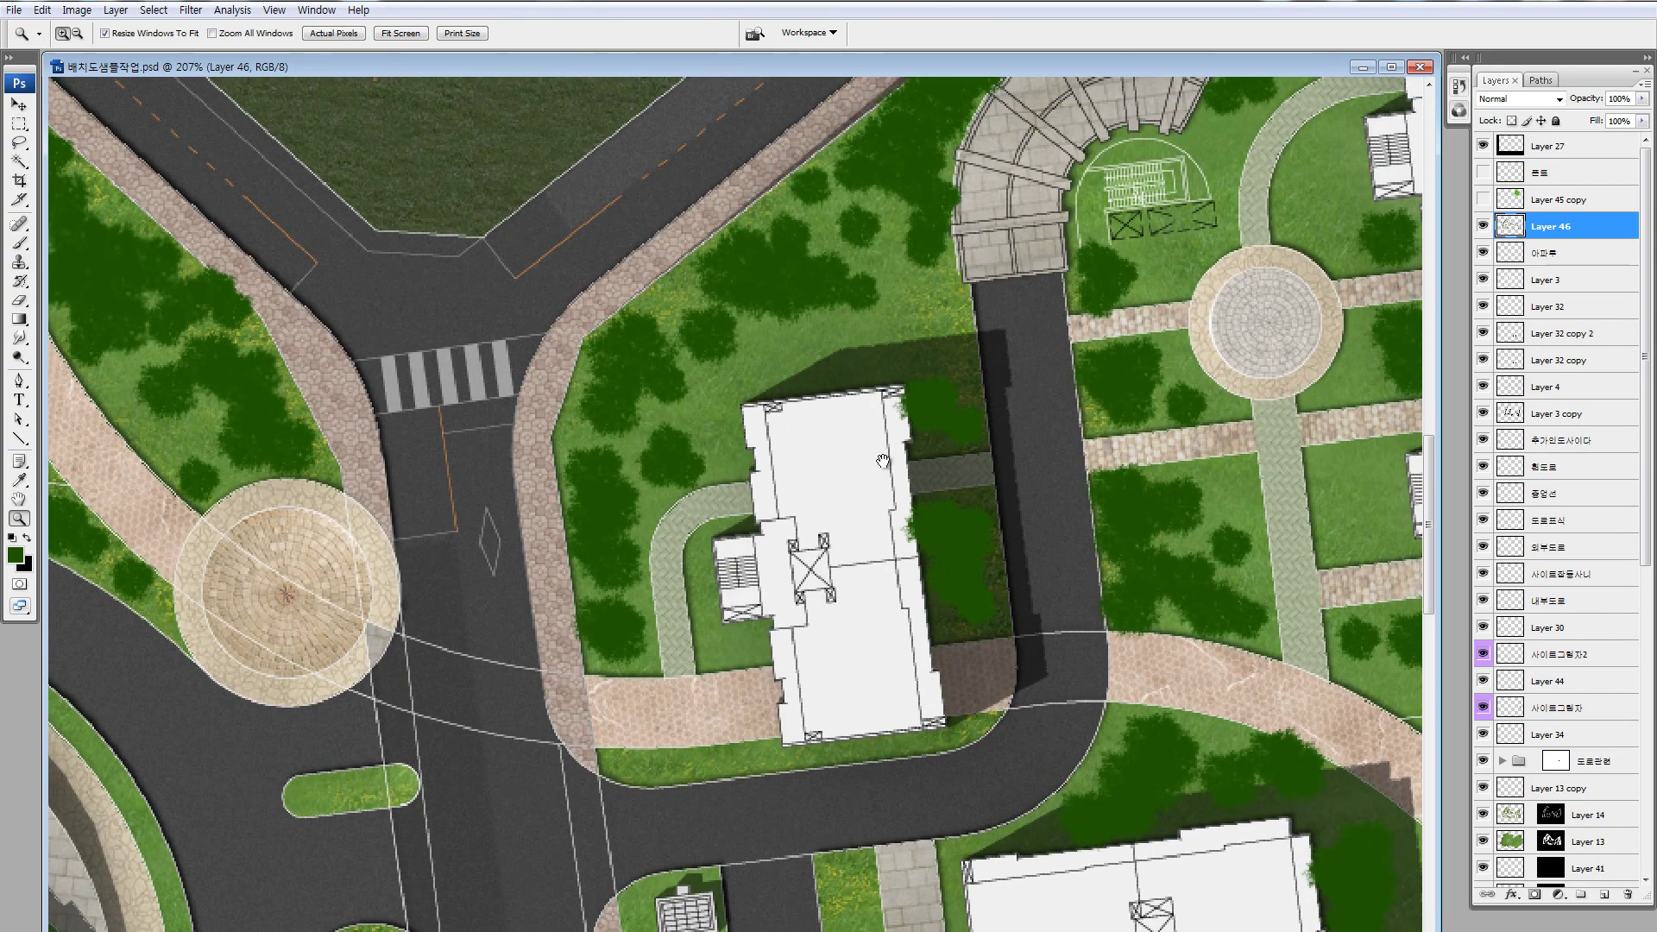
Copy small trees onto the lawns around the eastern block's circular plaza and the green strip east of the long building
left_click_drag(882, 461, 654, 556)
left_click_drag(986, 341, 898, 539)
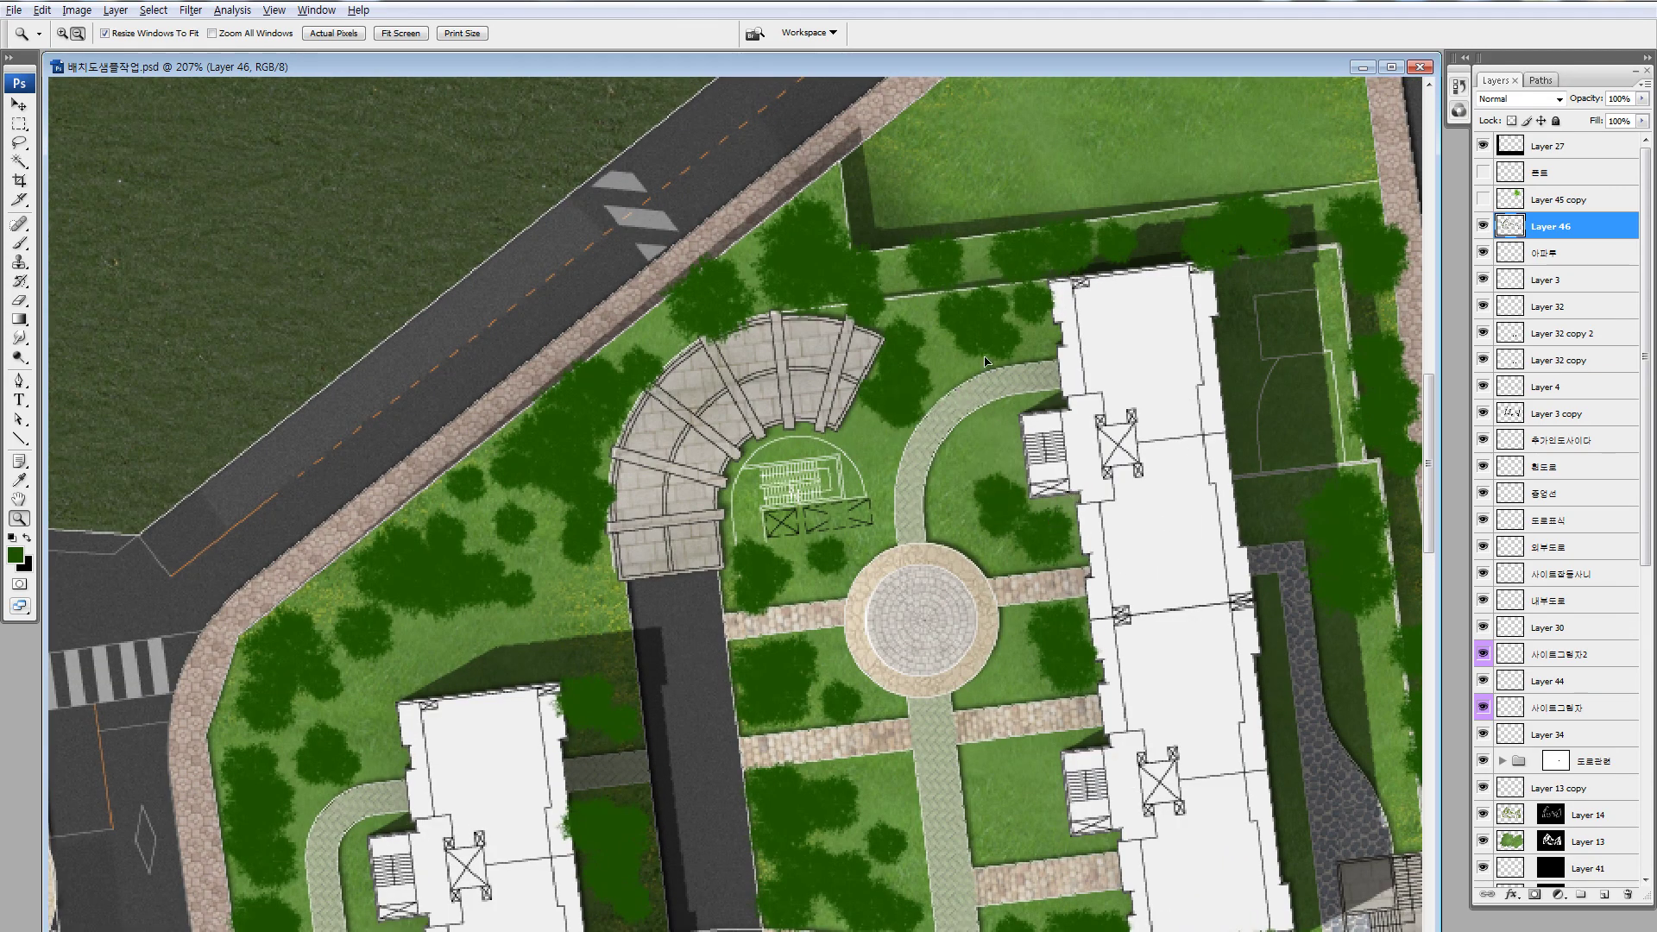
left_click_drag(971, 367, 579, 360)
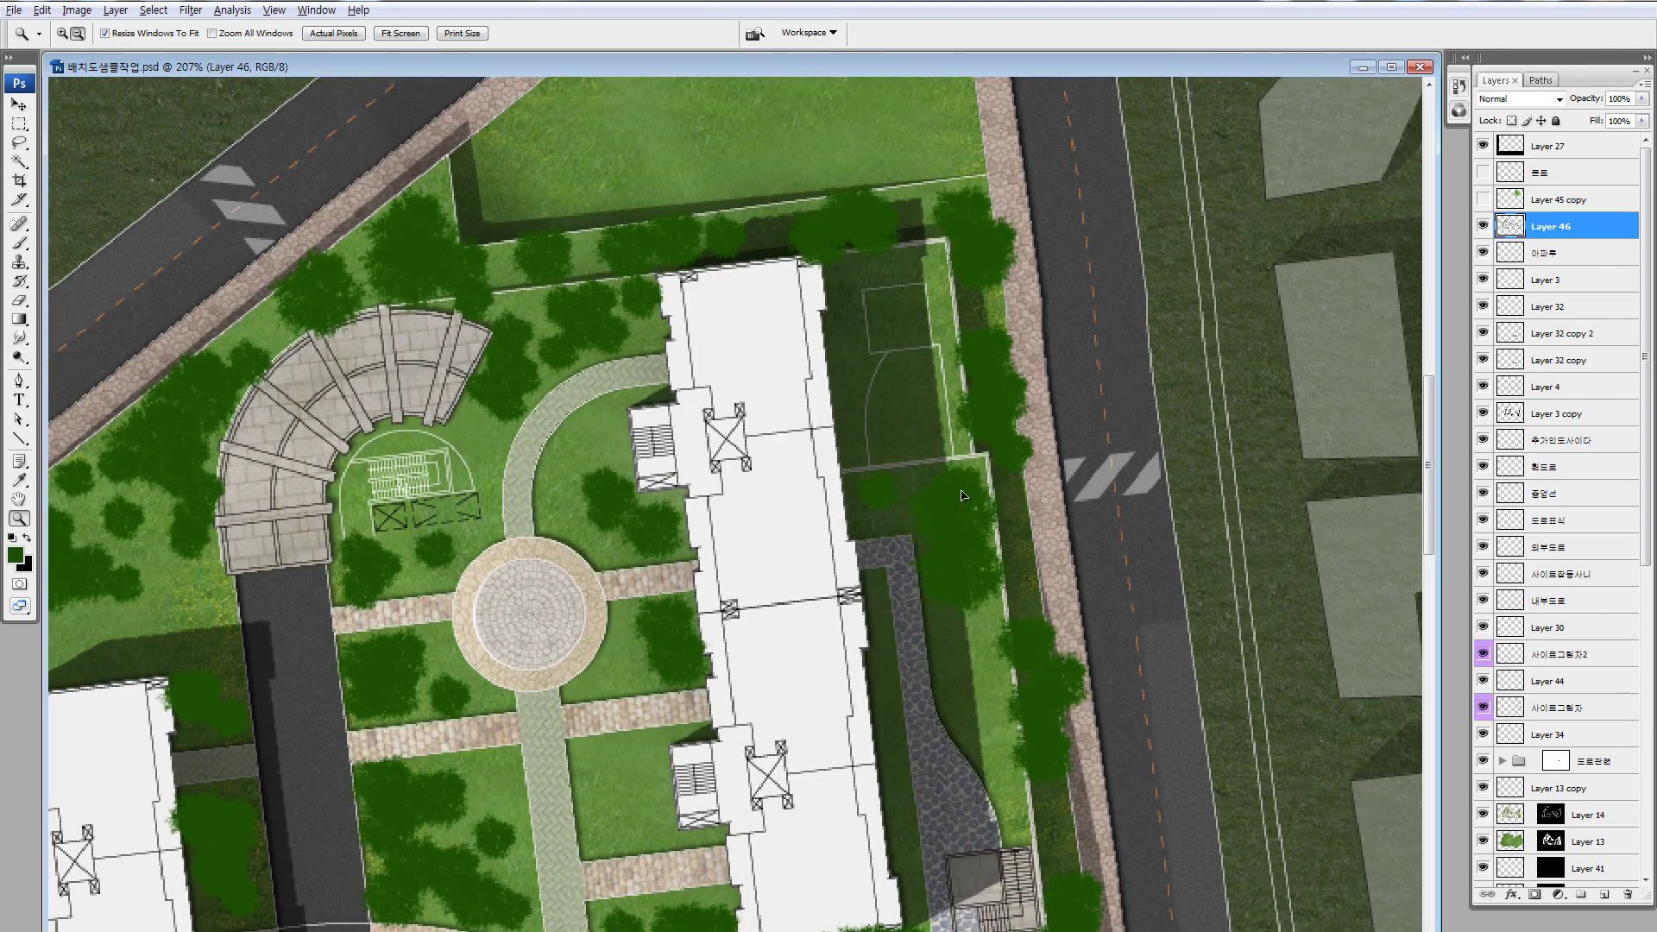
left_click_drag(754, 395, 509, 261)
left_click_drag(743, 529, 743, 558)
left_click_drag(796, 566, 756, 401)
left_click(723, 474)
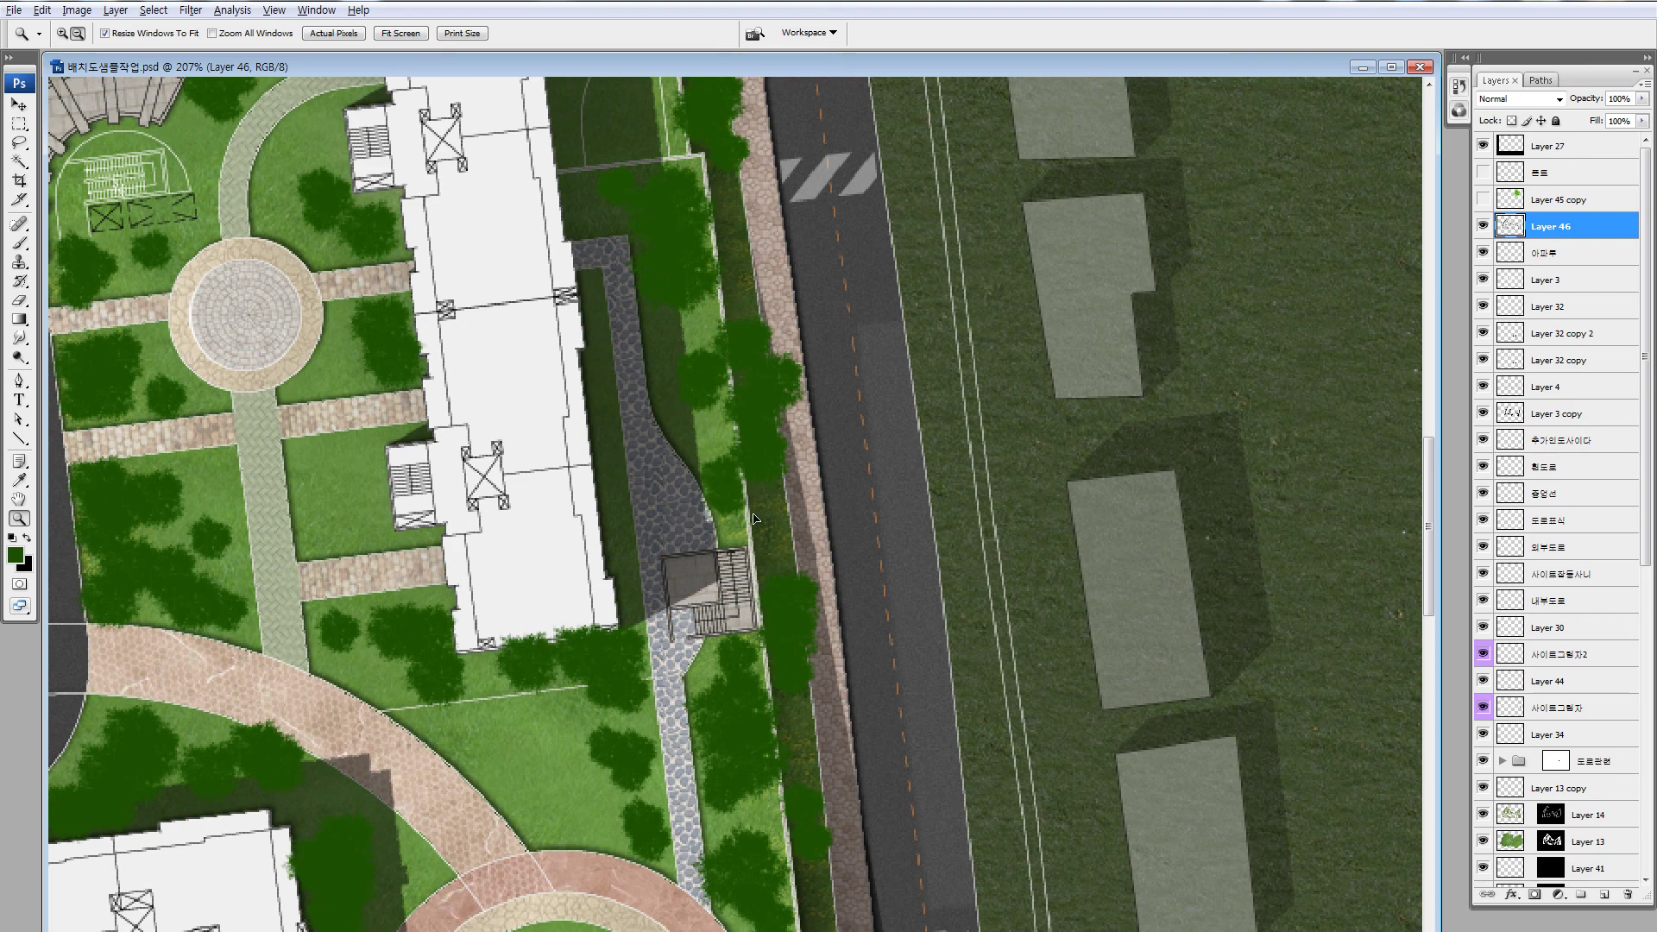
Copy small trees onto the lawn between the paved paths and the lawn south of the long building
scroll(769, 409, "down", 2)
scroll(769, 409, "left", 1)
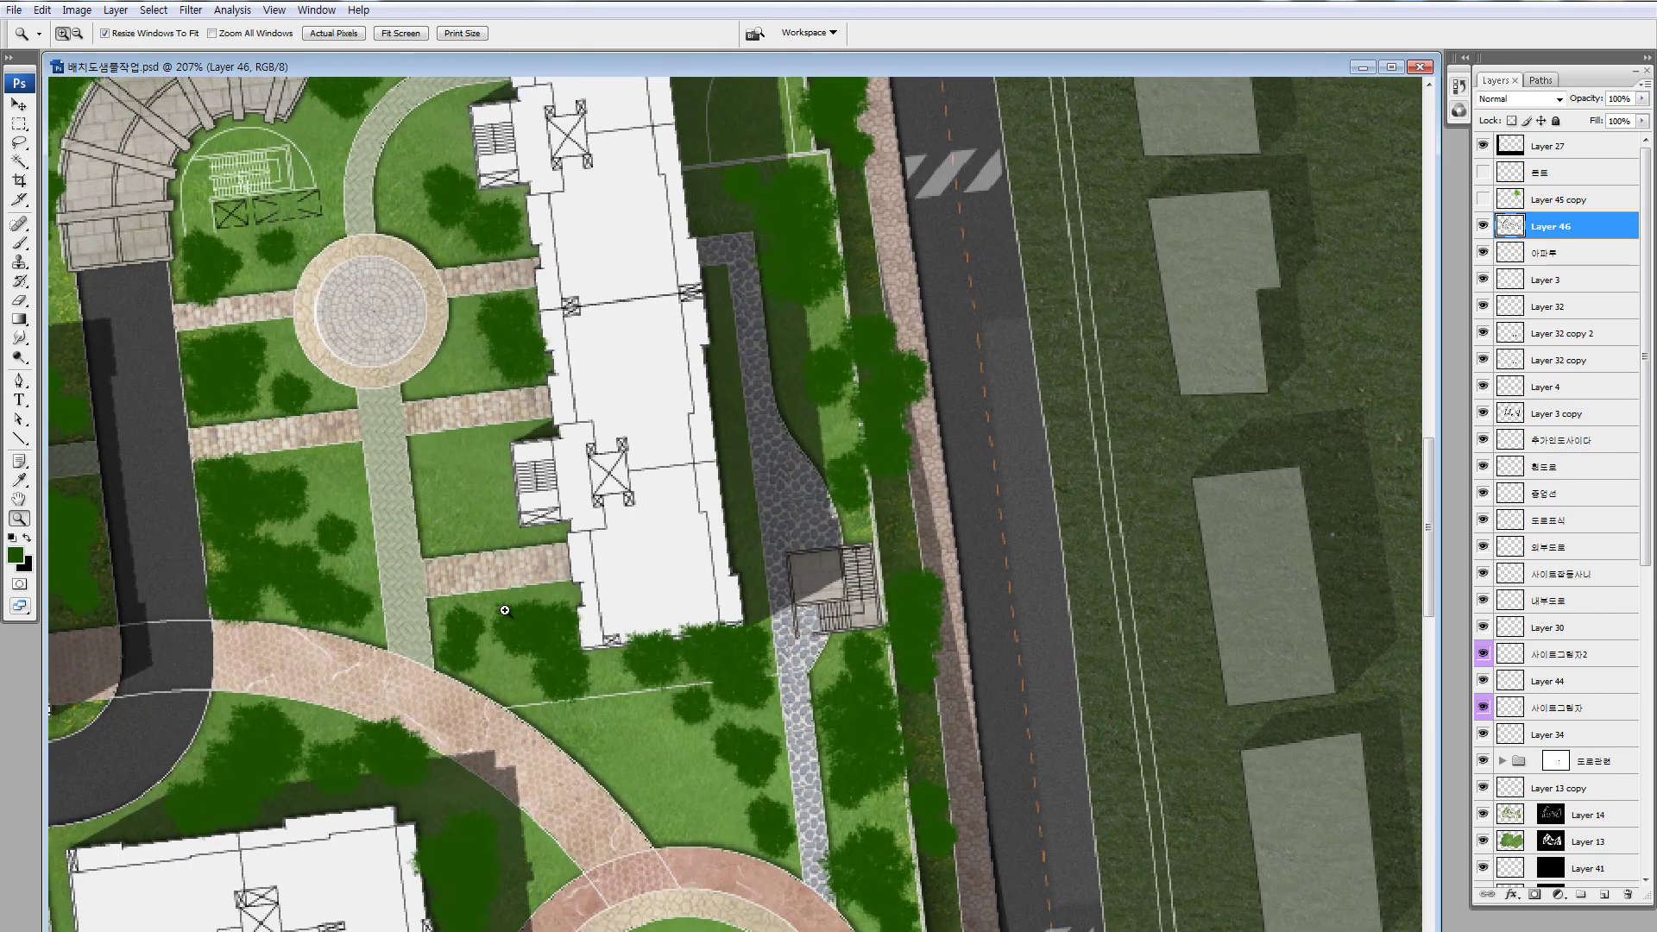
left_click_drag(422, 459, 508, 611)
left_click_drag(508, 518, 487, 351)
left_click_drag(488, 352, 527, 478)
left_click_drag(527, 478, 482, 337)
left_click_drag(541, 385, 590, 638)
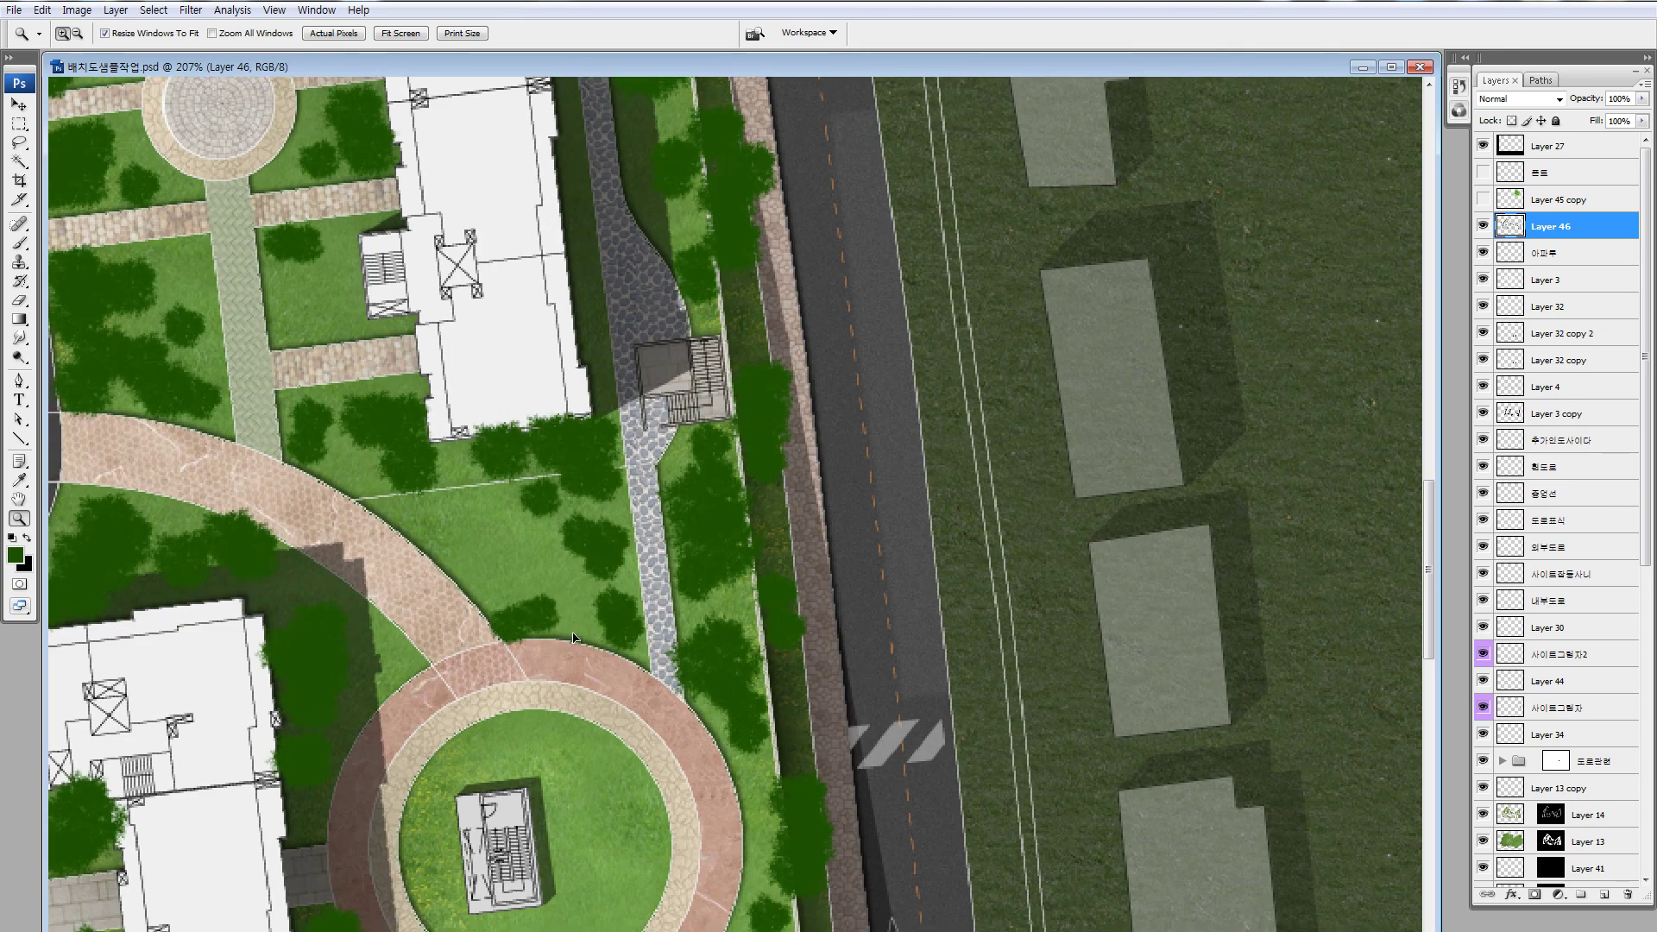
Copy small trees onto the wedge-shaped lawn north of the eastern ring path and the lawn south of the ring
scroll(576, 635, "down", 3)
left_click_drag(542, 508, 522, 497)
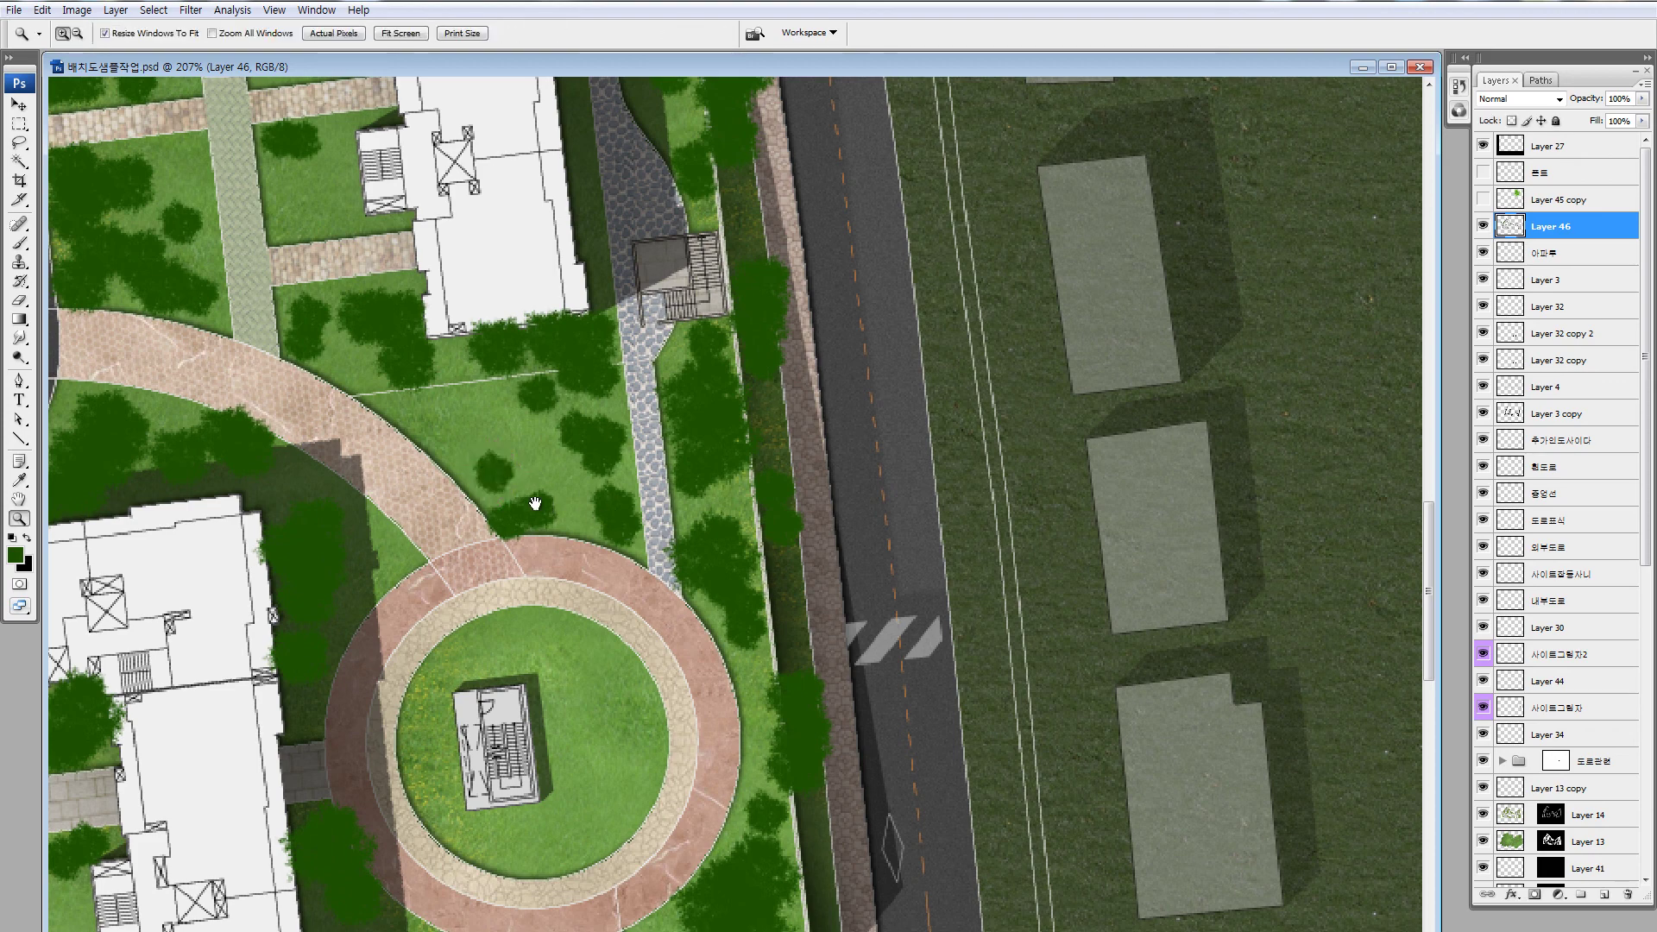
left_click_drag(523, 486, 747, 636)
scroll(521, 474, "down", 1)
scroll(744, 635, "down", 3)
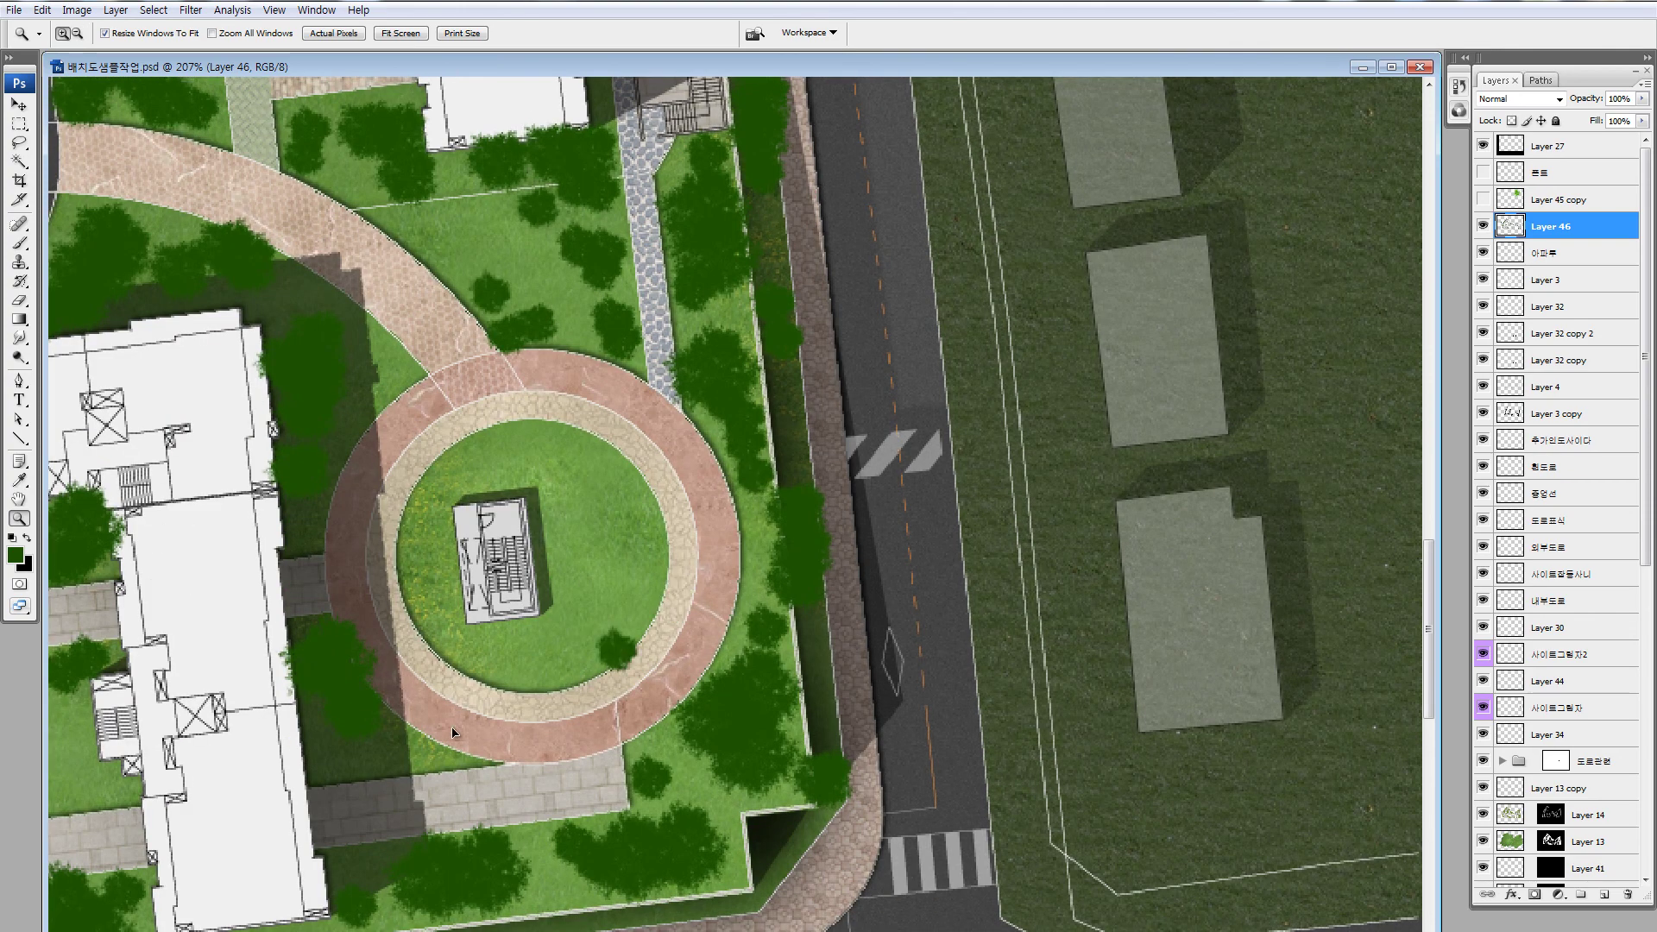
Copy small trees onto the lawns west and south of the L-shaped building in the eastern block
mouse_move(693, 631)
left_mouse_down()
mouse_move(732, 528)
mouse_move(869, 511)
left_mouse_up()
left_click(688, 386)
key("ctrl+z")
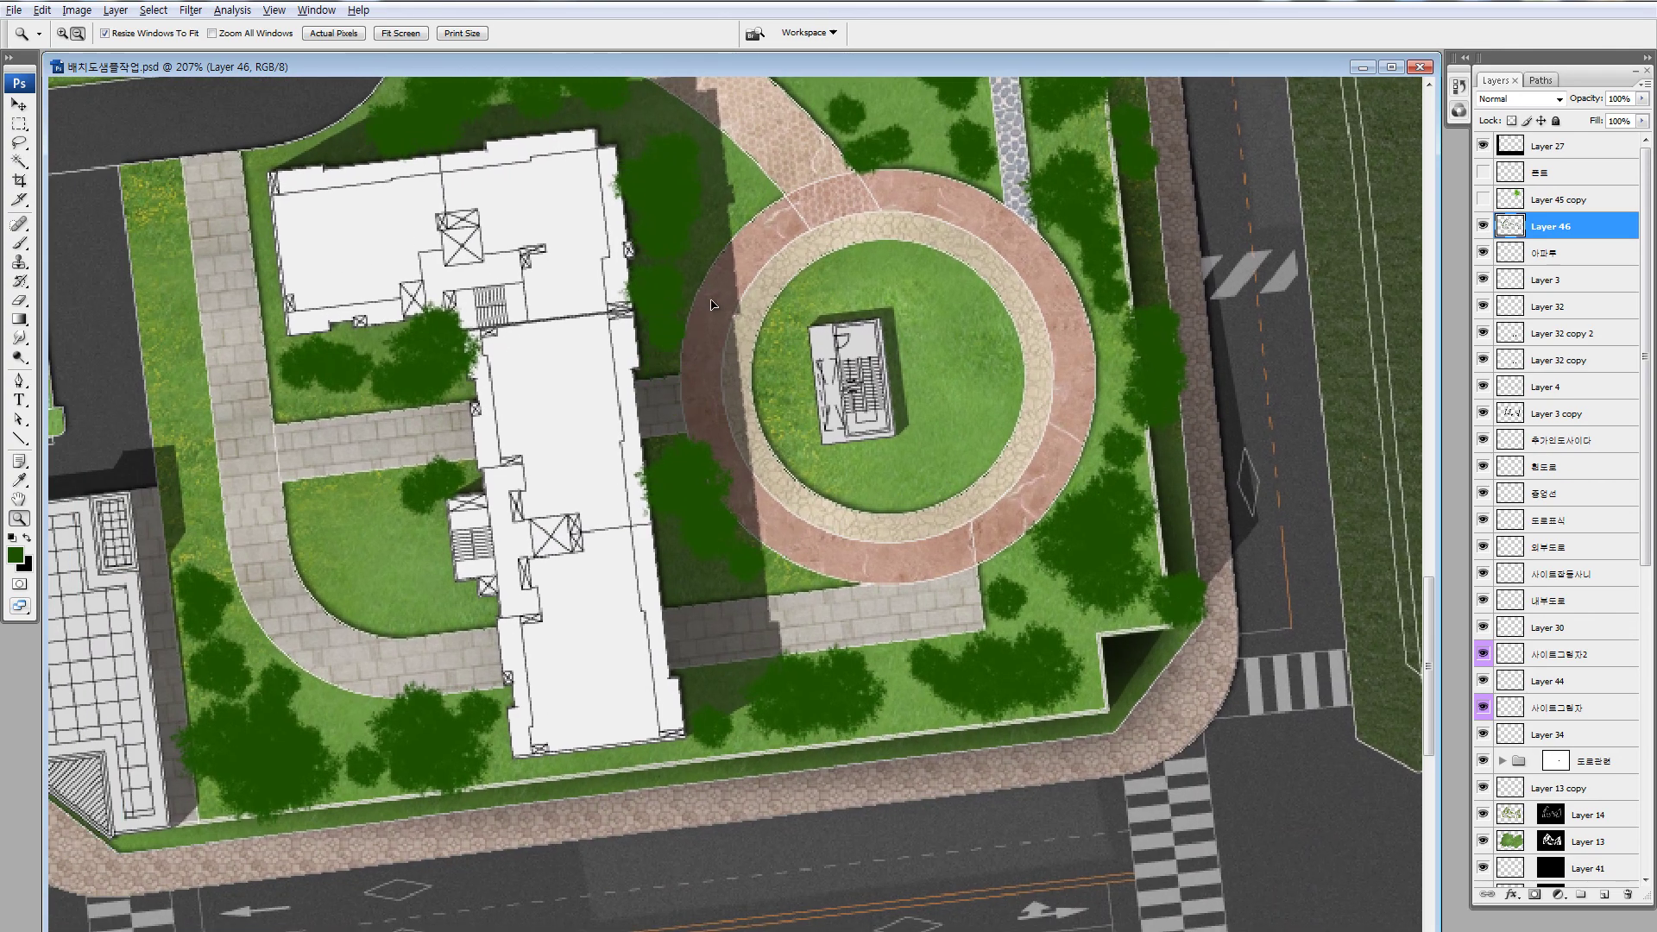
left_click_drag(690, 327, 755, 301)
left_click(540, 578)
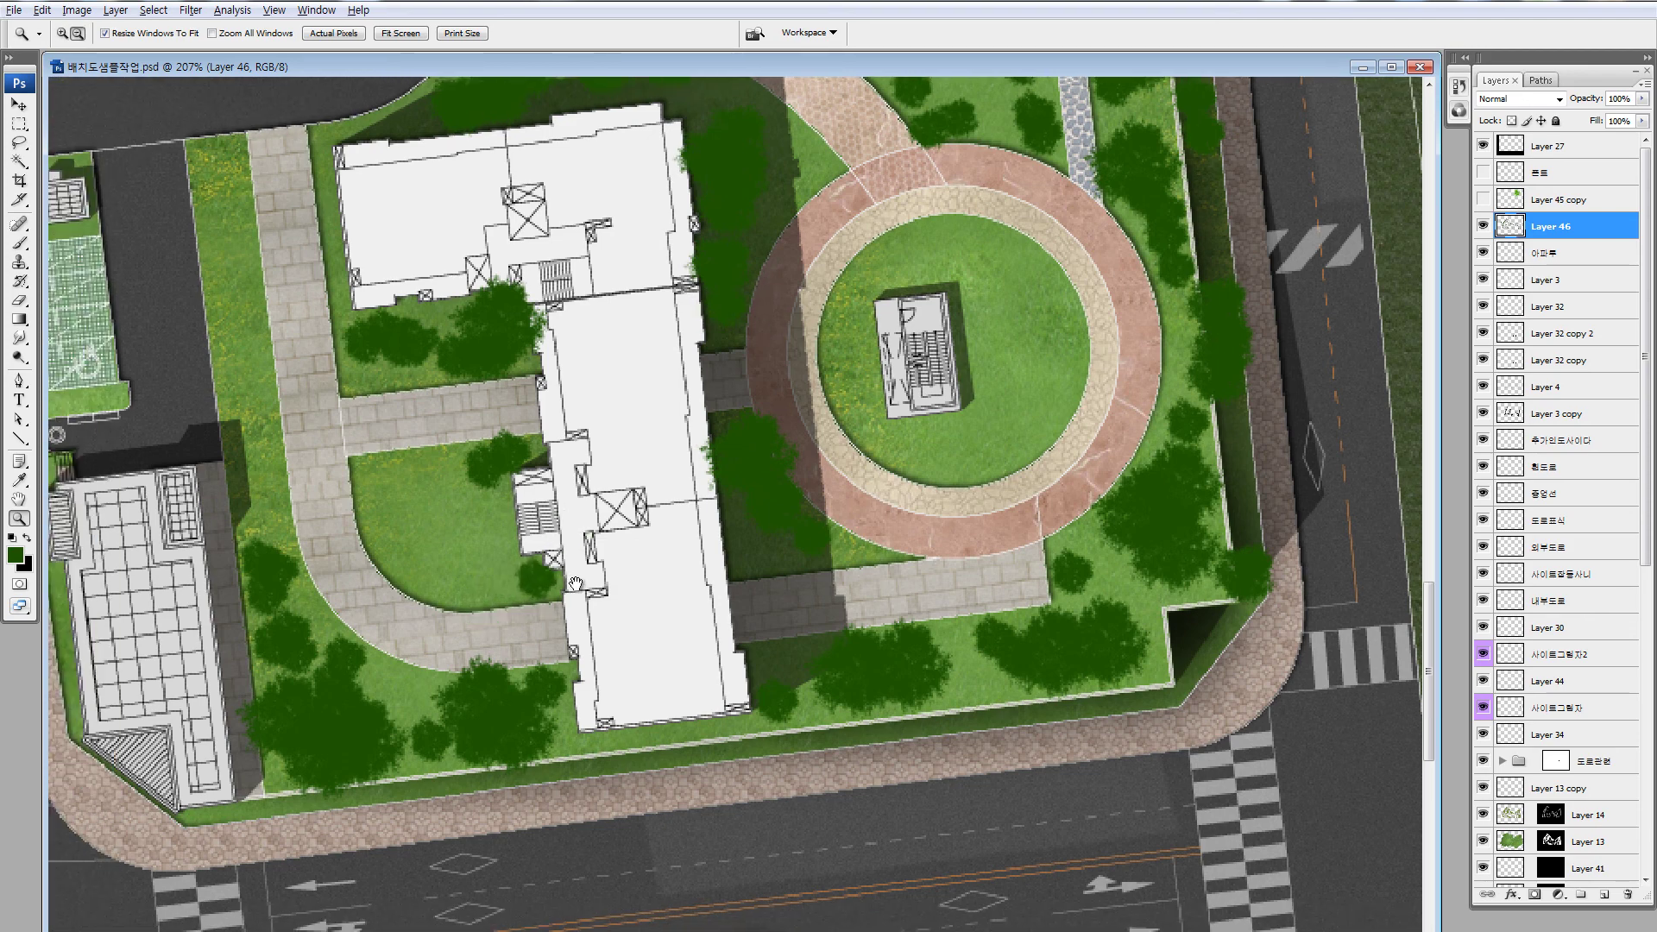
left_click_drag(440, 700, 568, 604)
left_click(535, 600)
left_click_drag(766, 613, 1094, 586)
key("ctrl+alt+z")
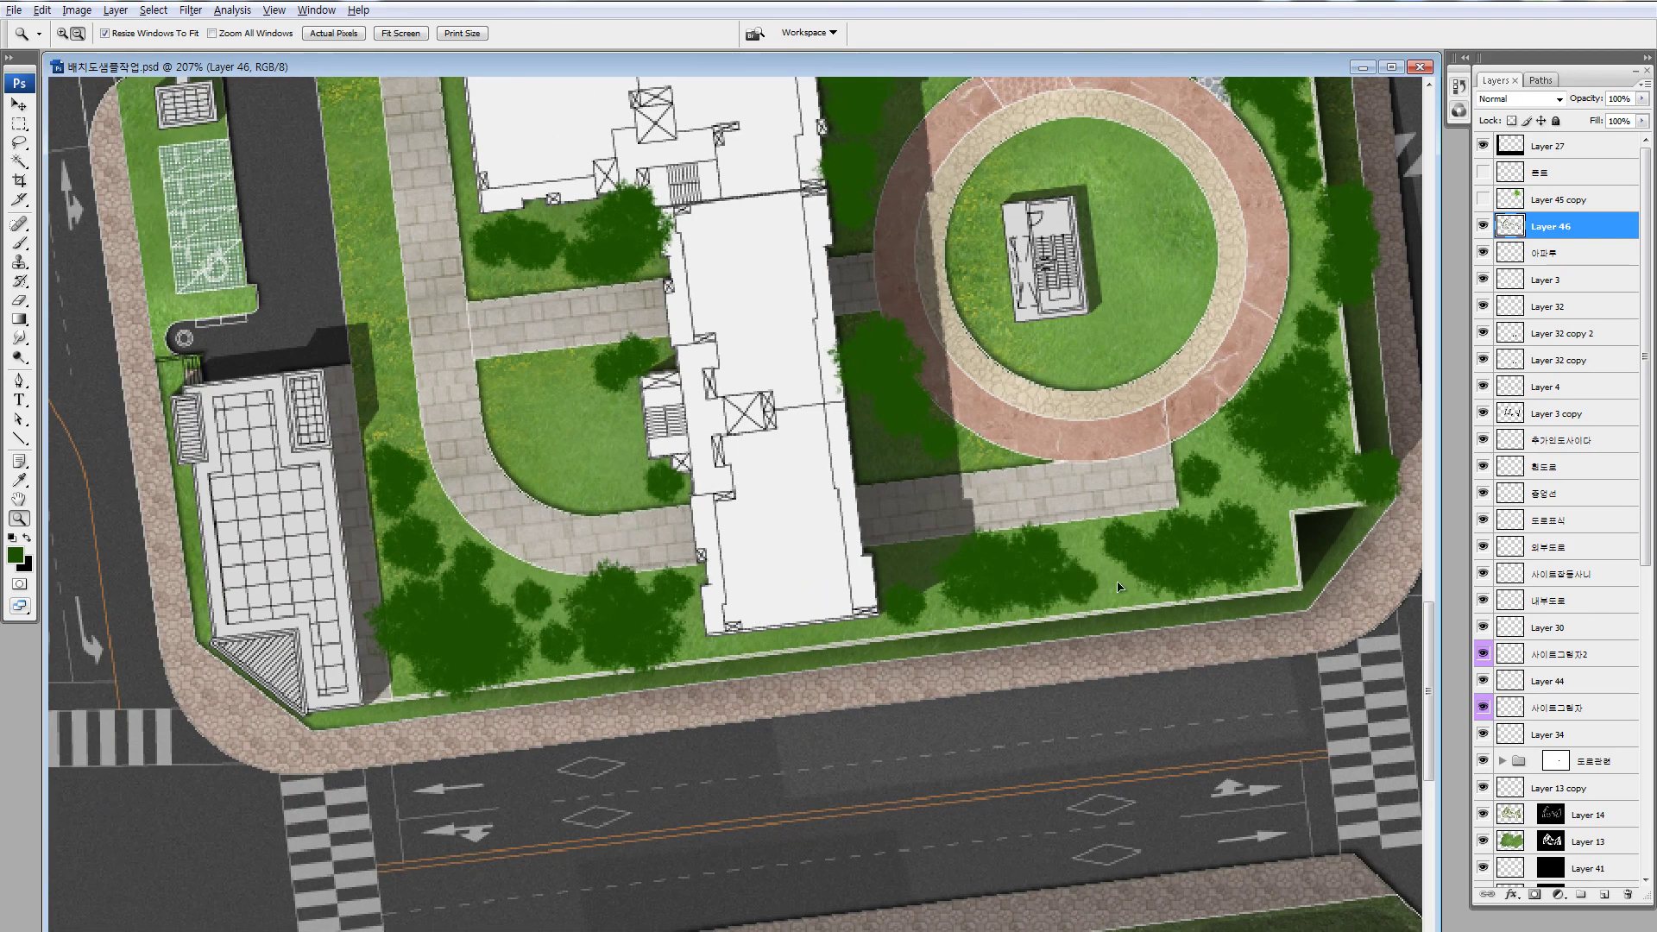
key("ctrl+0")
key("ctrl+minus")
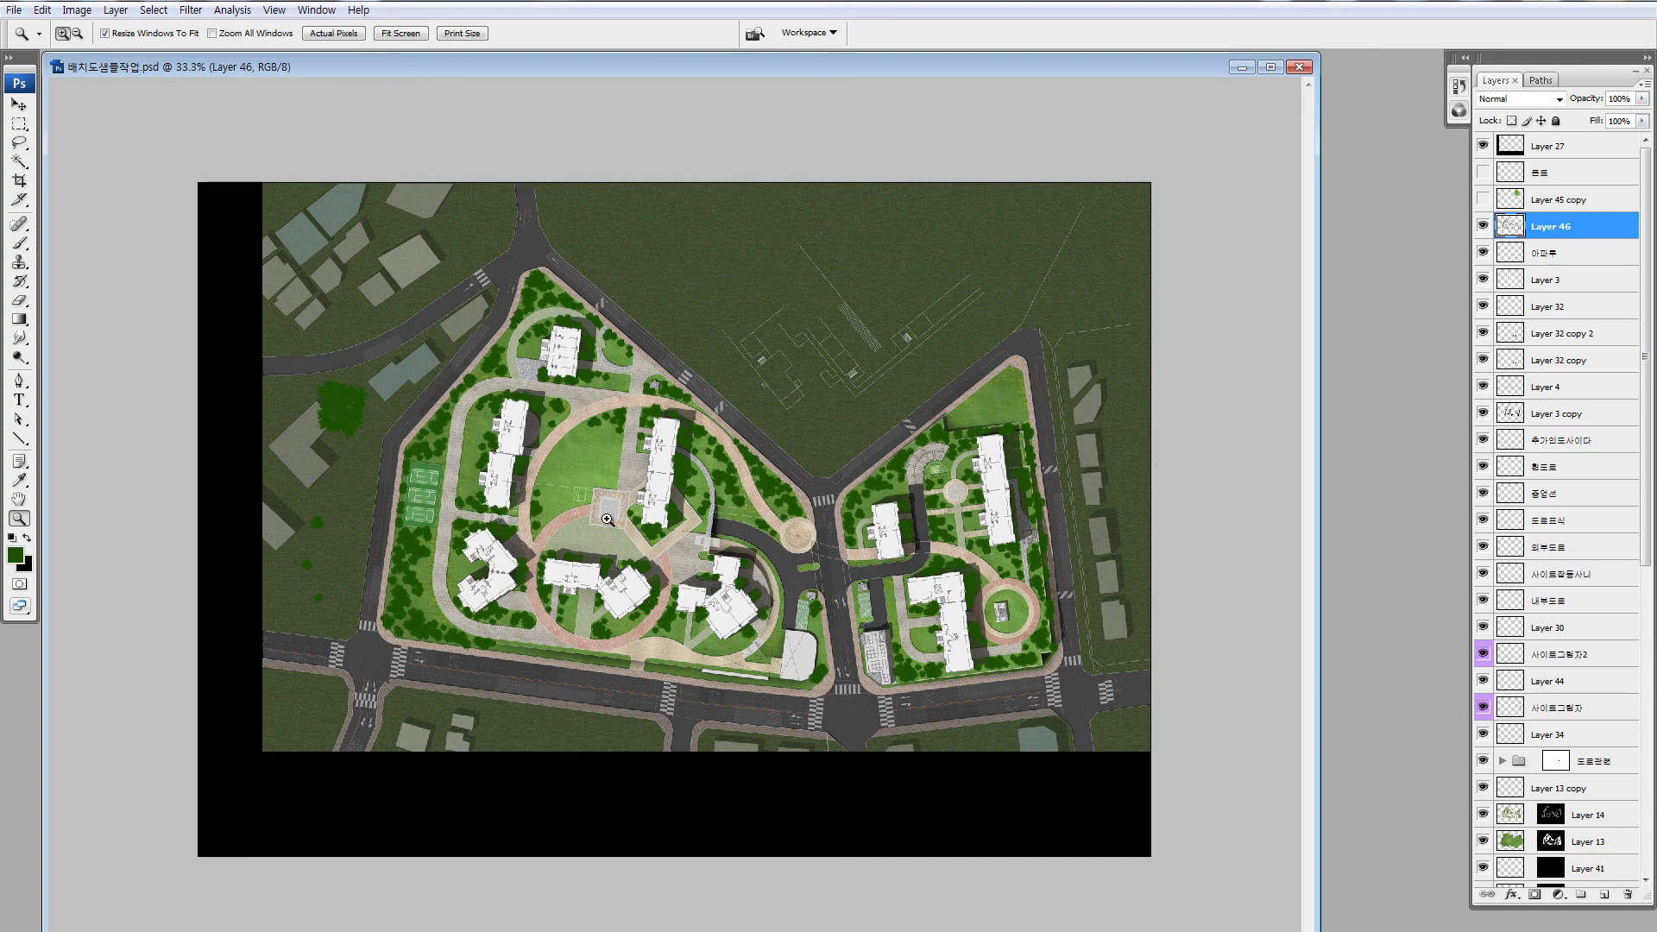
Toggle the visibility of Layer 46 to compare the site plan with and without its trees
left_click(1482, 227)
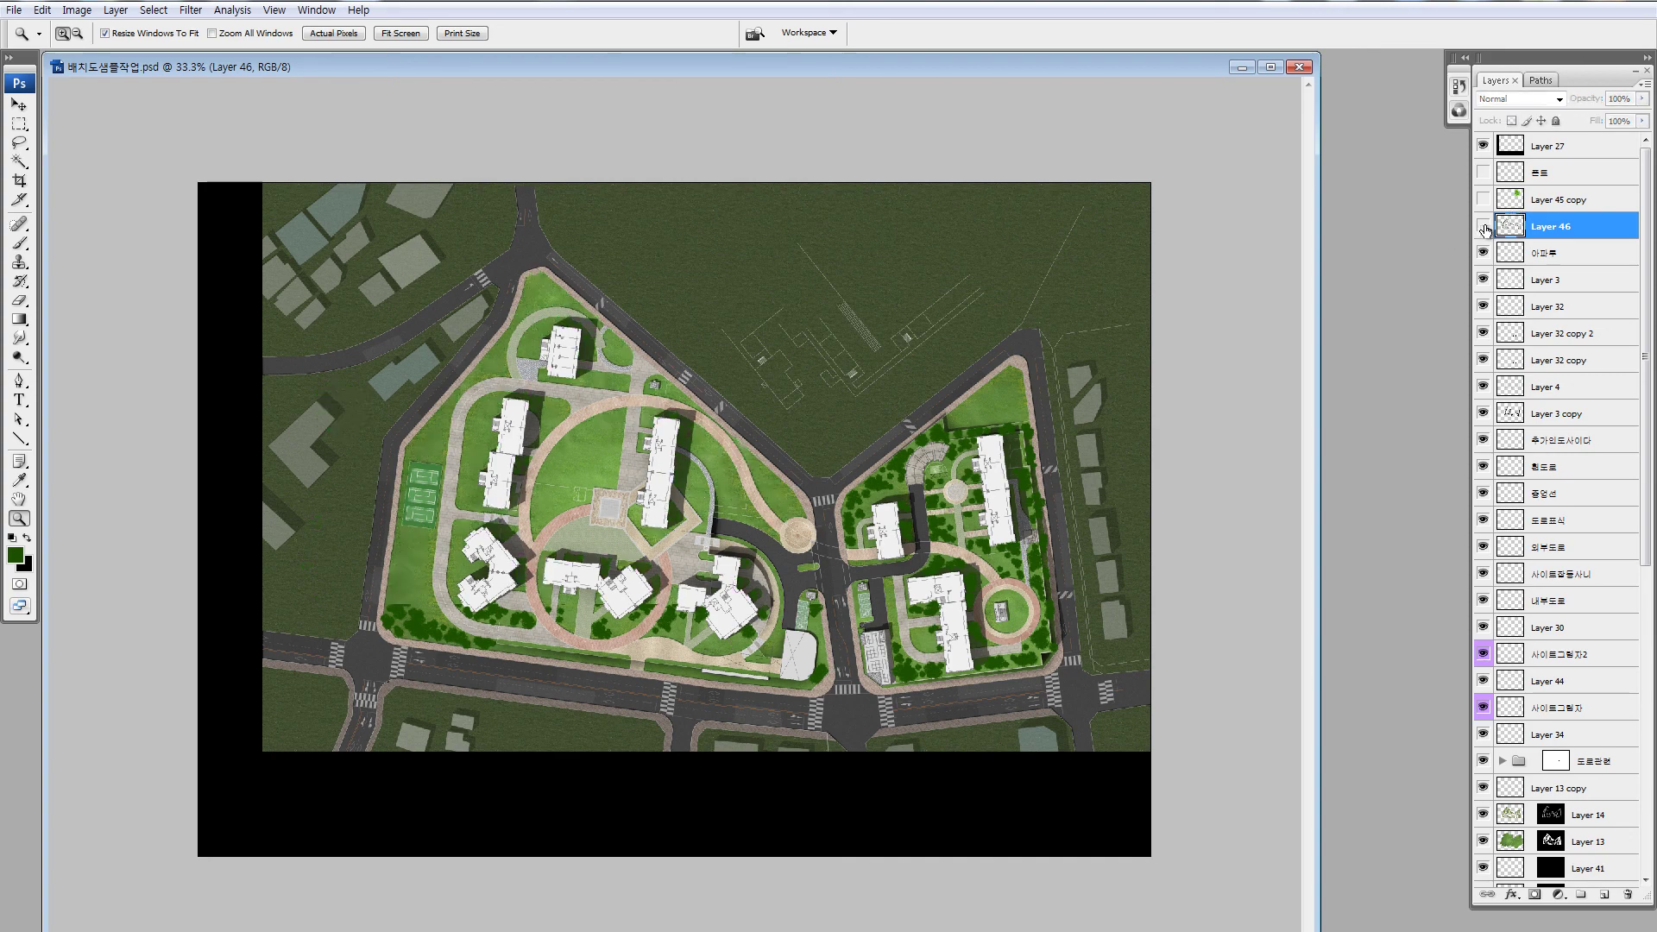
left_click(1482, 227)
left_click(1483, 227)
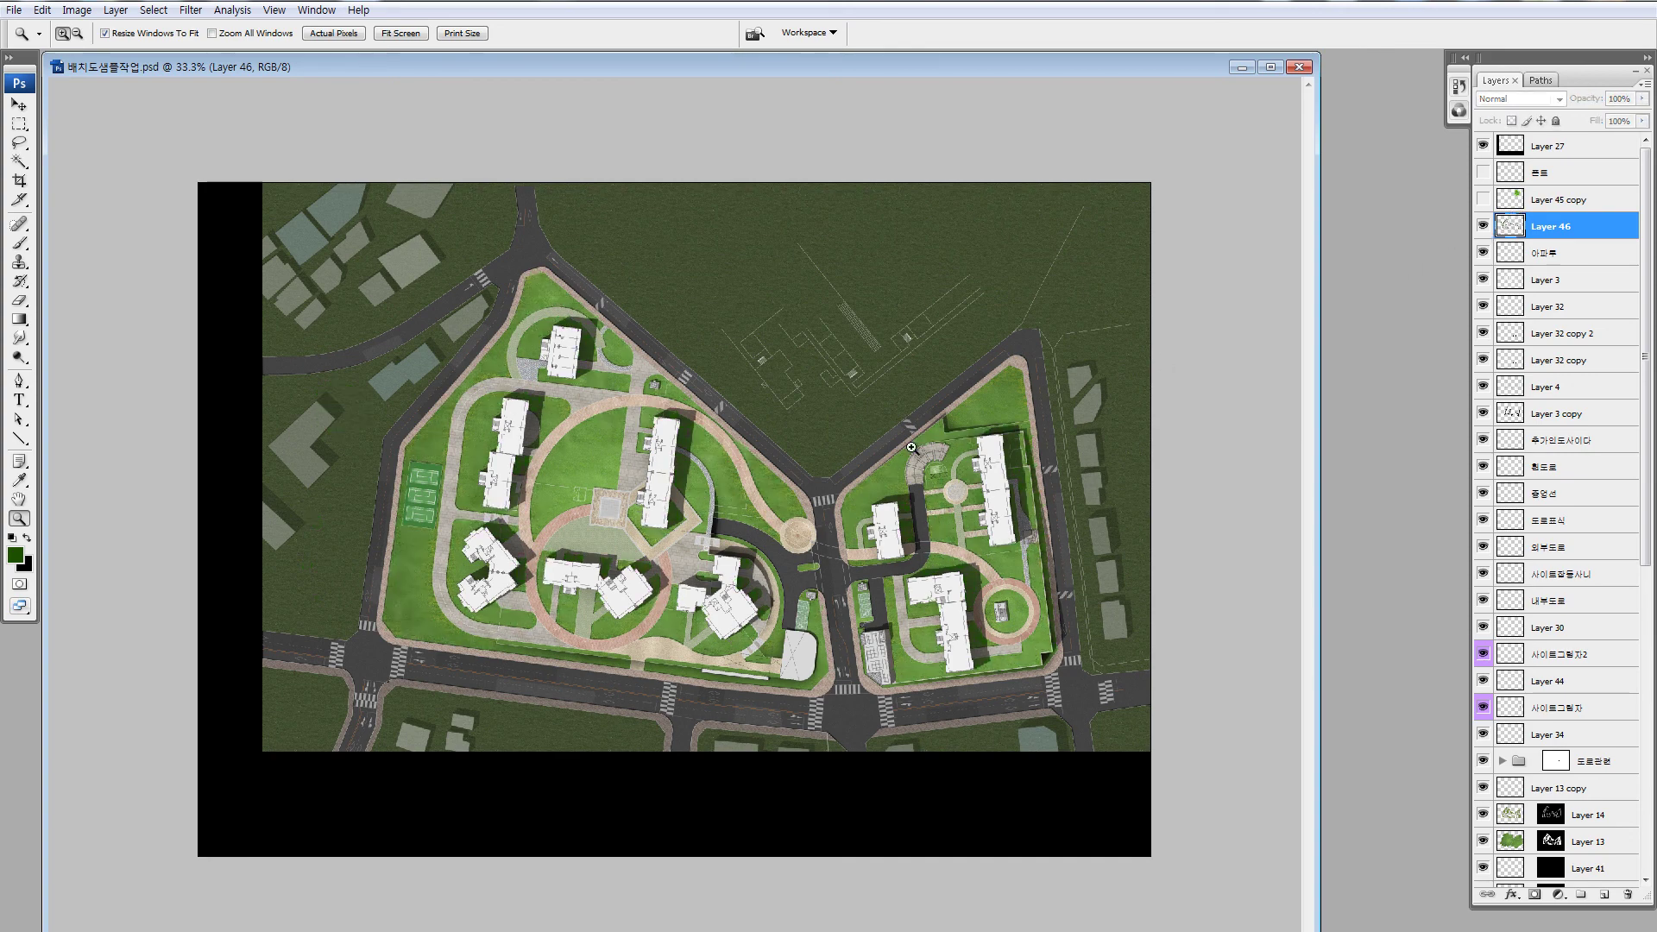
key("l")
left_click_drag(531, 475, 528, 477)
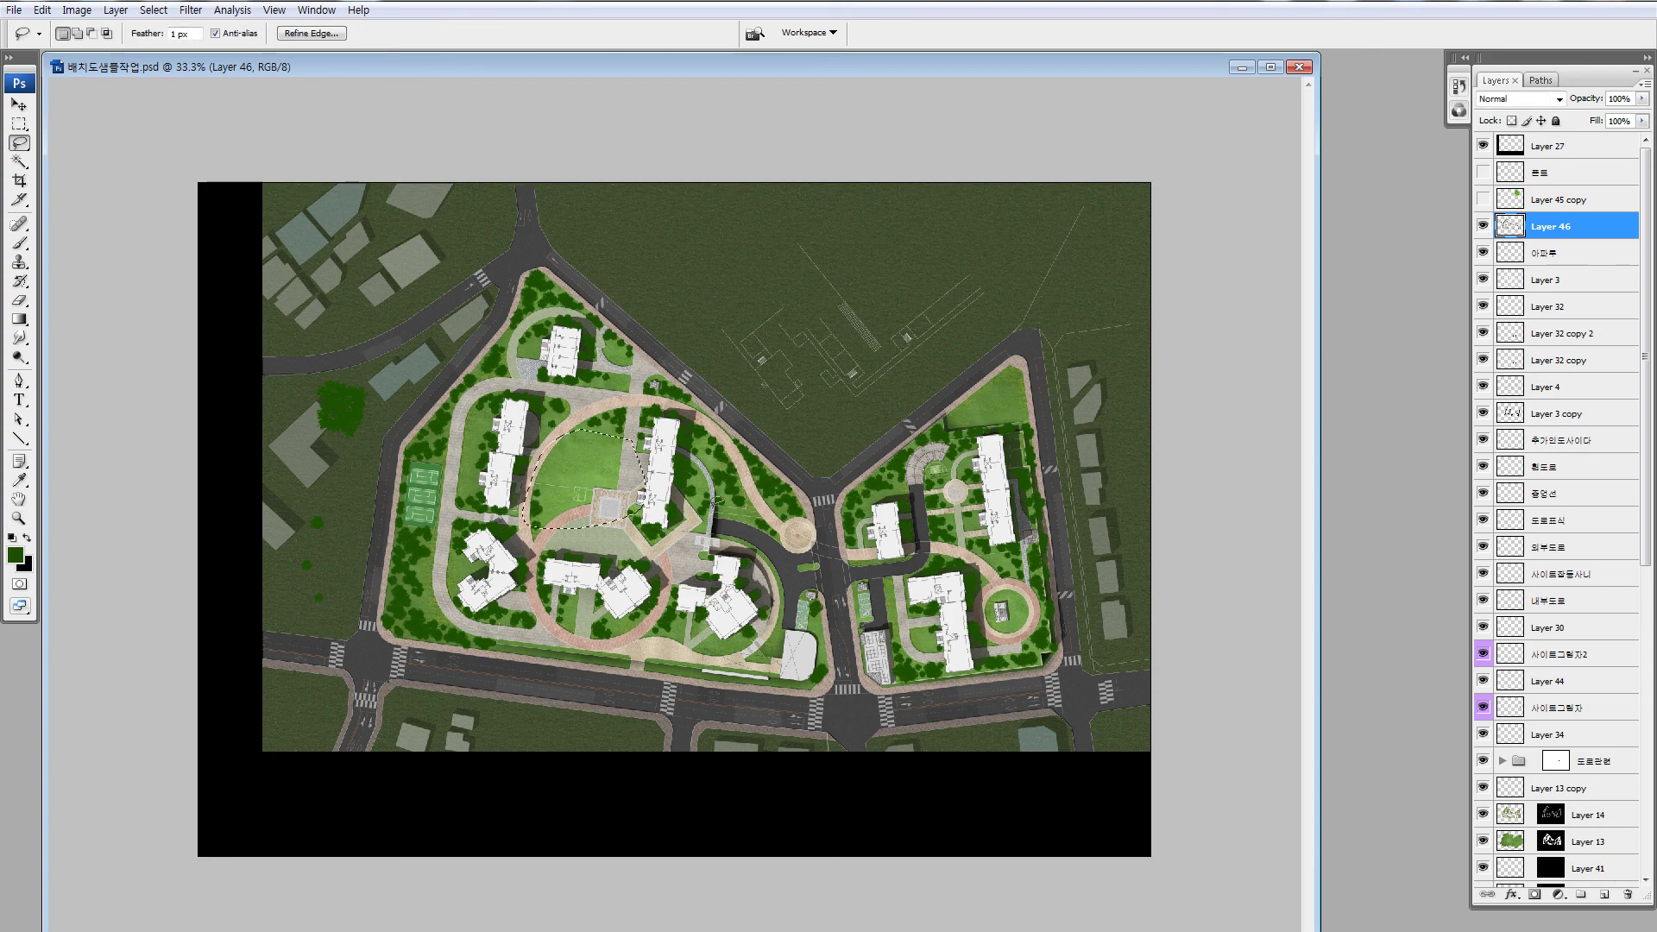
mouse_move(1016, 583)
left_mouse_down()
mouse_move(1040, 614)
mouse_move(1020, 585)
left_mouse_up()
key("q")
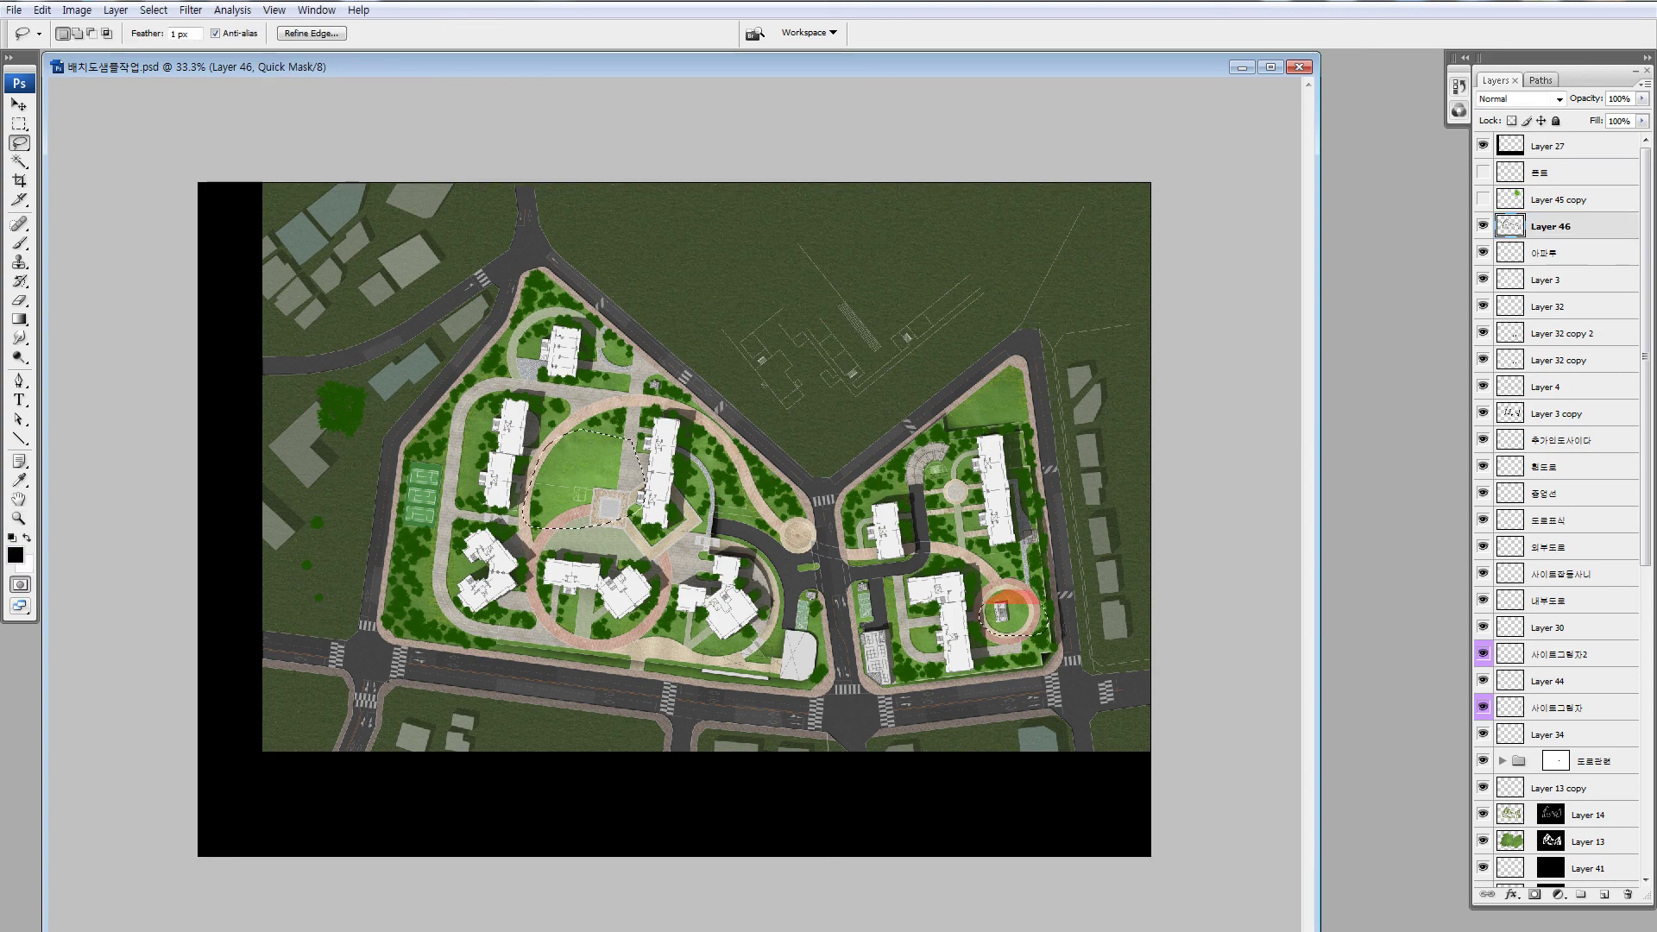
key("q")
key("ctrl+d")
mouse_move(609, 406)
left_mouse_down()
mouse_move(578, 418)
mouse_move(530, 482)
left_mouse_up()
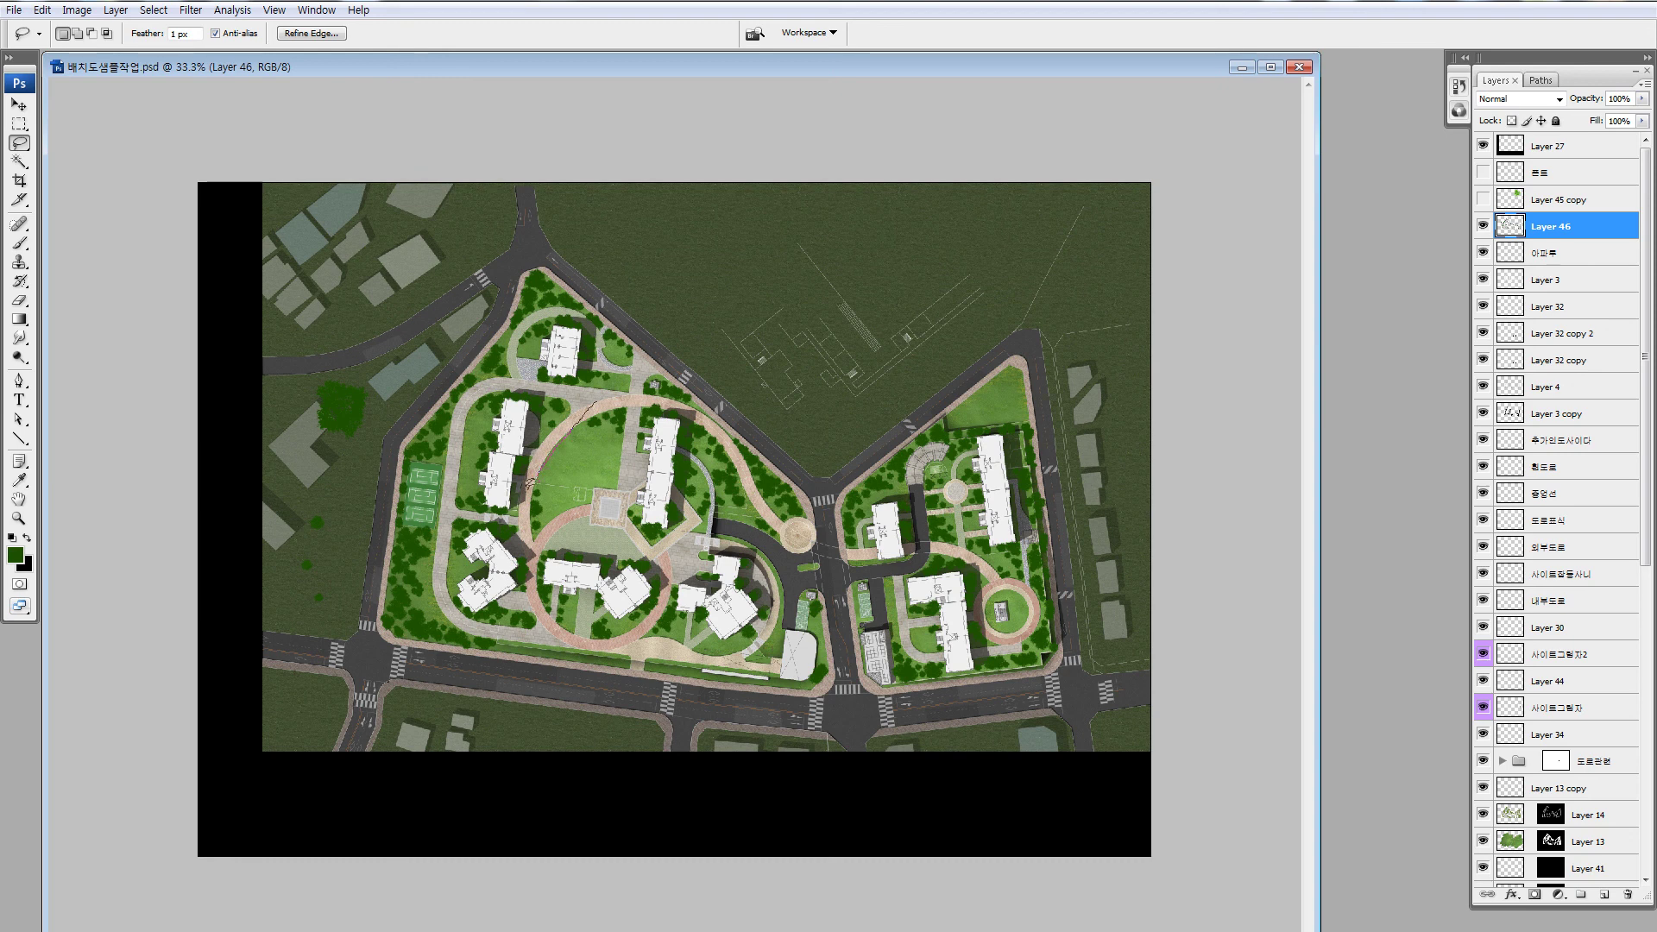
left_click_drag(632, 407, 626, 403)
key("ctrl+d")
left_click_drag(458, 263, 550, 403)
mouse_move(603, 470)
left_mouse_down()
mouse_move(651, 409)
mouse_move(672, 338)
mouse_move(596, 360)
mouse_move(536, 254)
left_mouse_up()
key("q")
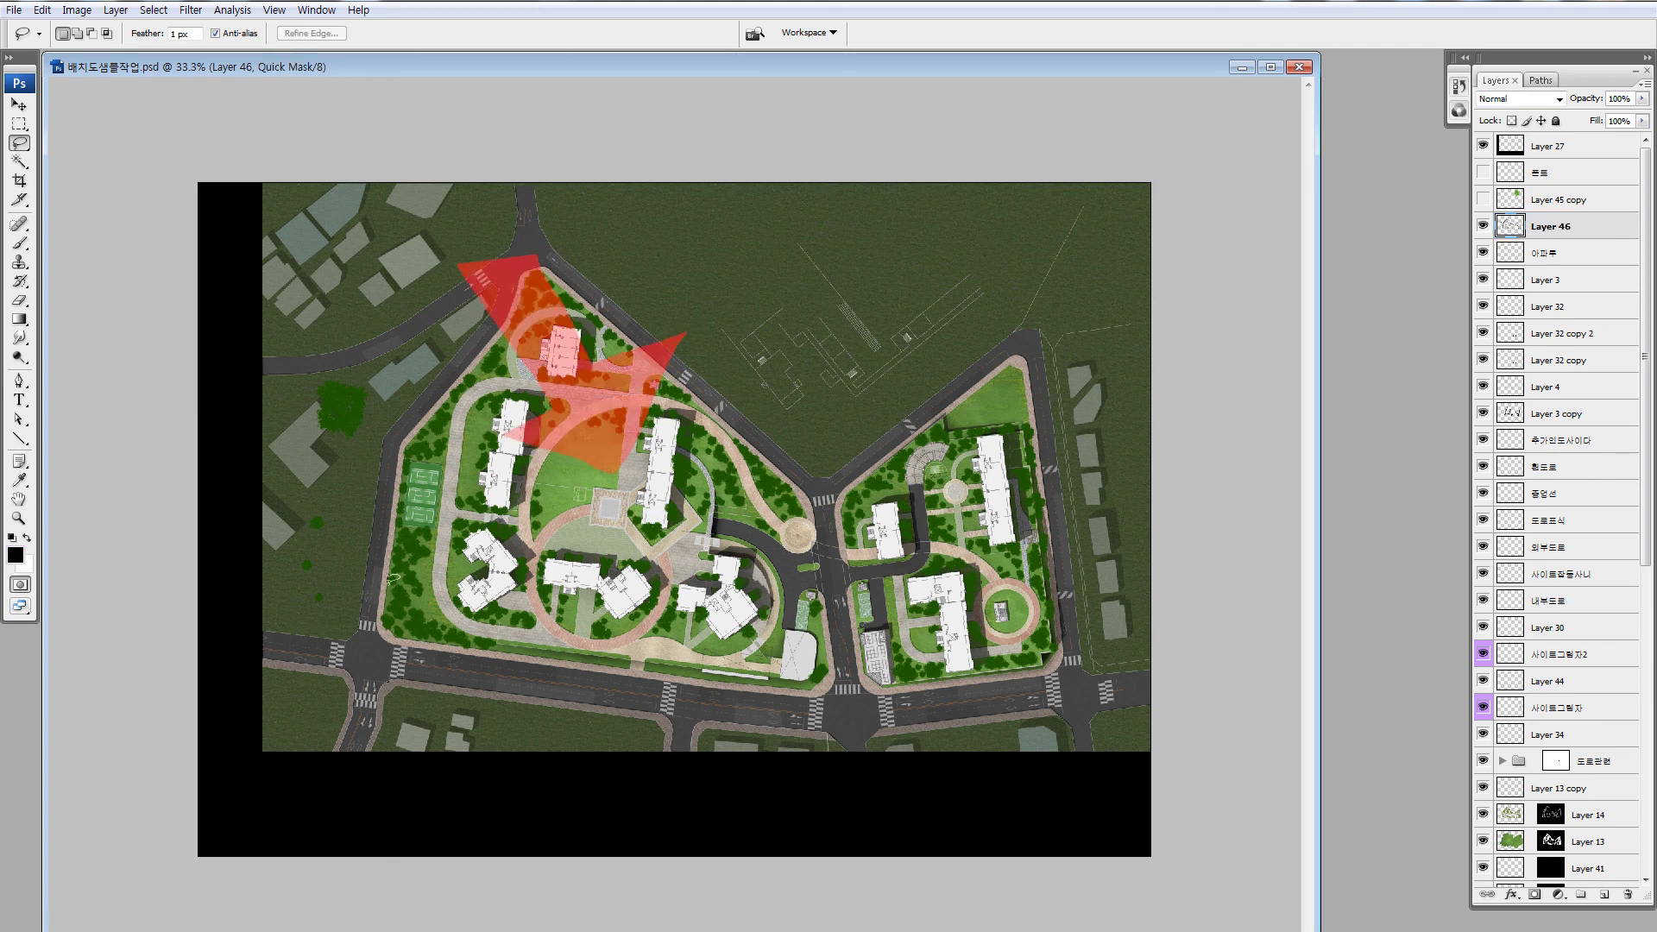
mouse_move(393, 578)
left_mouse_down()
mouse_move(404, 618)
mouse_move(485, 629)
mouse_move(514, 610)
mouse_move(533, 654)
mouse_move(540, 538)
mouse_move(480, 567)
left_mouse_up()
key("q")
key("ctrl+d")
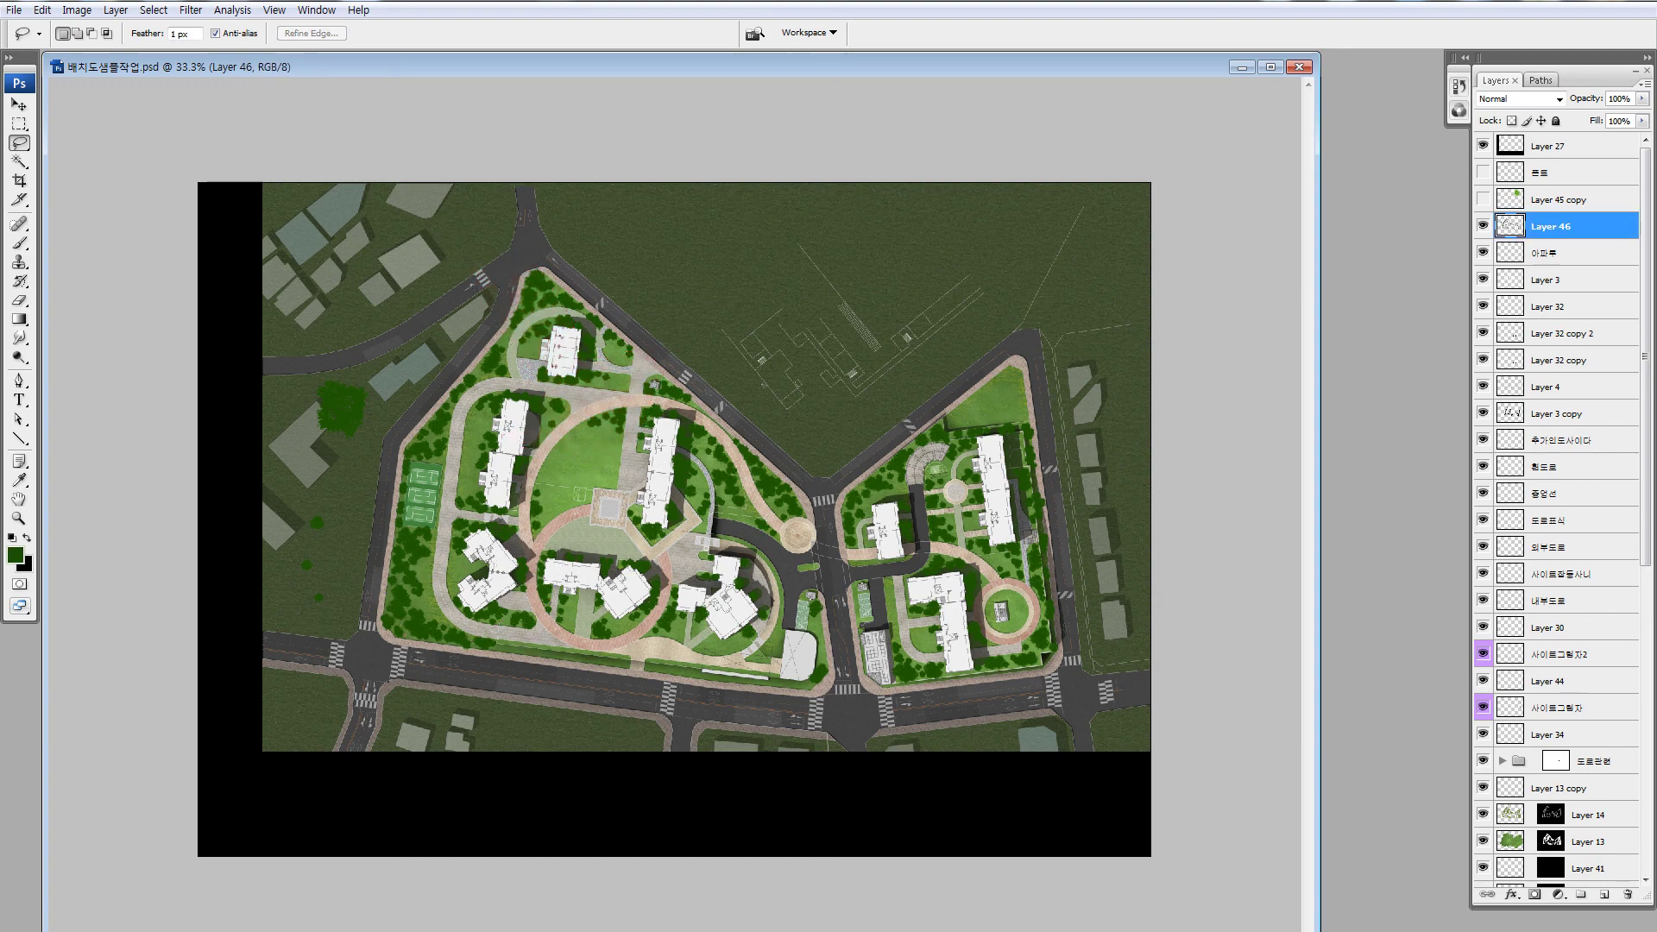
Copy a small tree to the lawn south of the large tree beside the green parking bays, and deselect it
key("z")
left_click_drag(614, 448, 839, 651)
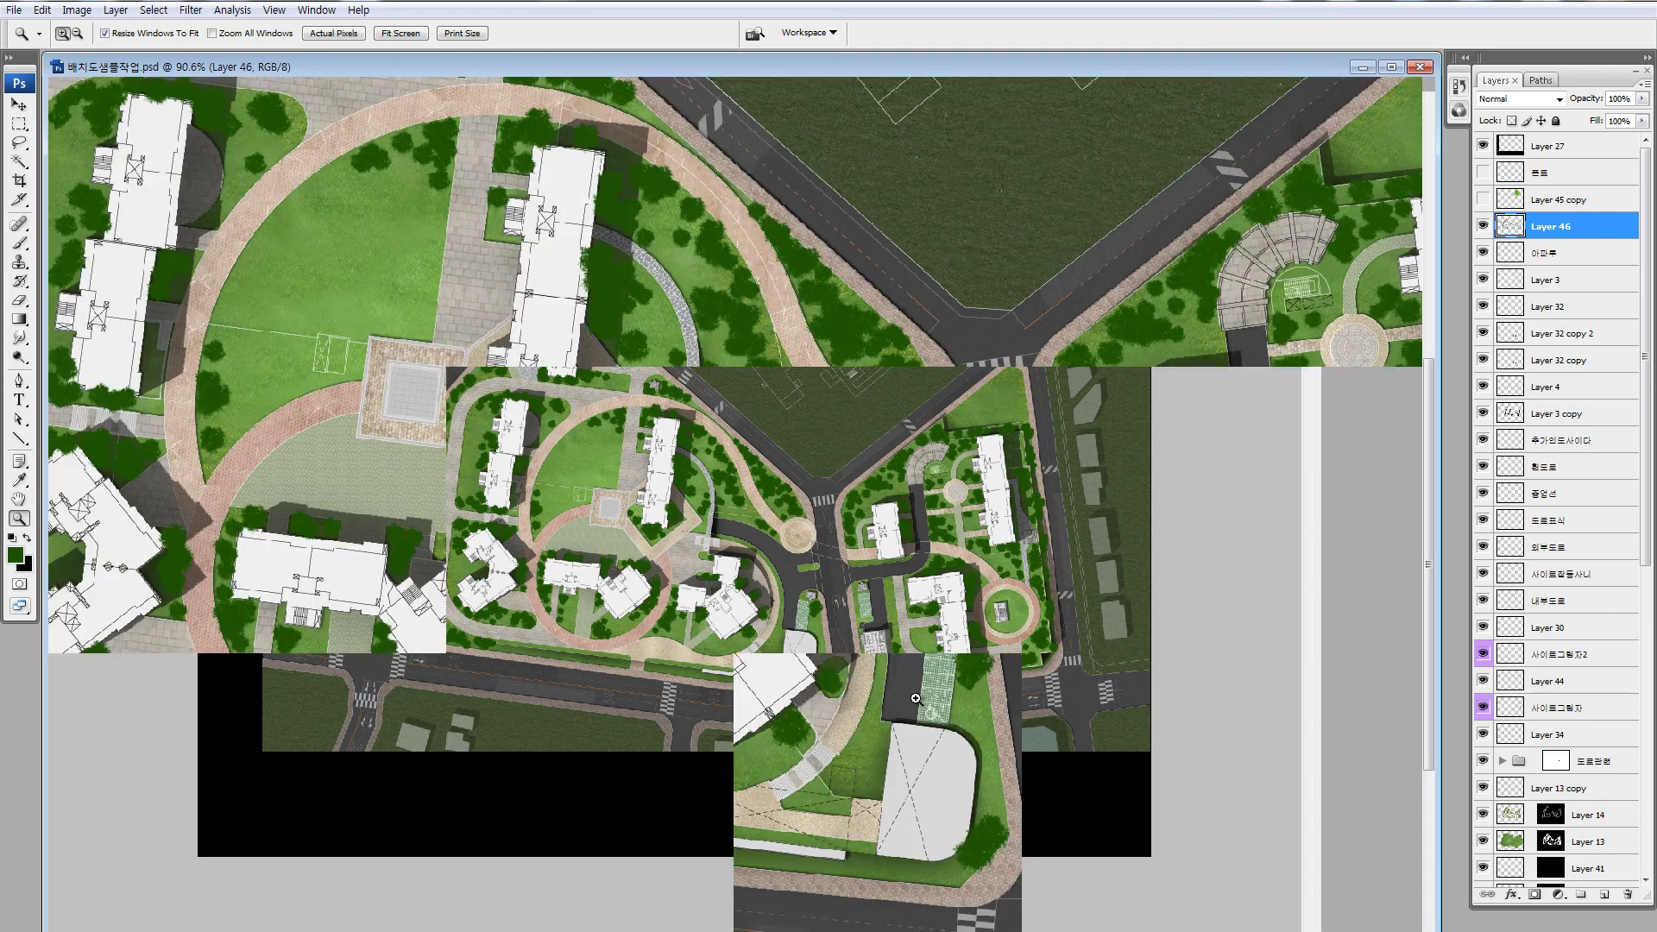
key("l")
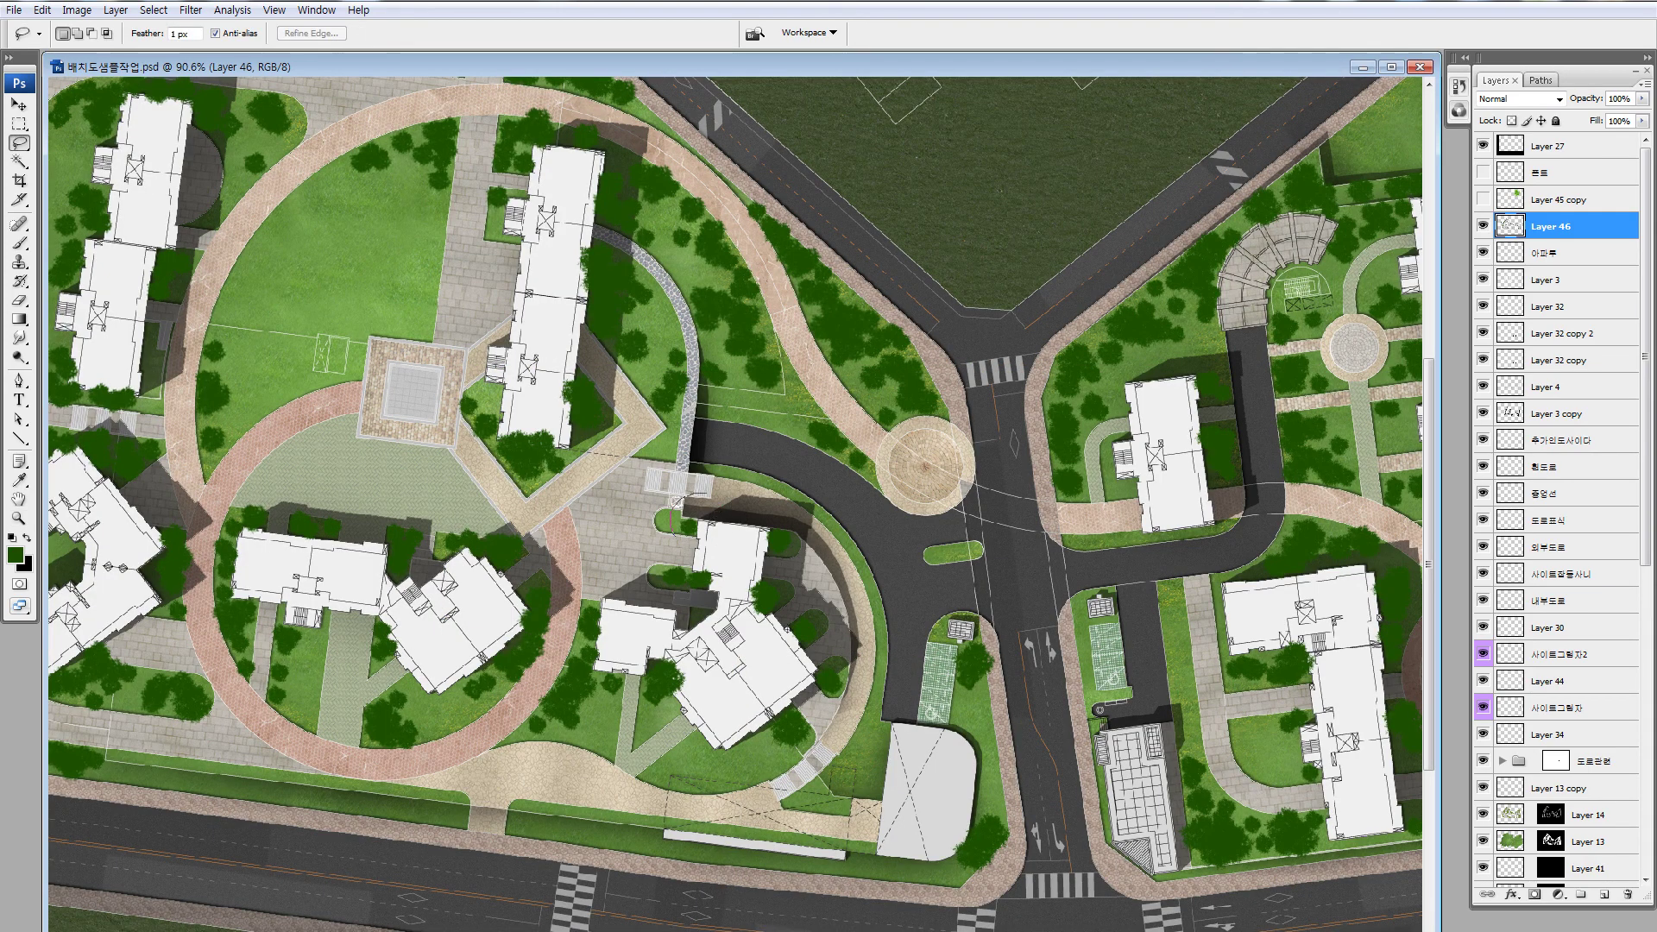
left_click_drag(970, 706, 982, 707)
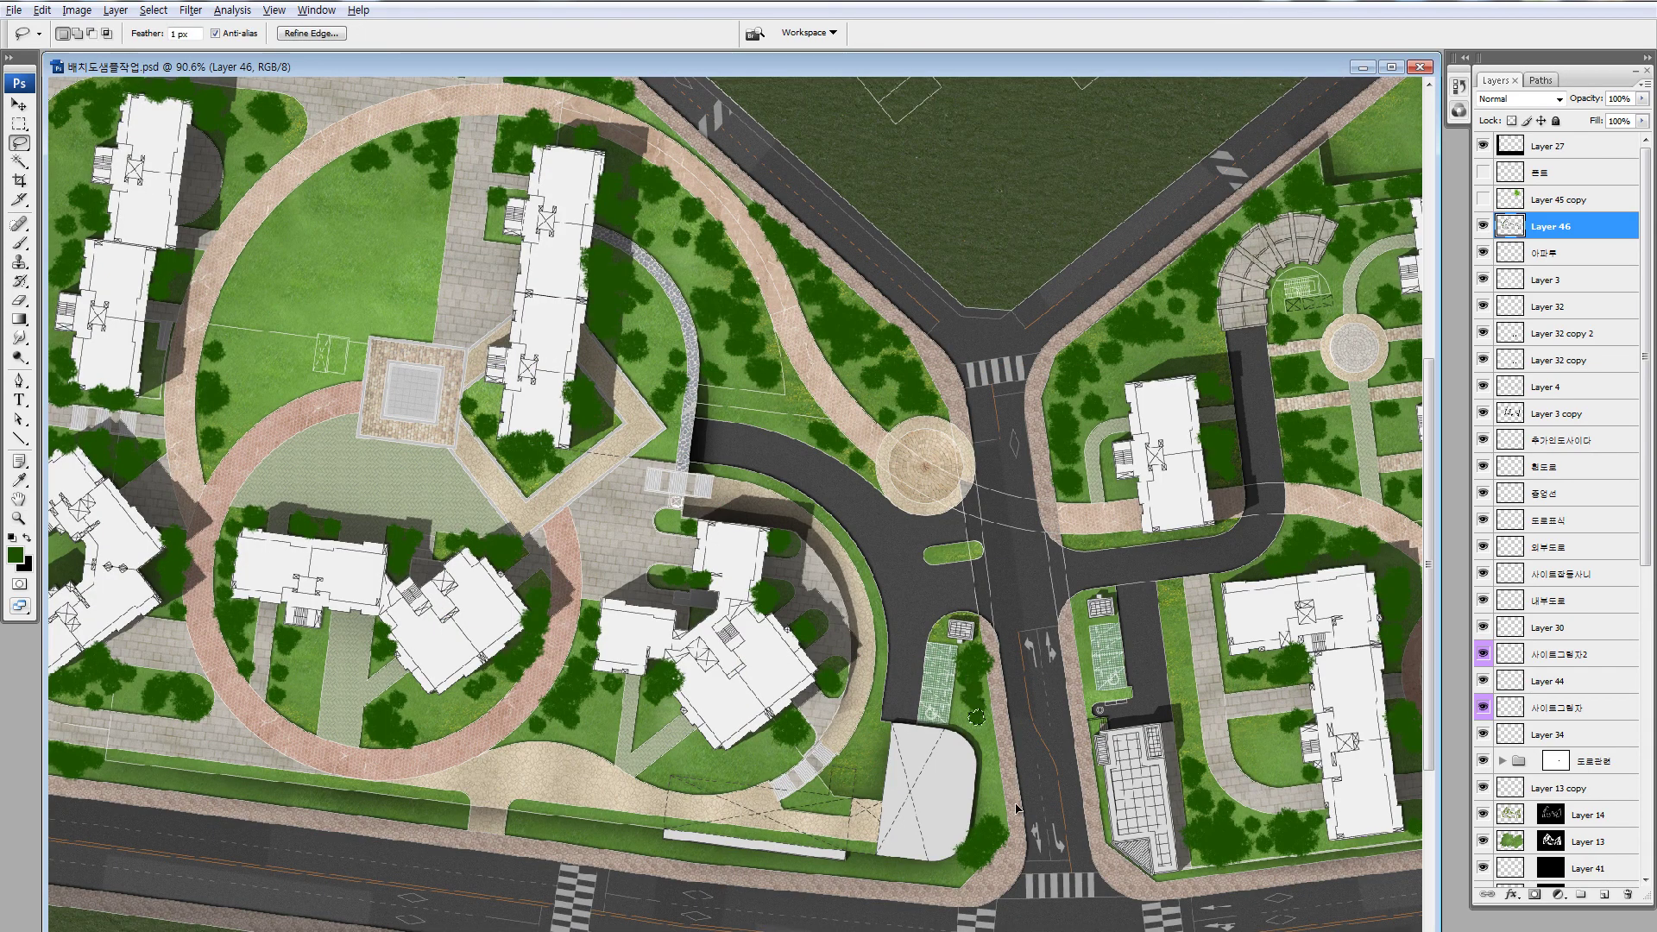
mouse_move(1016, 809)
left_mouse_down()
mouse_move(967, 876)
mouse_move(1005, 811)
mouse_move(1001, 751)
mouse_move(1004, 773)
mouse_move(723, 766)
left_mouse_up()
left_click_drag(723, 766, 741, 734)
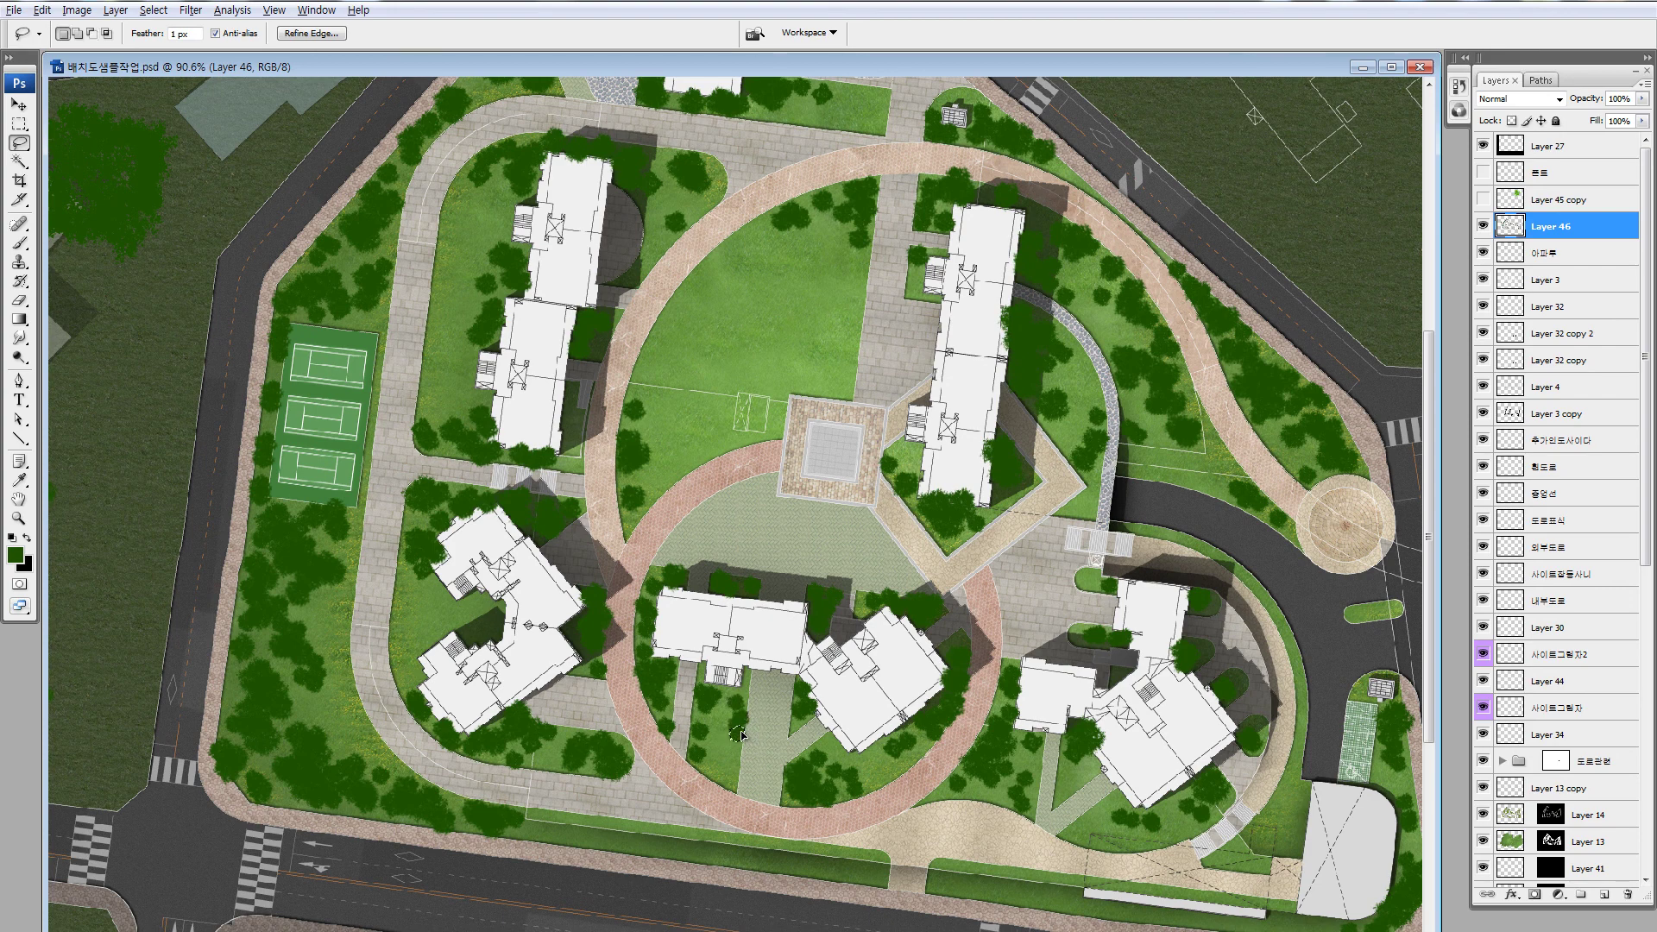
key("ctrl+d")
key("ctrl+minus")
key("ctrl+minus")
key("ctrl+minus")
key("ctrl+minus")
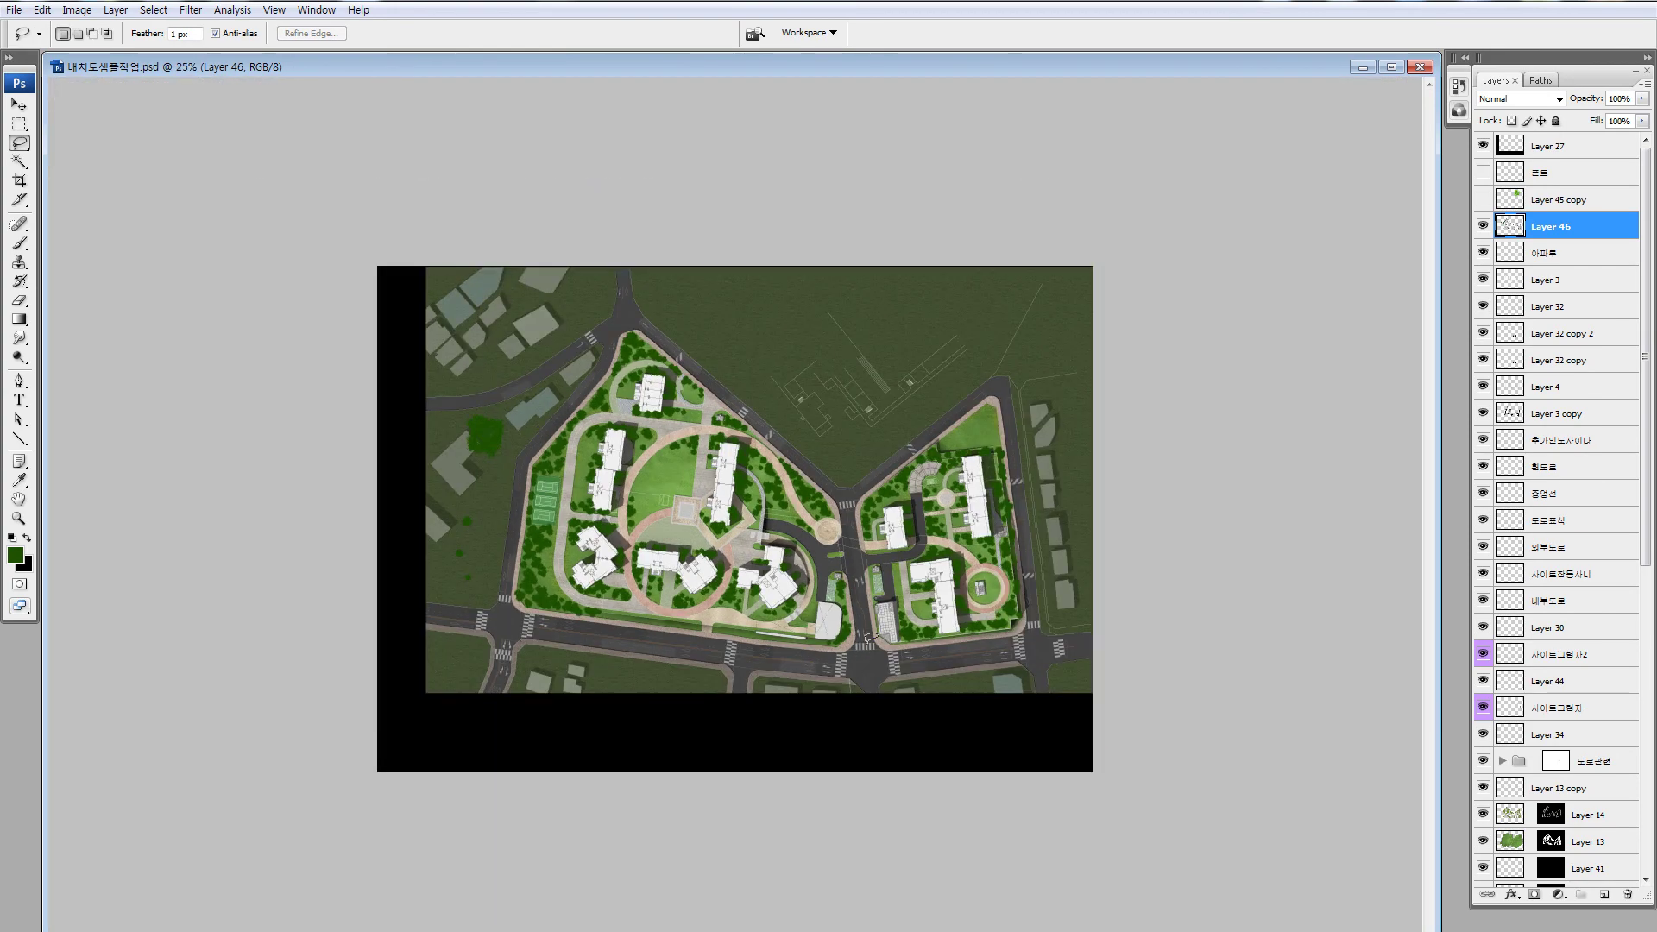
Examine the trees between the western road and the paved loop north of the tennis courts at close range
mouse_move(641, 292)
left_mouse_down()
mouse_move(568, 367)
mouse_move(507, 521)
mouse_move(1234, 578)
mouse_move(1051, 215)
left_mouse_up()
key("z")
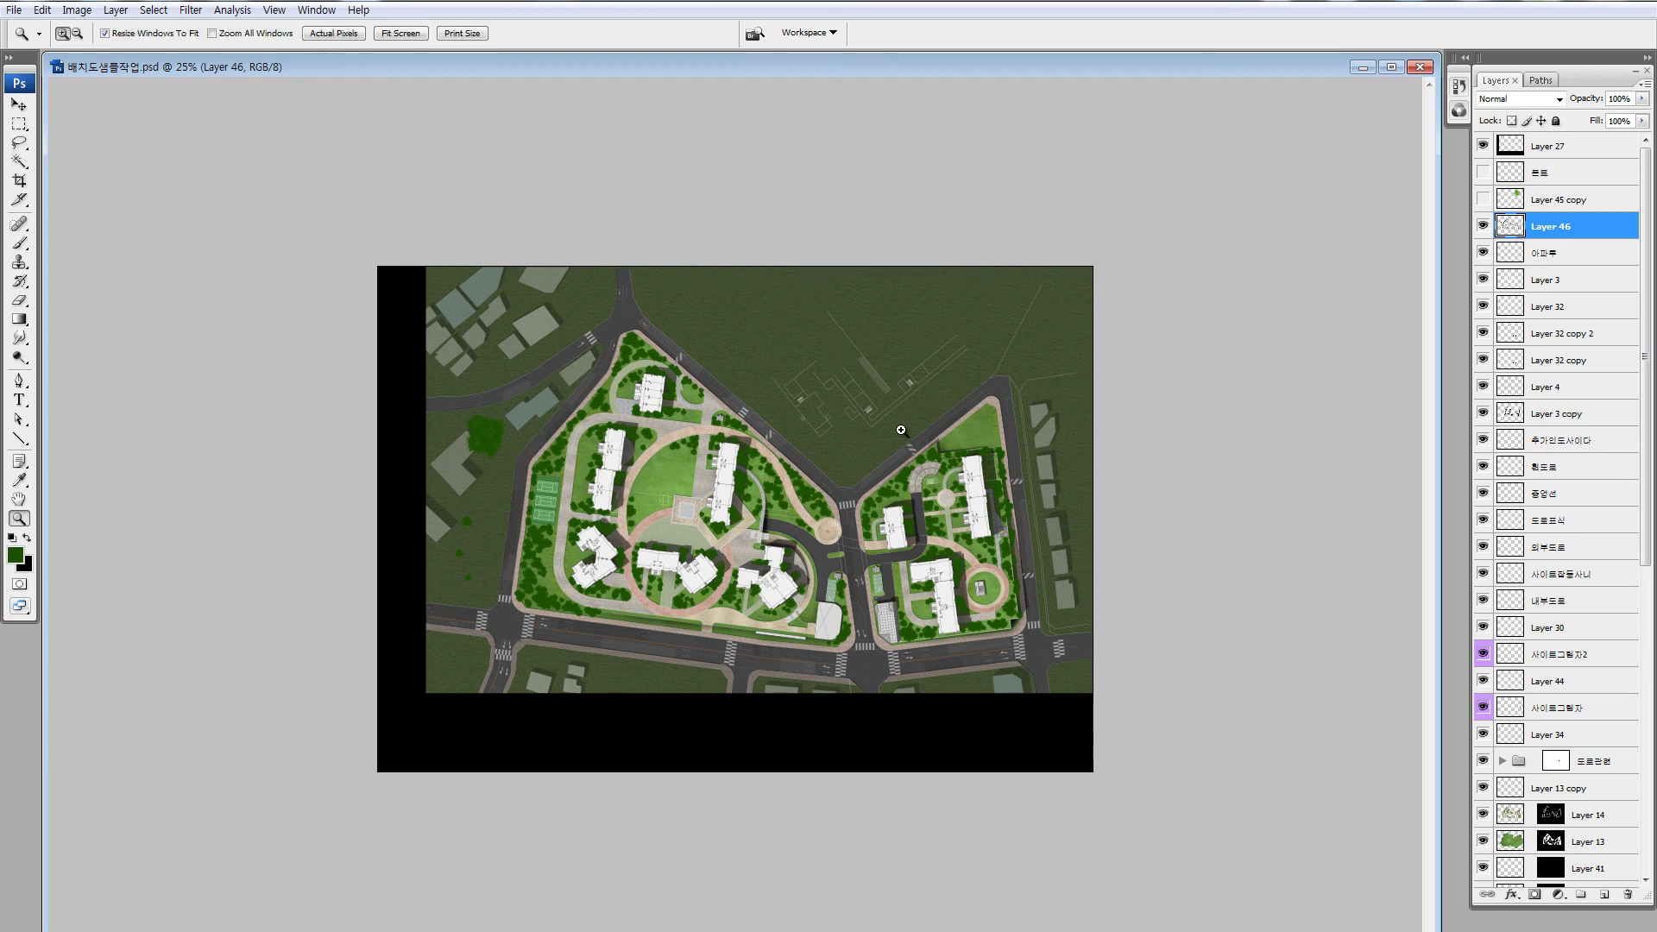
left_click_drag(512, 407, 639, 522)
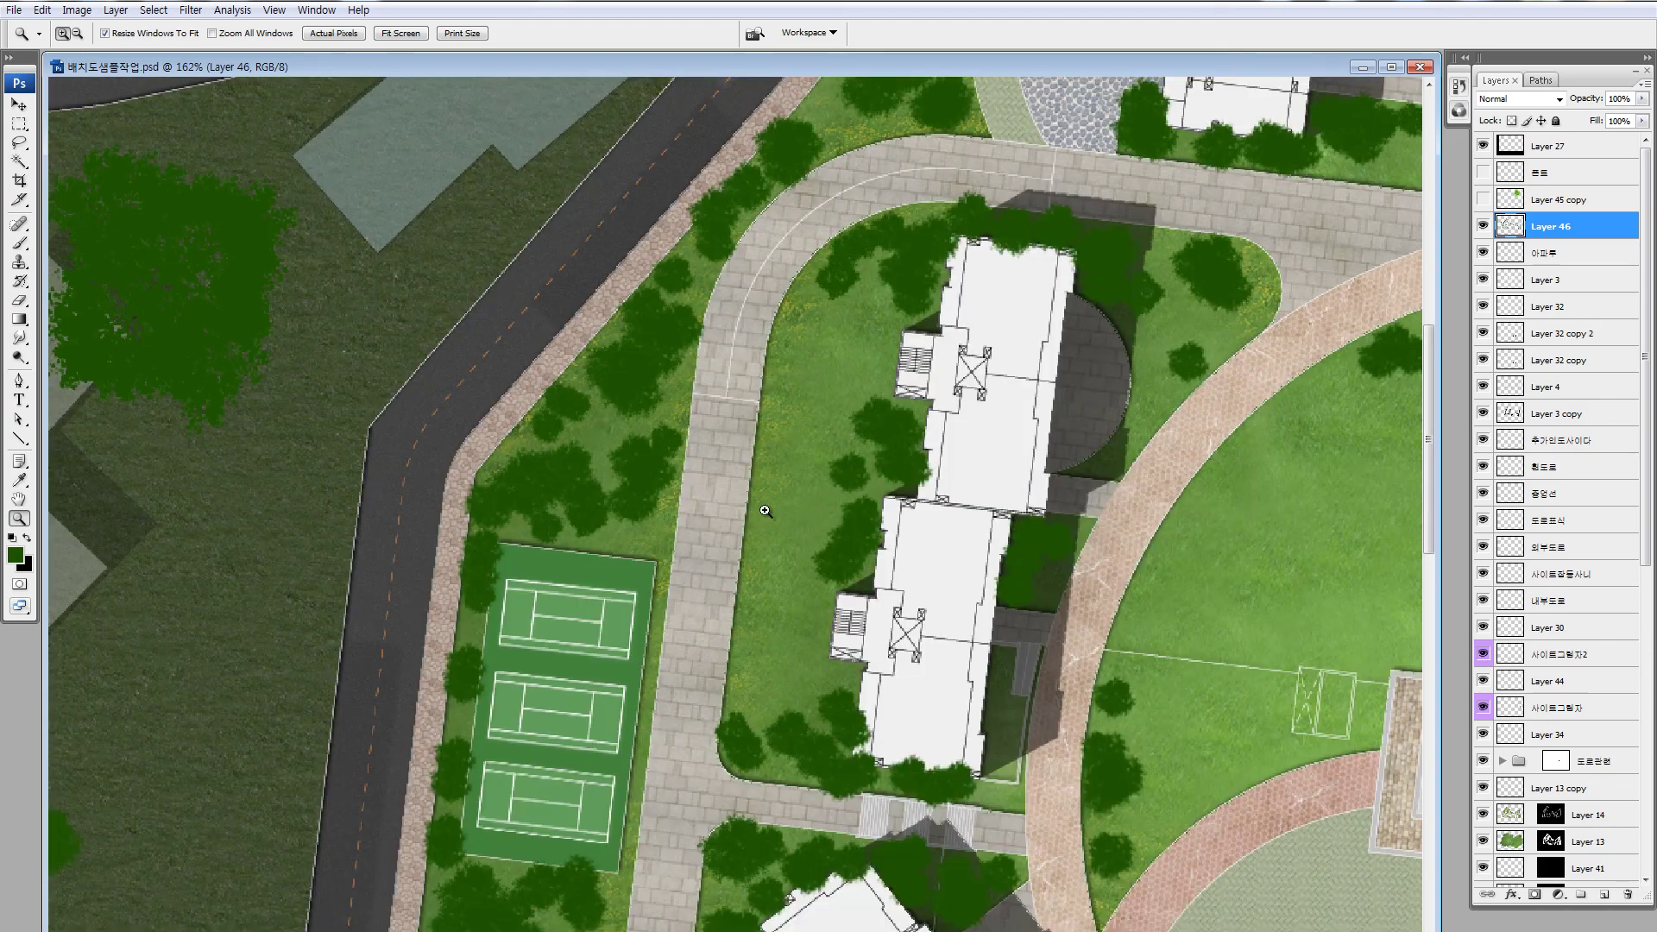
left_click_drag(824, 585, 827, 588)
scroll(725, 553, "up", 3)
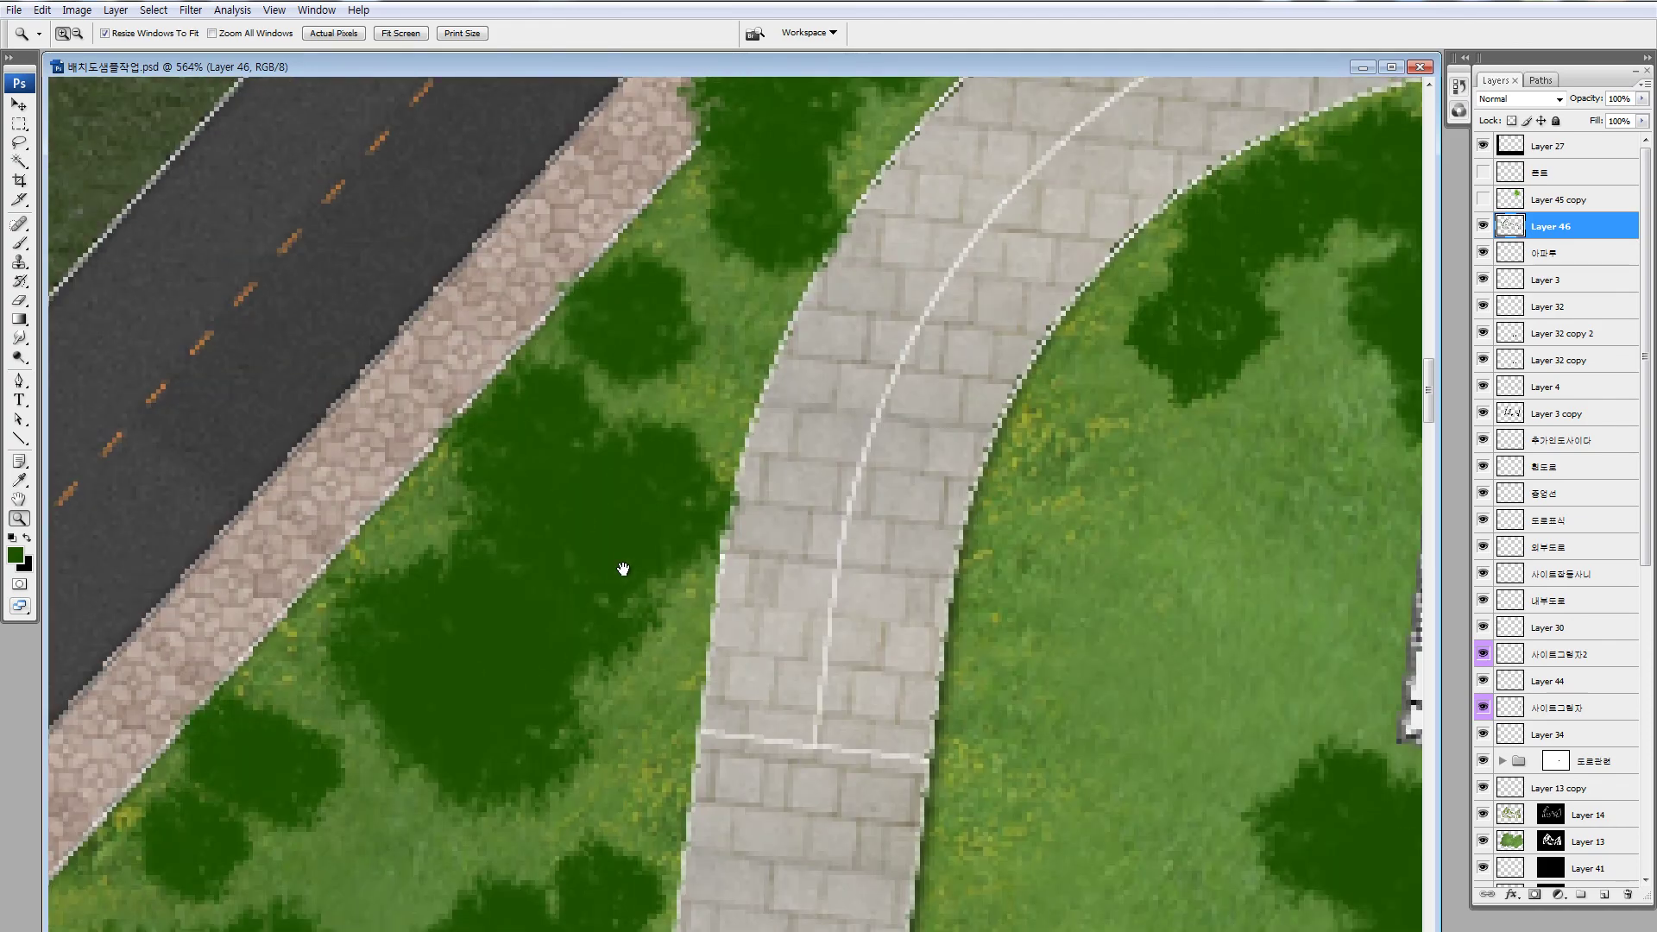